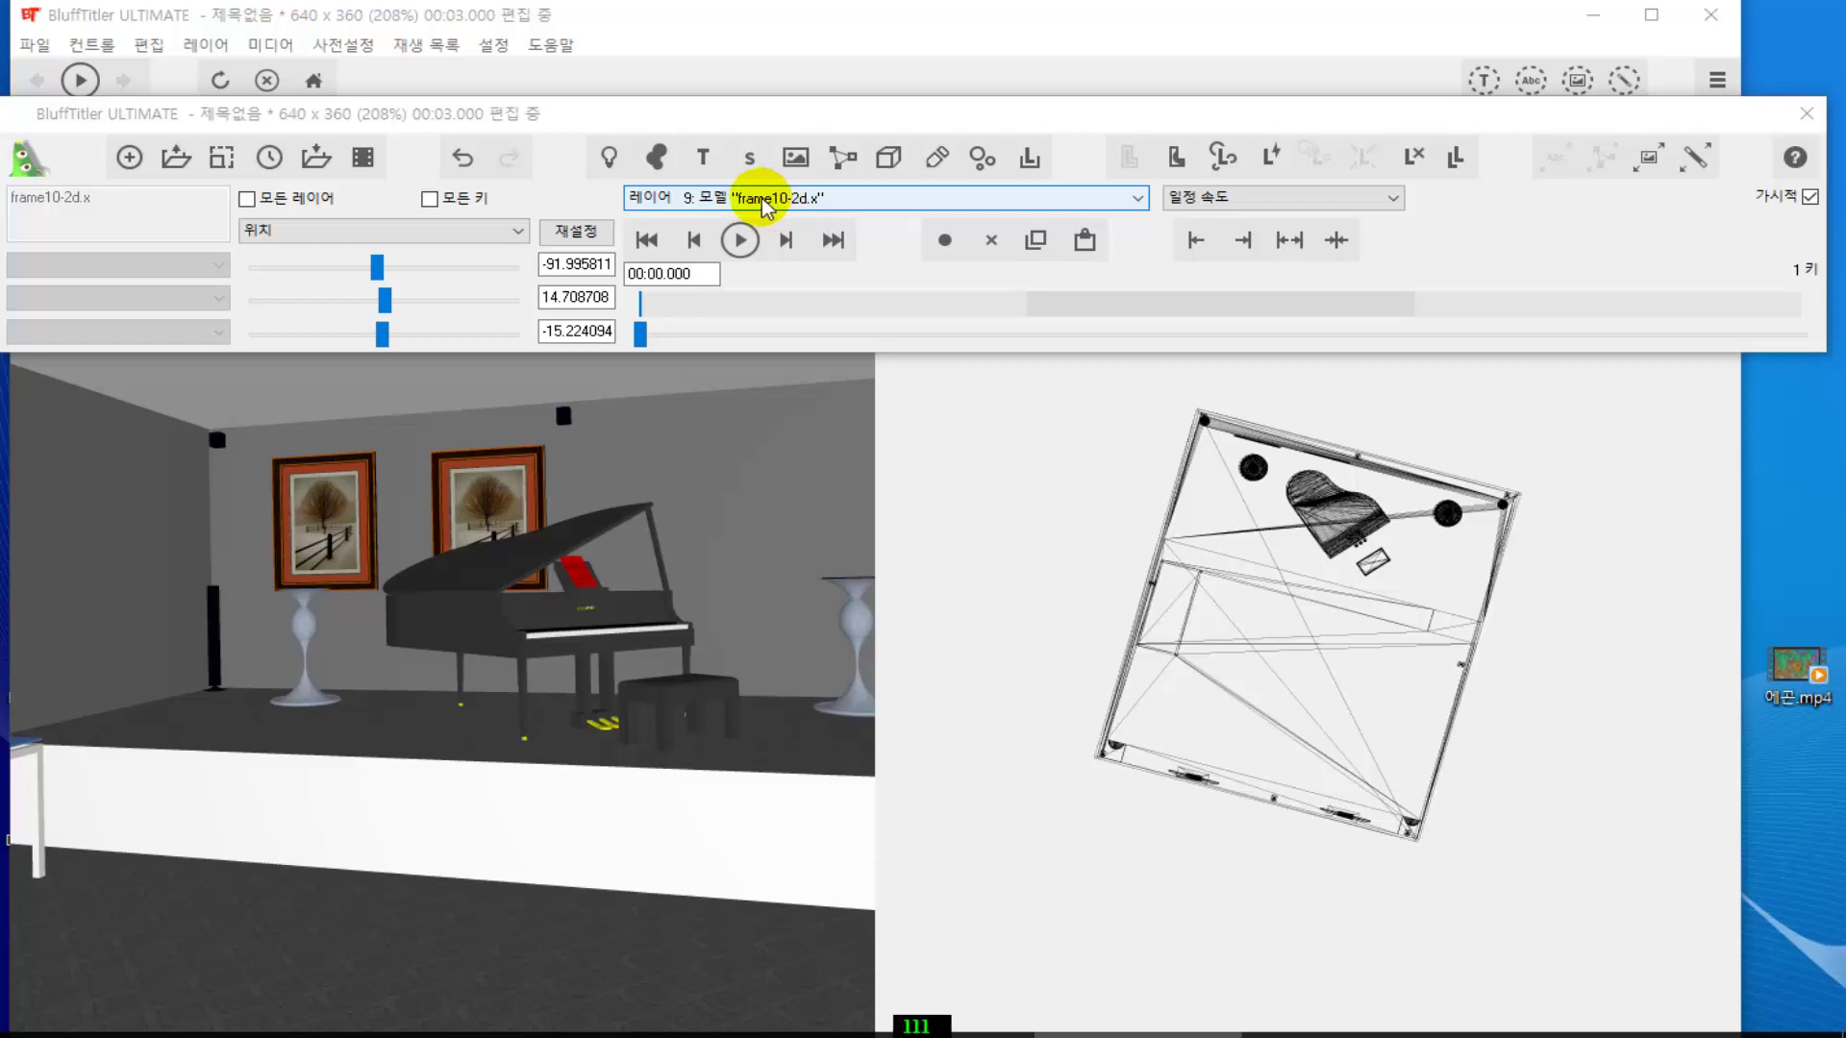
- Duplicate the active picture frame layer, model "frame10-2d.x"
left_click(1452, 169)
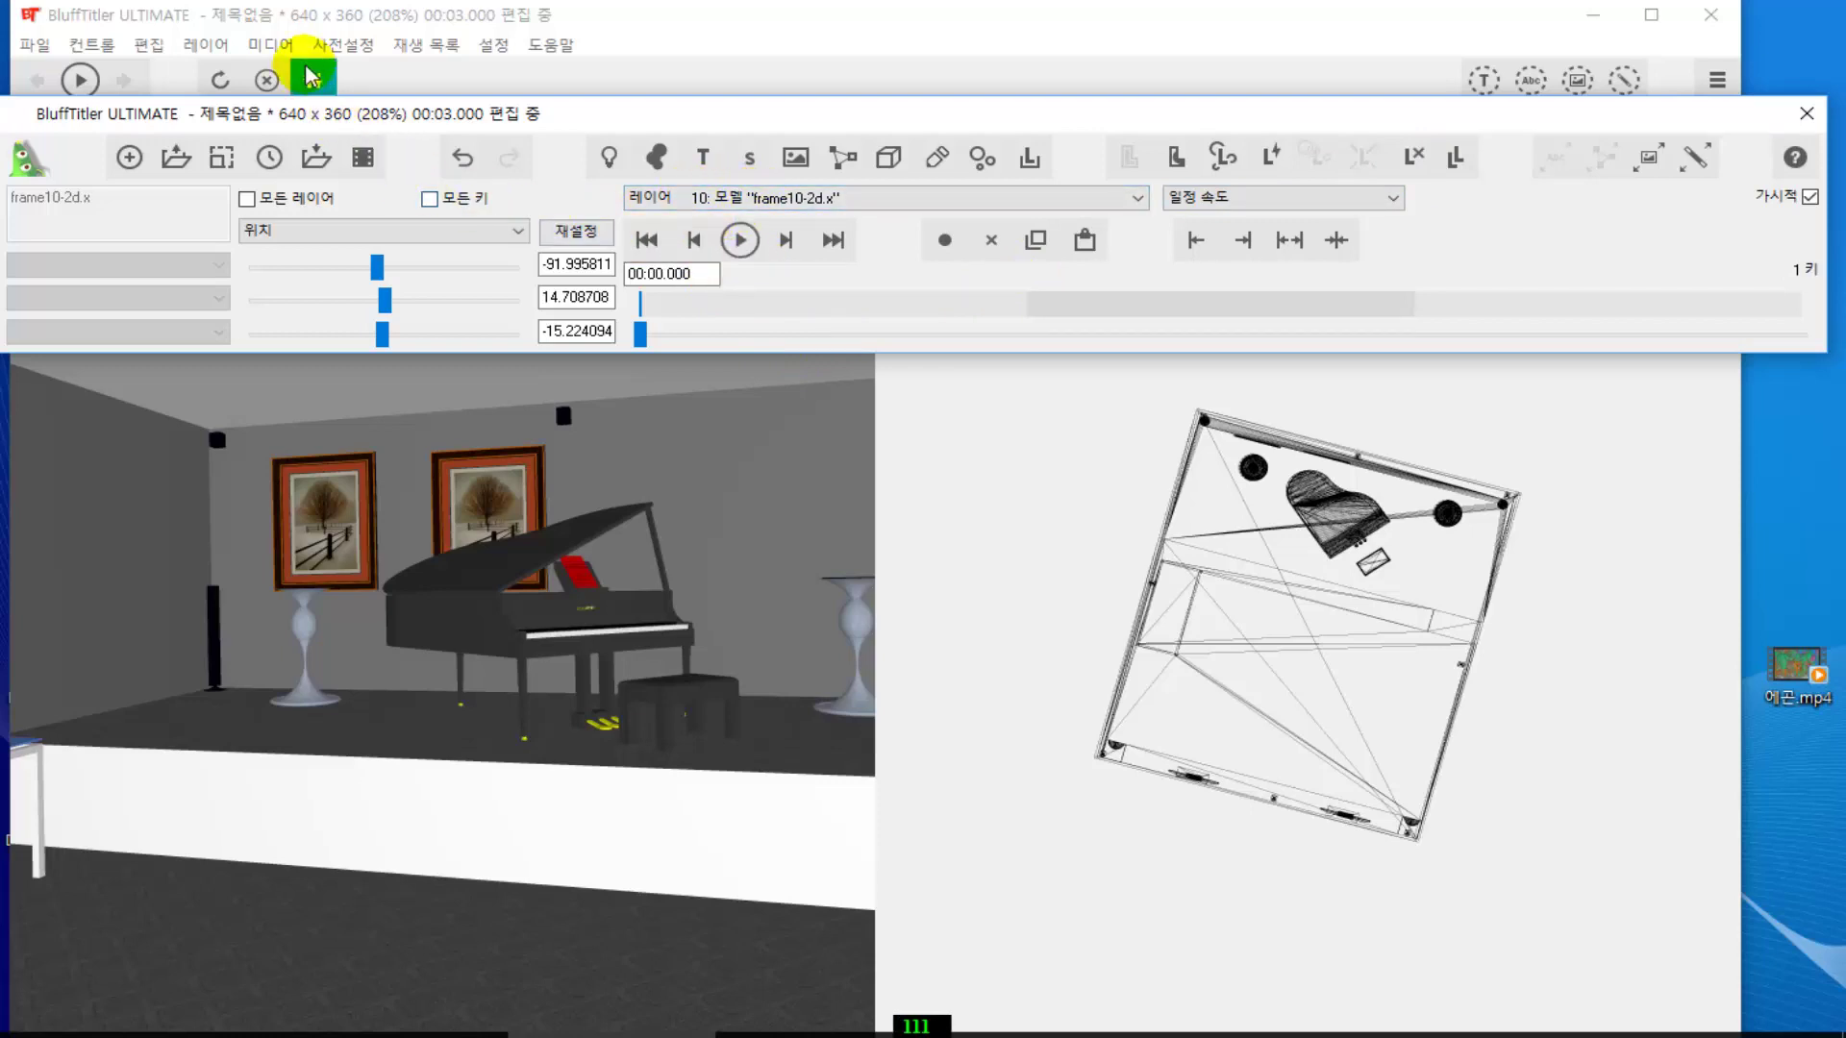
left_click(195, 44)
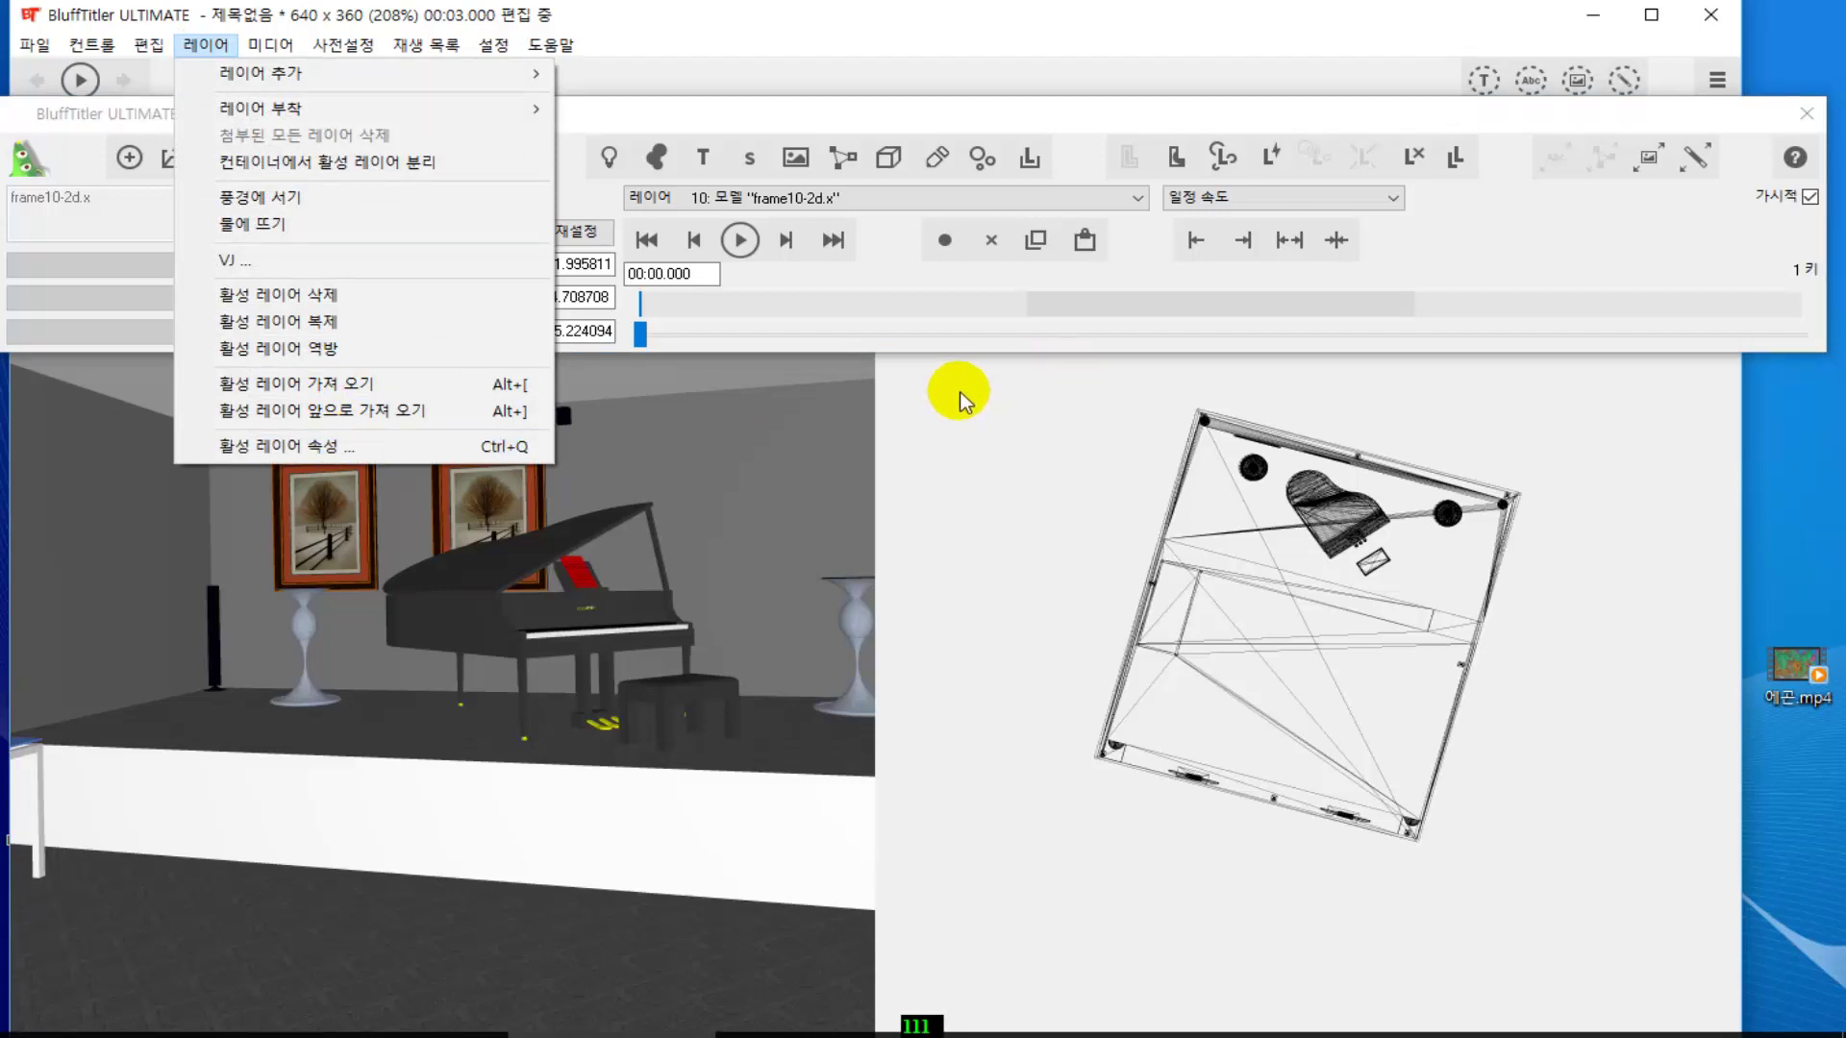
left_click(1004, 344)
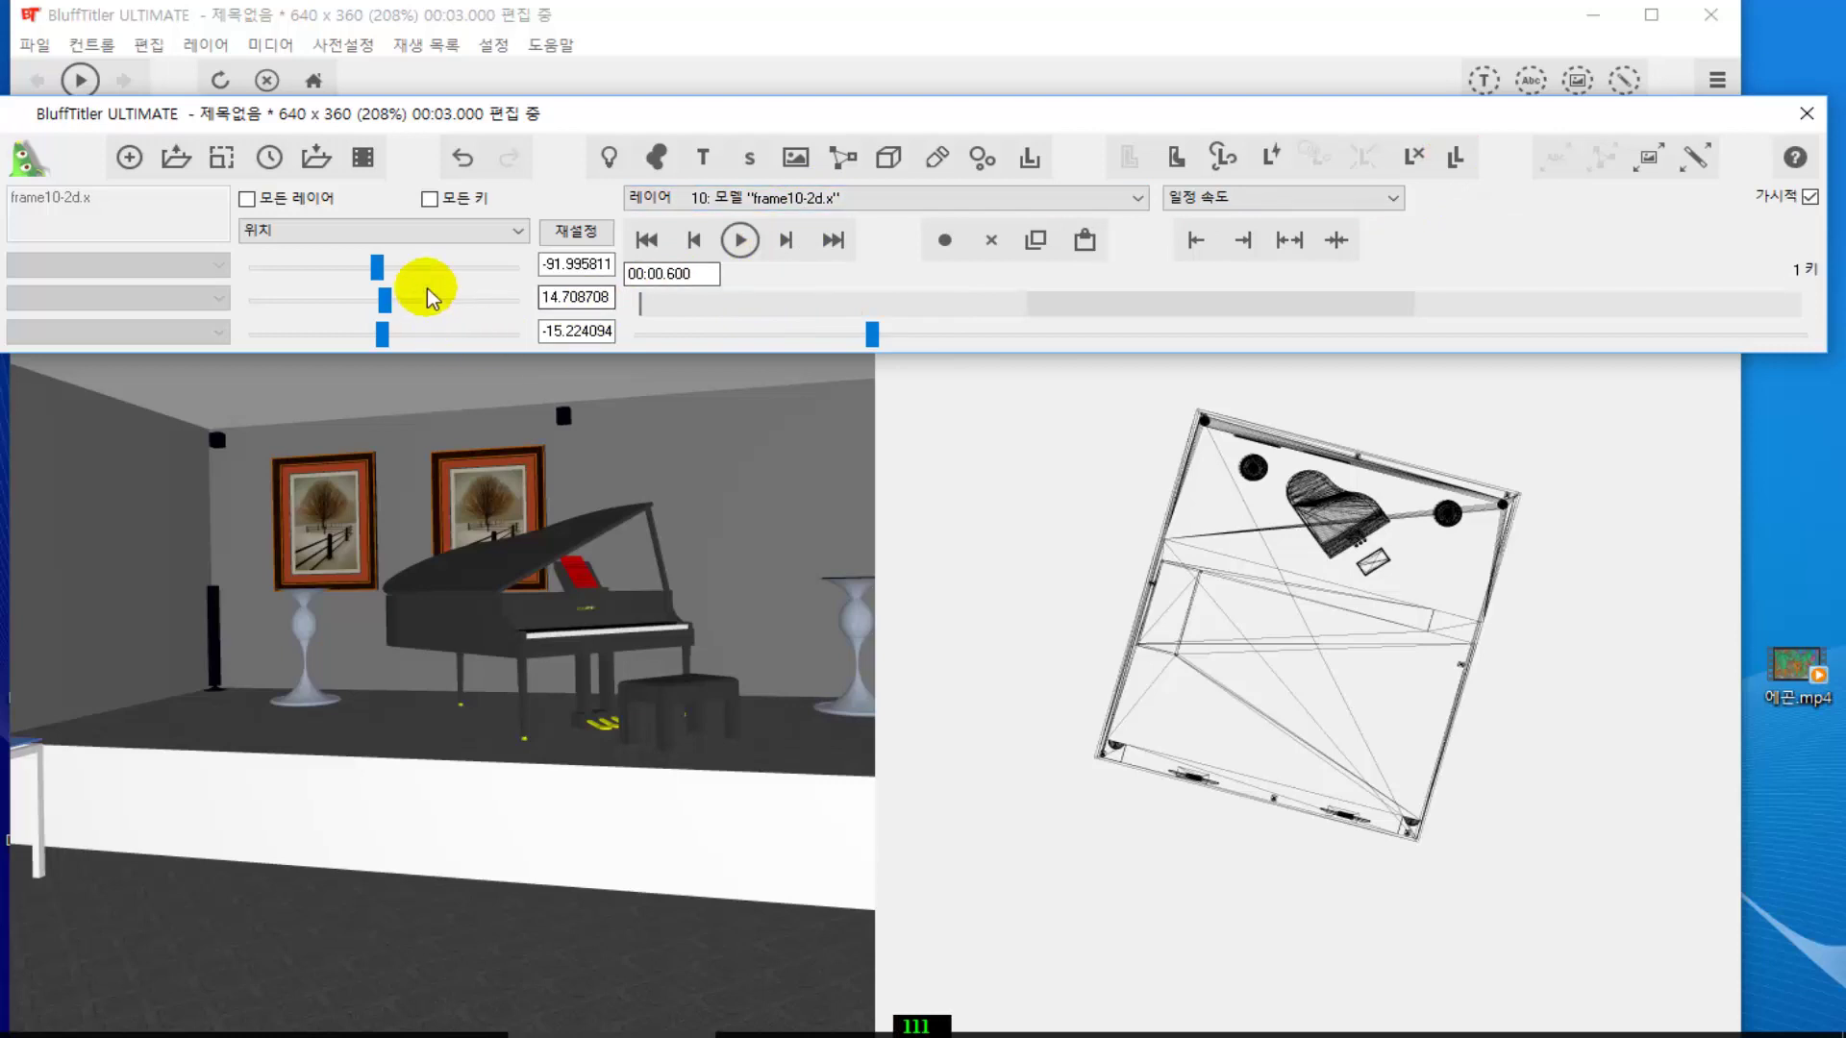
- Rotate the duplicated picture frame by setting its first rotation value to -180
left_click(517, 234)
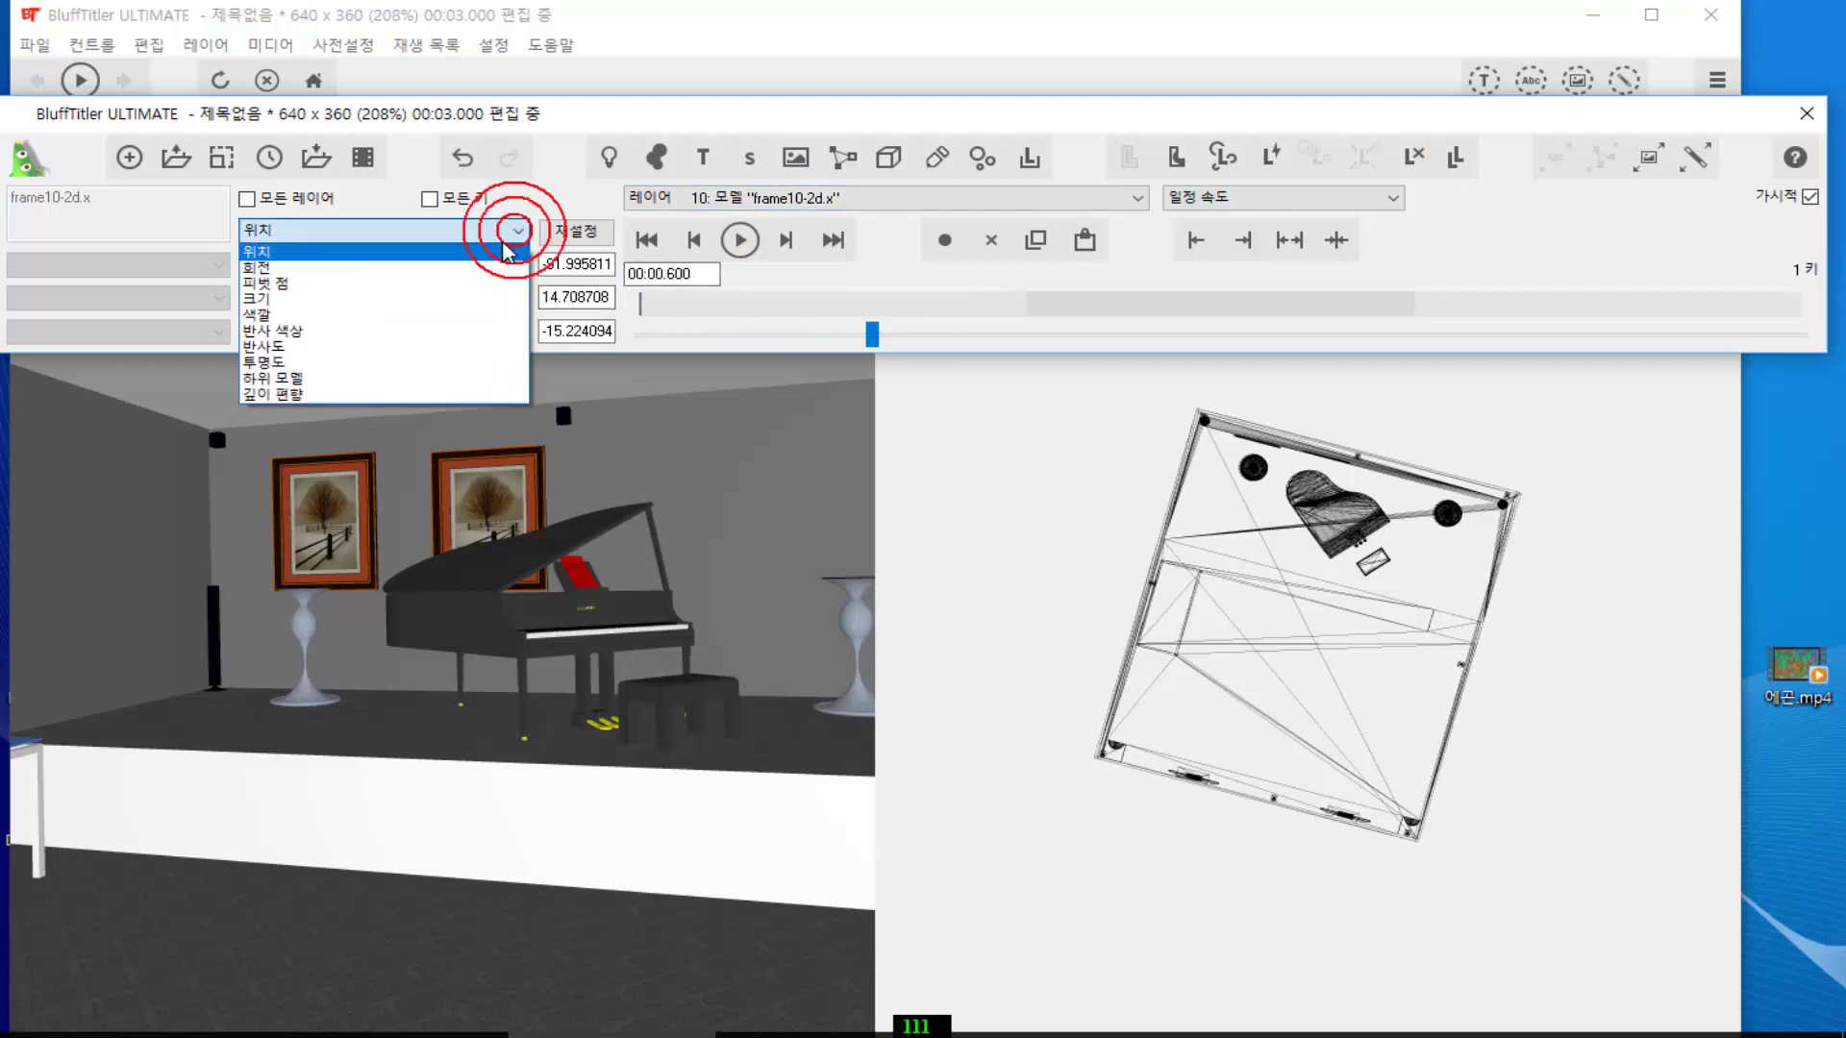
left_click(424, 266)
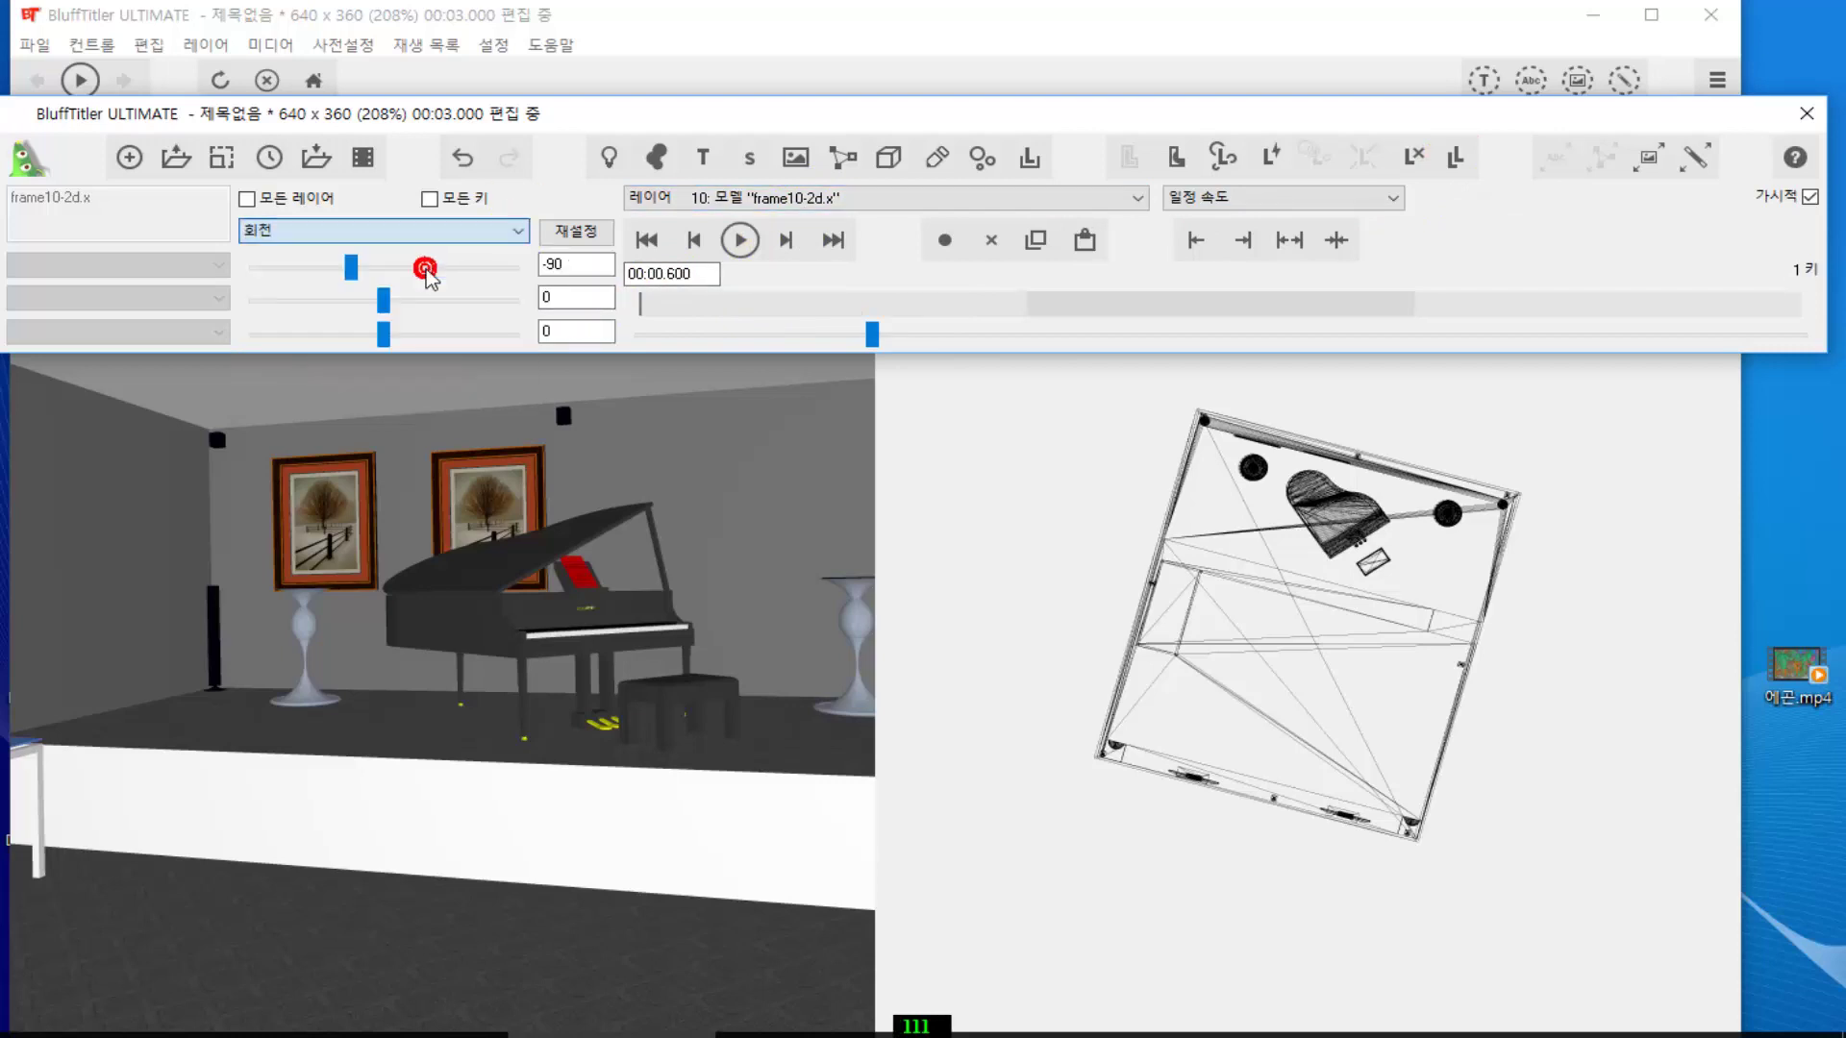
left_click(552, 268)
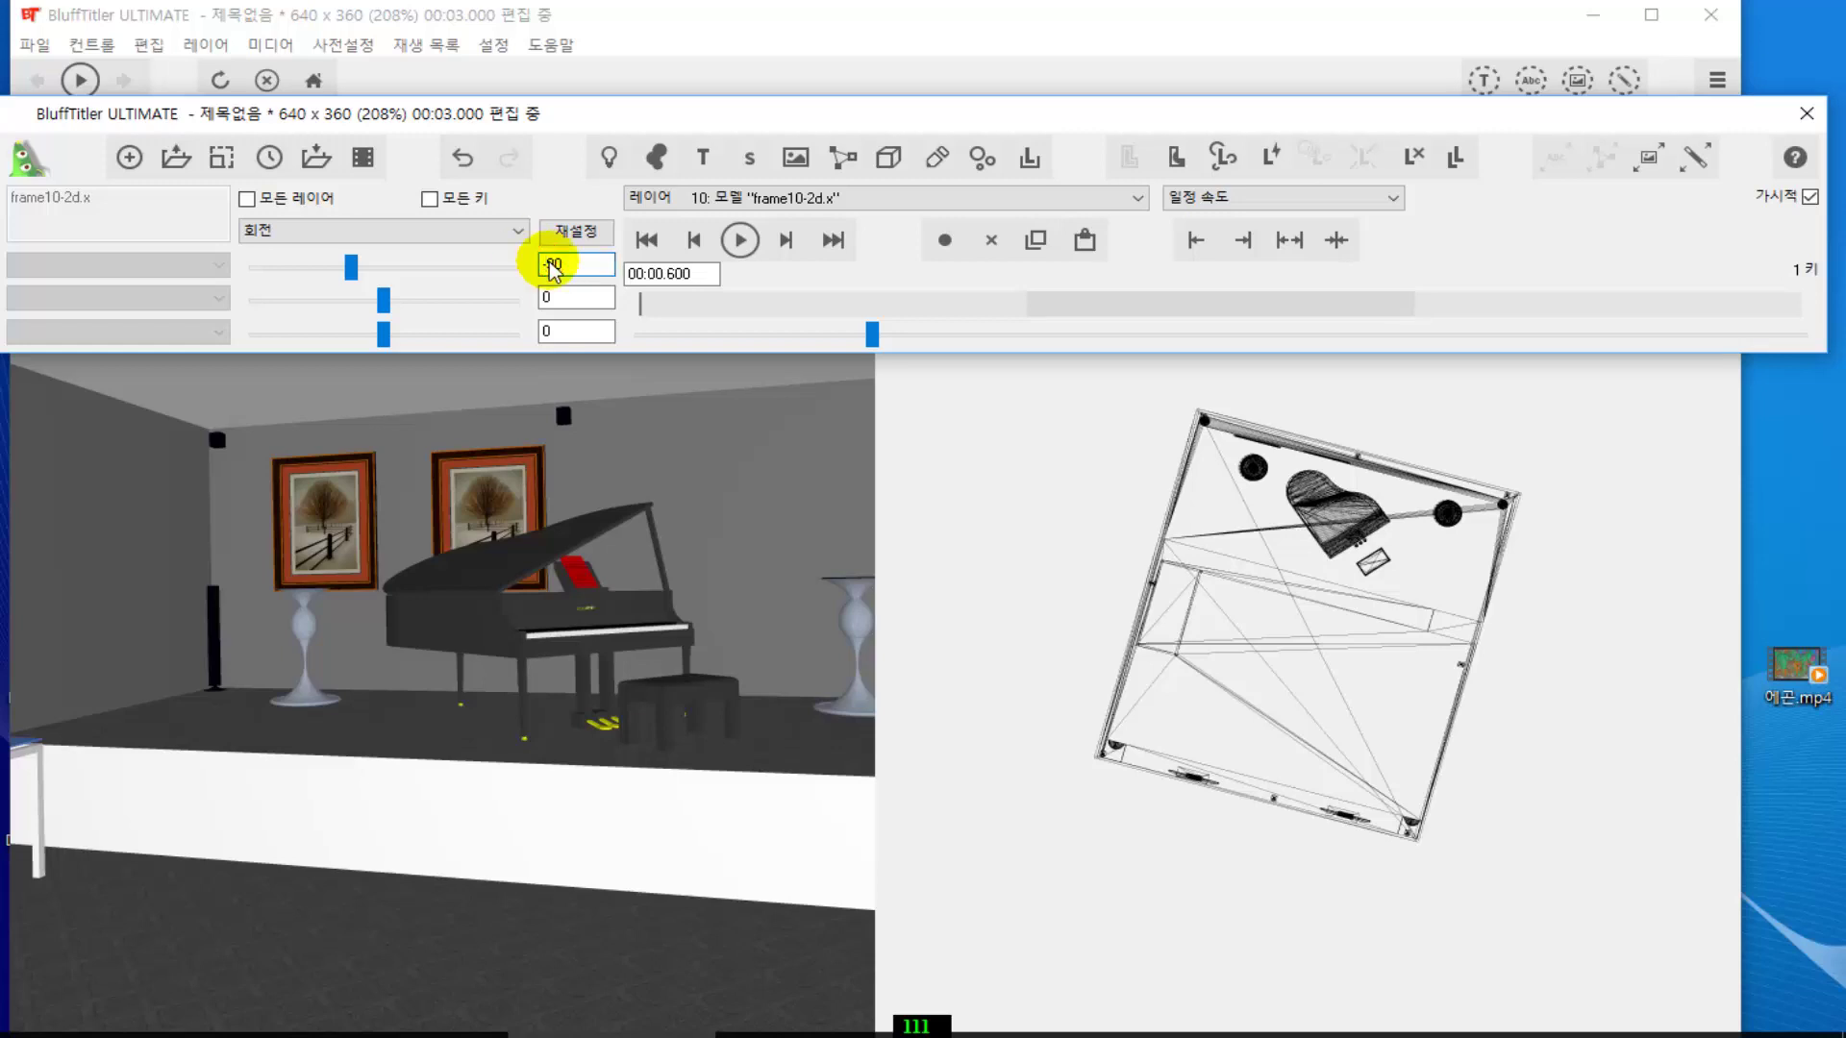
key("Delete")
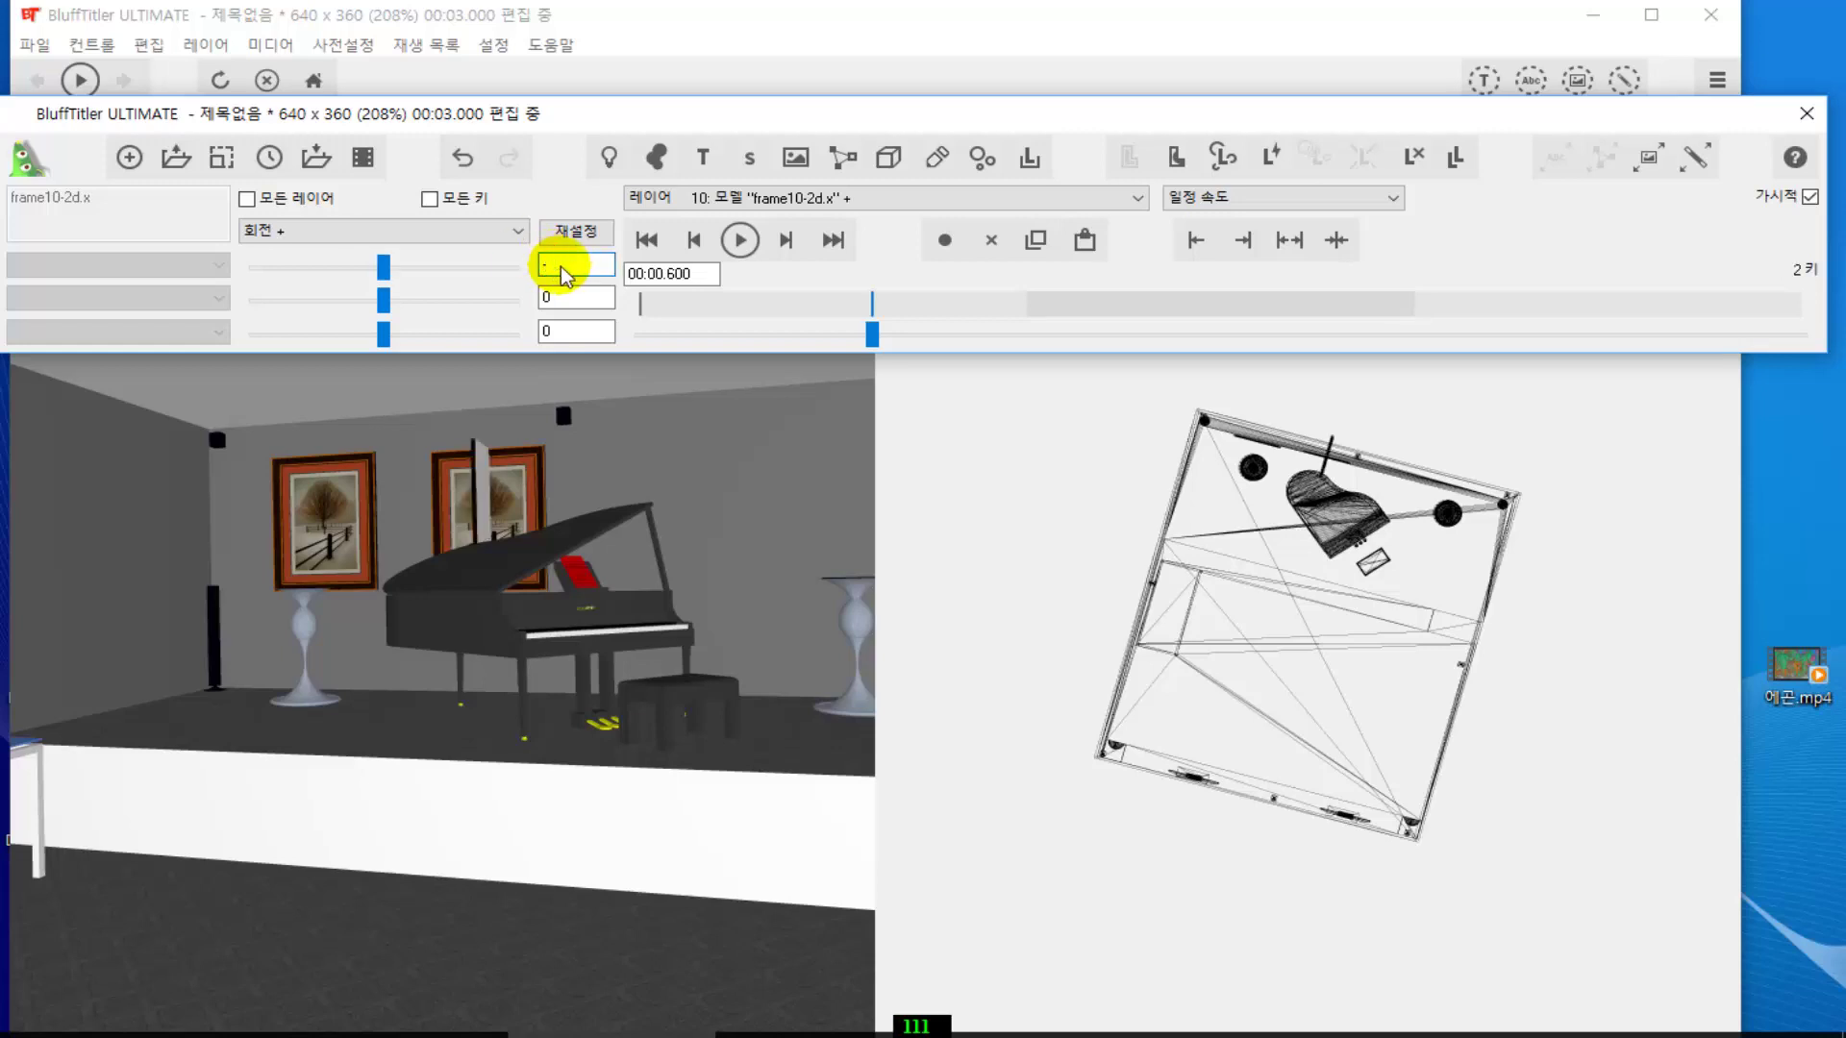
type("180")
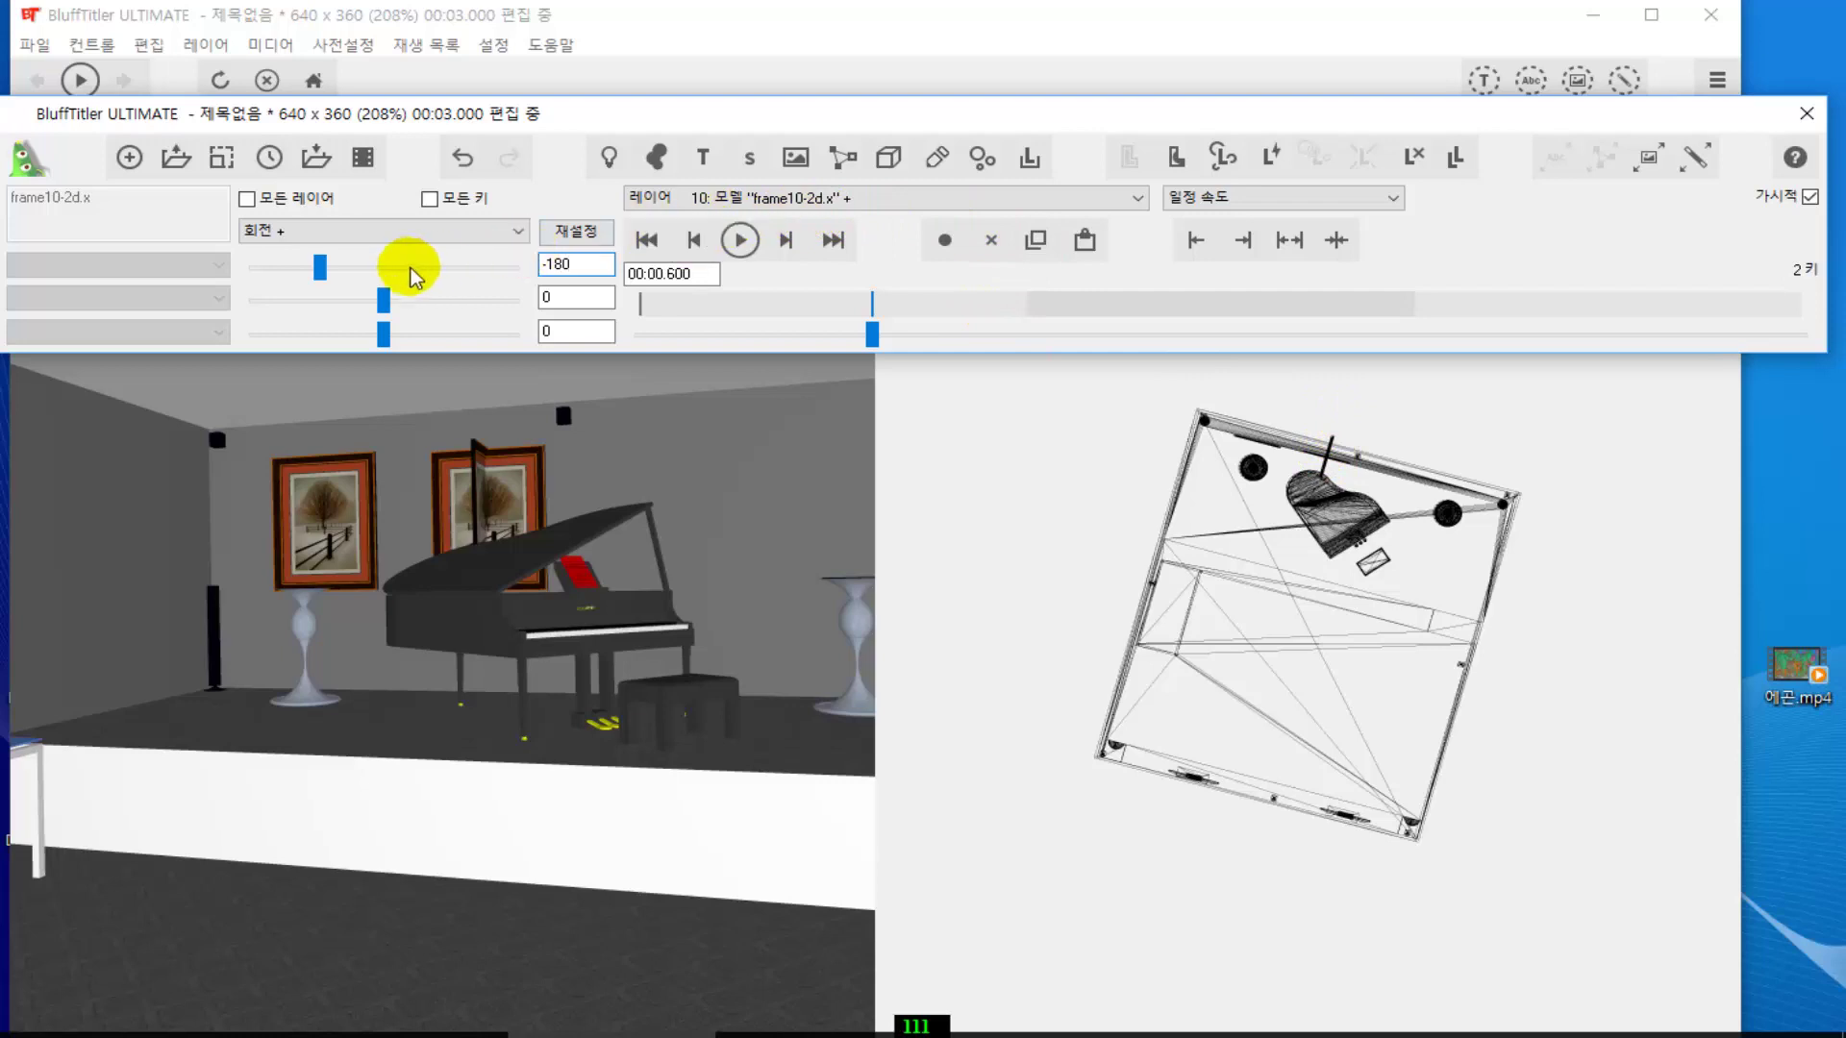
- Move the duplicated frame onto the room's left side wall, at a position of about -66.82, 16.05, -82.12
left_click(516, 232)
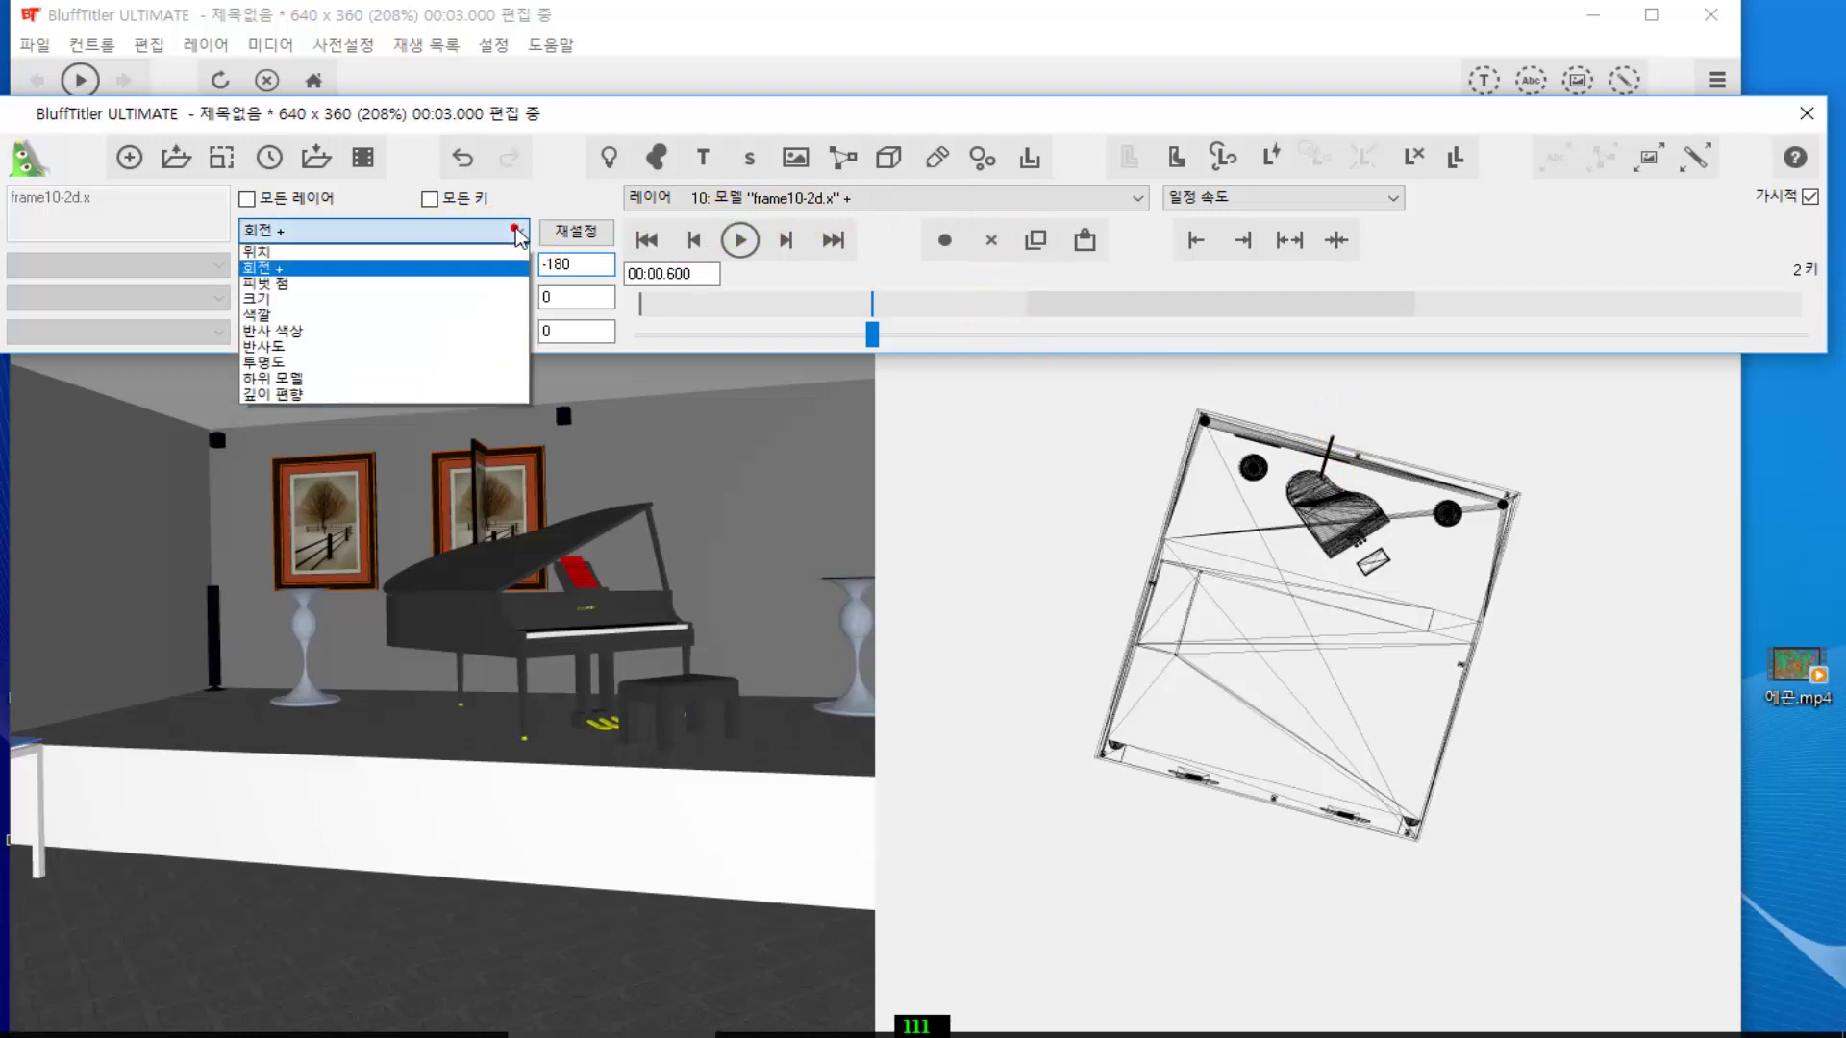
left_click(457, 254)
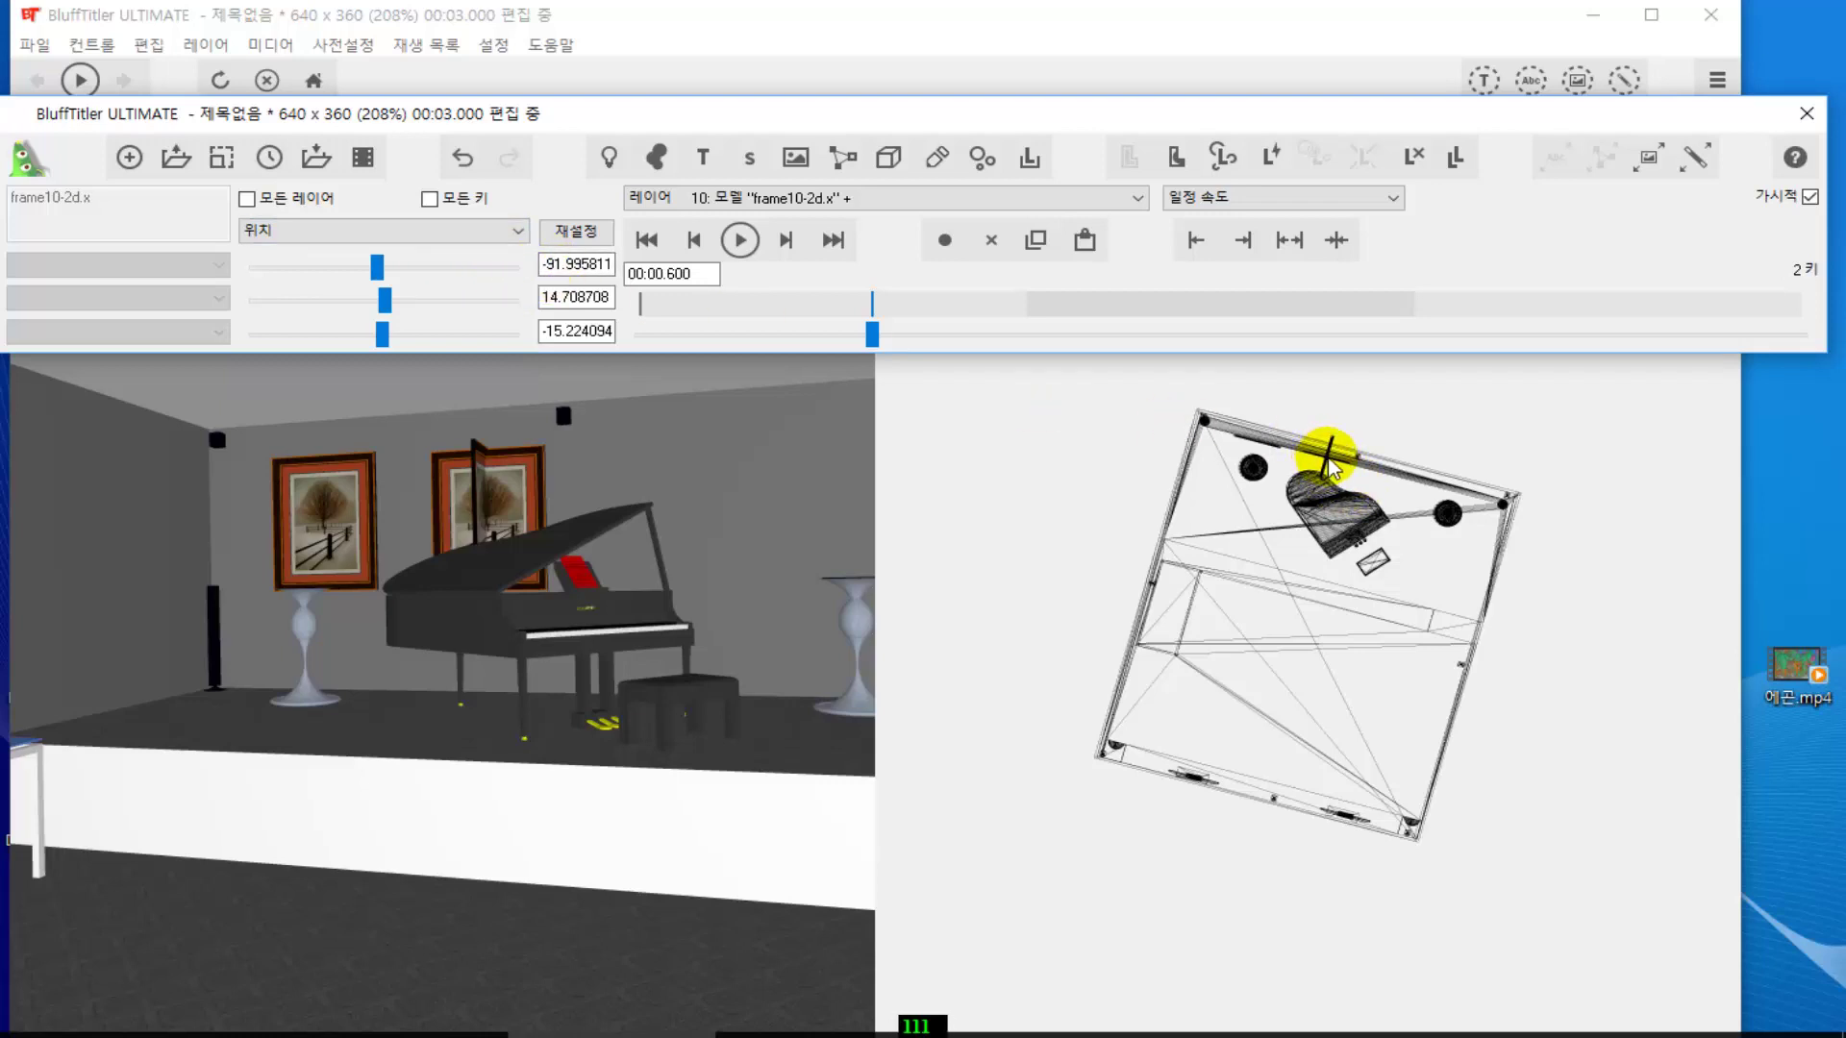
left_click_drag(1330, 460, 1192, 475)
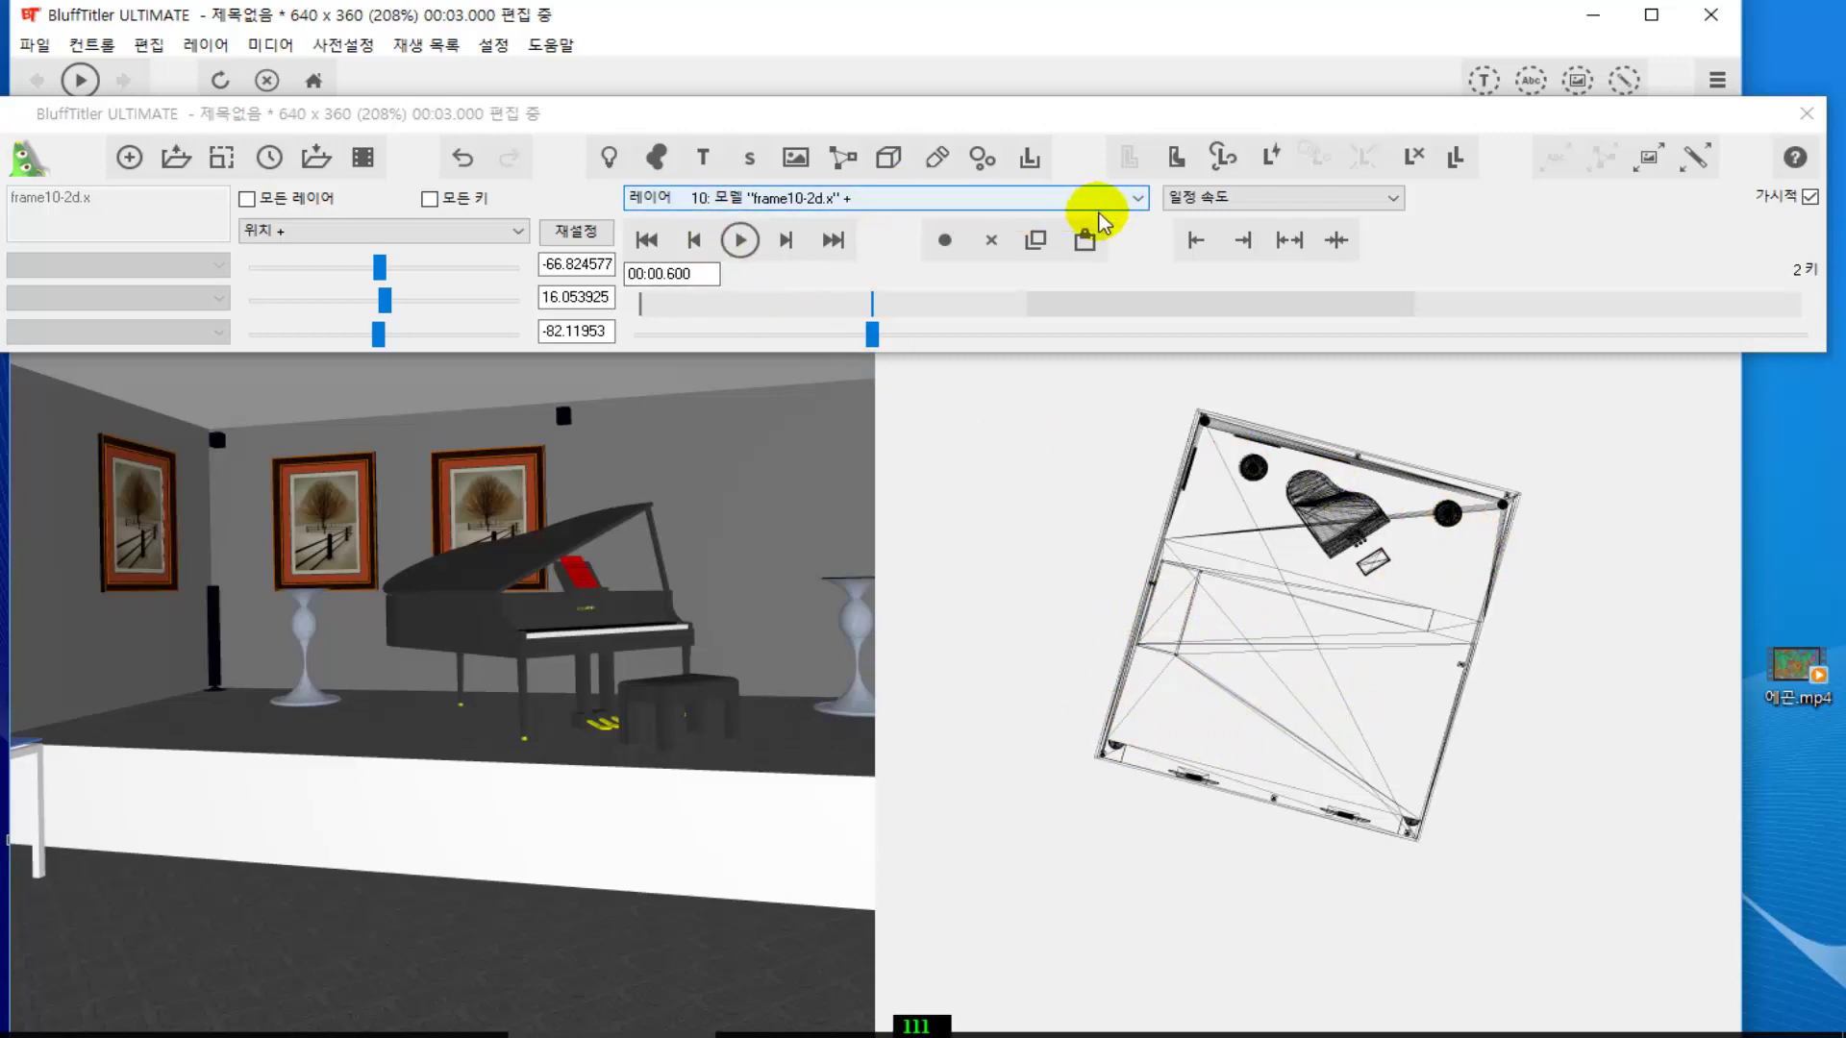
- Make container layer 05 active, start adding a 3D model and browse to the 꽃 folder inside 작업장(SU-2)
left_click(1134, 200)
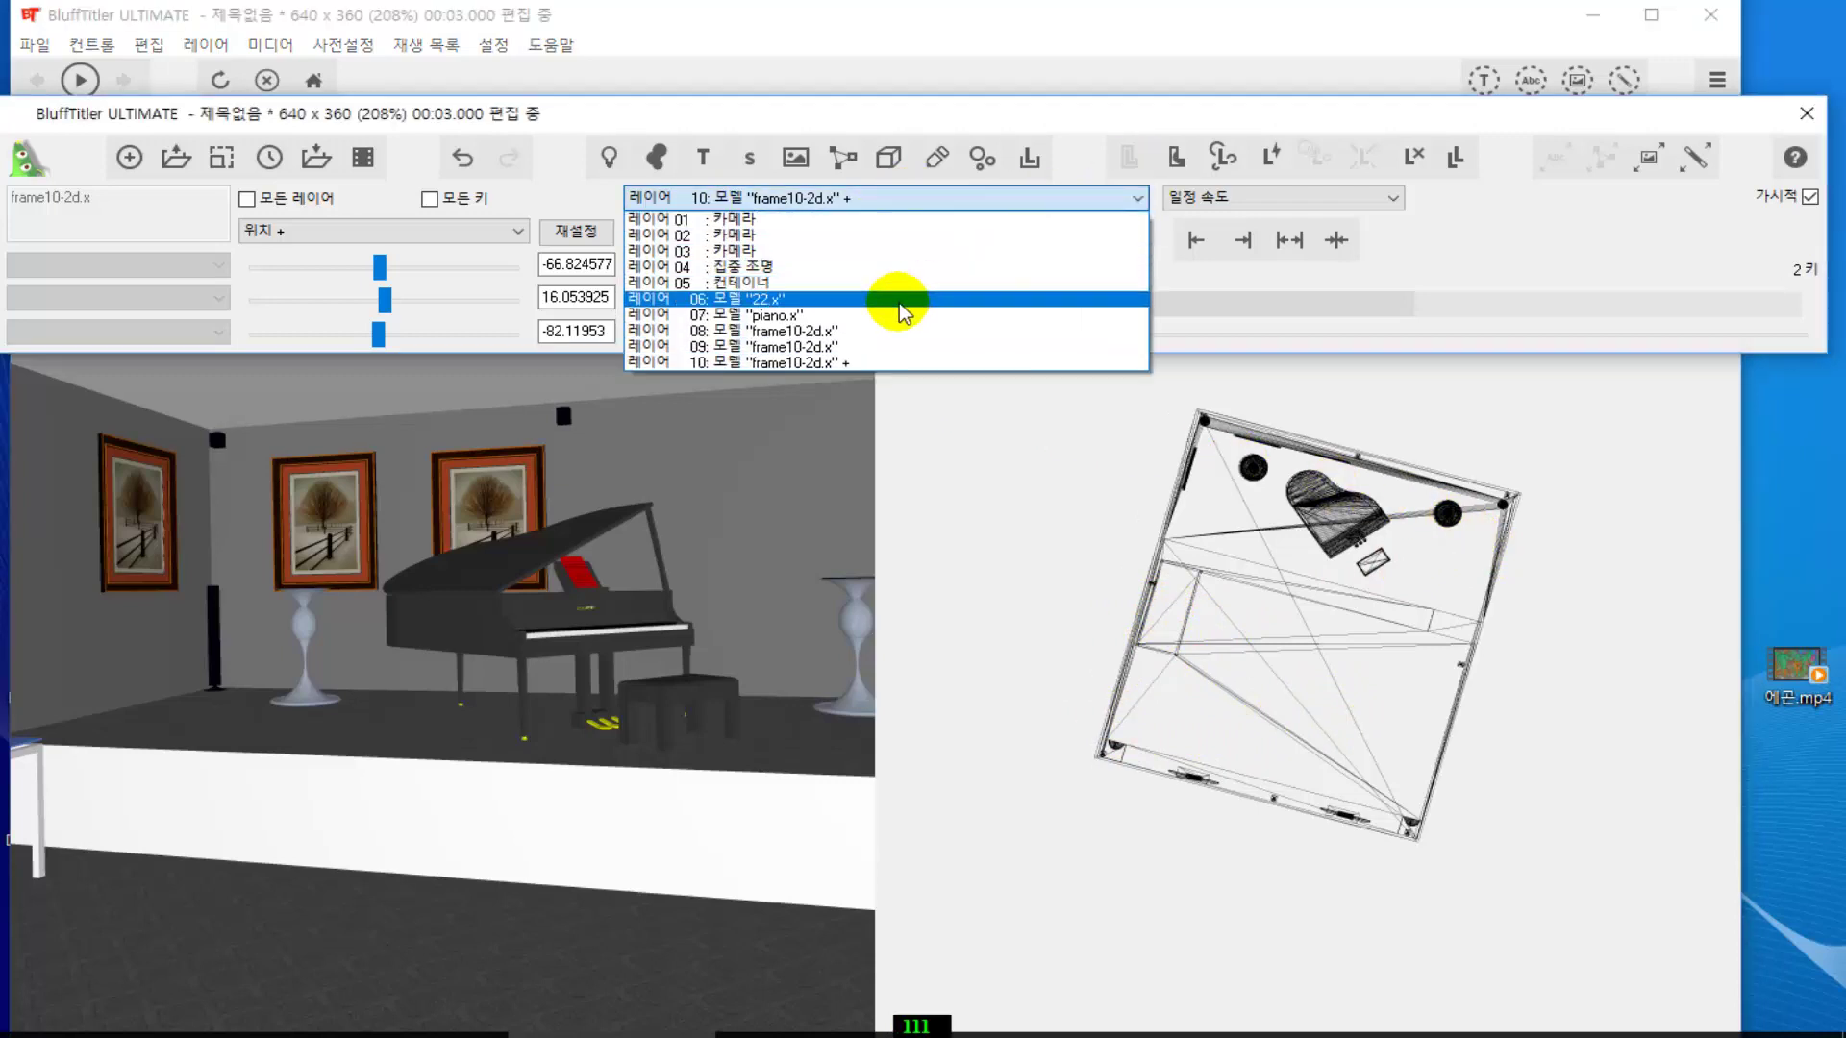
left_click(892, 284)
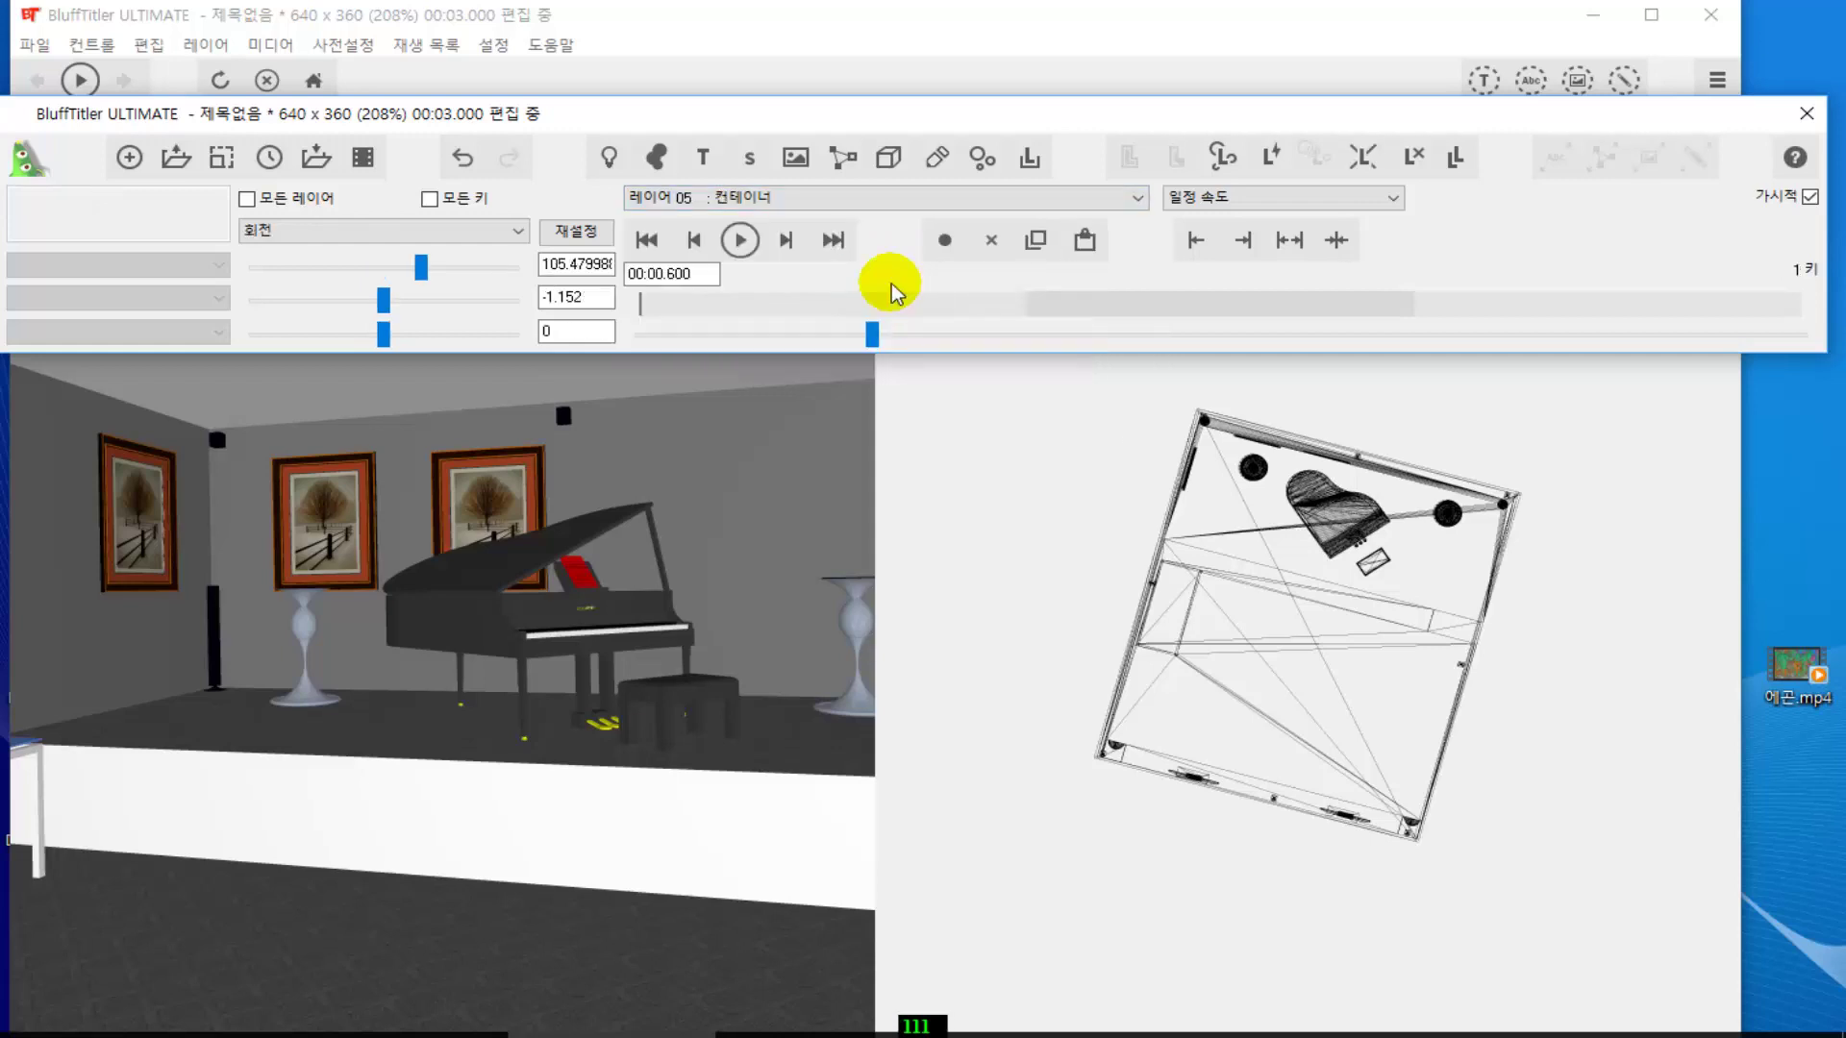
left_click(892, 165)
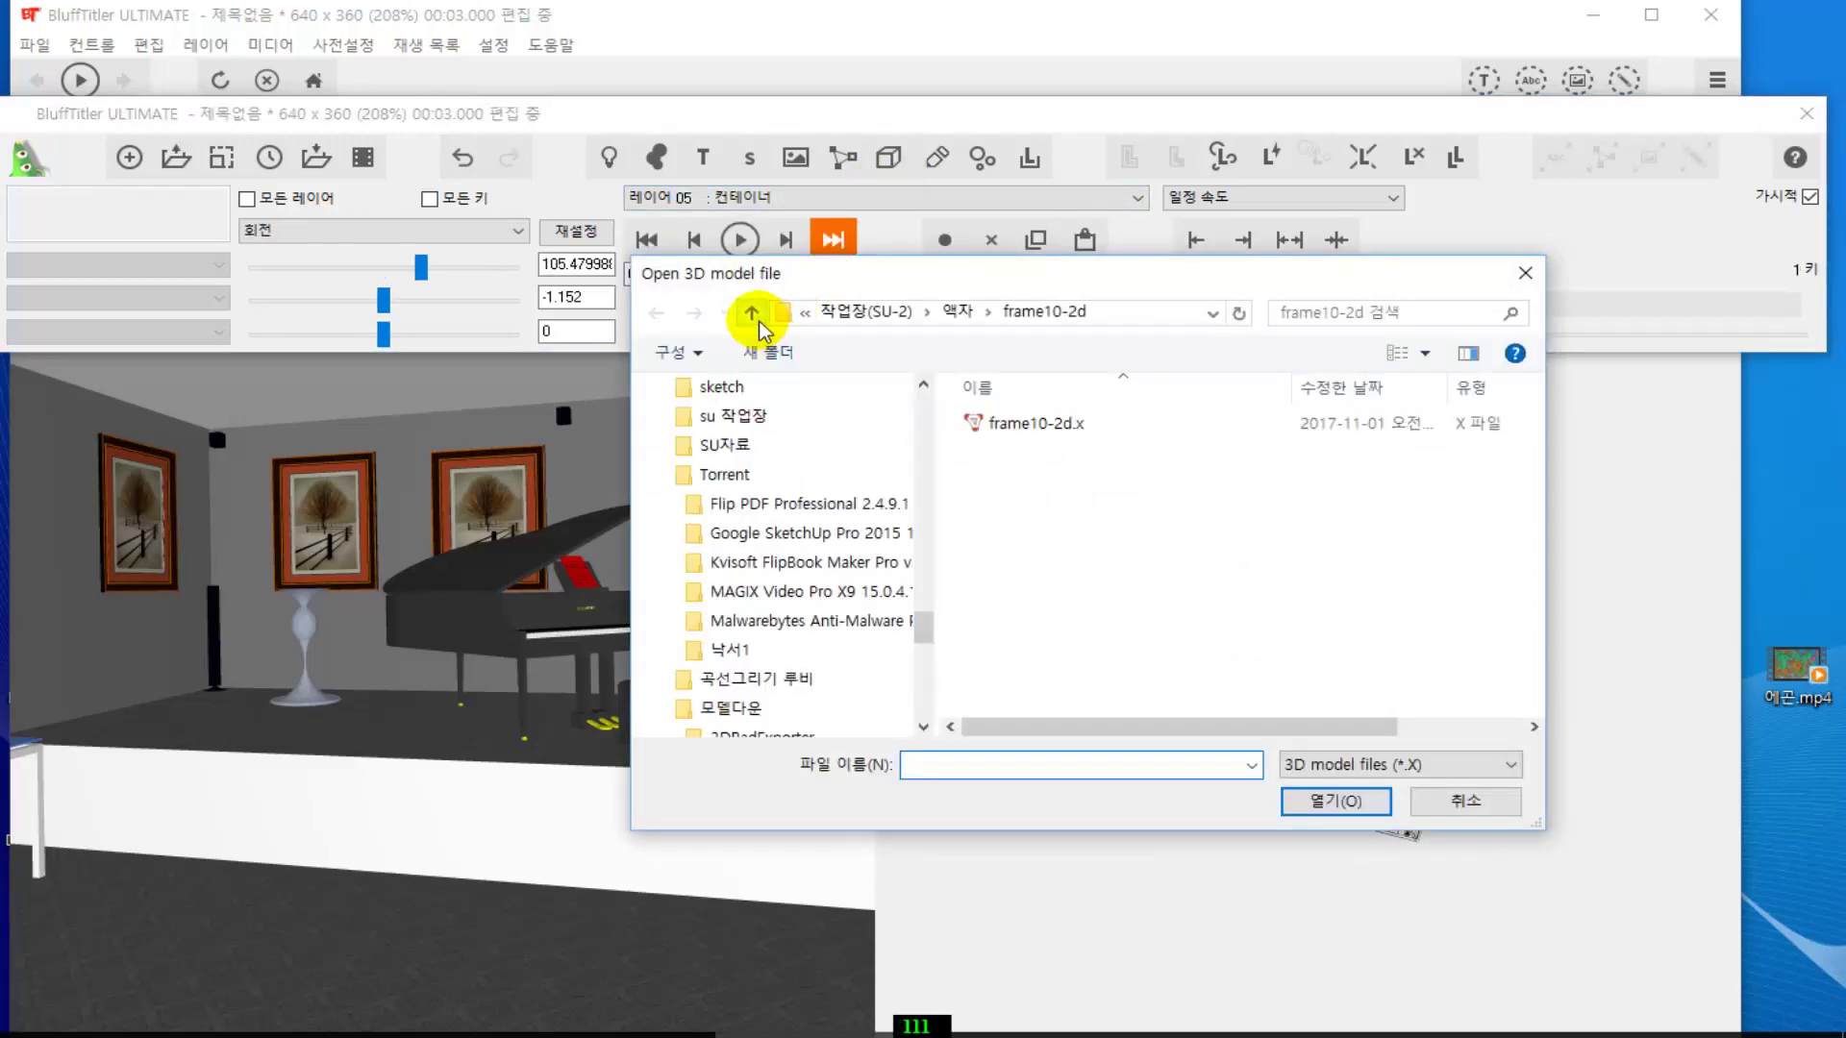
left_click(751, 314)
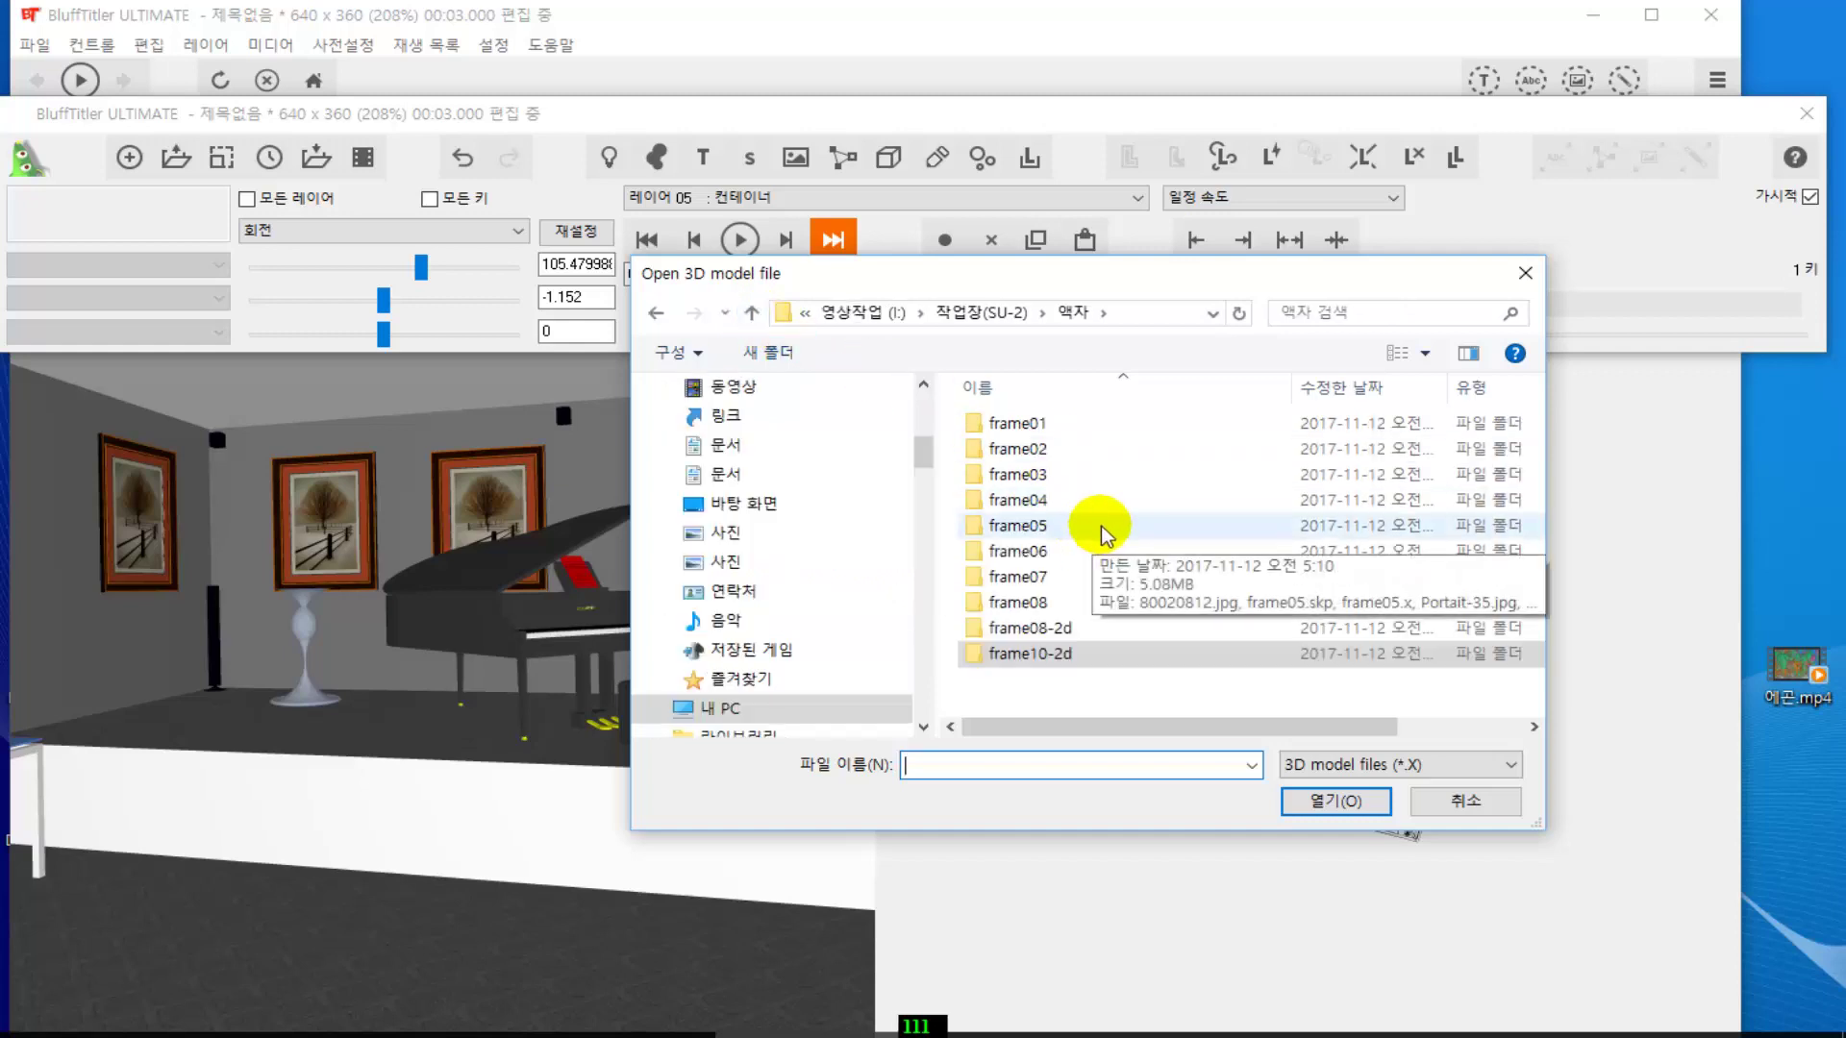
left_click(752, 312)
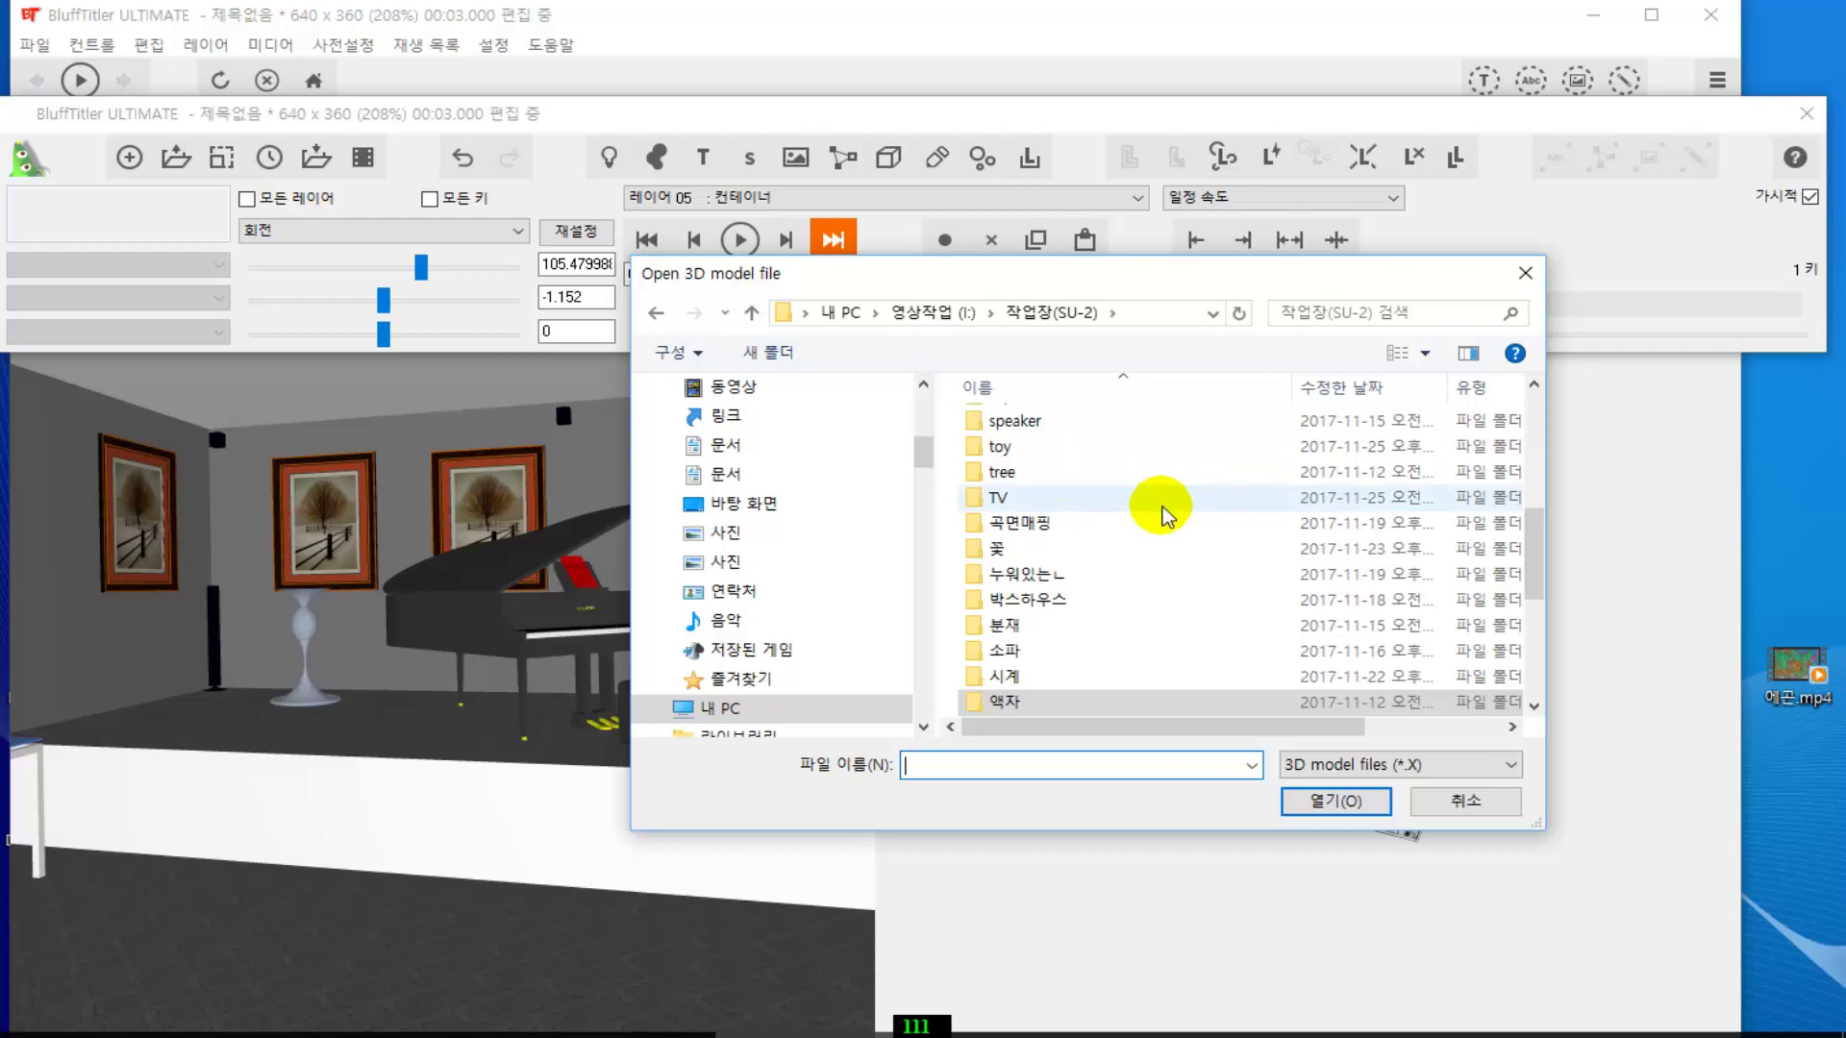
scroll(1163, 509, "down", 1)
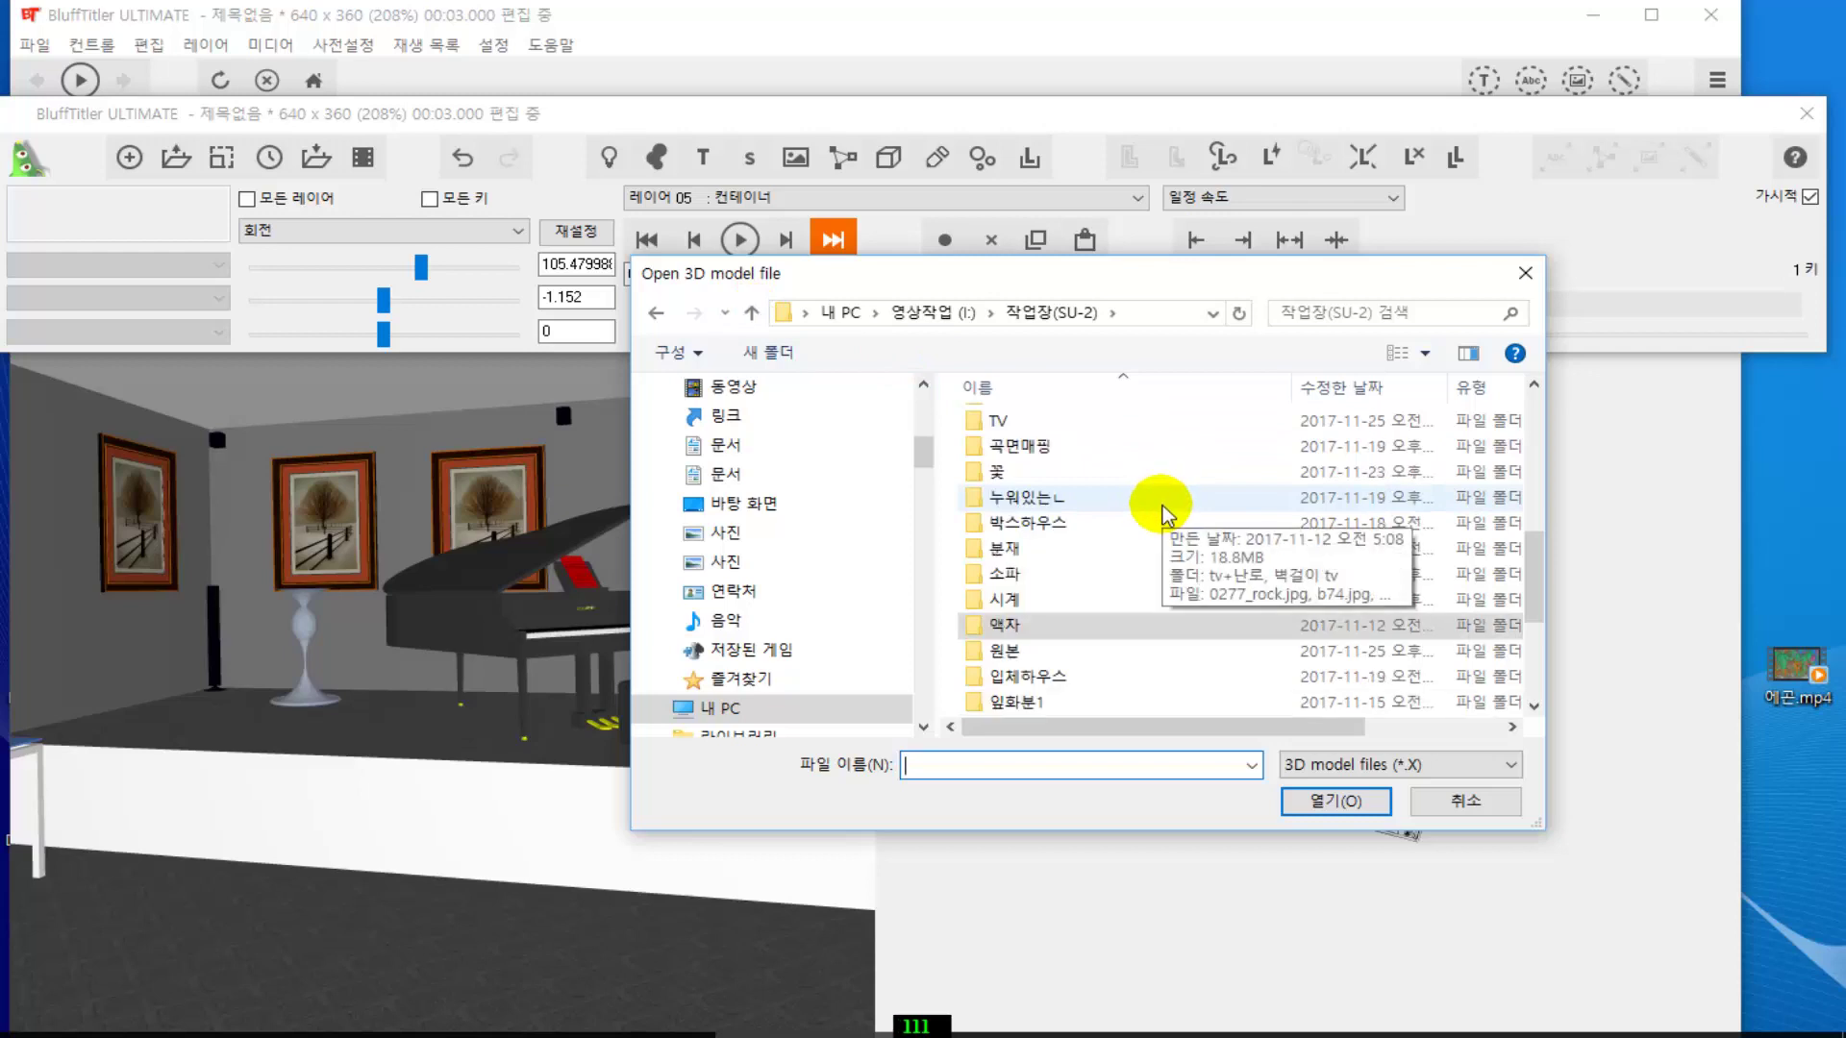
scroll(1144, 528, "down", 1)
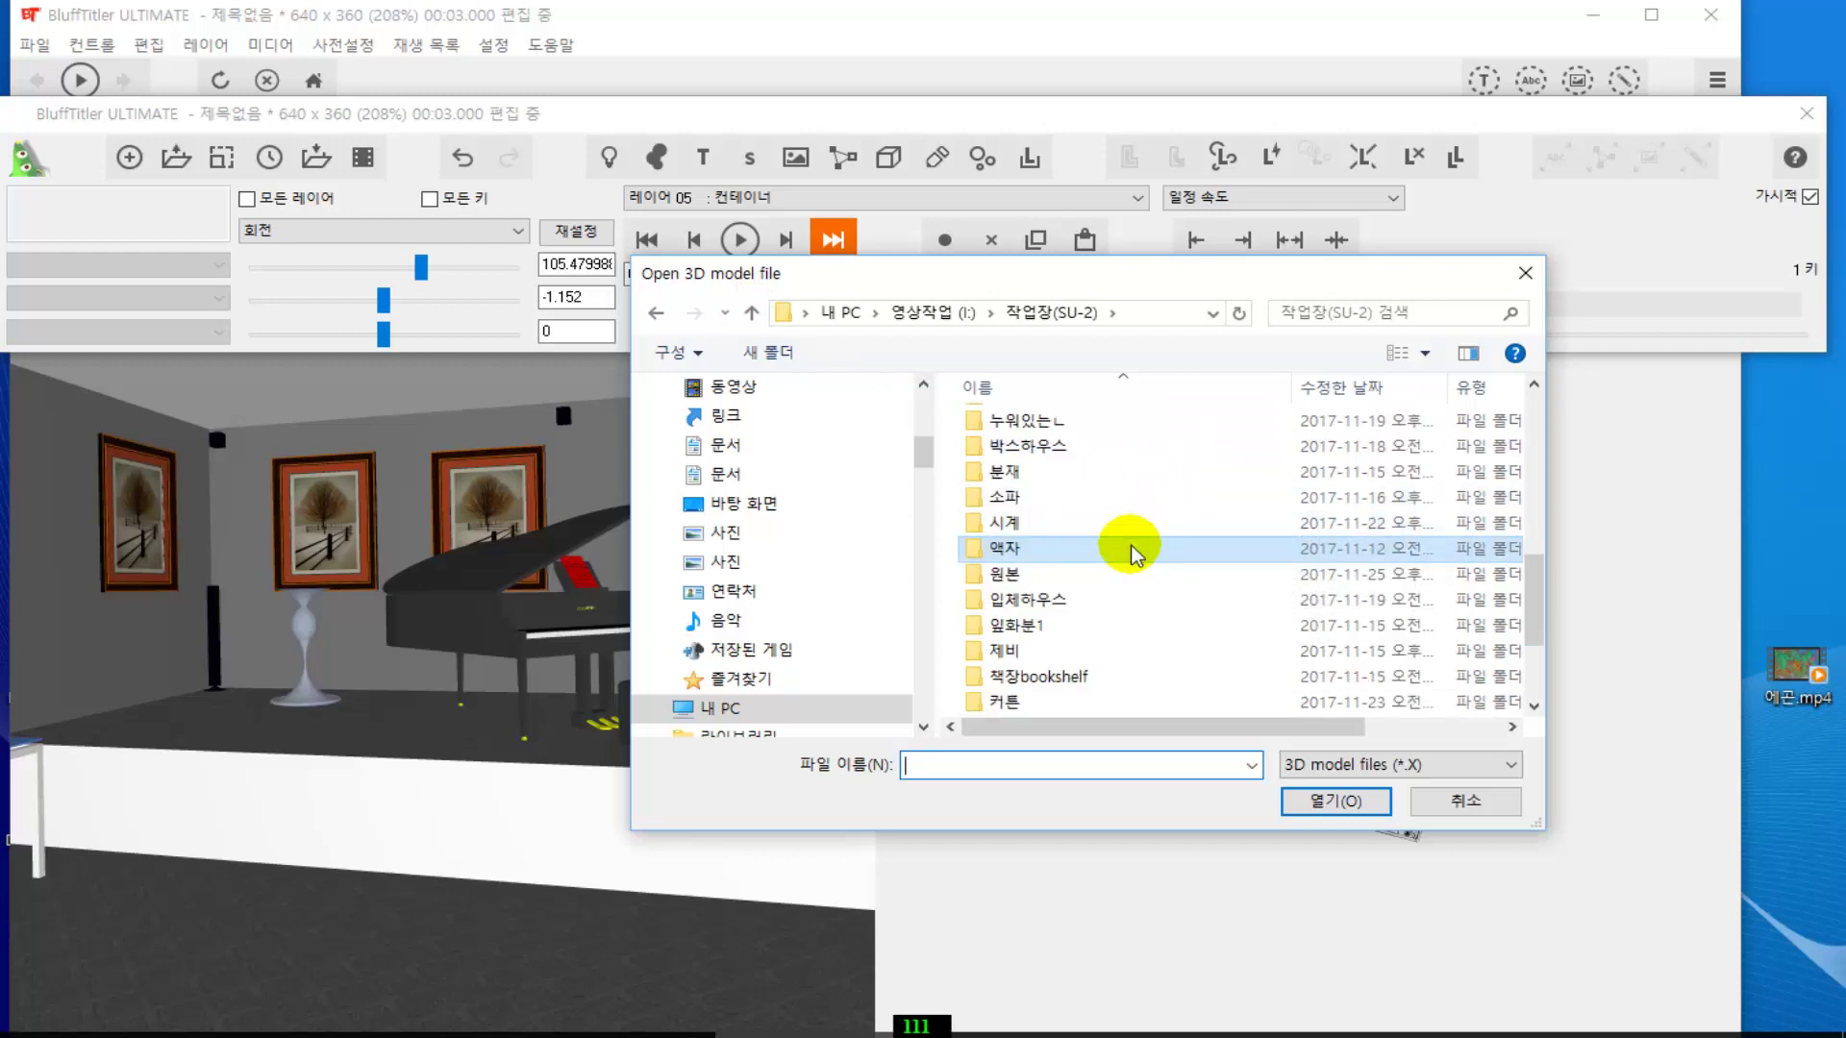
scroll(1132, 550, "down", 2)
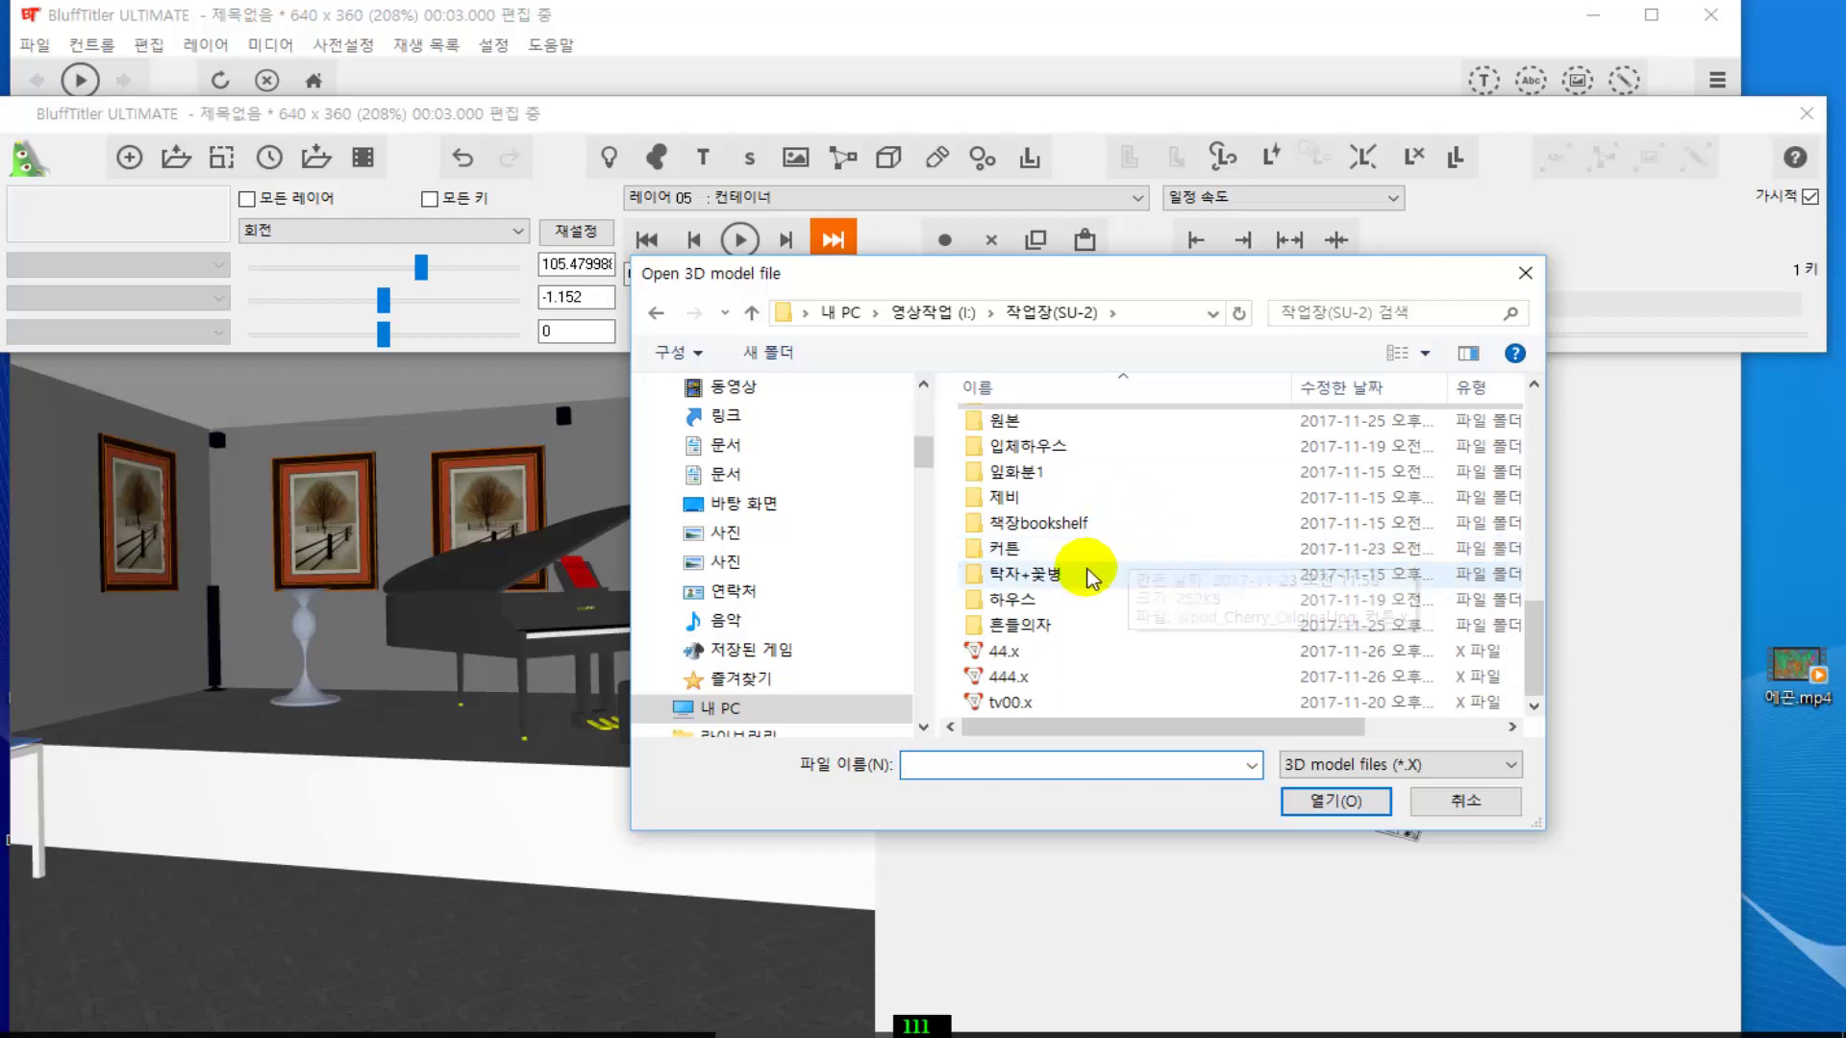
scroll(1093, 573, "up", 1)
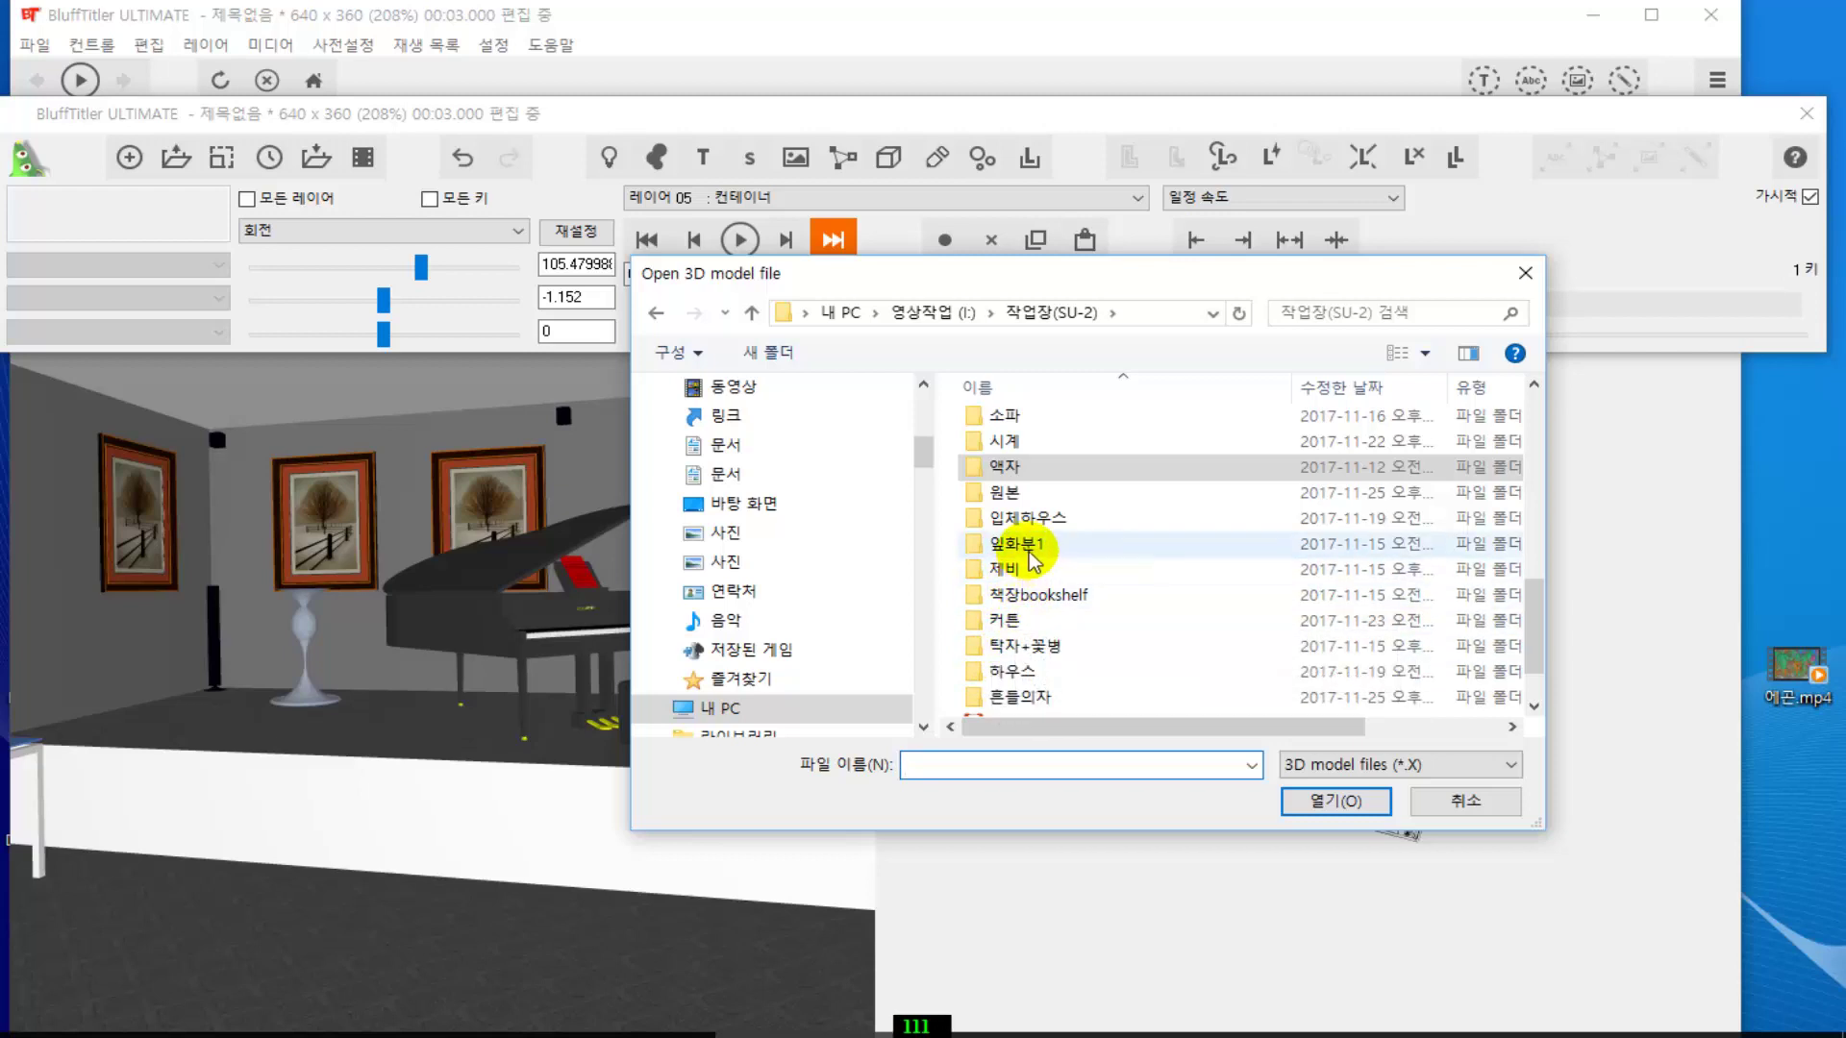
scroll(1029, 582, "down", 1)
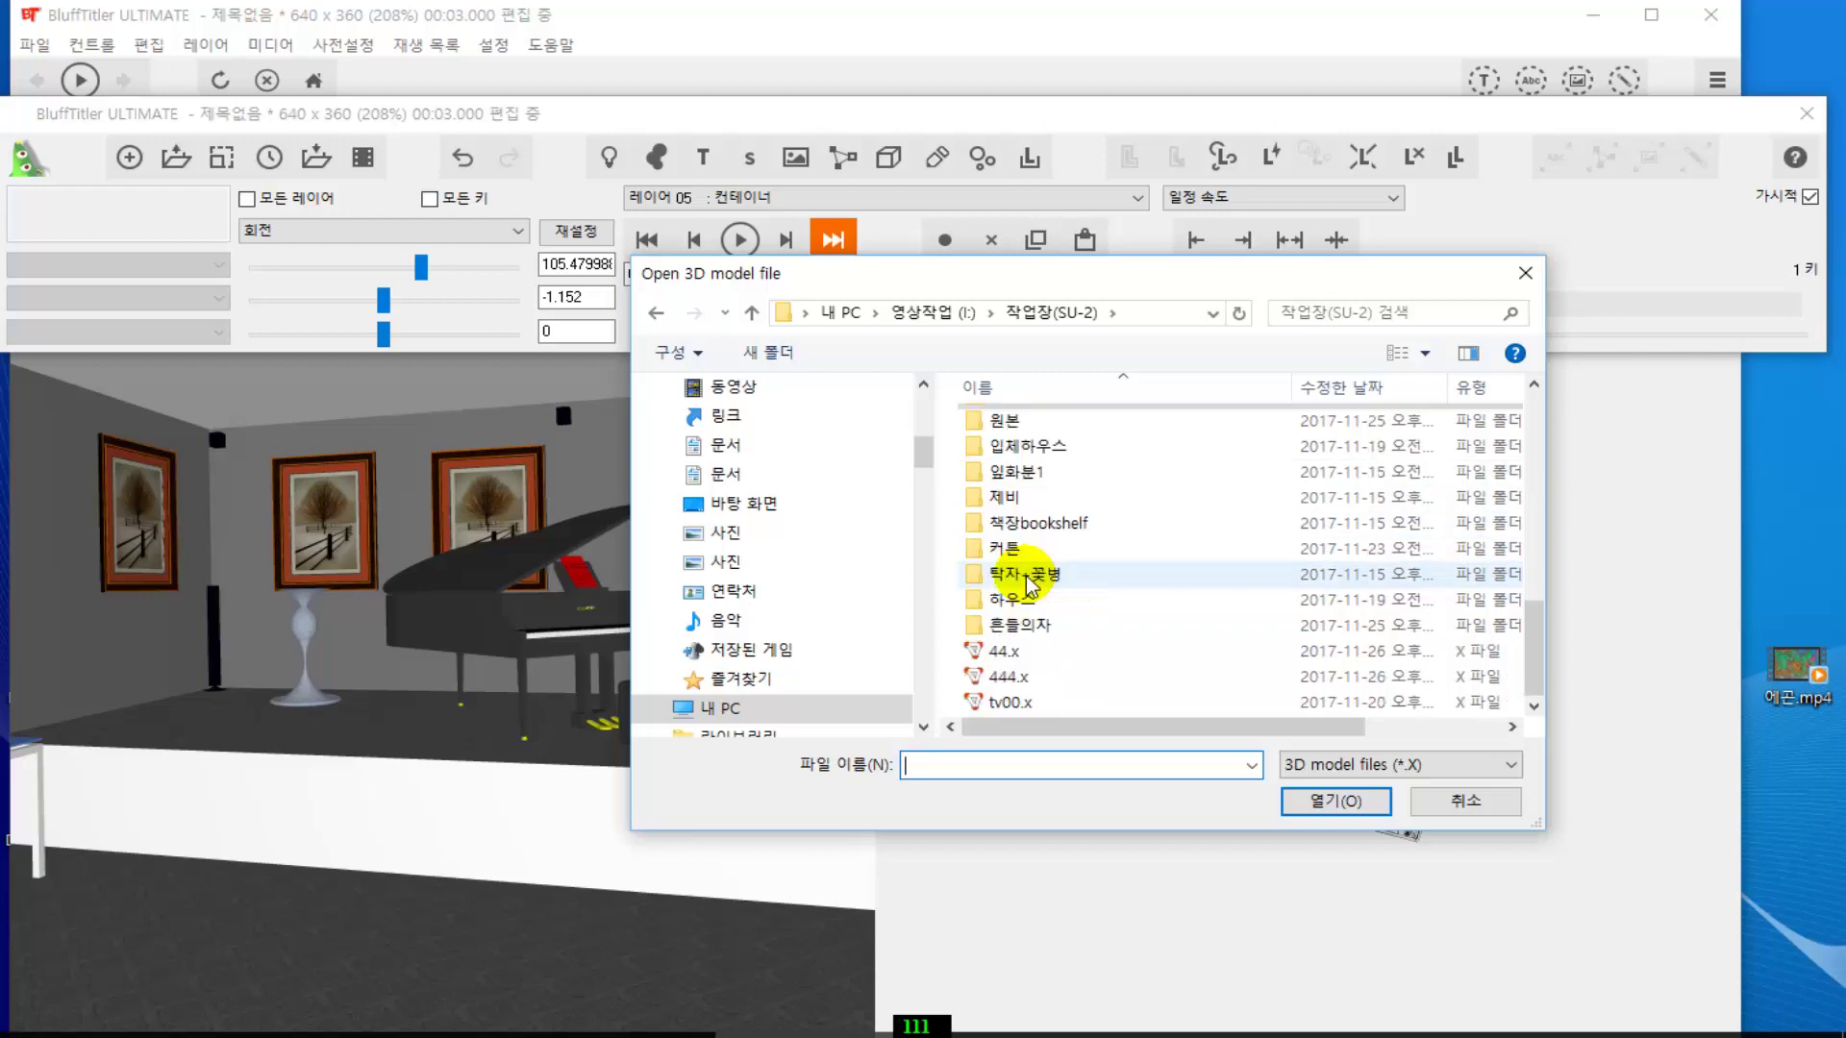
scroll(1026, 577, "up", 5)
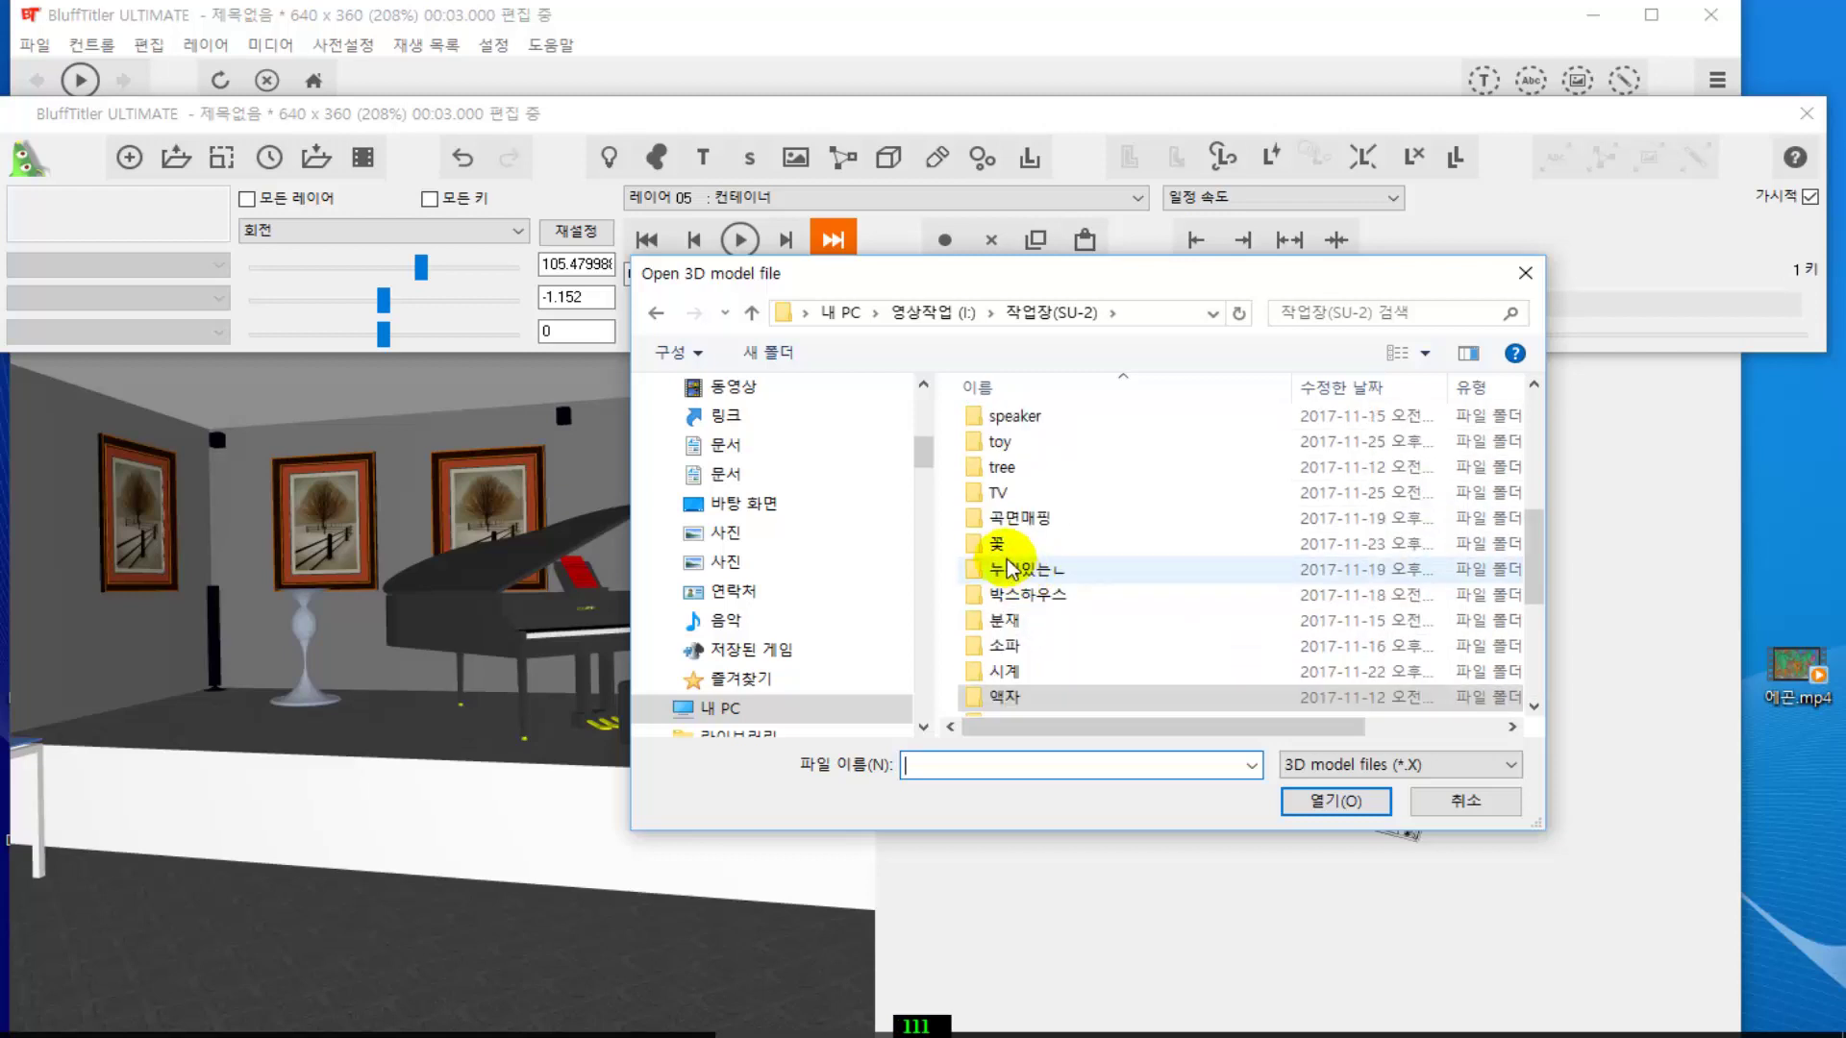
double_click(1000, 545)
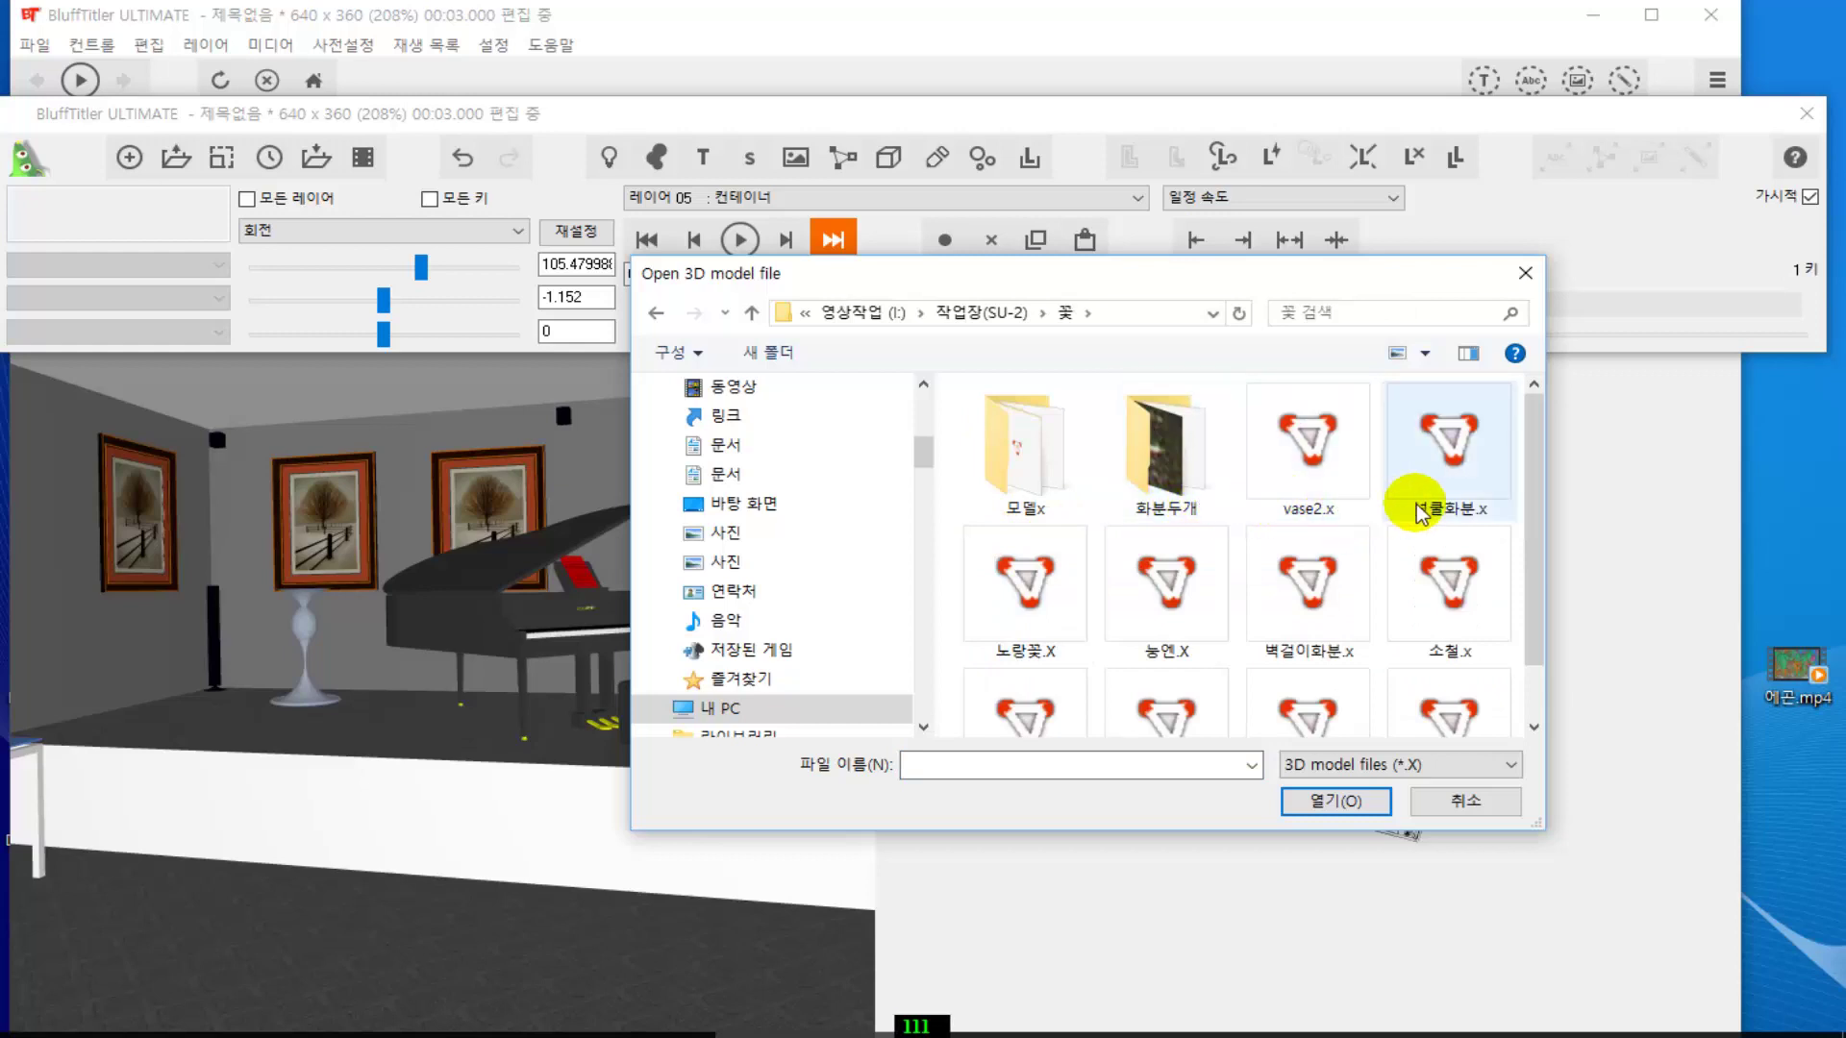
- Load the model vase2.x and attach it to the active container layer
left_click(1312, 526)
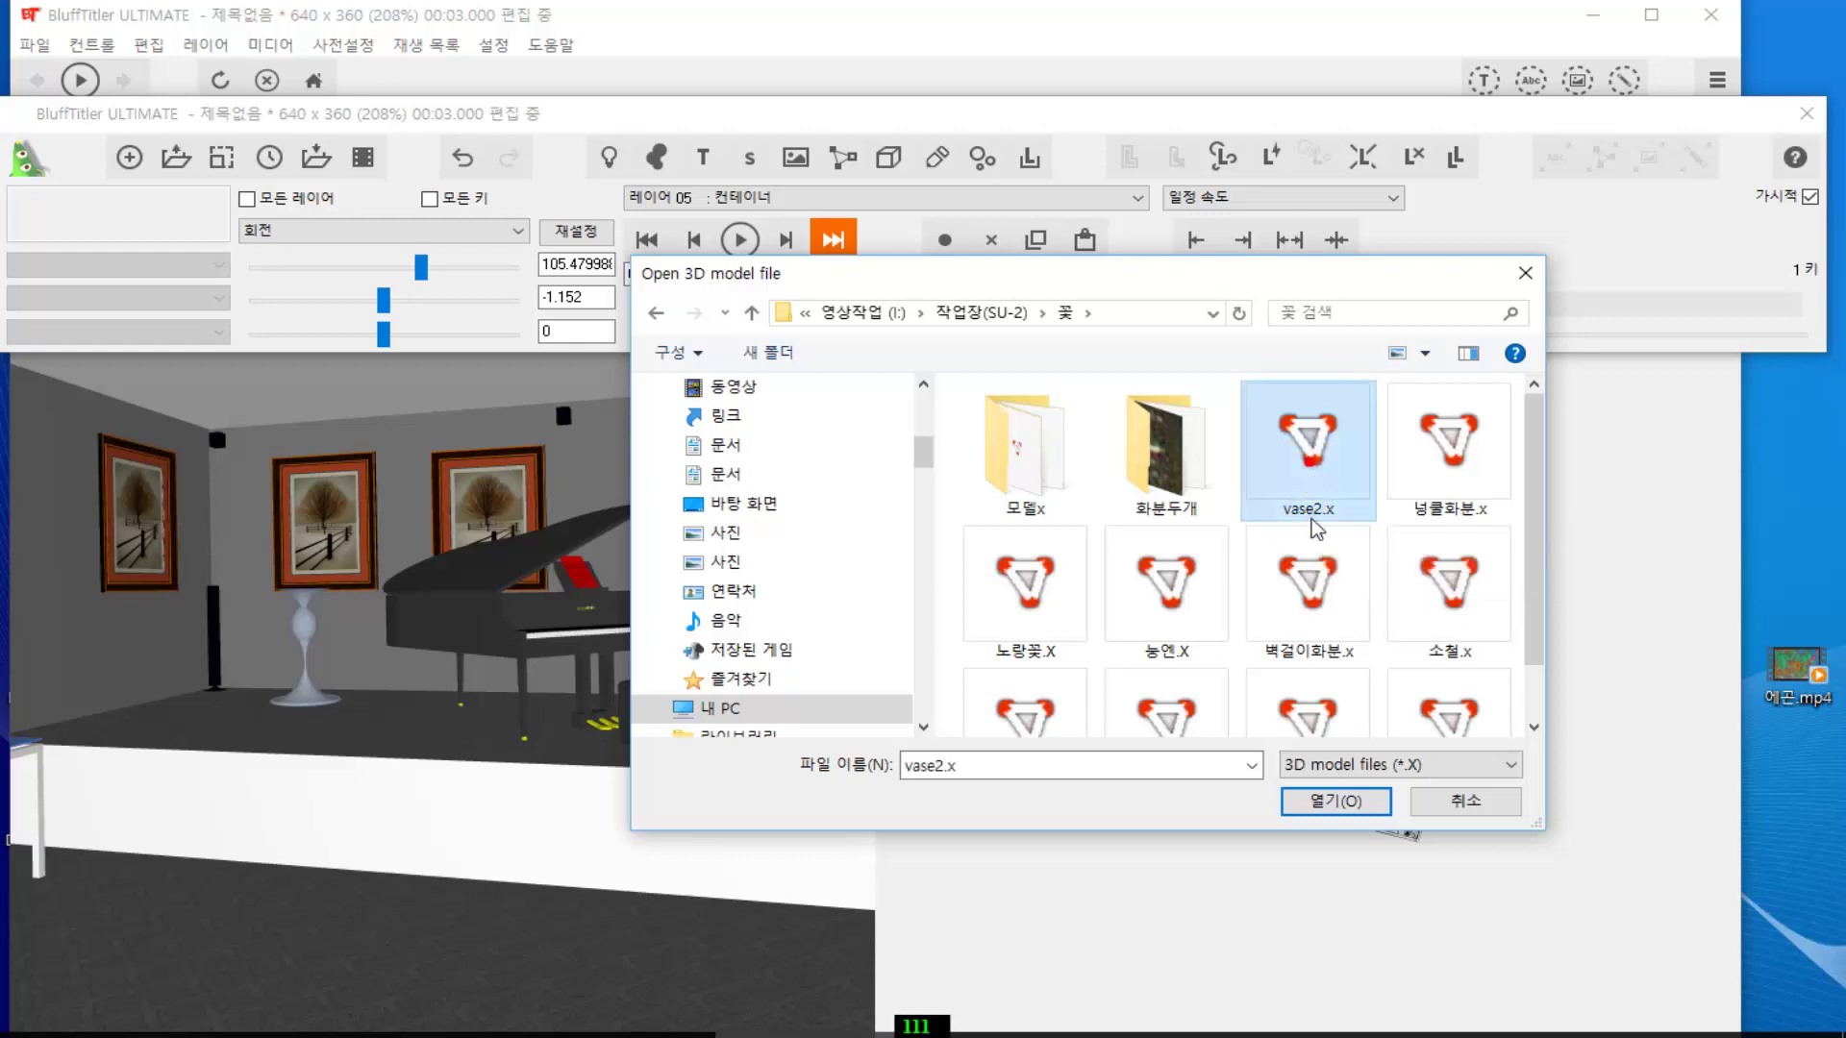
left_click(1325, 800)
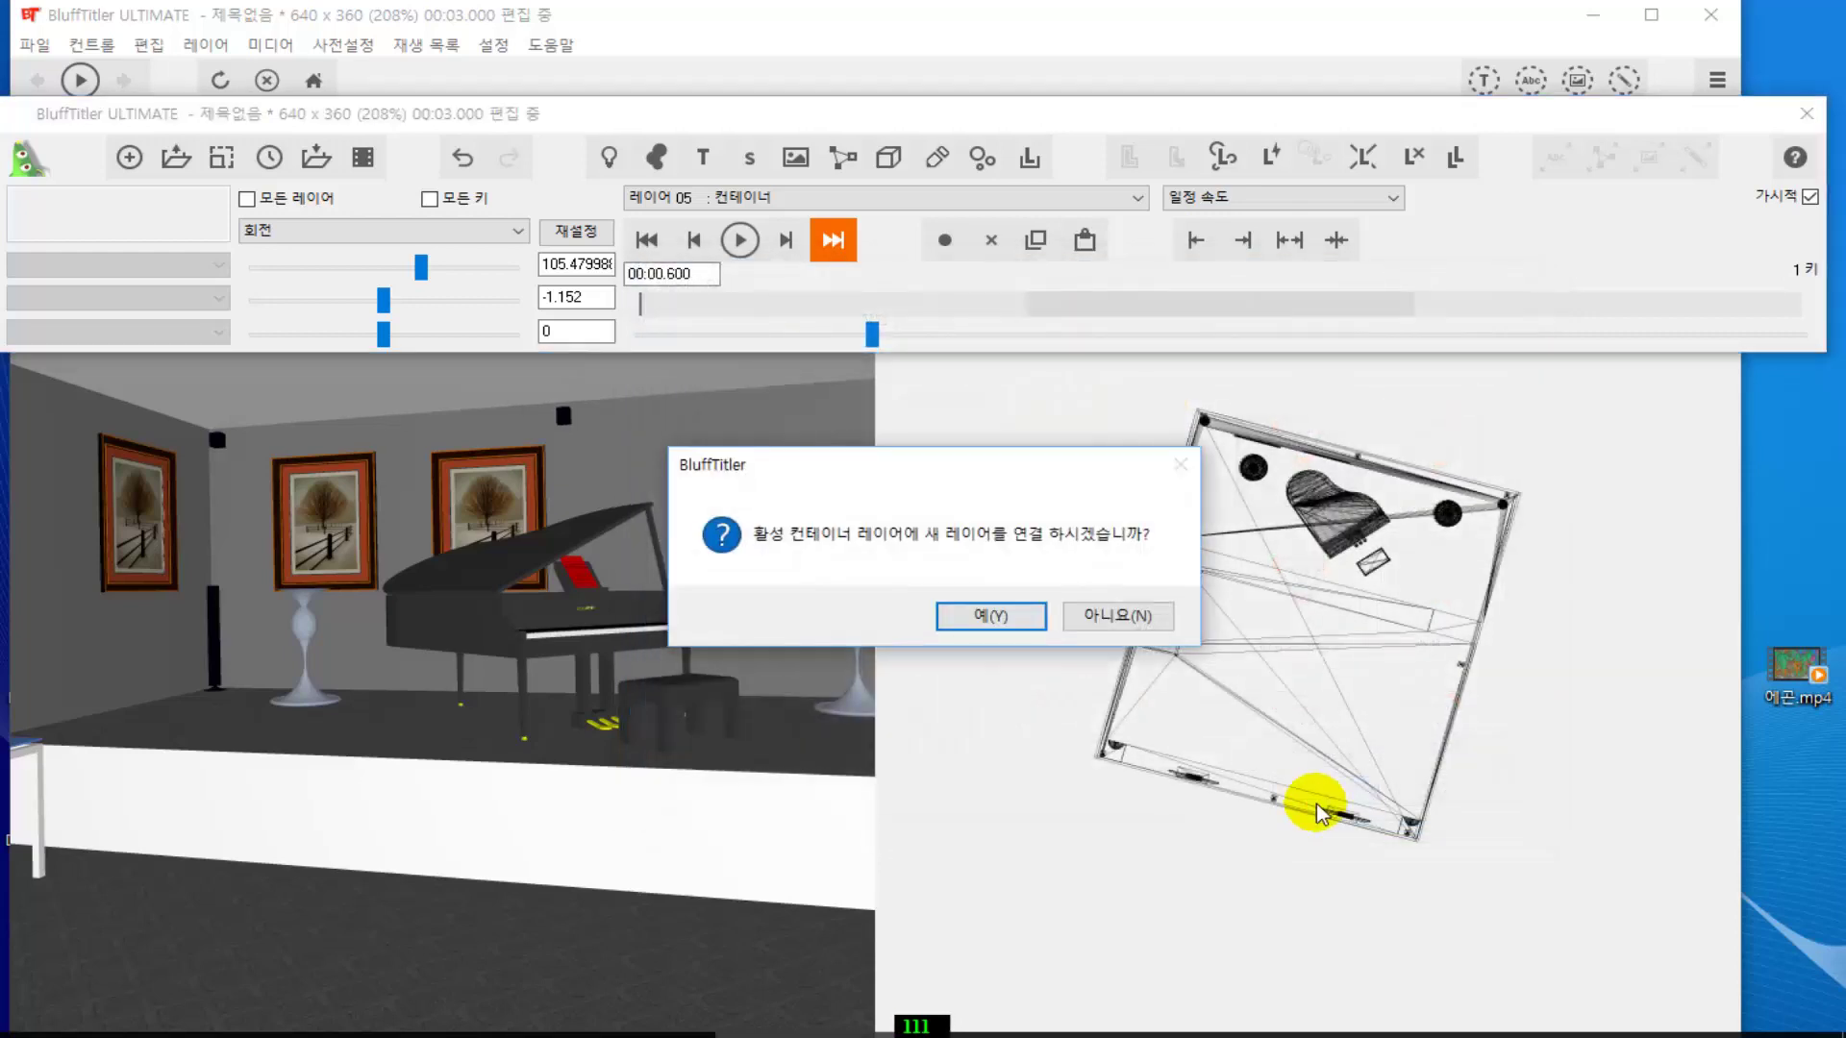
left_click(1017, 623)
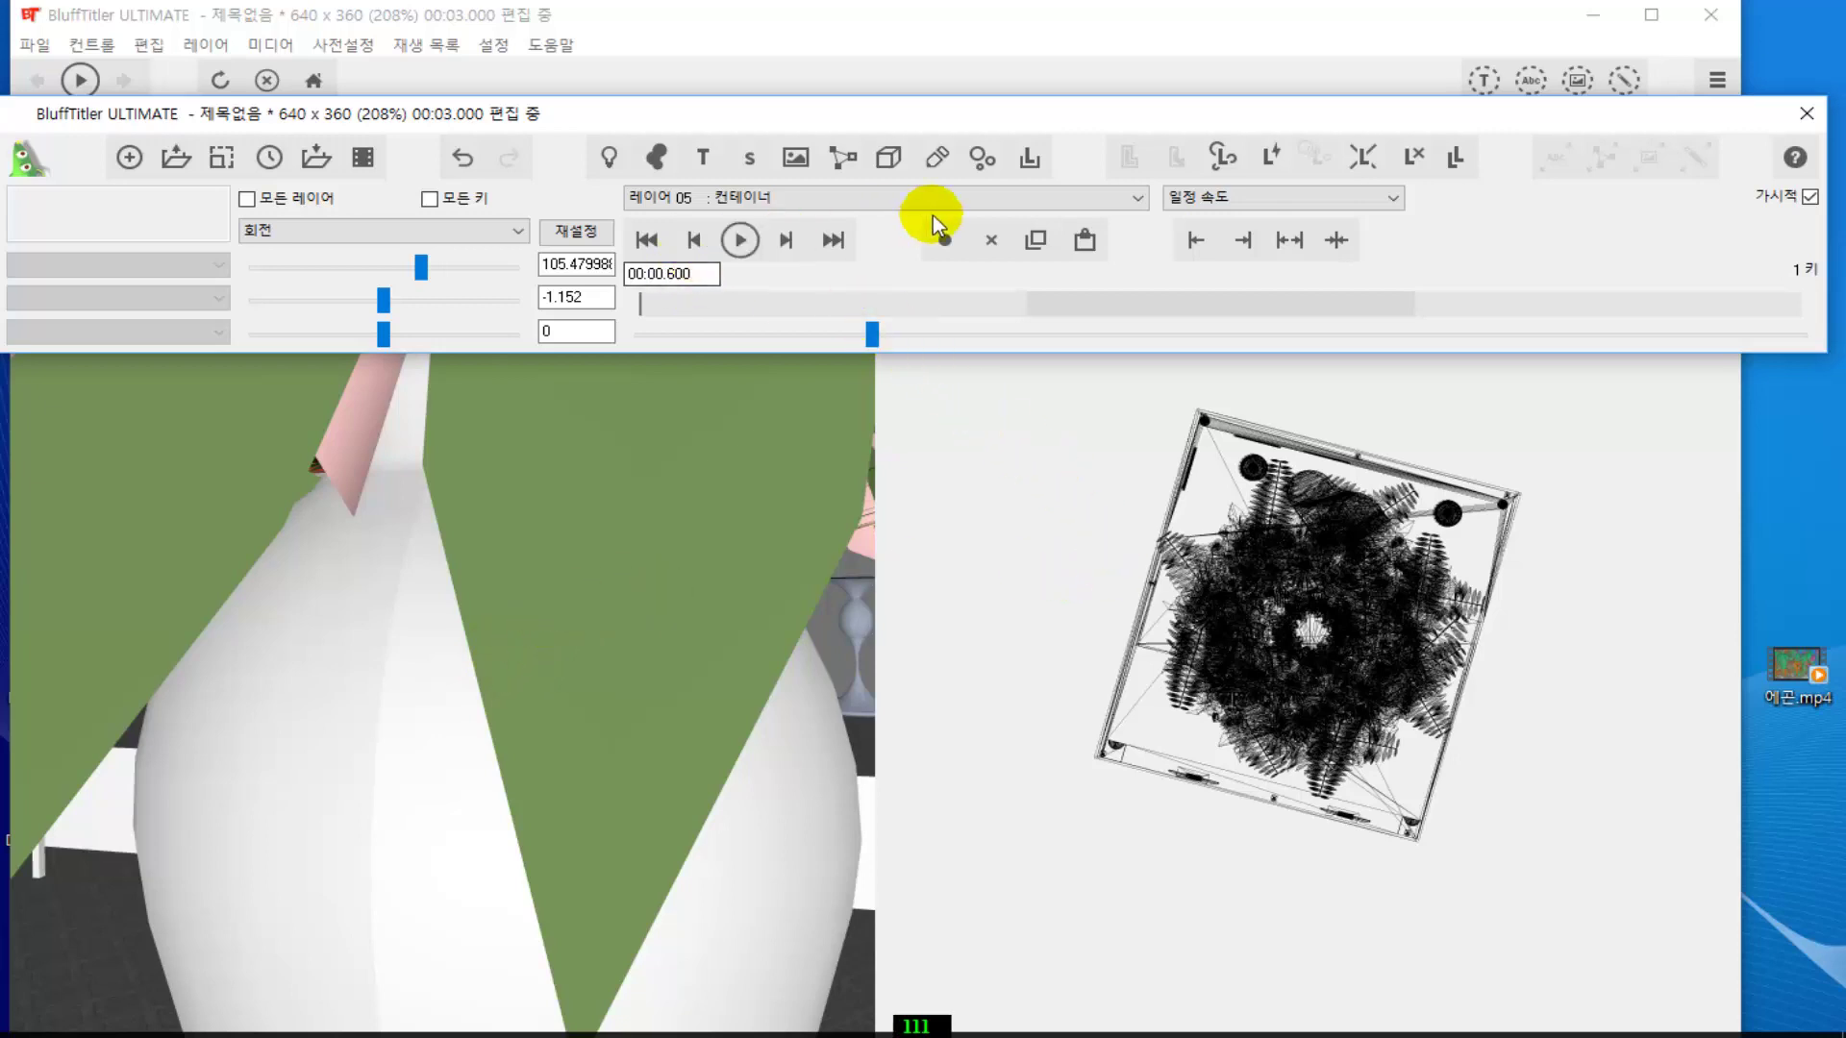
- Shrink the vase2.x model to a size of about 0.1212, 0.101 and 0.0806
left_click(1135, 199)
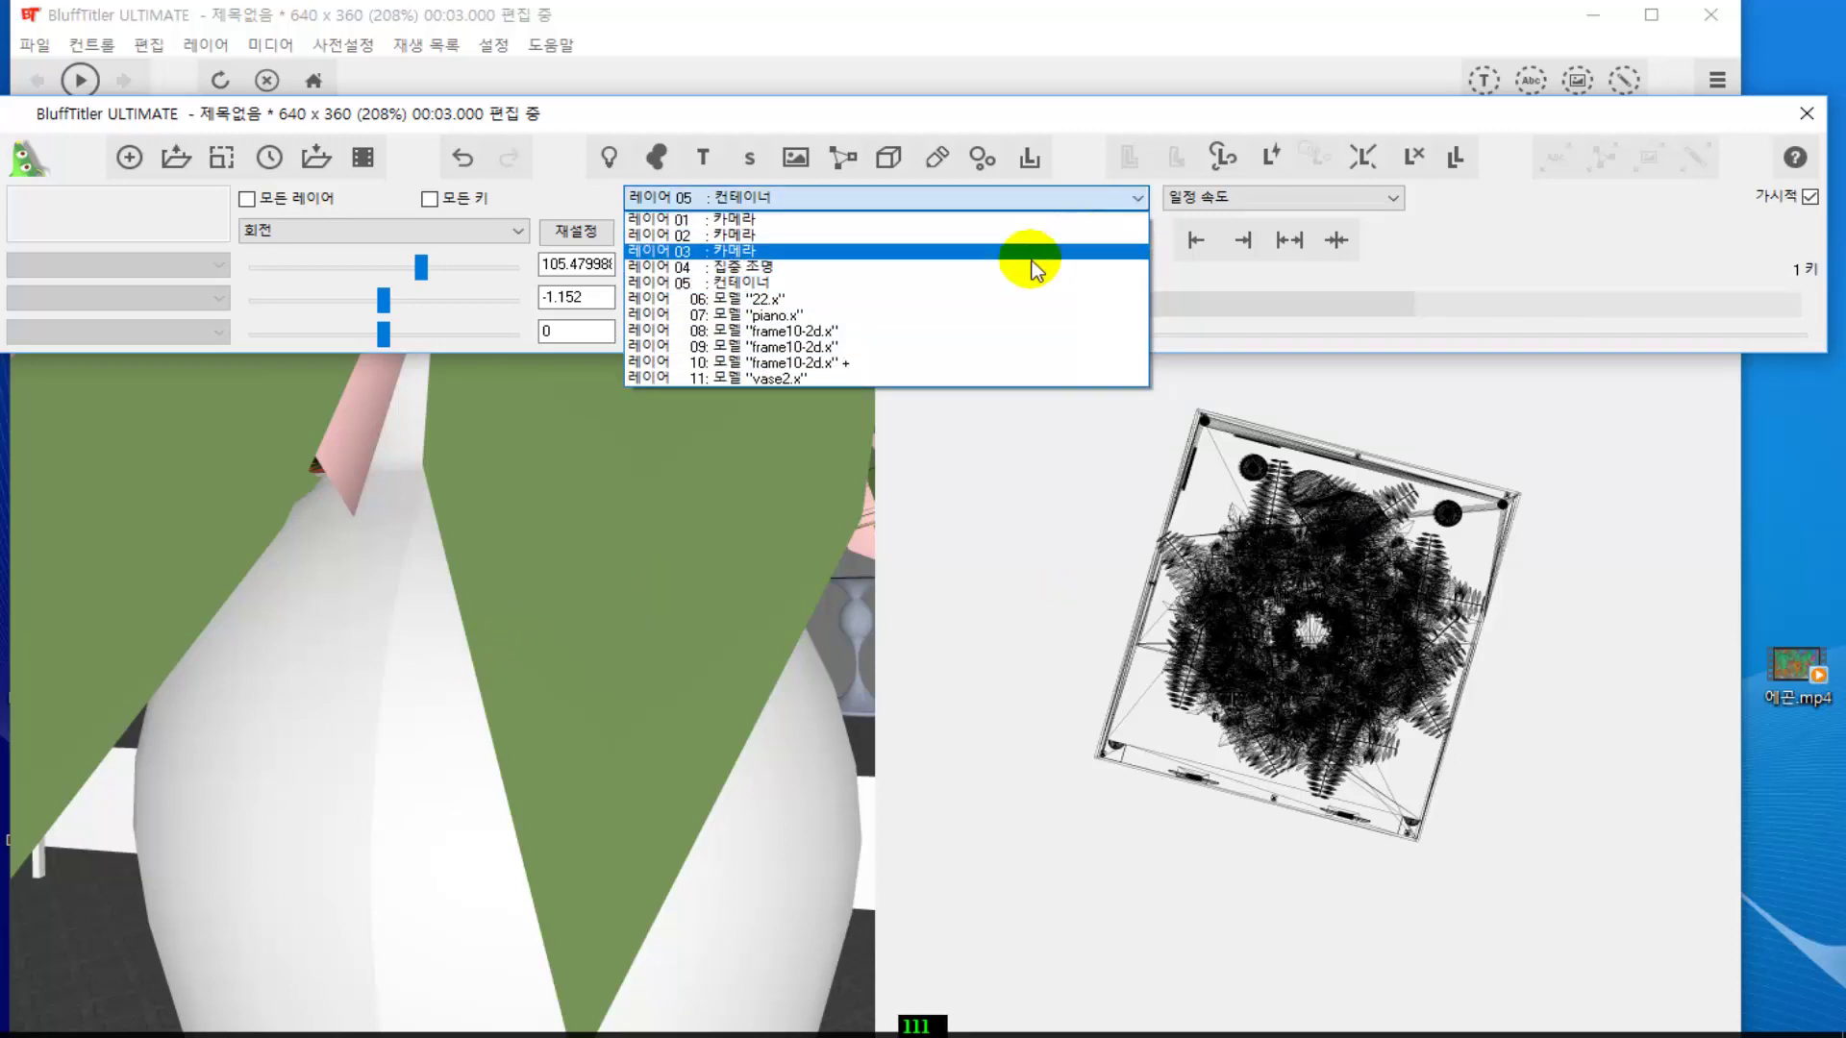
left_click(901, 379)
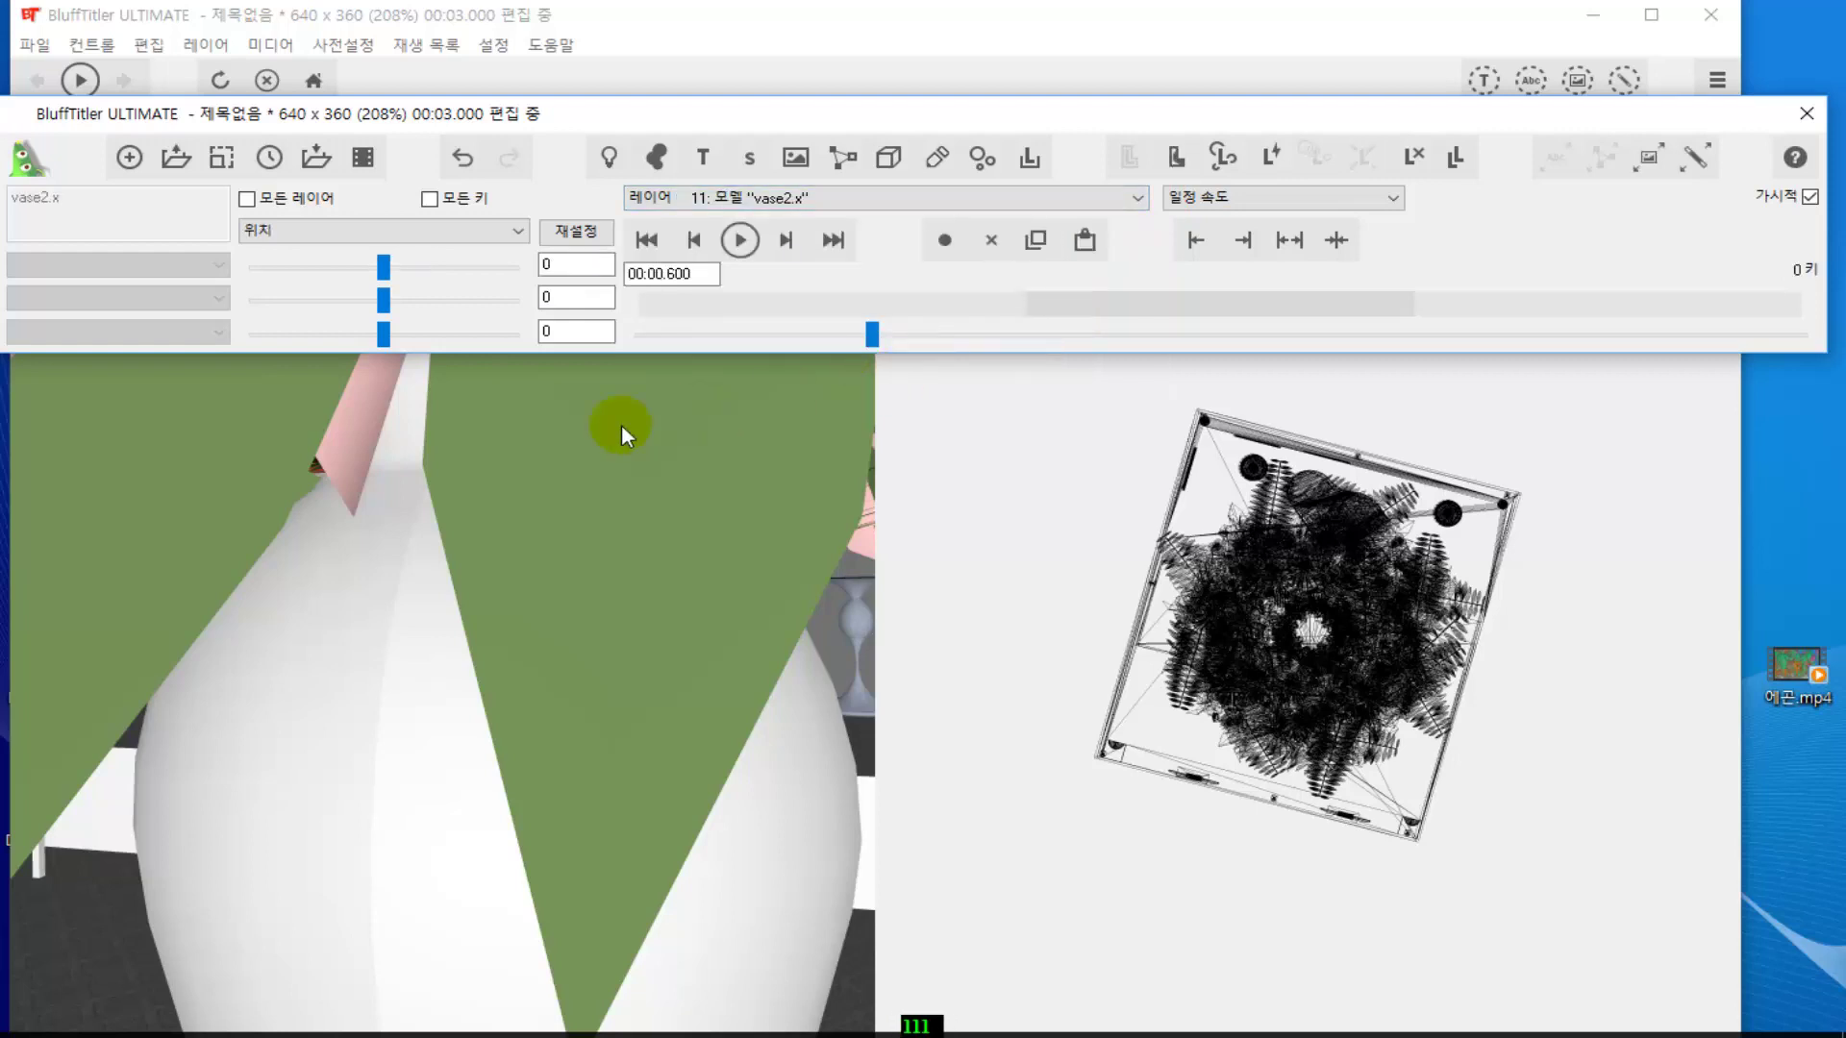
left_click(517, 233)
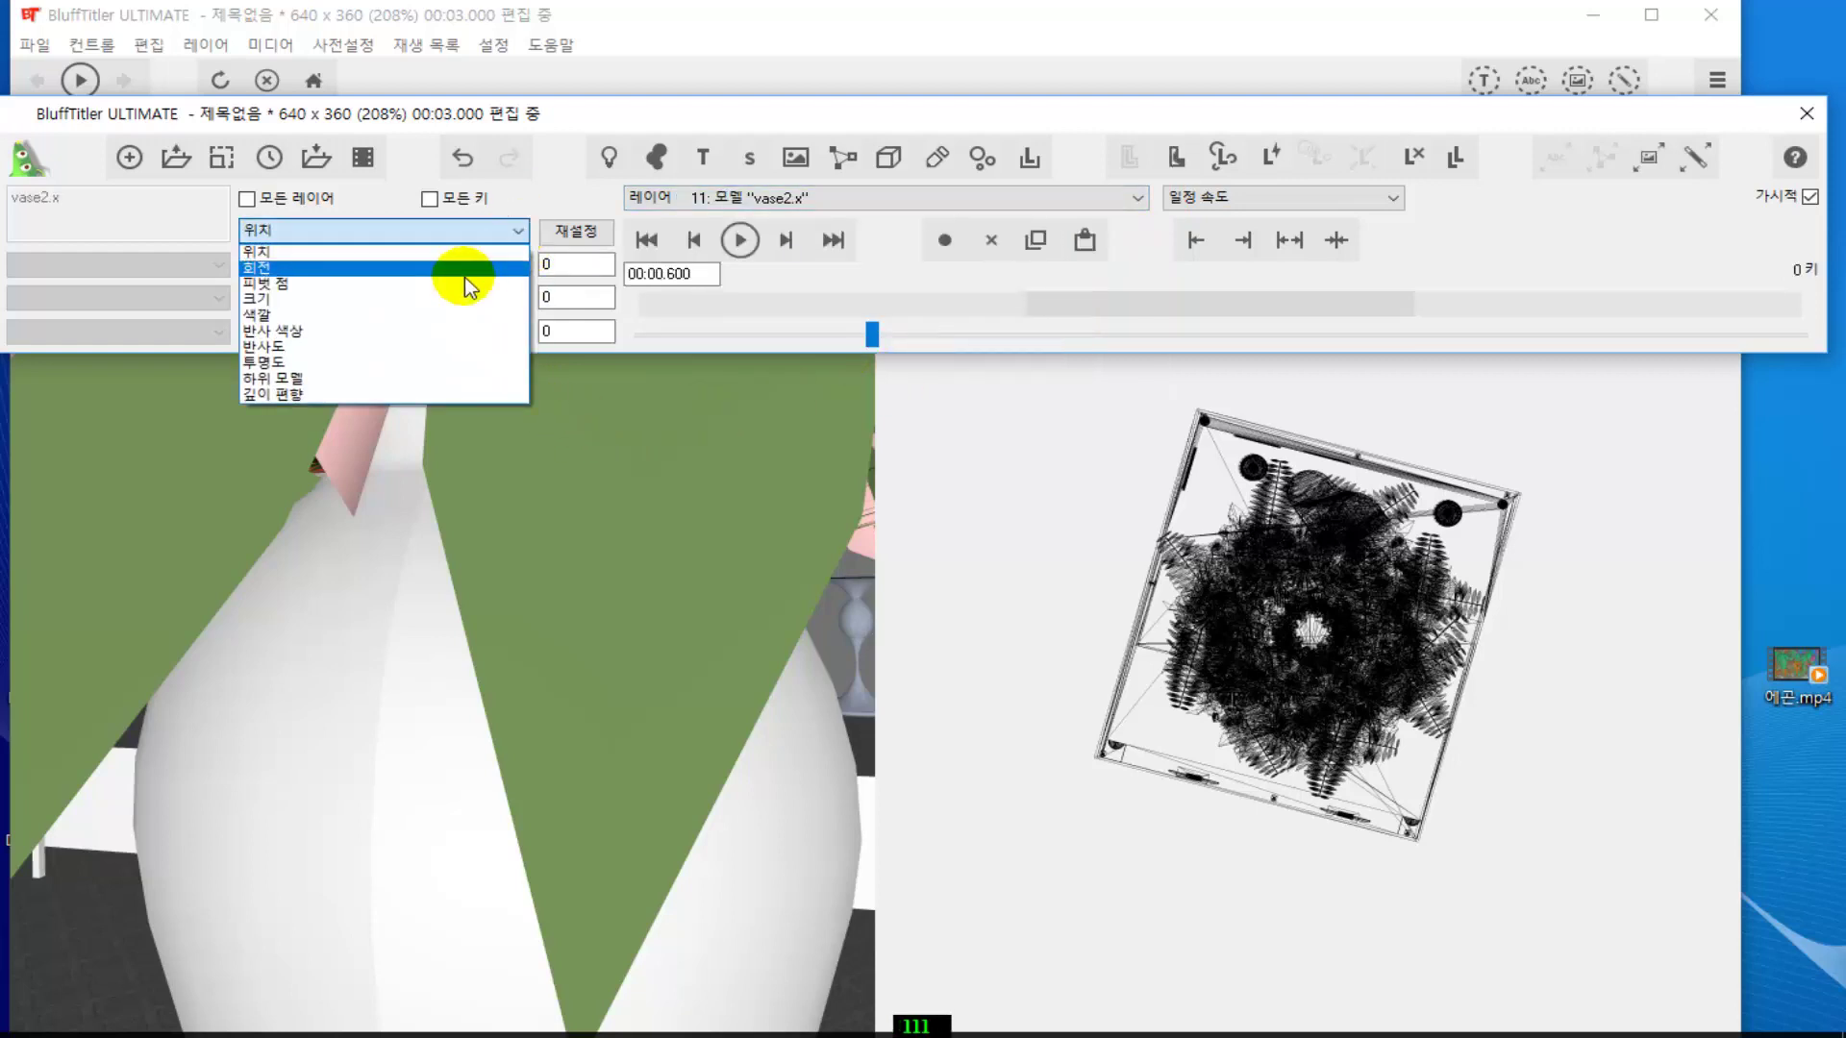
left_click(421, 306)
left_click_drag(382, 267, 271, 281)
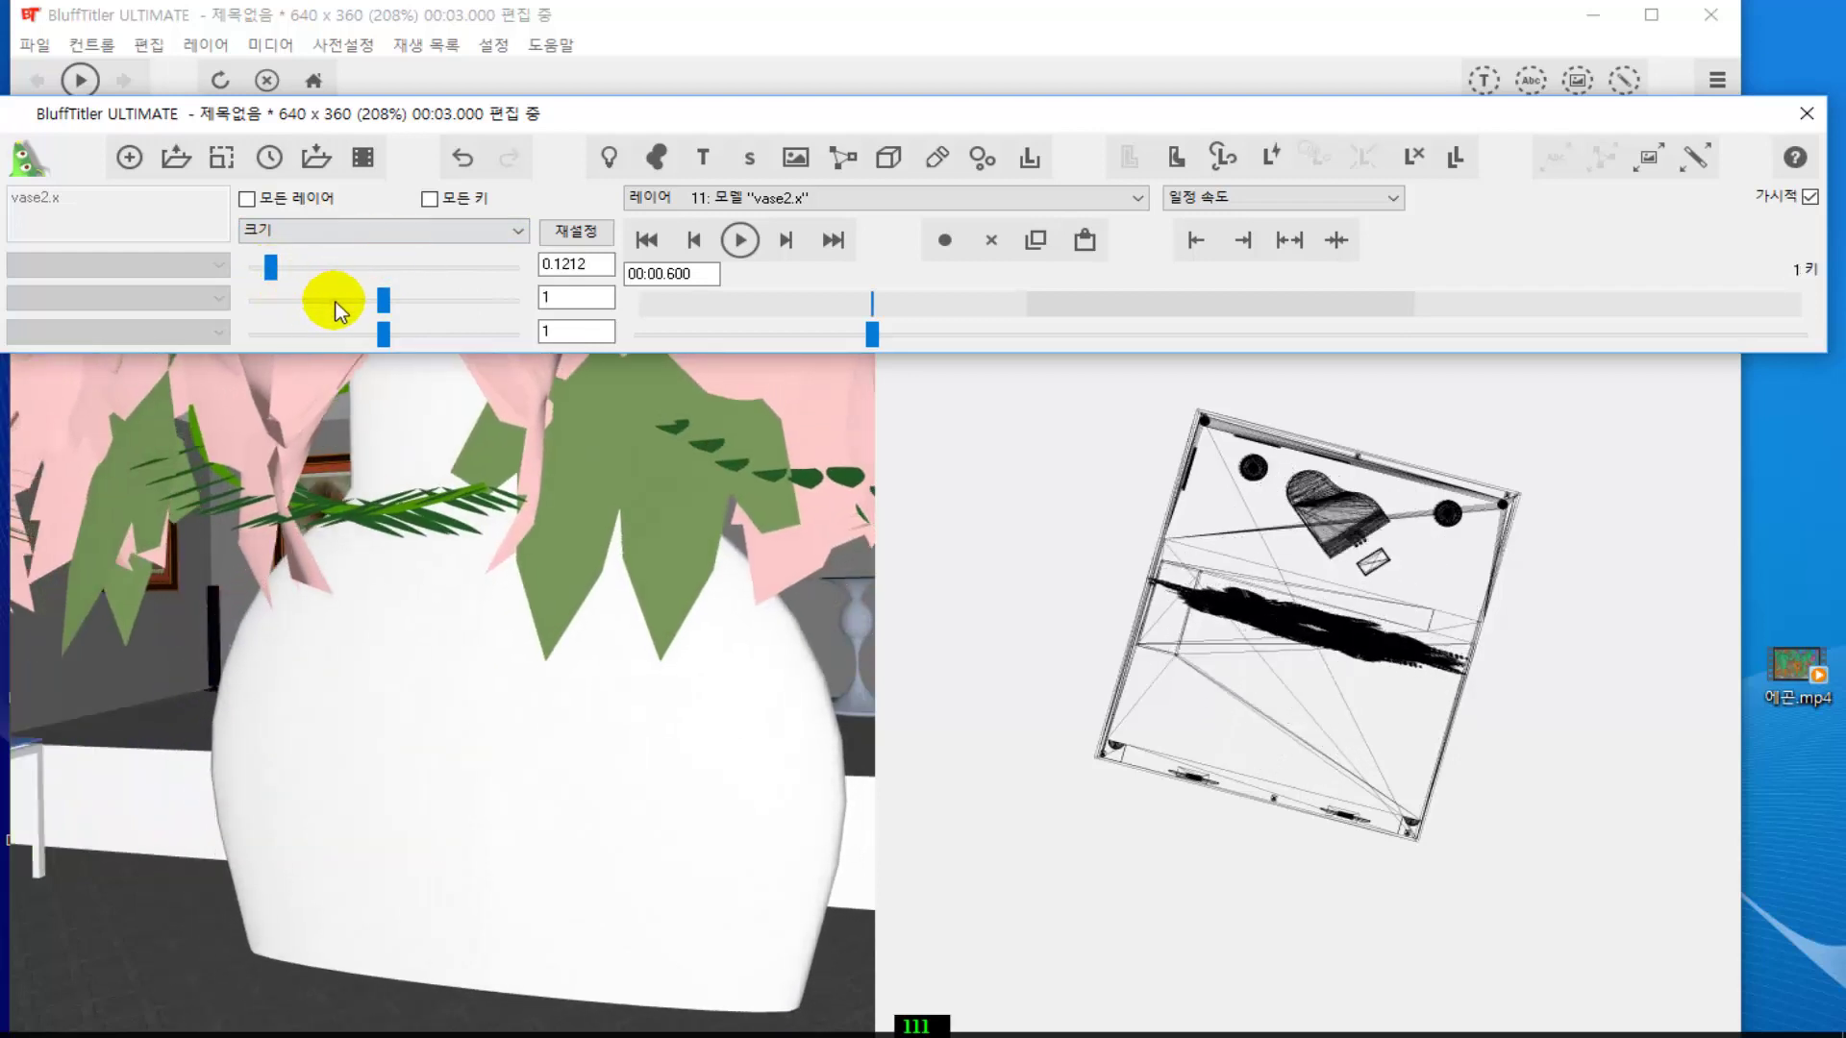
left_click_drag(382, 305, 265, 320)
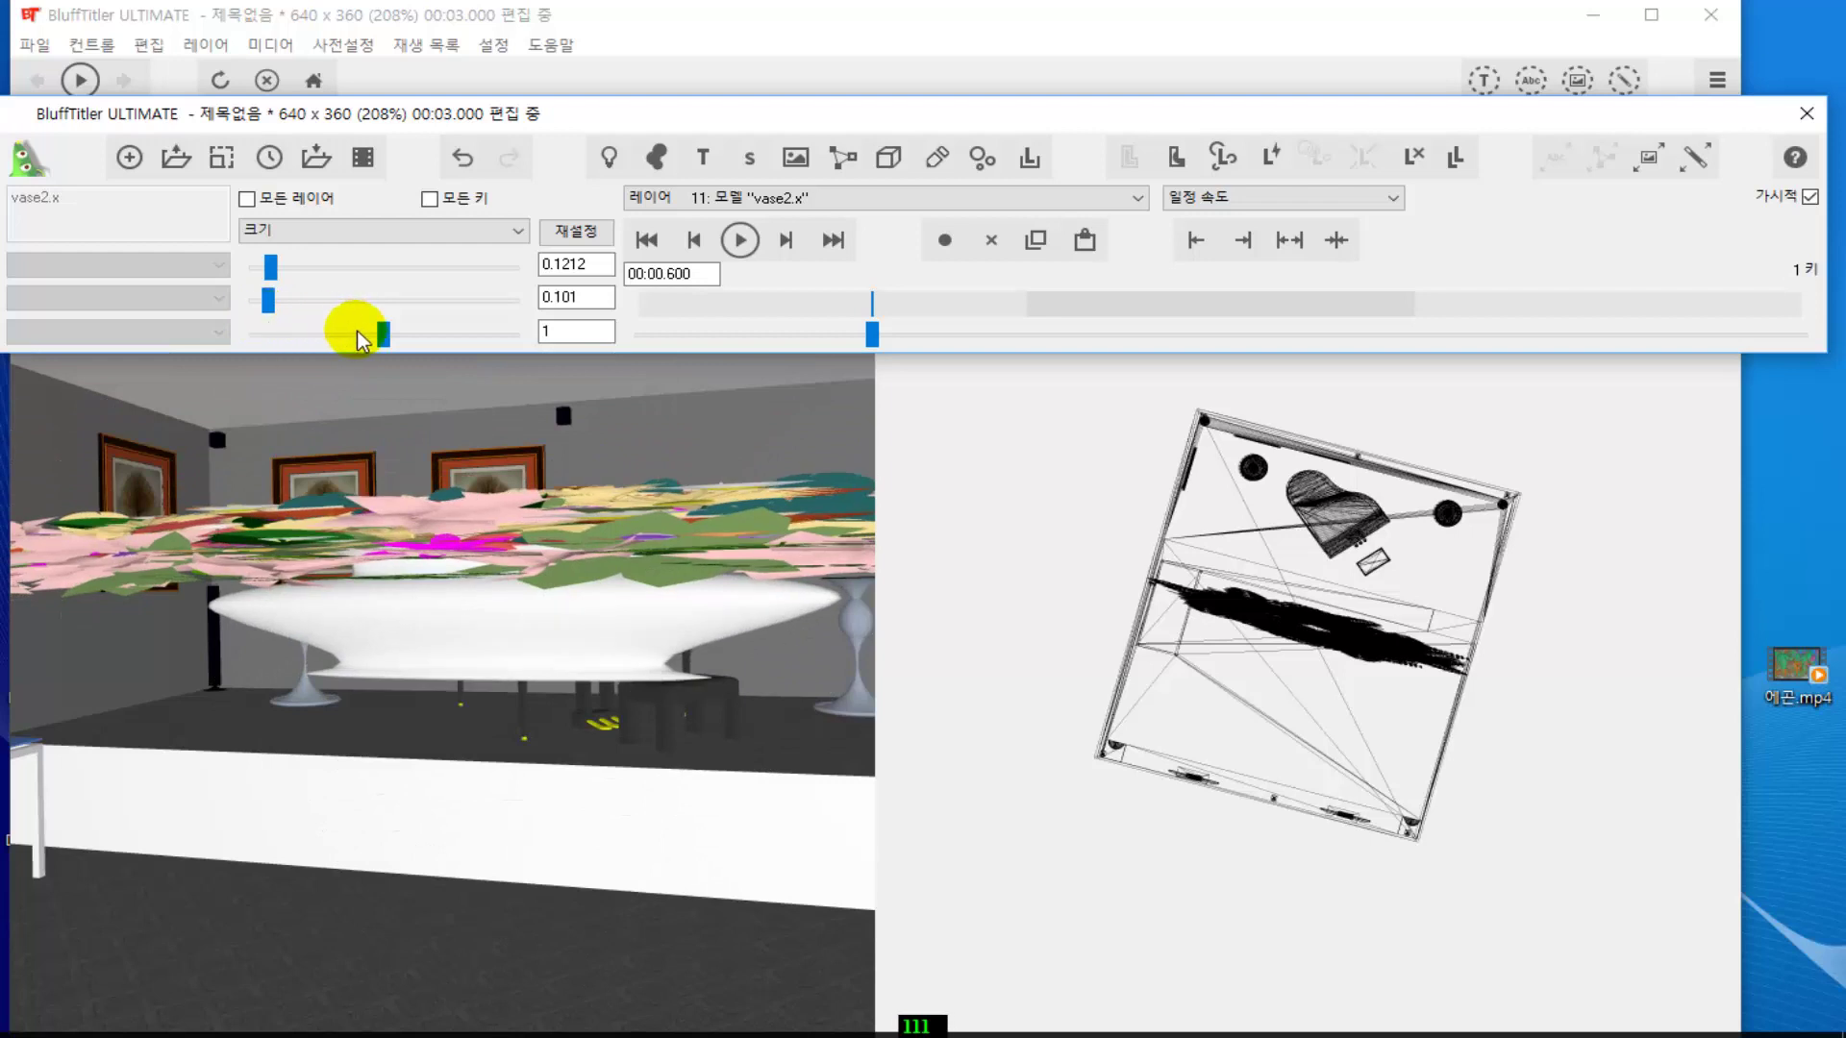
left_click_drag(381, 331, 266, 336)
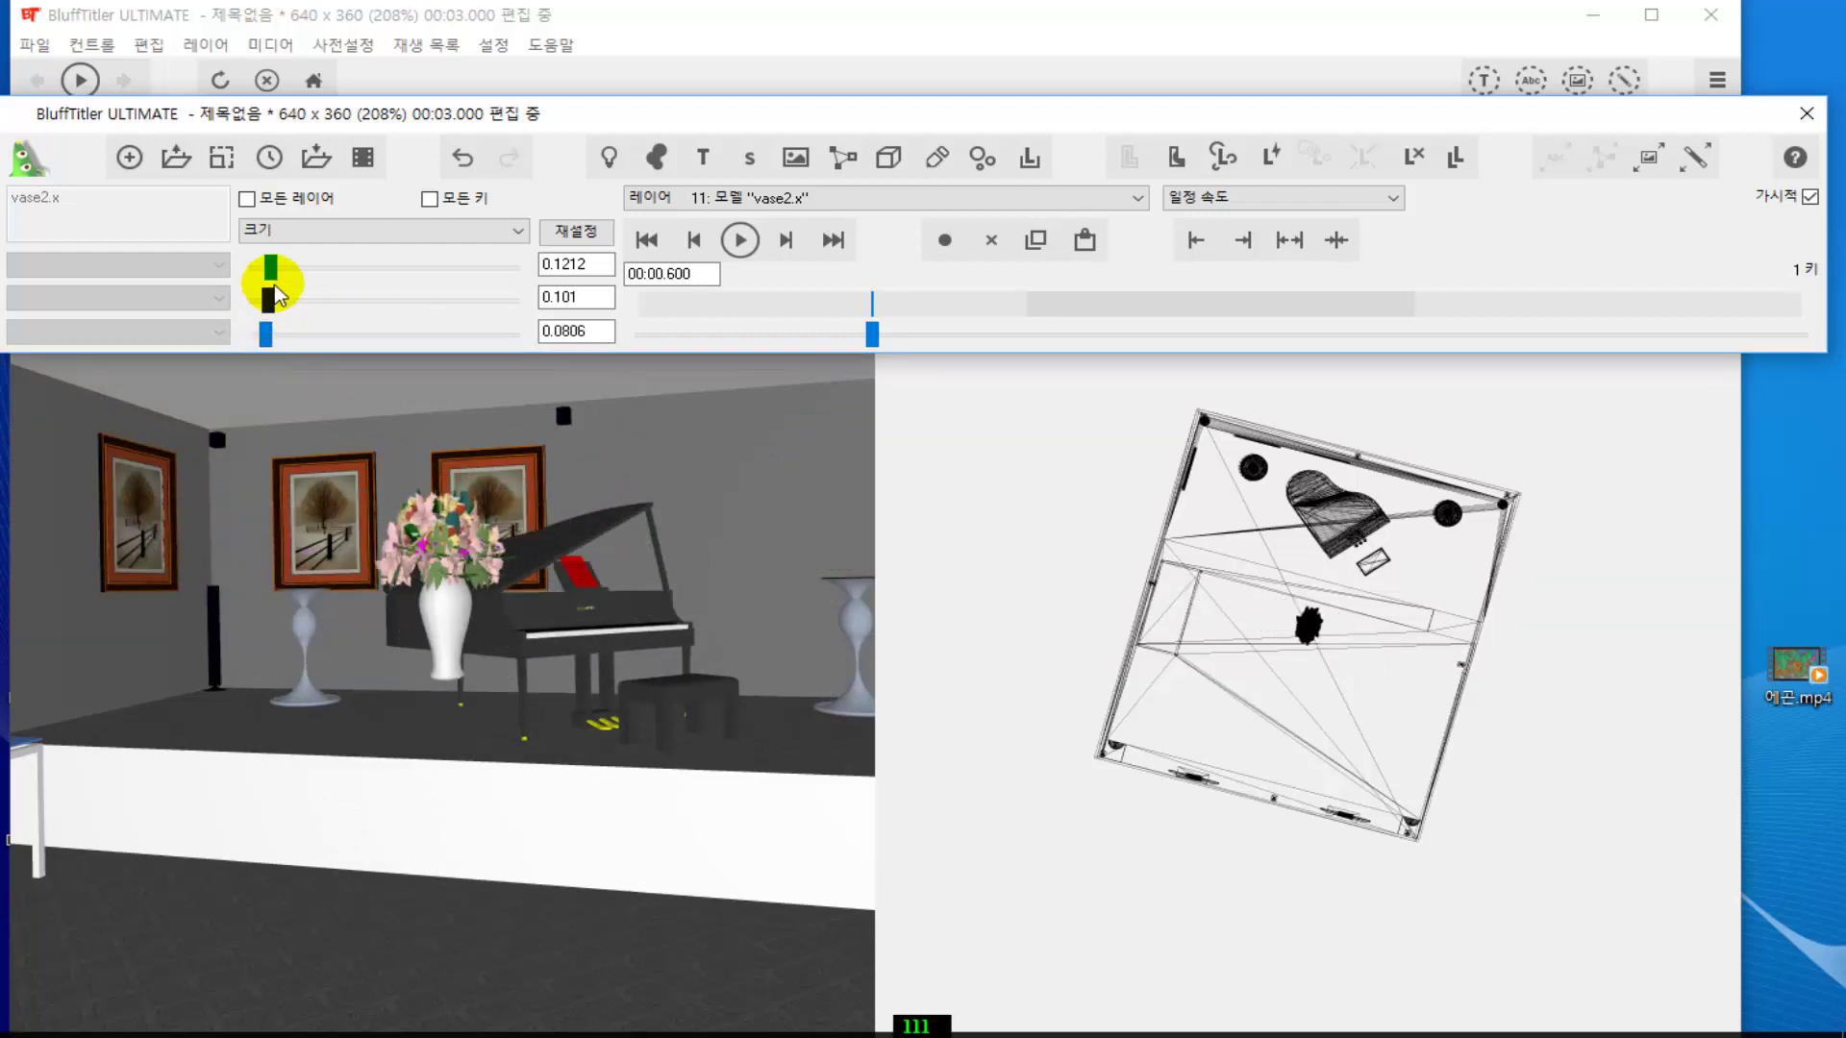
- Fine-tune the vase's proportions by setting its first size value to 0.1112 and its third to 0.1212
left_click_drag(271, 271, 269, 269)
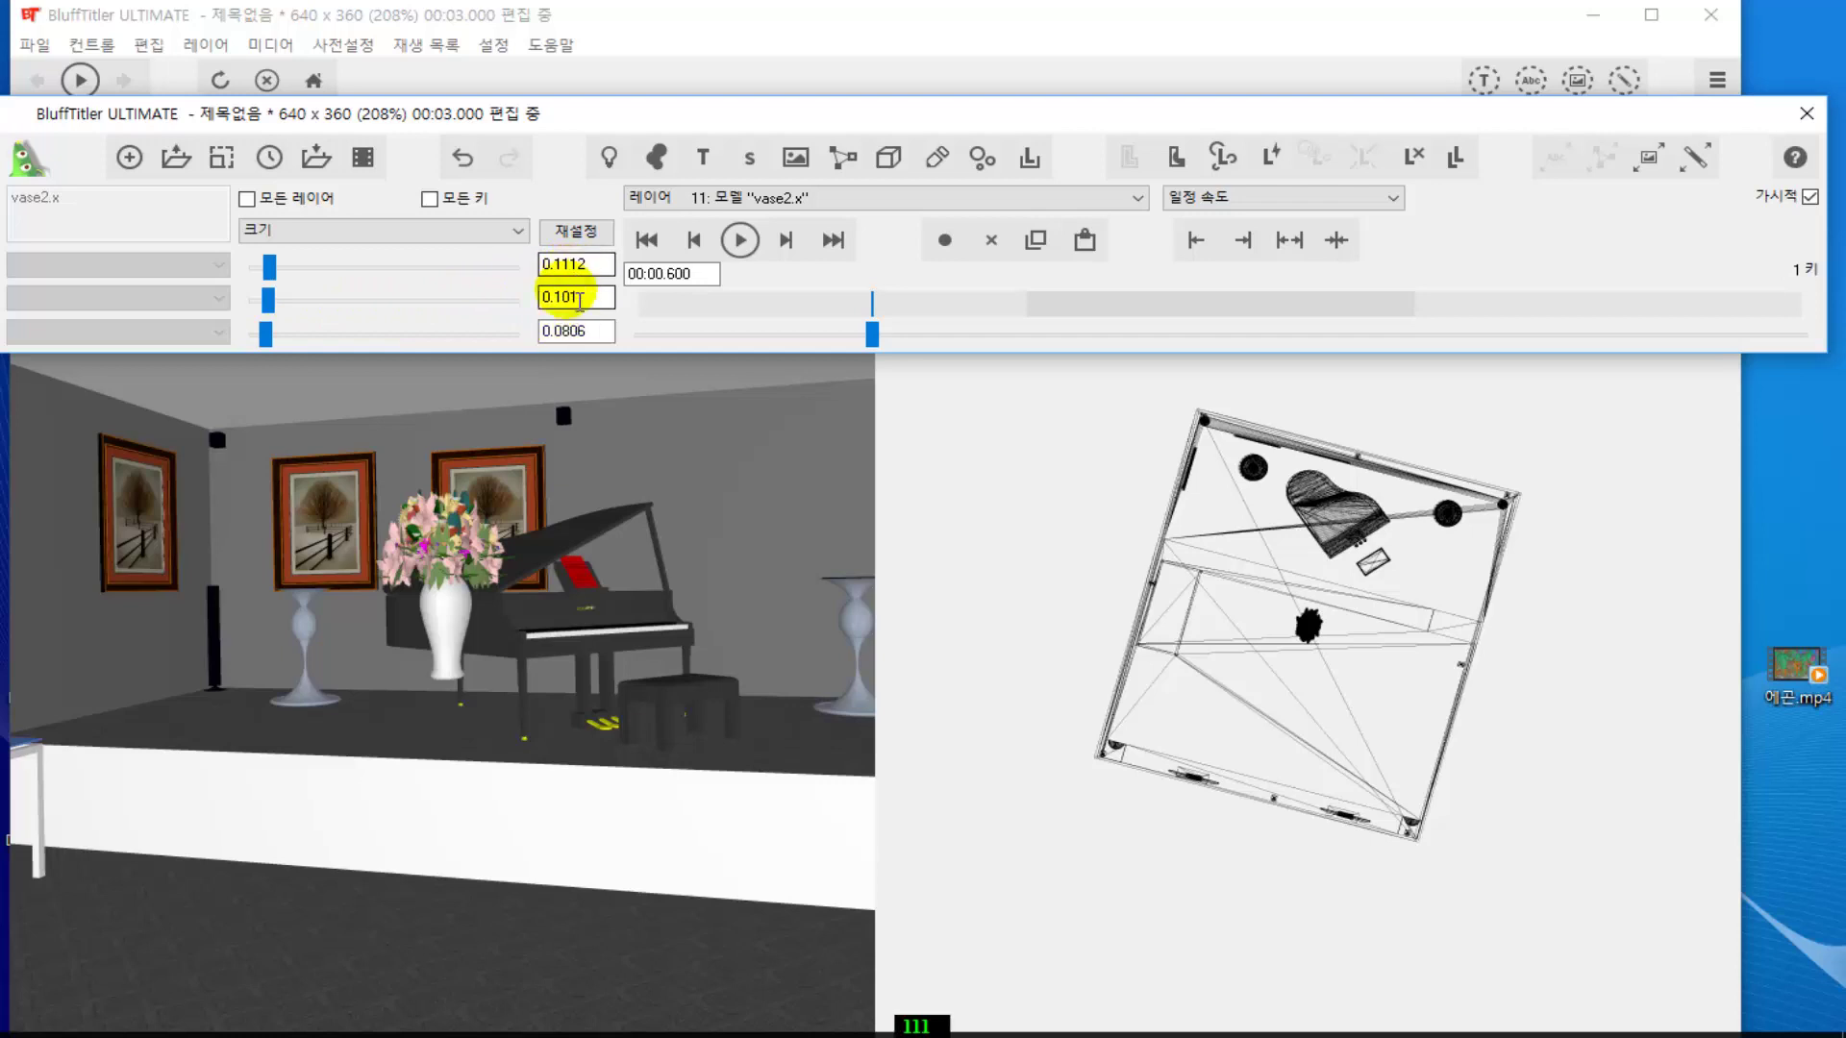
left_click_drag(272, 343, 271, 331)
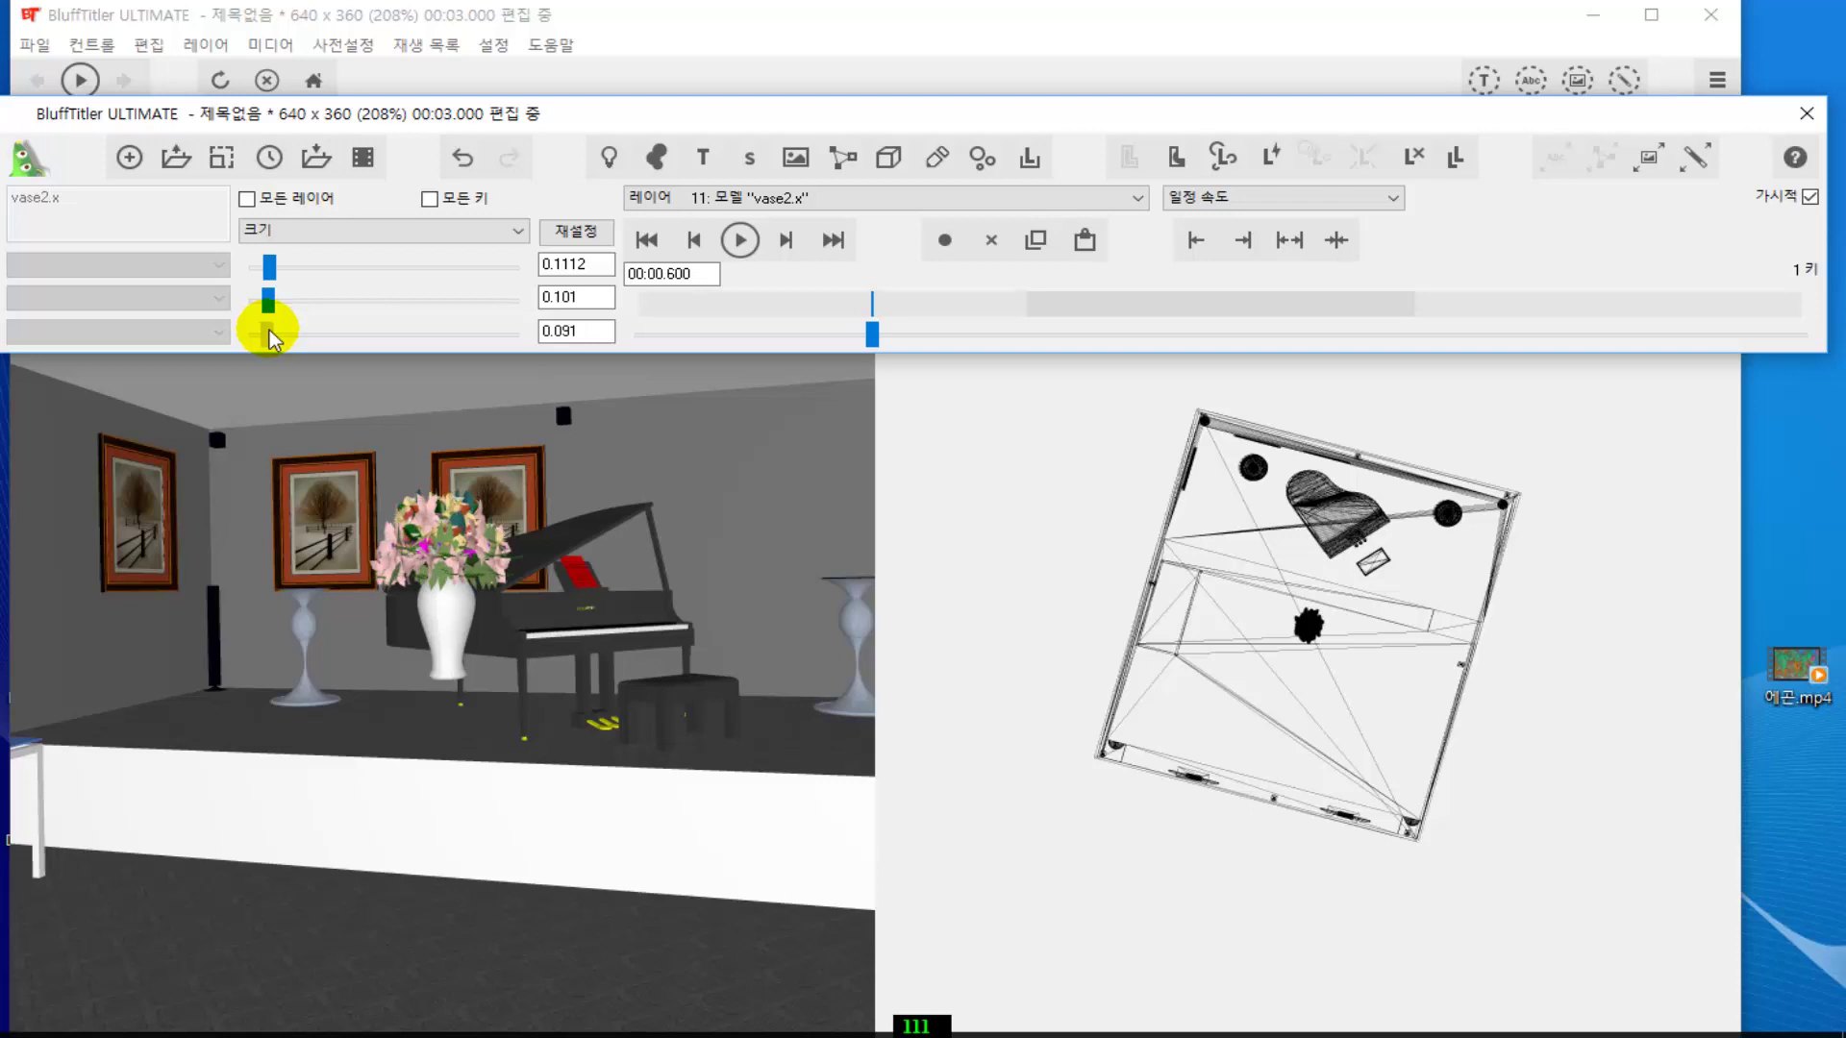
left_click_drag(270, 331, 273, 332)
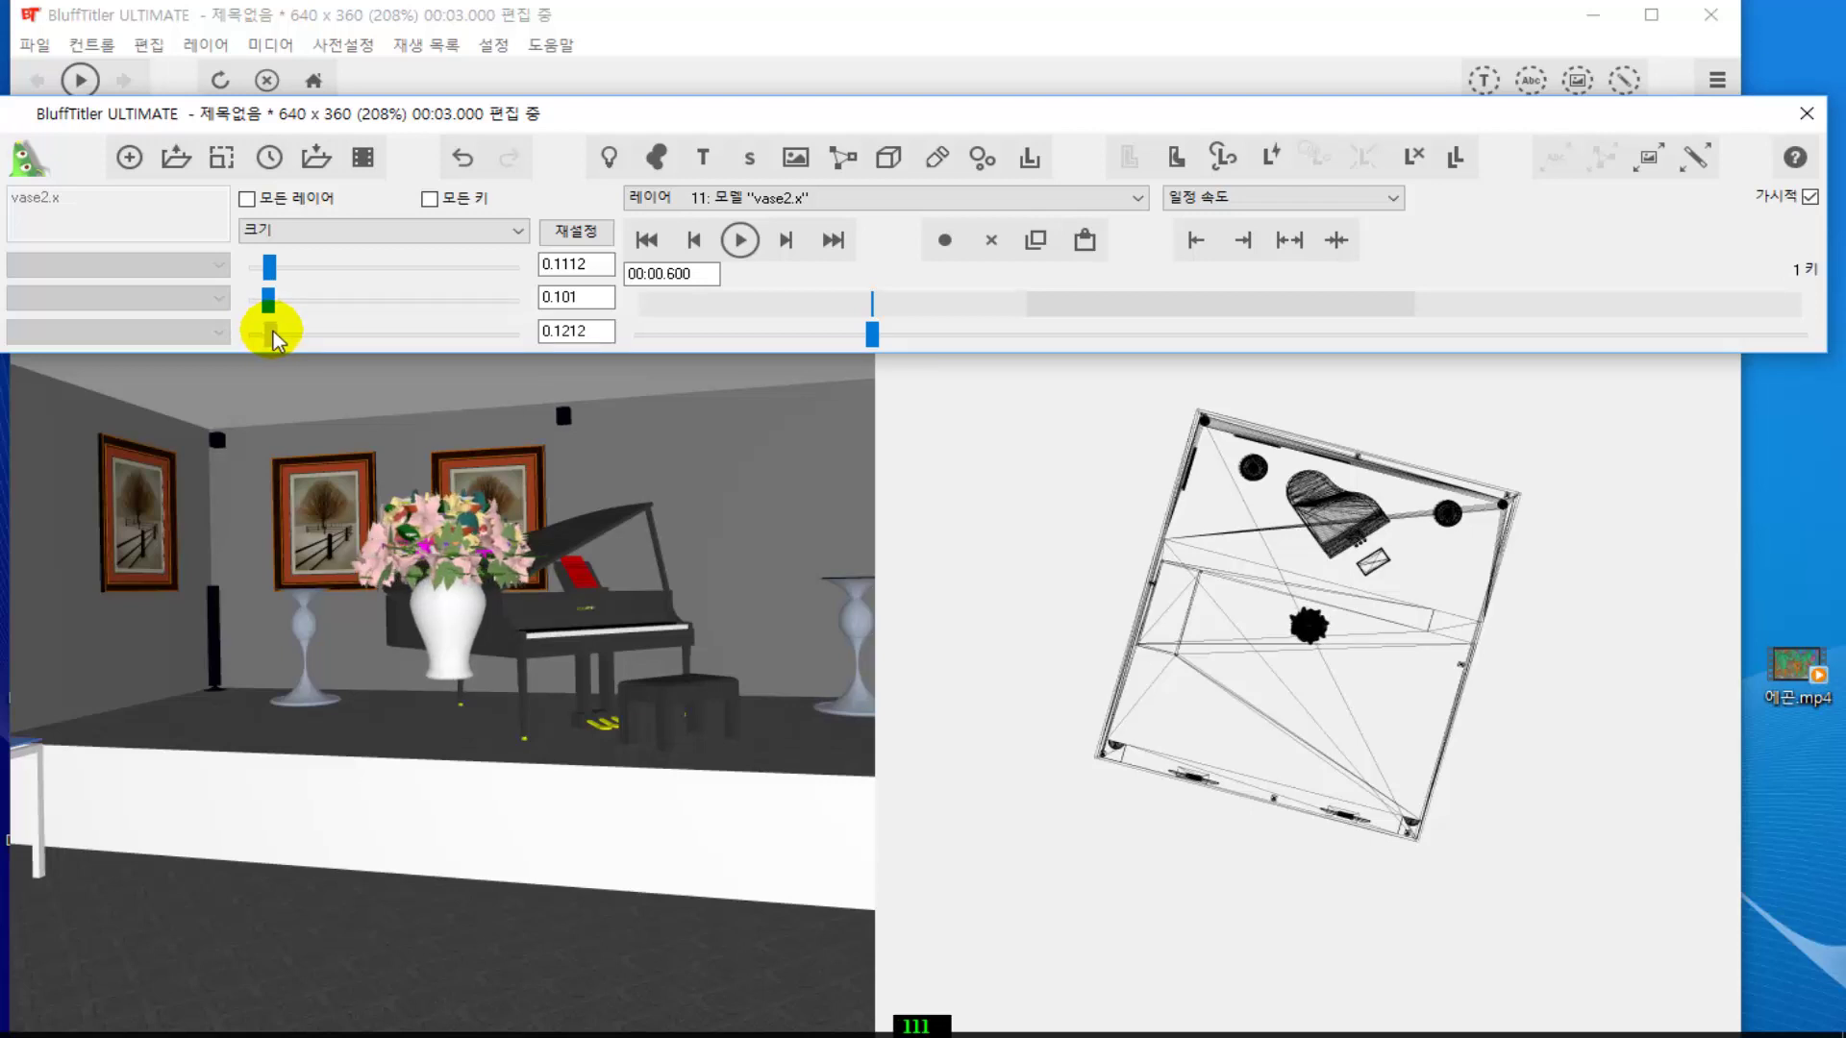
- Set the vase's third size value to 0.101 and place it on the pedestal near the piano bench, at about -81.88, 8.54, 53.05
left_click_drag(273, 330, 269, 332)
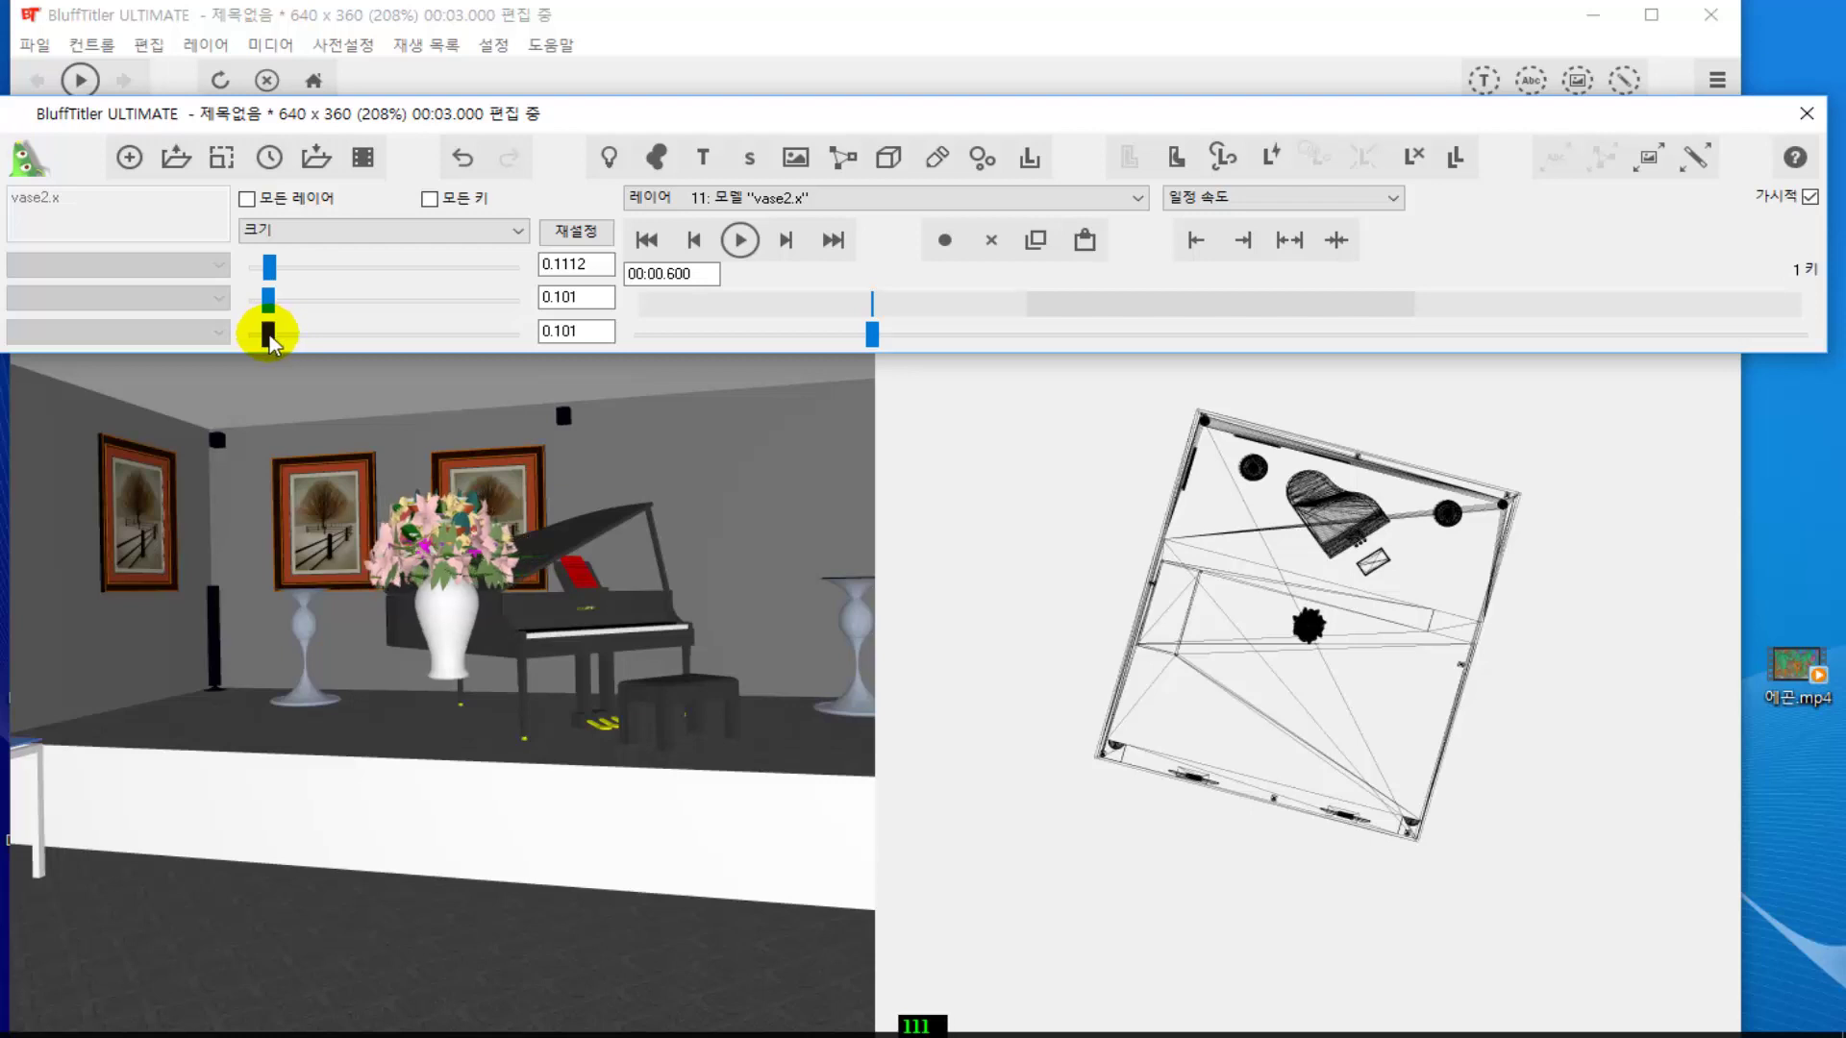
left_click(269, 335)
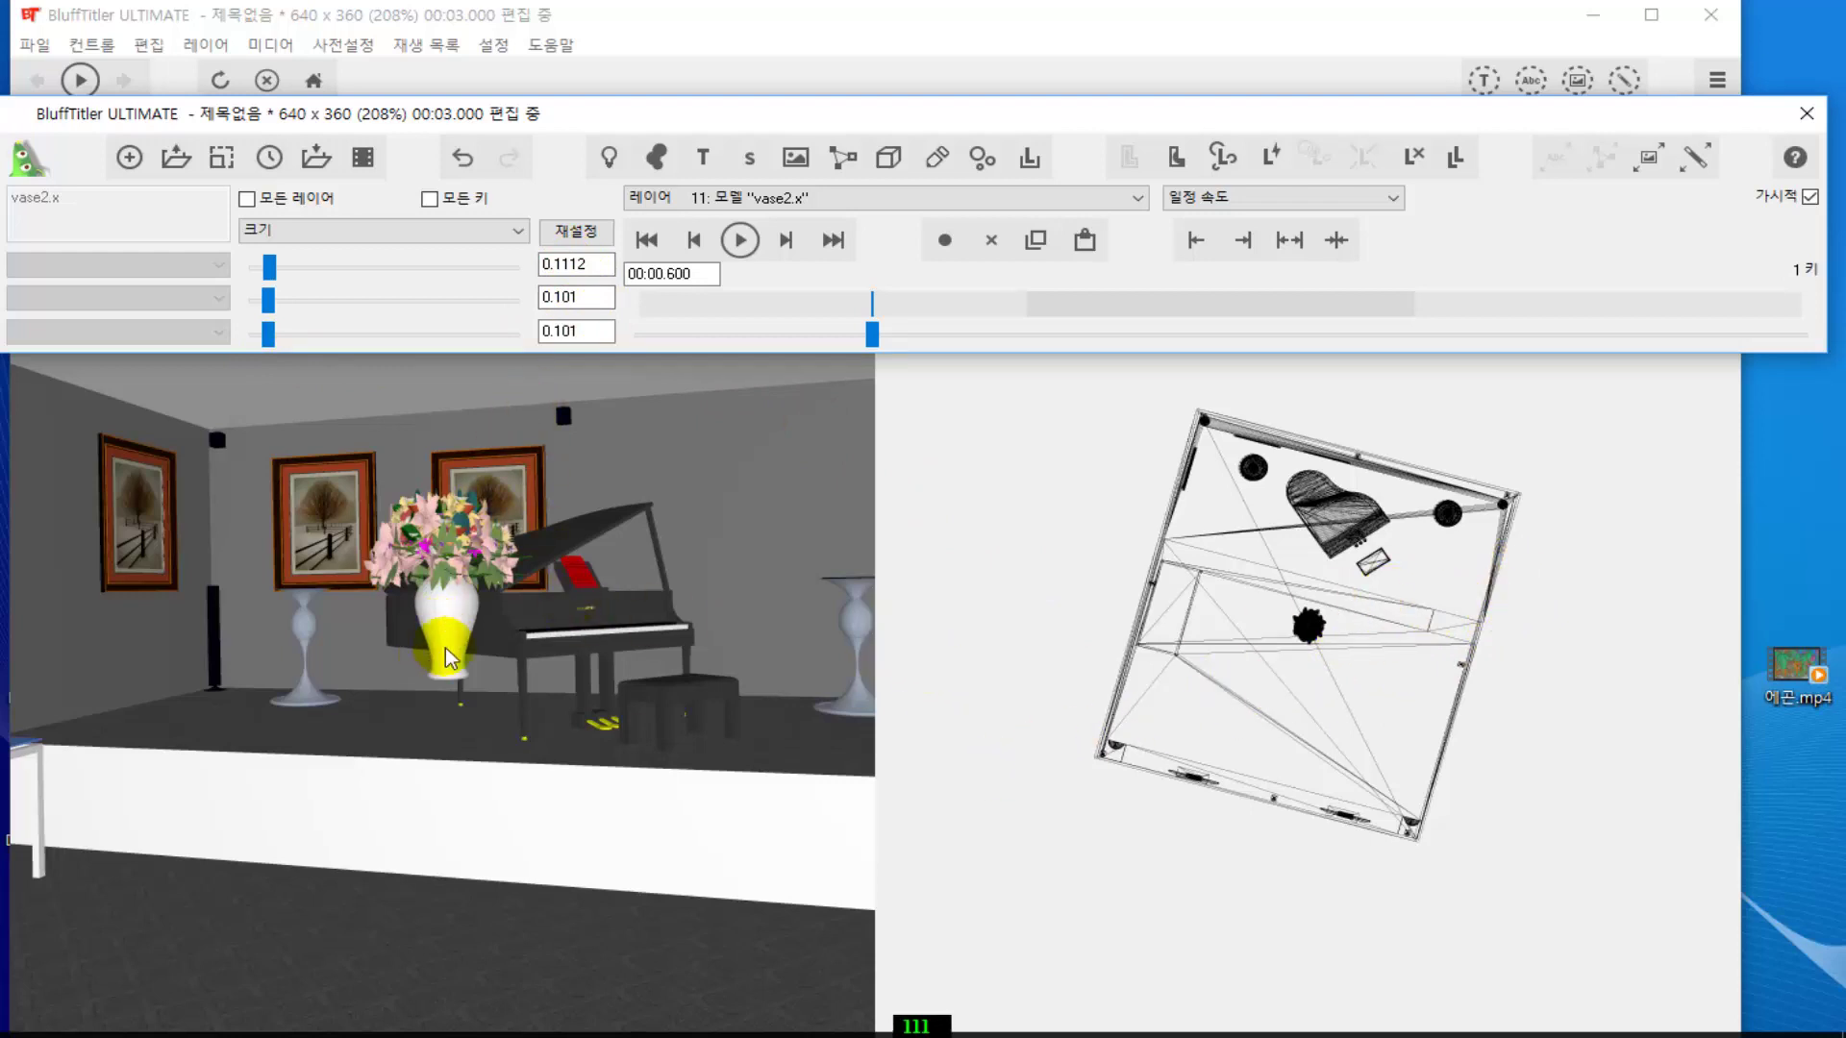
left_click(512, 234)
left_click(471, 255)
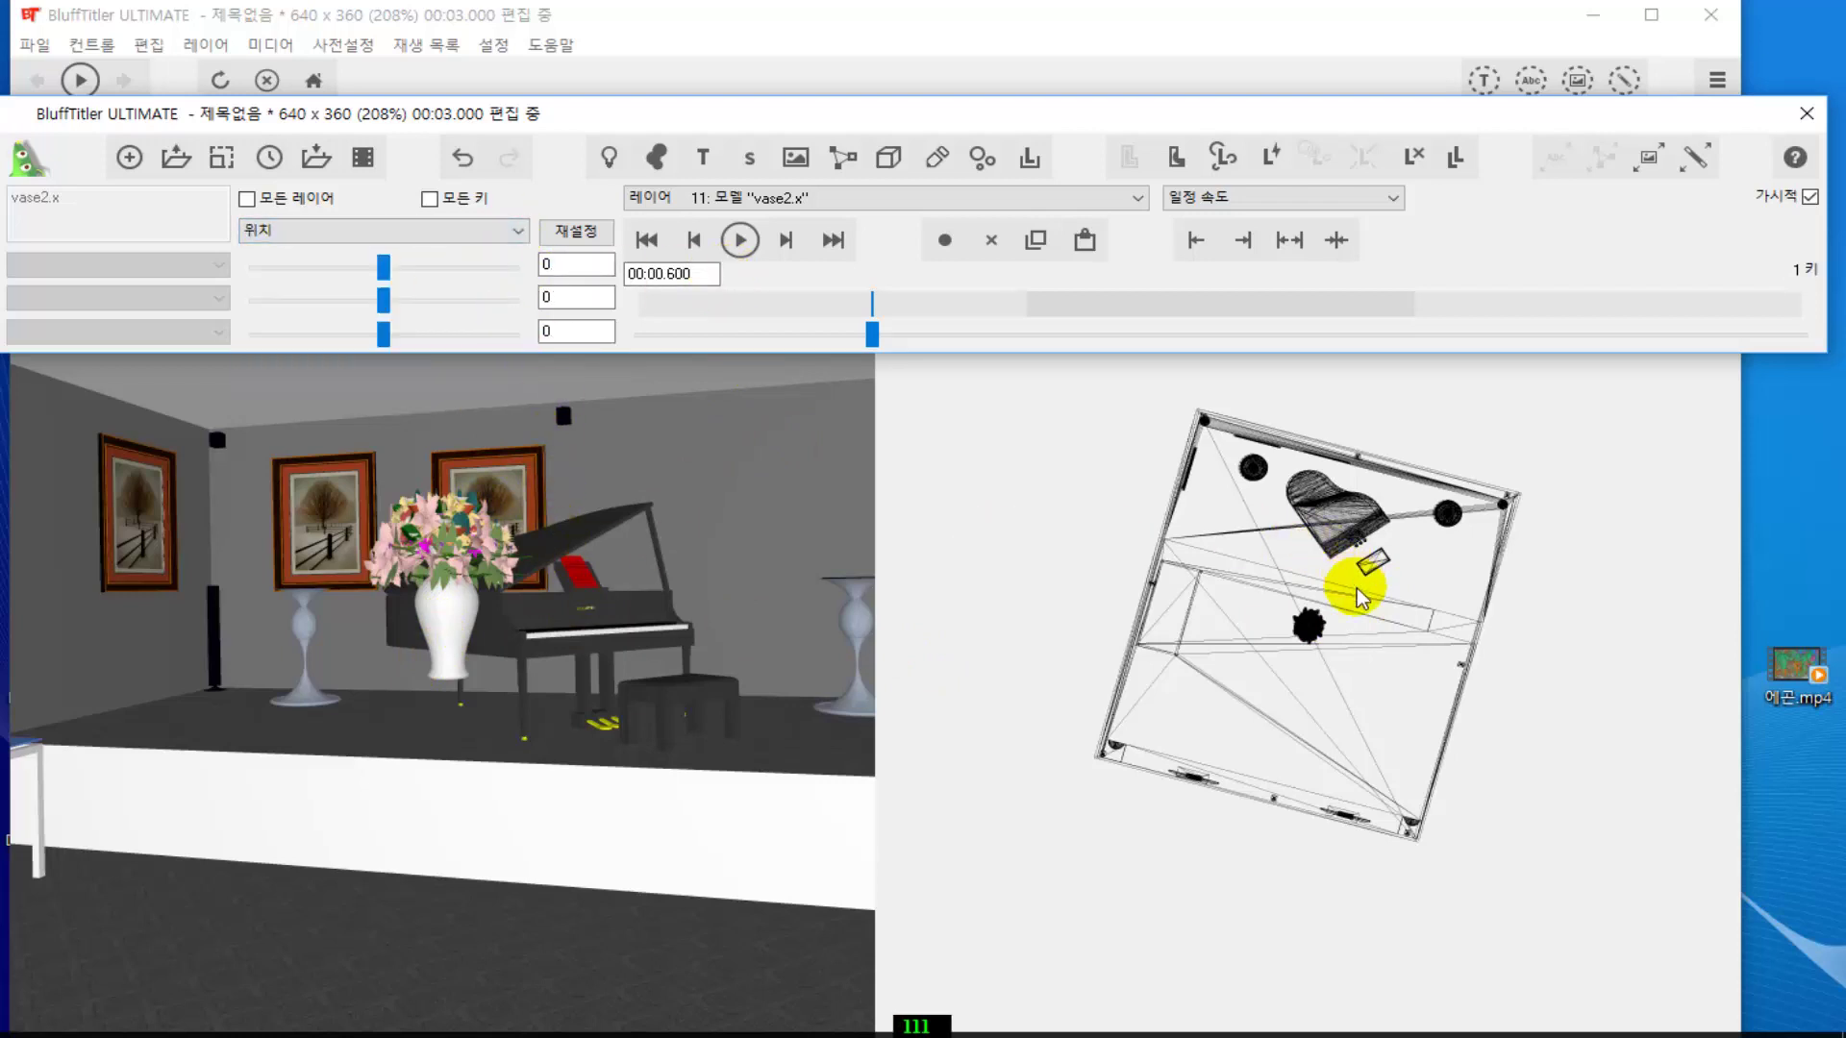
left_click(1308, 629)
left_click_drag(1311, 627, 1431, 543)
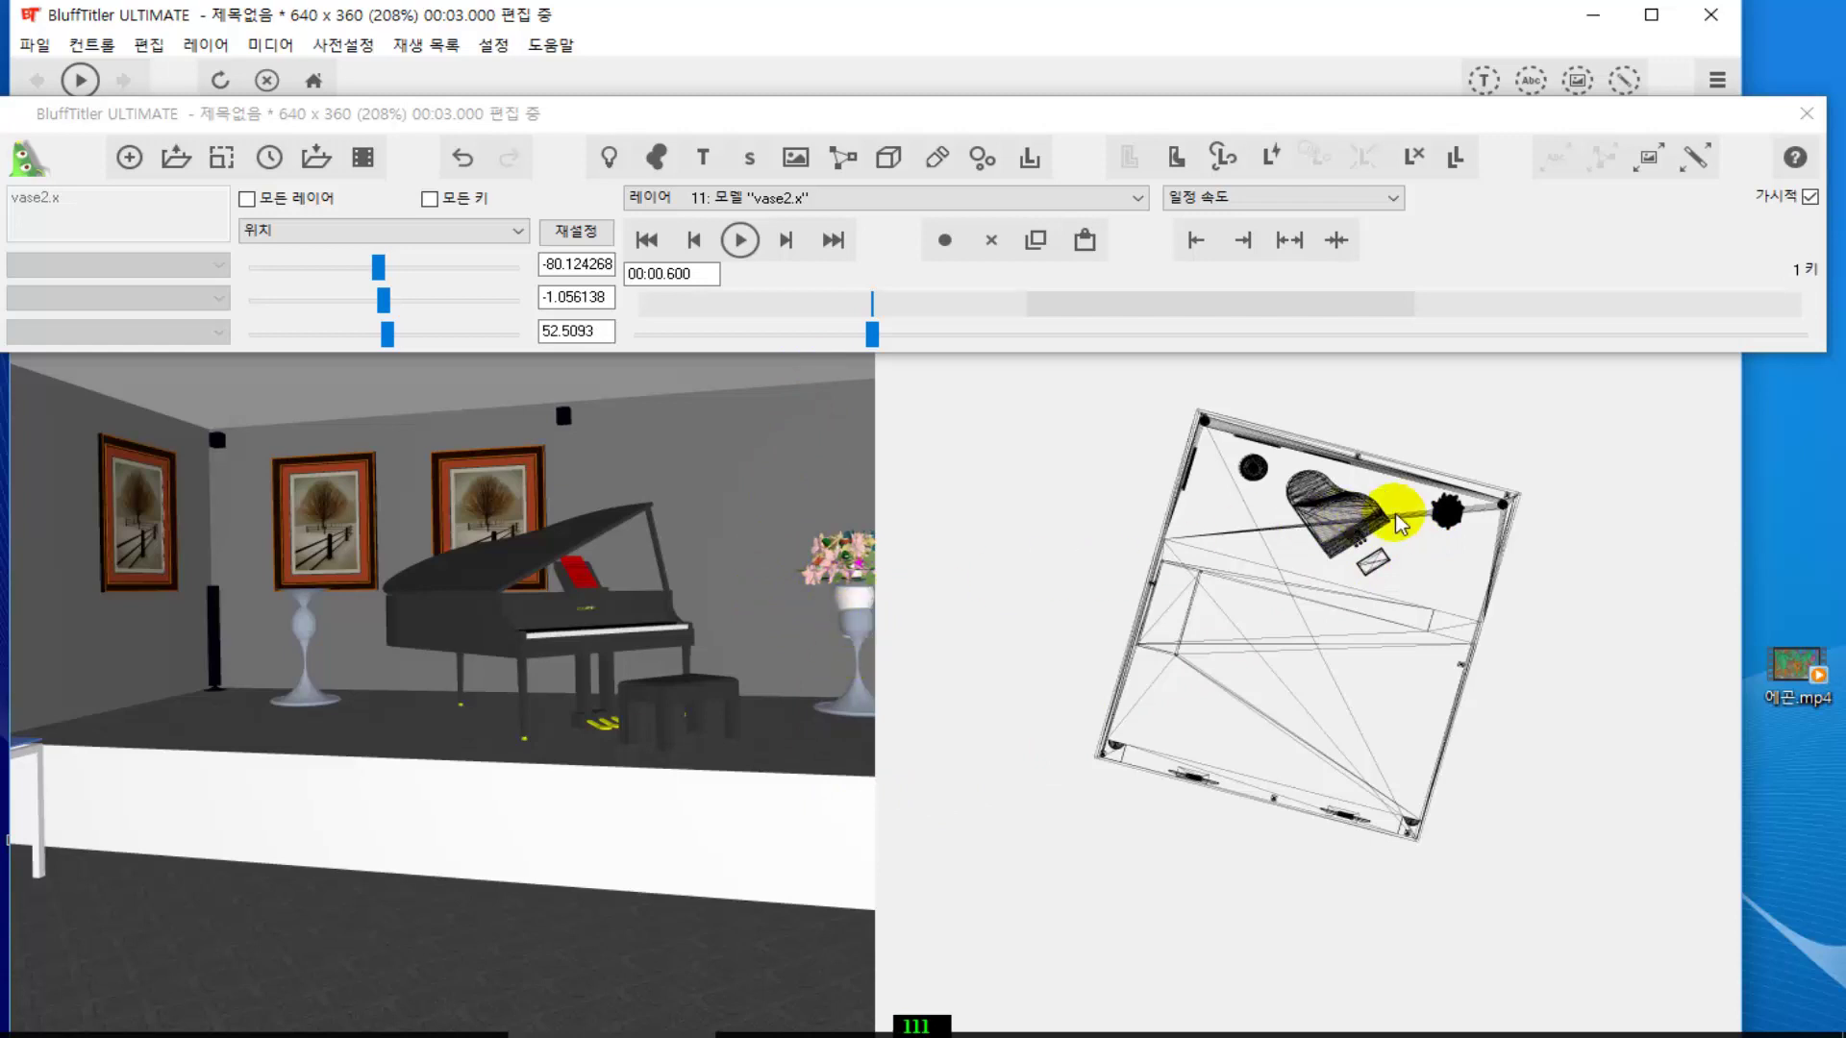
mouse_move(1434, 515)
left_mouse_down()
mouse_move(1450, 506)
mouse_move(1441, 519)
left_mouse_up()
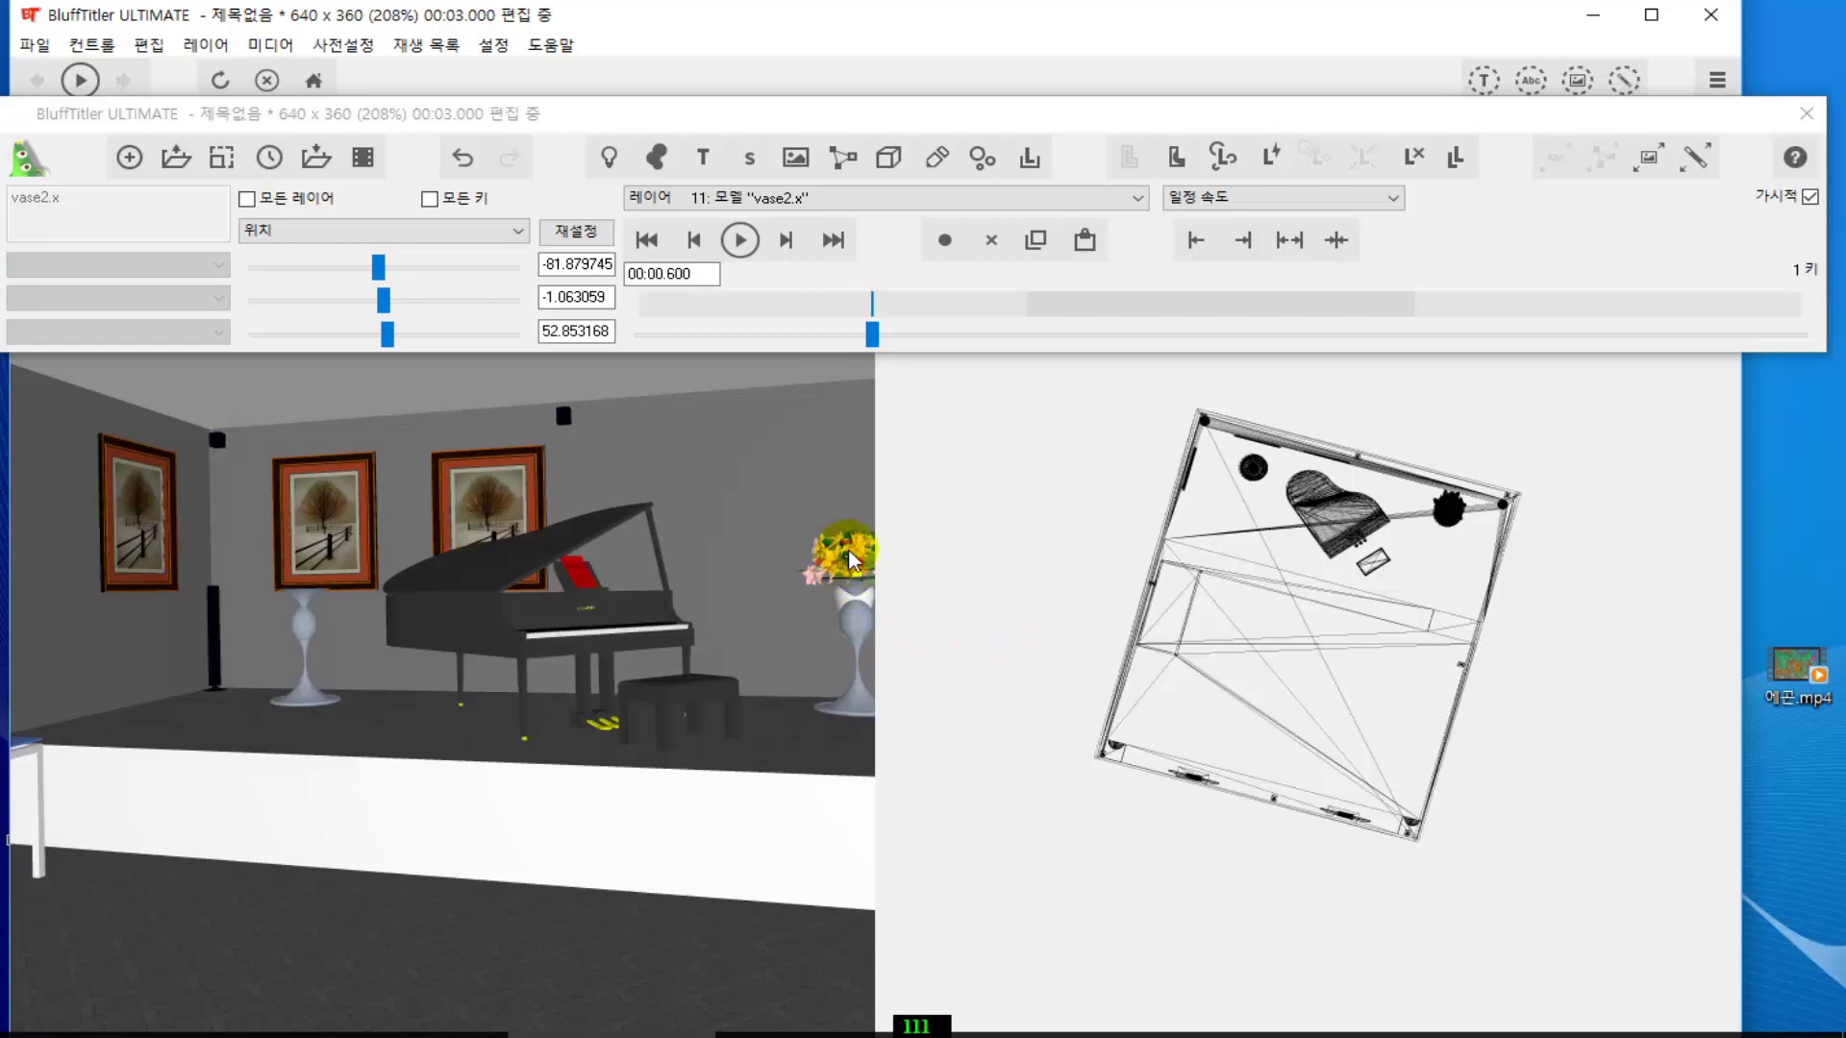
left_click_drag(846, 554, 846, 537)
left_click_drag(849, 548, 850, 550)
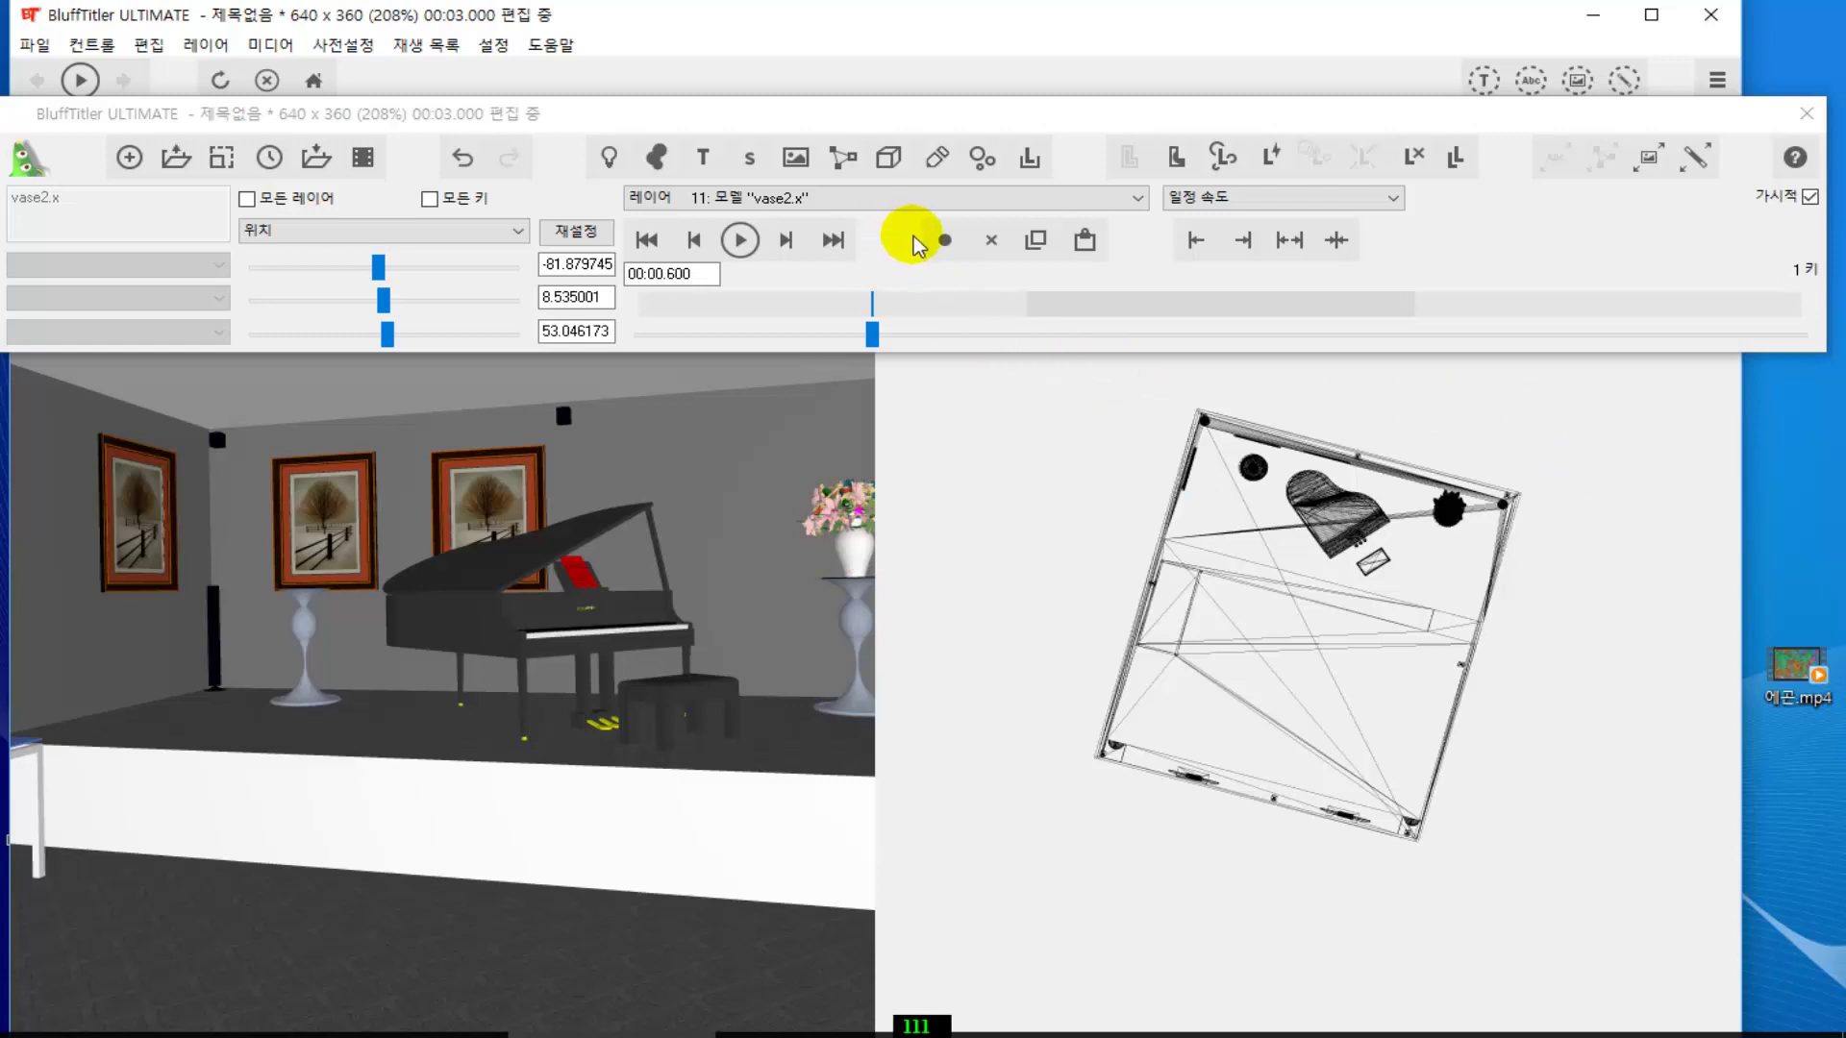
- Turn on the visibility of camera layer 03 to add its wireframe front view
left_click(1138, 202)
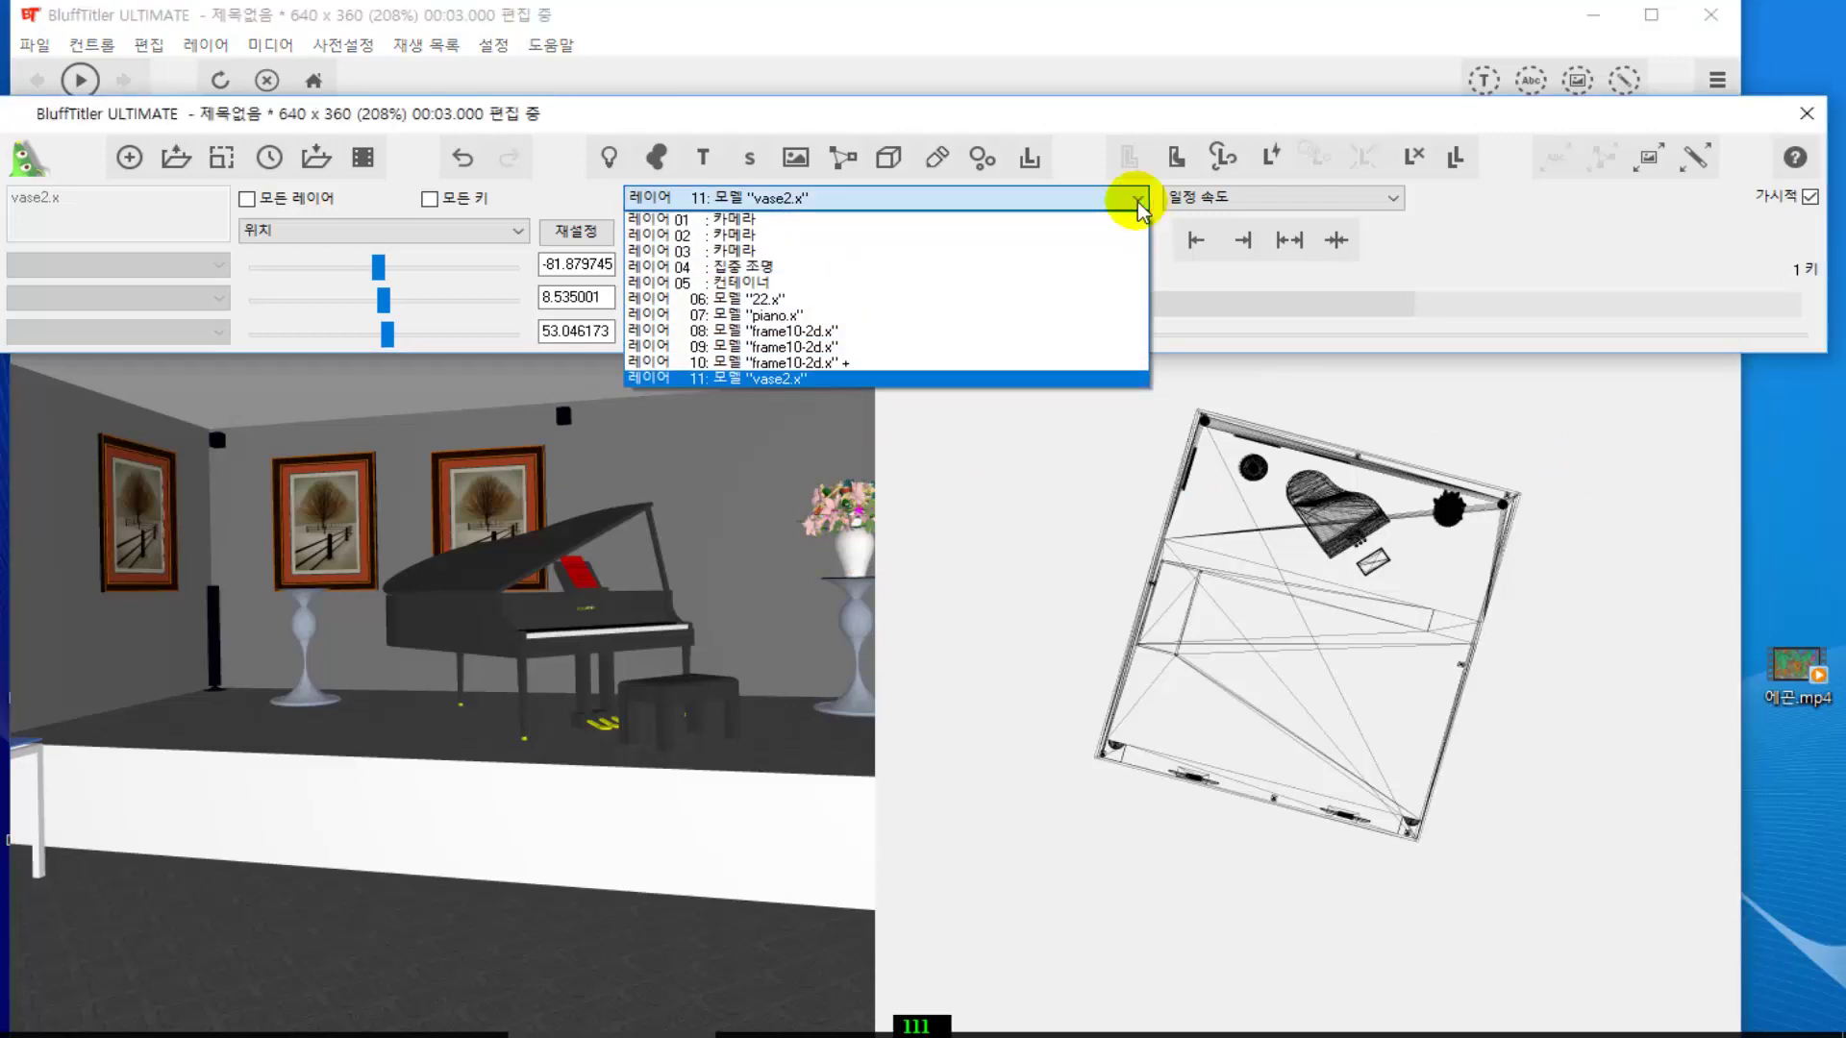
left_click(876, 251)
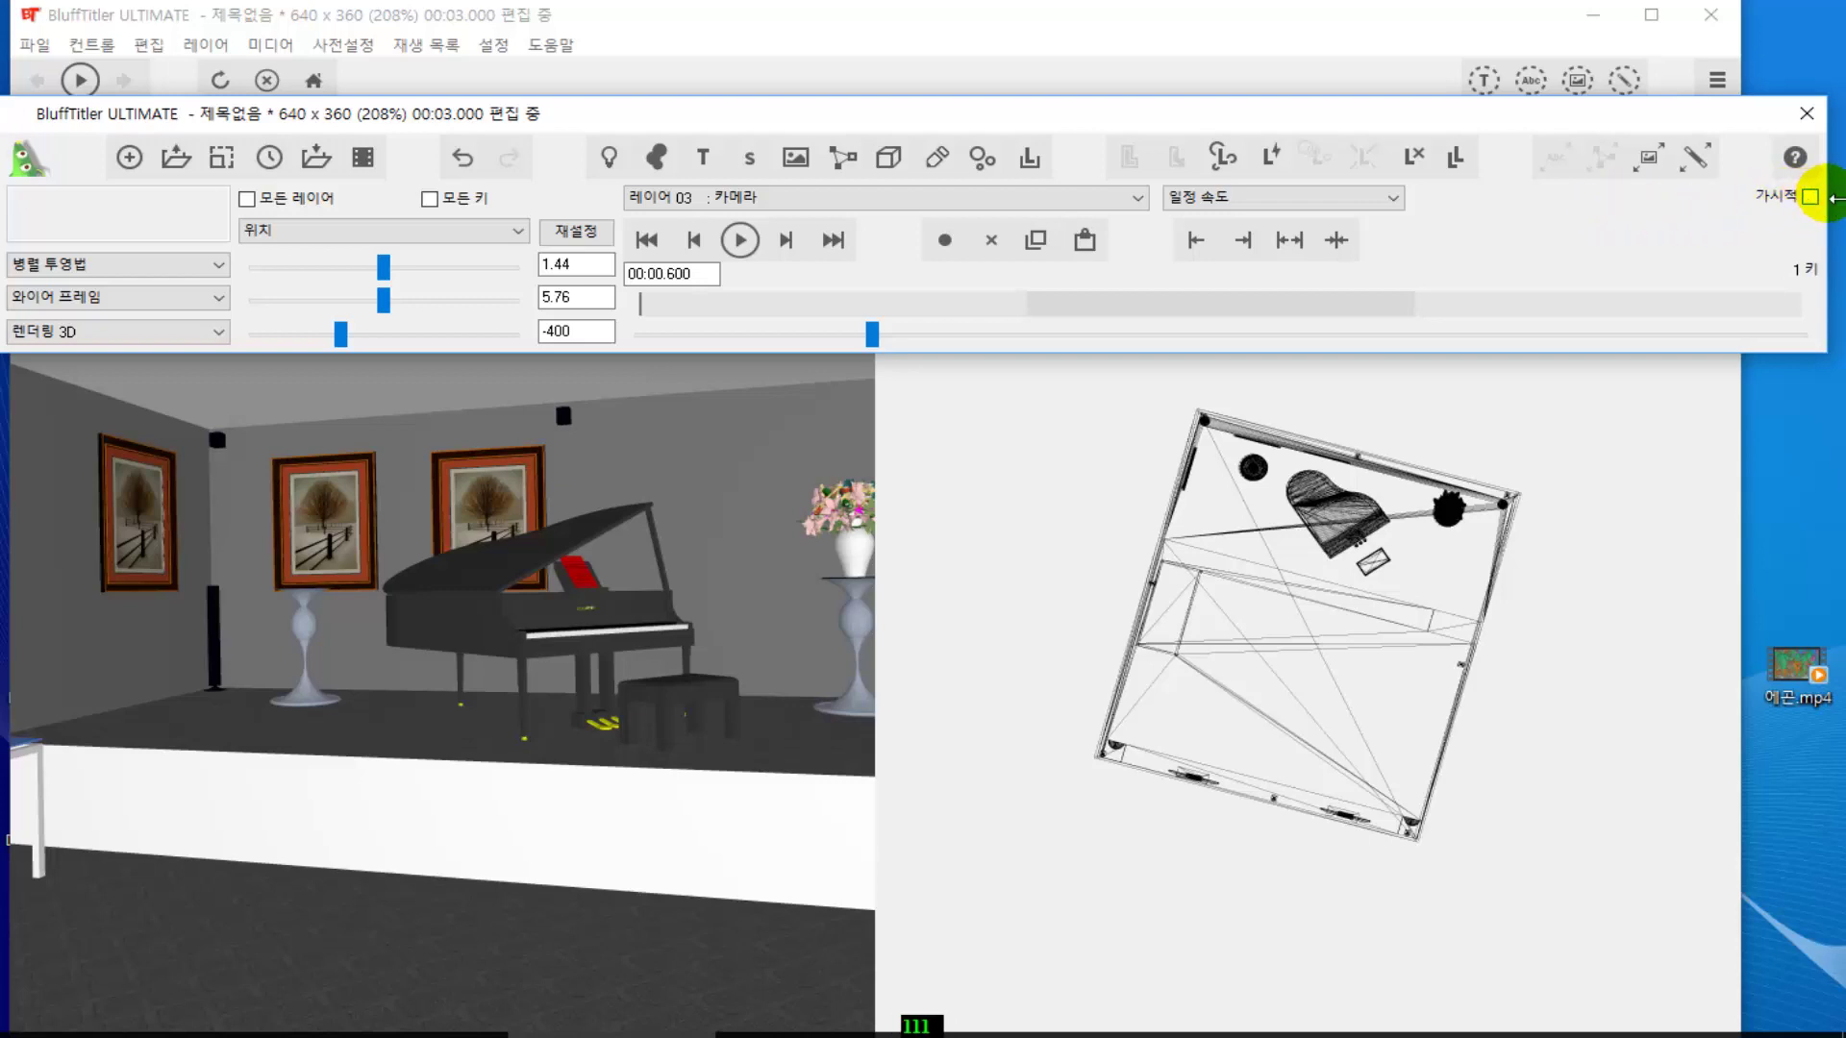
left_click(1810, 197)
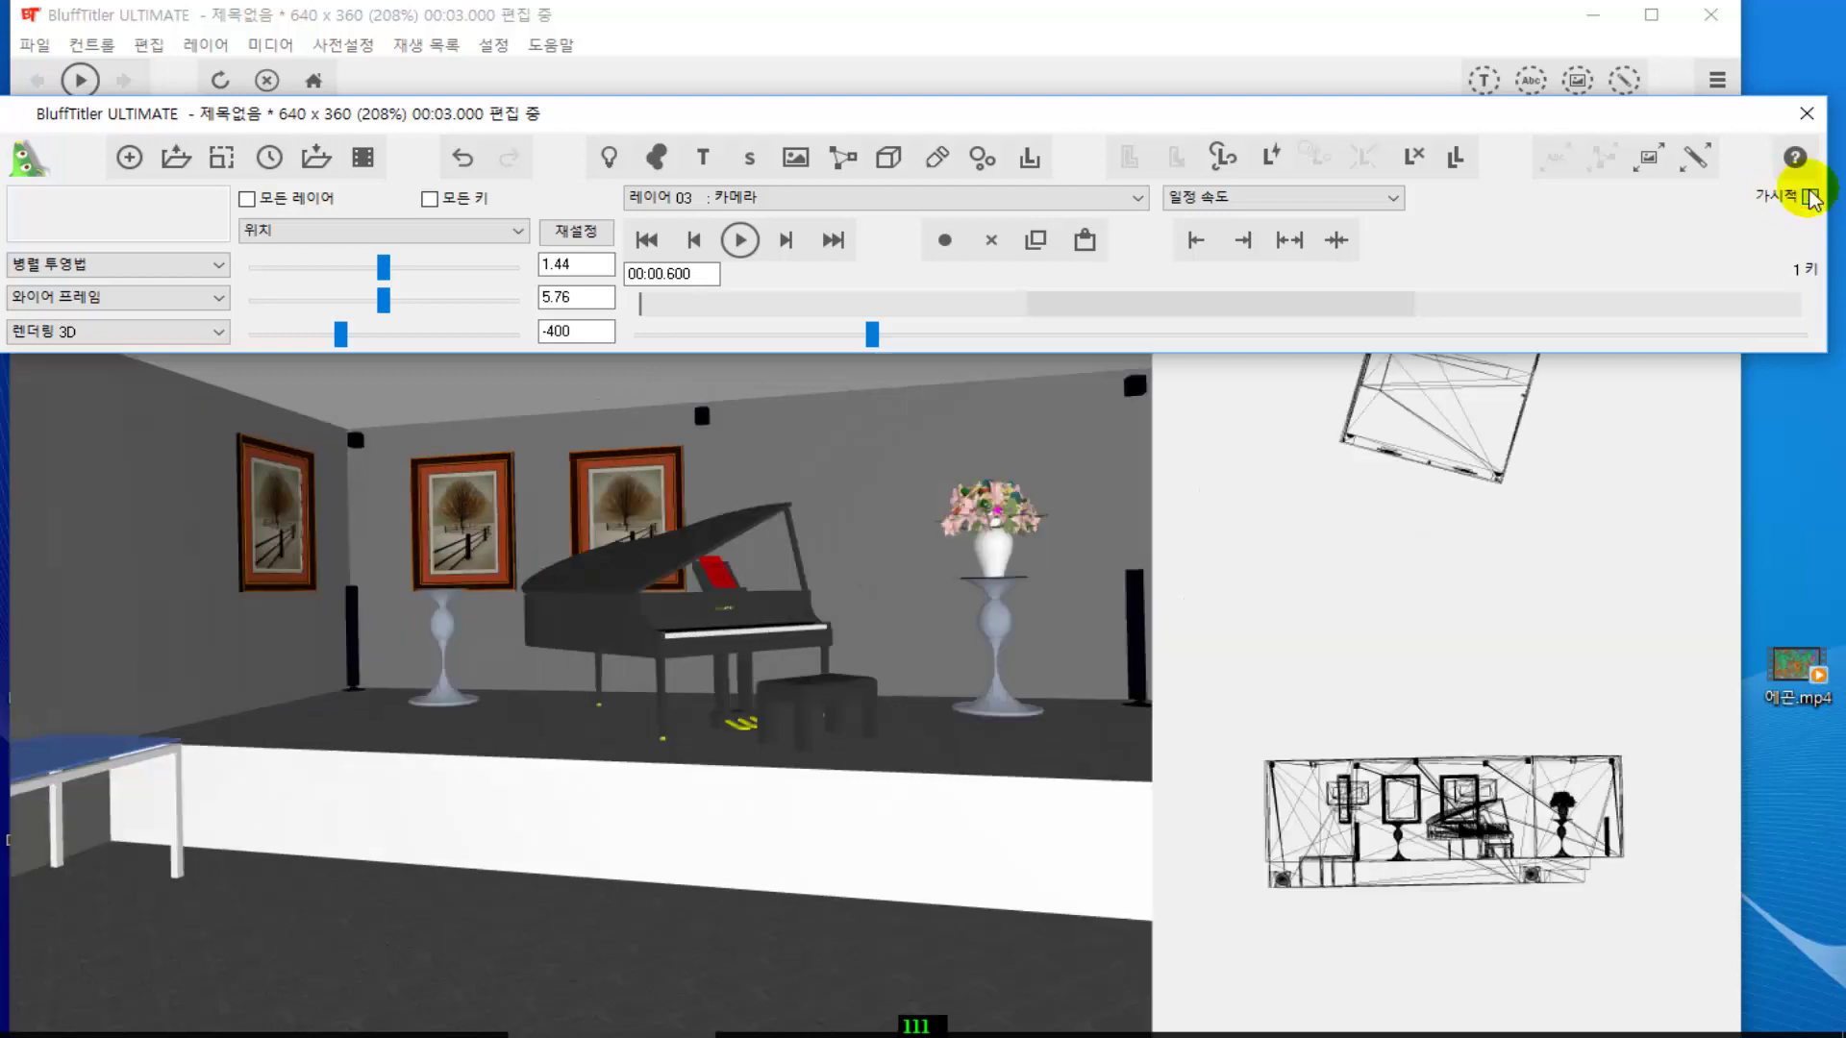
left_click(1810, 197)
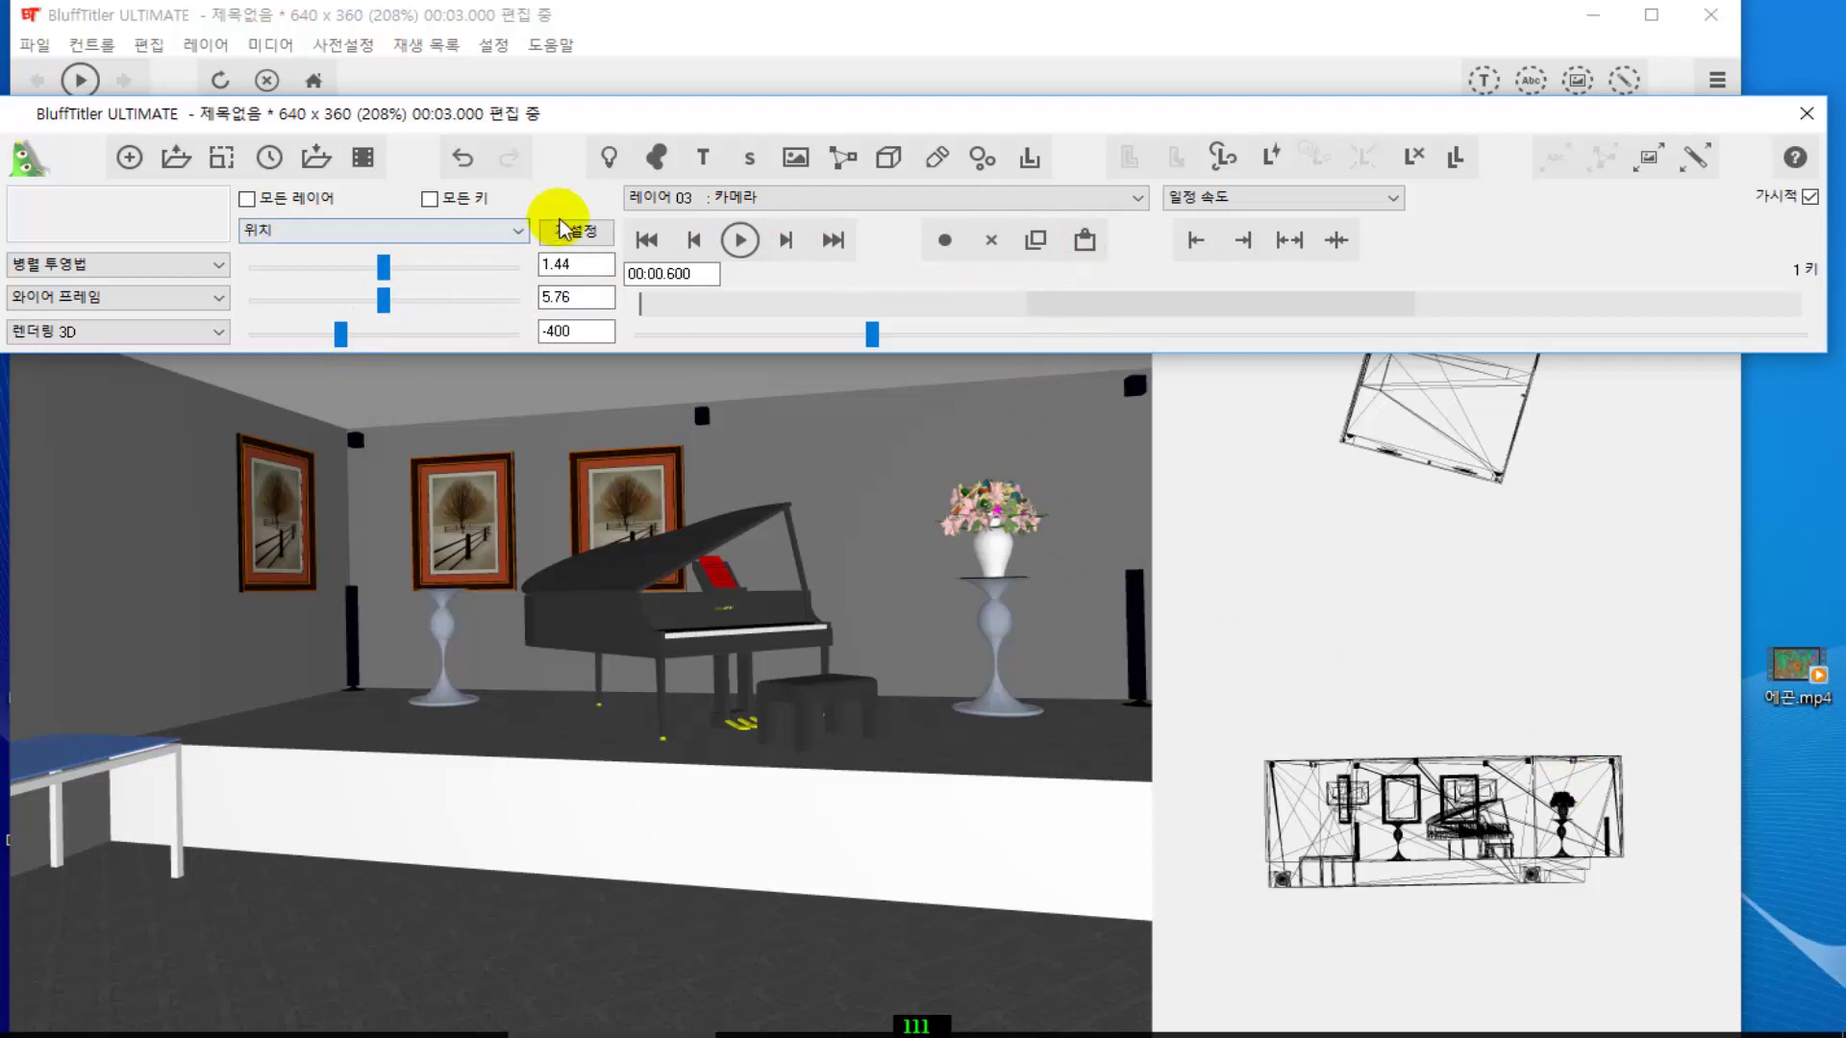
- Reduce the size value of camera layer 03 to about 151.6 to enlarge its wireframe view
left_click(517, 231)
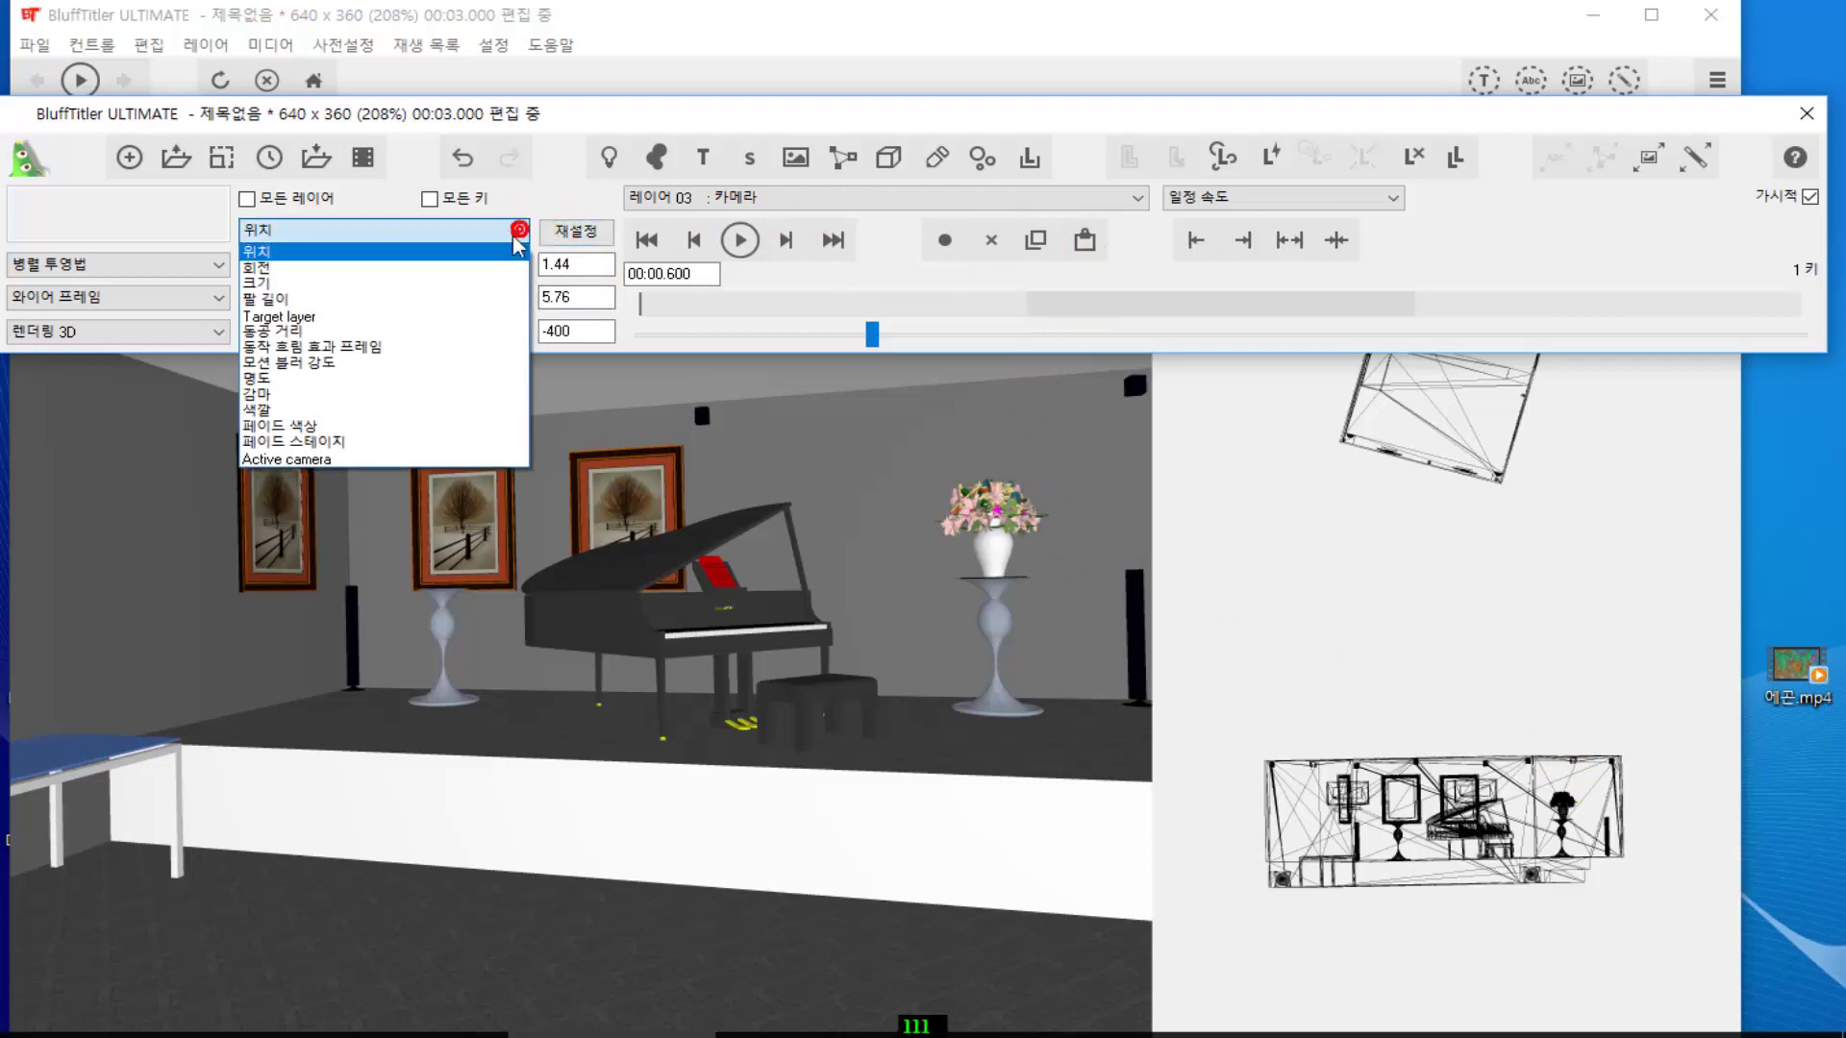
left_click(438, 282)
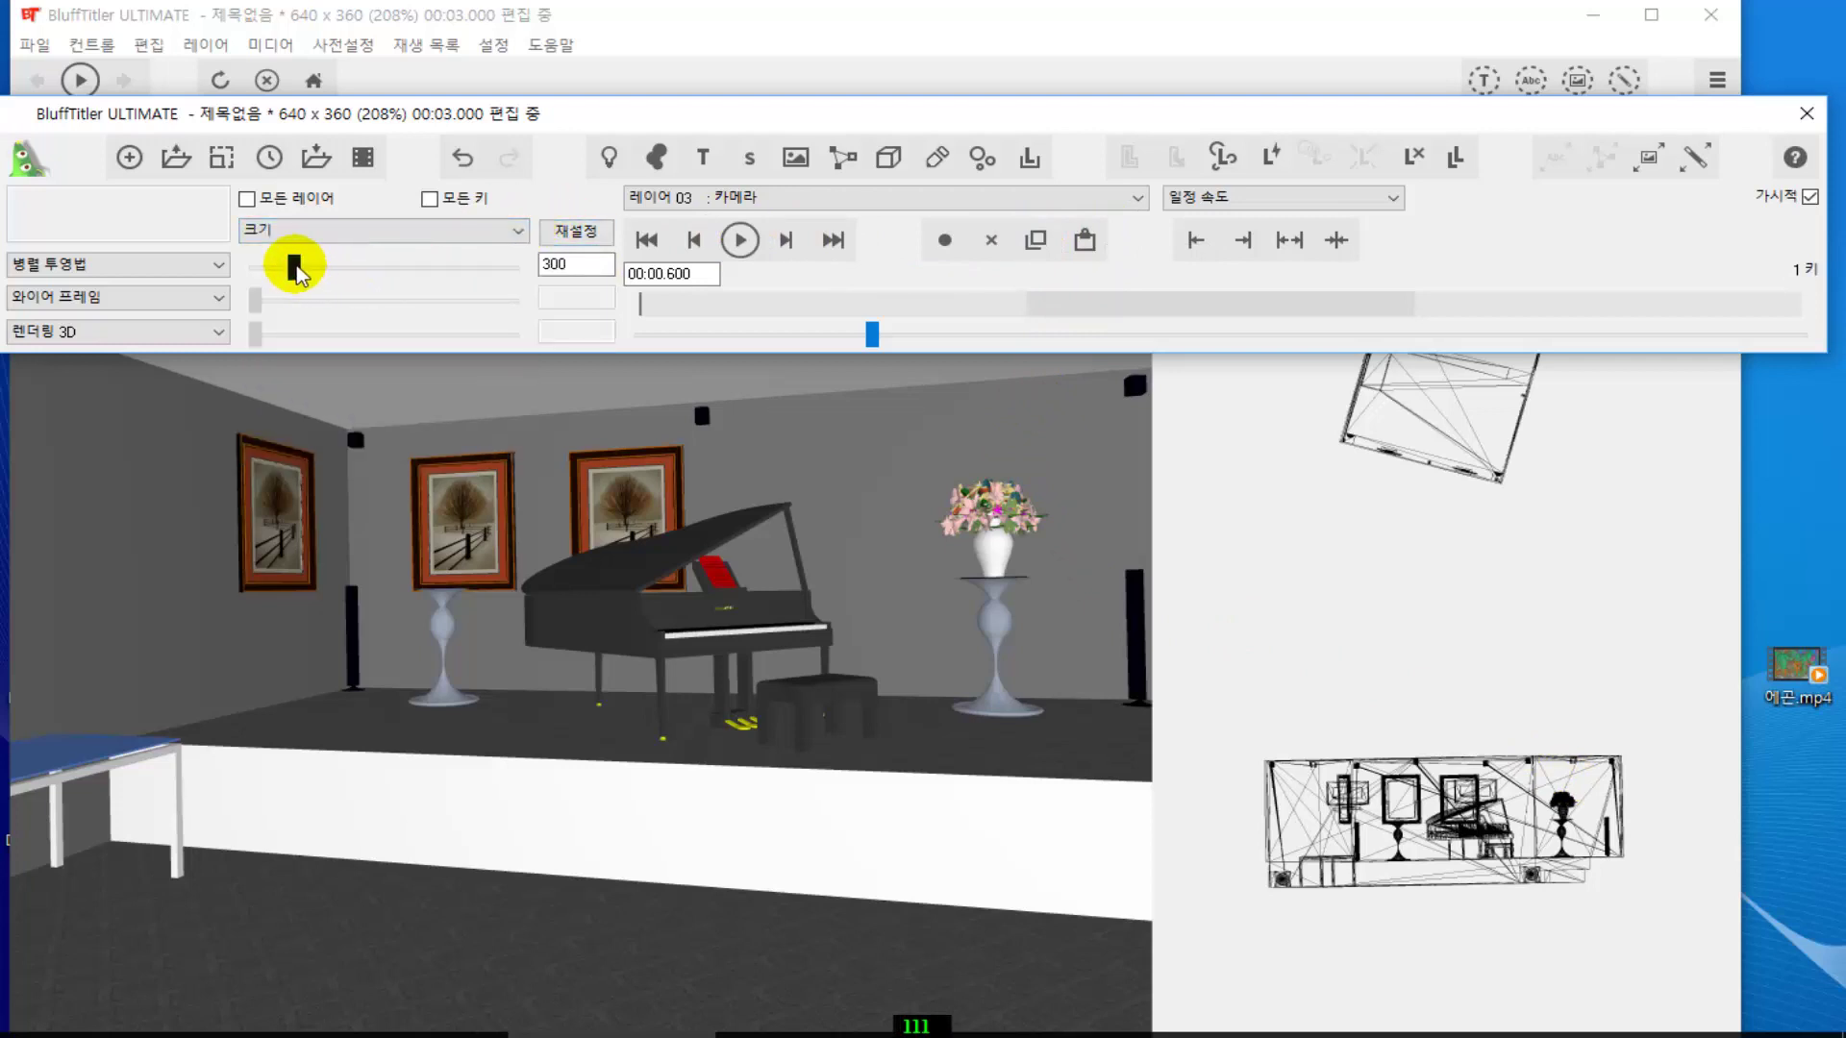
left_click_drag(296, 265, 281, 273)
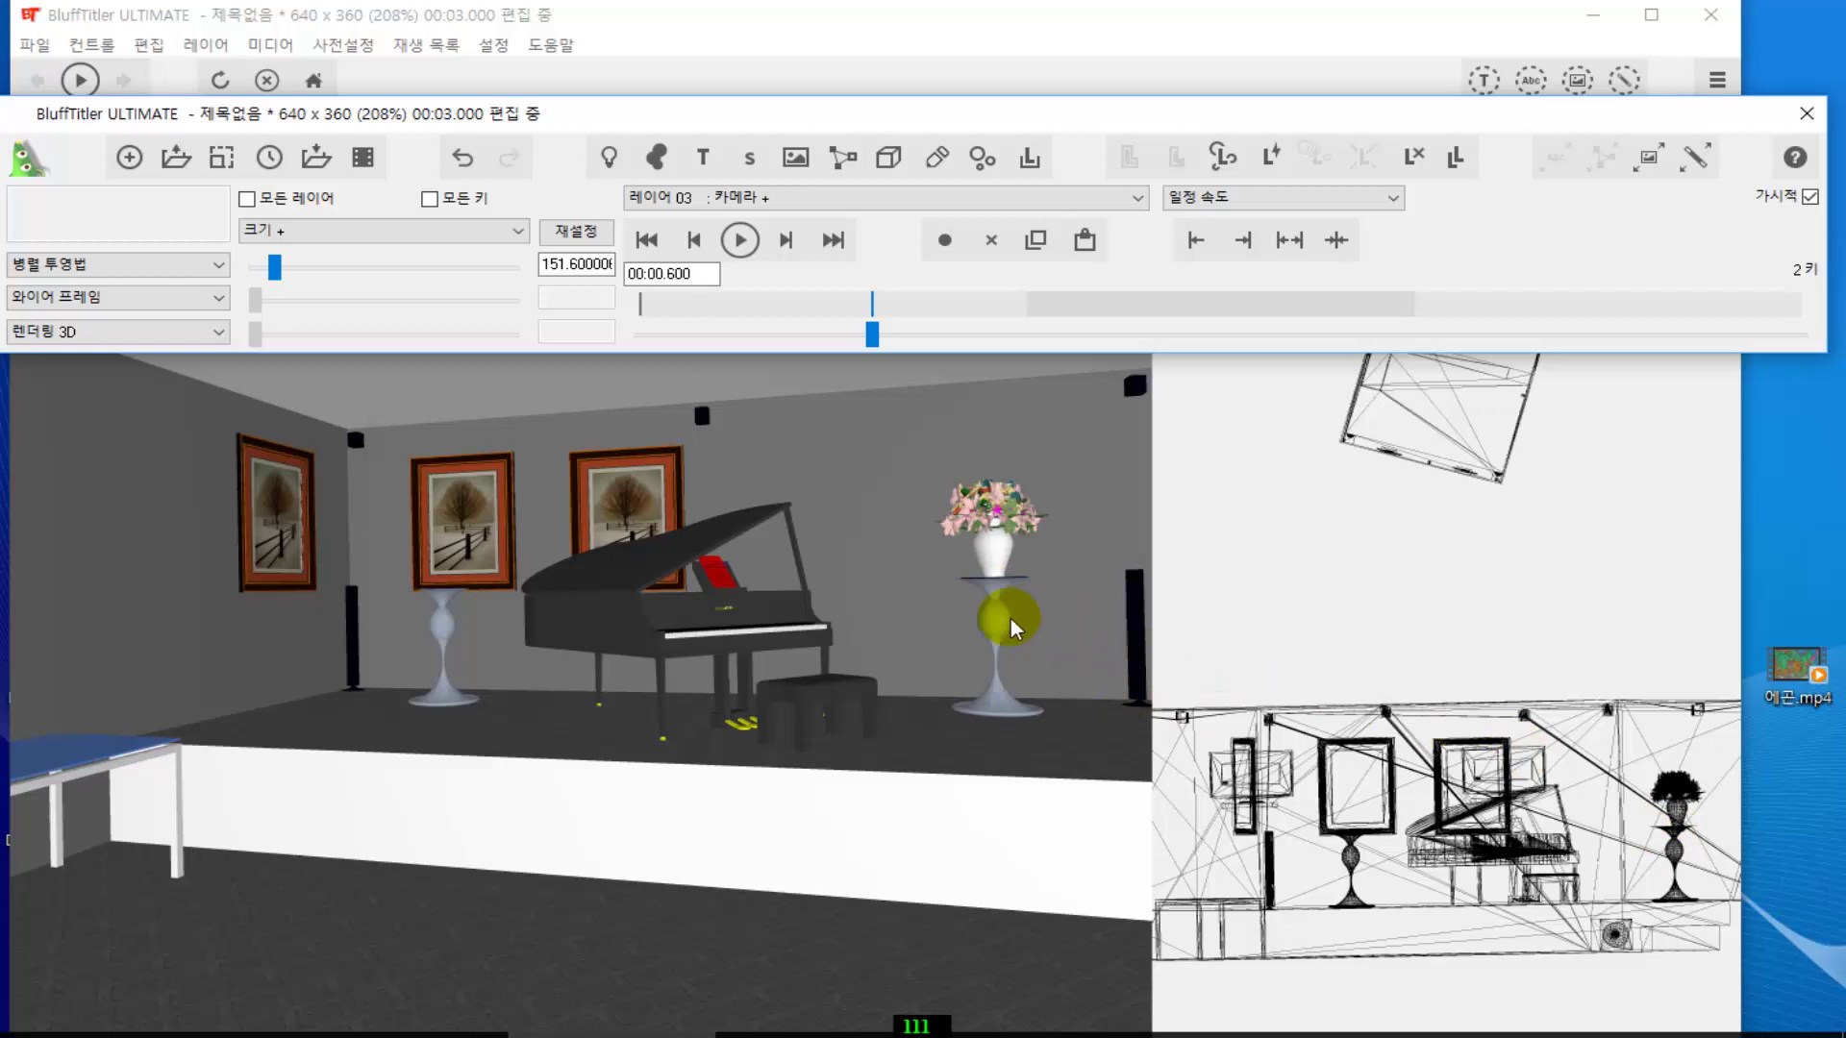
- Reposition the vase2.x model on its pedestal in the wireframe front view, to about -81.45, 9.37, 51.52
left_click(1137, 197)
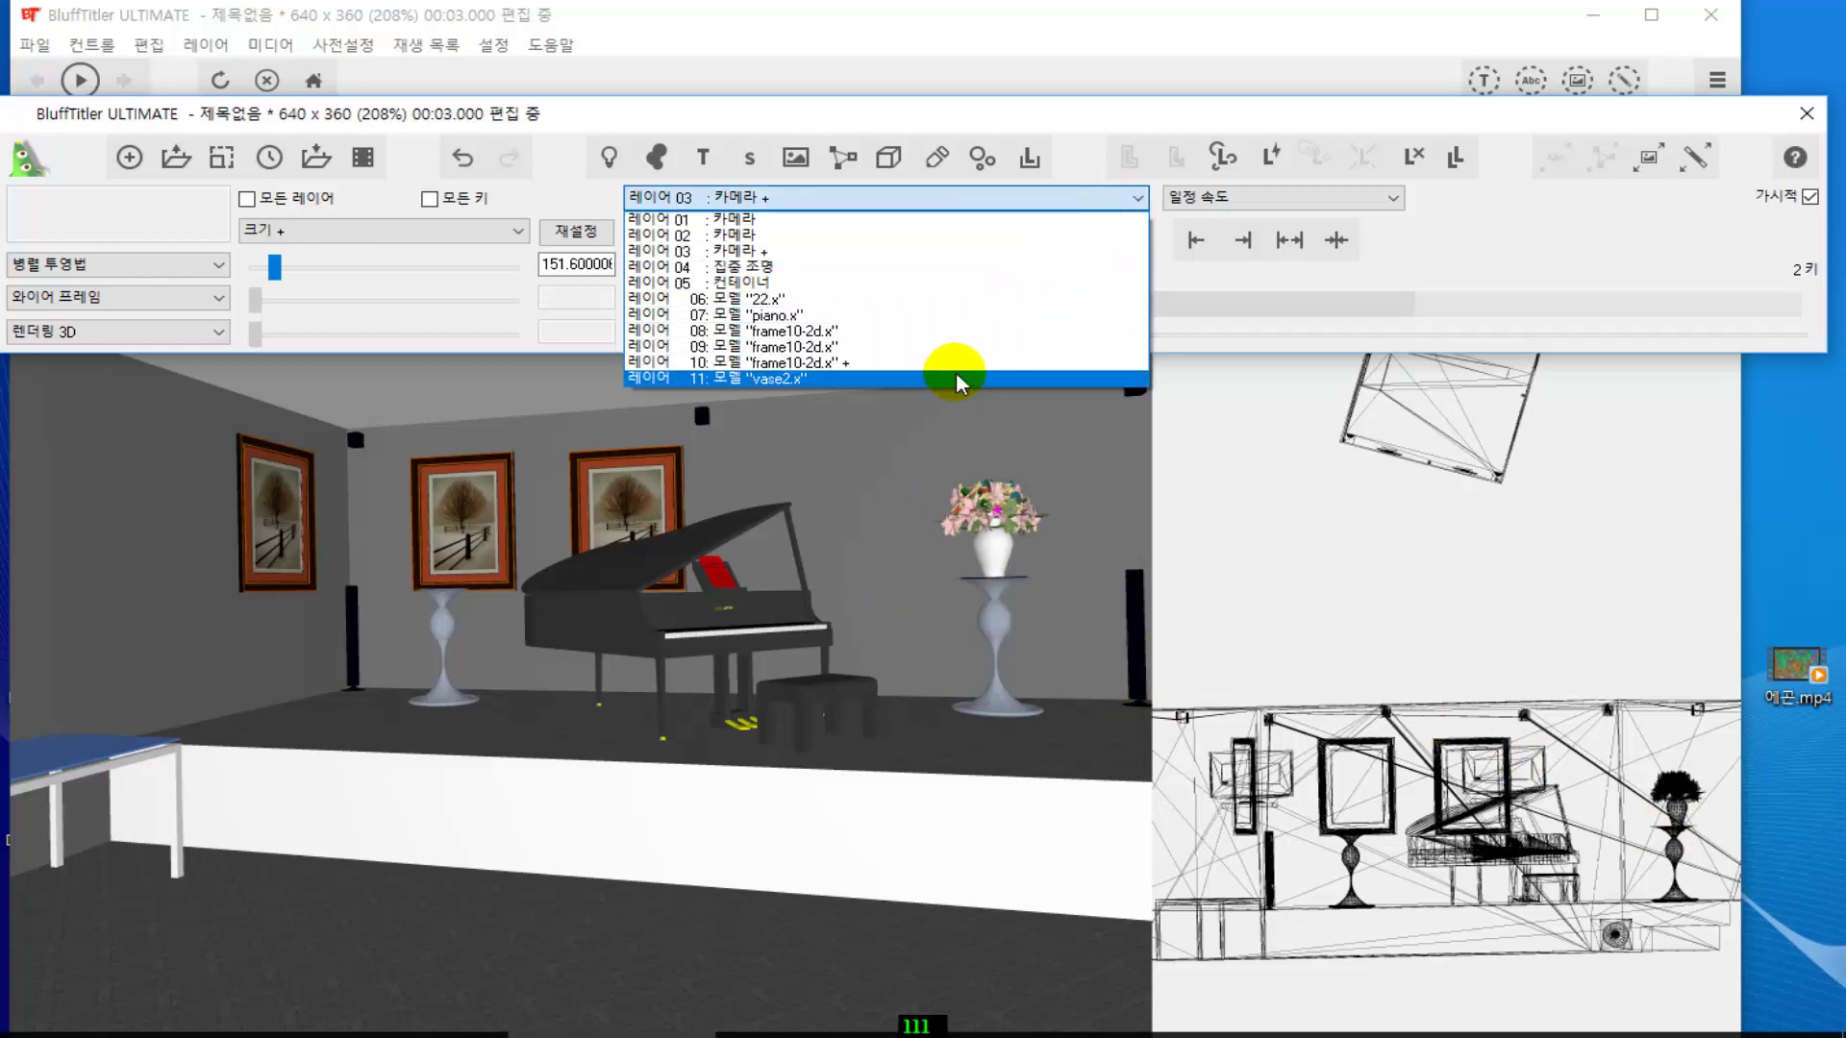
left_click(959, 379)
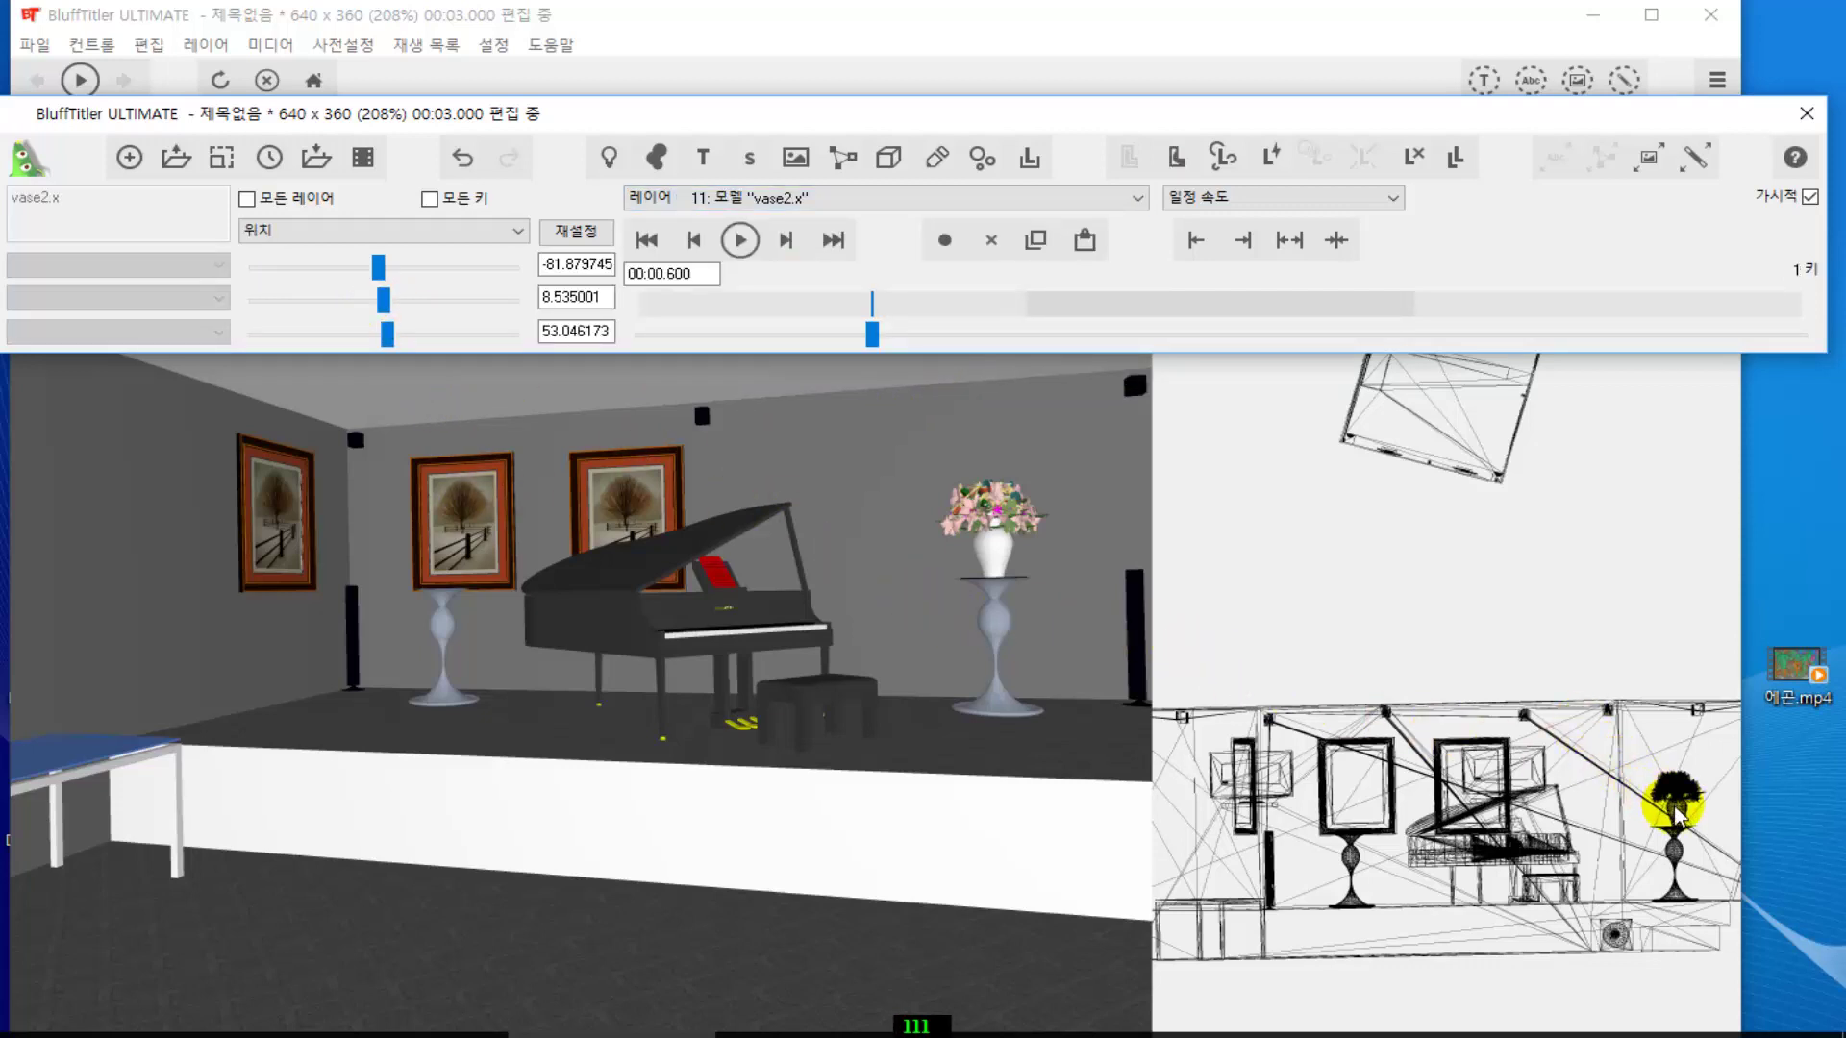
left_click_drag(1678, 815, 1670, 816)
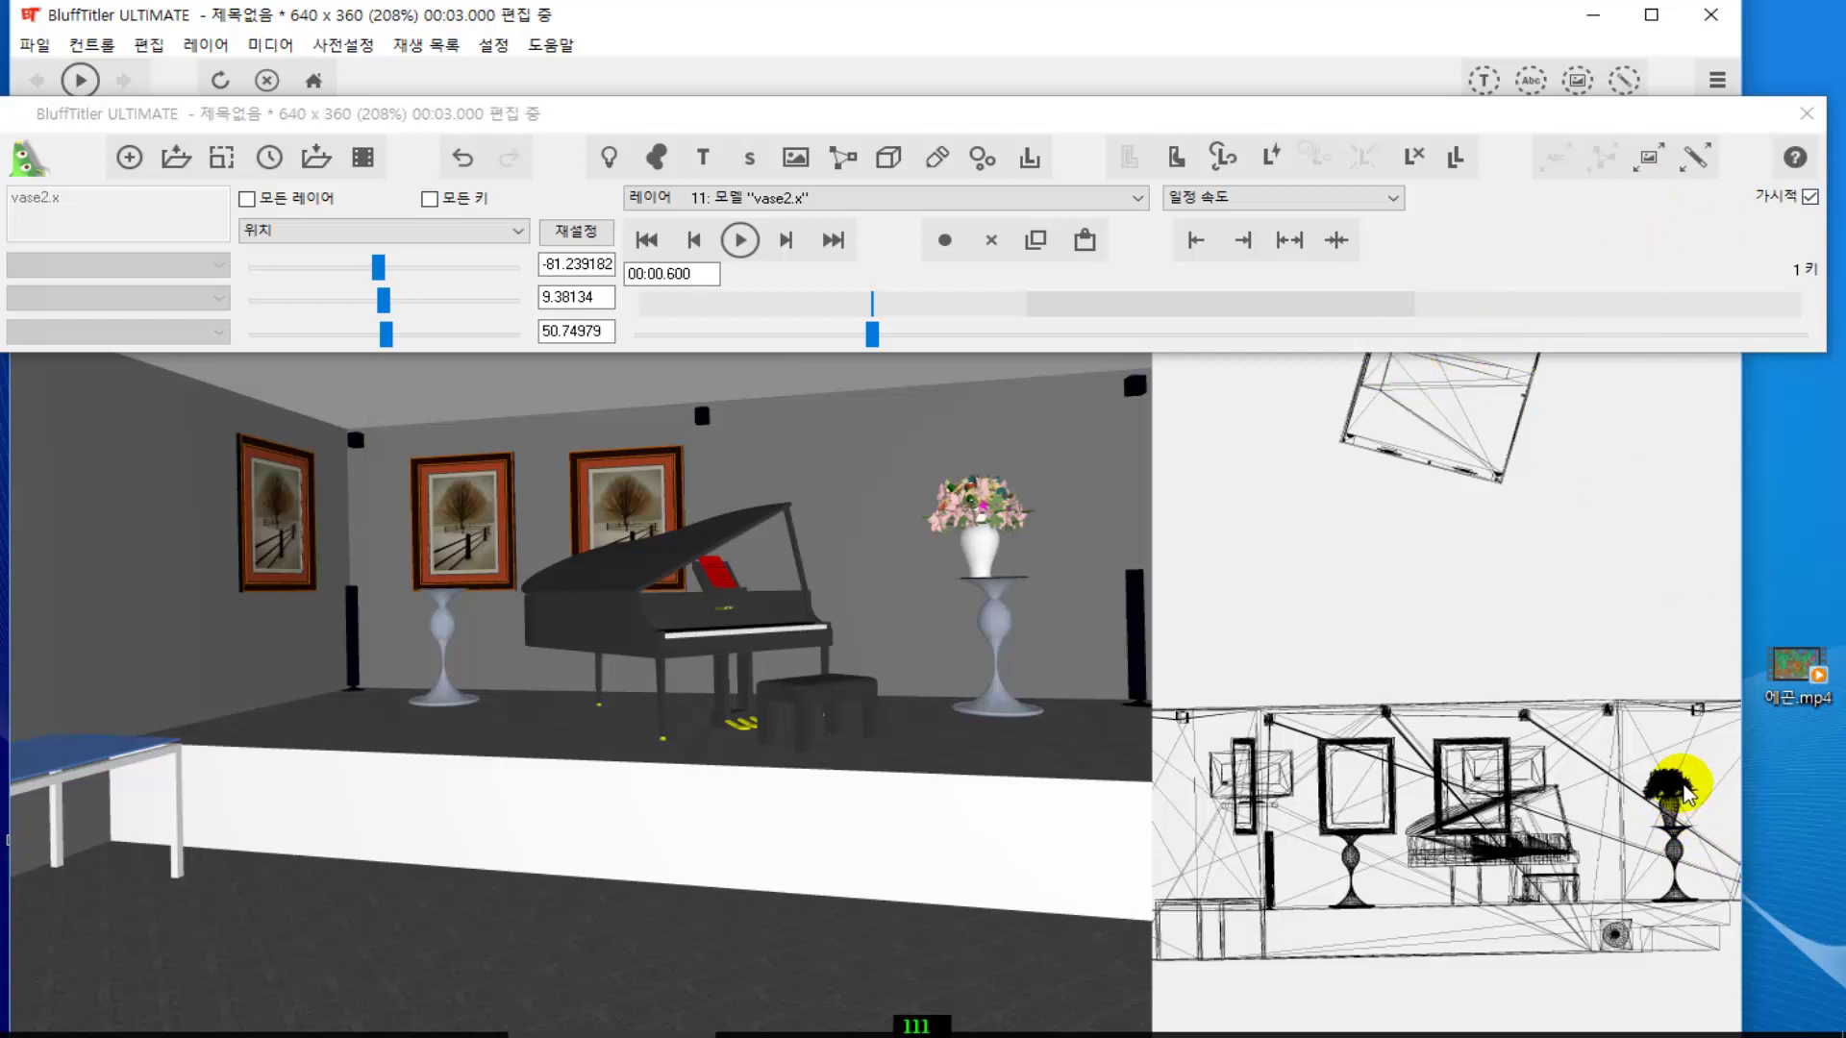
left_click_drag(1684, 791, 1689, 792)
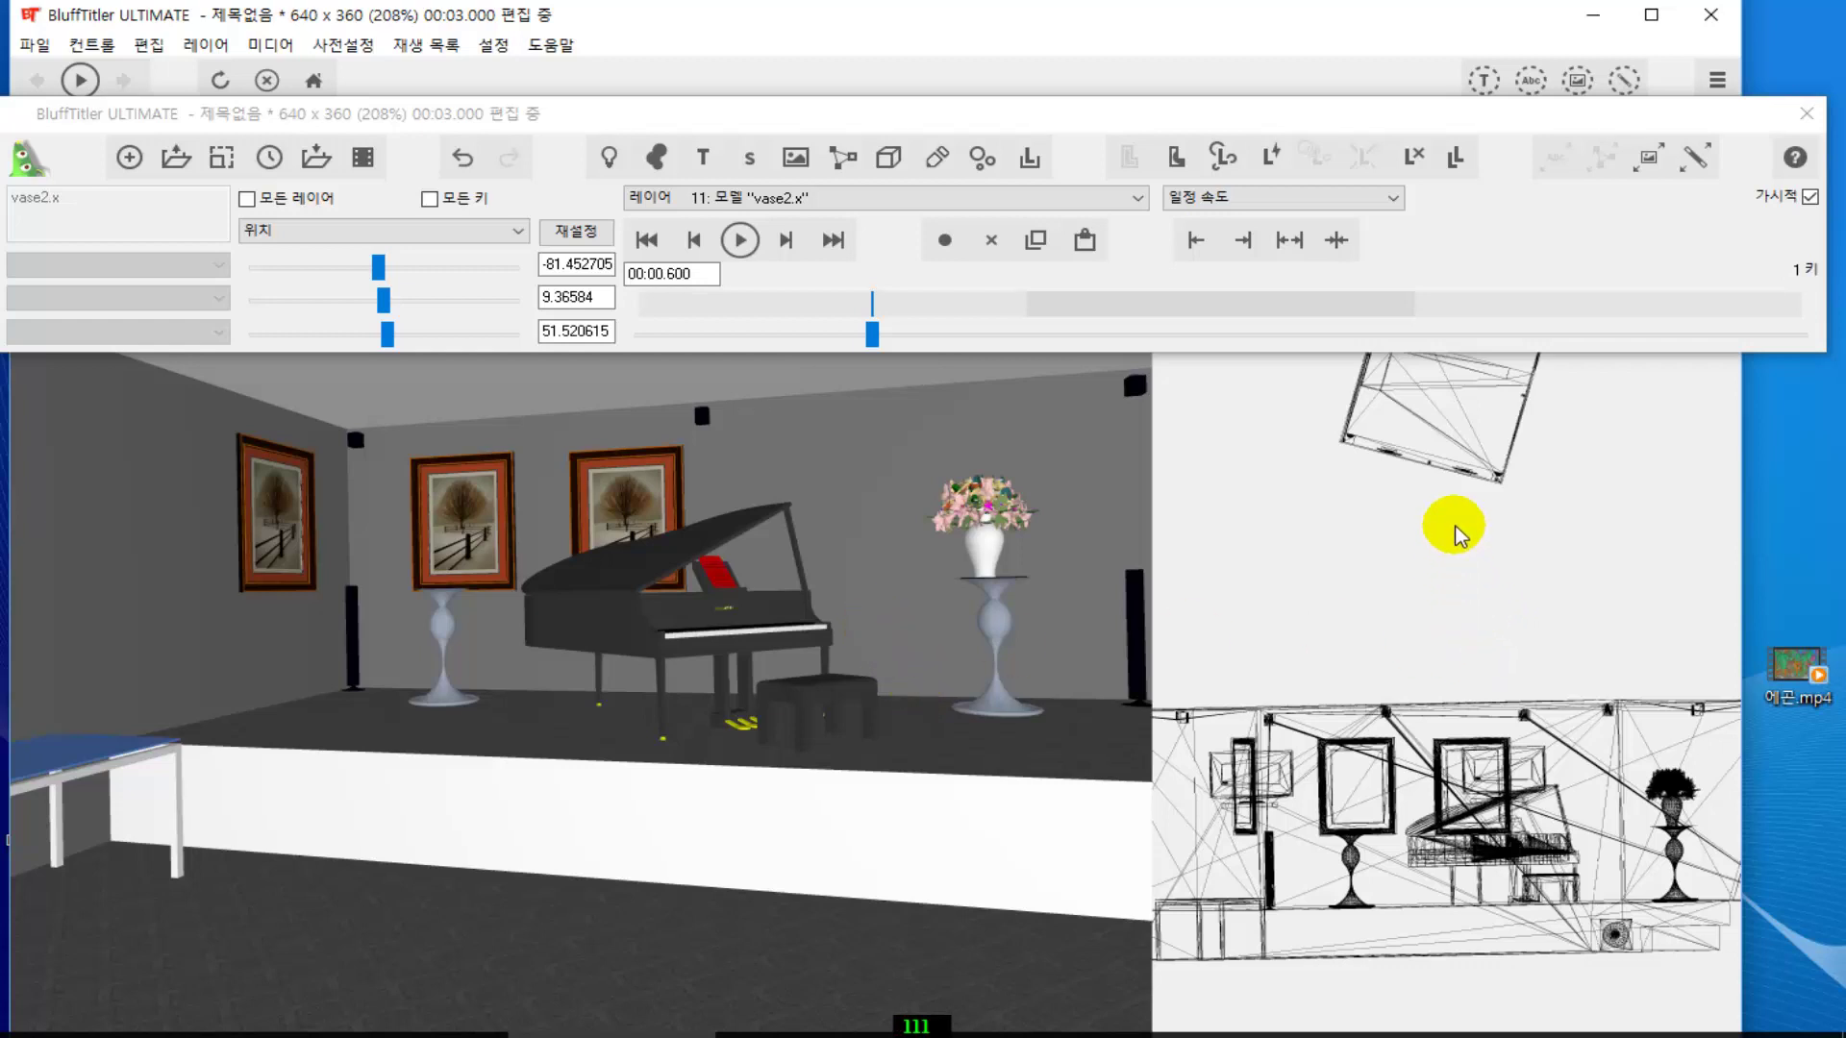
- Move the control window up to uncover the plan view and rewind the timeline to about its start
left_click_drag(1409, 111, 1339, 15)
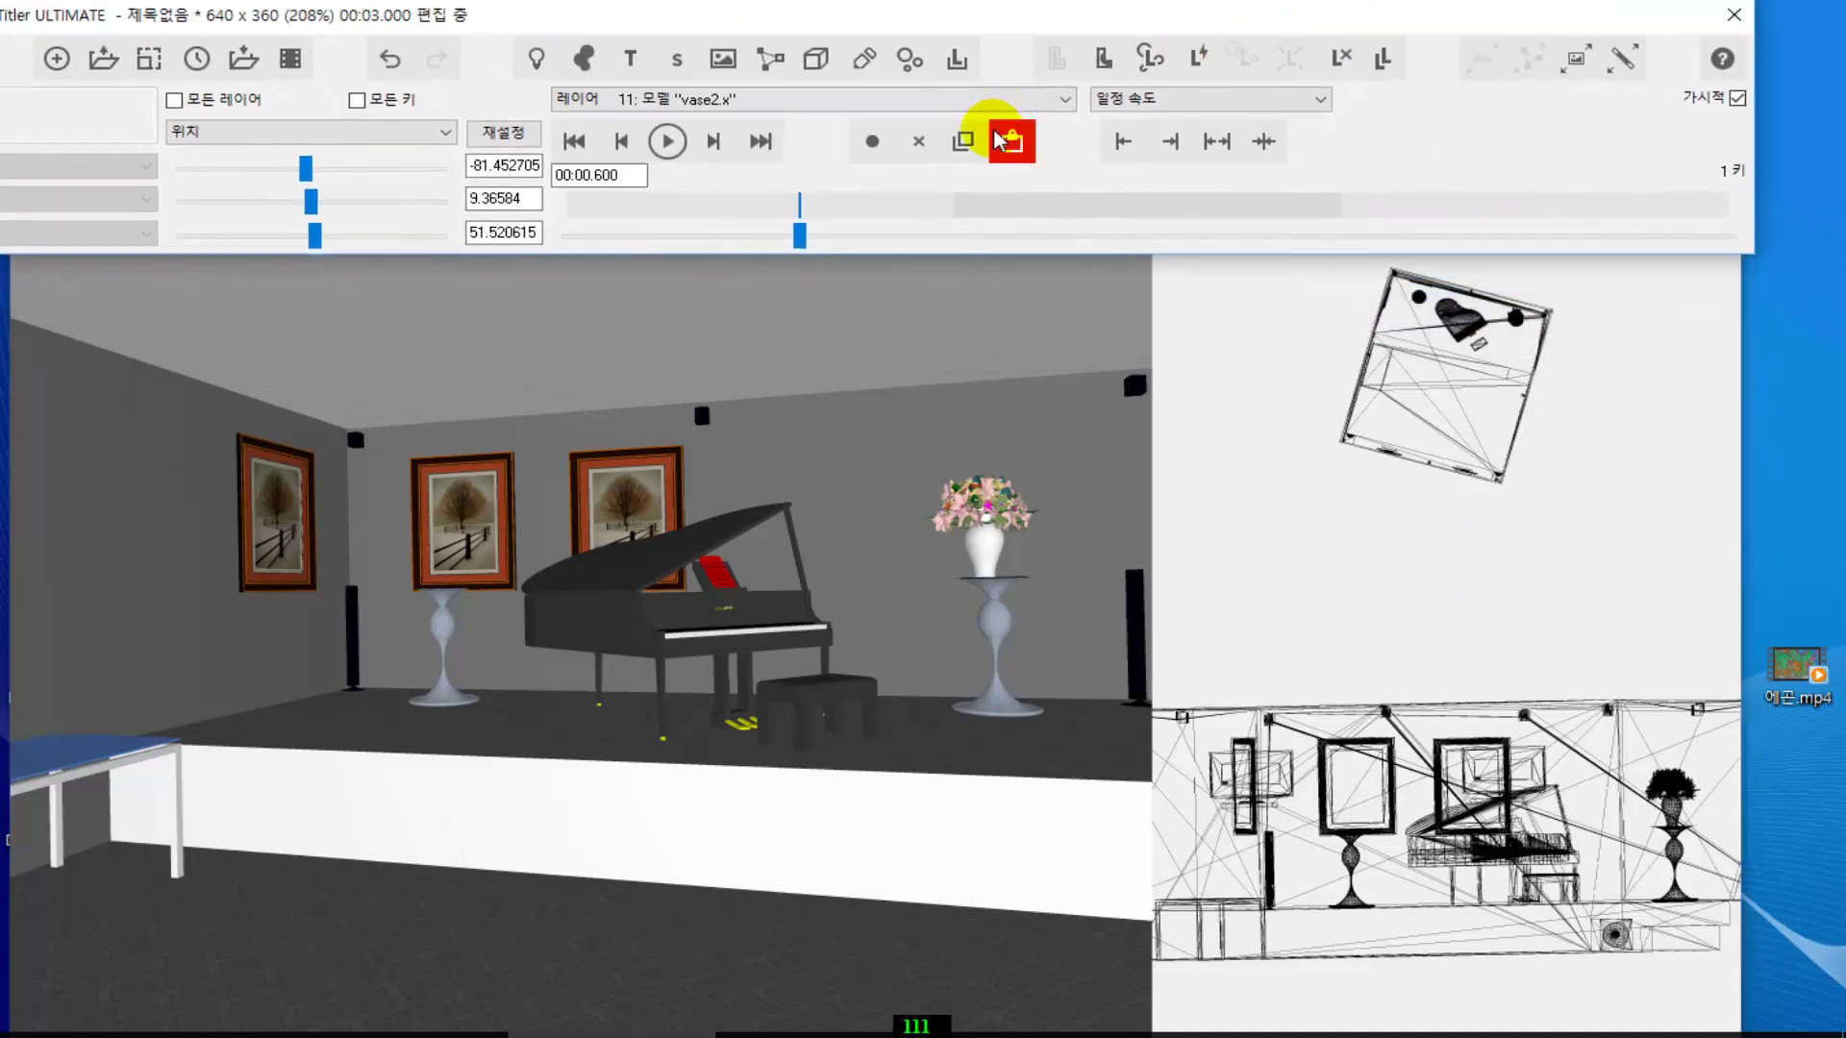
left_click(1063, 98)
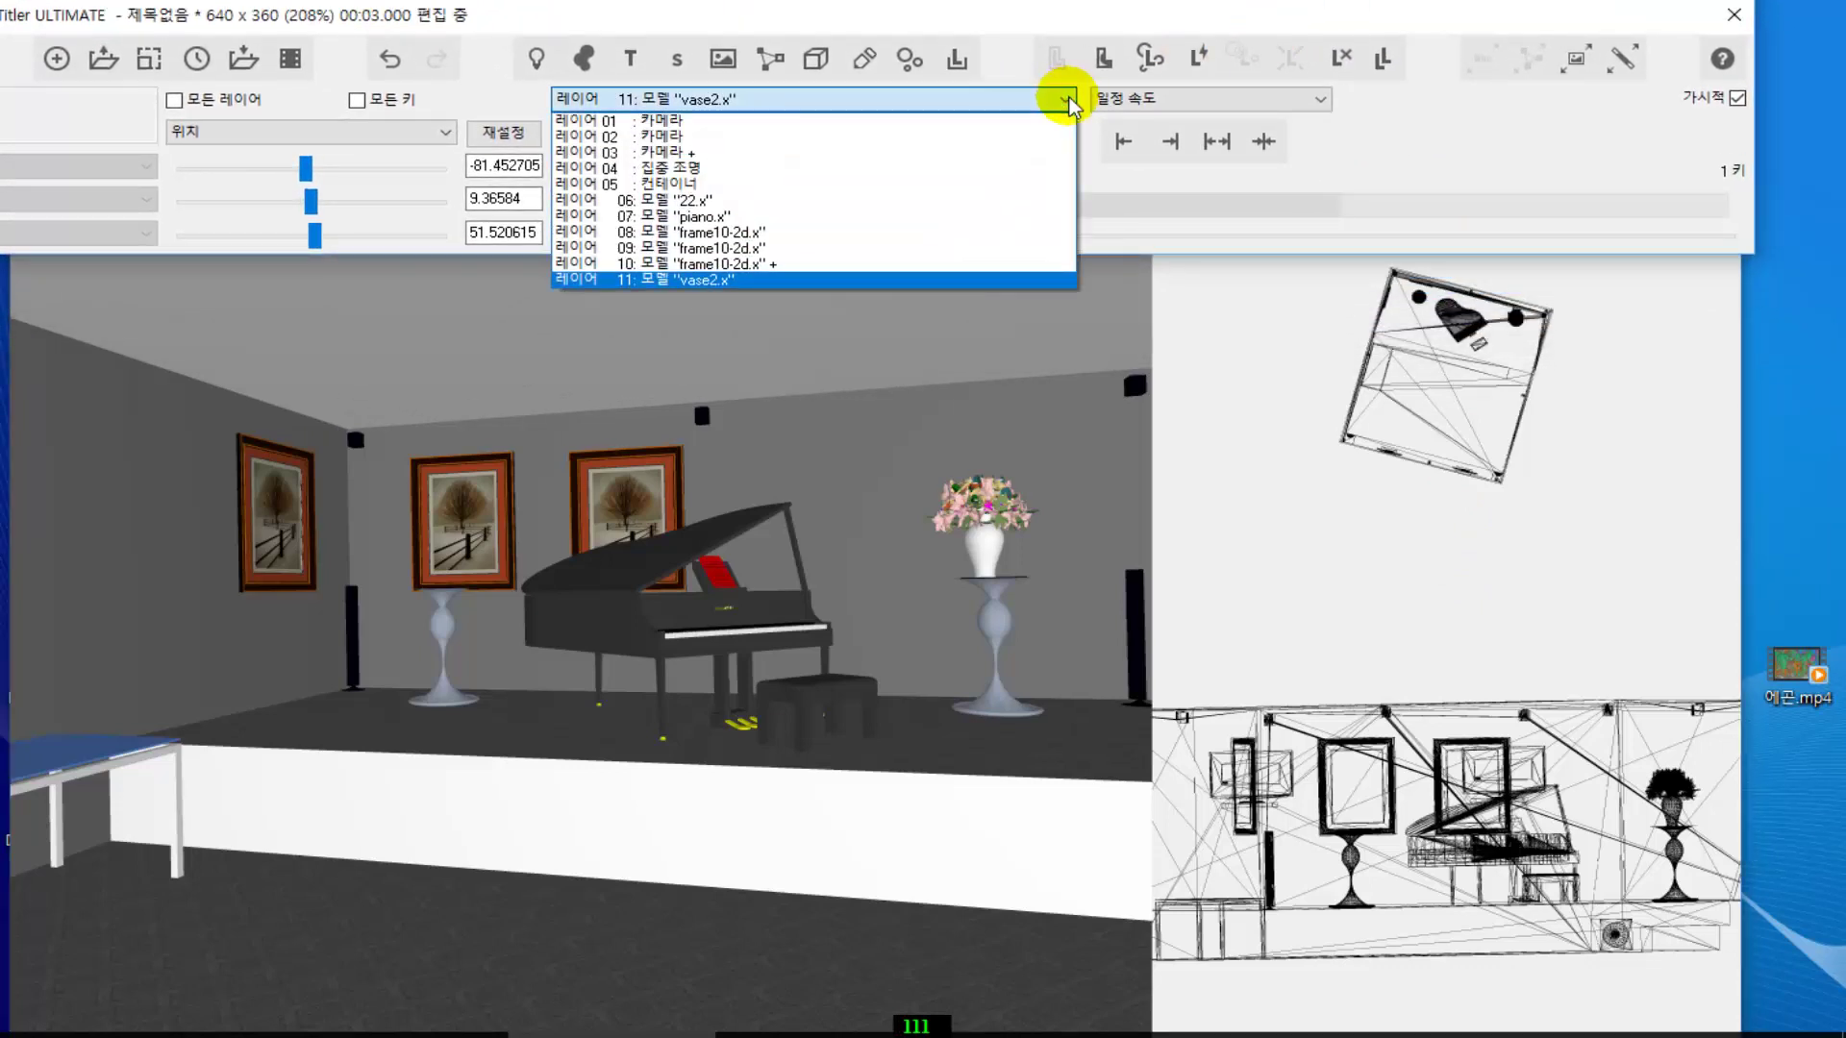
left_click(1118, 214)
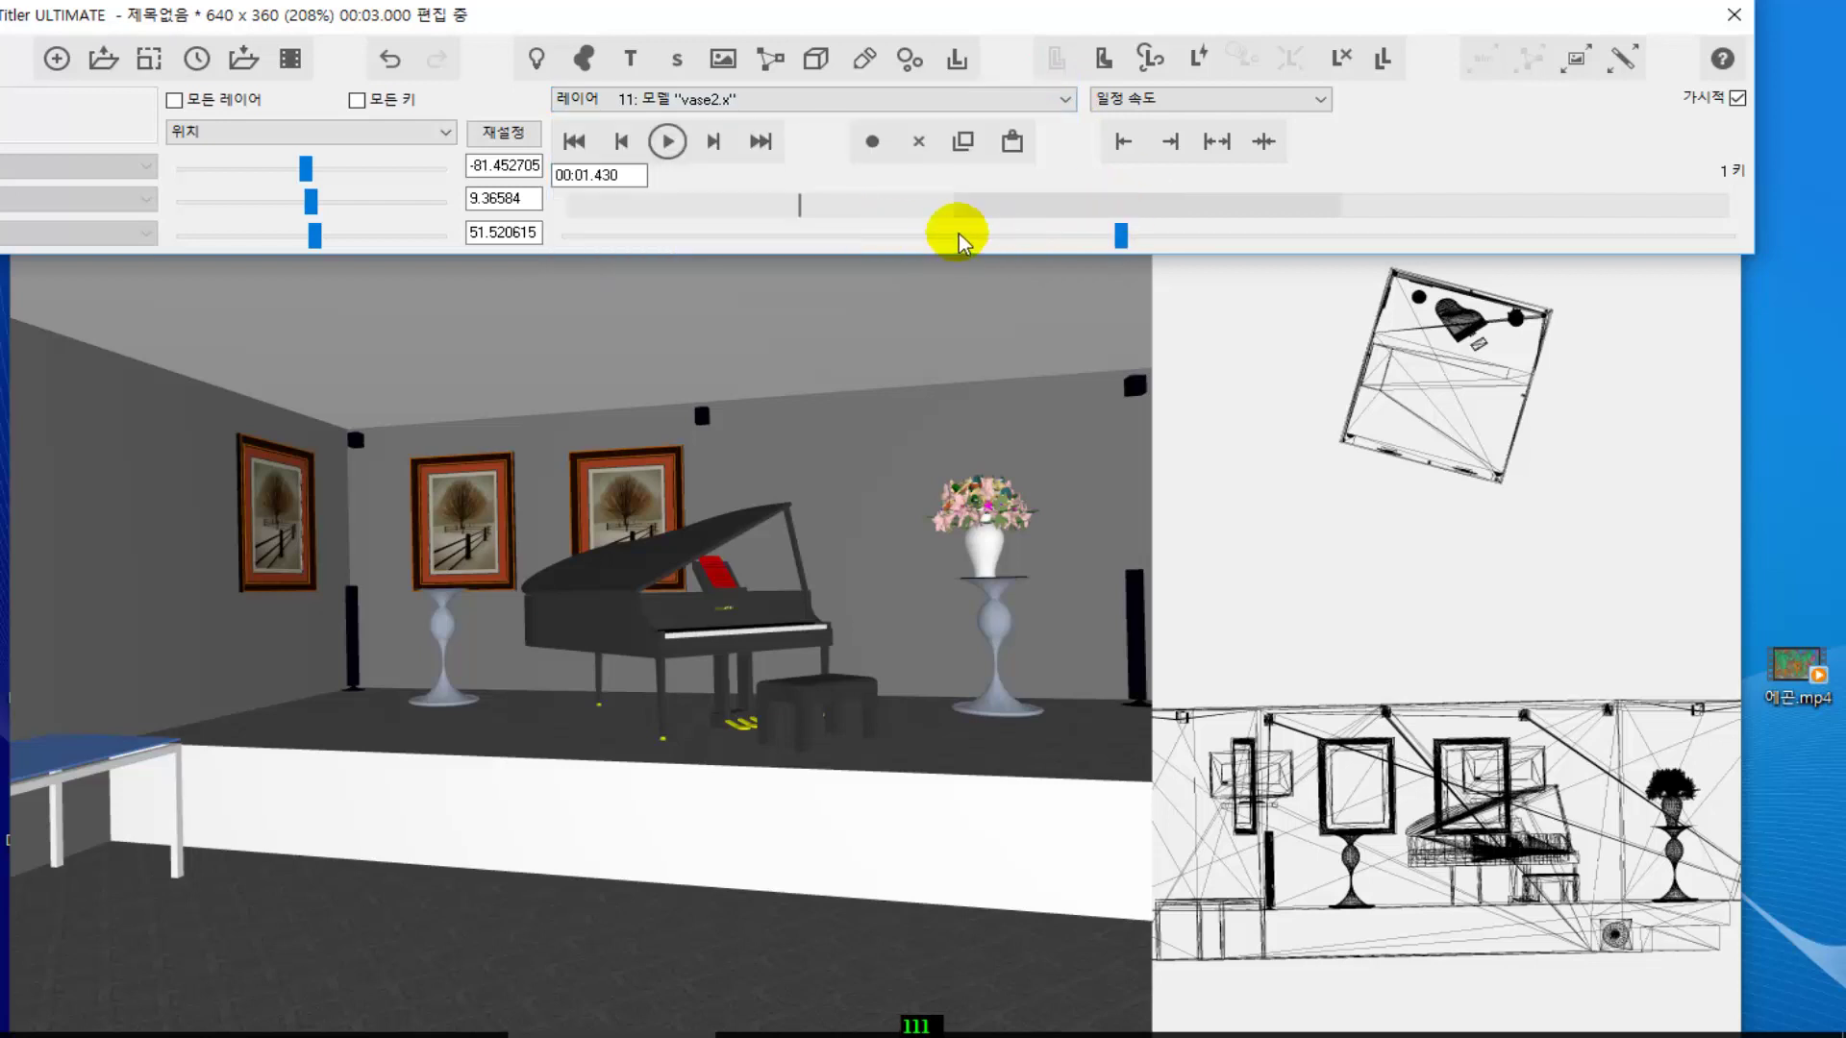
left_click(574, 143)
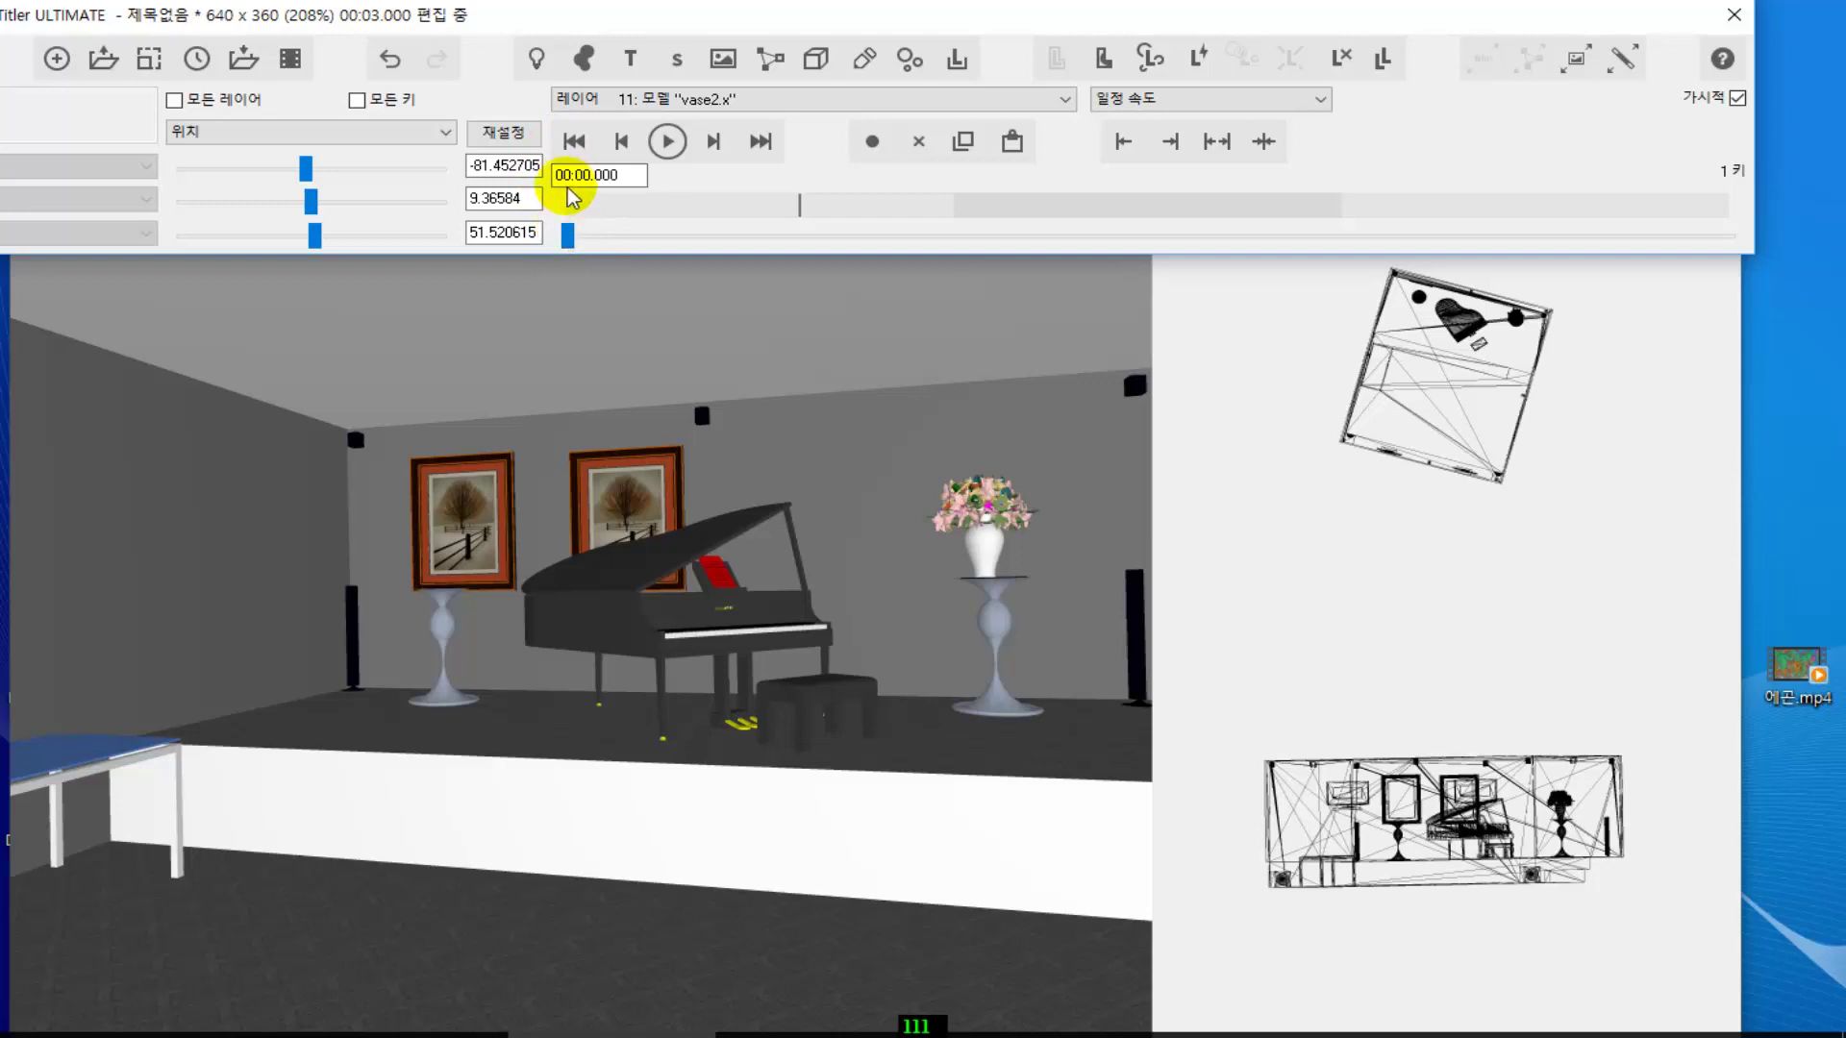
left_click(565, 235)
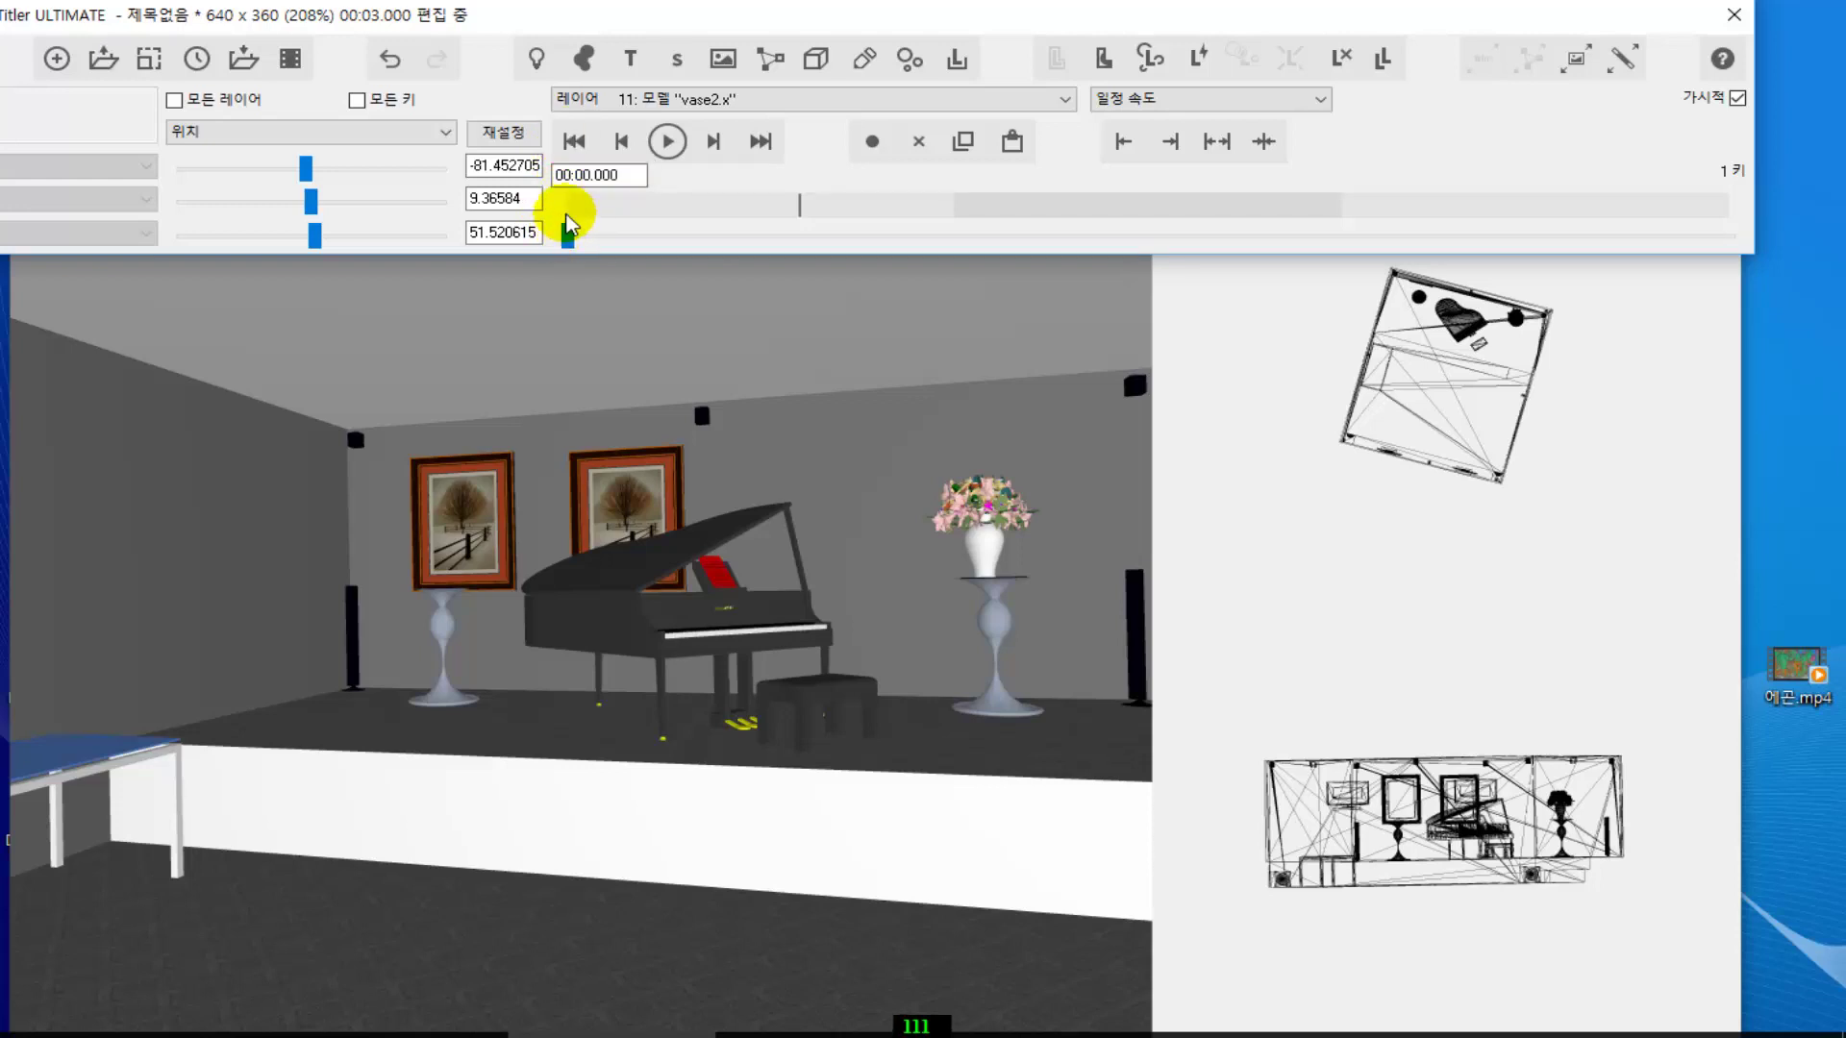
left_click_drag(567, 235, 572, 241)
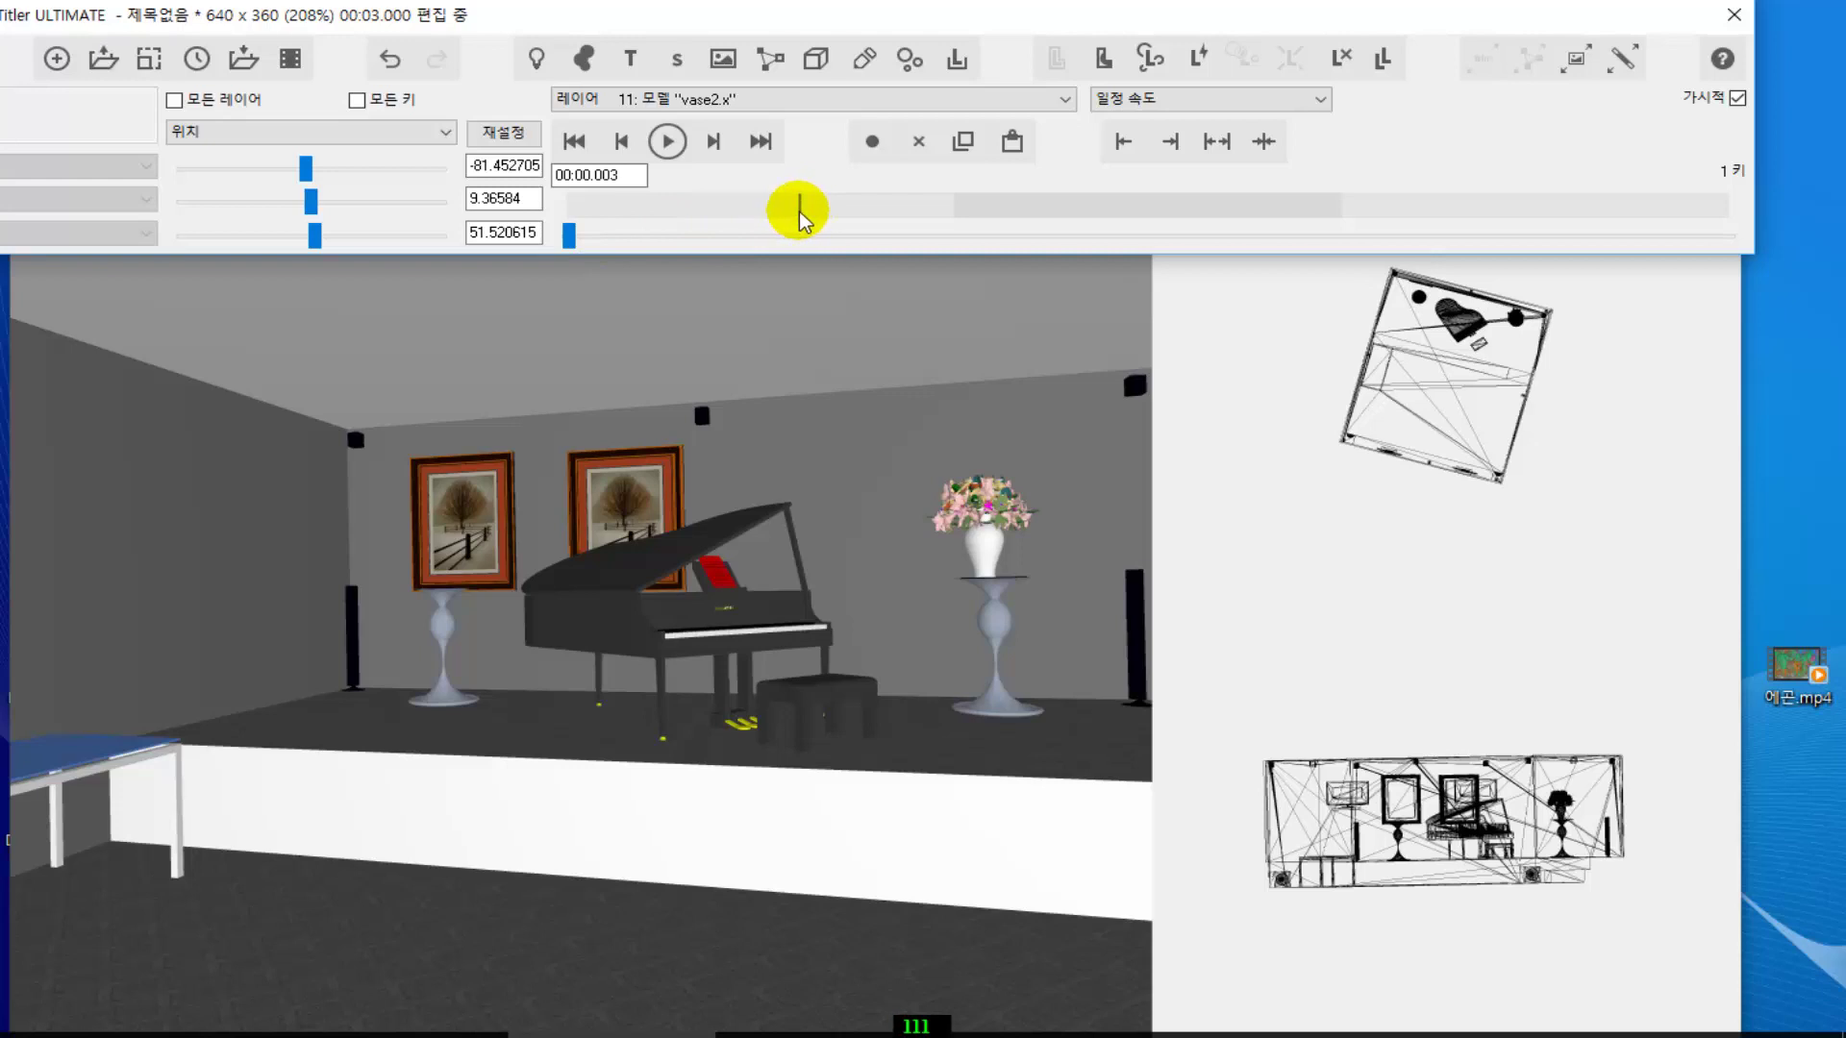
- Shift the vase2.x layer's key on the timeline to about 00:00.580
mouse_move(799, 210)
left_mouse_down()
mouse_move(620, 227)
mouse_move(804, 208)
mouse_move(787, 221)
left_mouse_up()
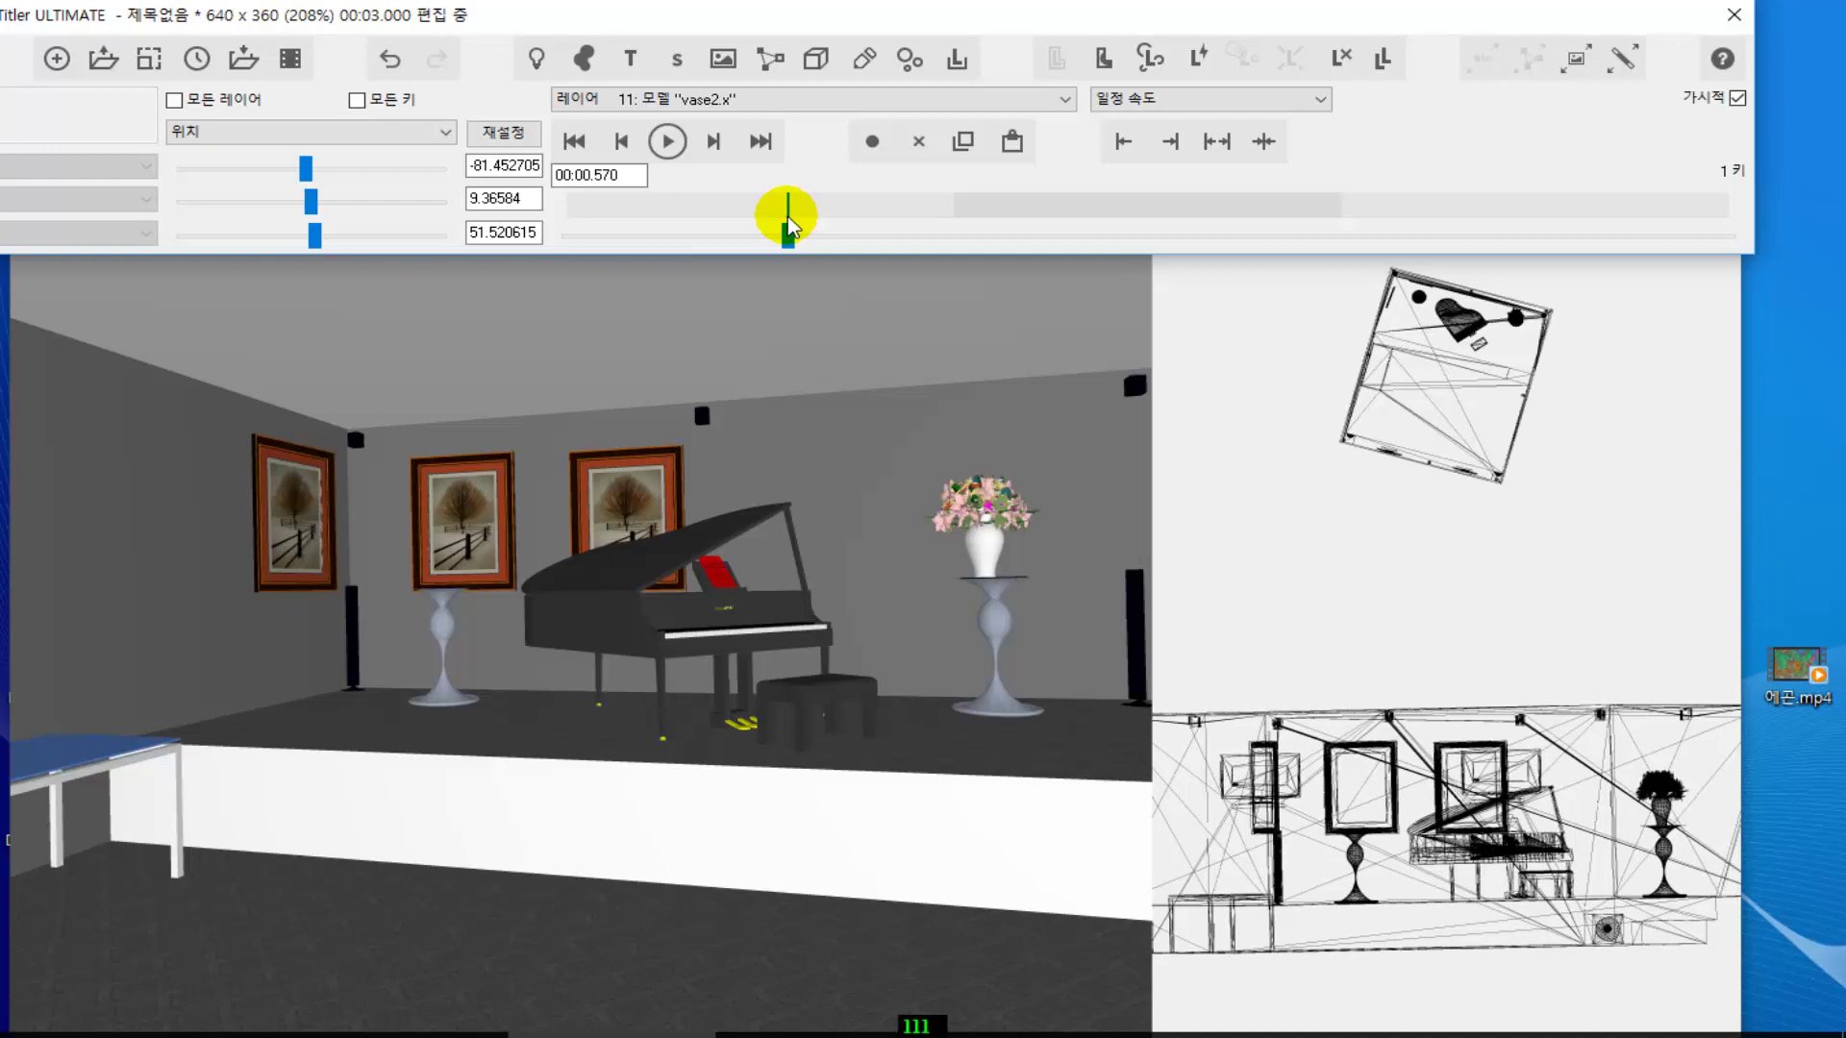
left_click_drag(787, 216, 793, 216)
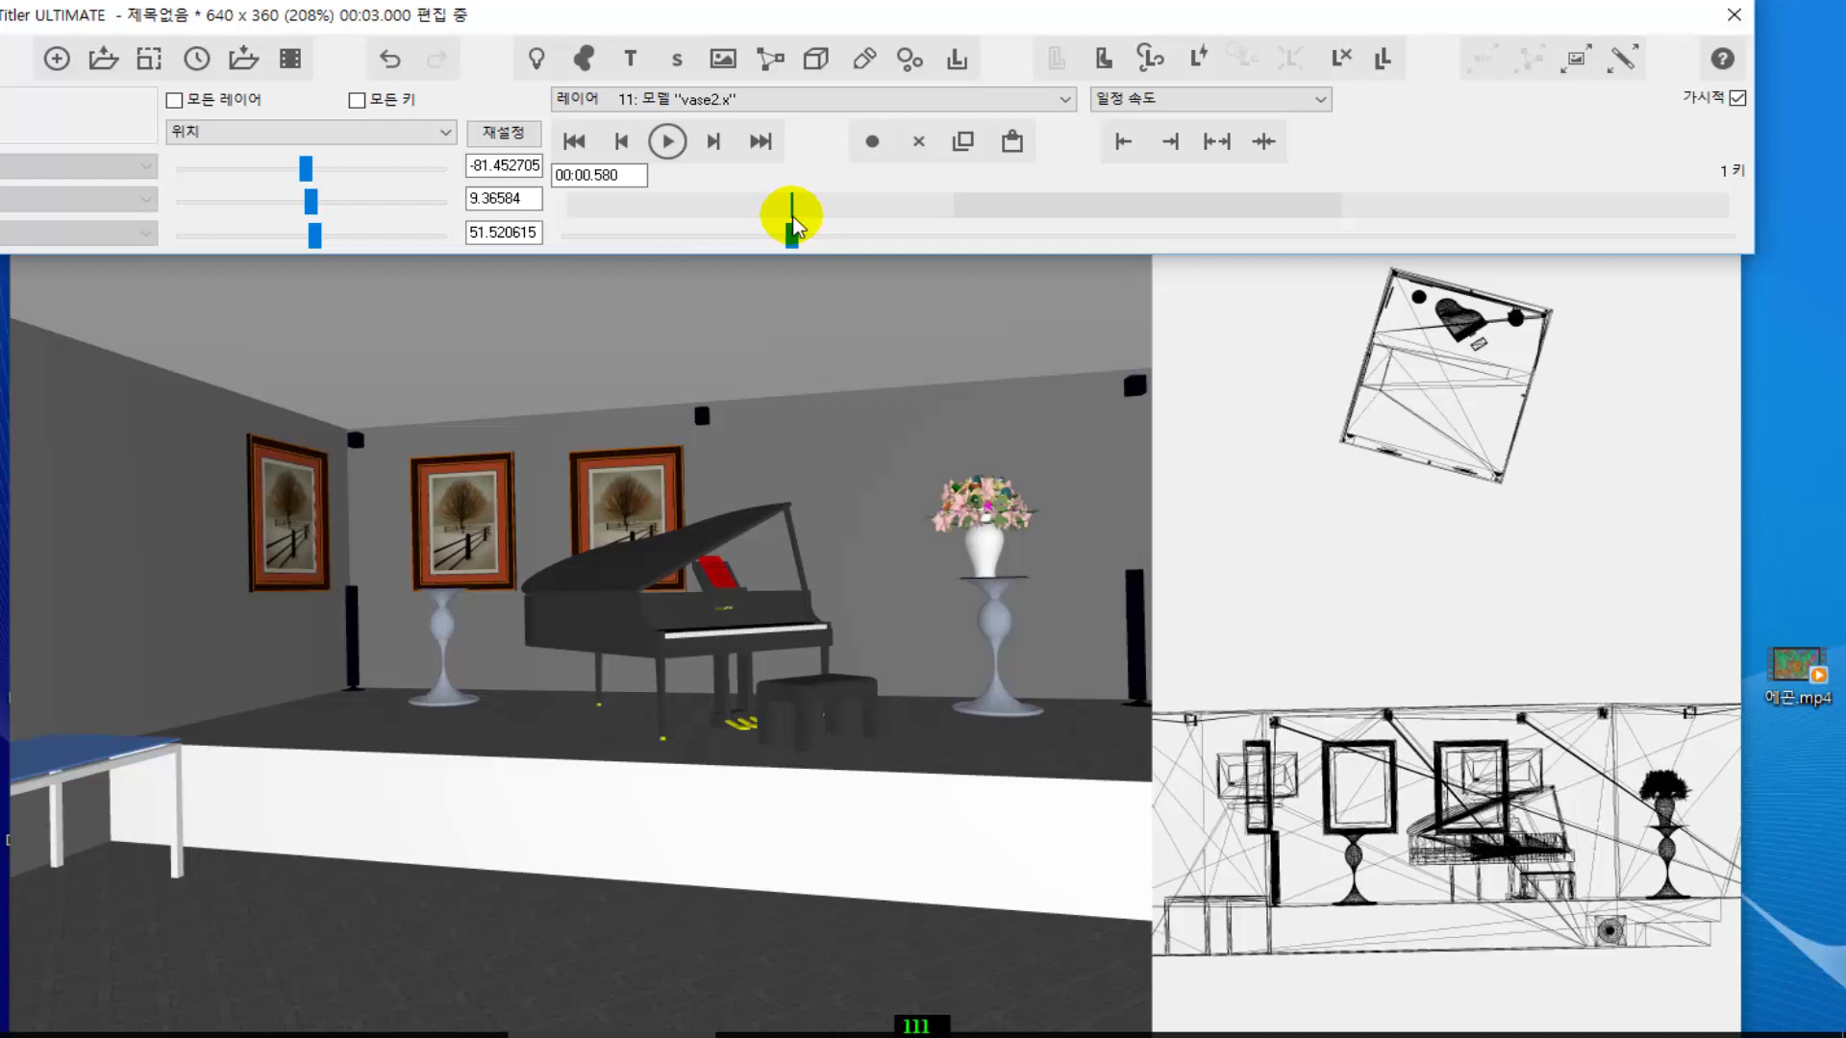
left_click_drag(793, 222, 792, 221)
- Select container layer 05 and bring the current time back to 00:00.000
left_click(1061, 99)
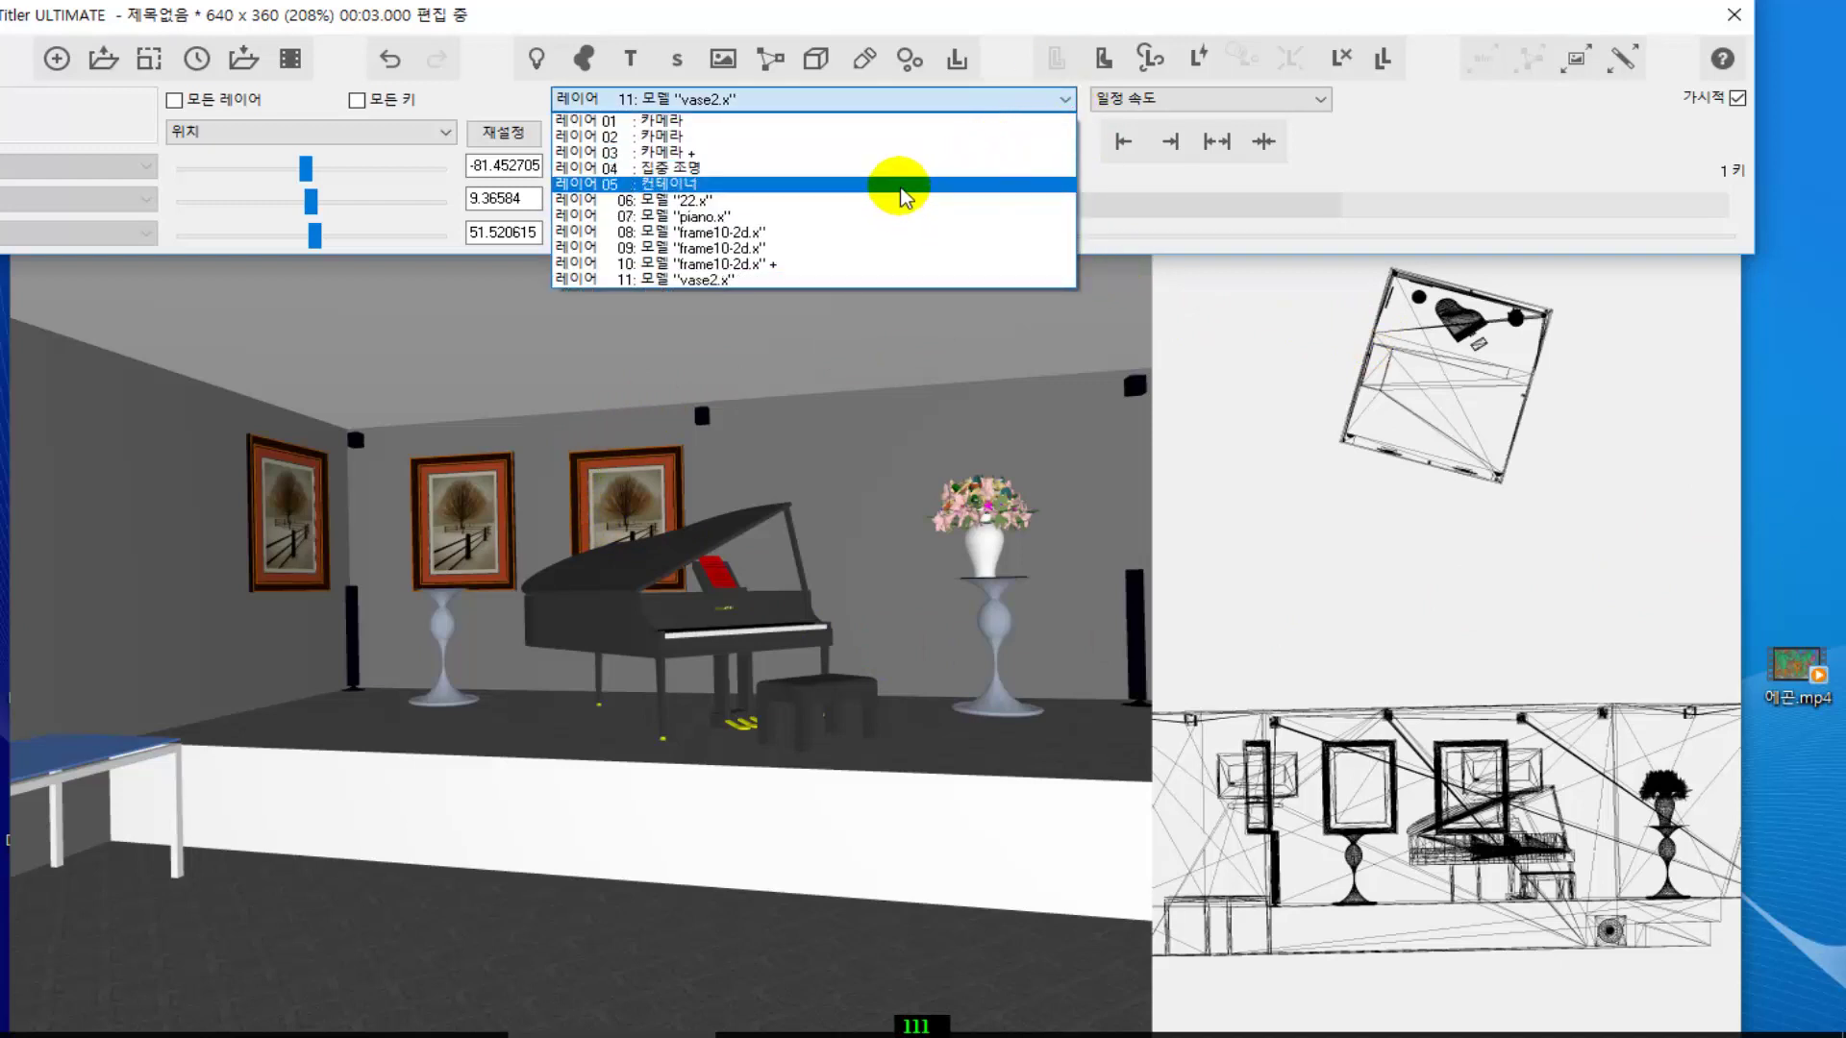
left_click(900, 184)
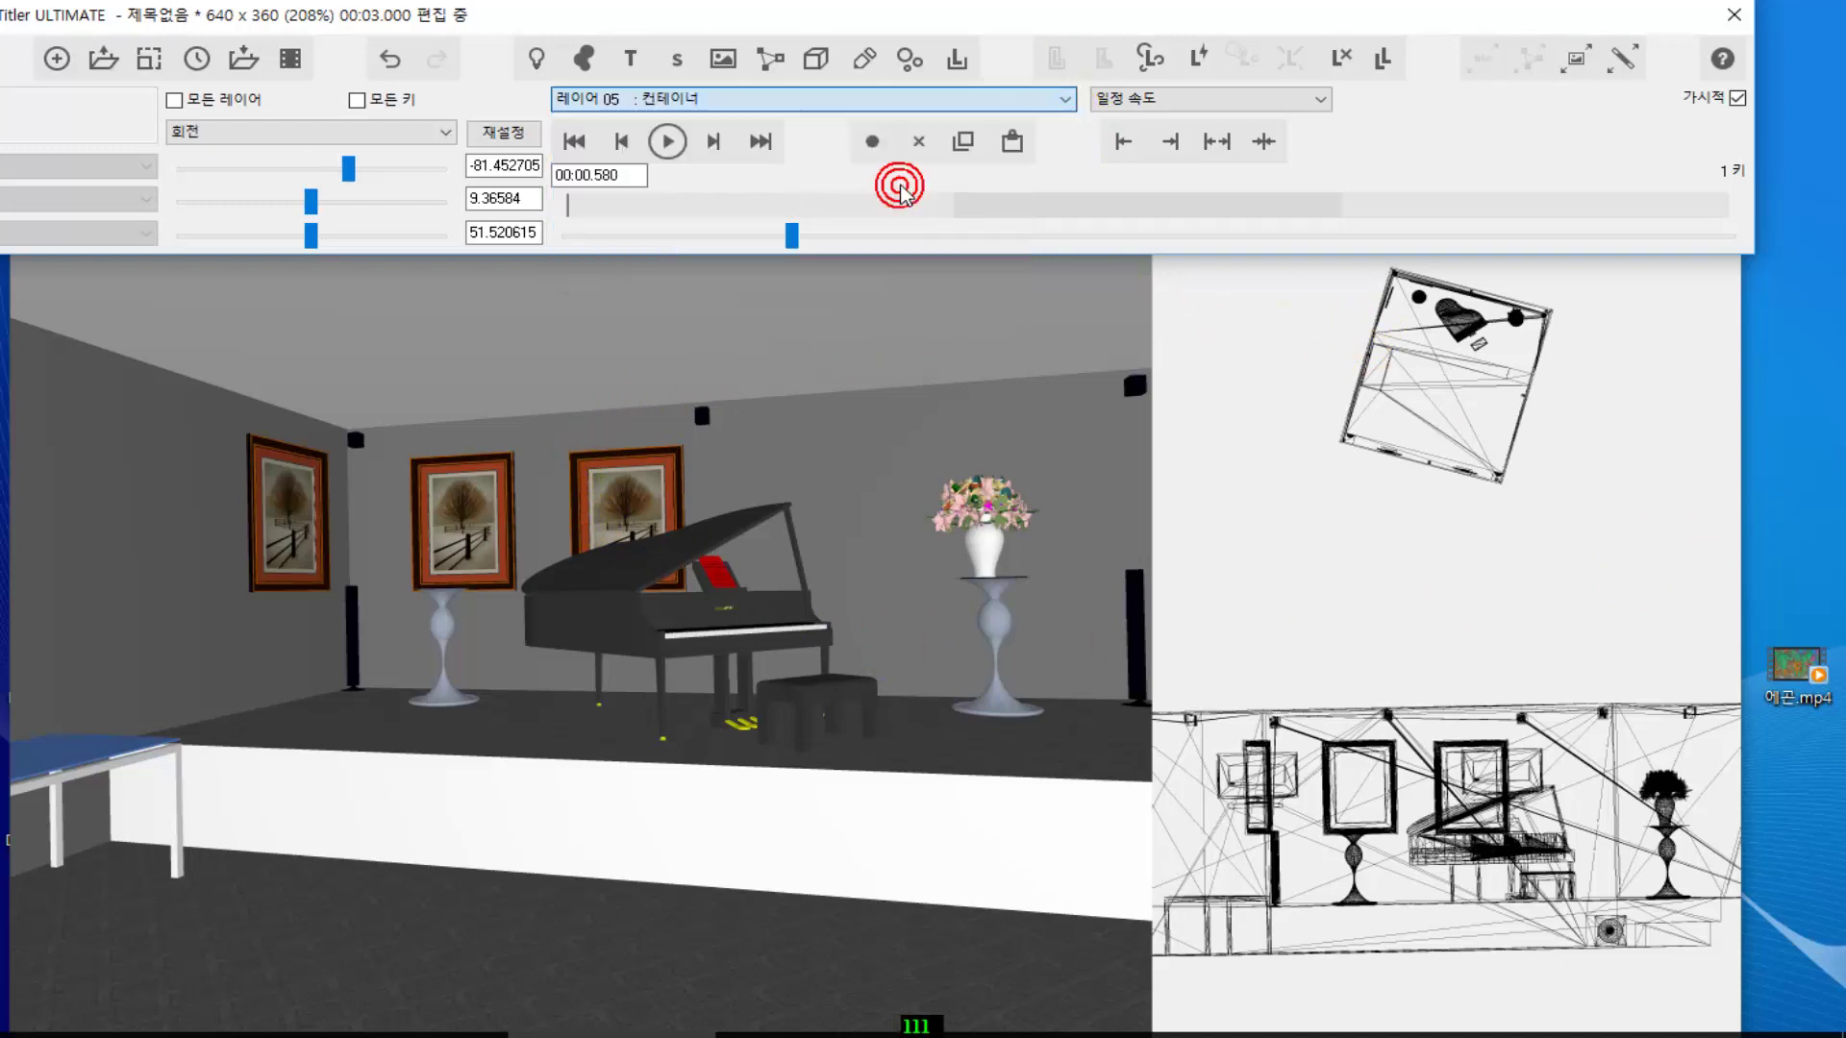
left_click(790, 234)
left_click_drag(790, 233, 563, 256)
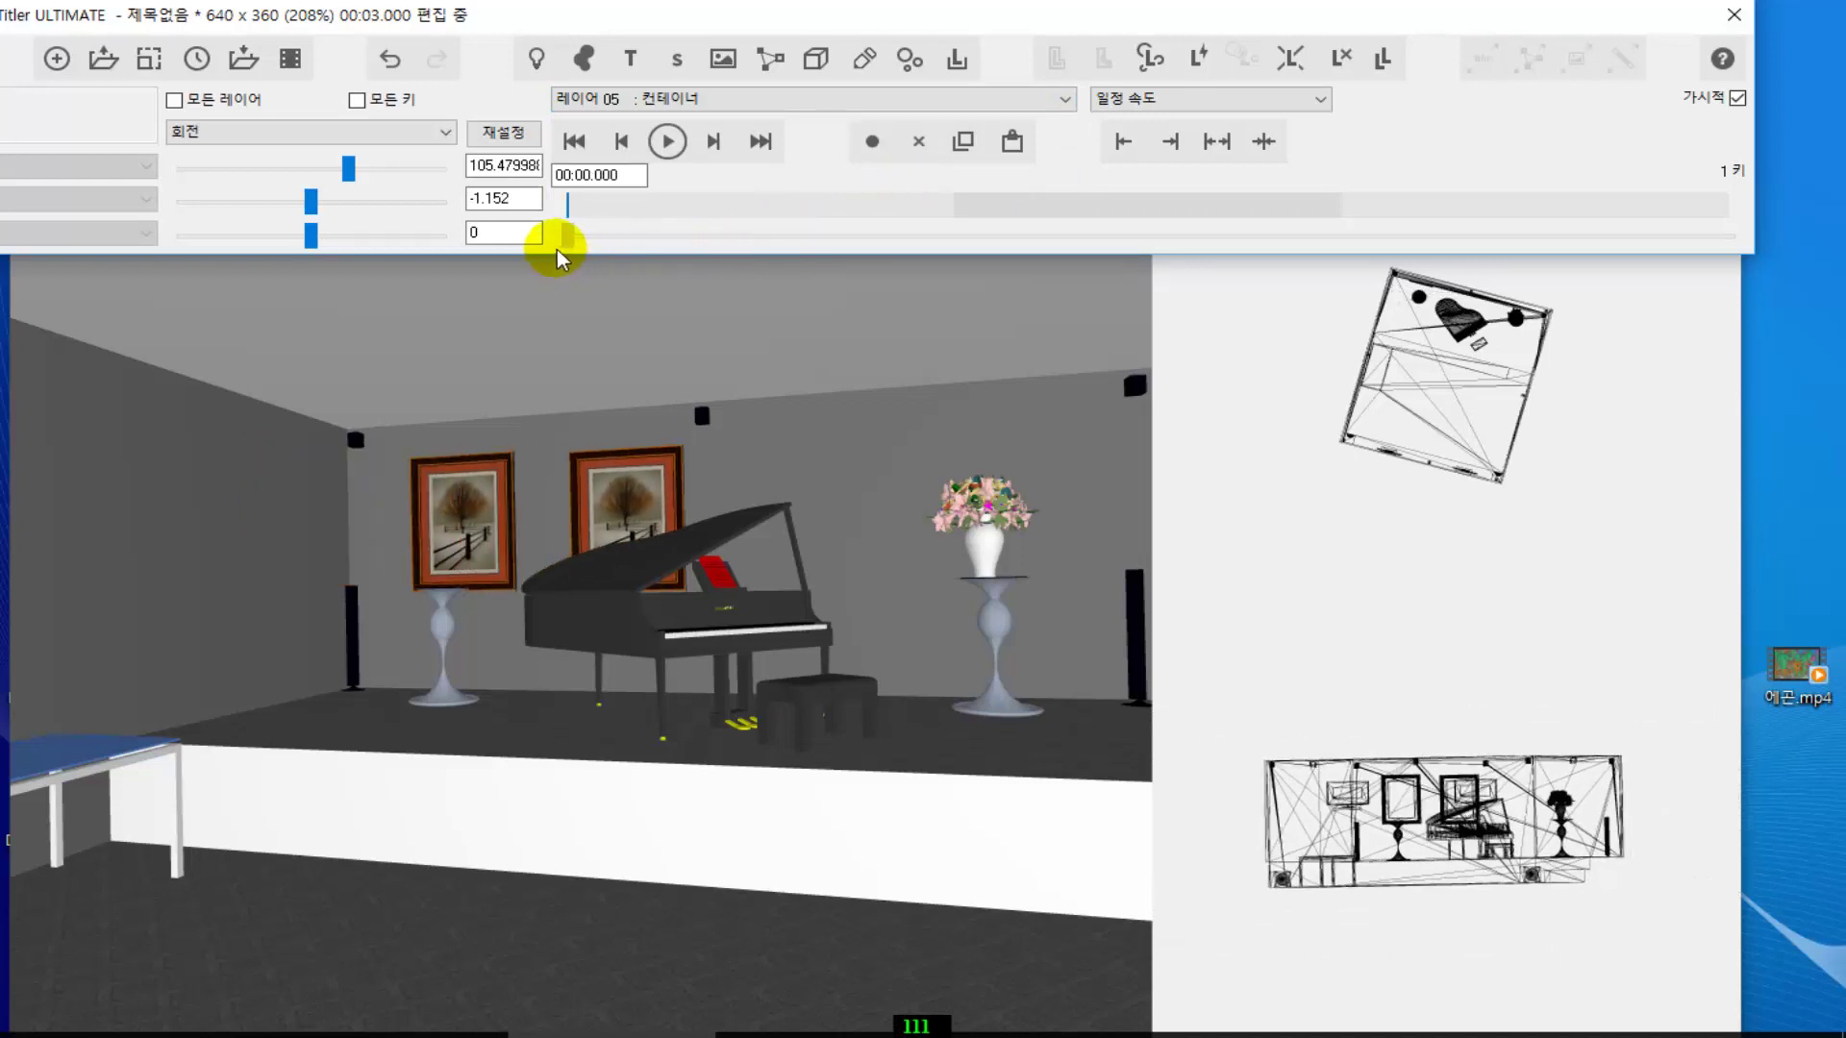
- Delete the key at 00:00.000 from frame10-2d.x layer 10 and move its remaining key to about 00:00.010
left_click(1063, 100)
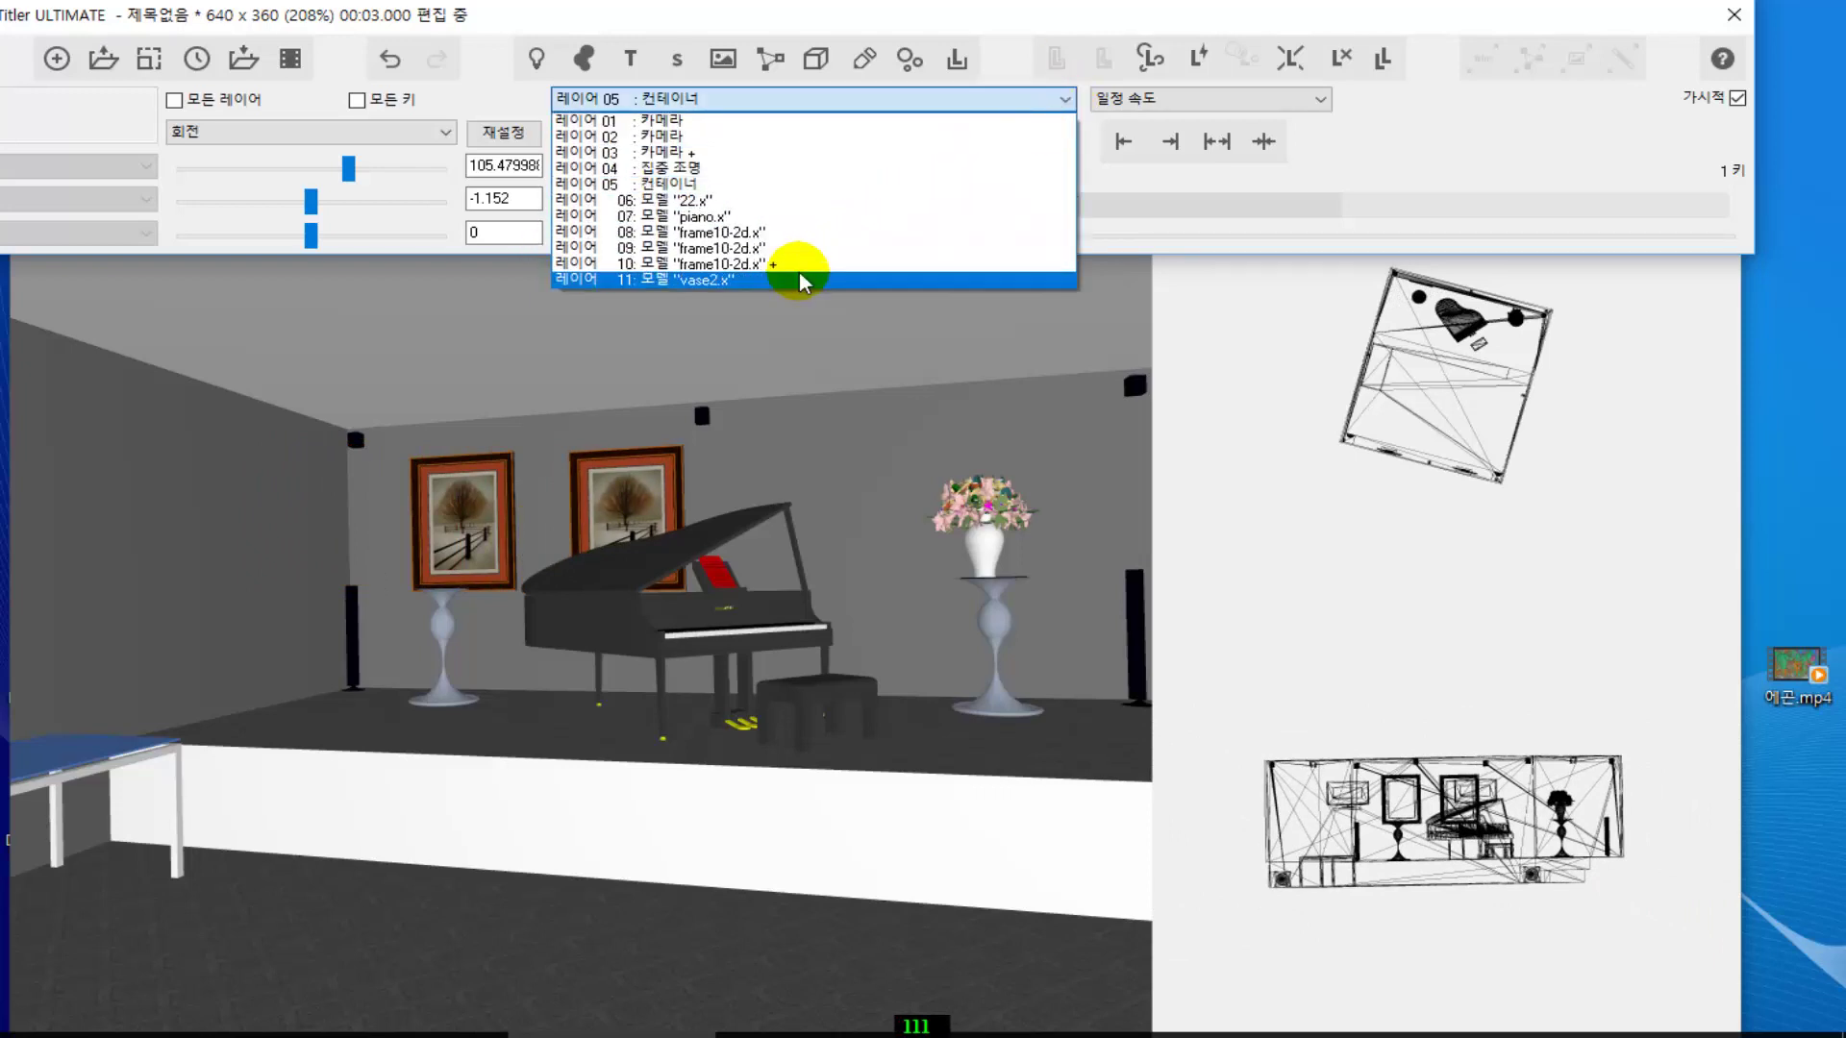
left_click(795, 264)
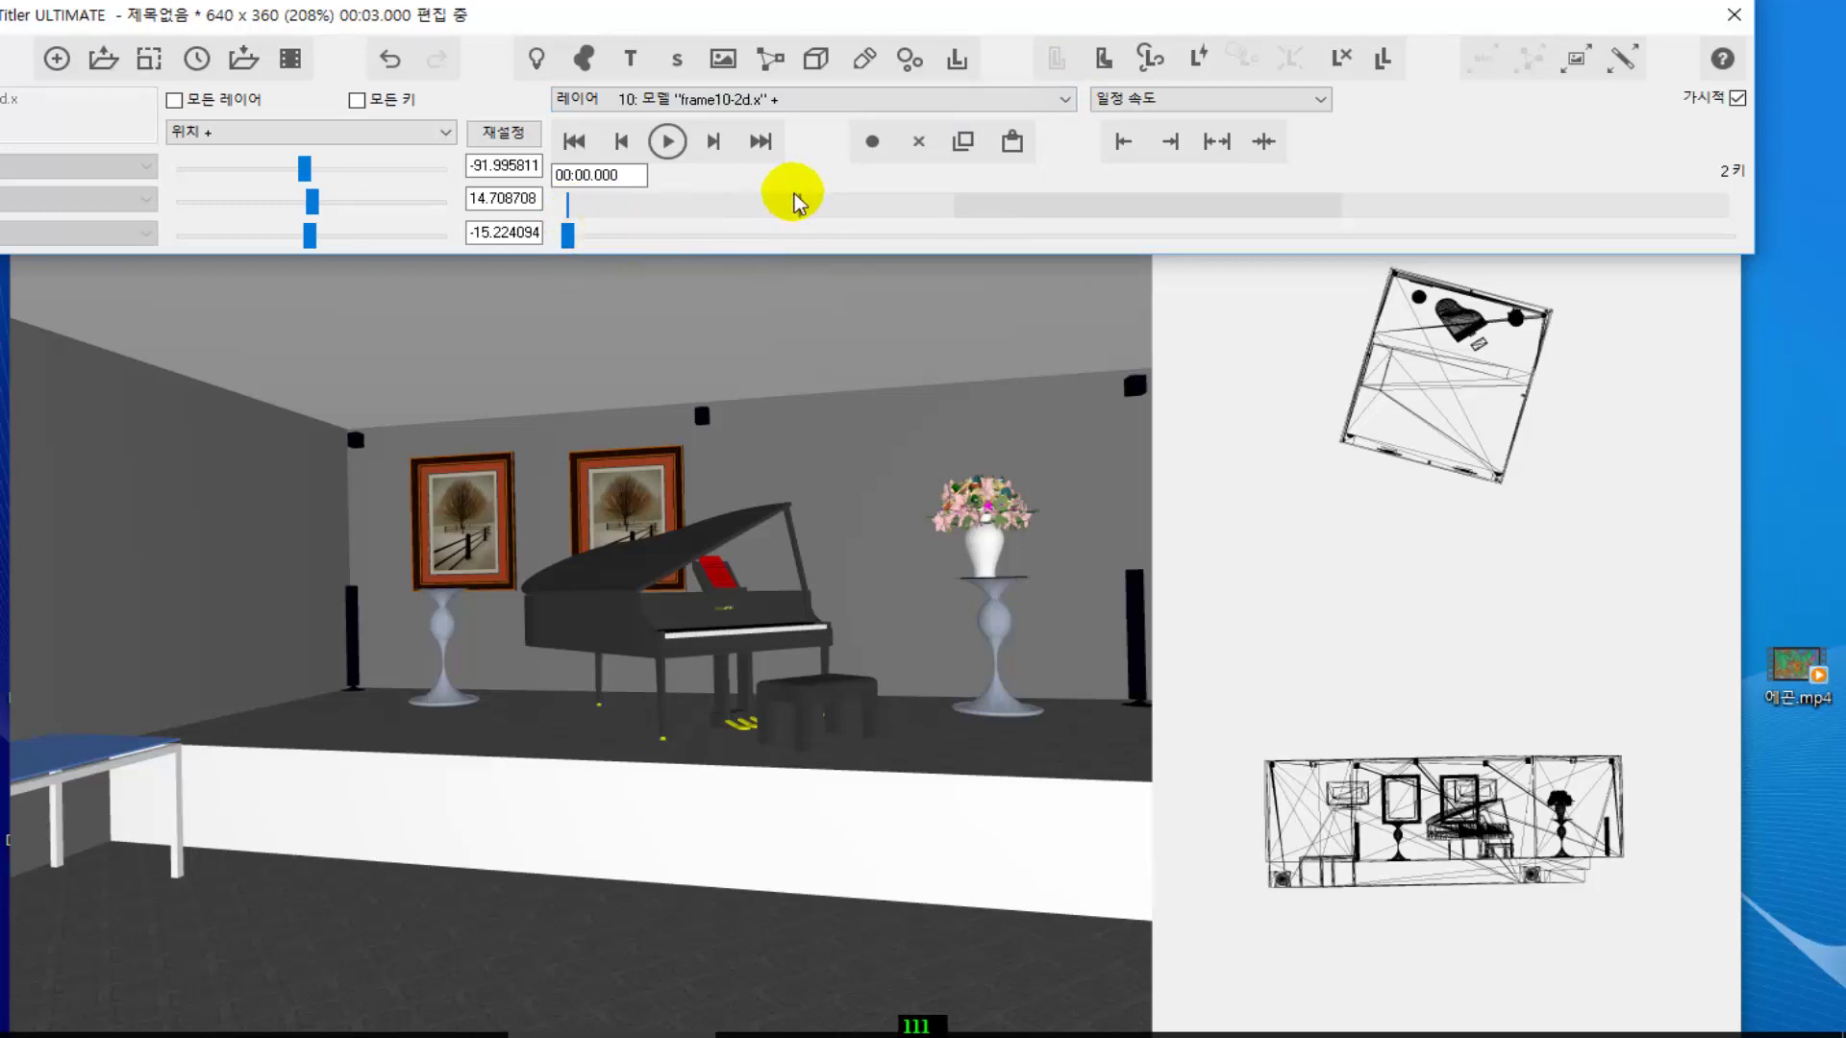
left_click_drag(802, 204, 734, 207)
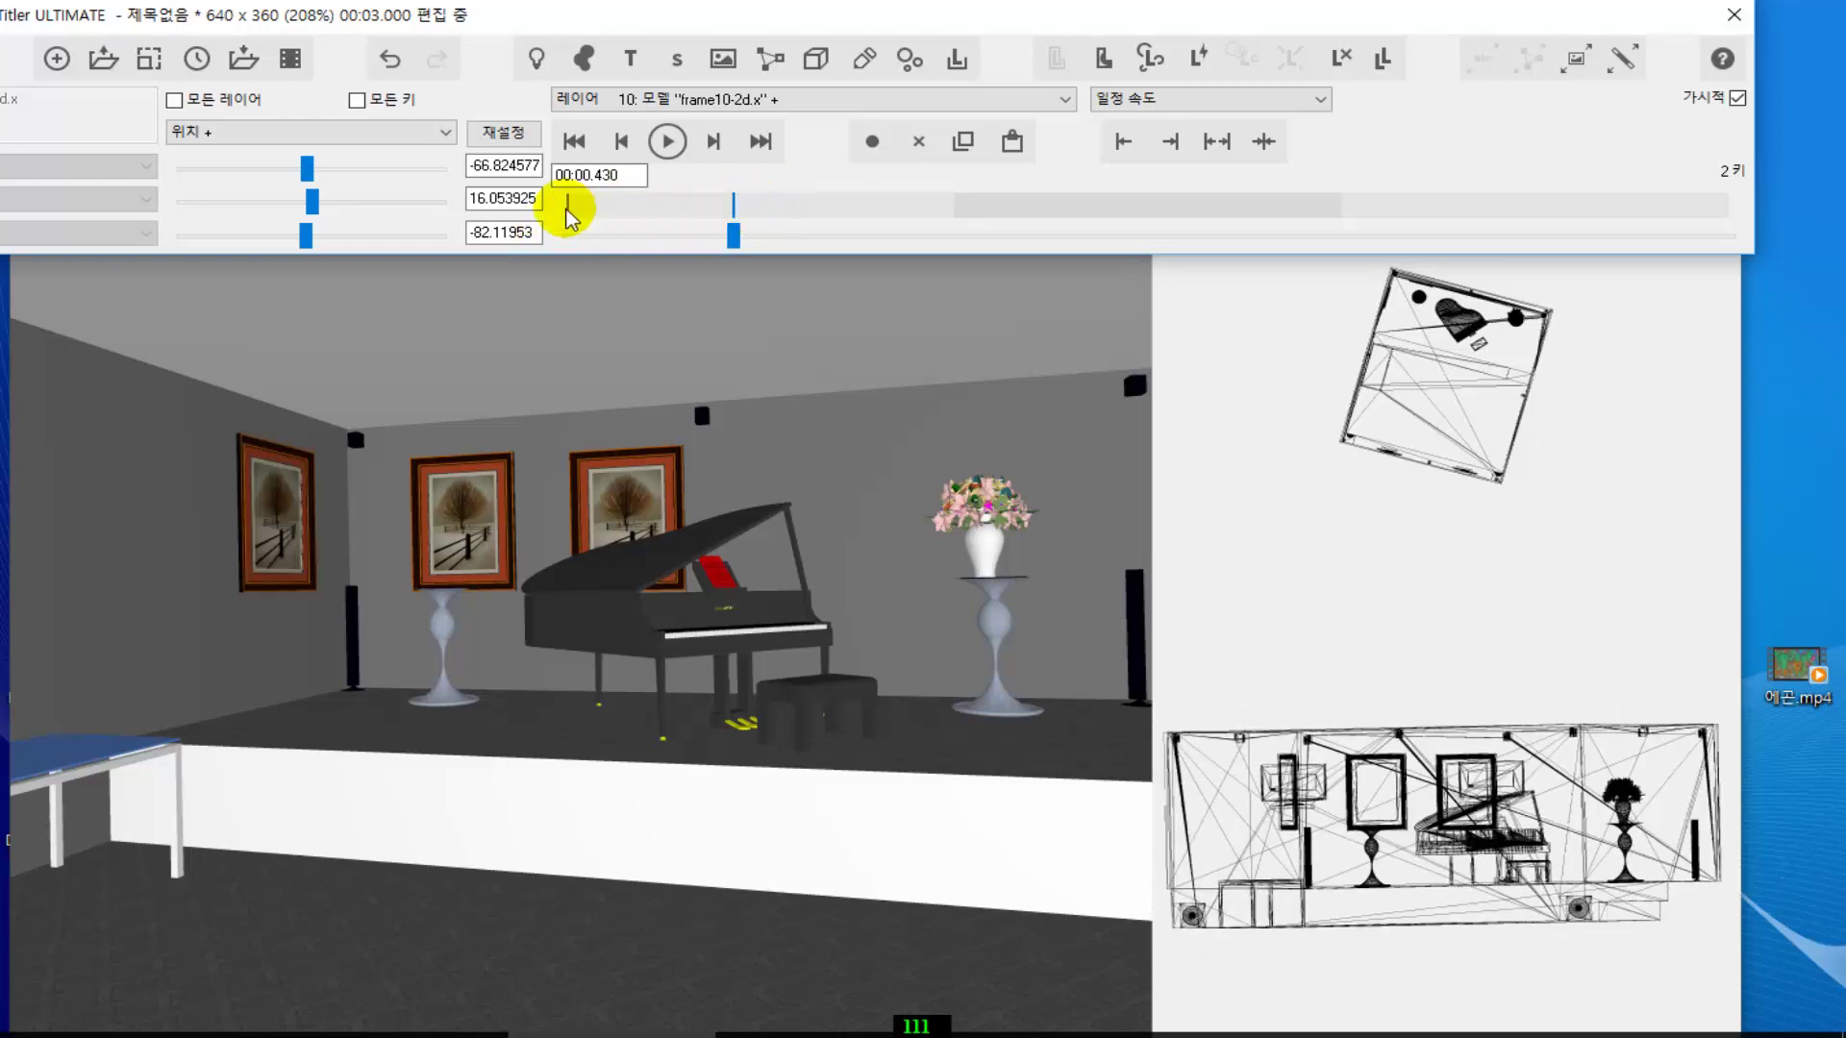
left_click(567, 207)
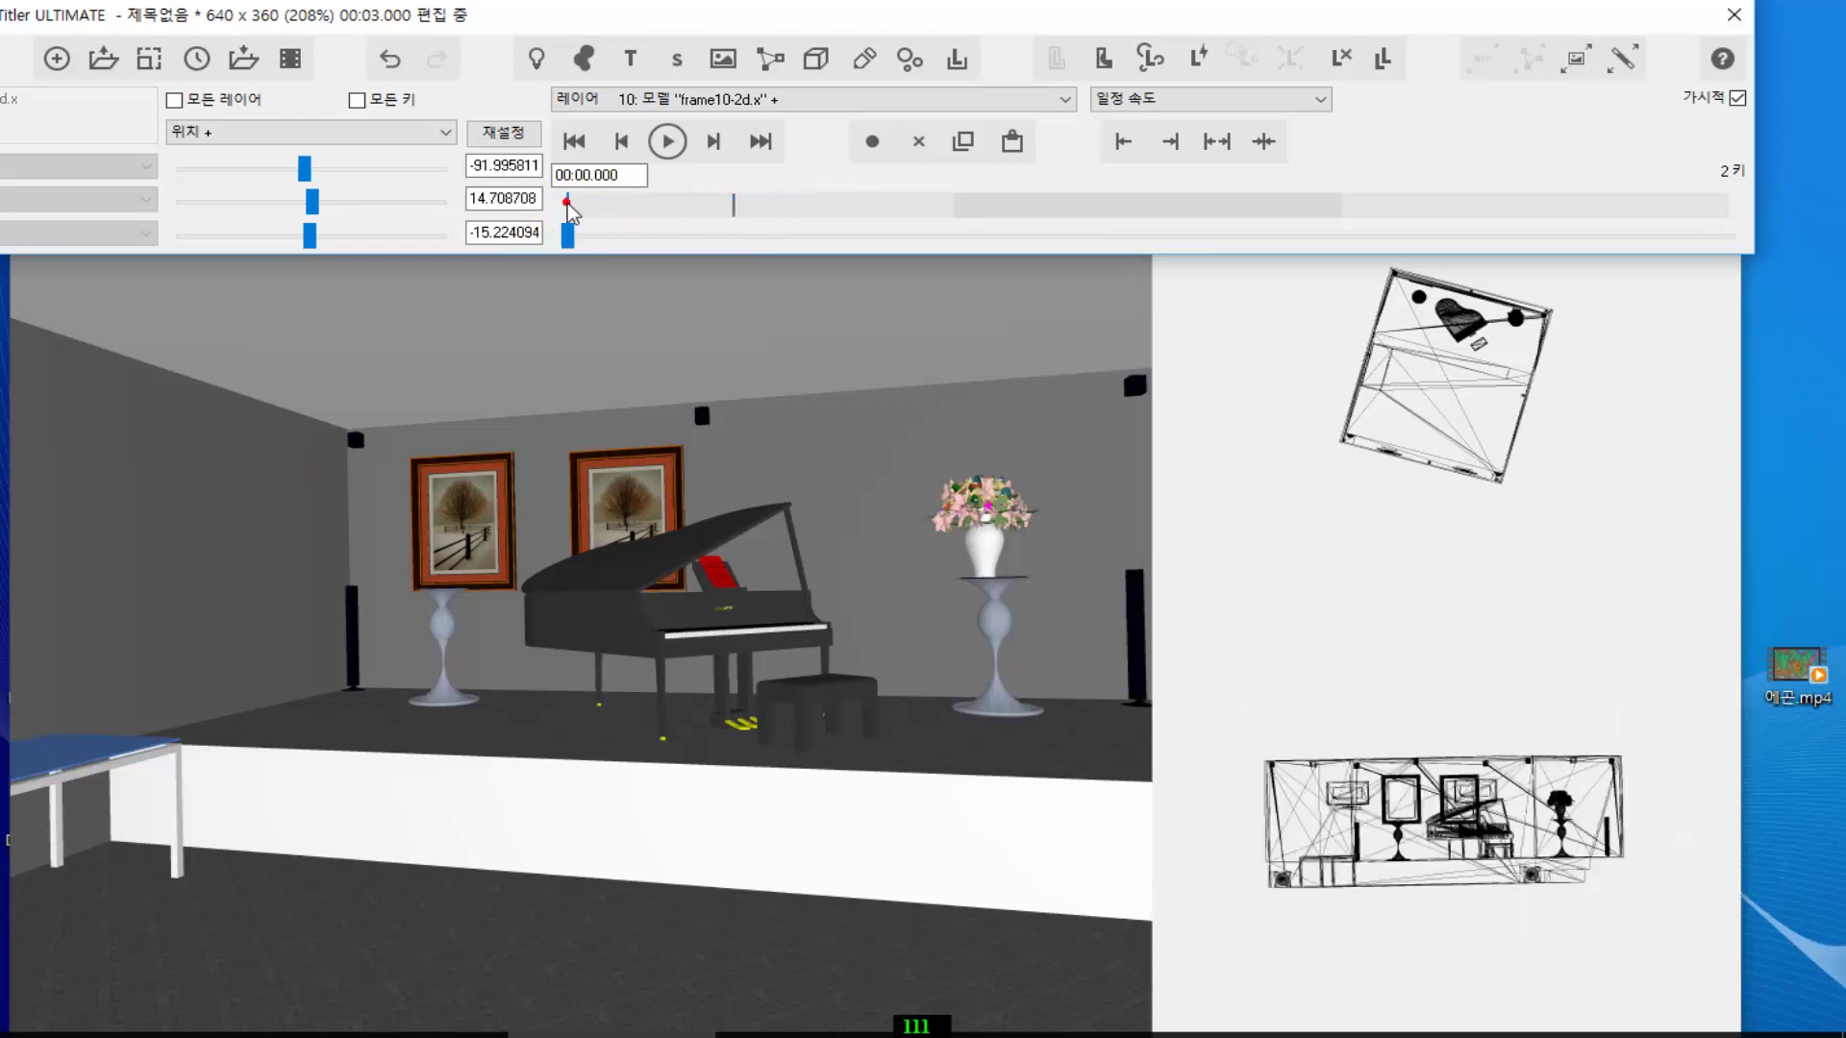
left_click(919, 143)
left_click(737, 206)
left_click_drag(736, 214, 554, 233)
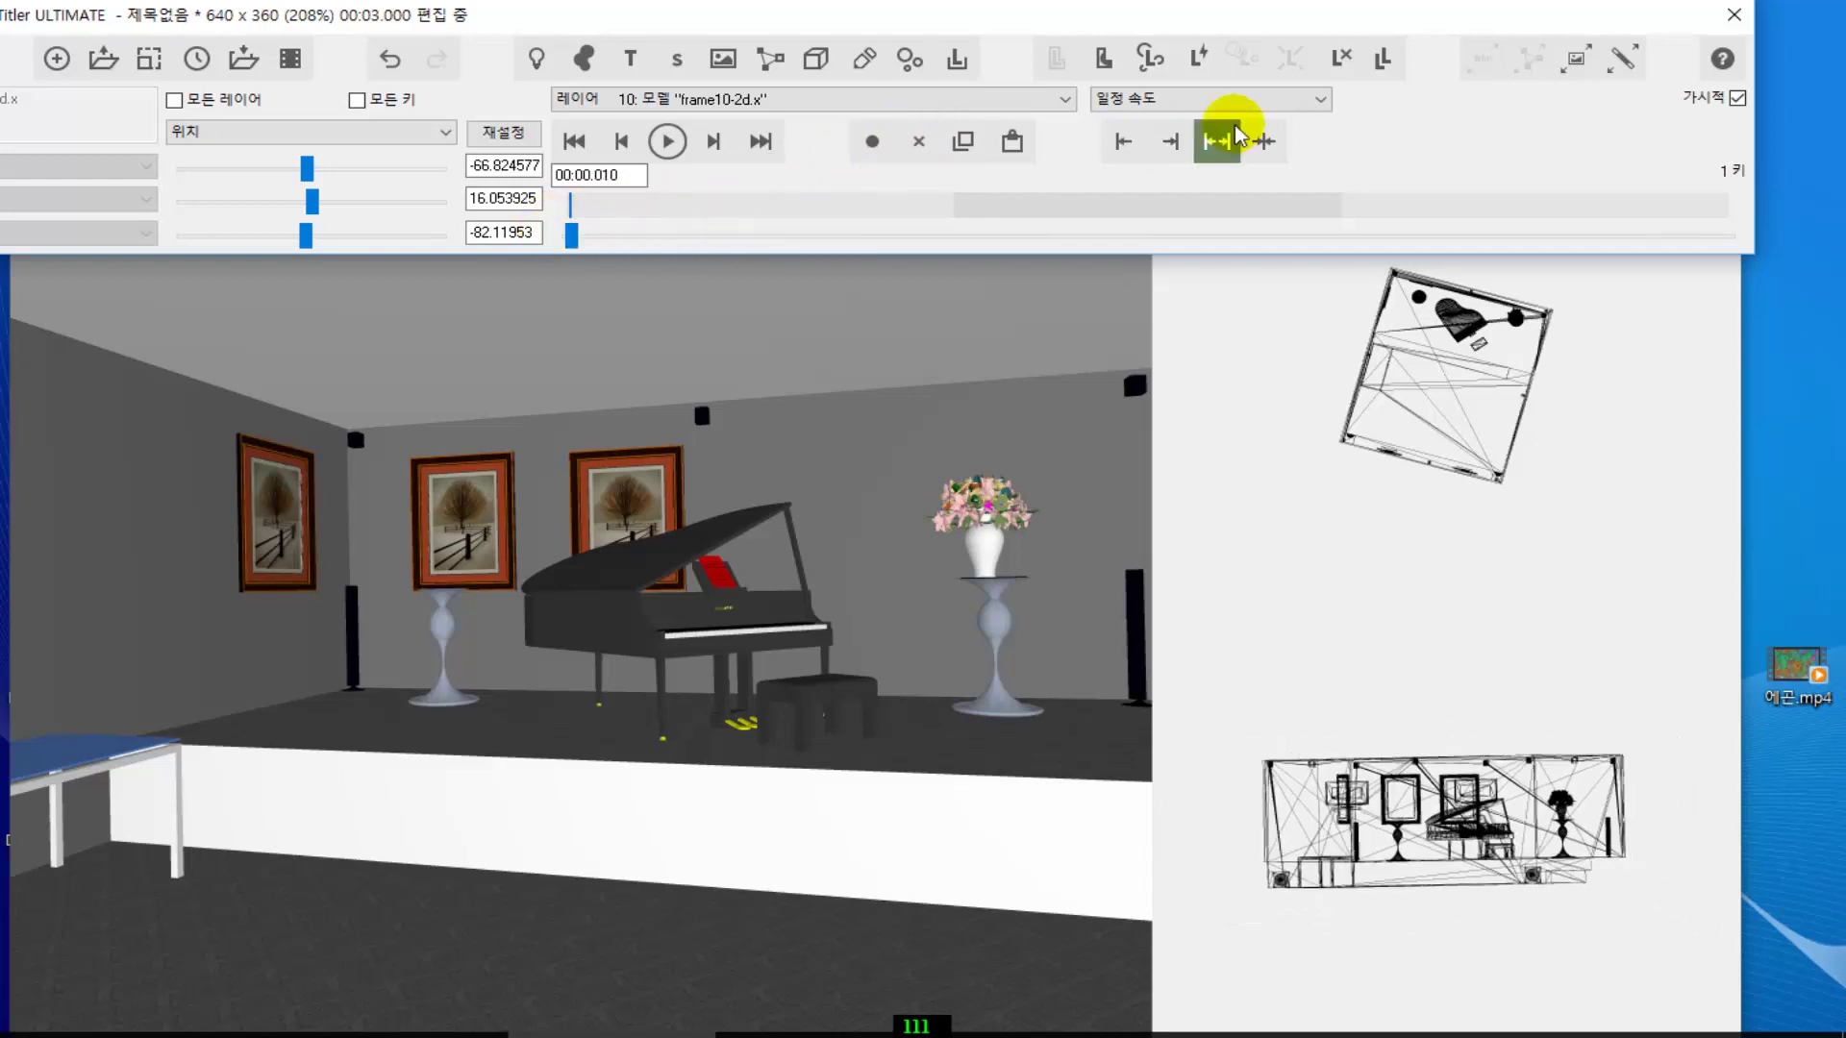
- Select container layer 05, scrub the timeline to preview its motion and return the current time to 00:00.000
left_click(1062, 100)
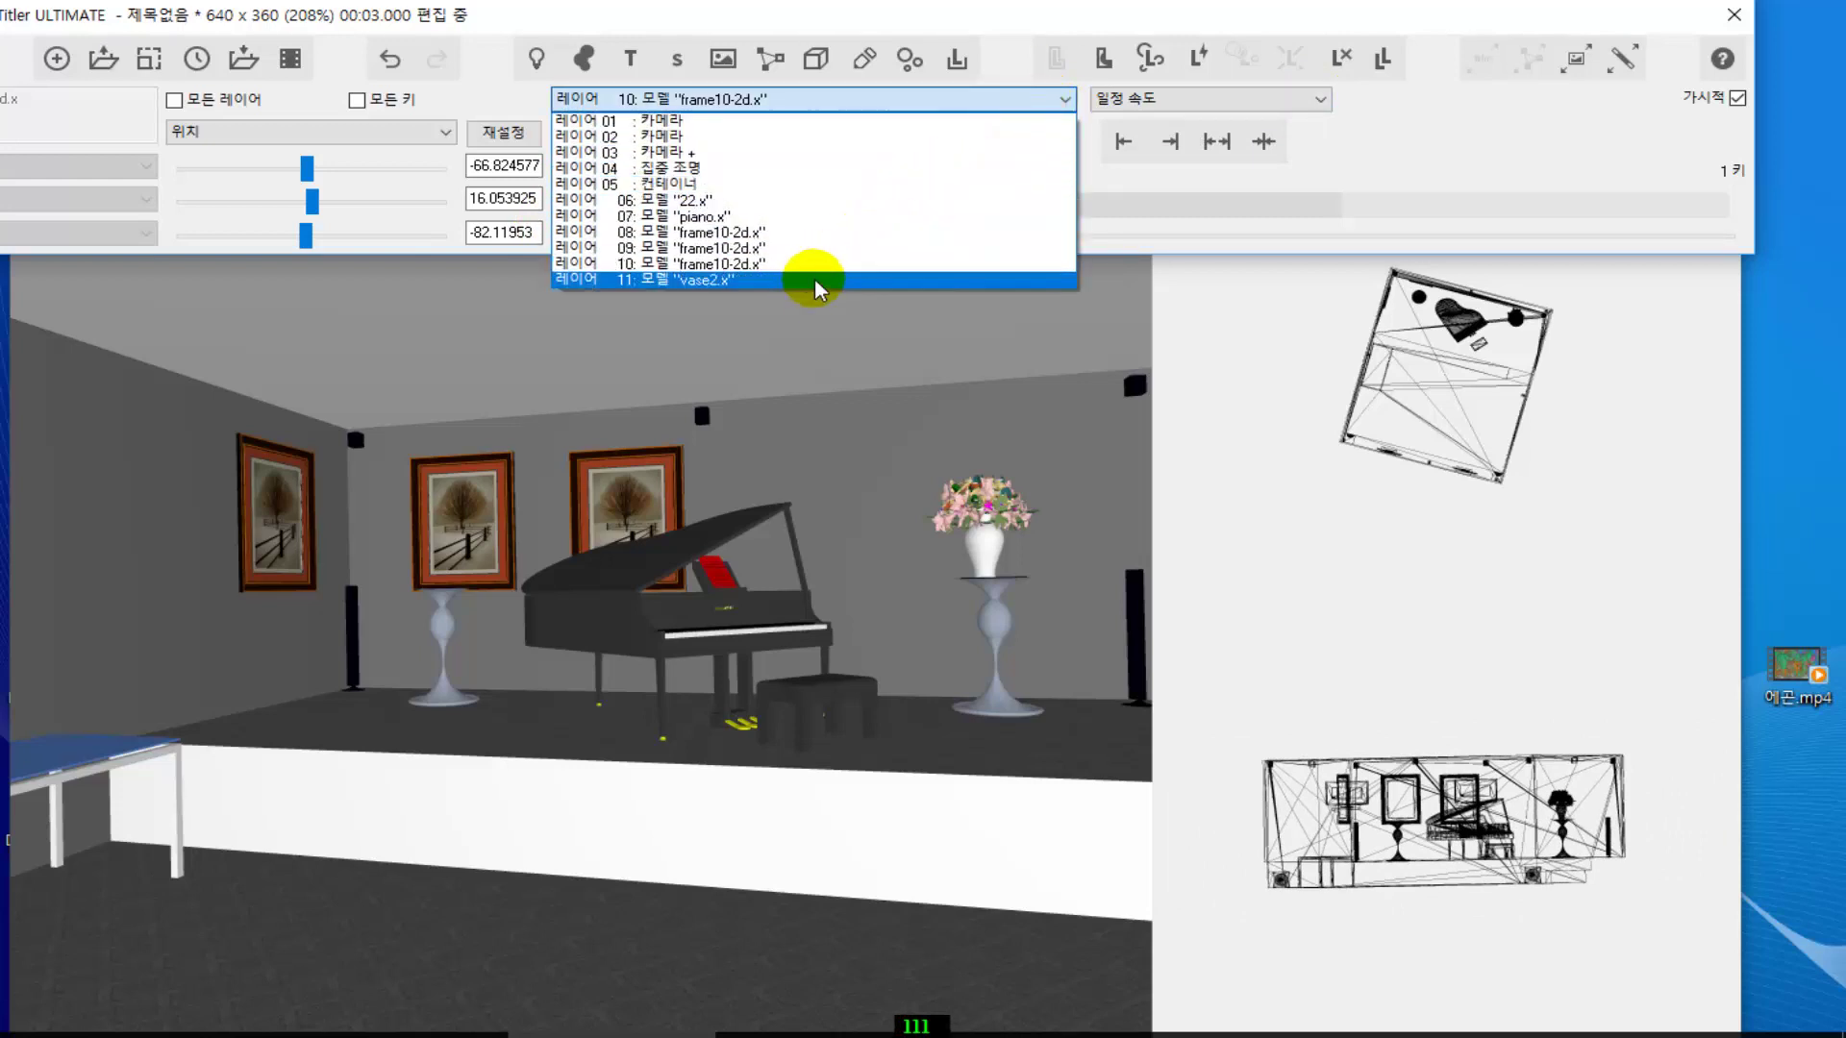
left_click(784, 184)
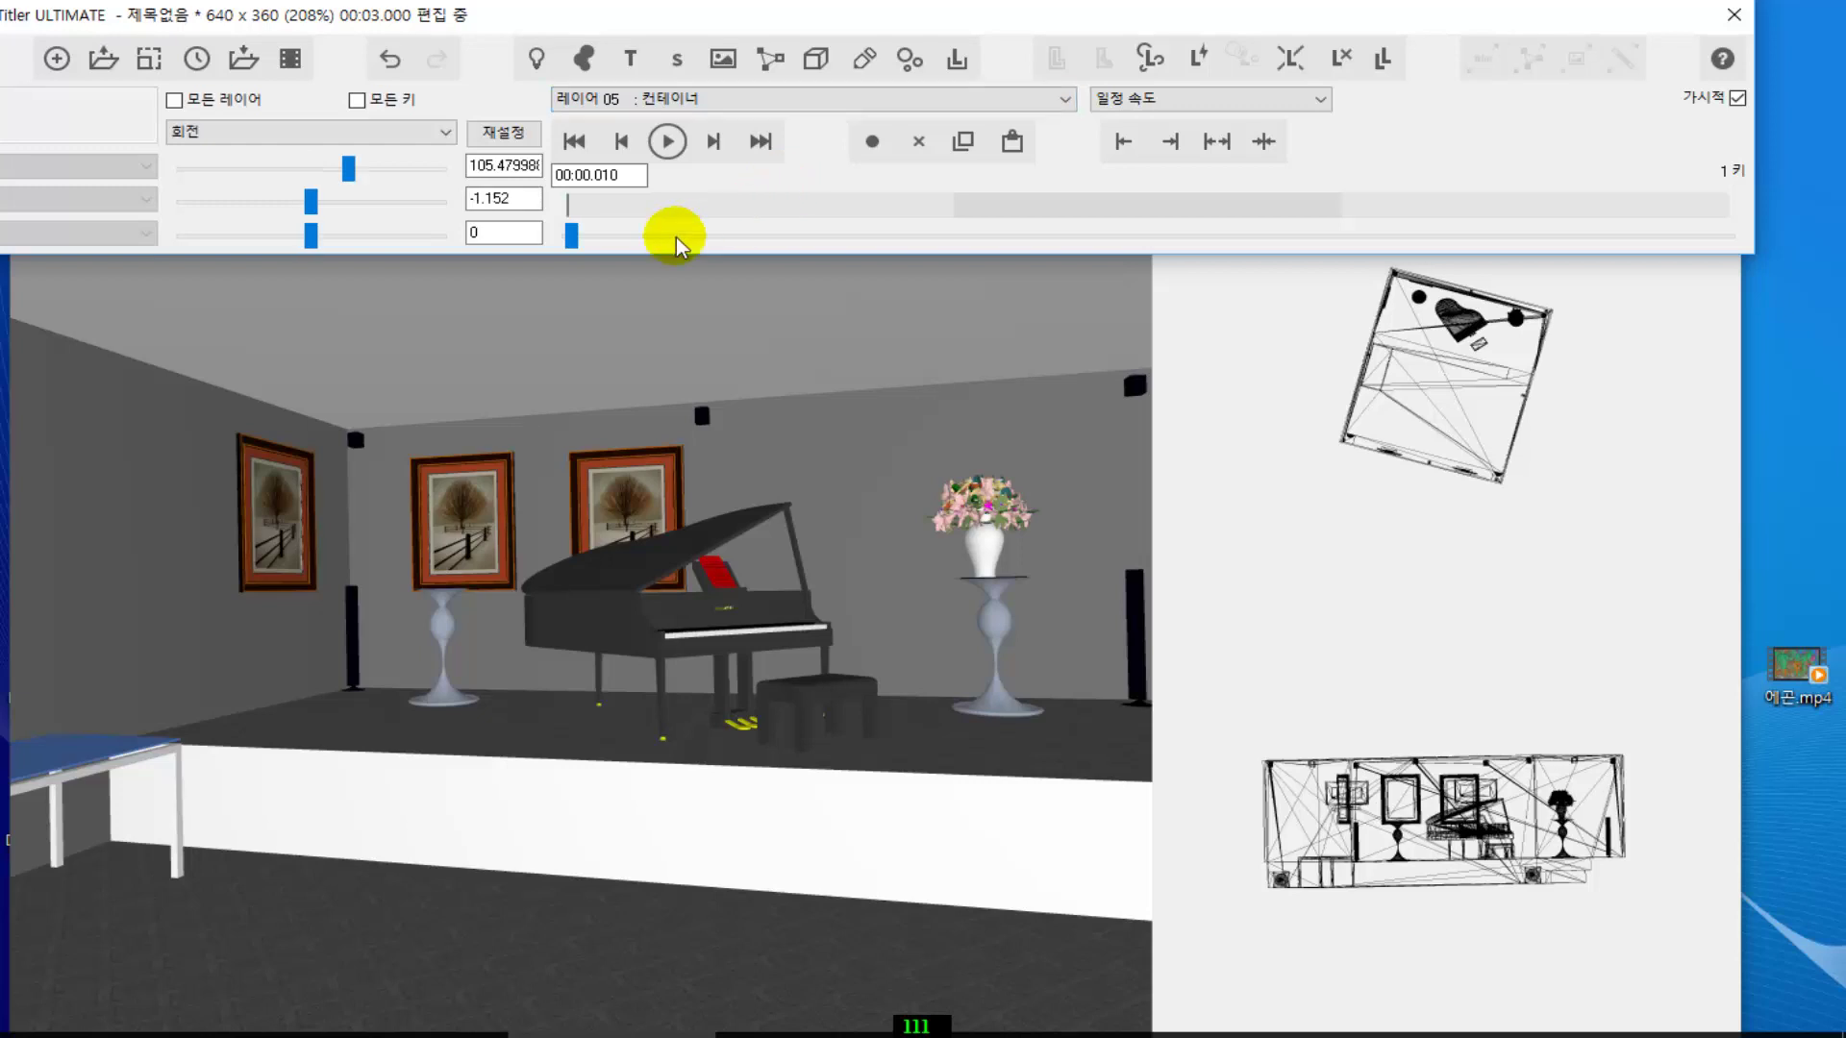
left_click(572, 236)
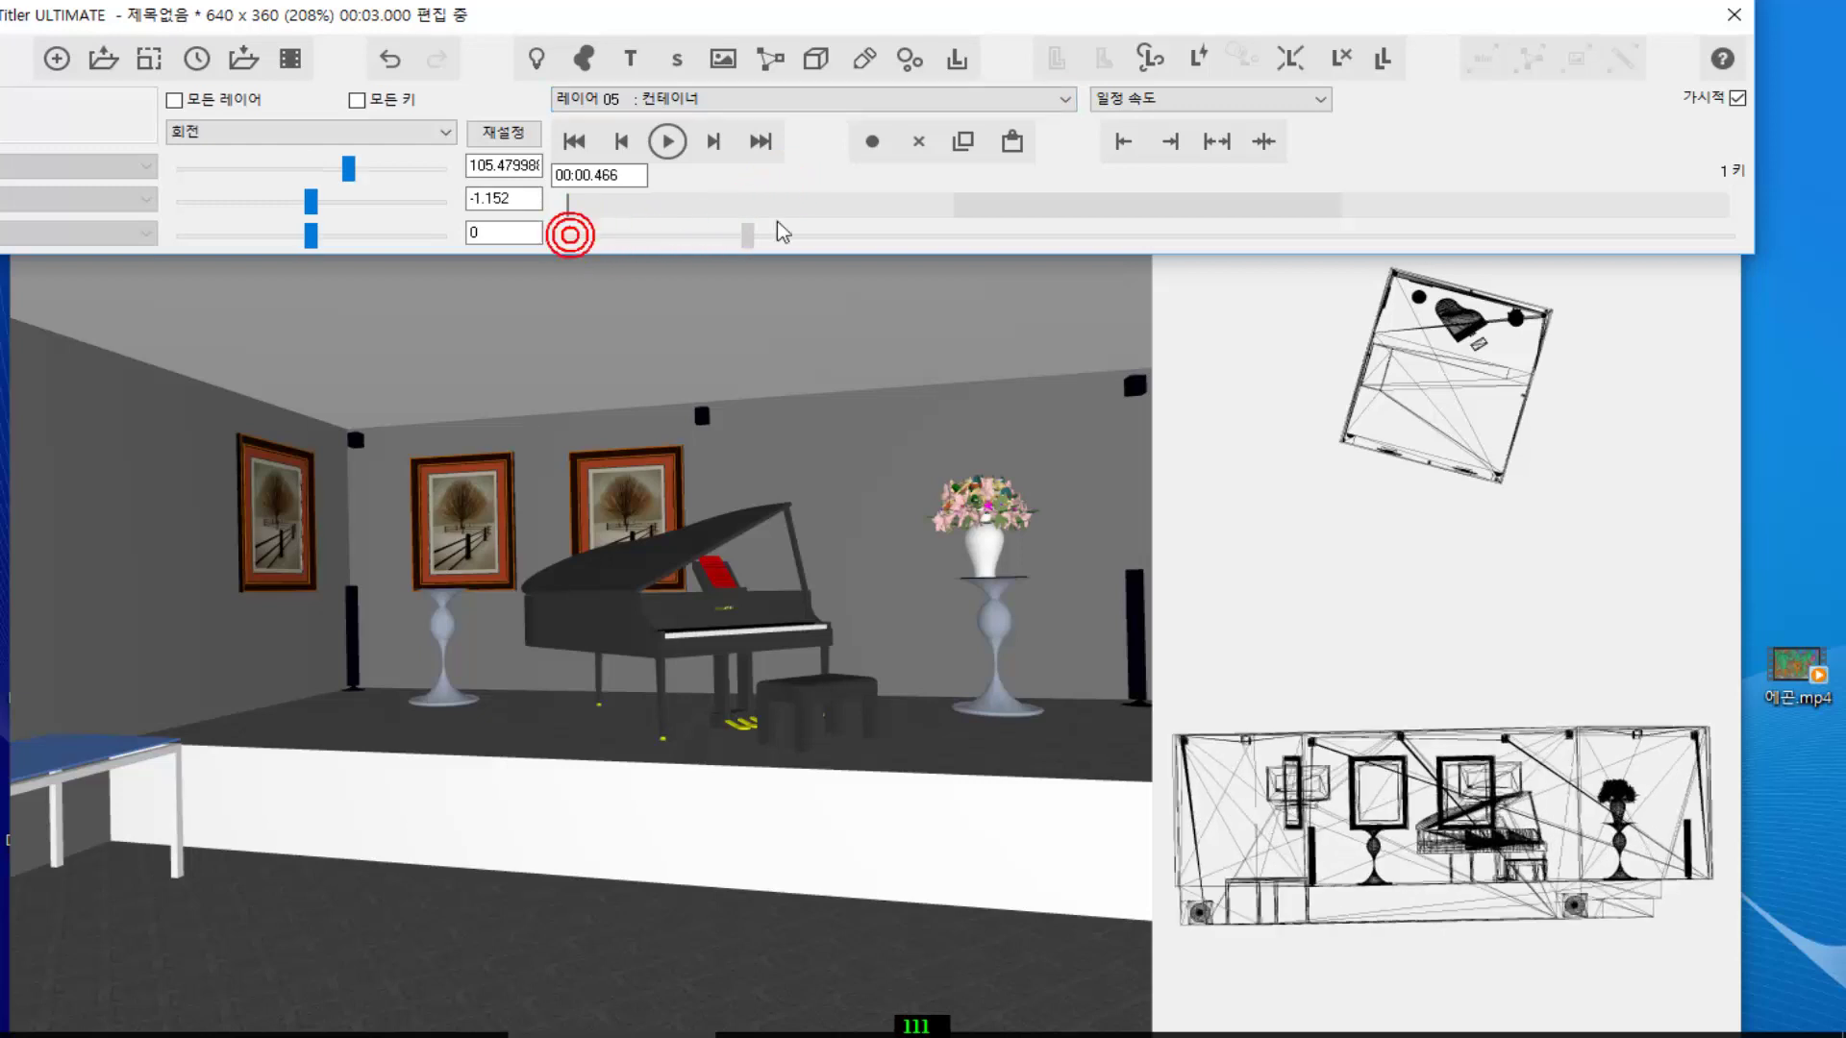
mouse_move(587, 234)
left_mouse_down()
mouse_move(1034, 235)
mouse_move(824, 227)
mouse_move(498, 259)
mouse_move(914, 250)
mouse_move(554, 242)
left_mouse_up()
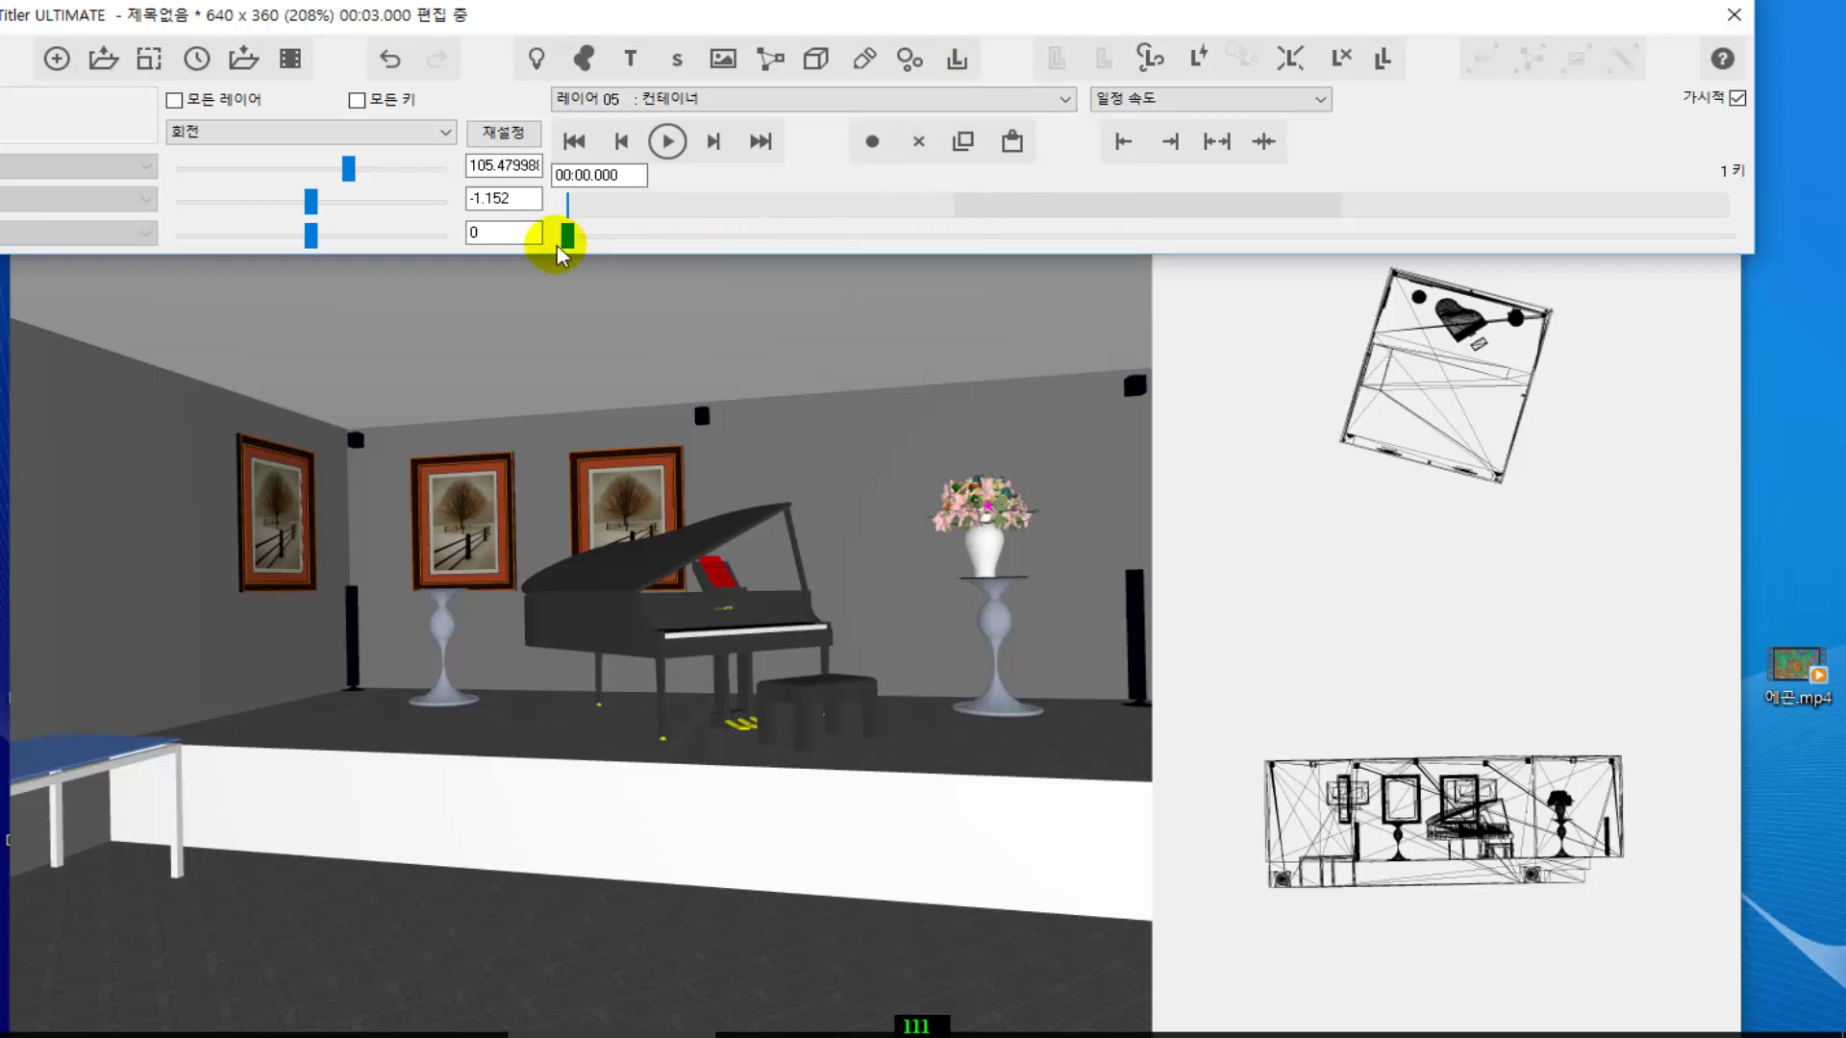
mouse_move(559, 250)
left_mouse_down()
mouse_move(844, 240)
mouse_move(547, 238)
mouse_move(733, 259)
mouse_move(560, 235)
left_mouse_up()
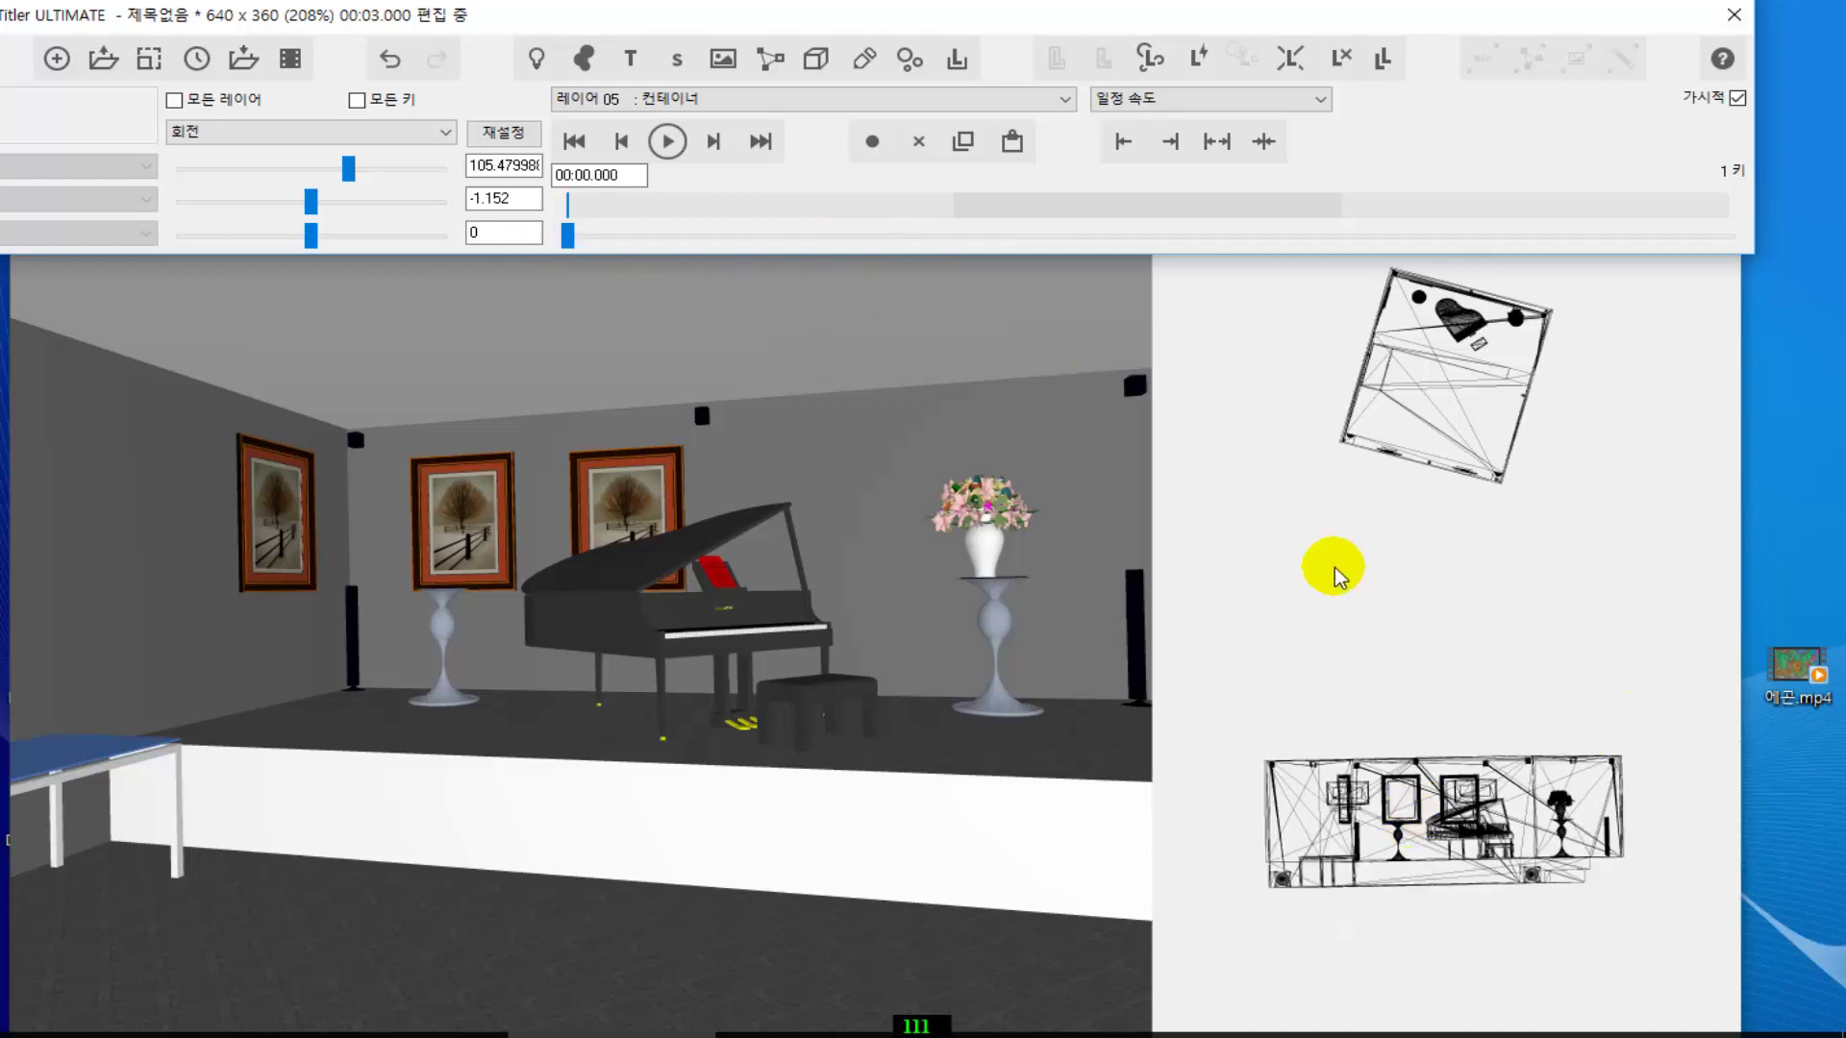
- Inspect camera layers 02 and 03, checking layer 03's second key on the timeline before returning to 00:00.000
left_click(1064, 98)
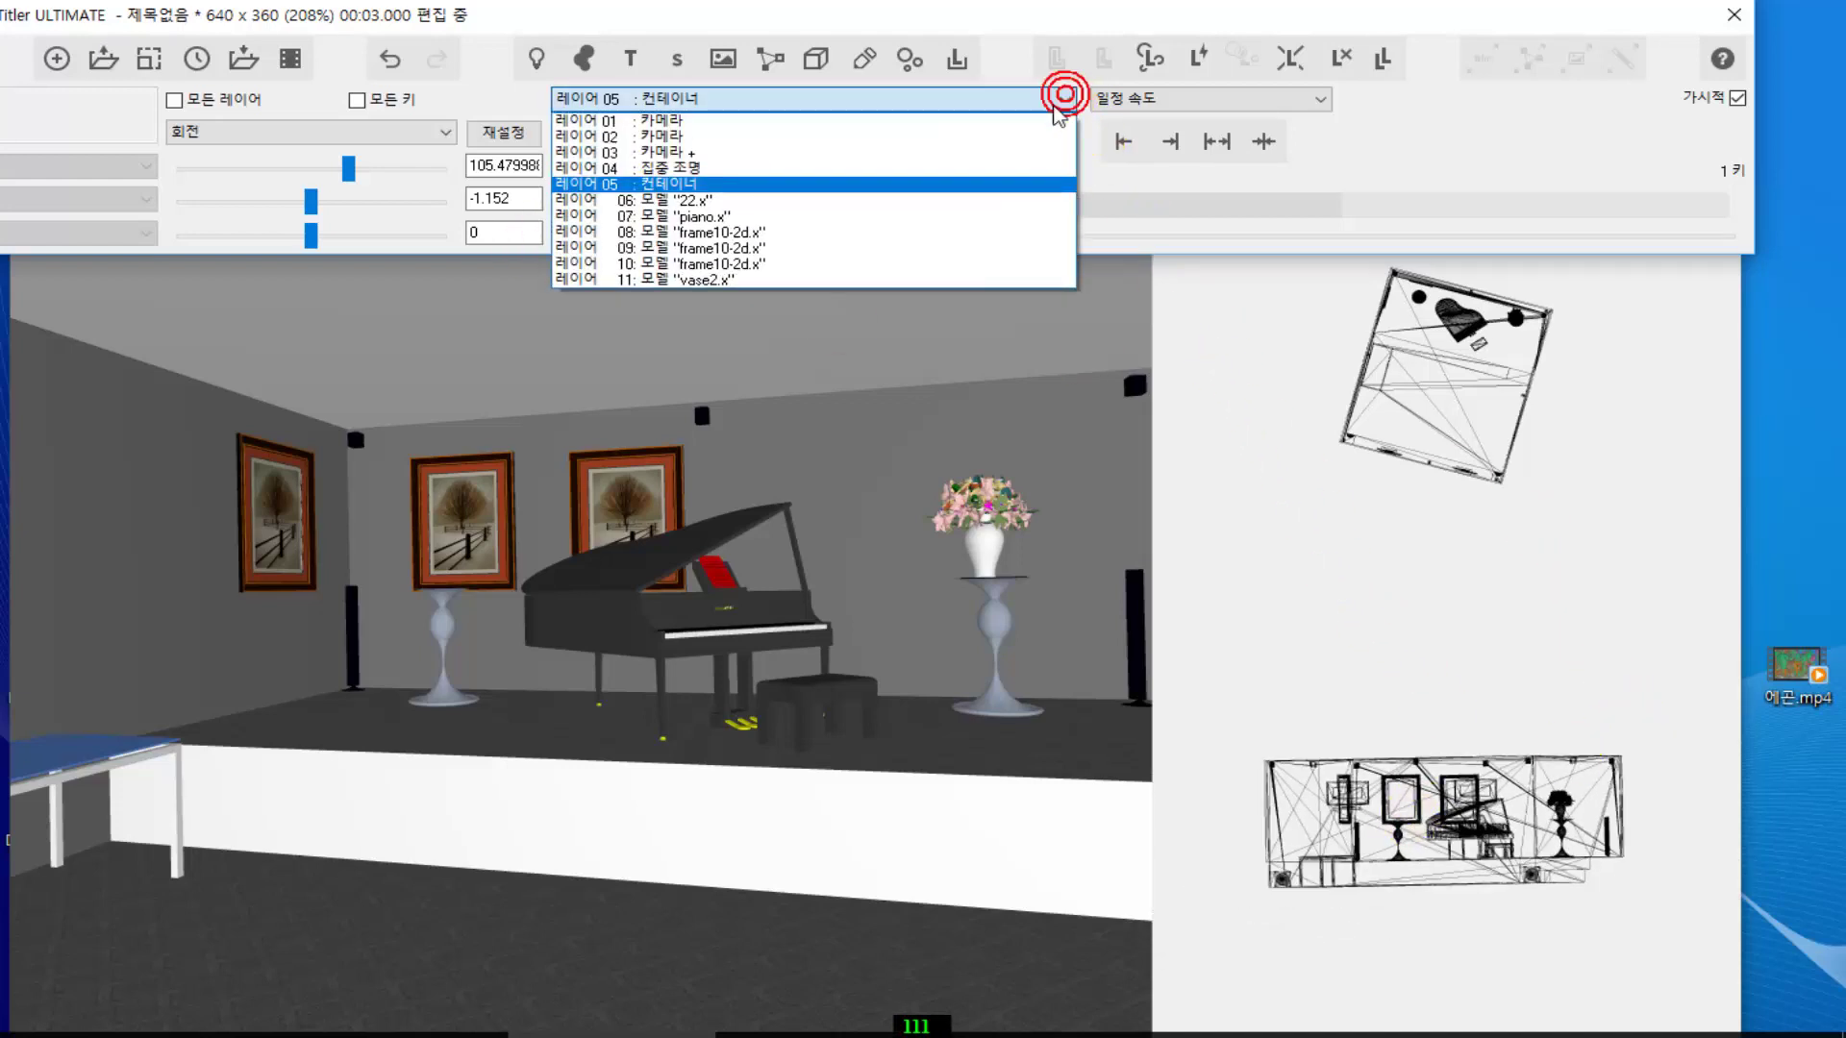
left_click(861, 136)
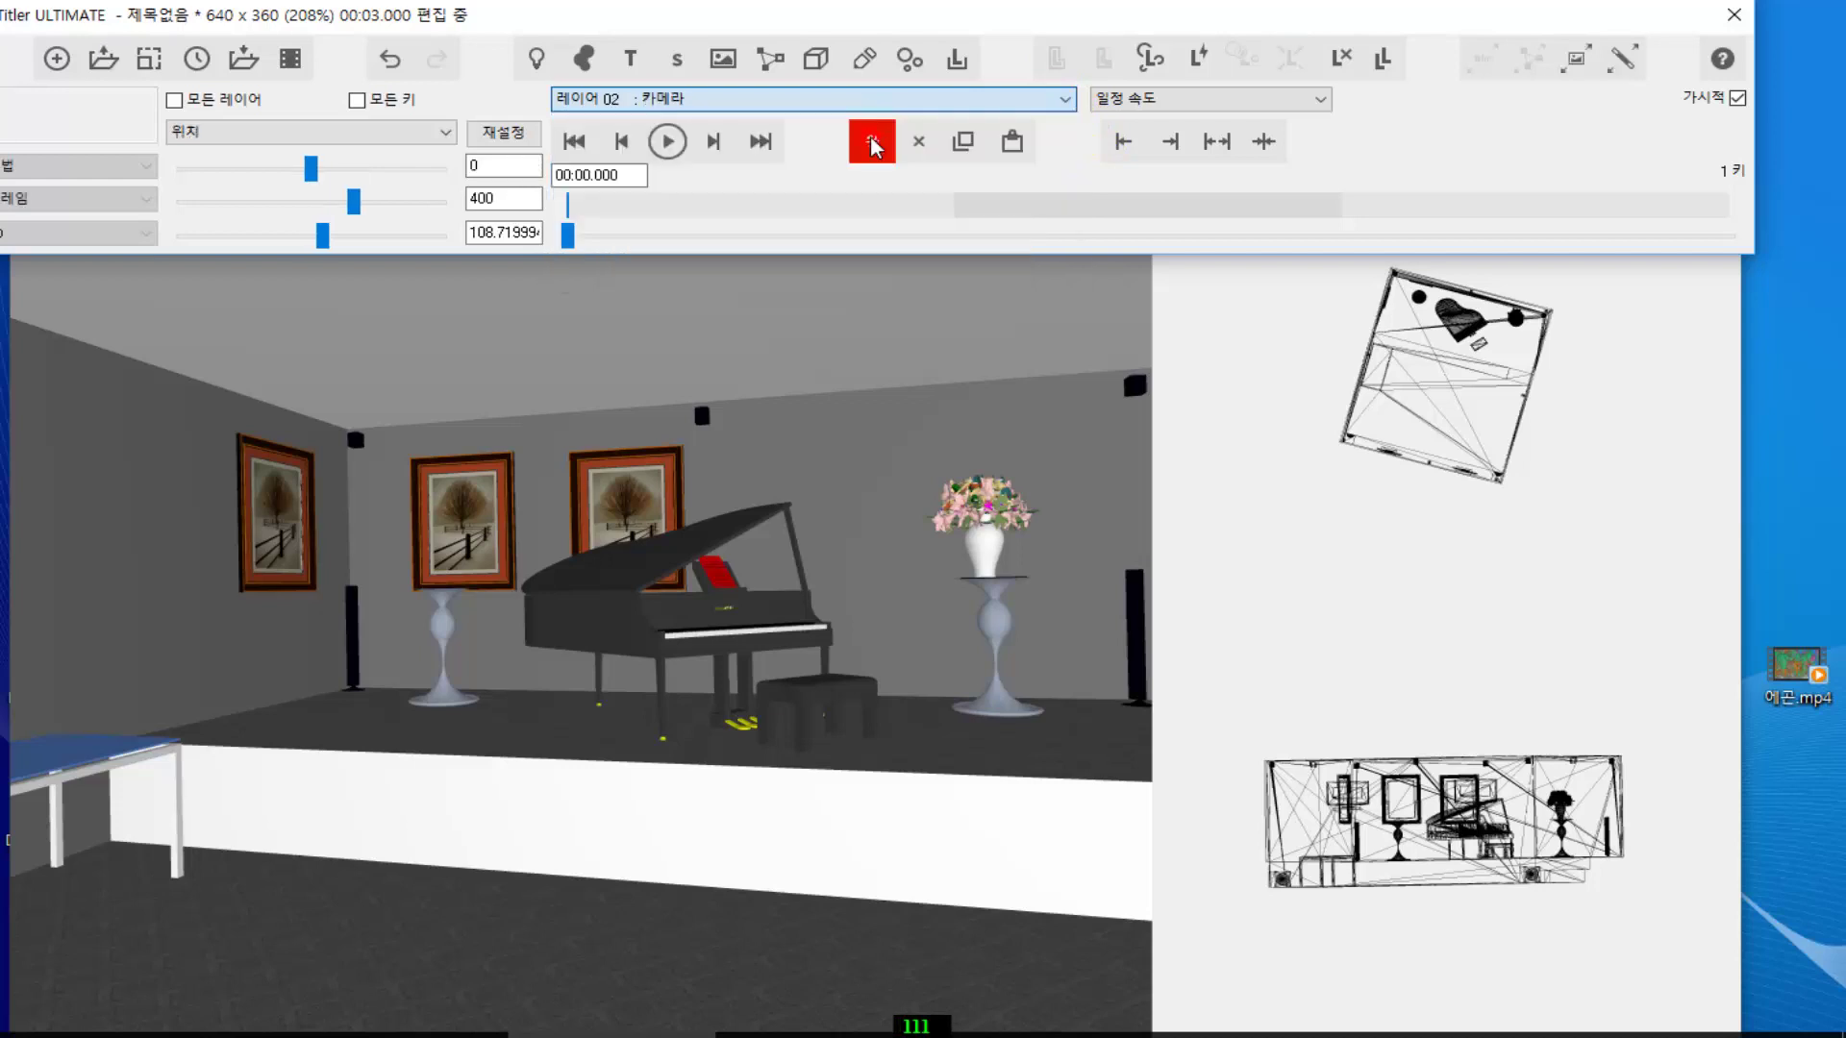
left_click(1064, 99)
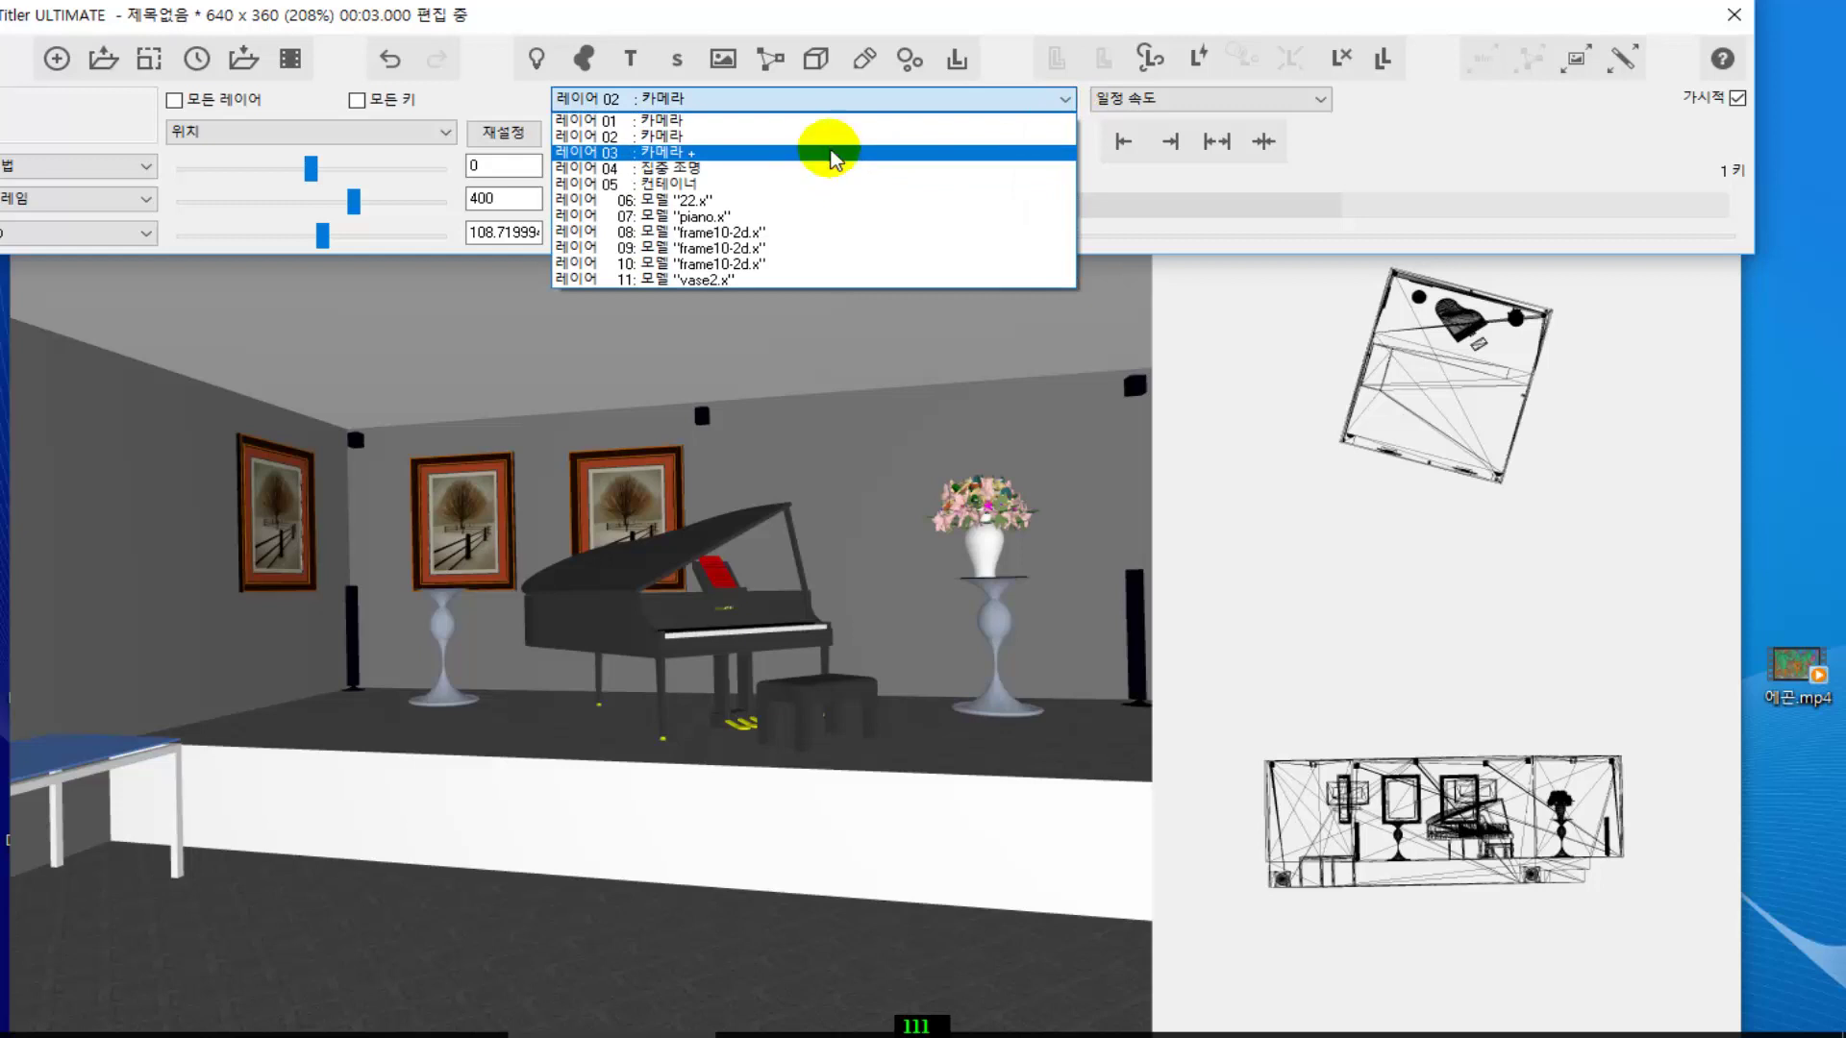
left_click(825, 152)
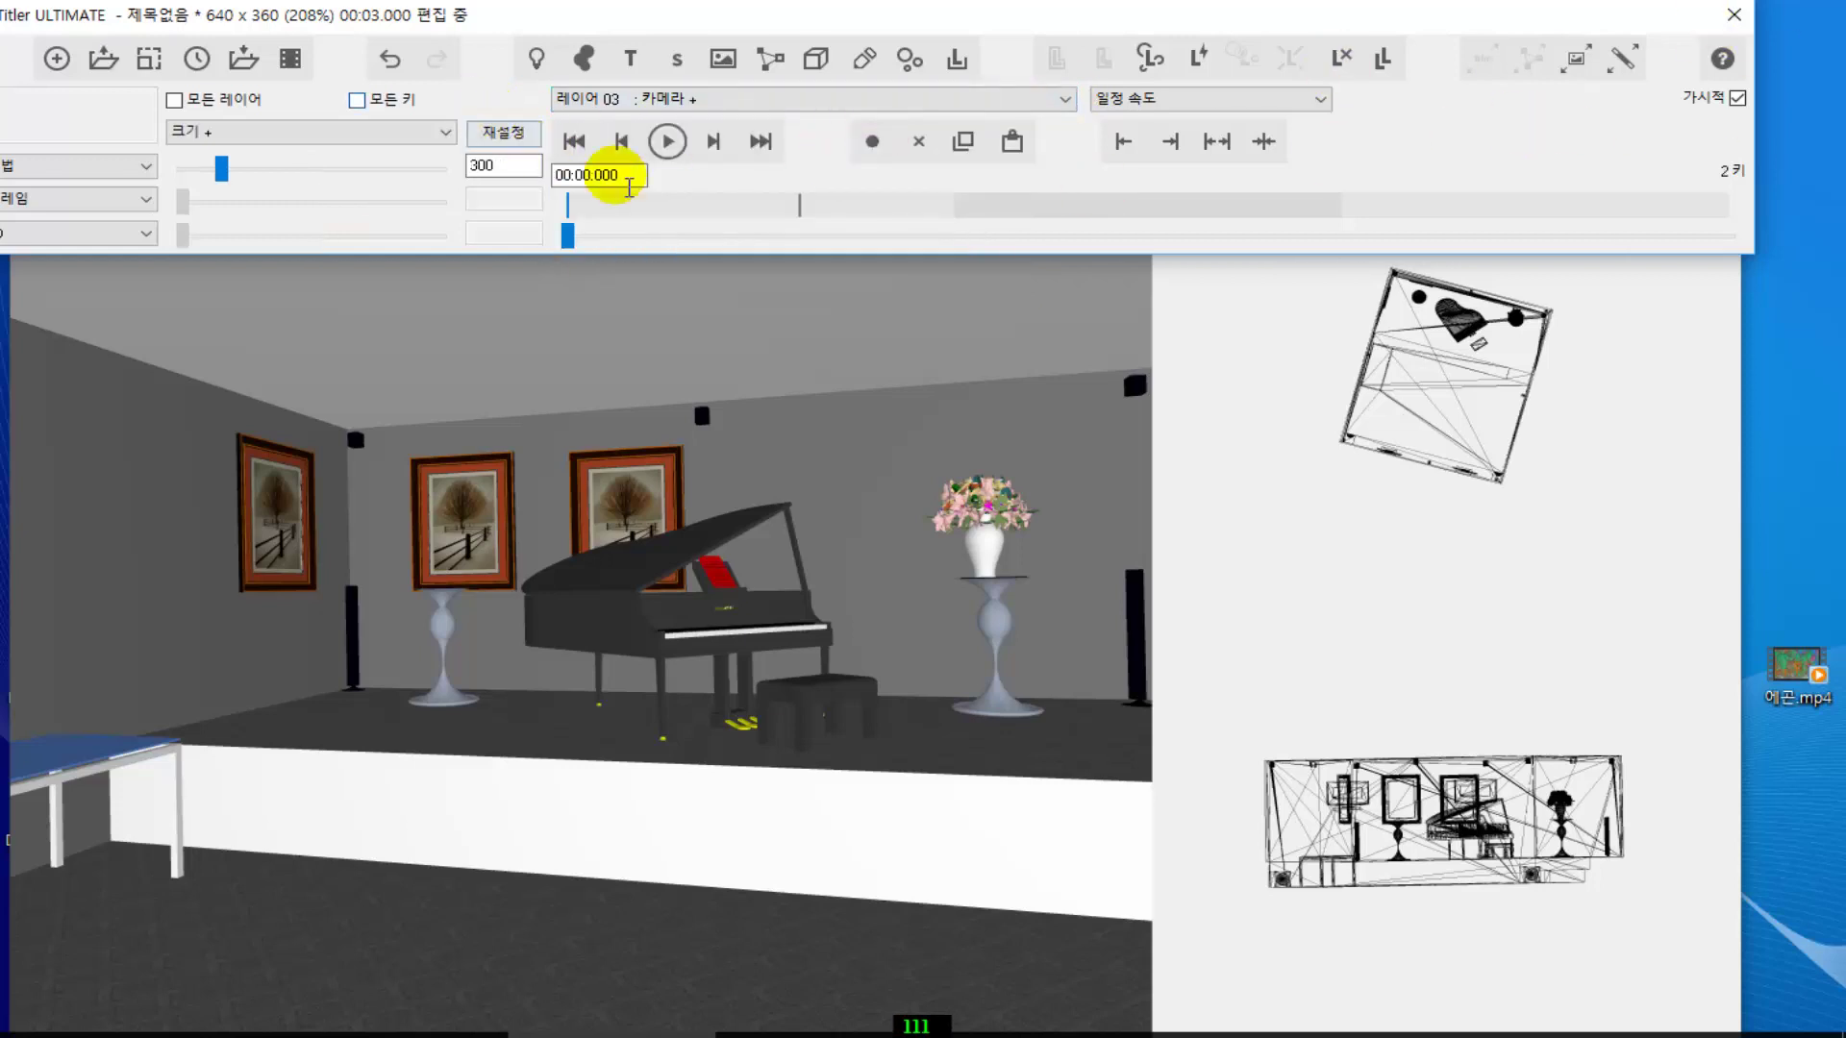
left_click(798, 208)
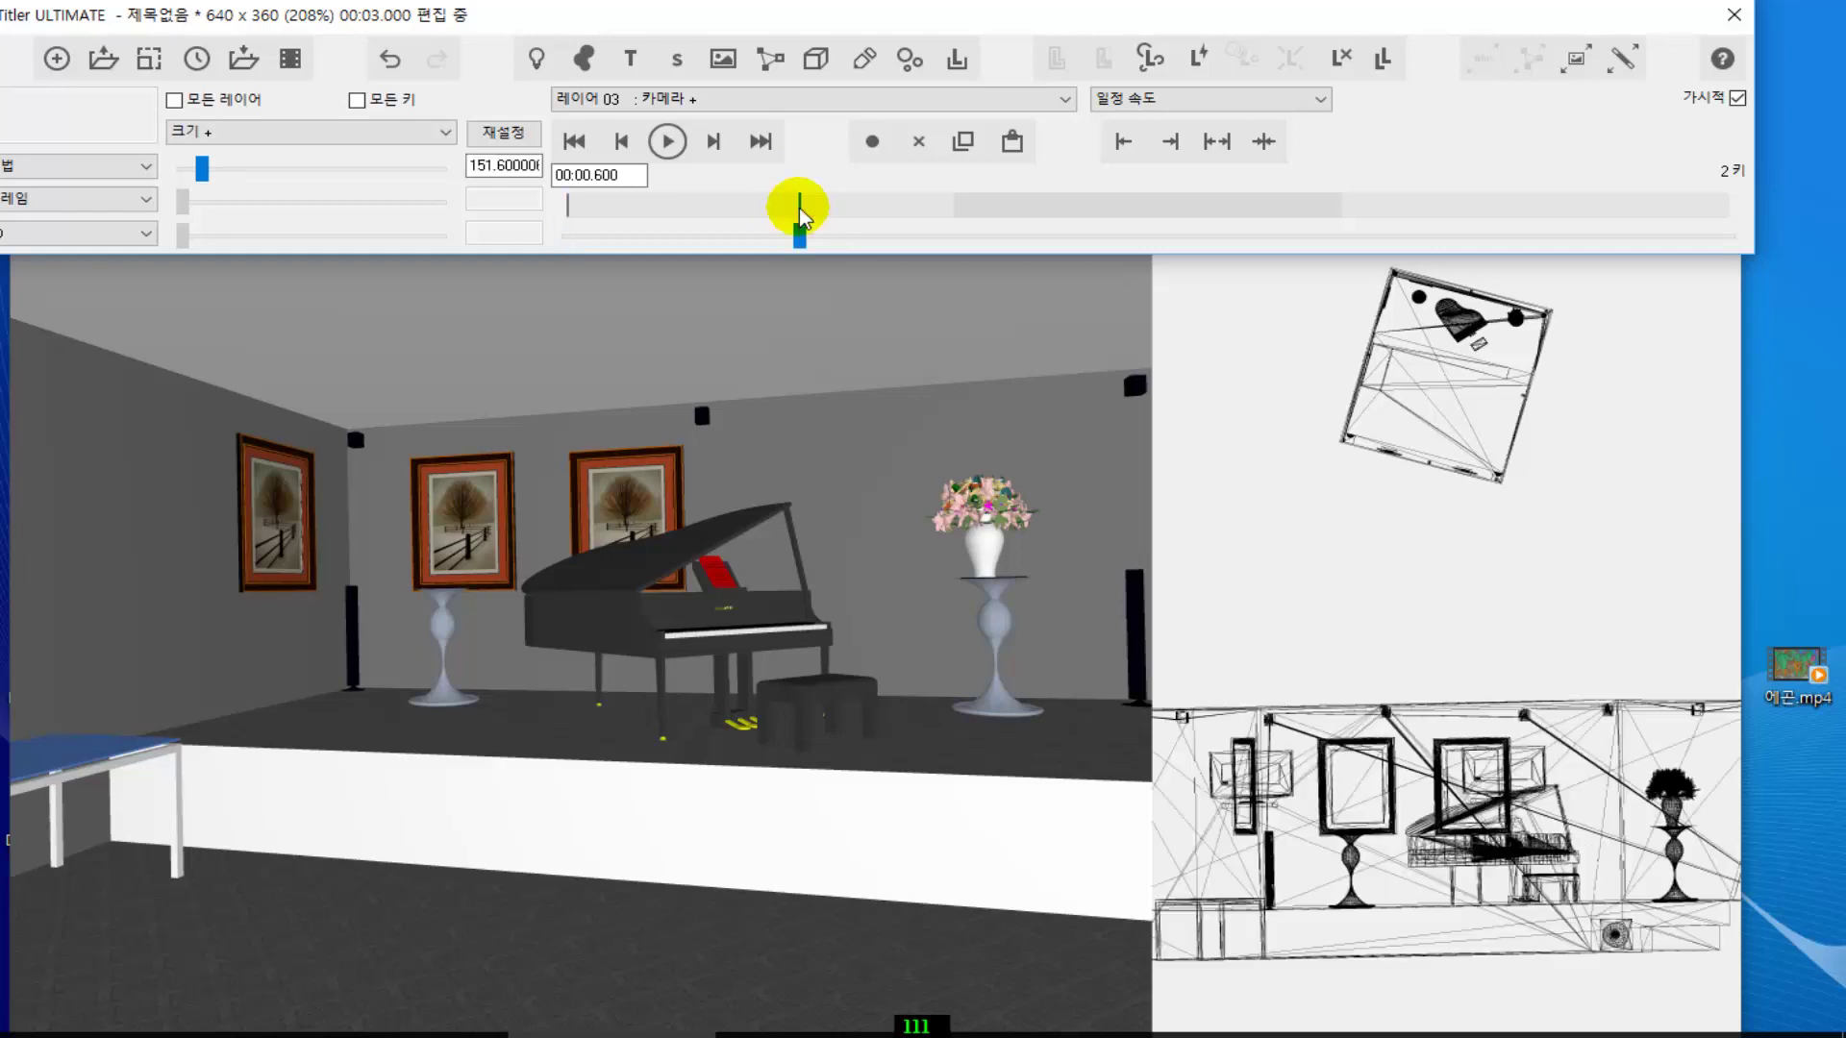
left_click_drag(795, 227, 535, 218)
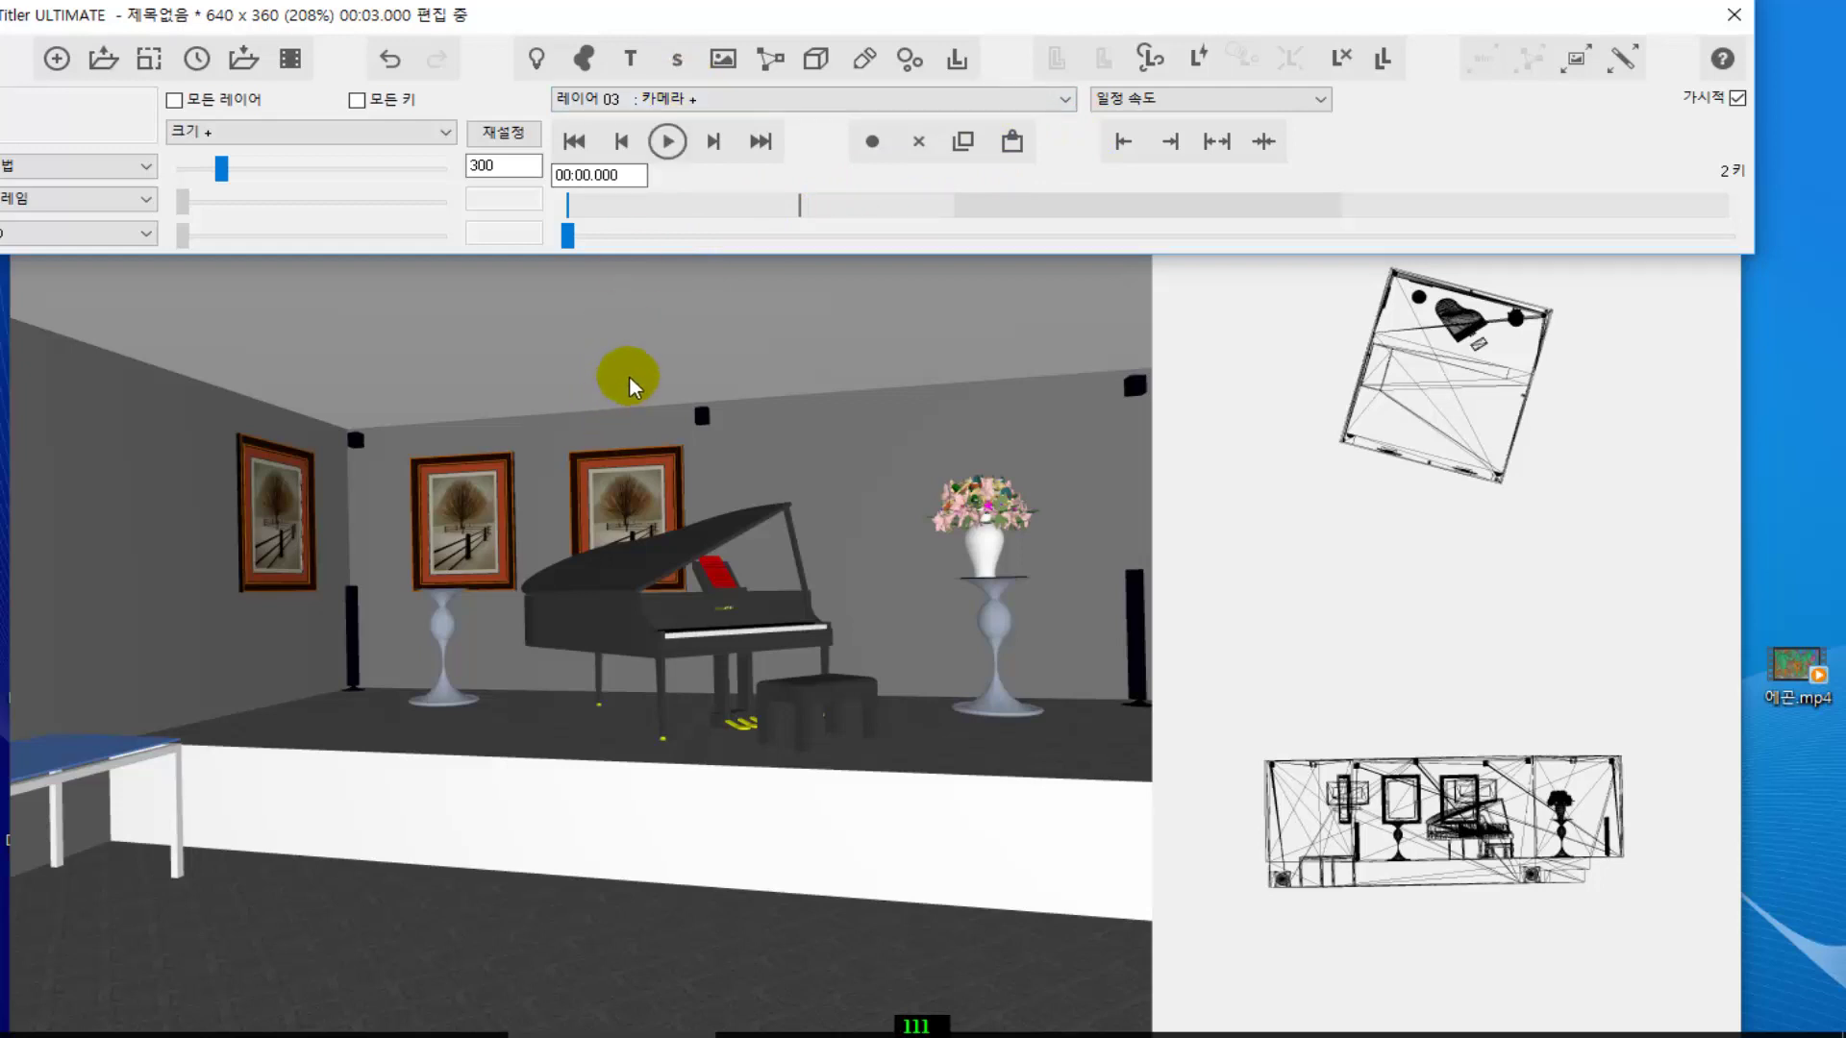
- Set the first rotation value of container layer 05 to about 181.8 at 00:00.000
left_click(1063, 100)
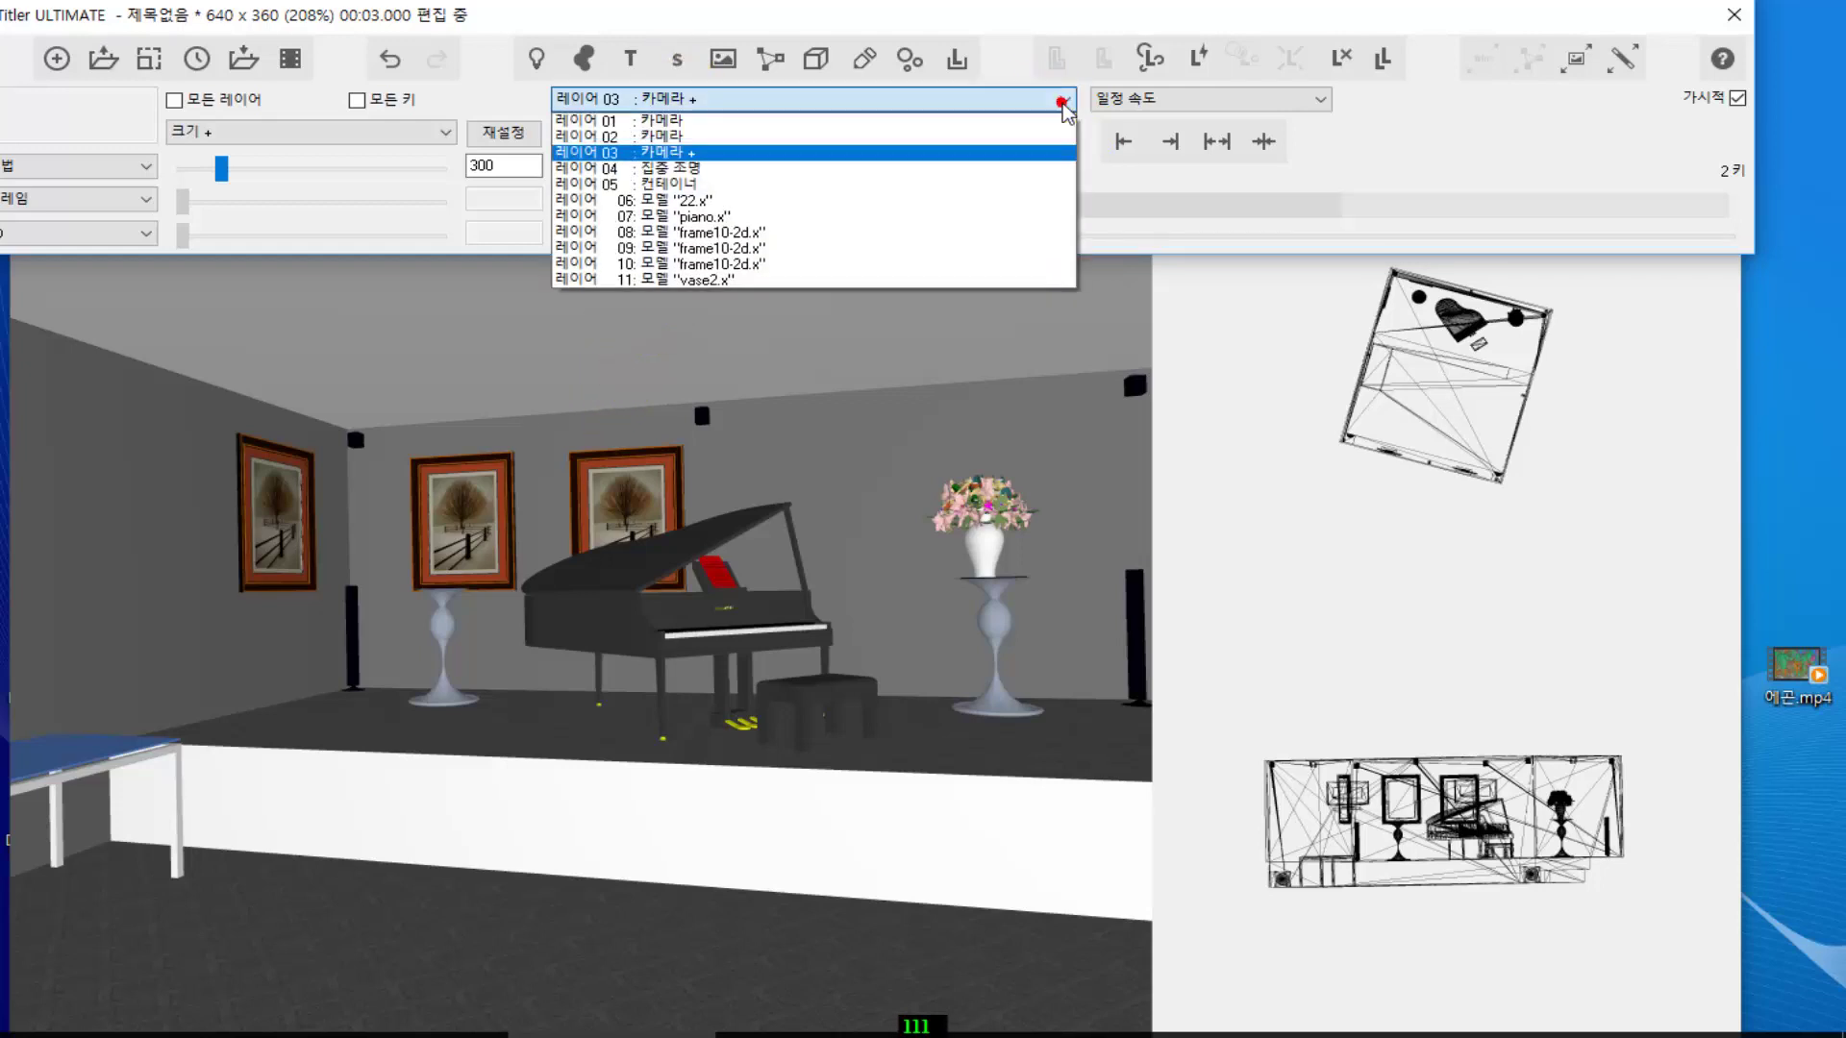
left_click(836, 184)
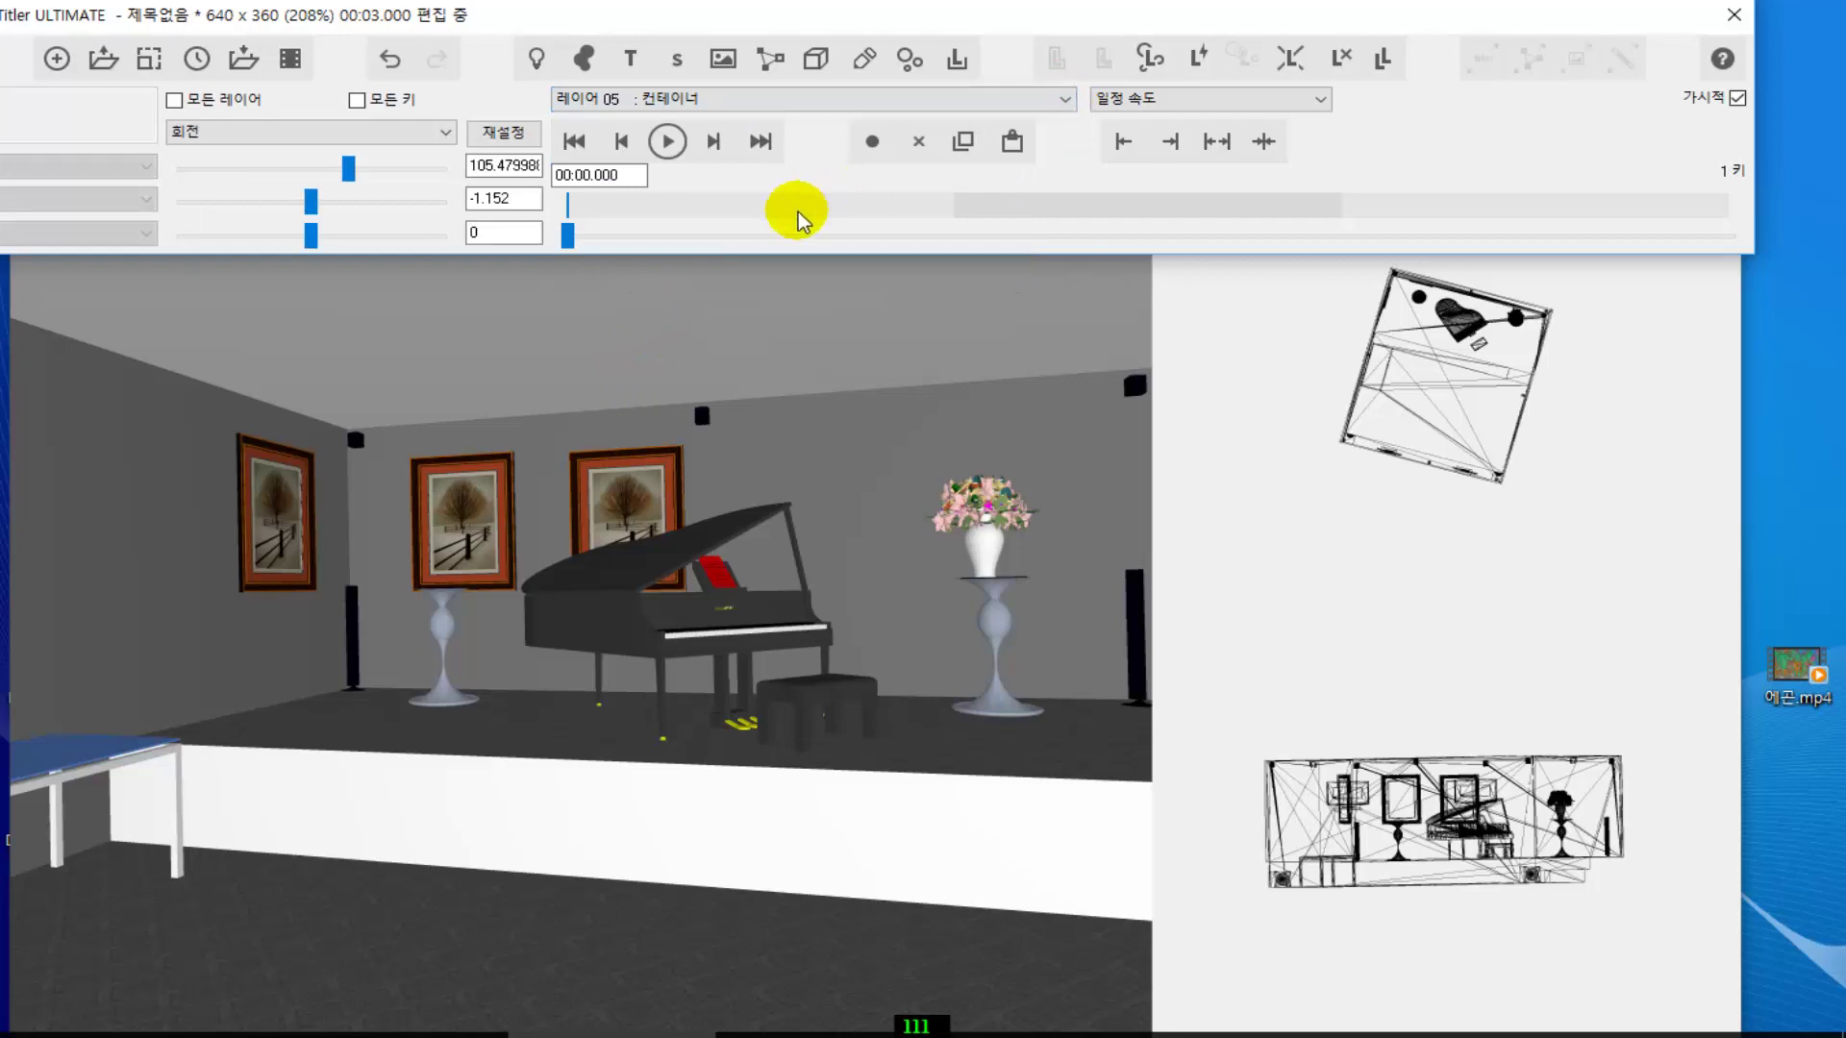
left_click(568, 235)
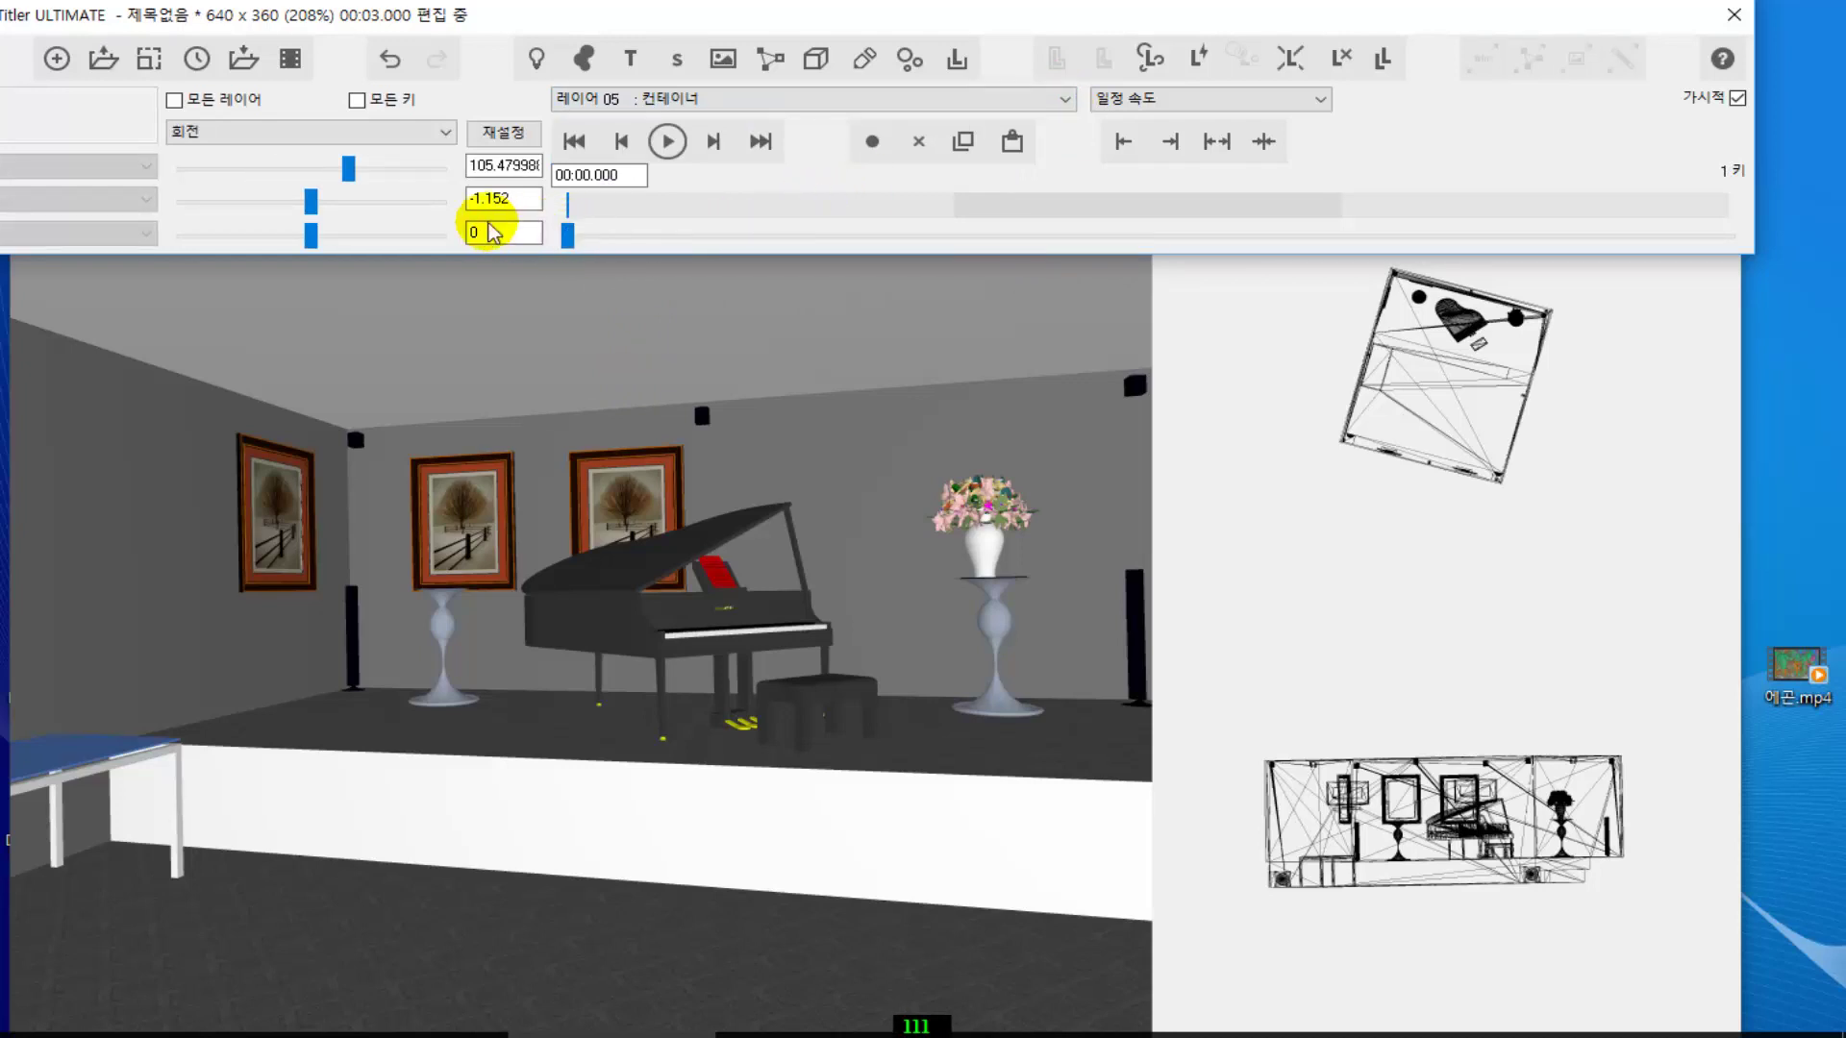
left_click(348, 165)
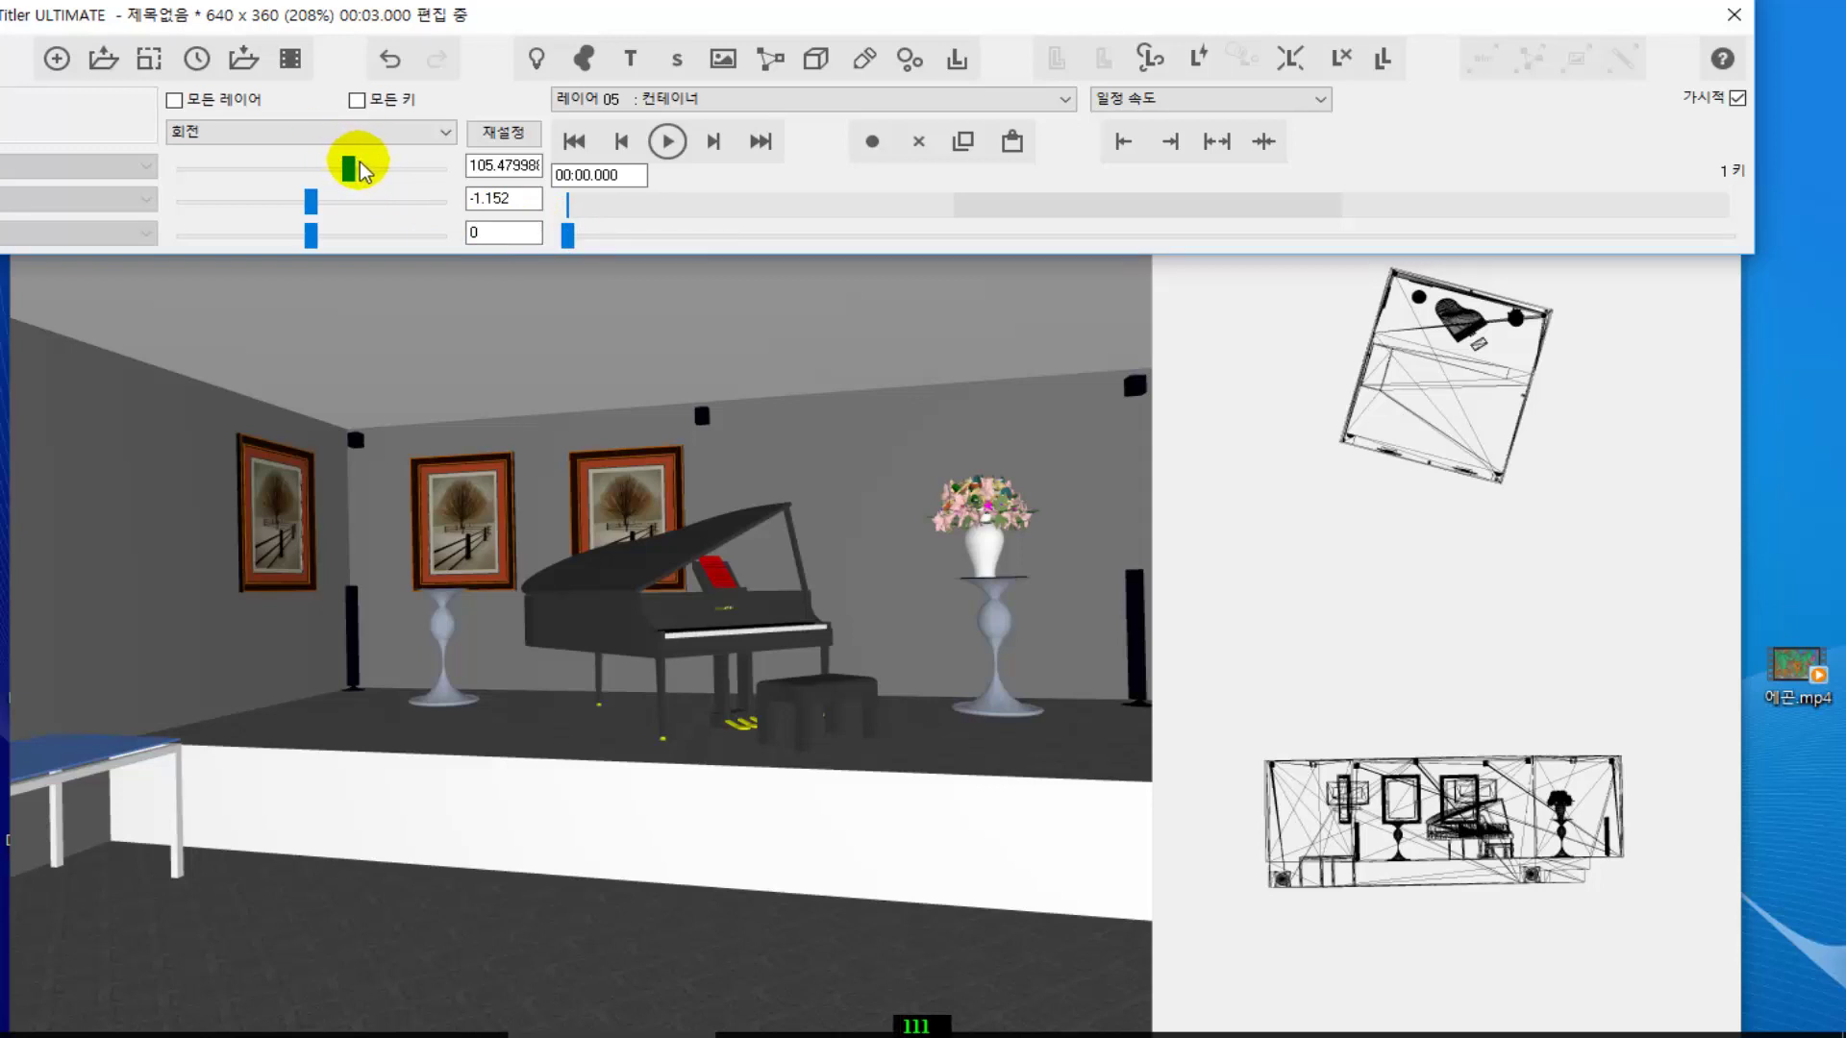
left_click_drag(356, 170, 378, 178)
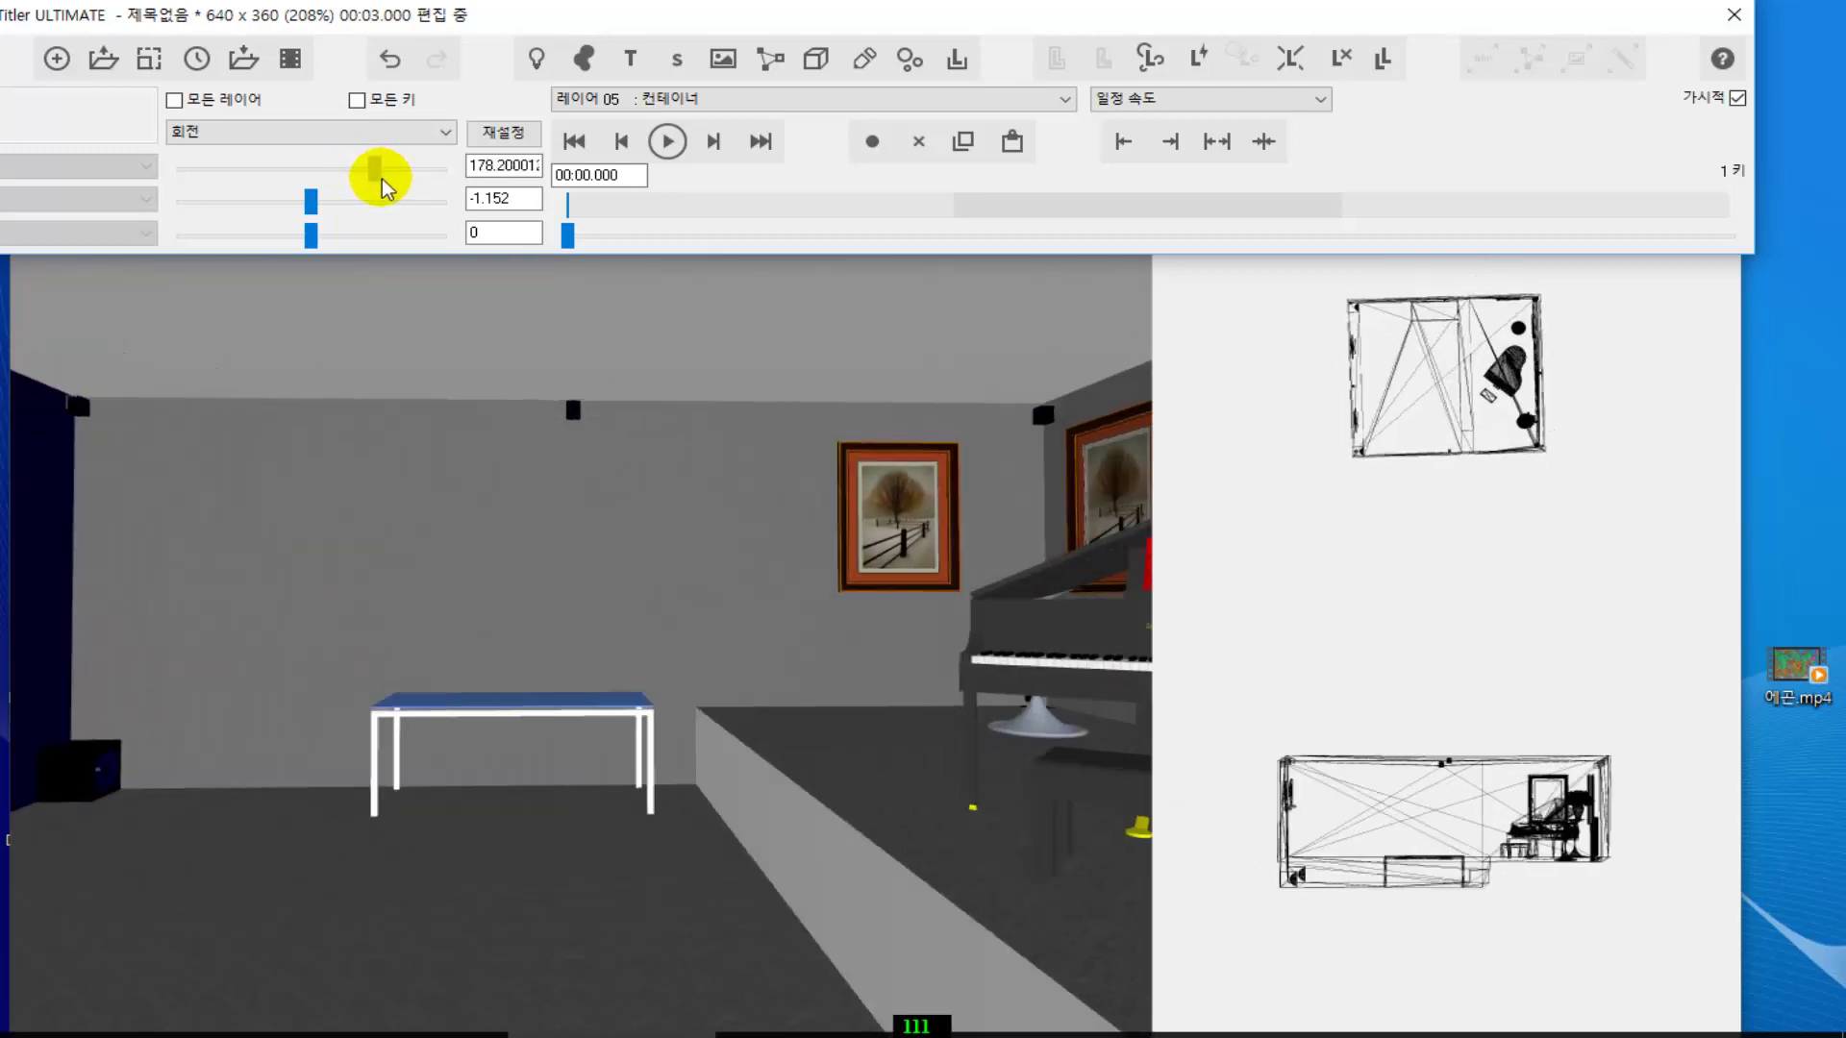
left_click_drag(380, 180, 384, 182)
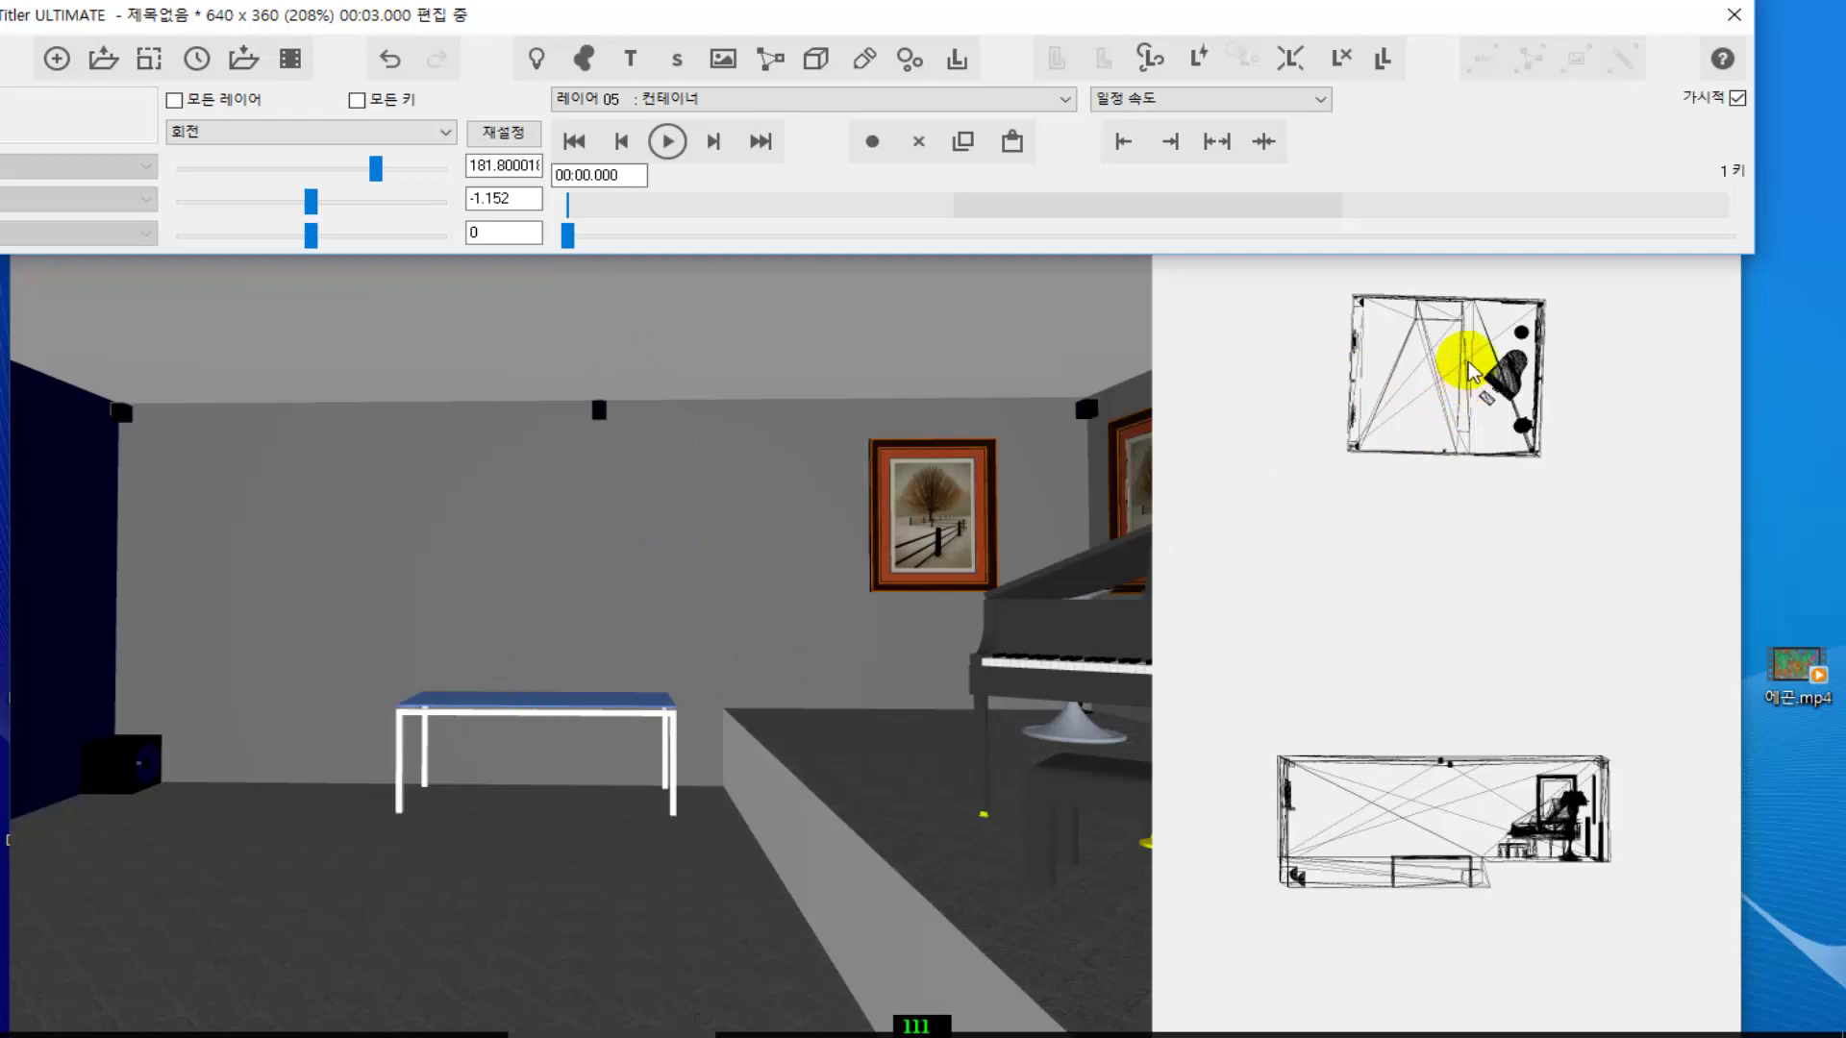
- Set the size of camera layer 02 to 293 and check the whole plan view behind the control window
left_click(1065, 100)
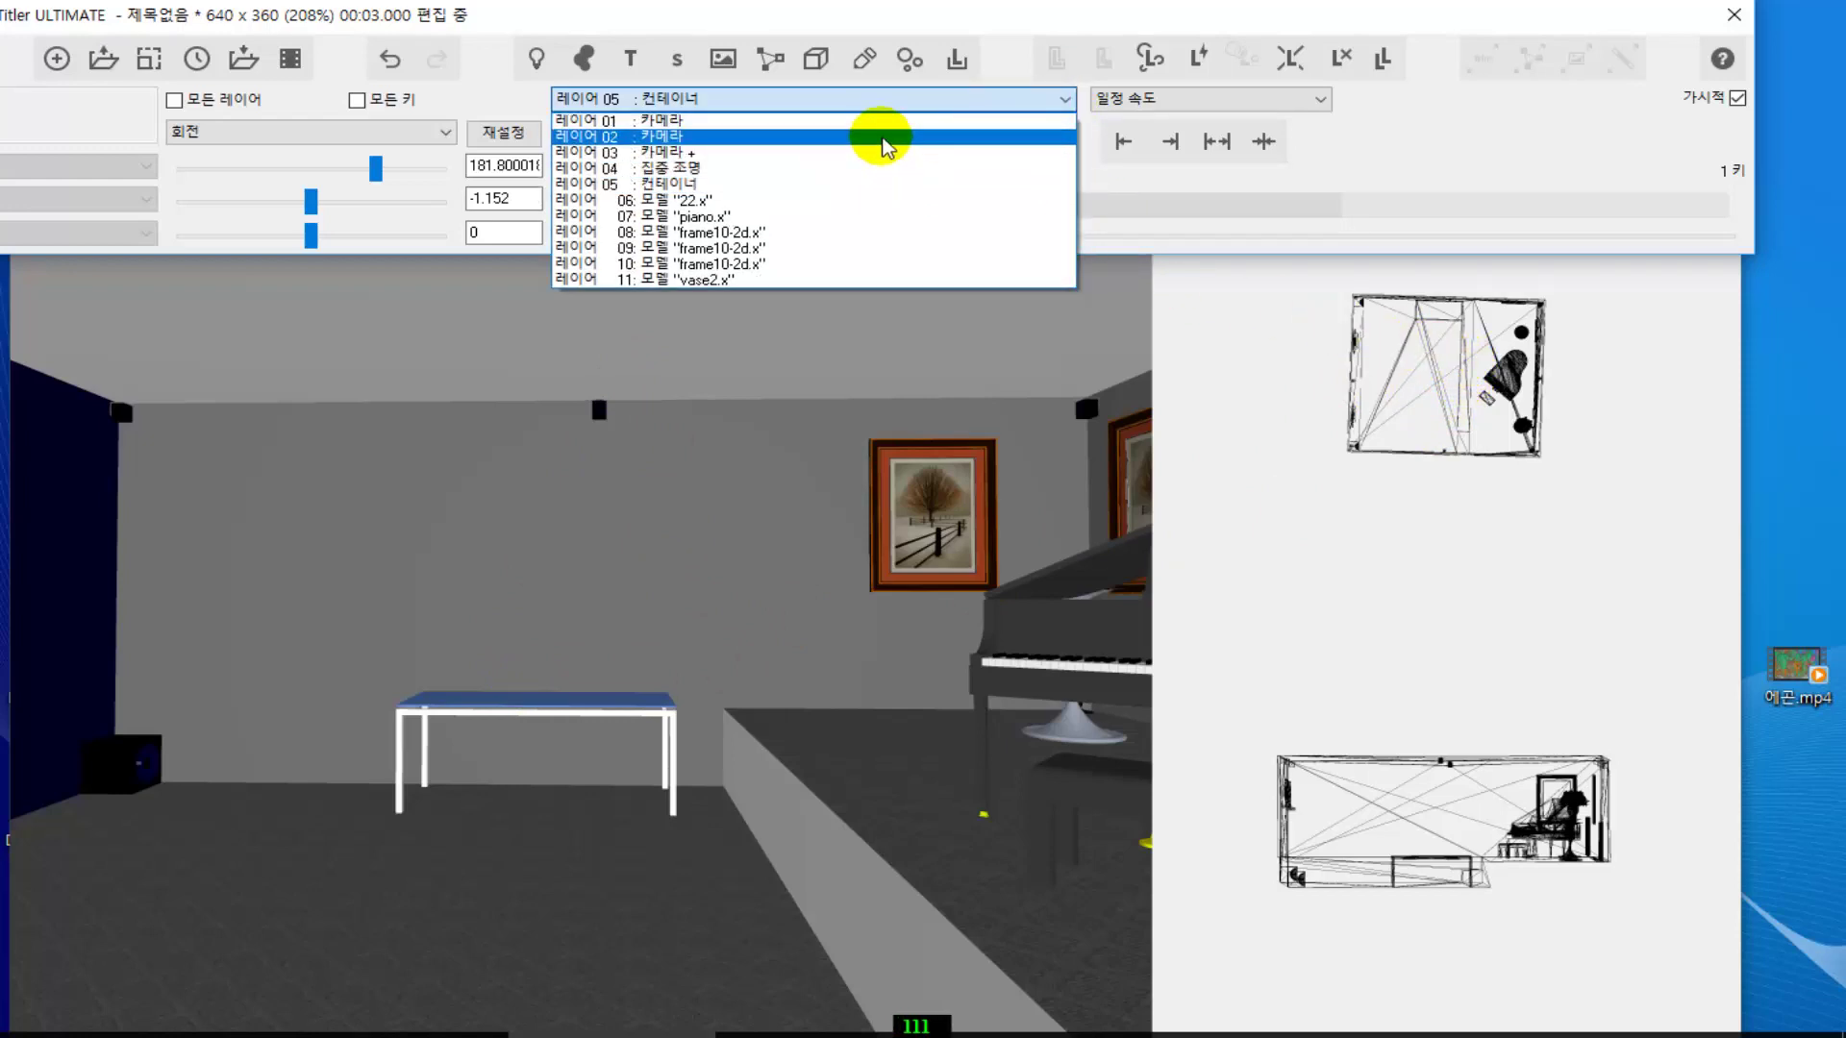
left_click(882, 136)
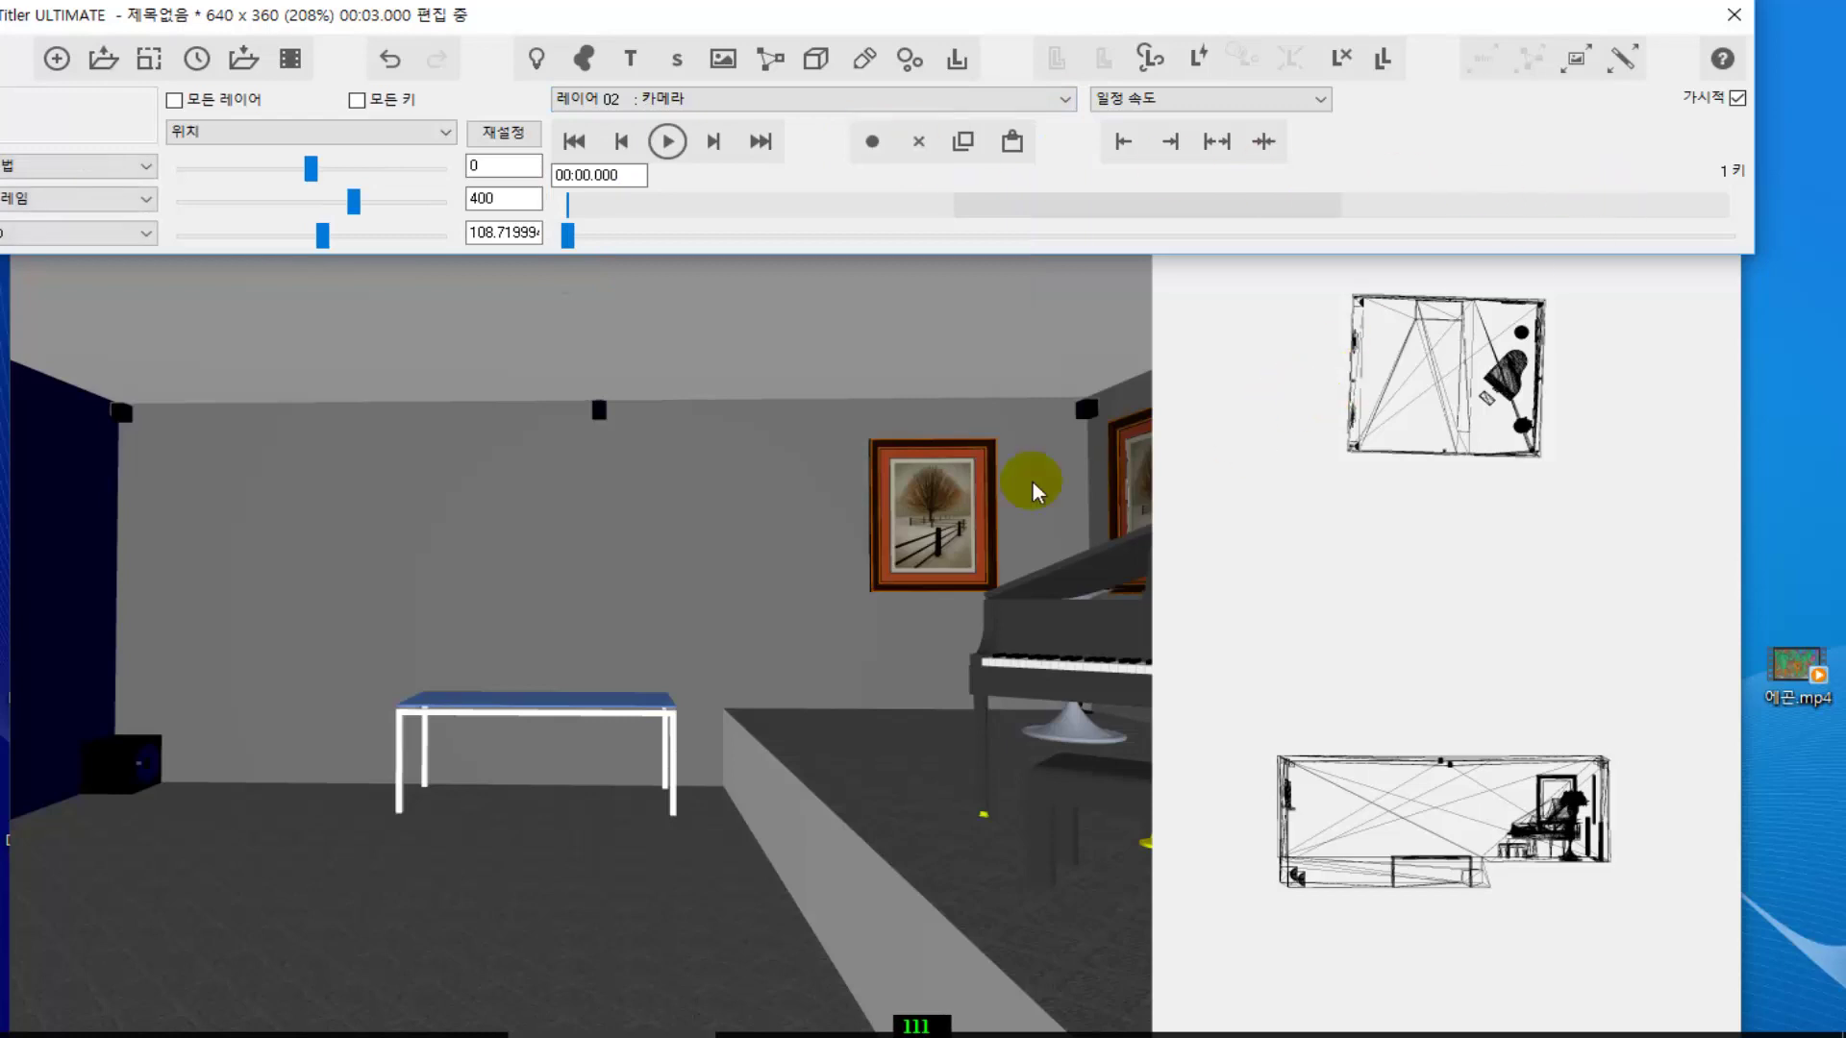
left_click(447, 134)
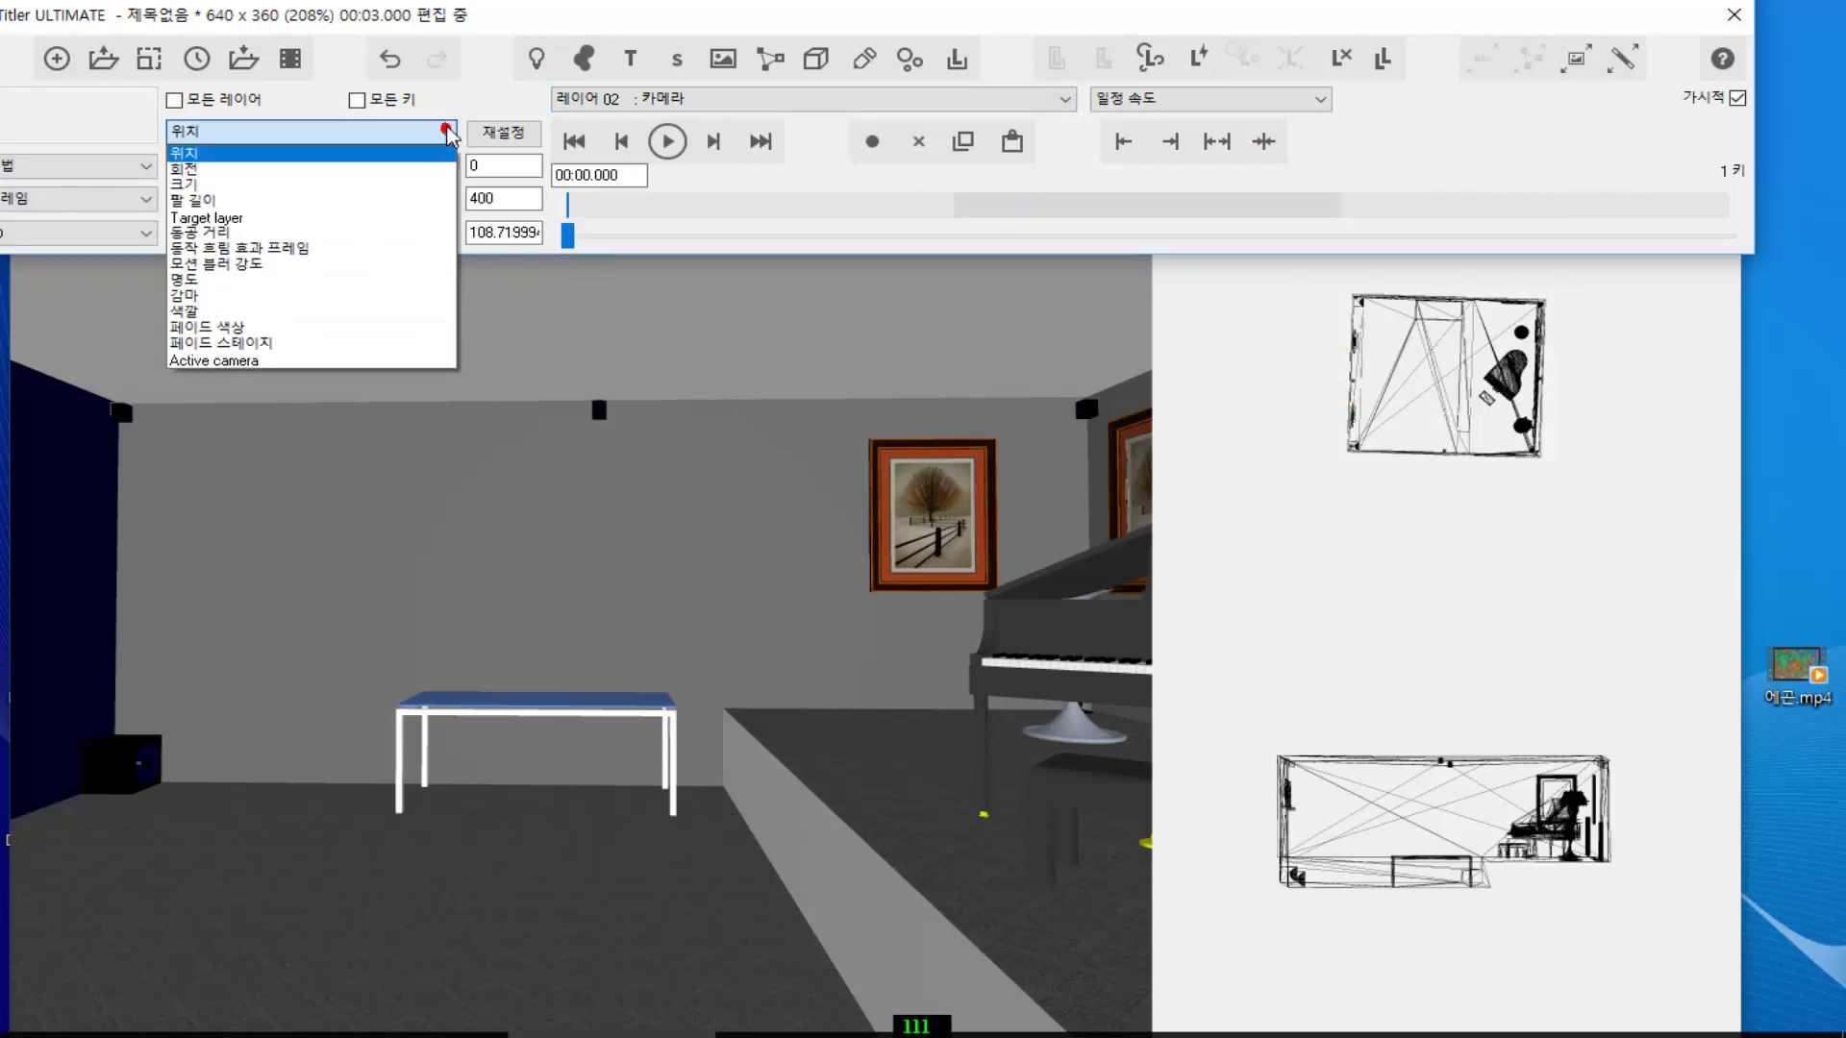
left_click(385, 185)
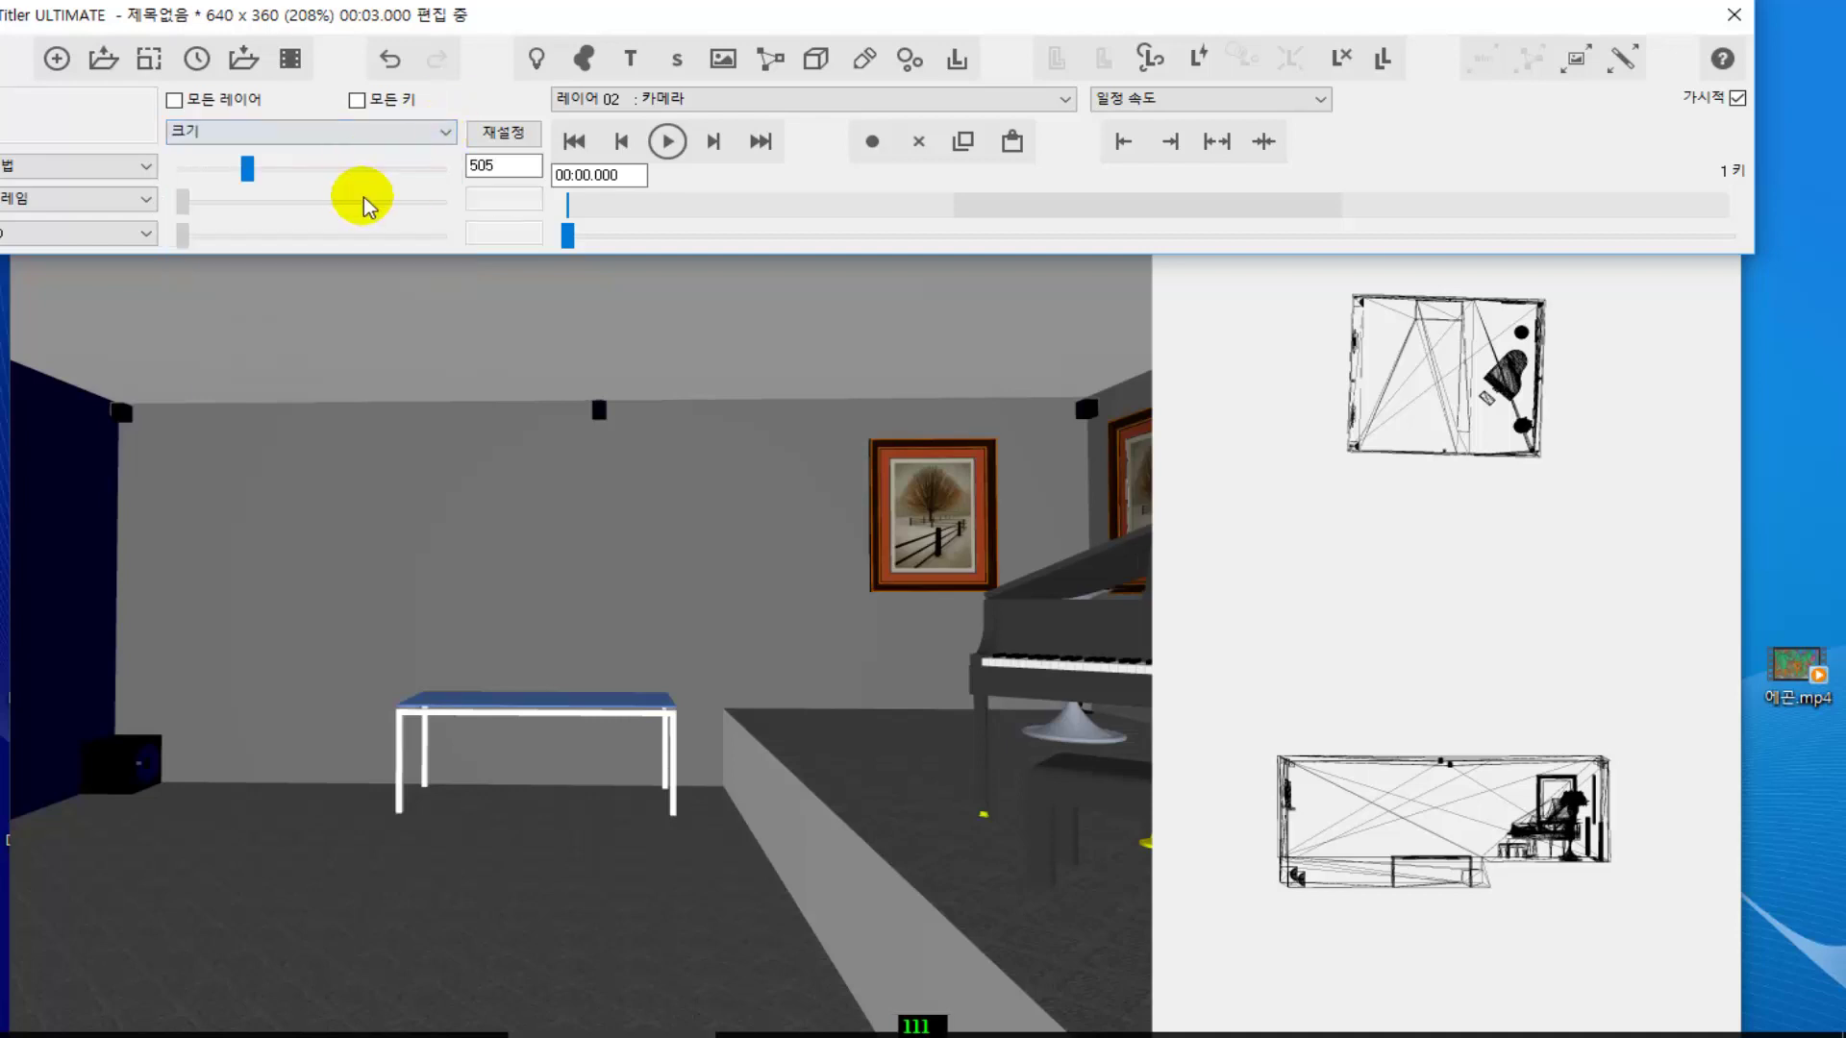
left_click_drag(247, 169, 223, 161)
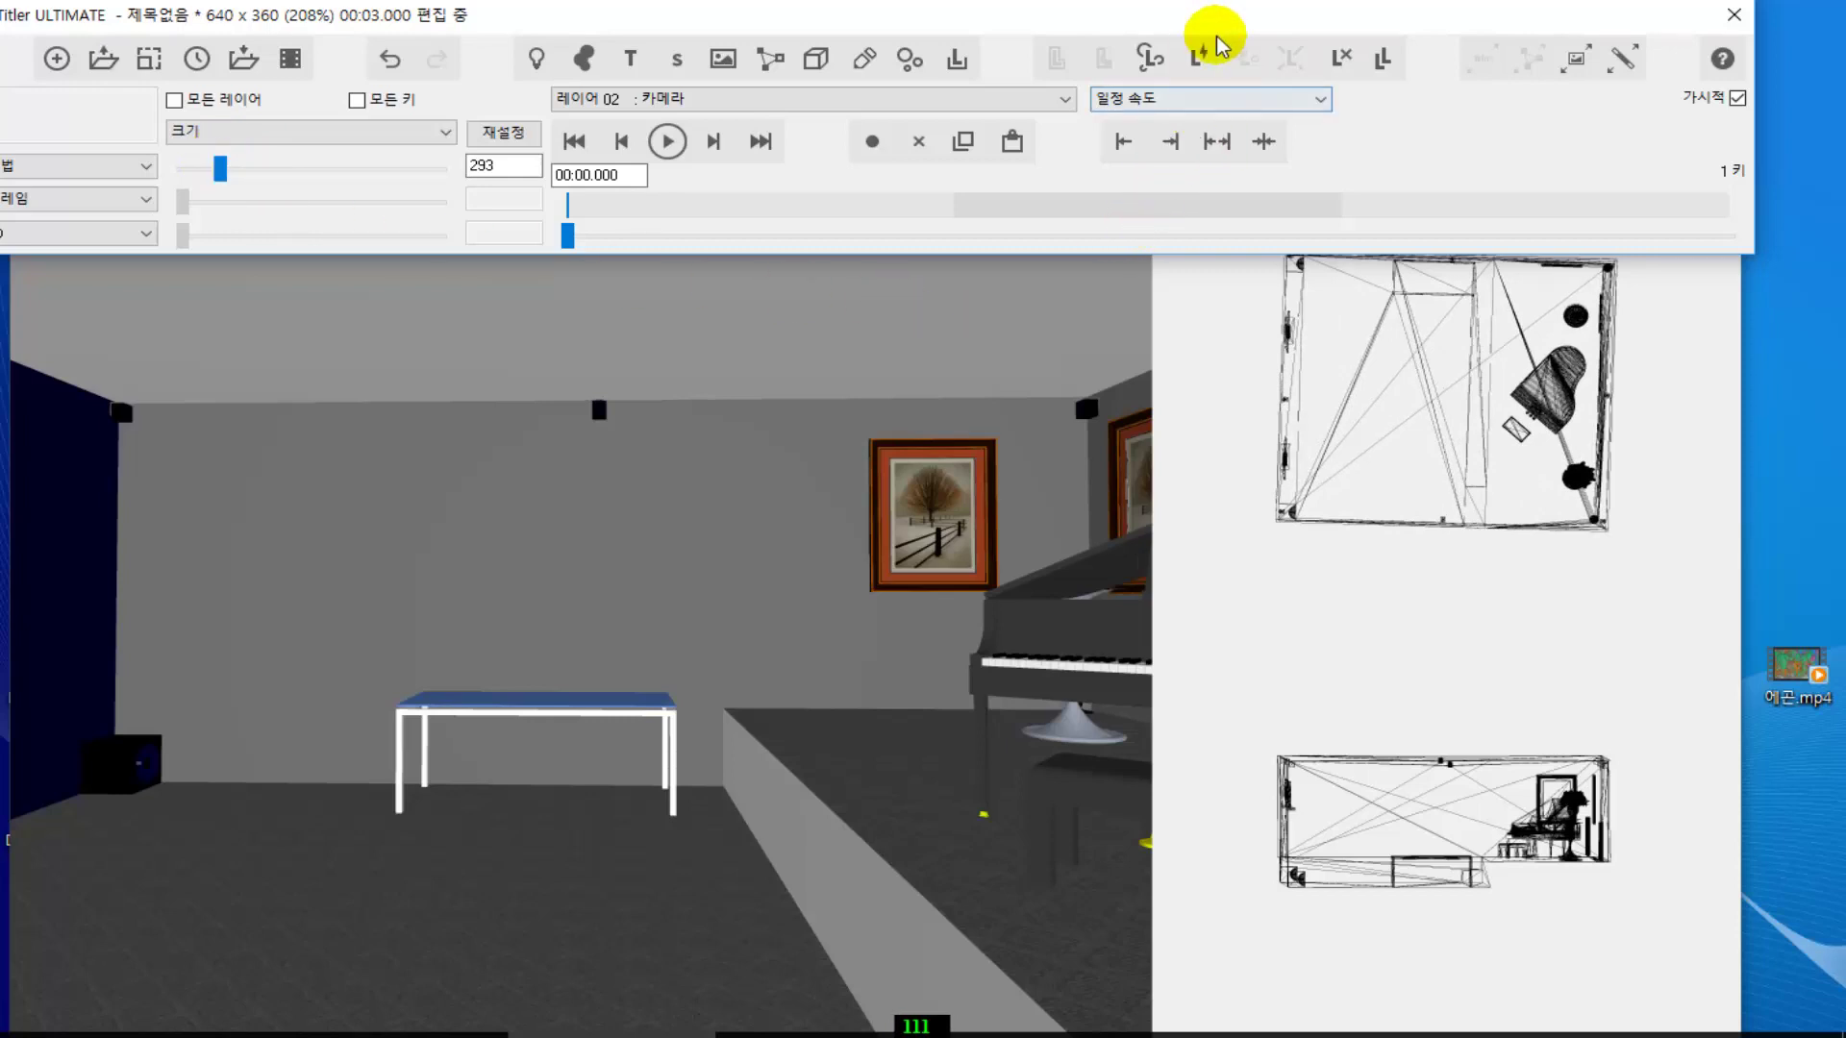
left_click_drag(1206, 32, 1142, 508)
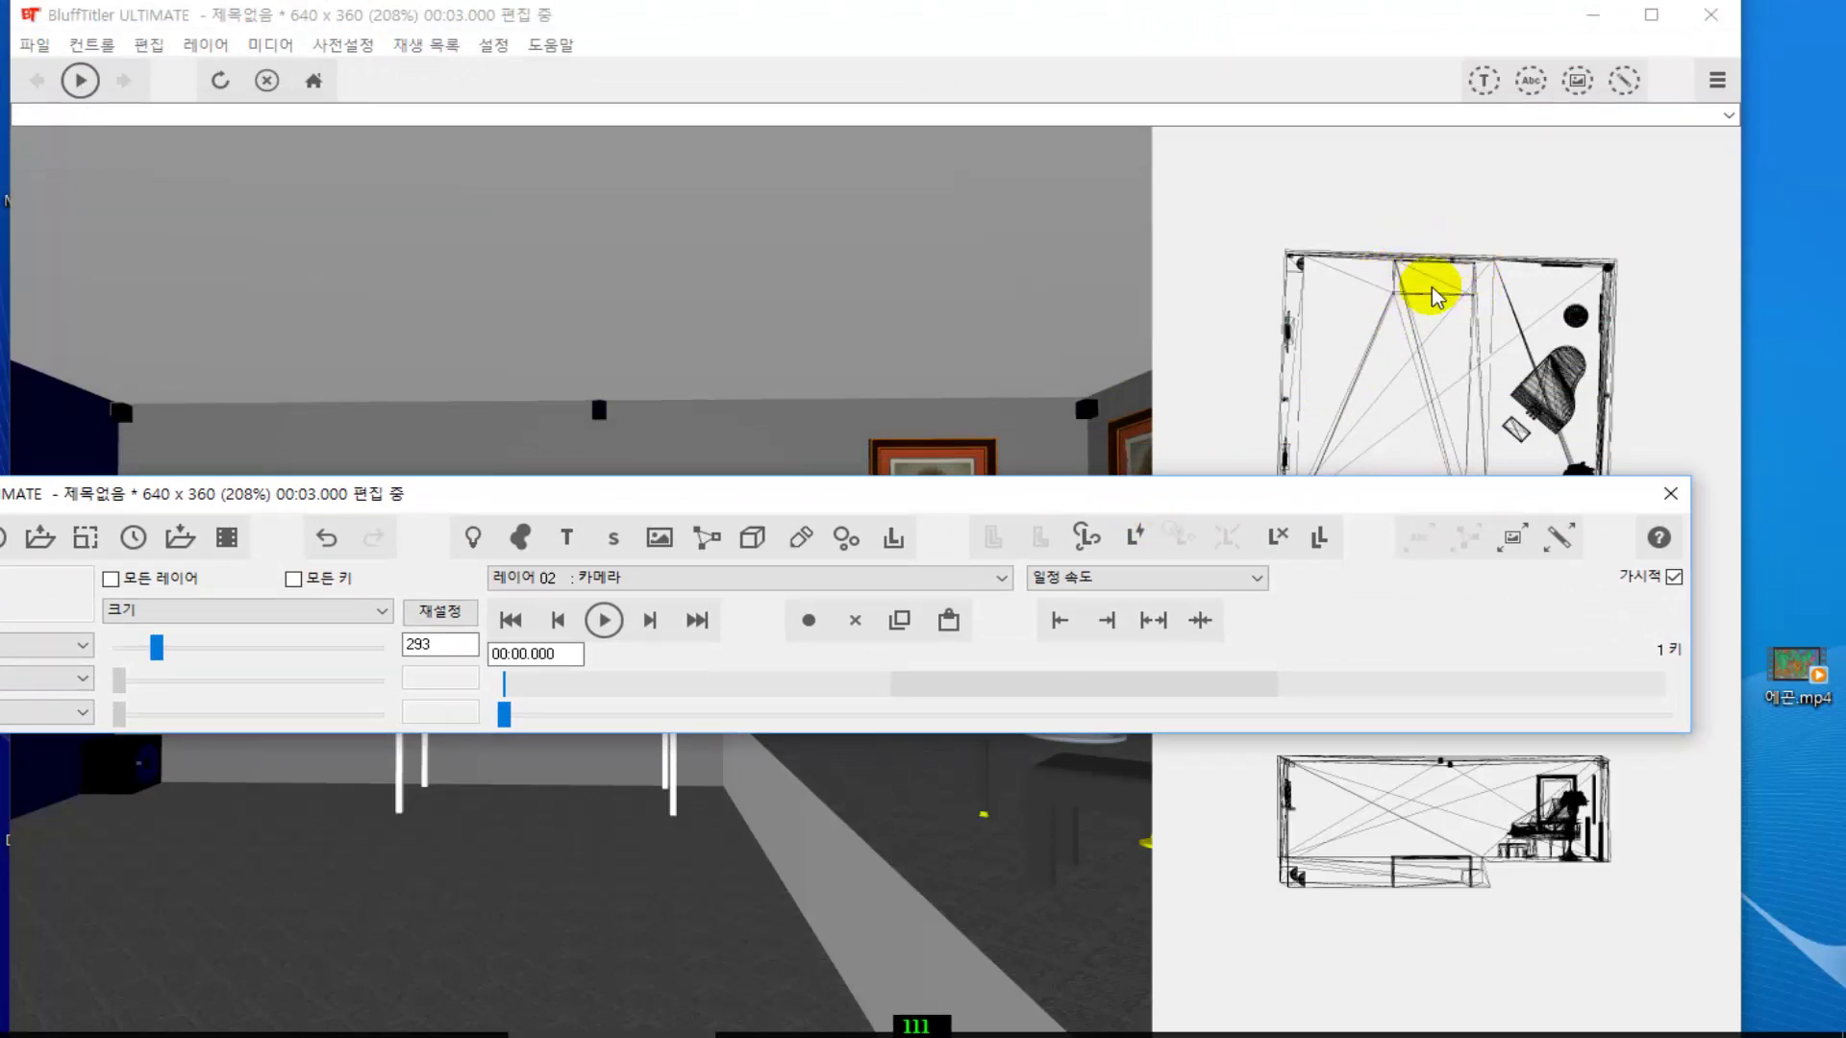
left_click_drag(1128, 494, 1208, 16)
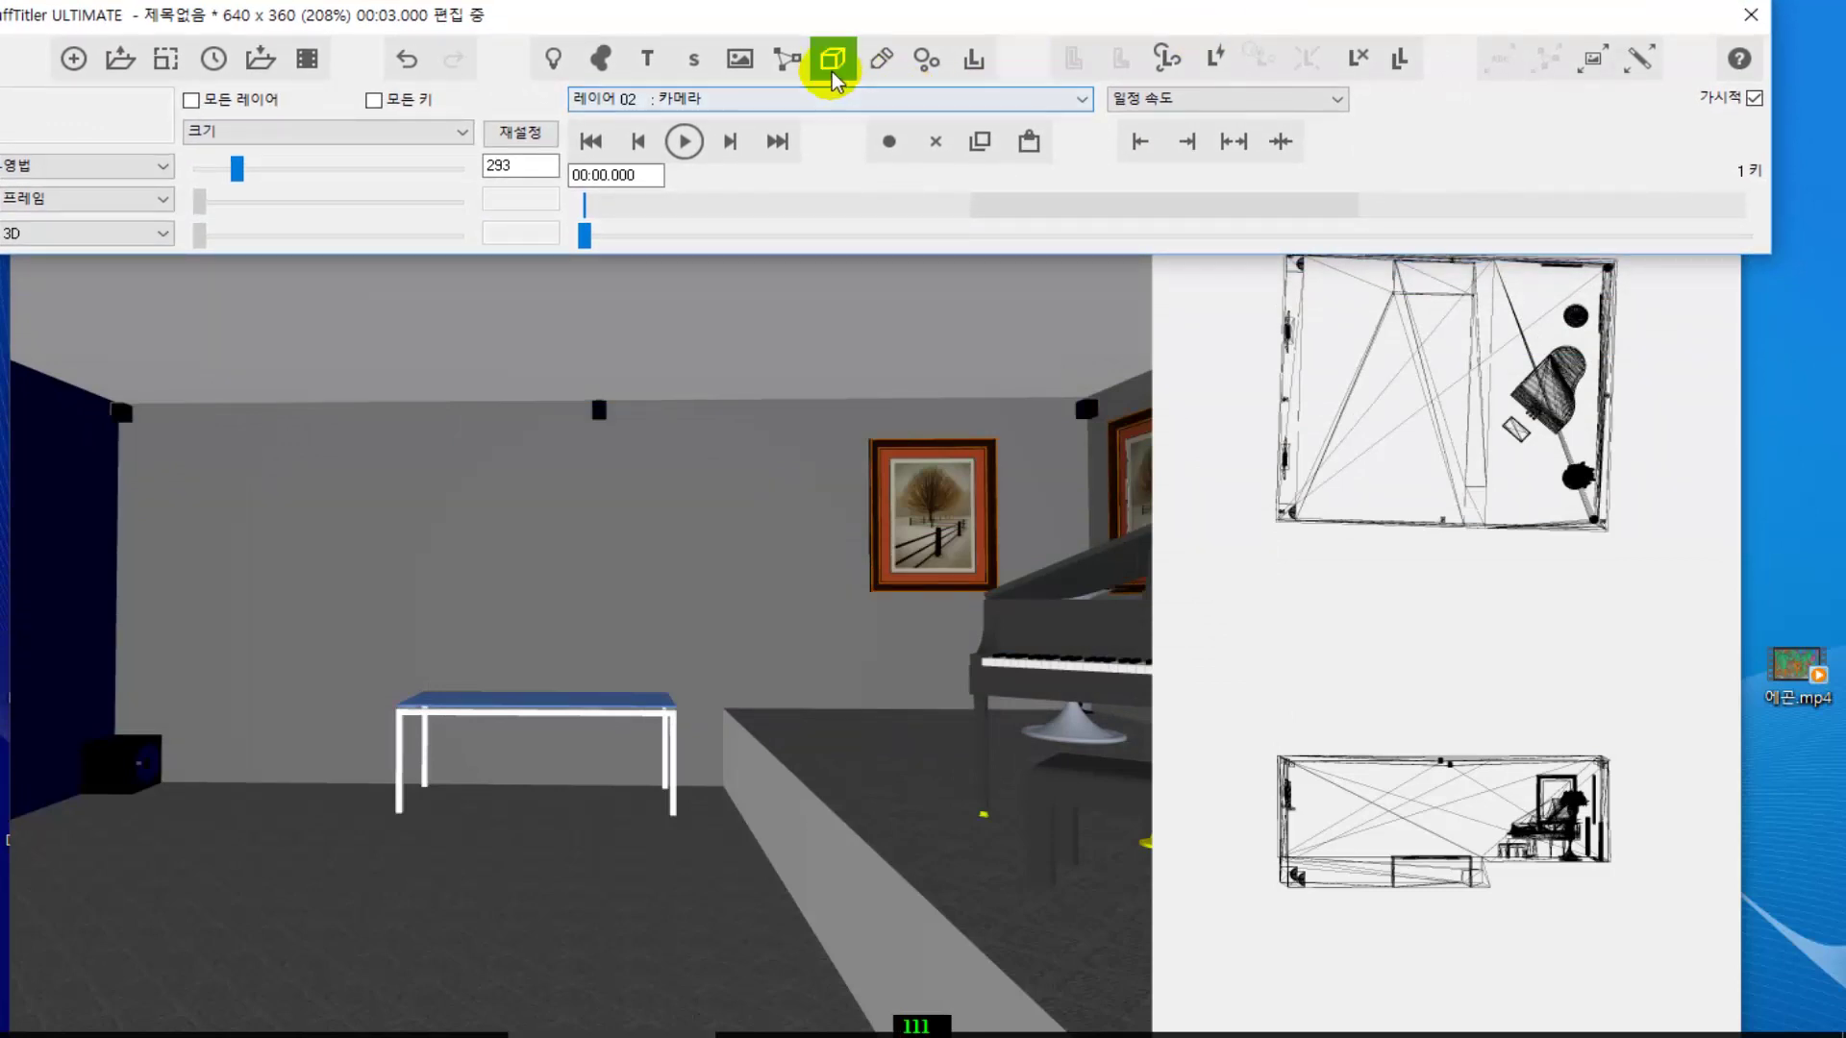
- Add the 3D model file 코너화분.x as a new layer connected to container layer 05
left_click(1065, 100)
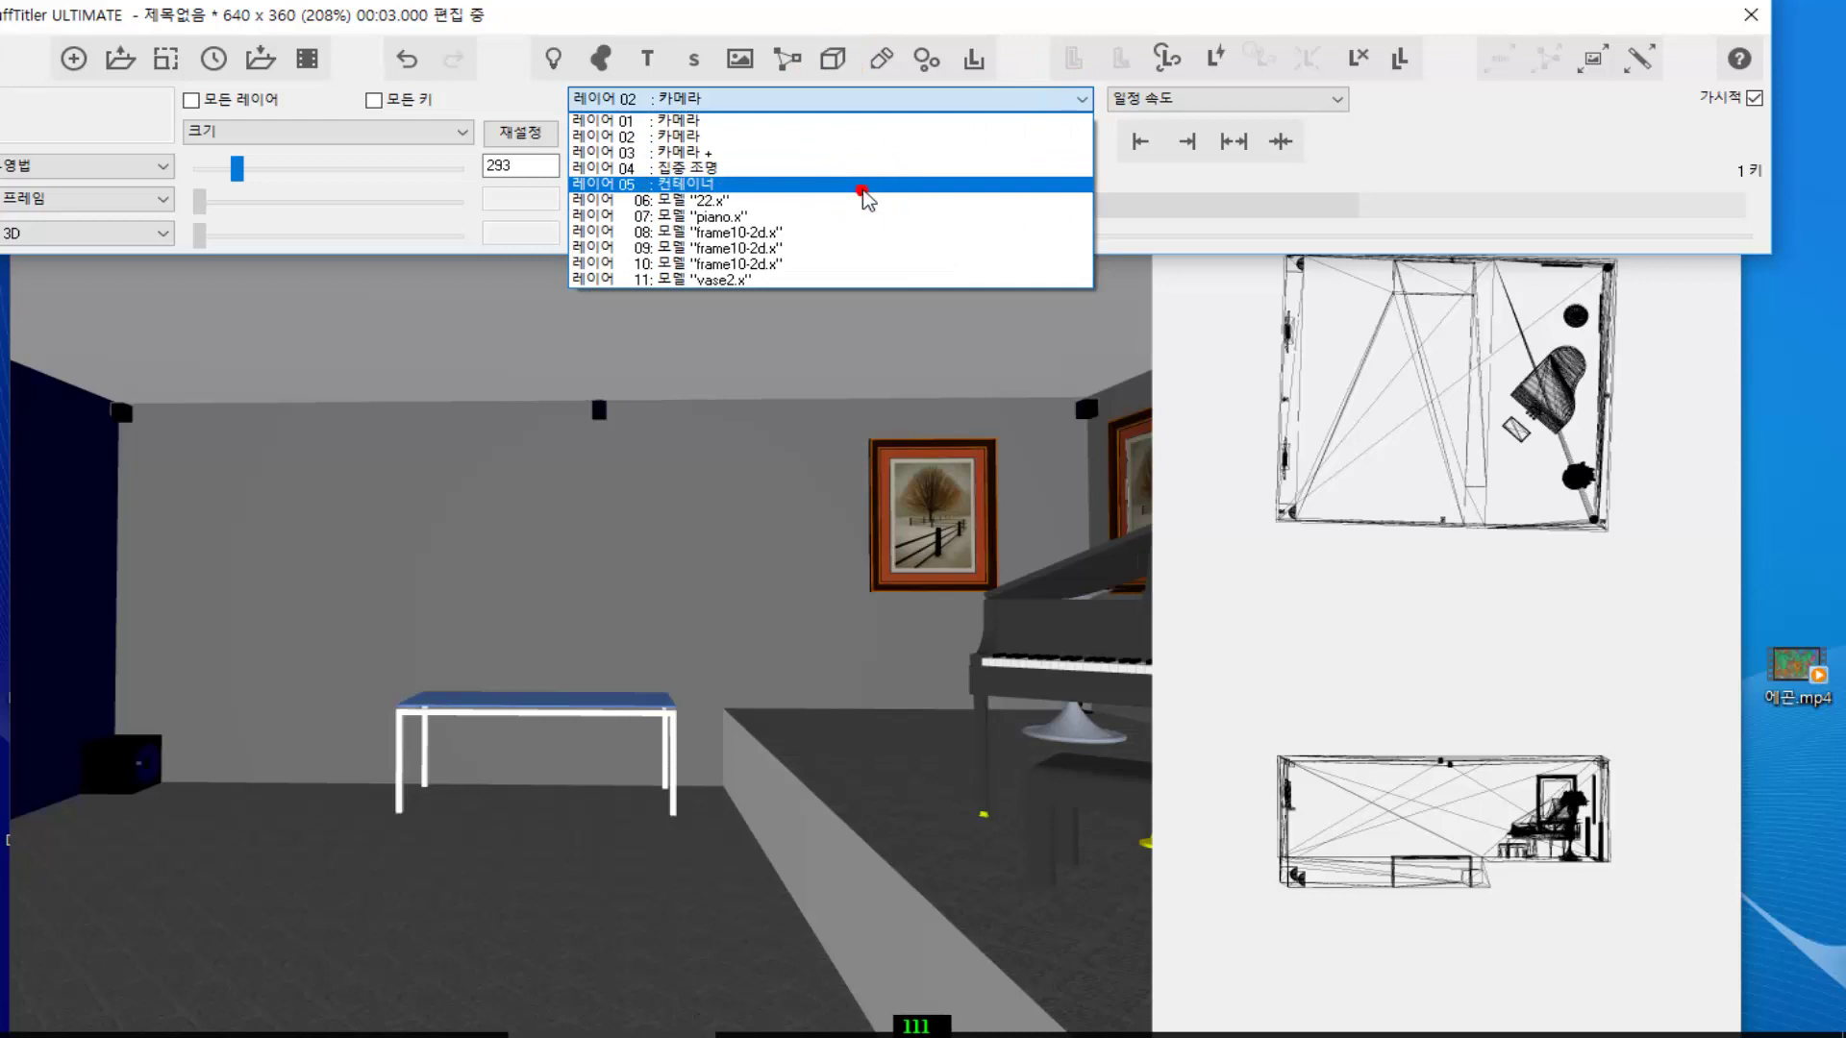
left_click(859, 183)
left_click(823, 62)
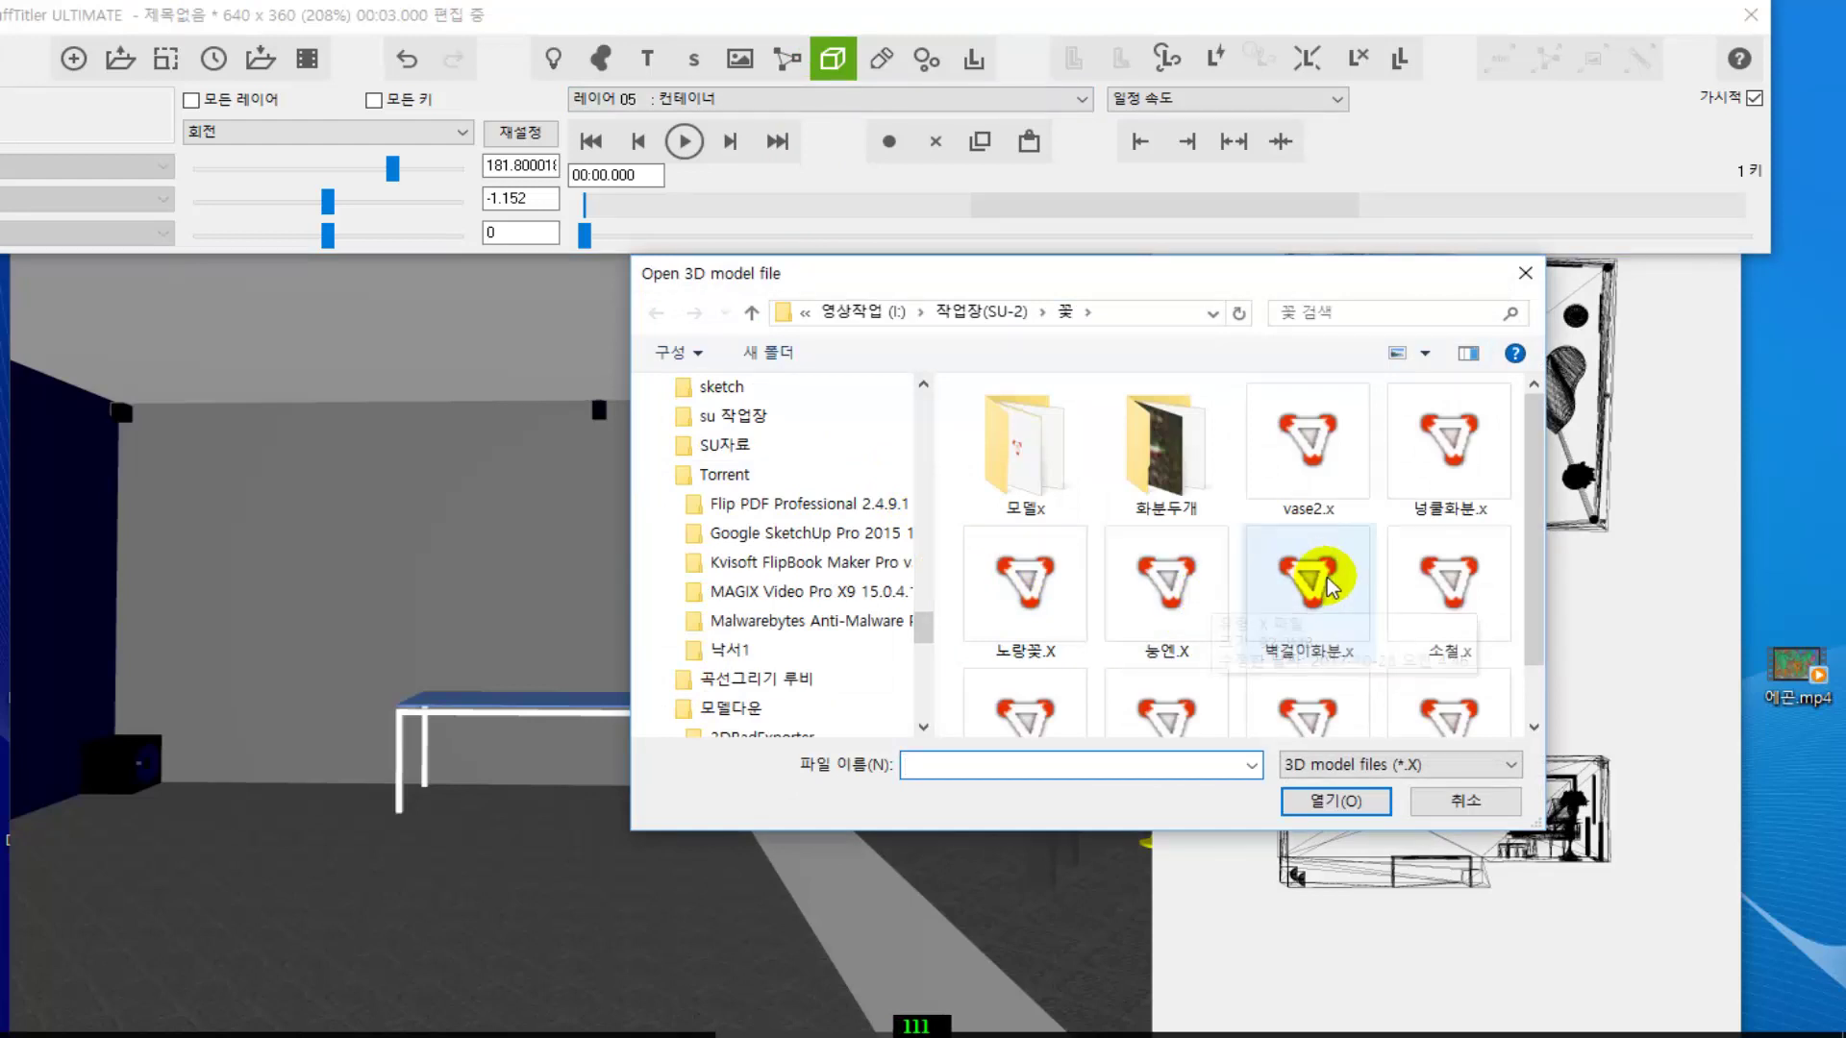
scroll(1384, 611, "down", 1)
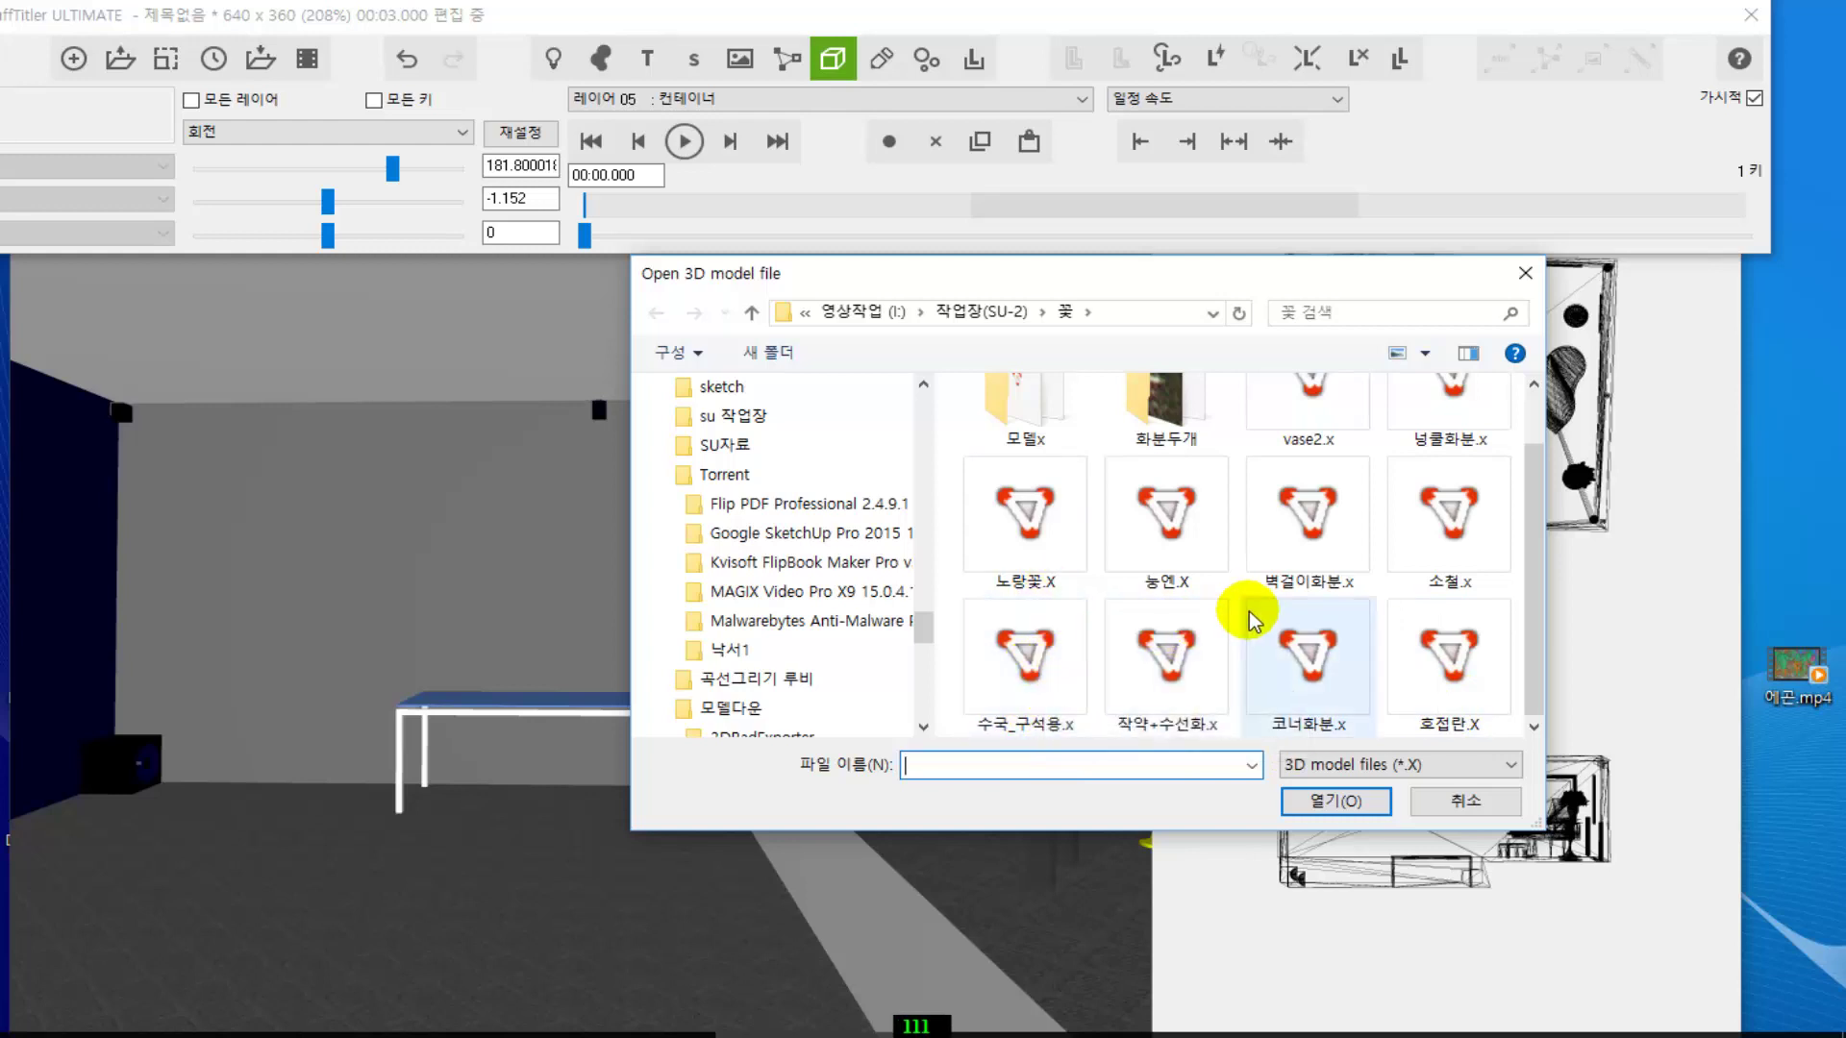
scroll(1249, 611, "up", 1)
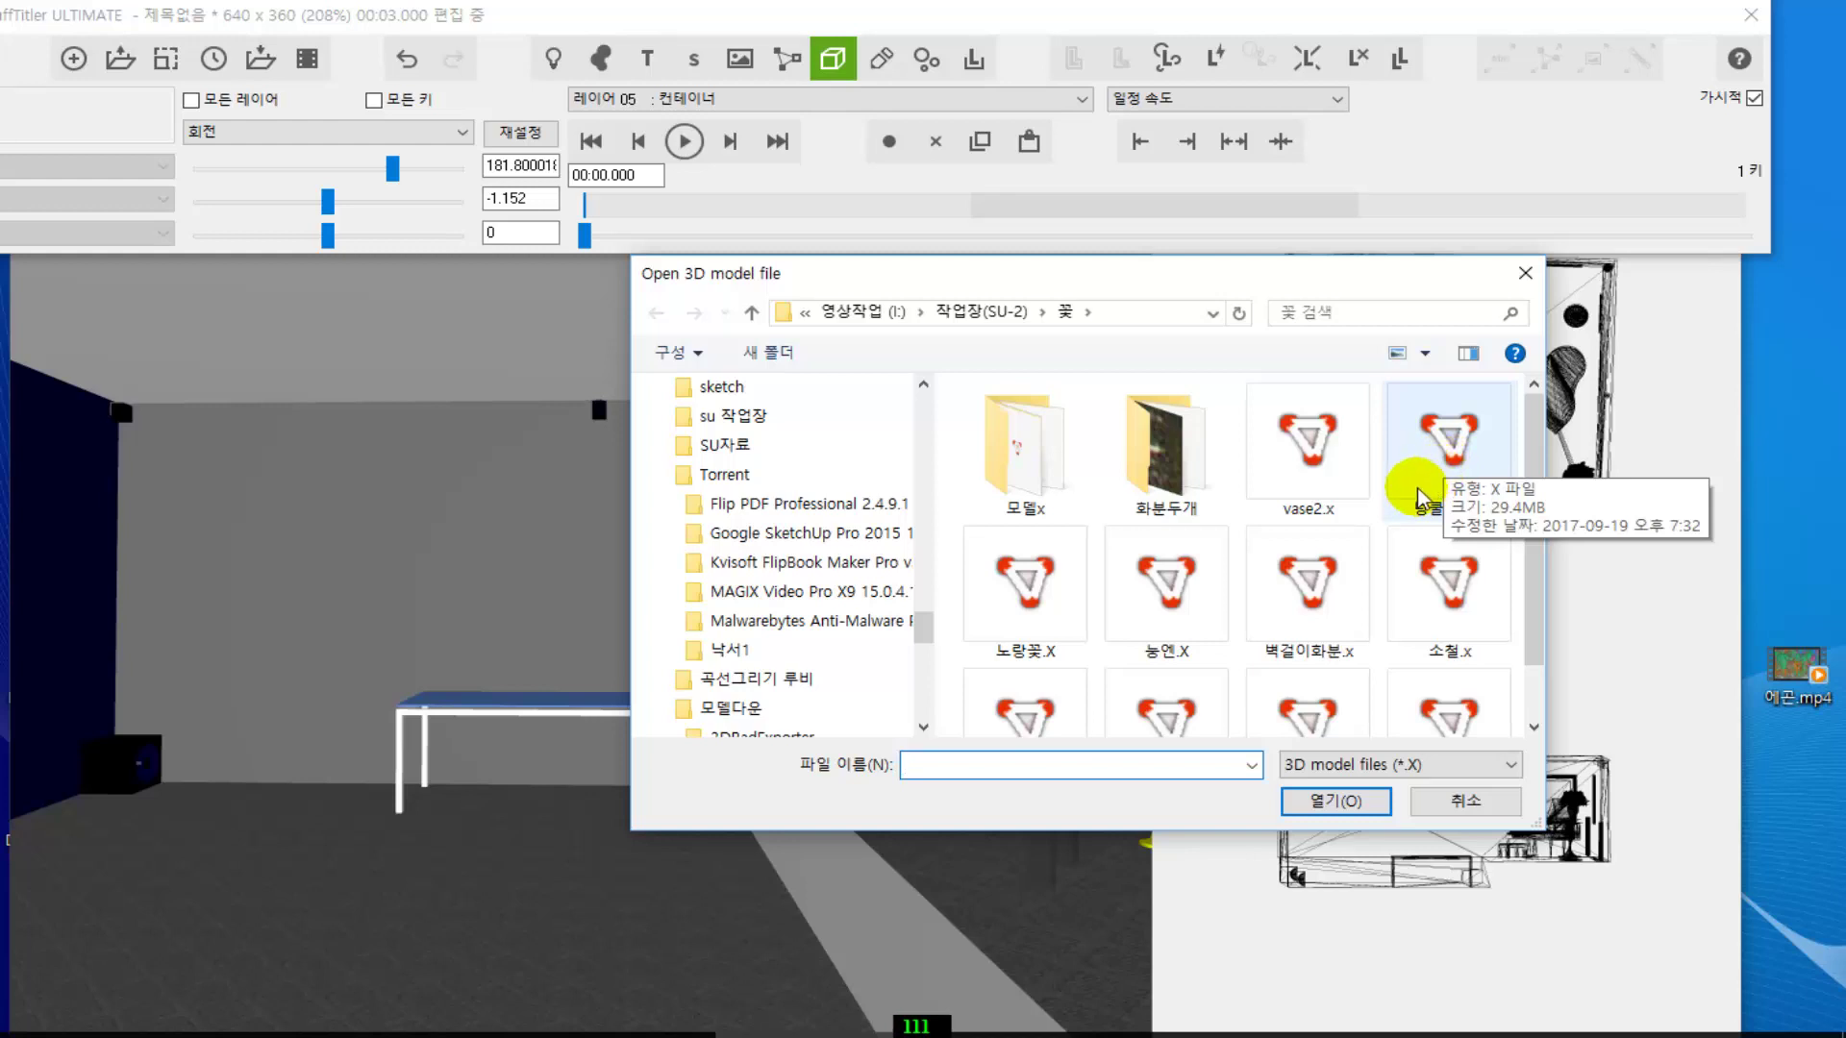
left_click(1448, 471)
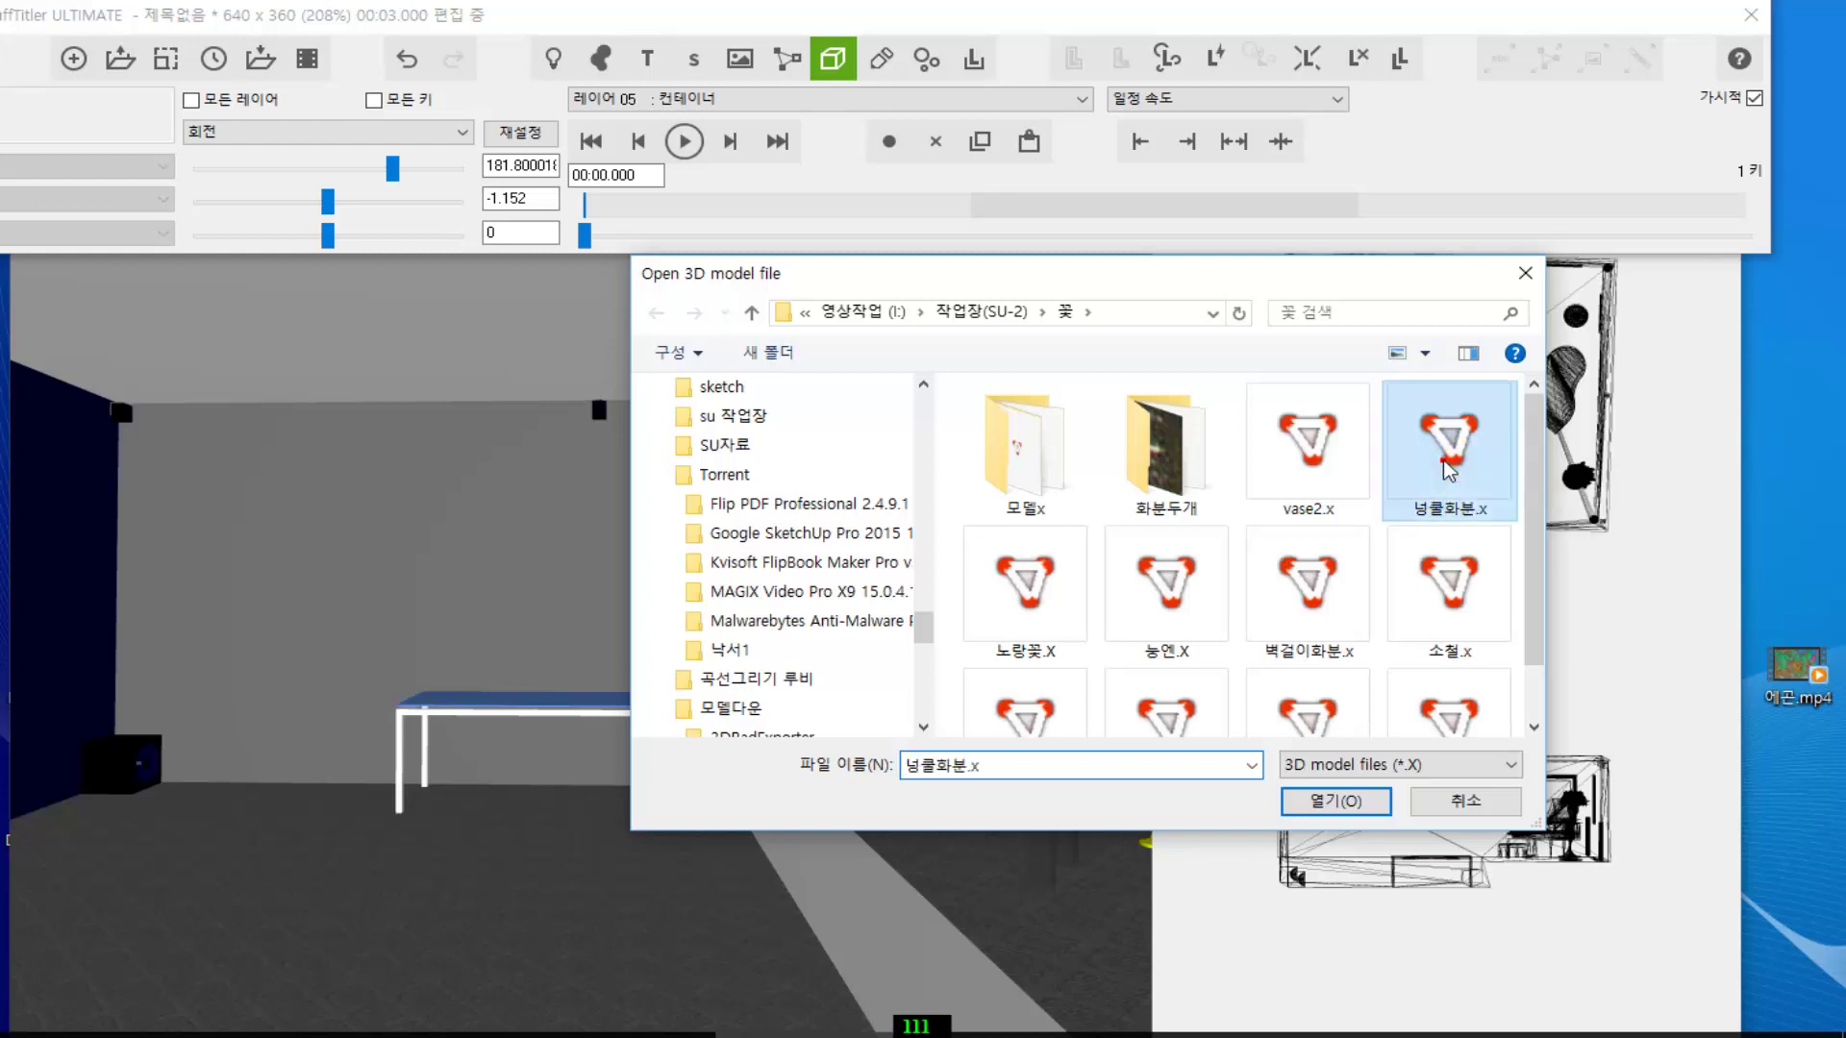
scroll(1382, 509, "down", 1)
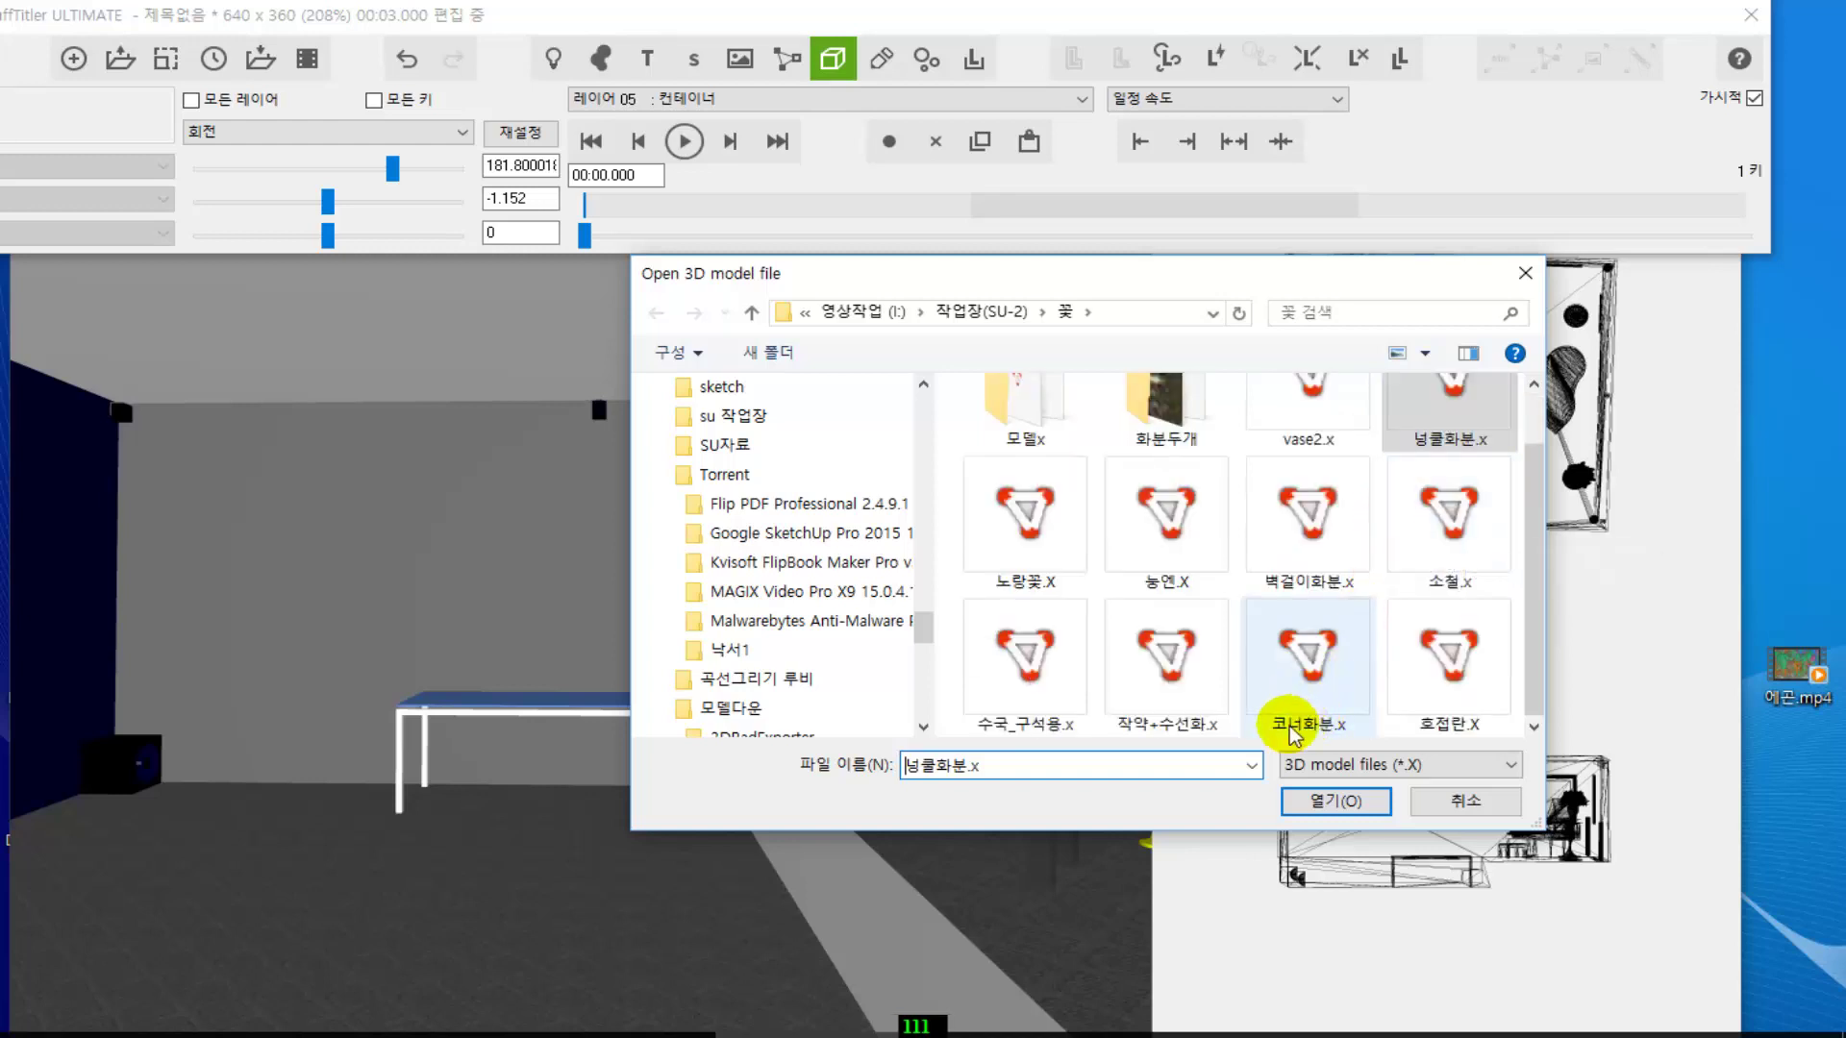
left_click(1312, 663)
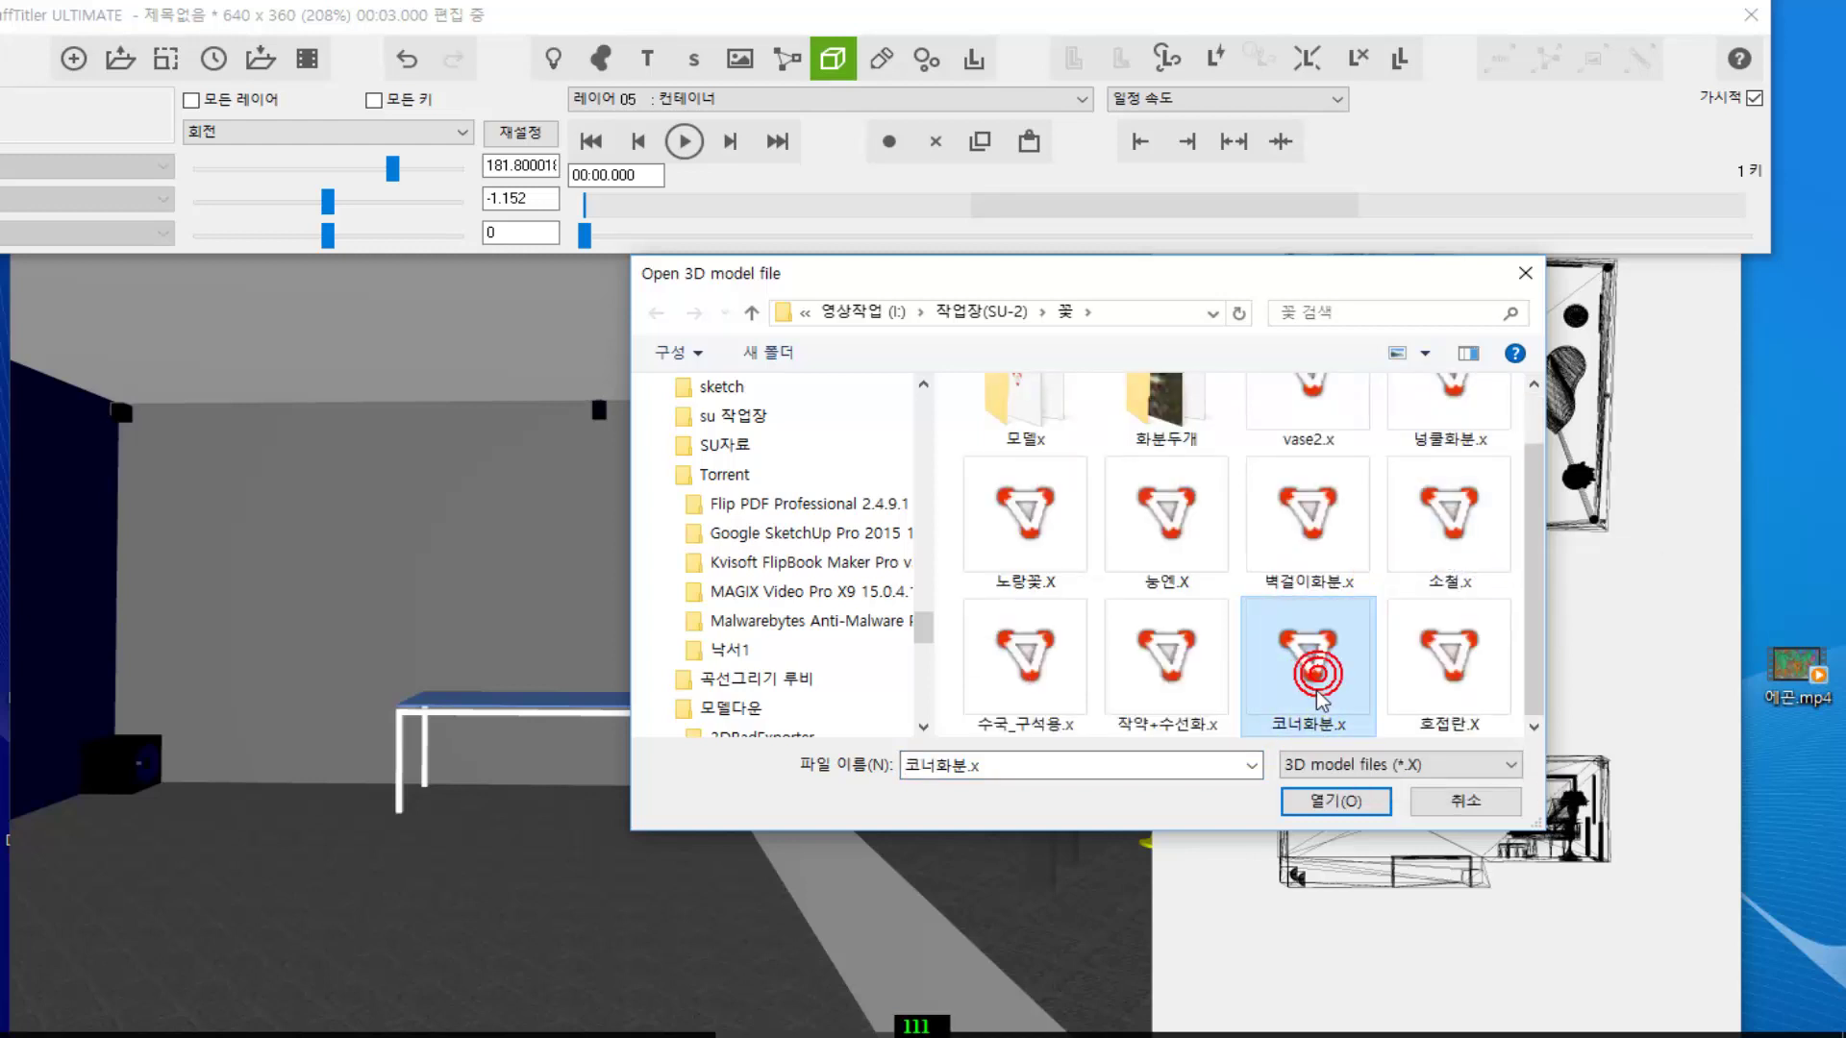
left_click(1298, 802)
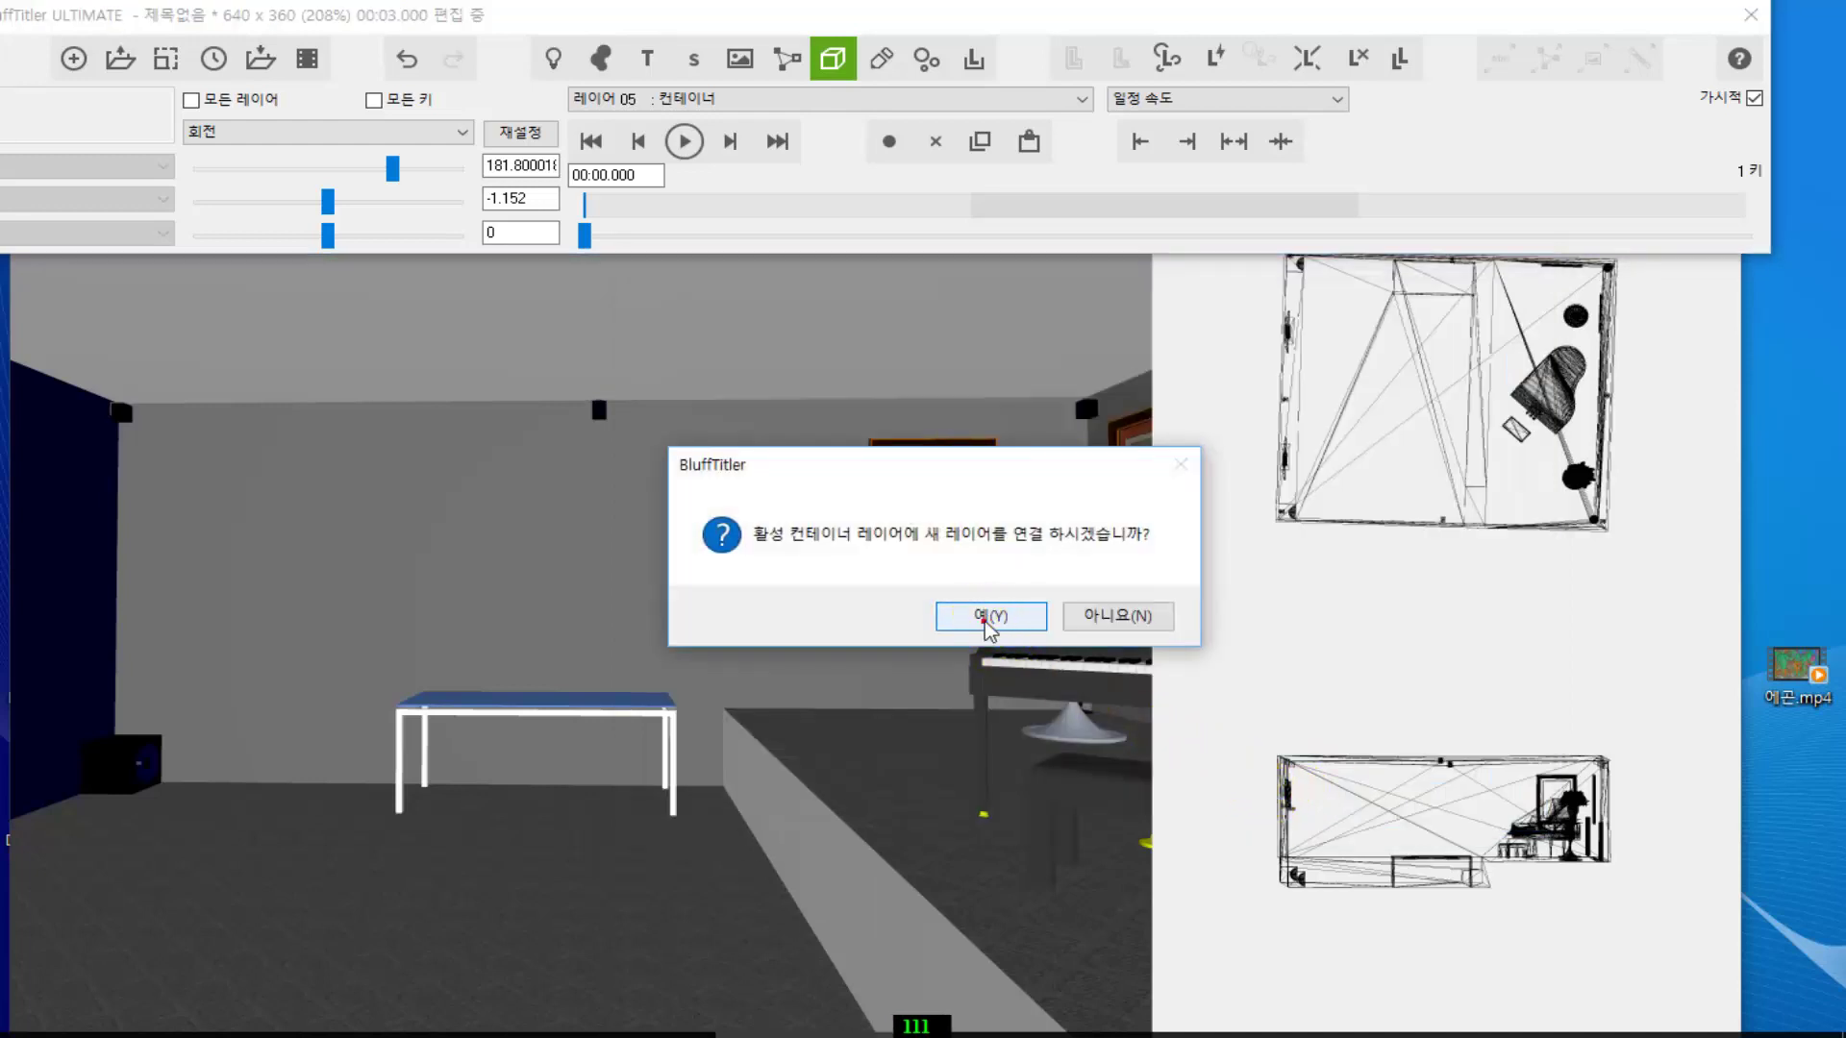
left_click(985, 620)
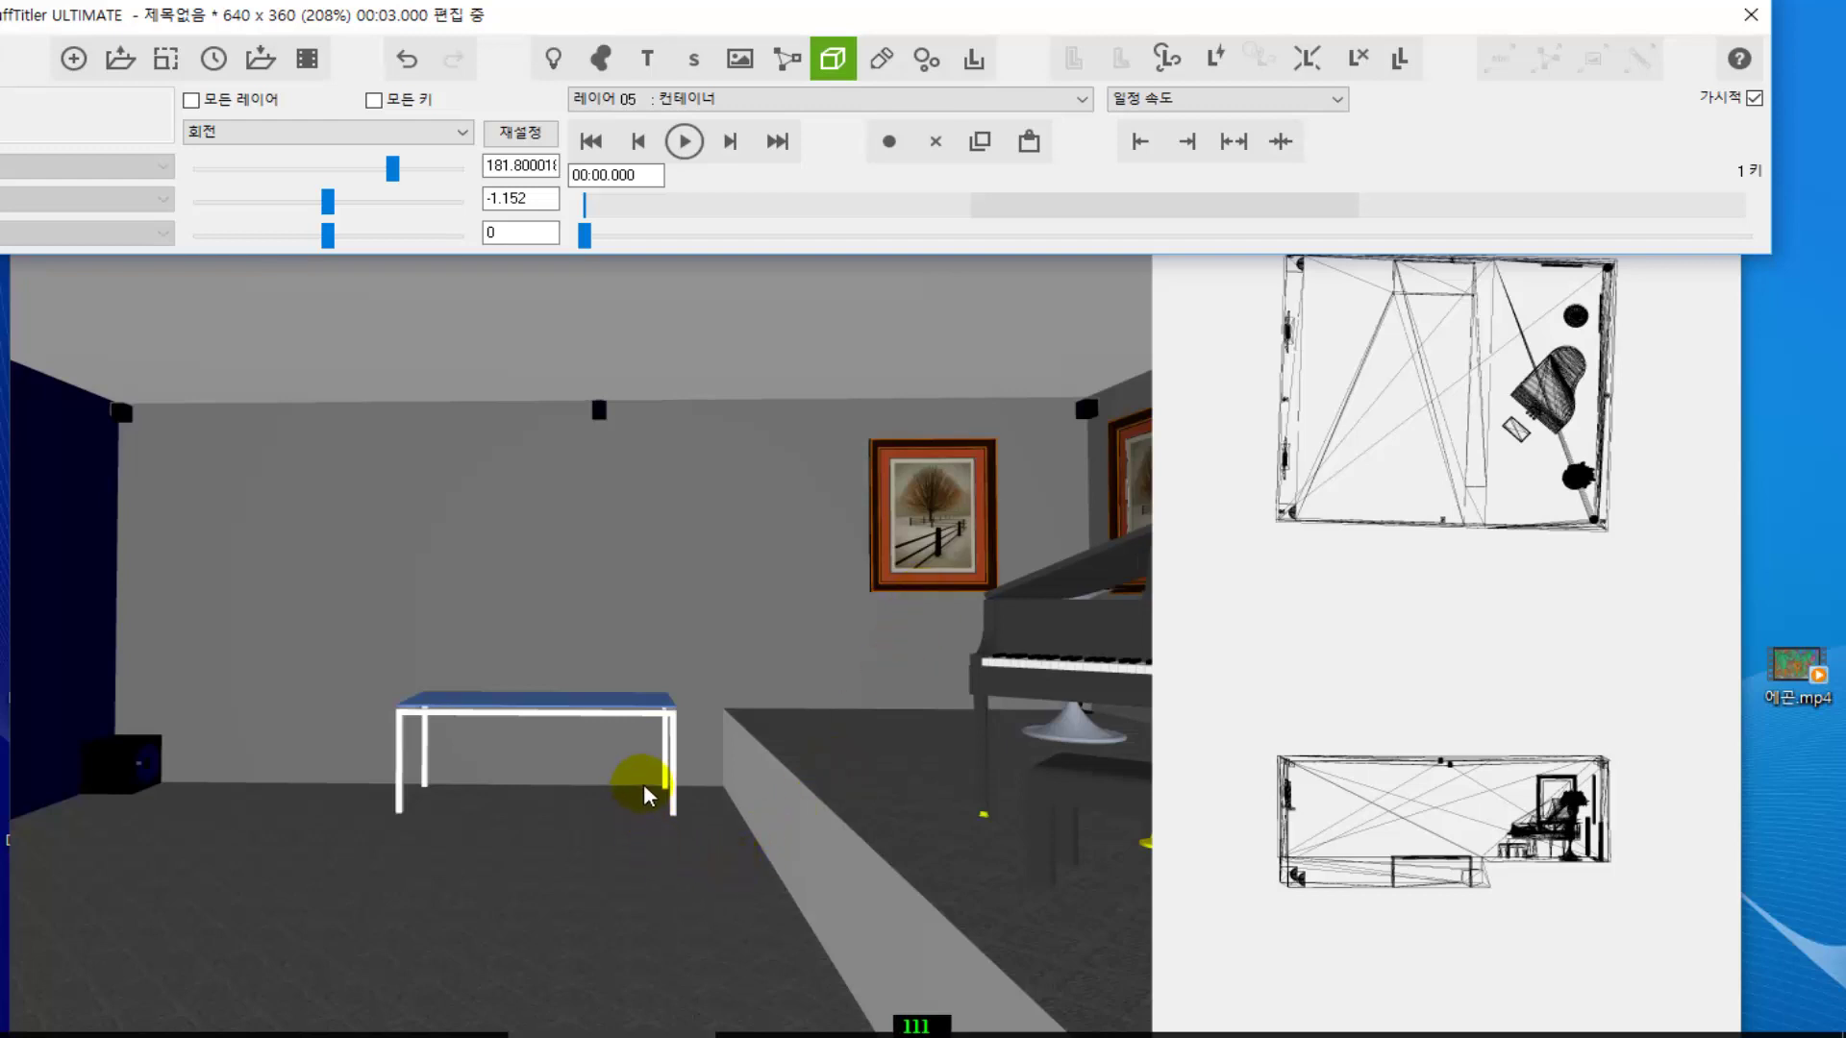
left_click(642, 706)
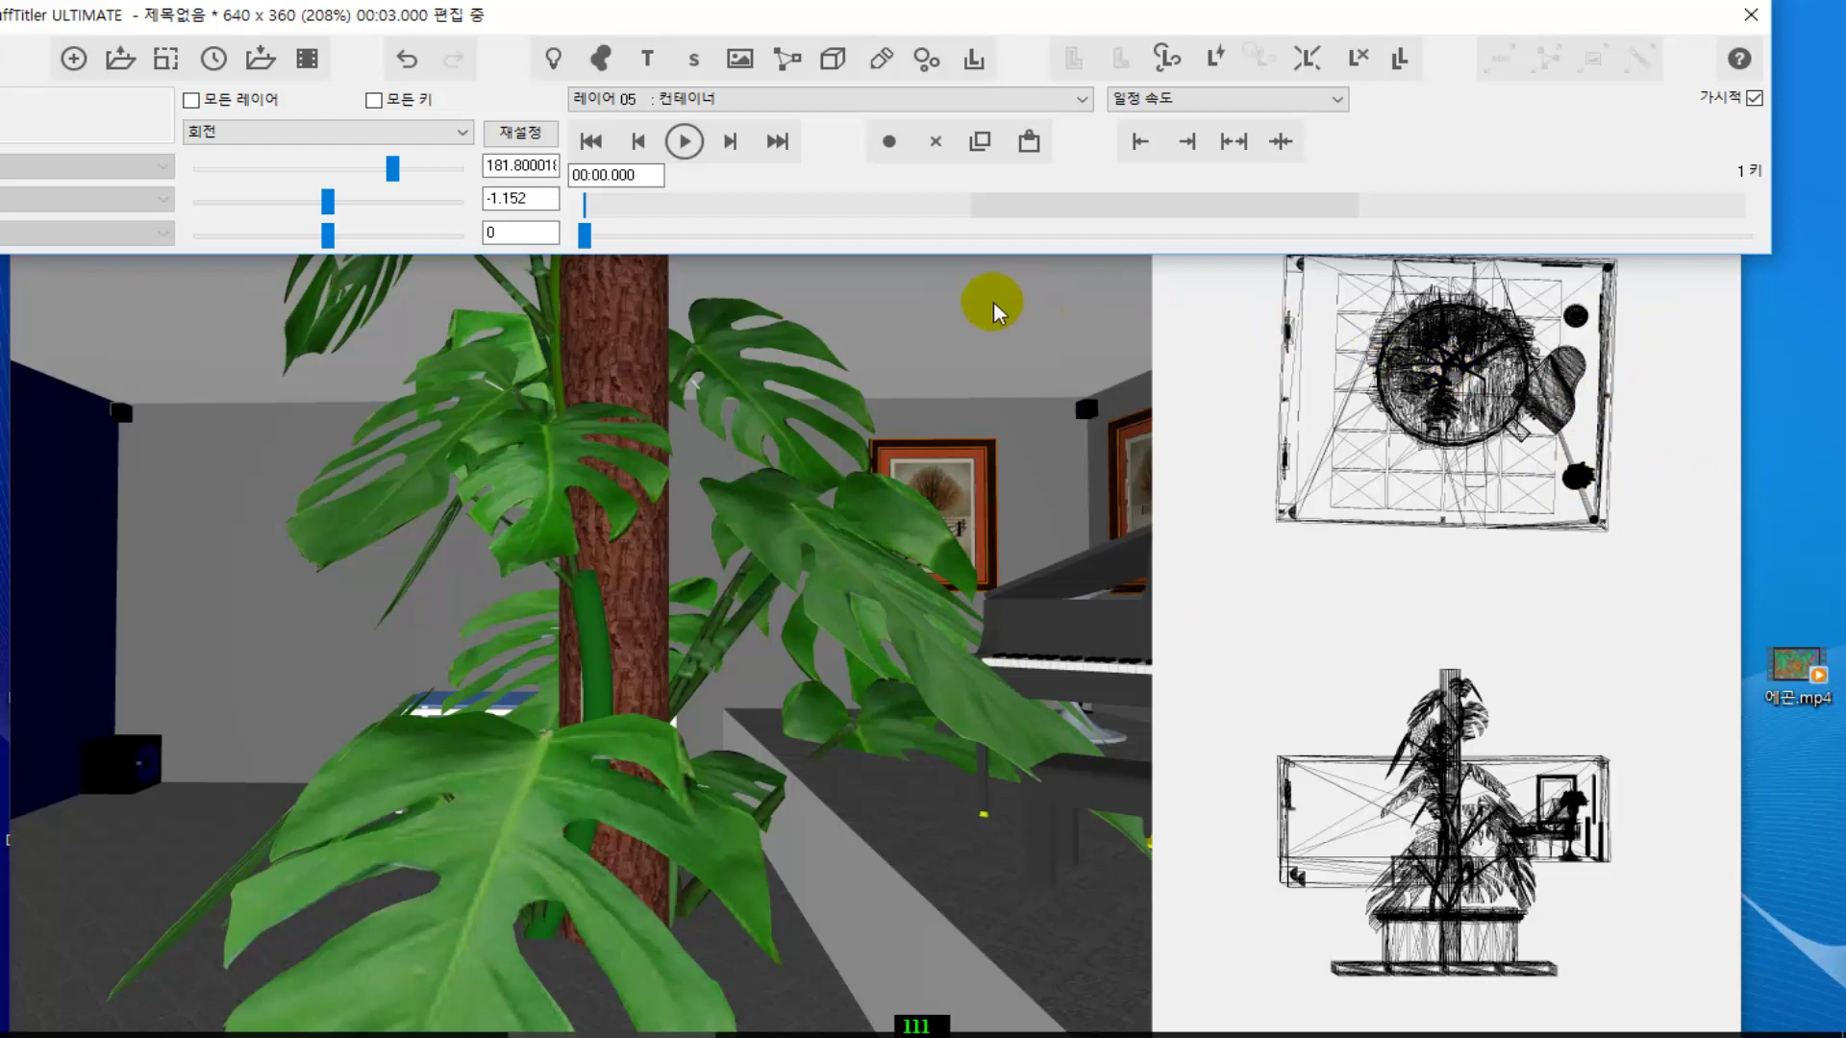
- Scale the corner plant model 코너화분.x (layer 12) down to size values of about 0.1112, 0.1112 and 0.101
left_click(1080, 100)
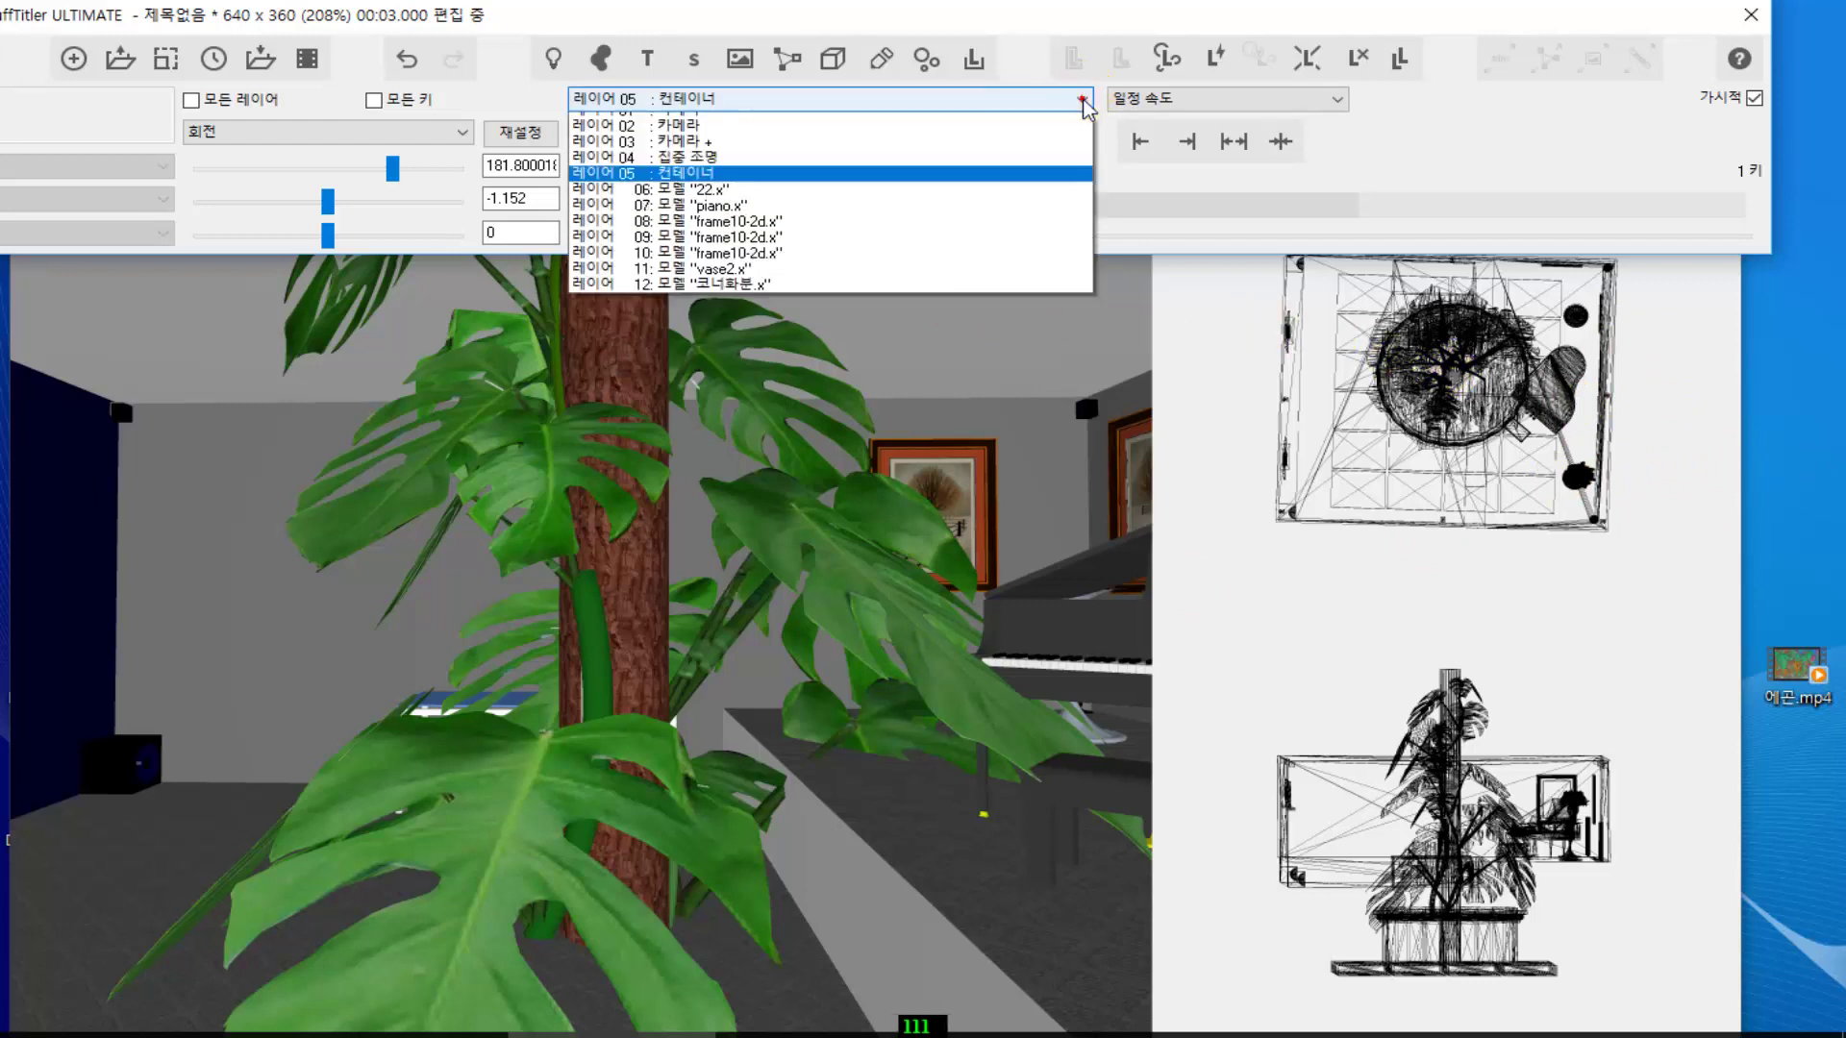
left_click(850, 298)
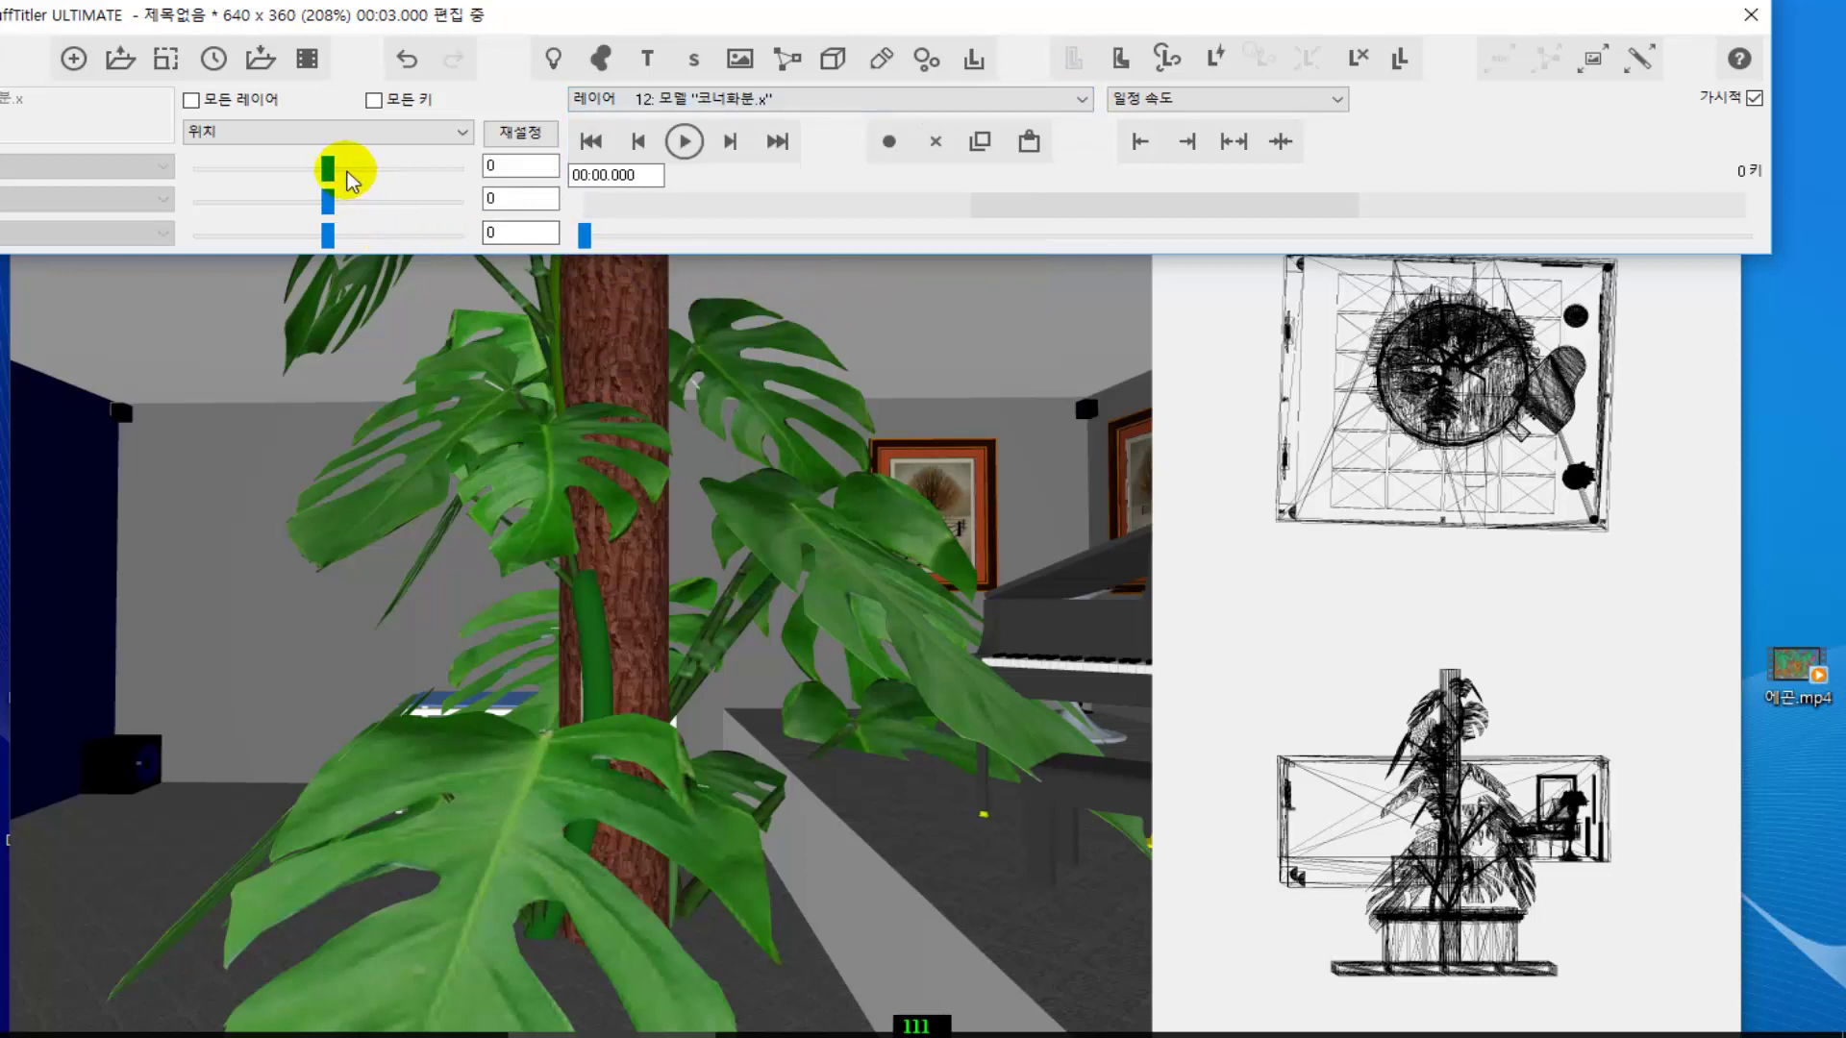
left_click(455, 132)
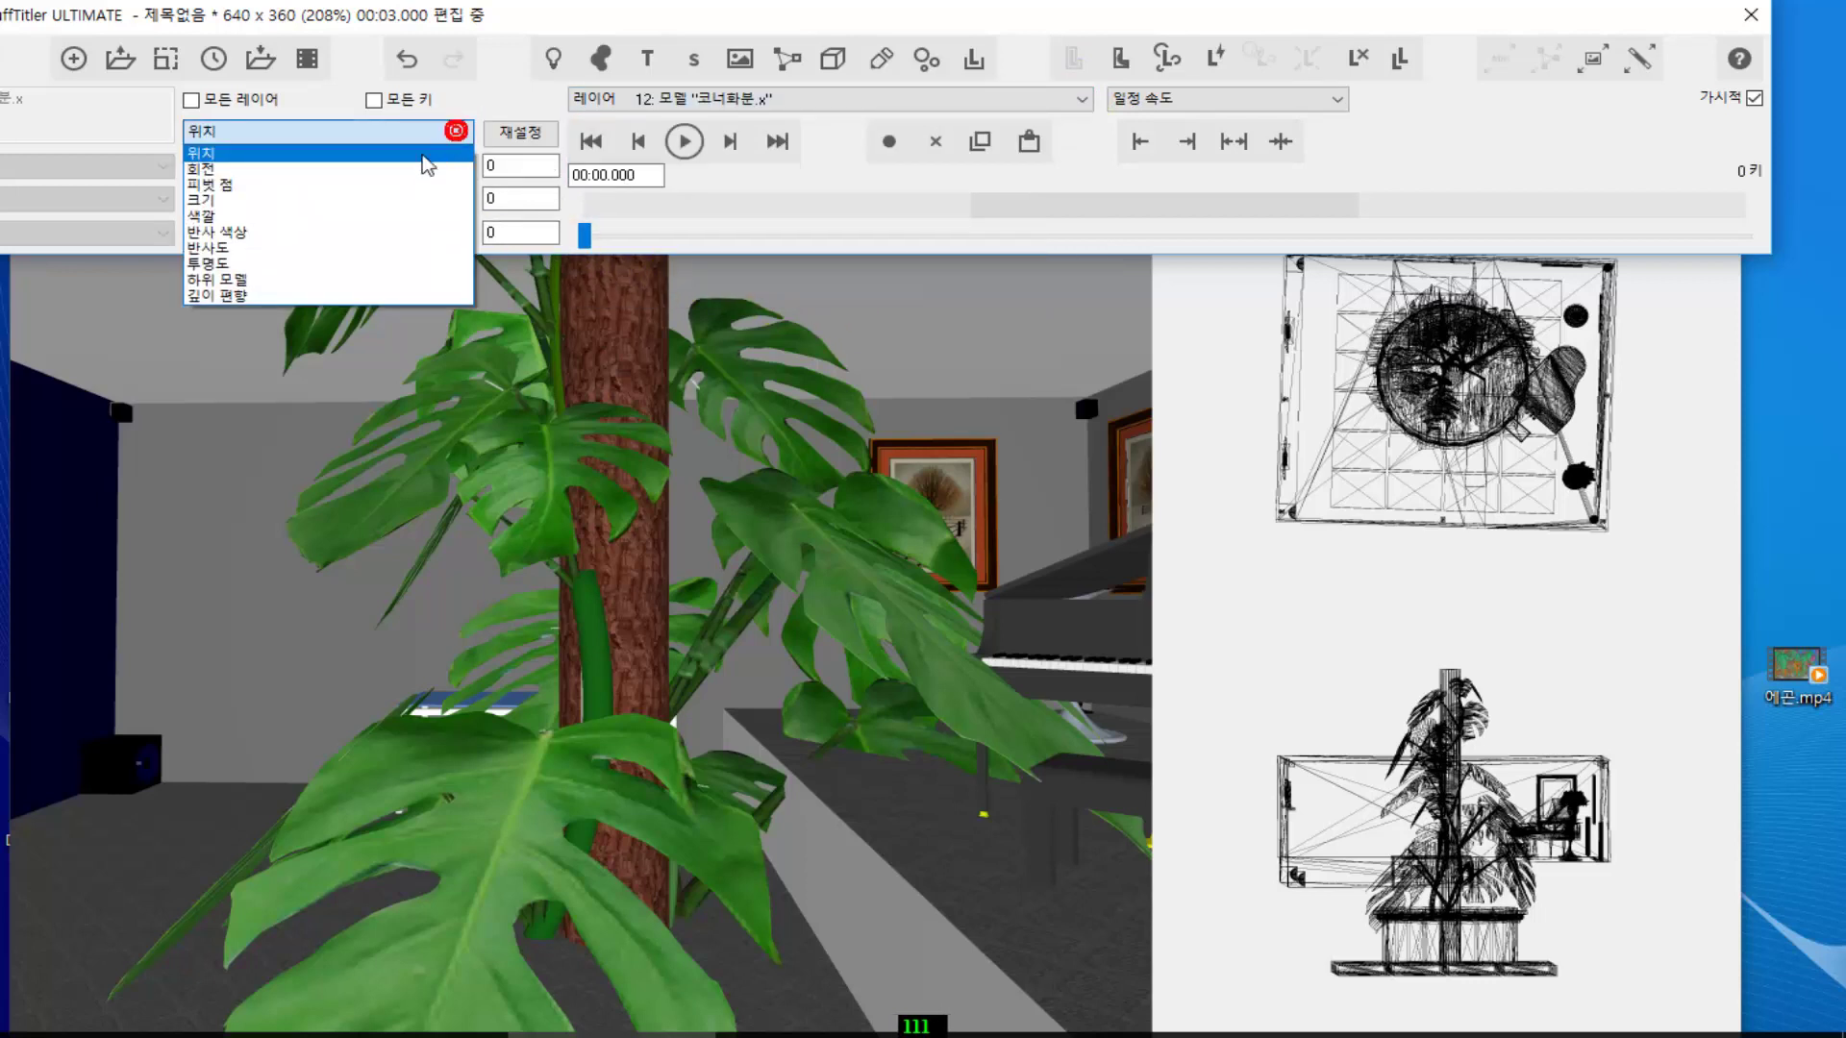
left_click(303, 201)
left_click_drag(328, 173, 210, 185)
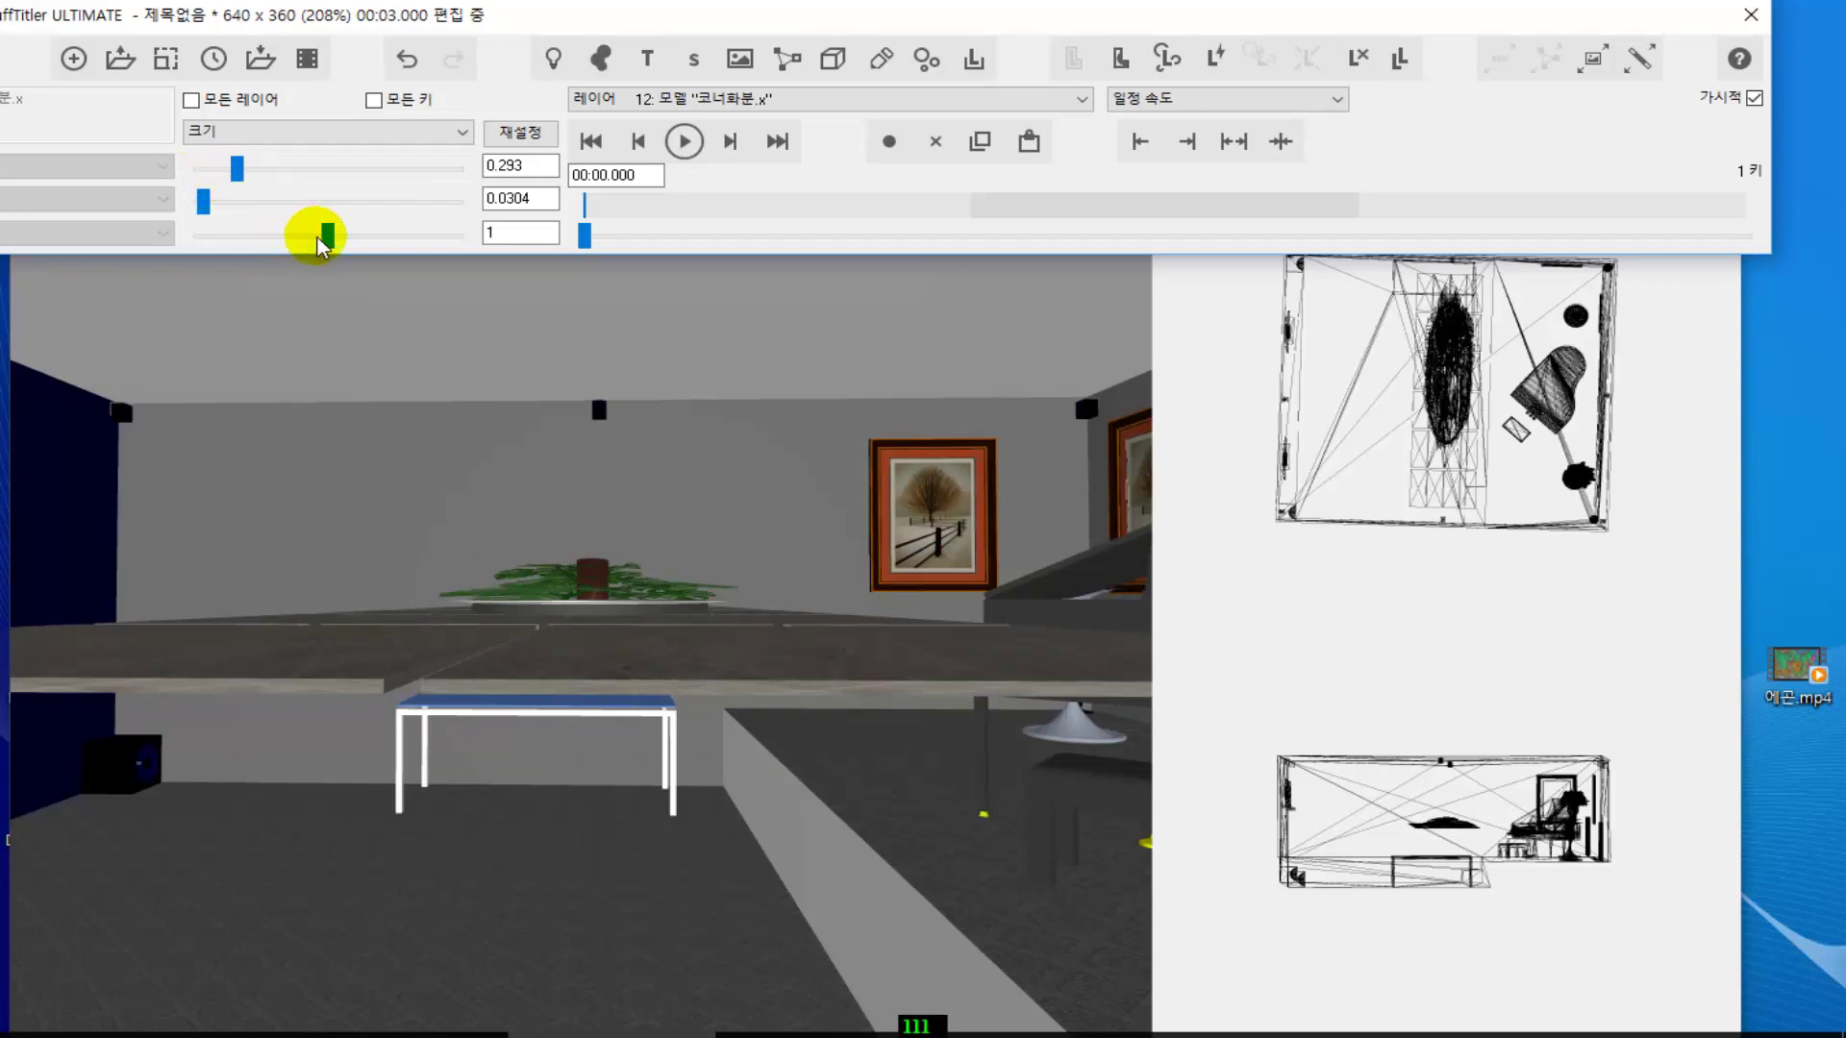
left_click_drag(317, 238, 217, 200)
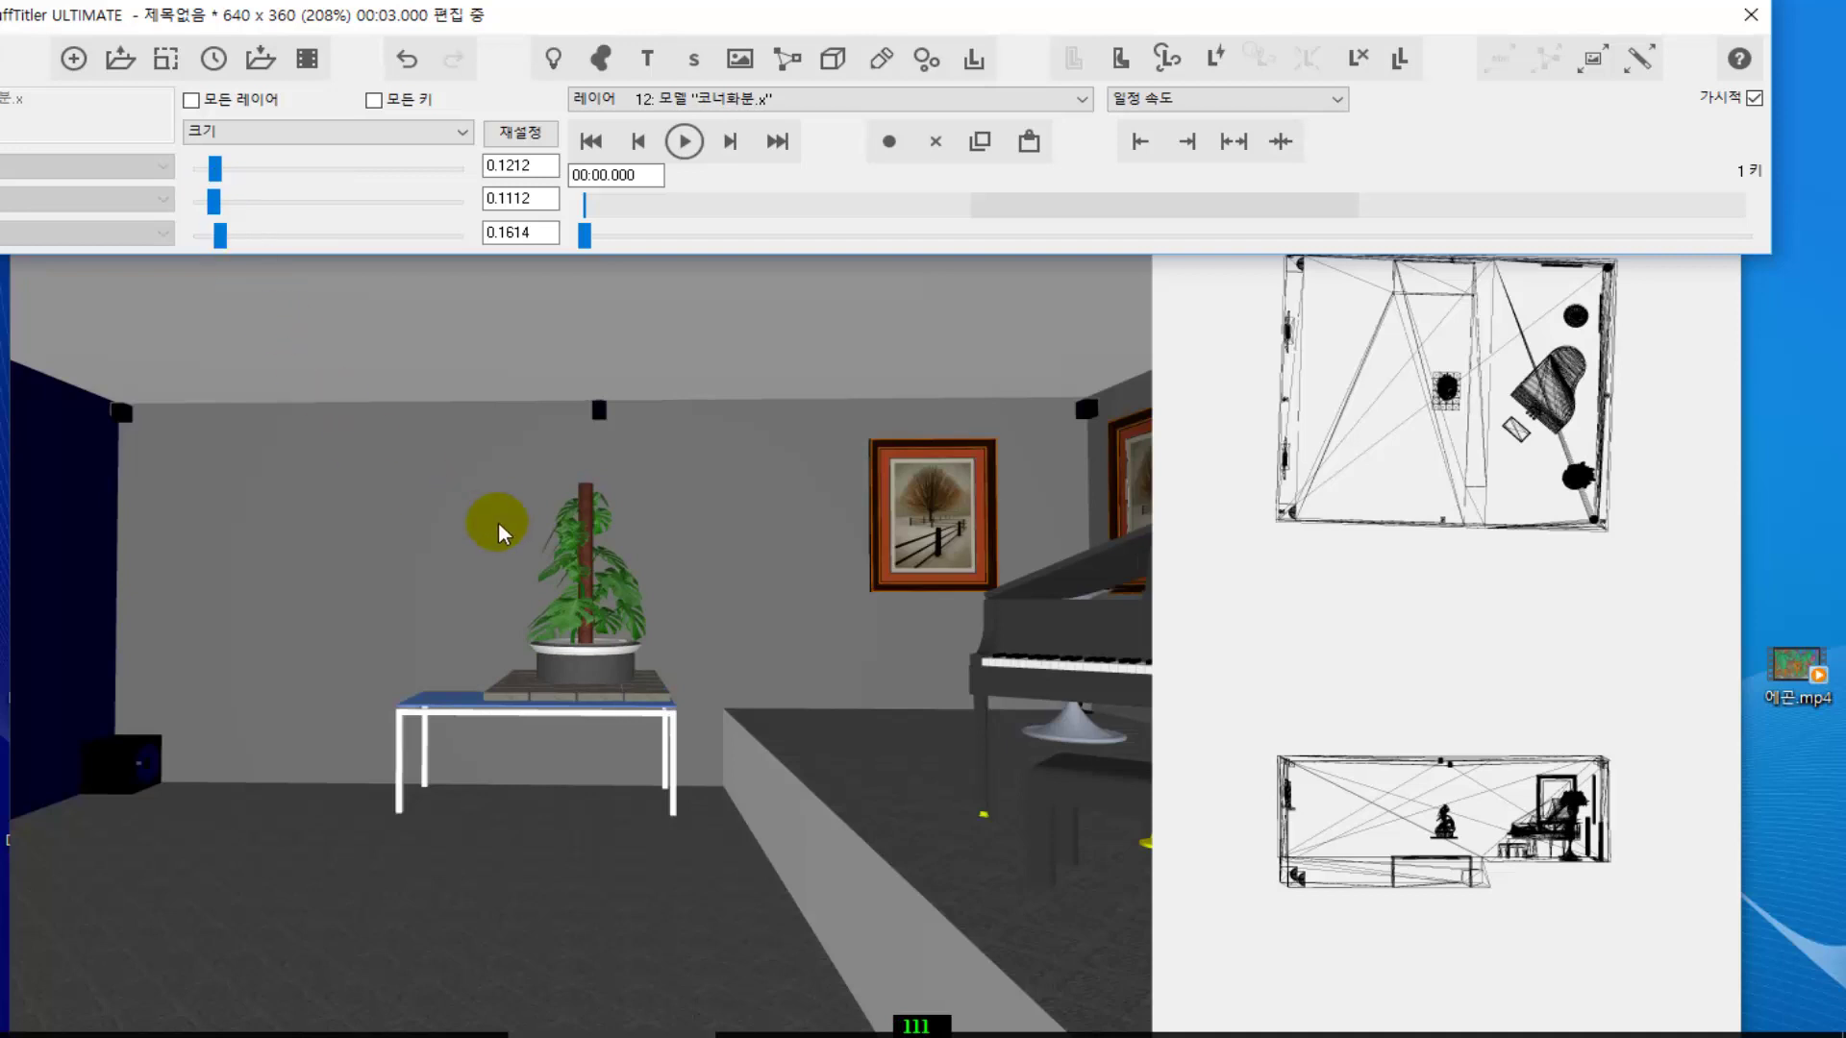
left_click_drag(225, 243, 218, 231)
left_click(217, 200)
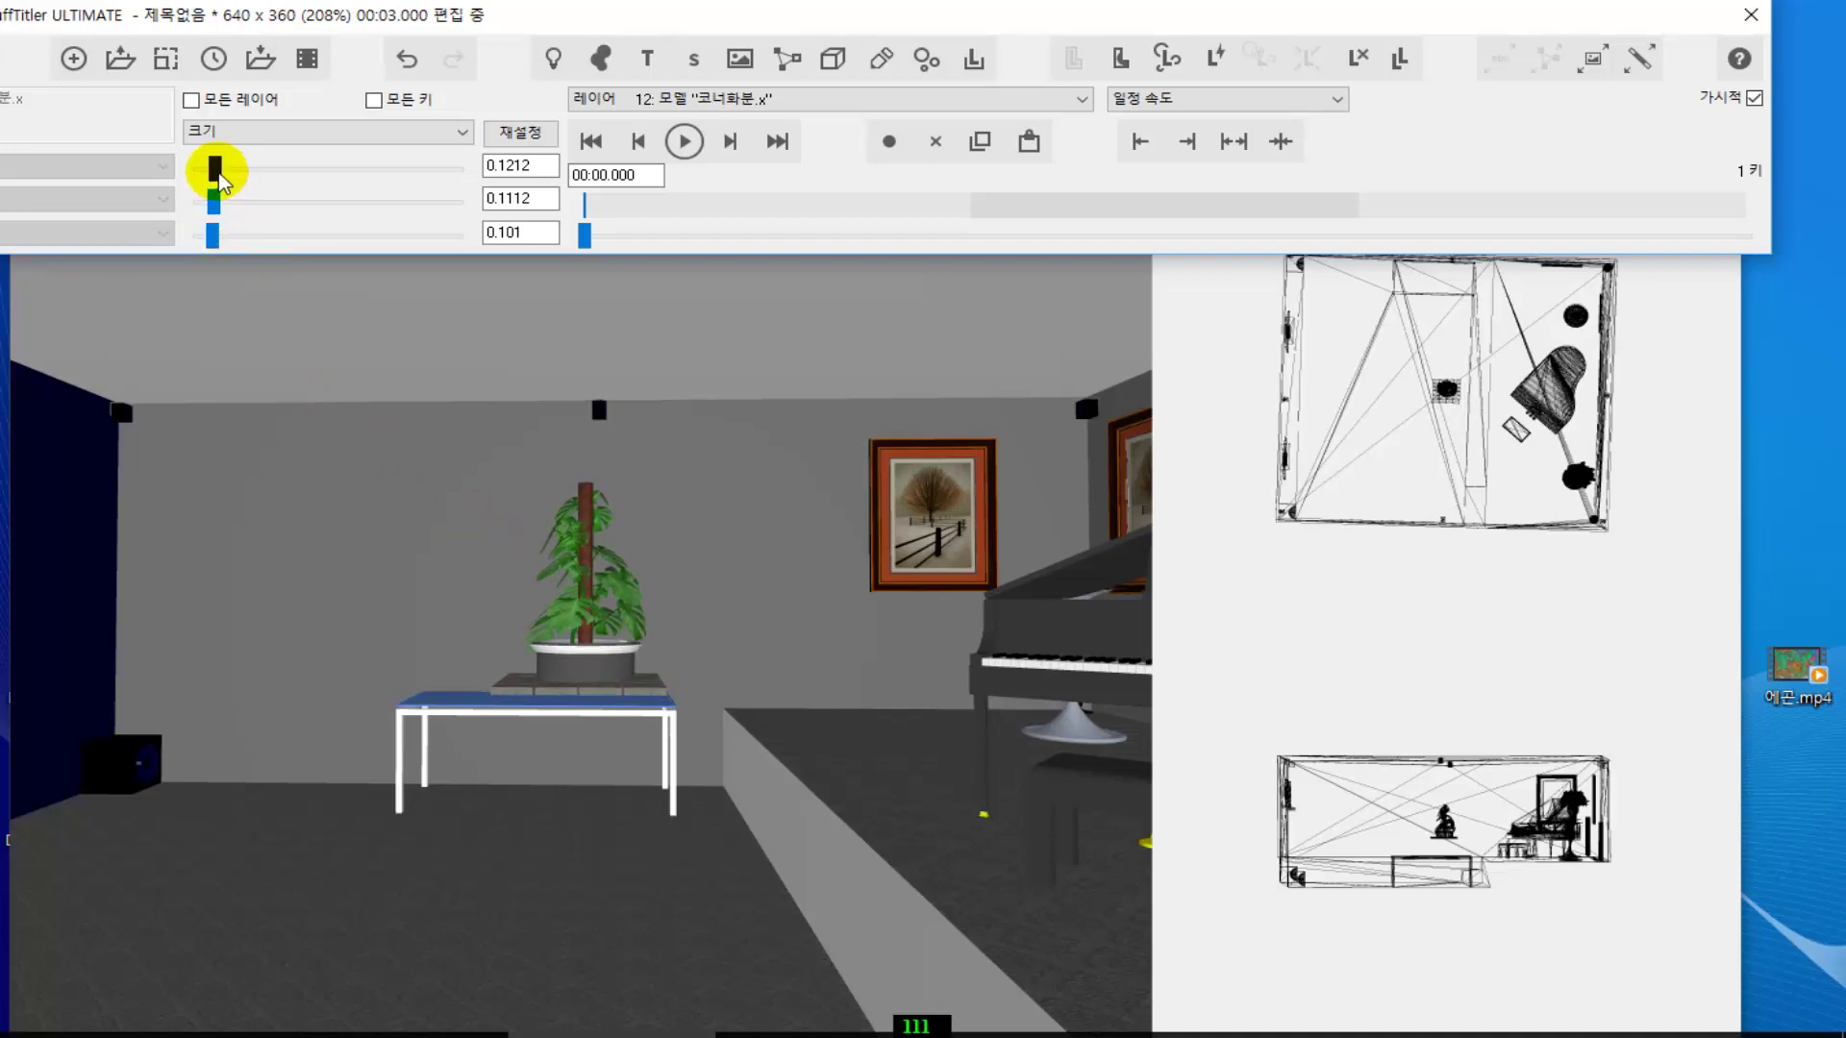
left_click_drag(214, 166, 220, 176)
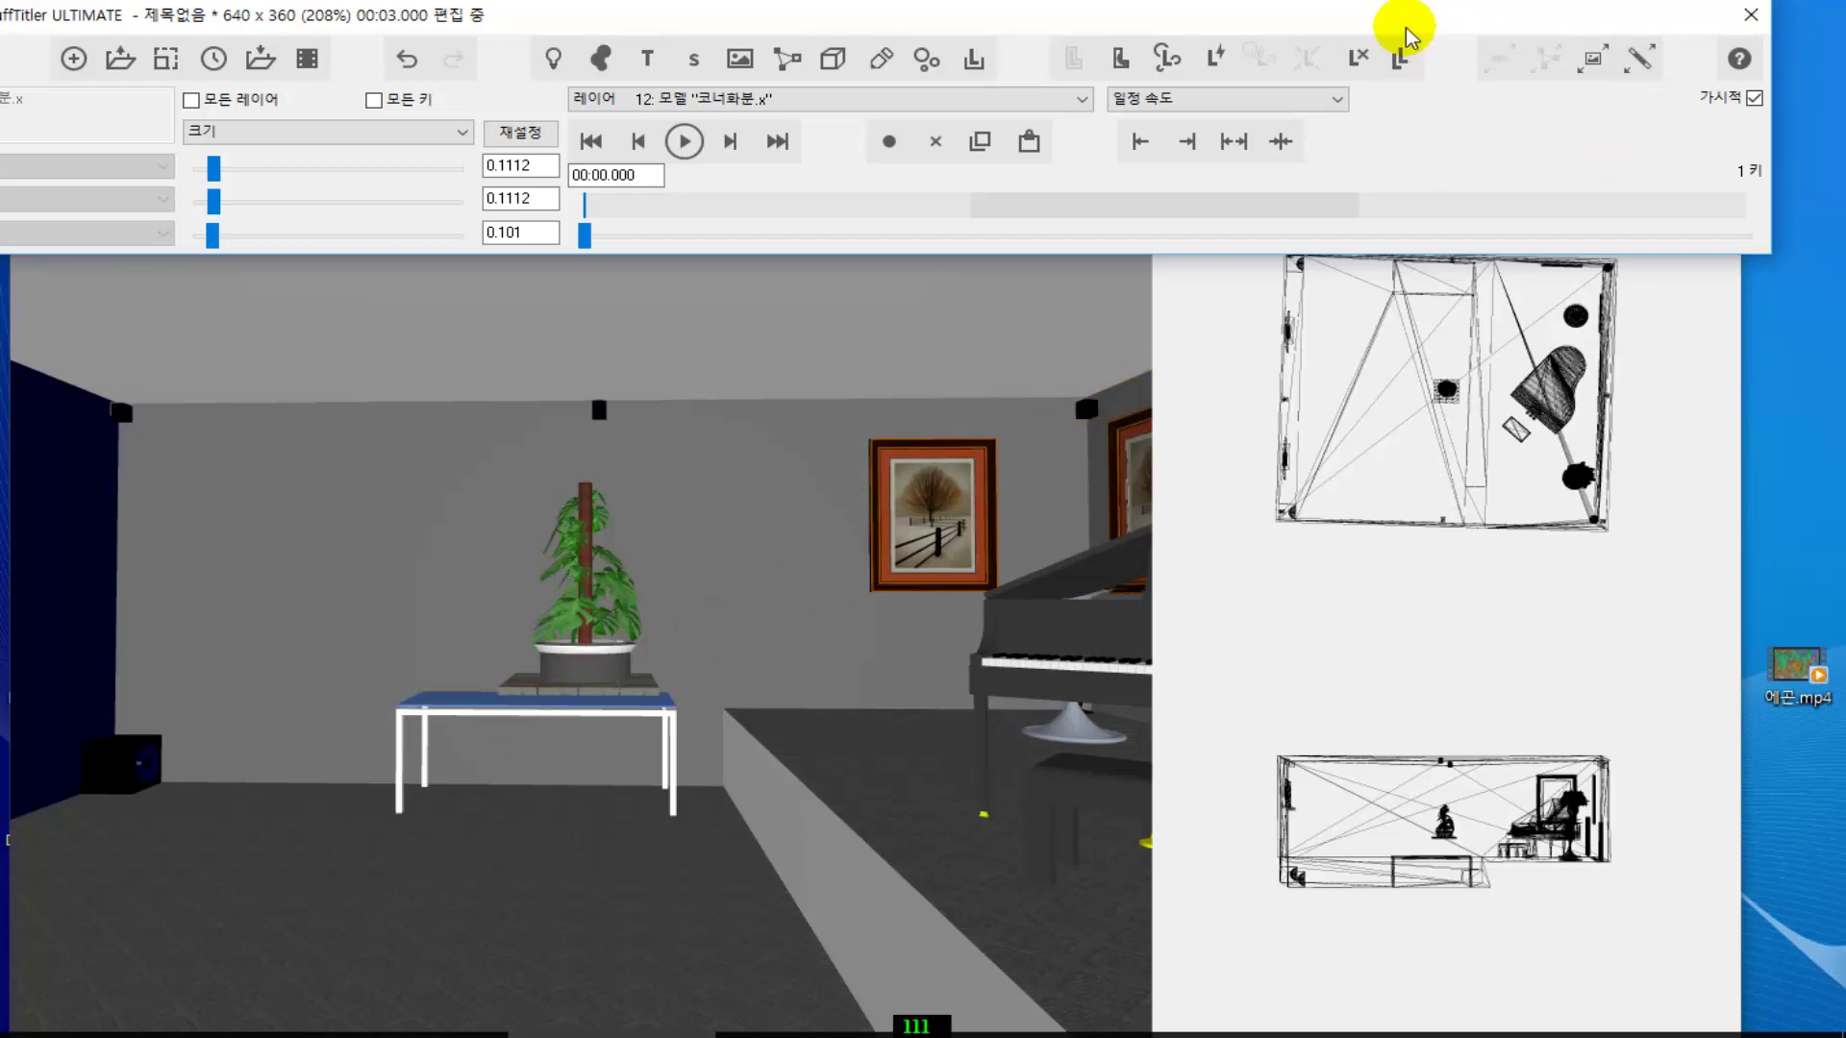
- Place the 코너화분.x plant on the blue table by the back wall, at position about 11.08, -8.94, -72.68
left_click_drag(1405, 29, 1388, 679)
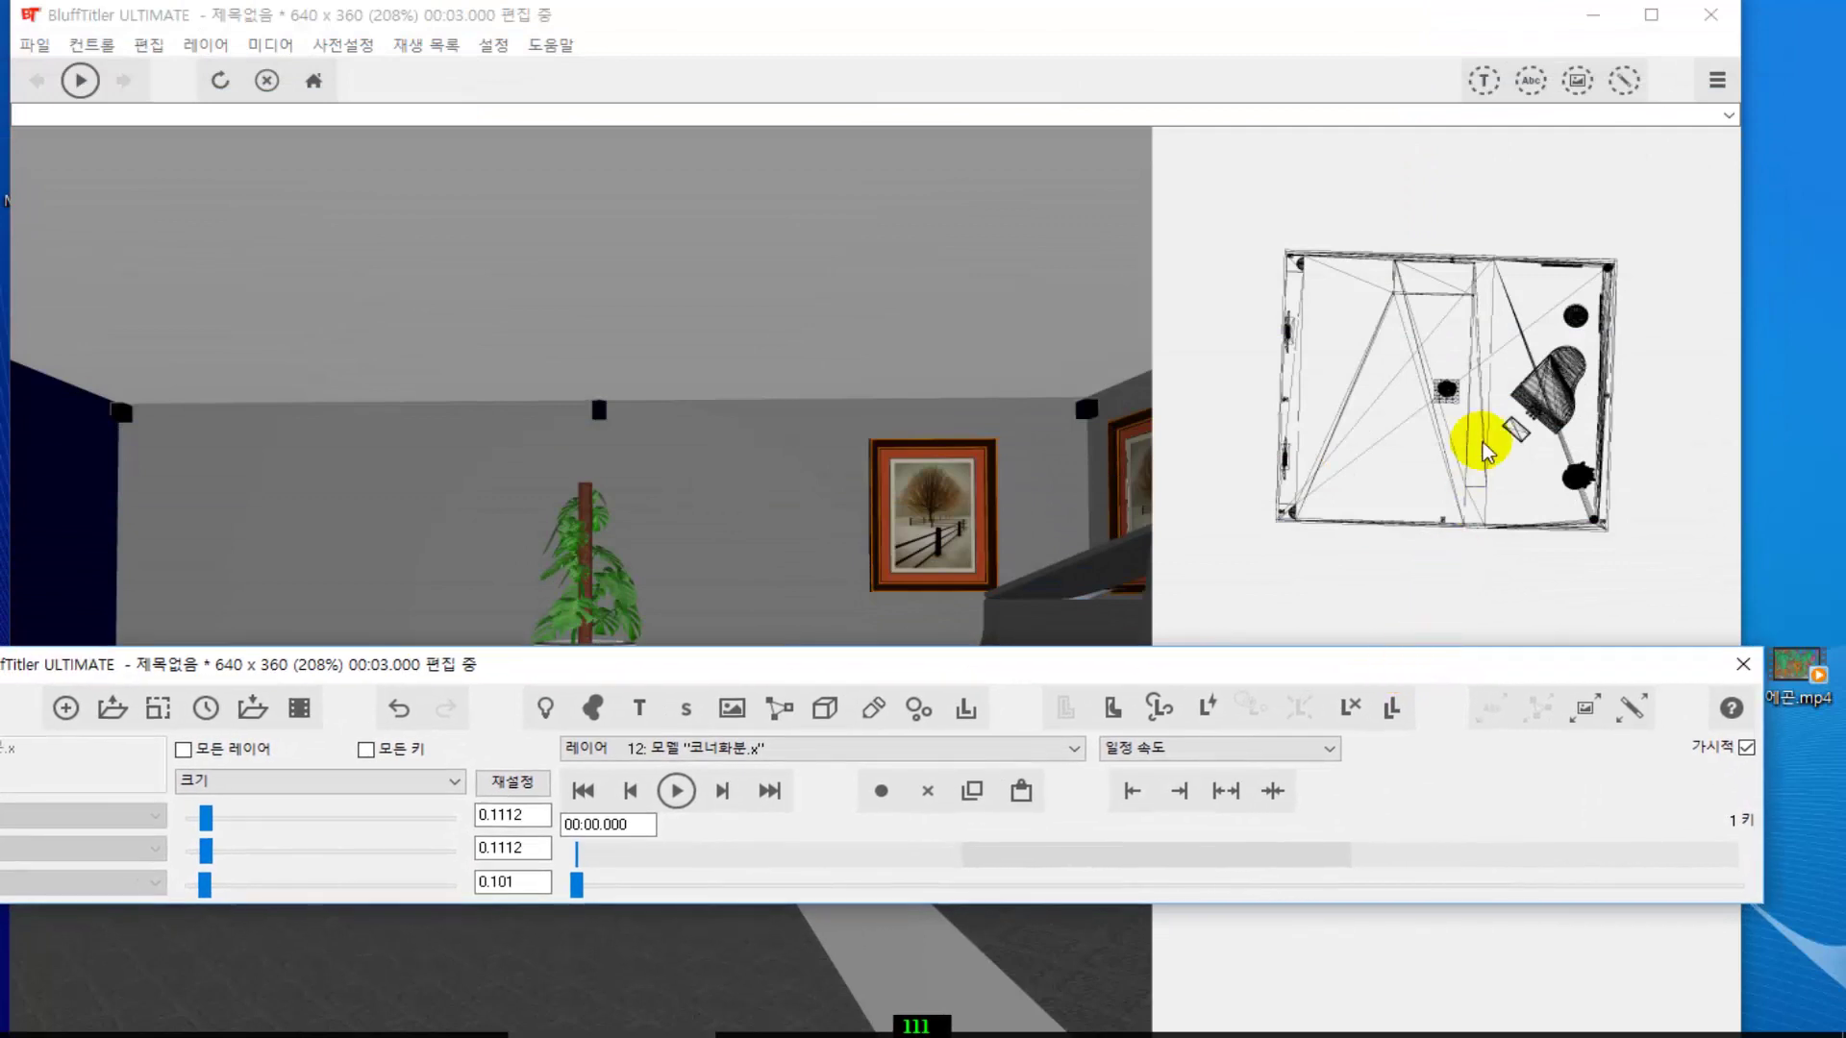
left_click_drag(993, 661, 932, 863)
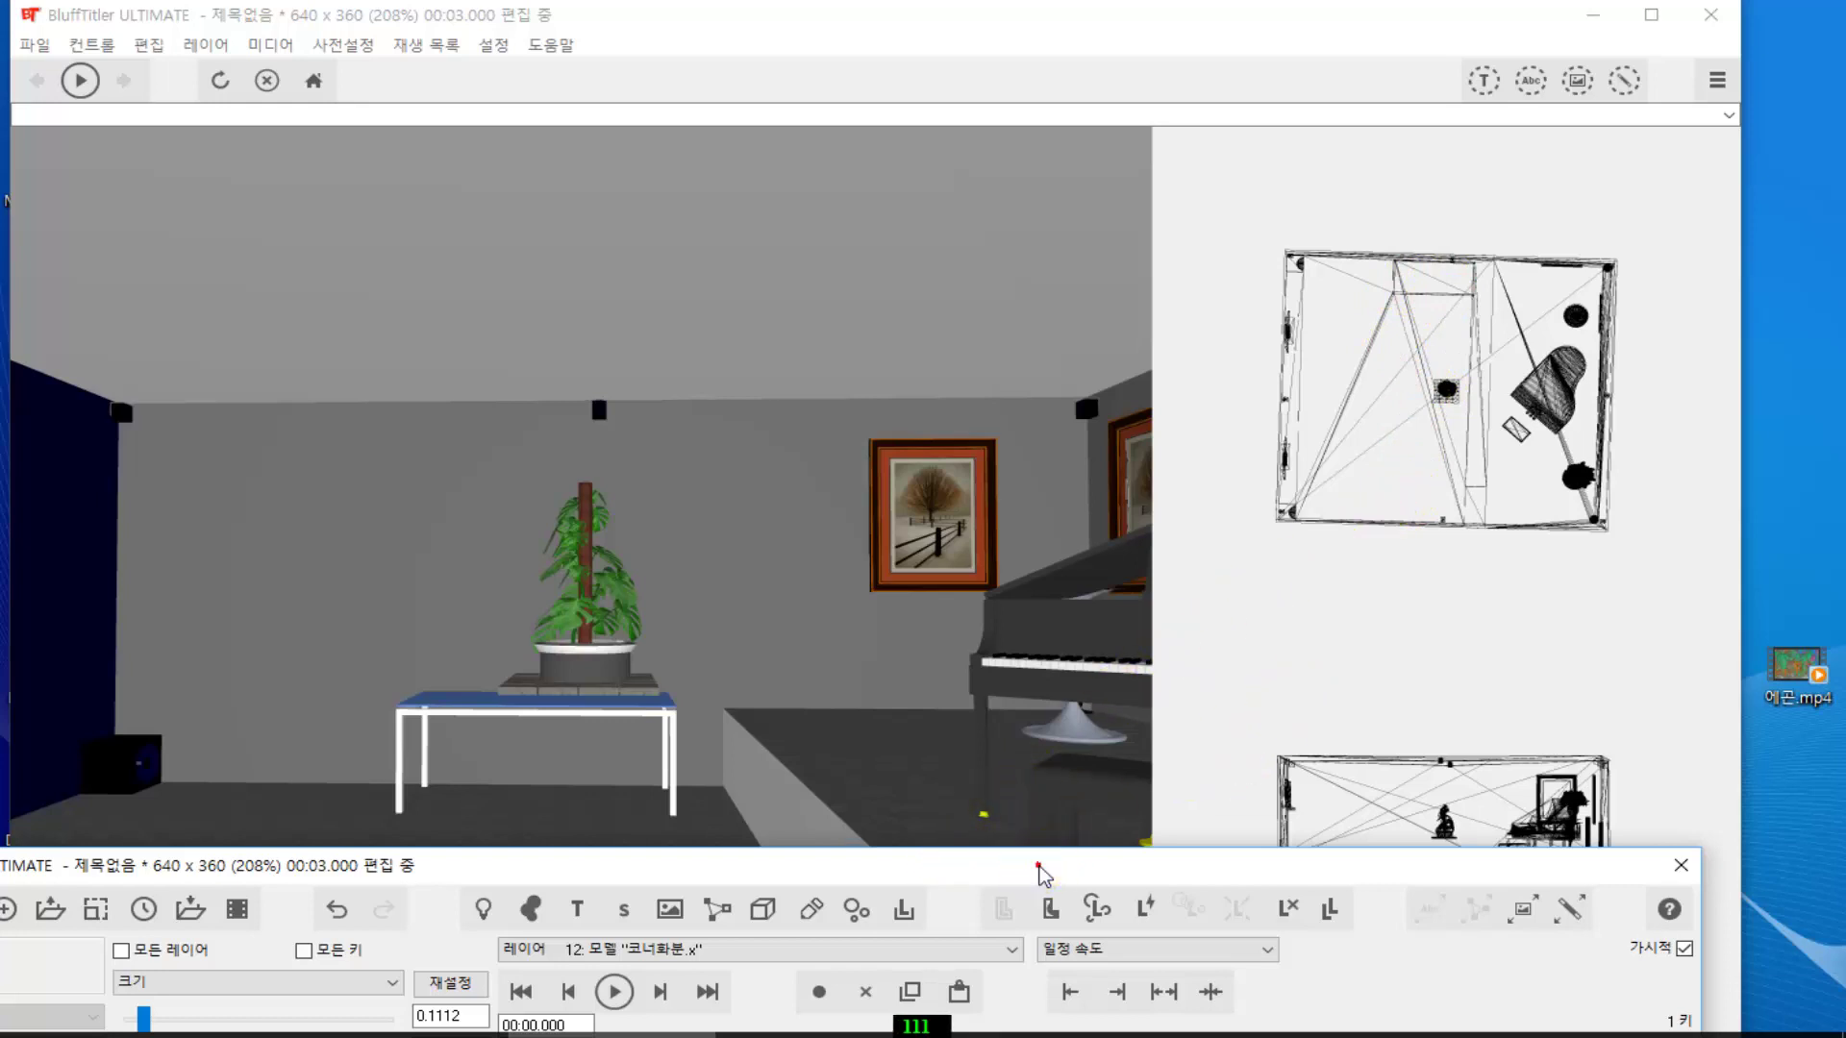
left_click_drag(1040, 870, 1120, 26)
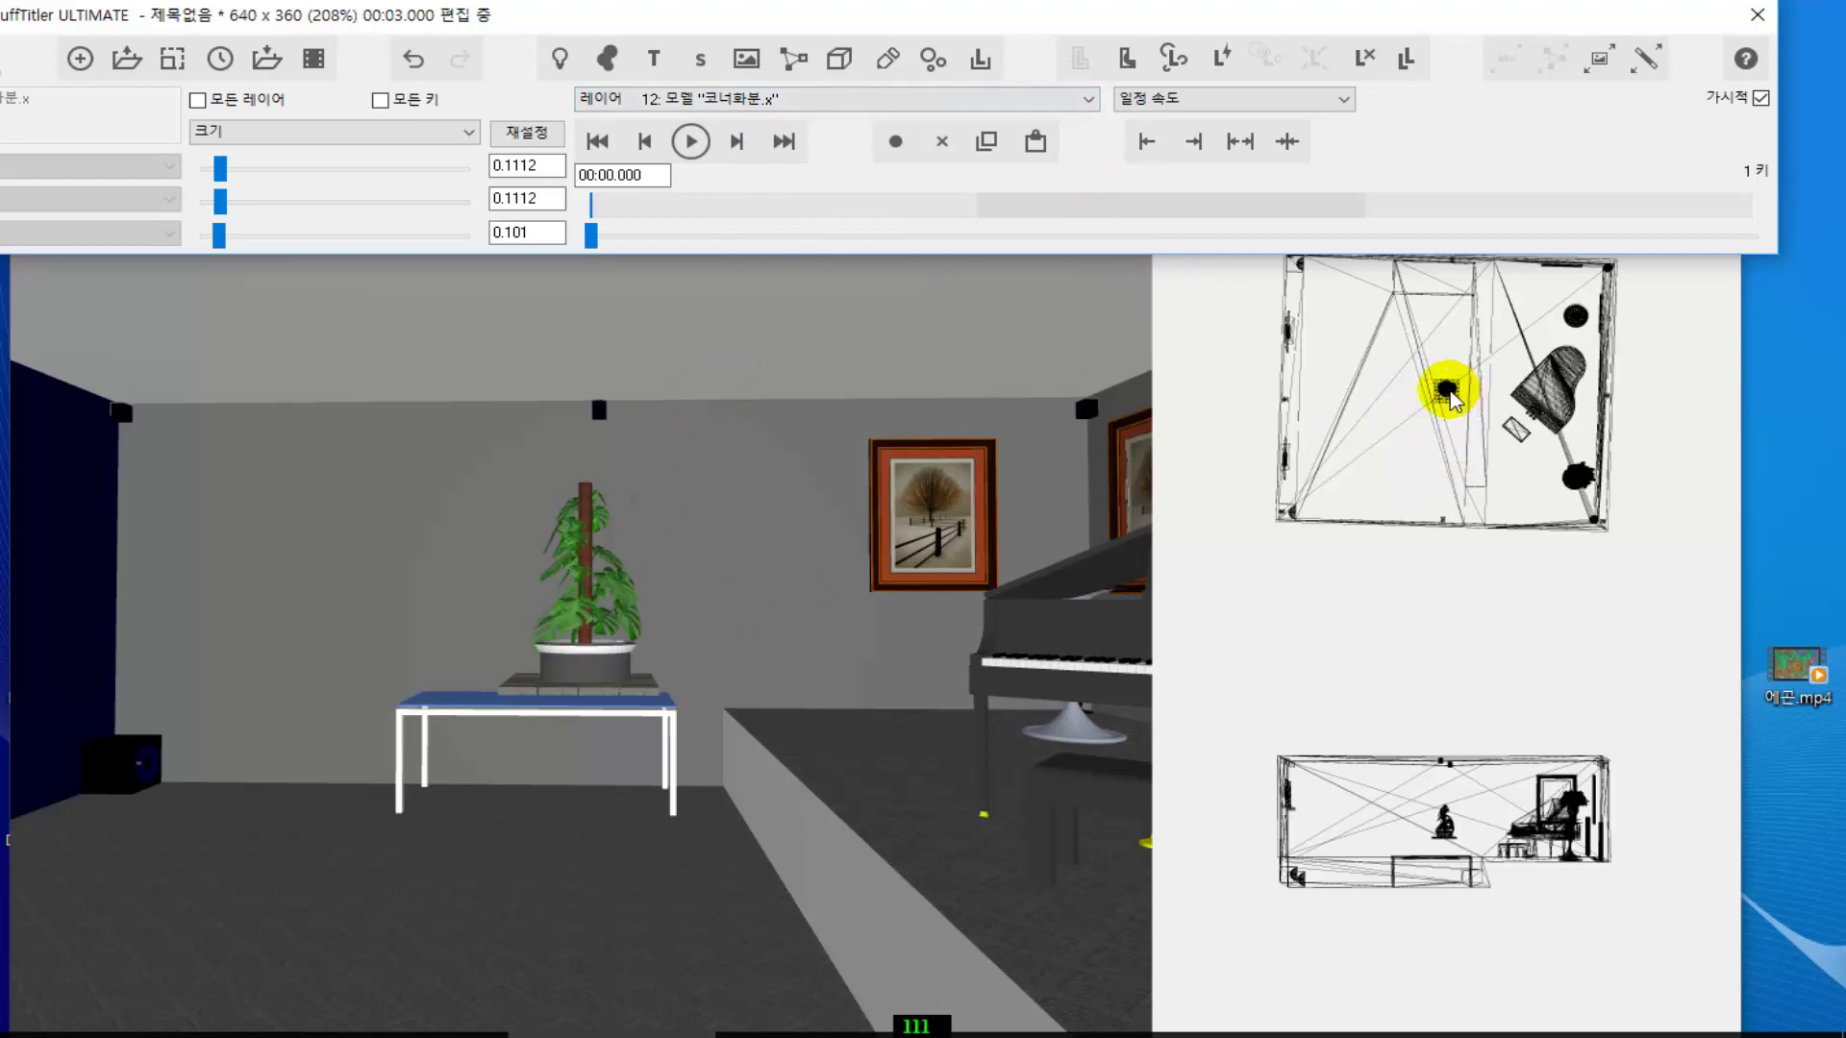
left_click(469, 131)
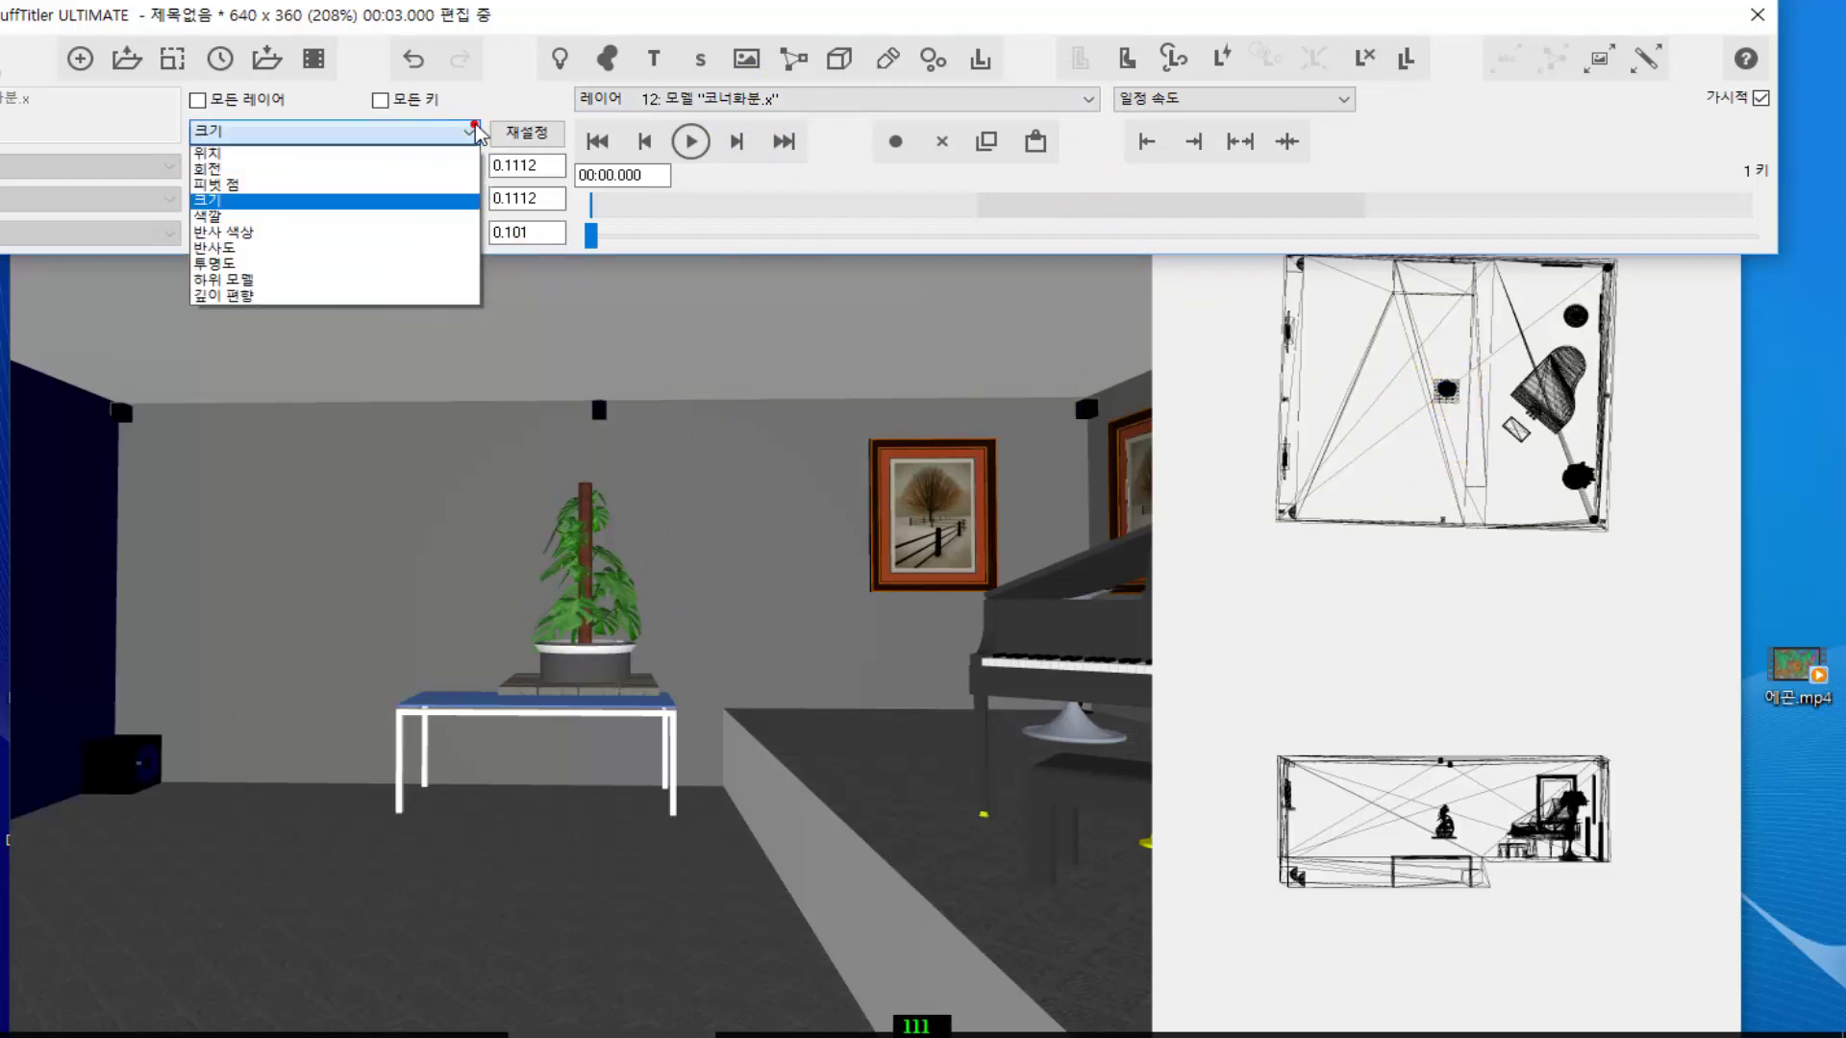
left_click(415, 153)
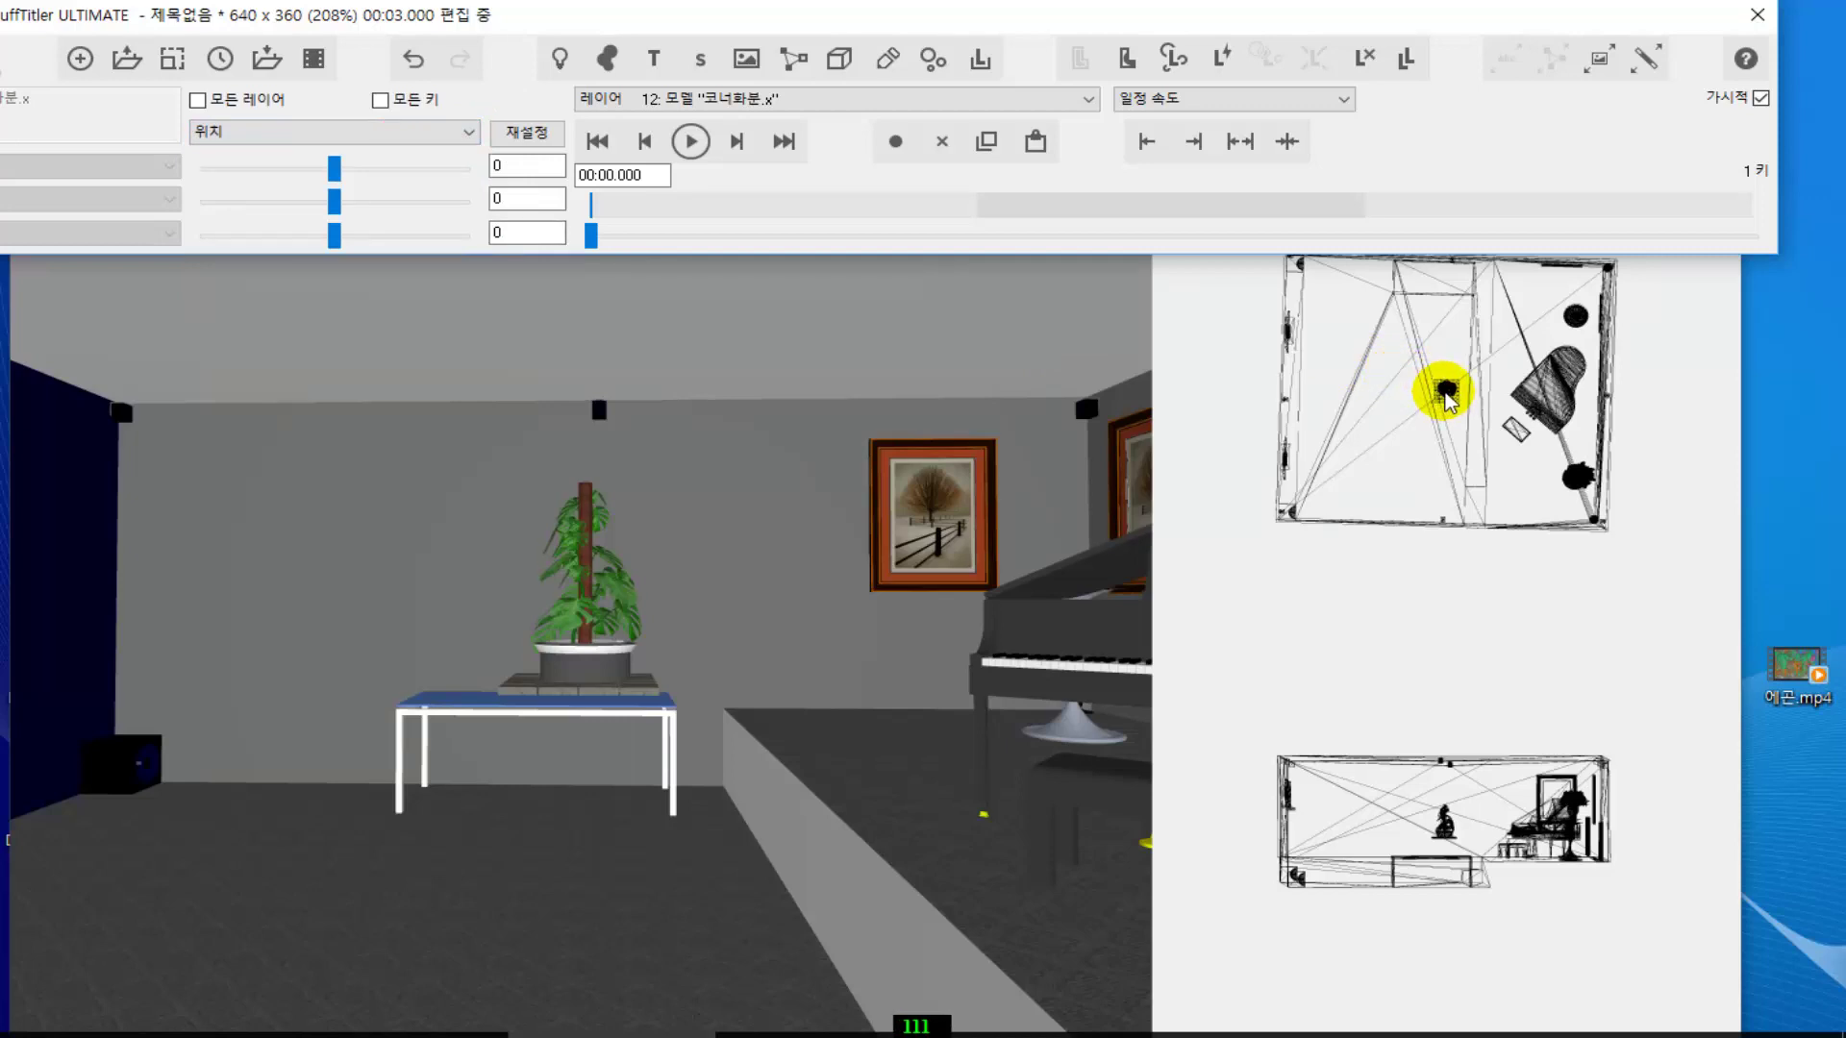
left_click_drag(1439, 392, 1441, 289)
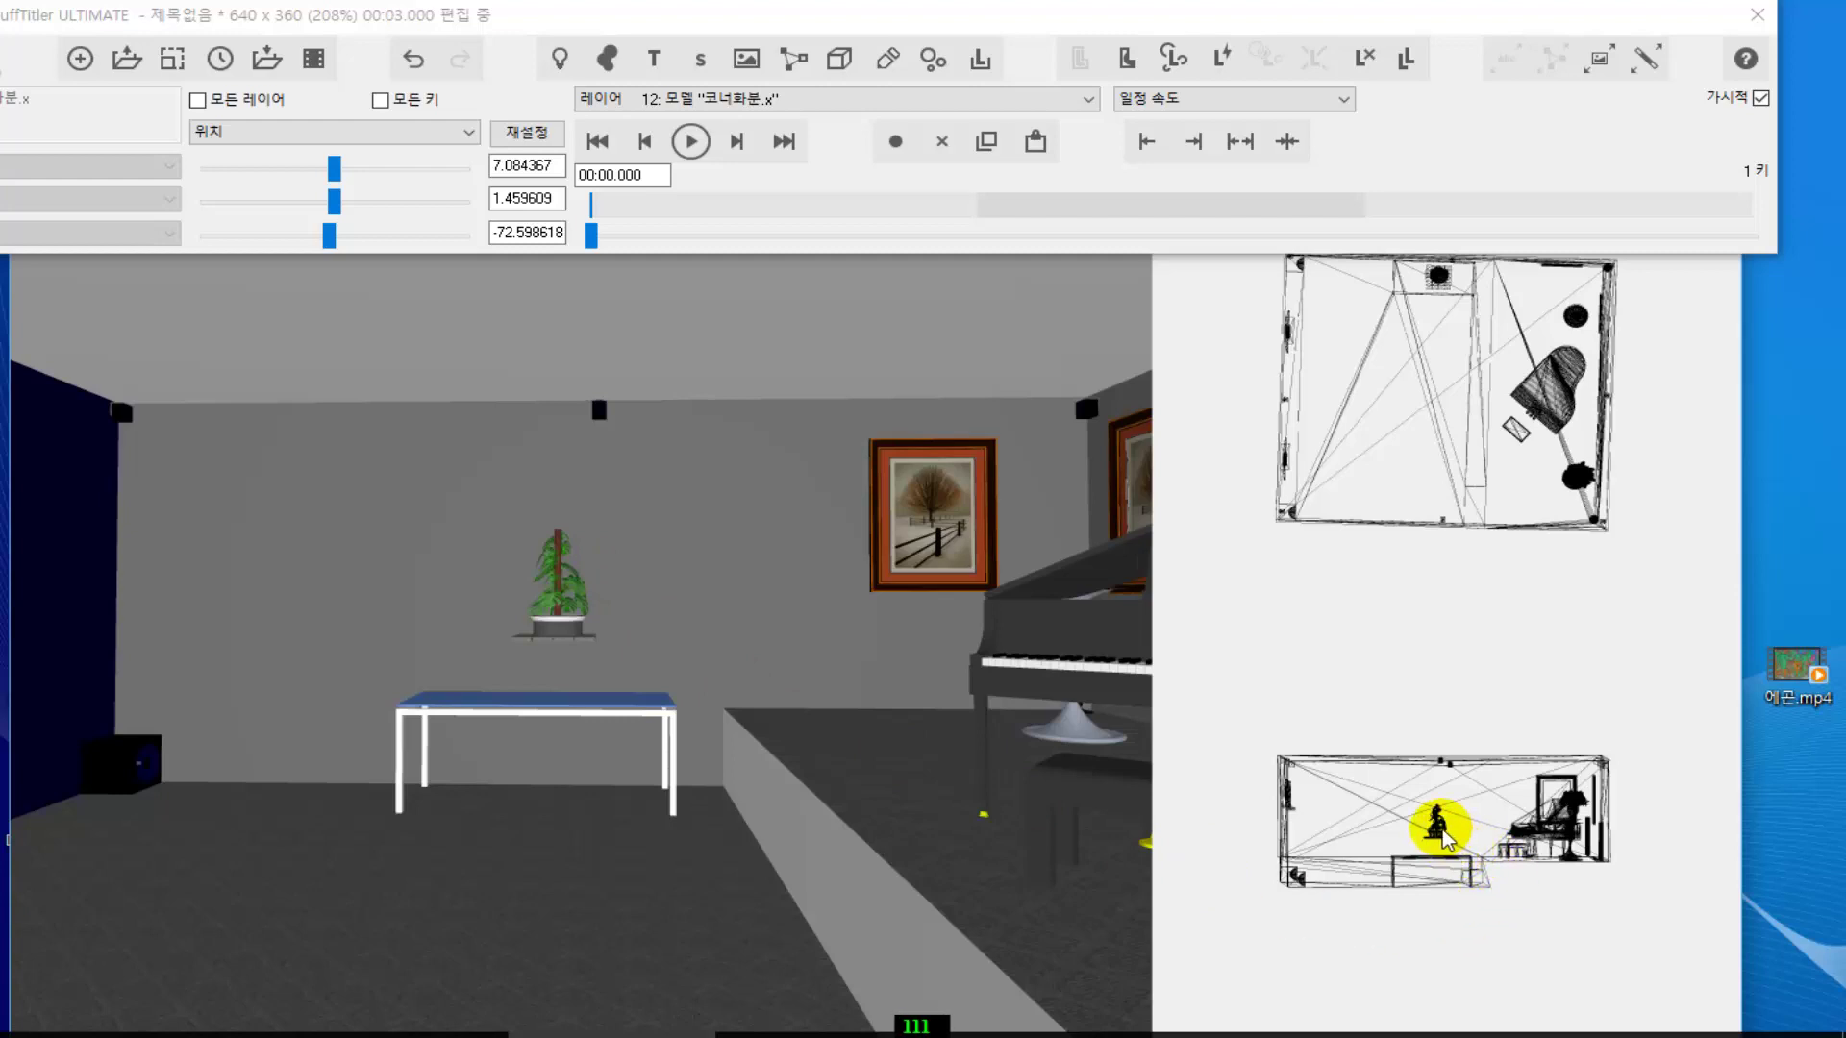
left_click_drag(1445, 839, 1435, 849)
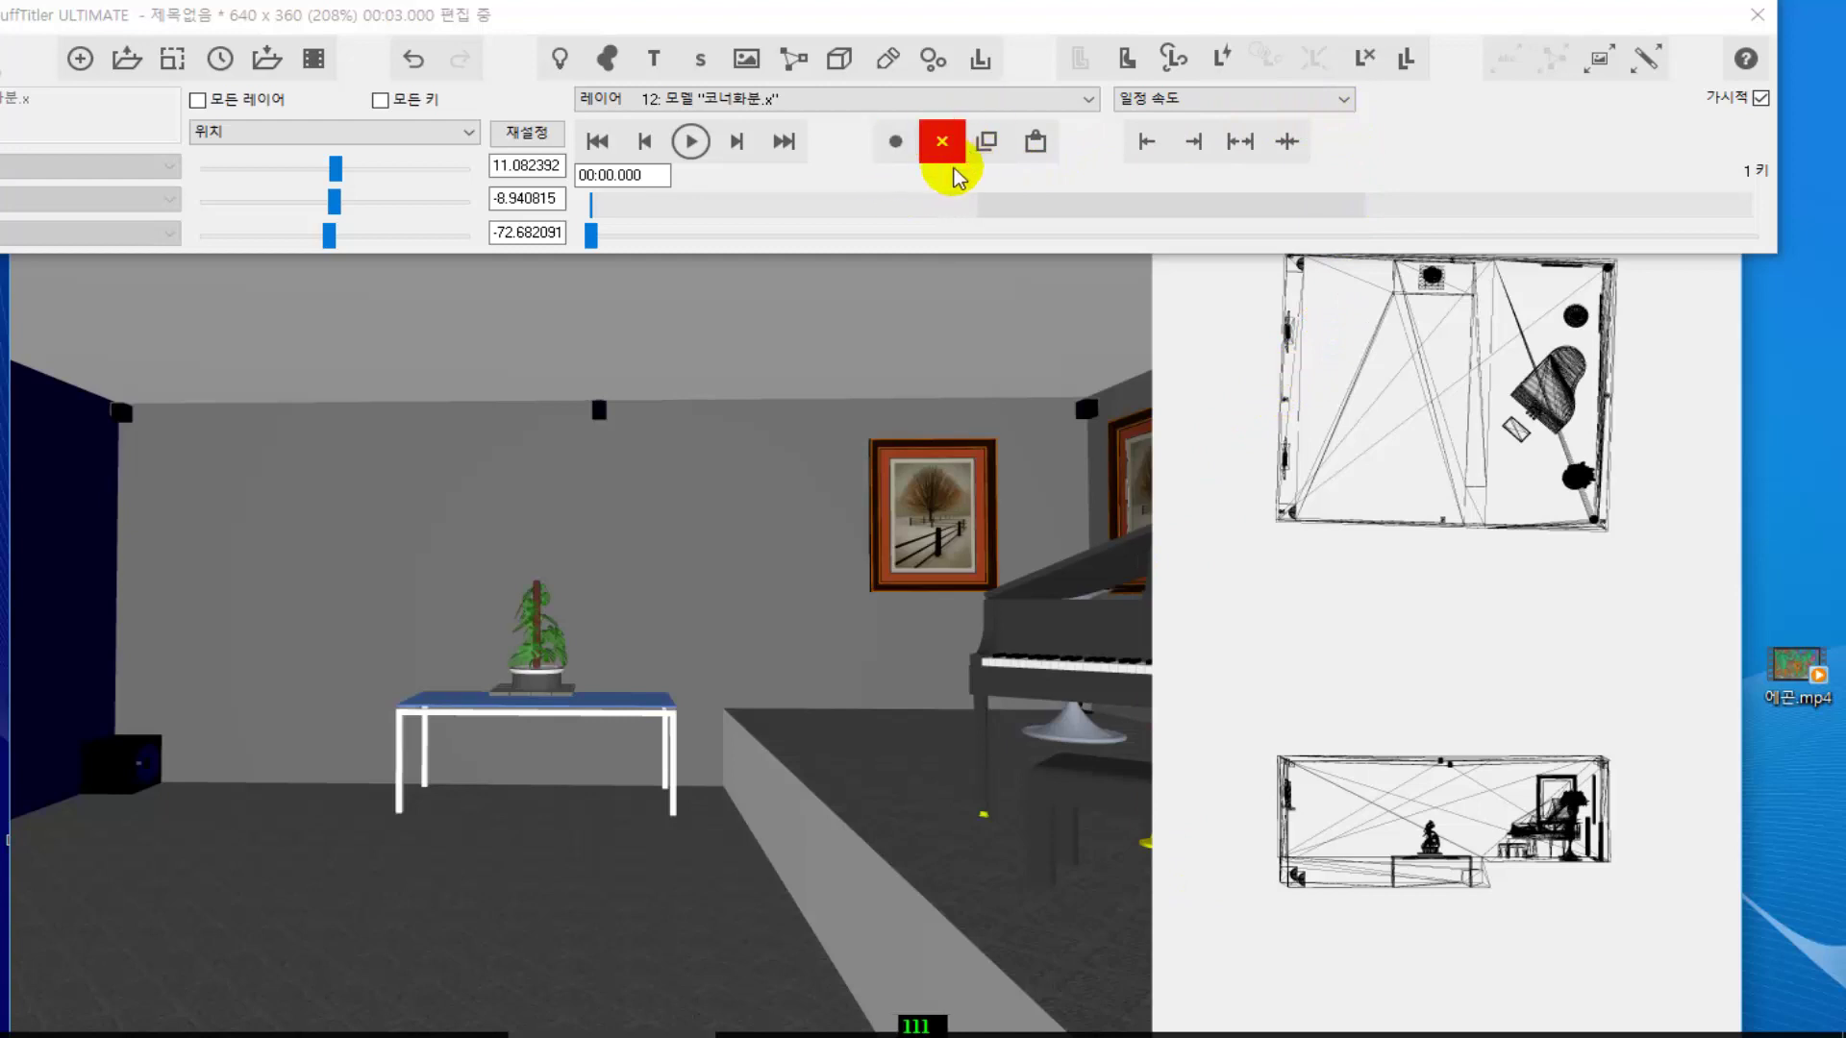
- Try to add the 3D model 노랑꽃.X connected to container layer 05 and tilt the container, and undo these changes
left_click(1087, 100)
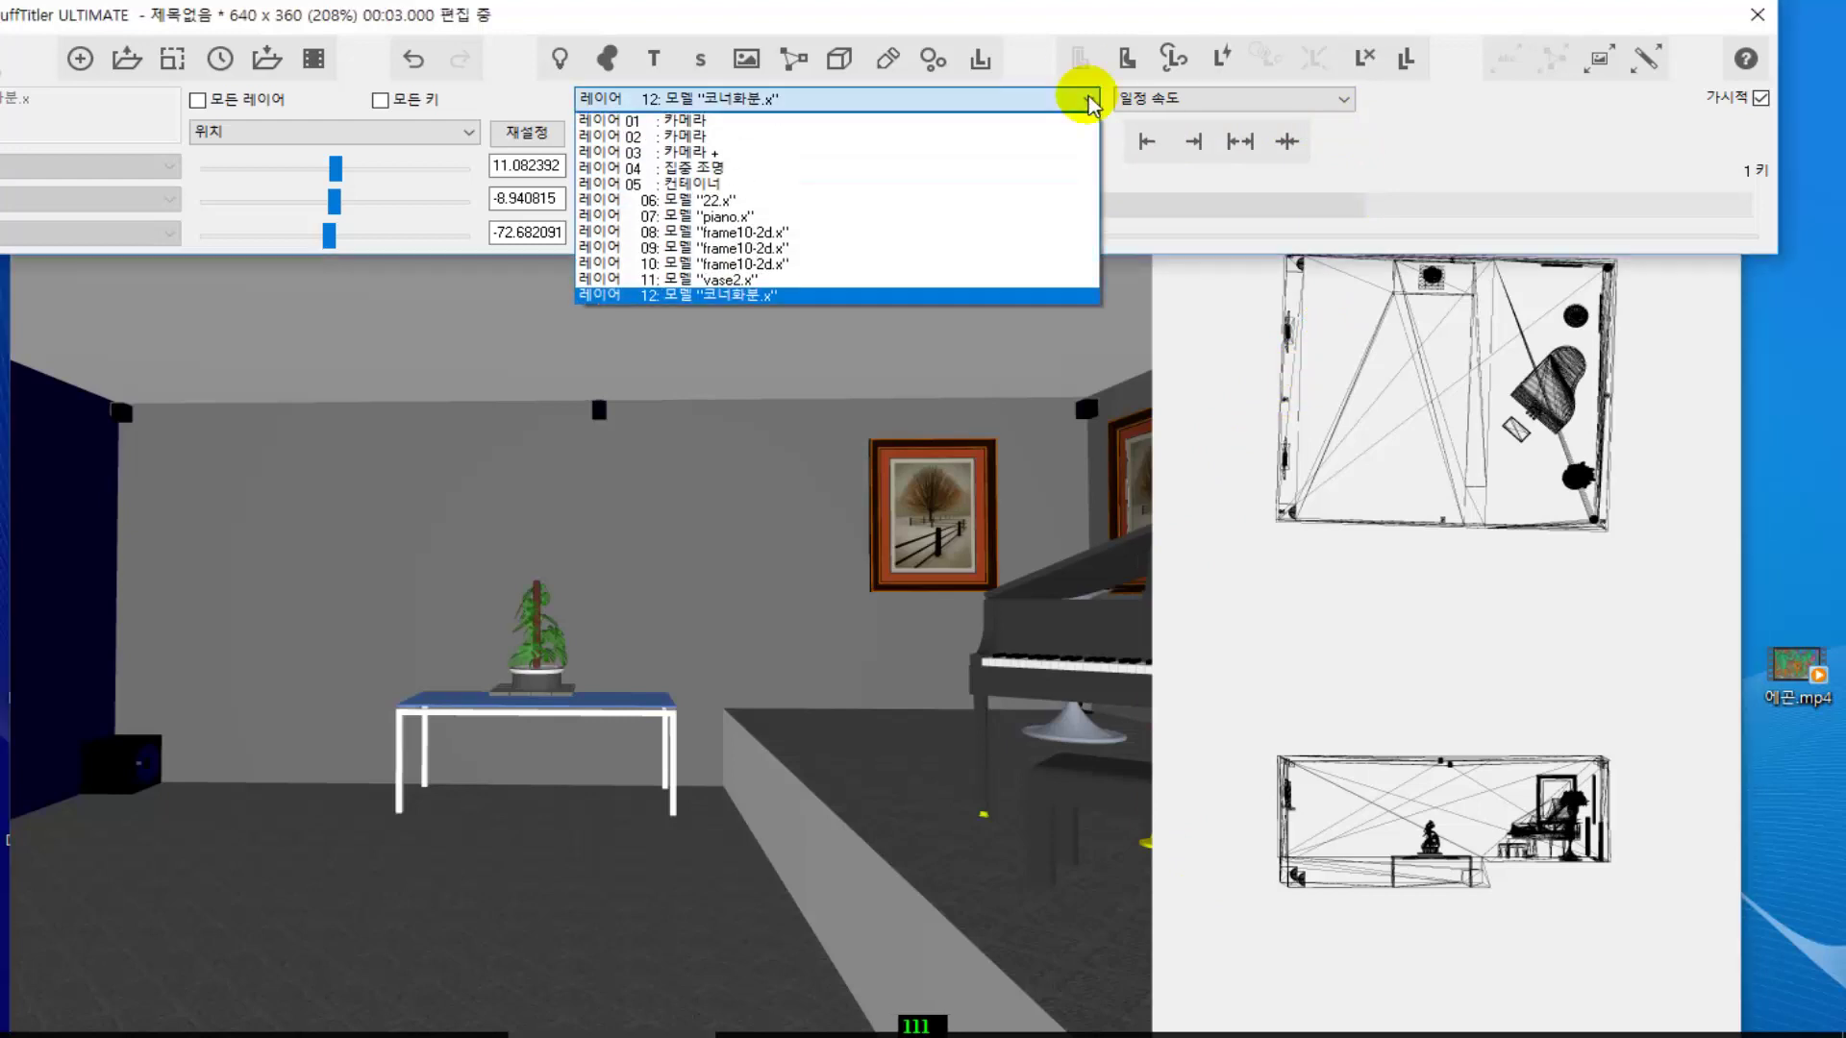
left_click(795, 182)
left_click(838, 62)
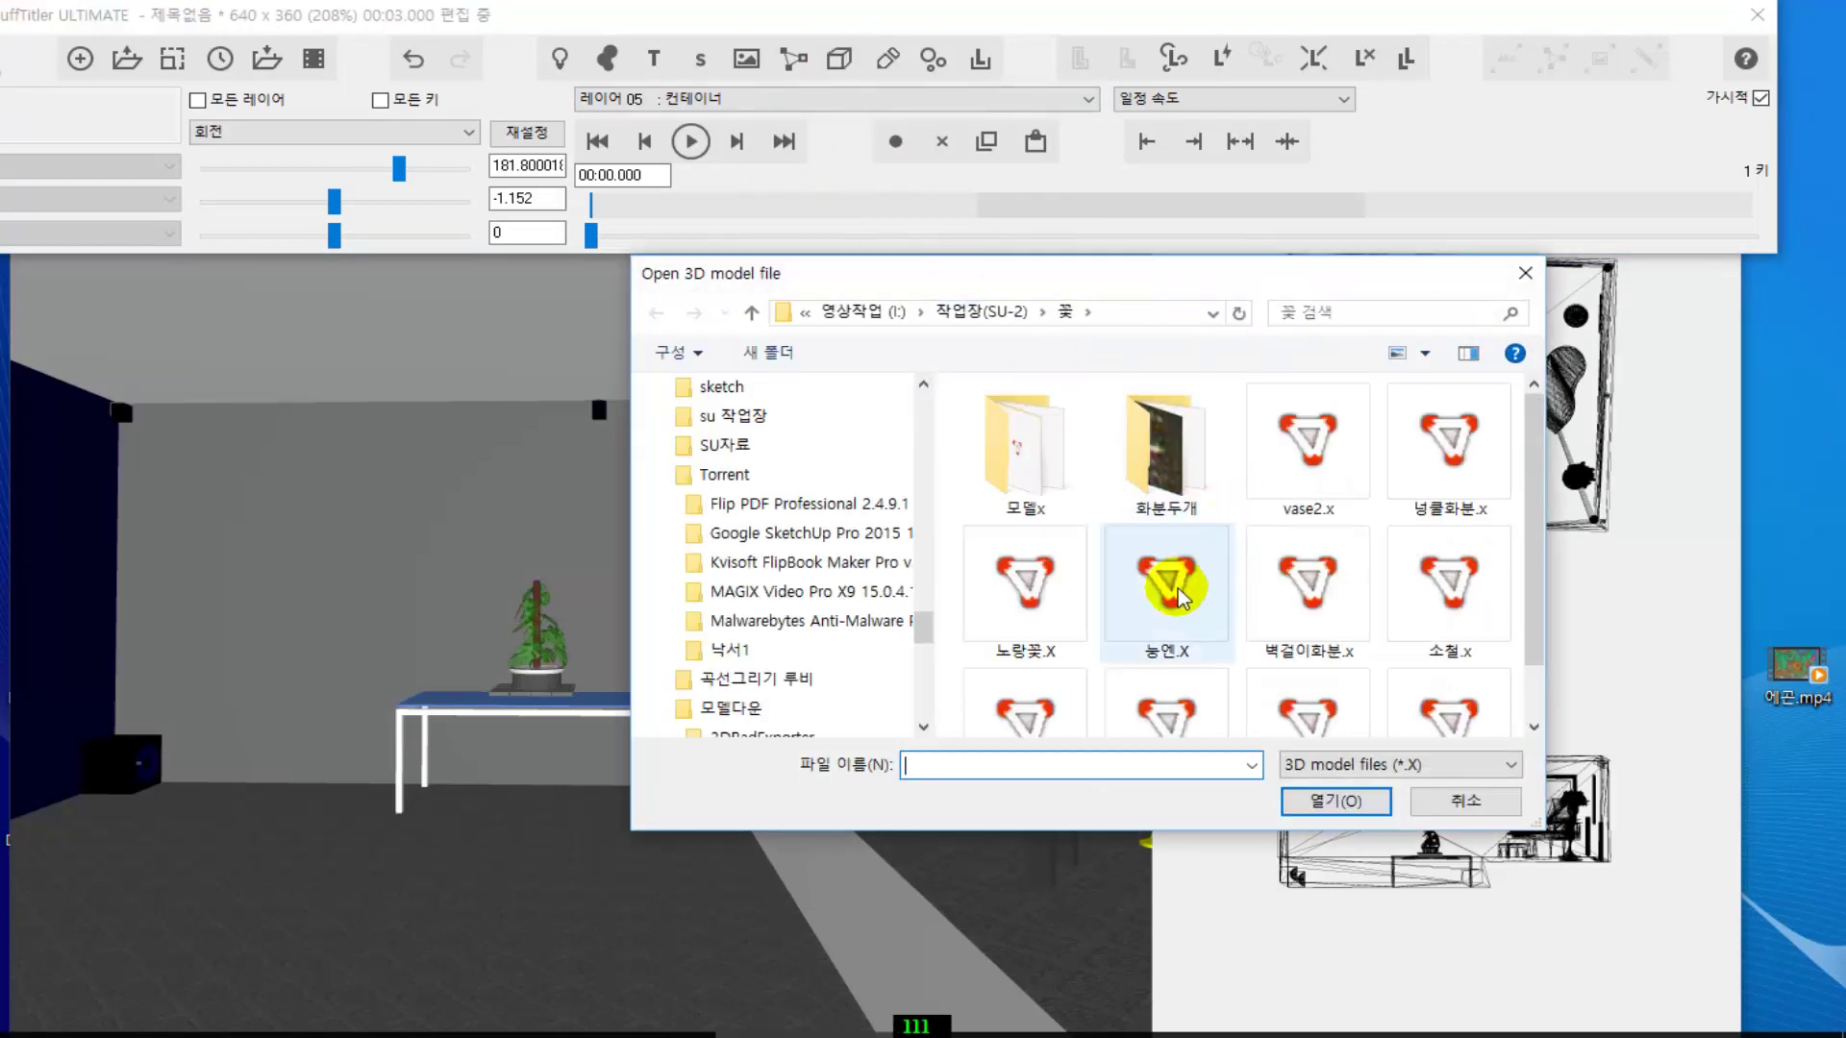
left_click(1026, 608)
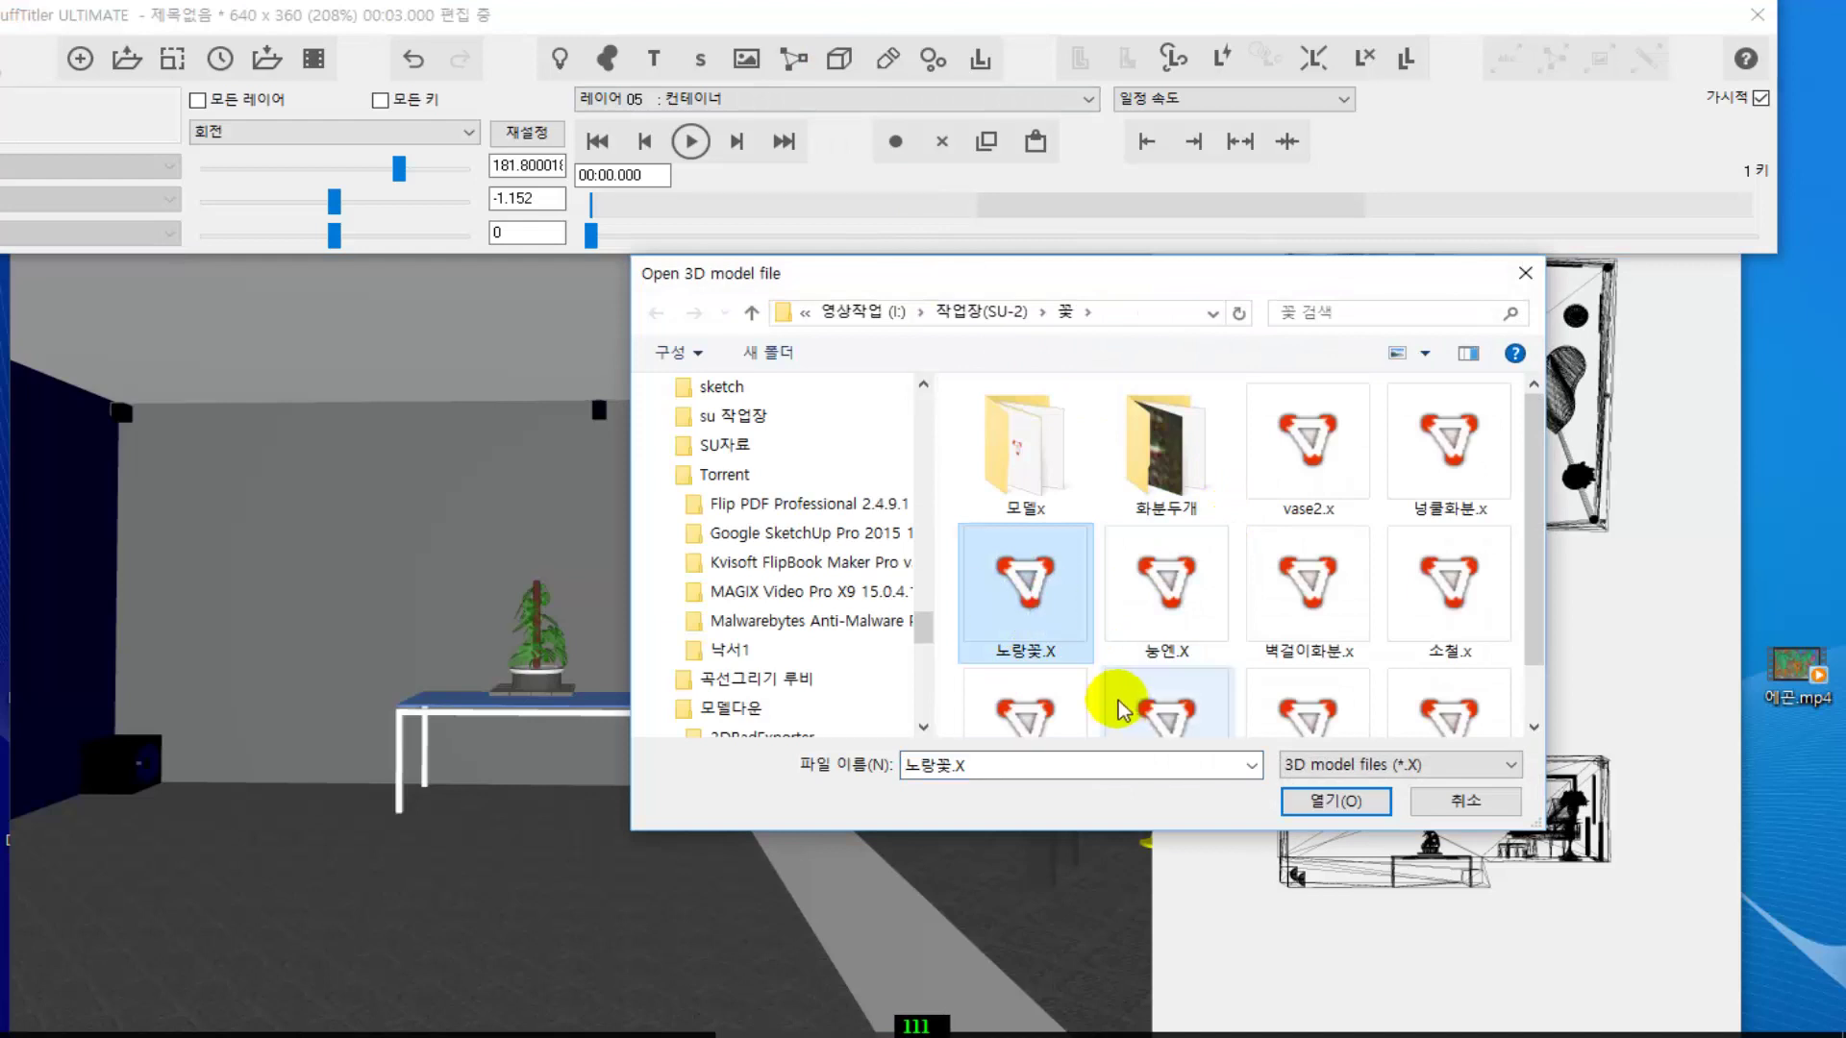
left_click(1336, 804)
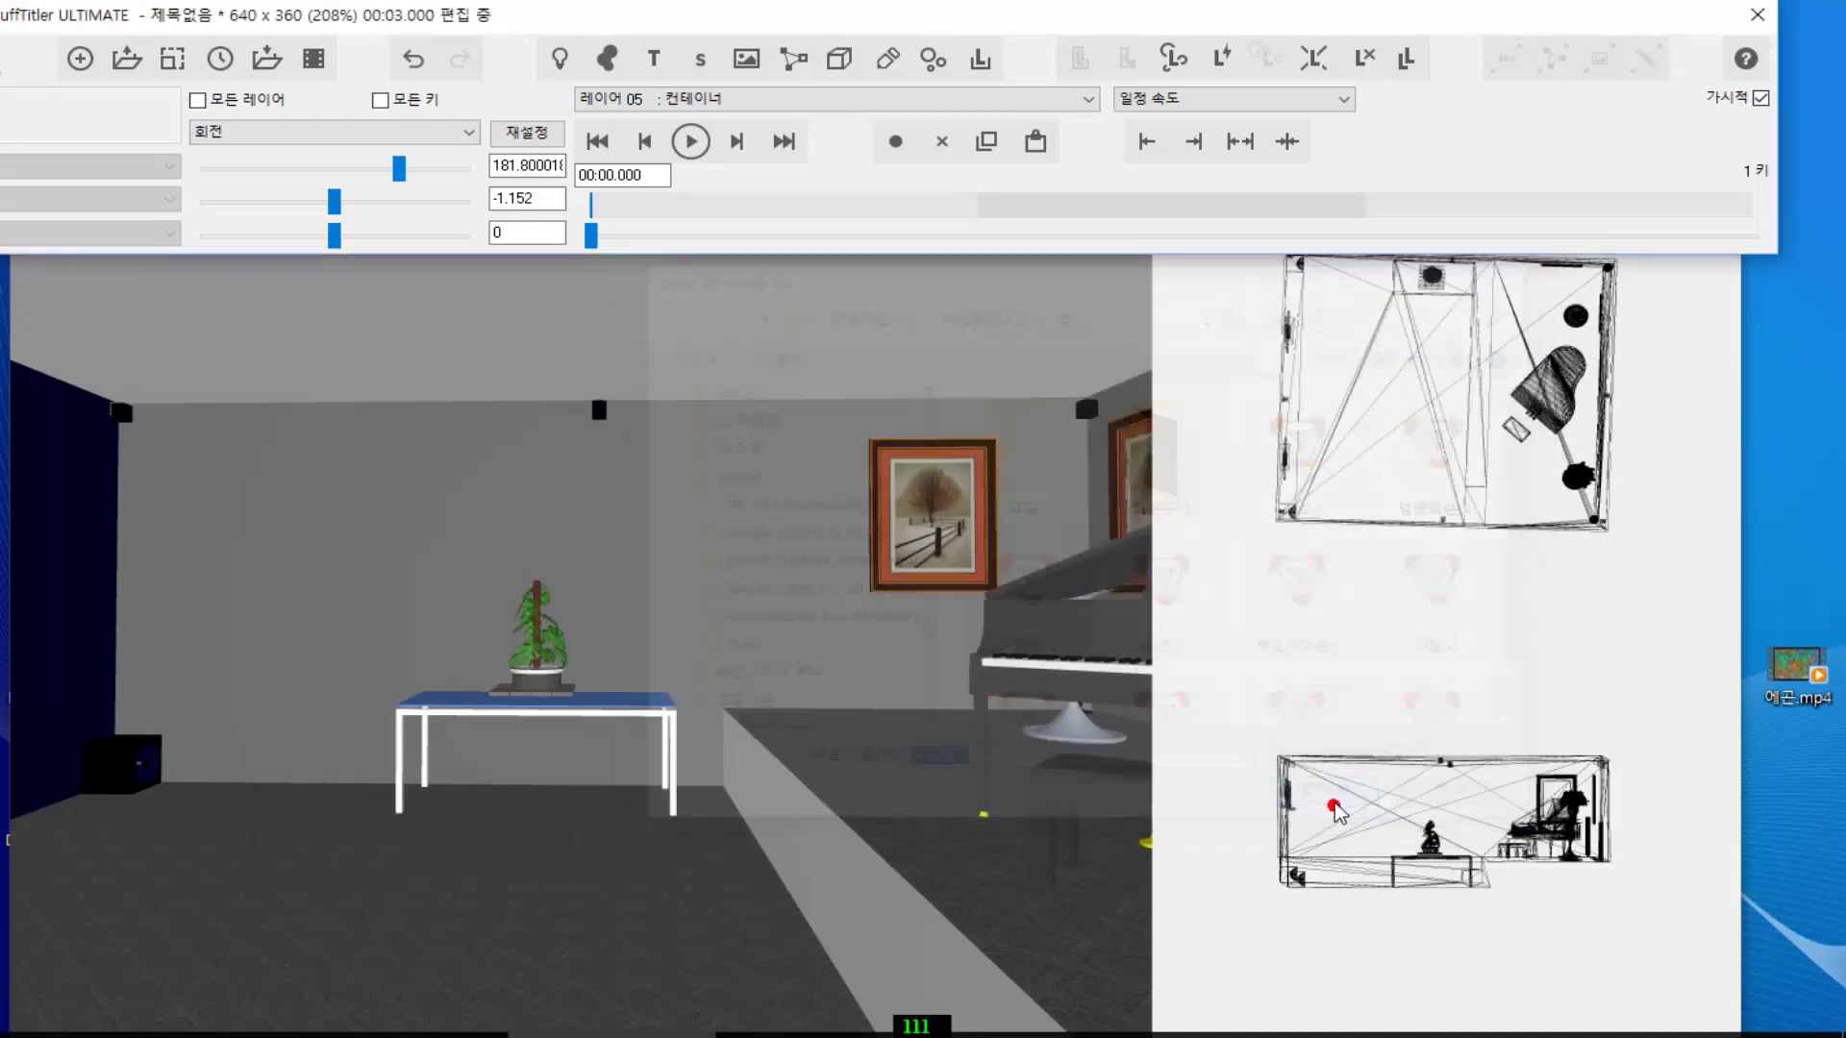
left_click(999, 628)
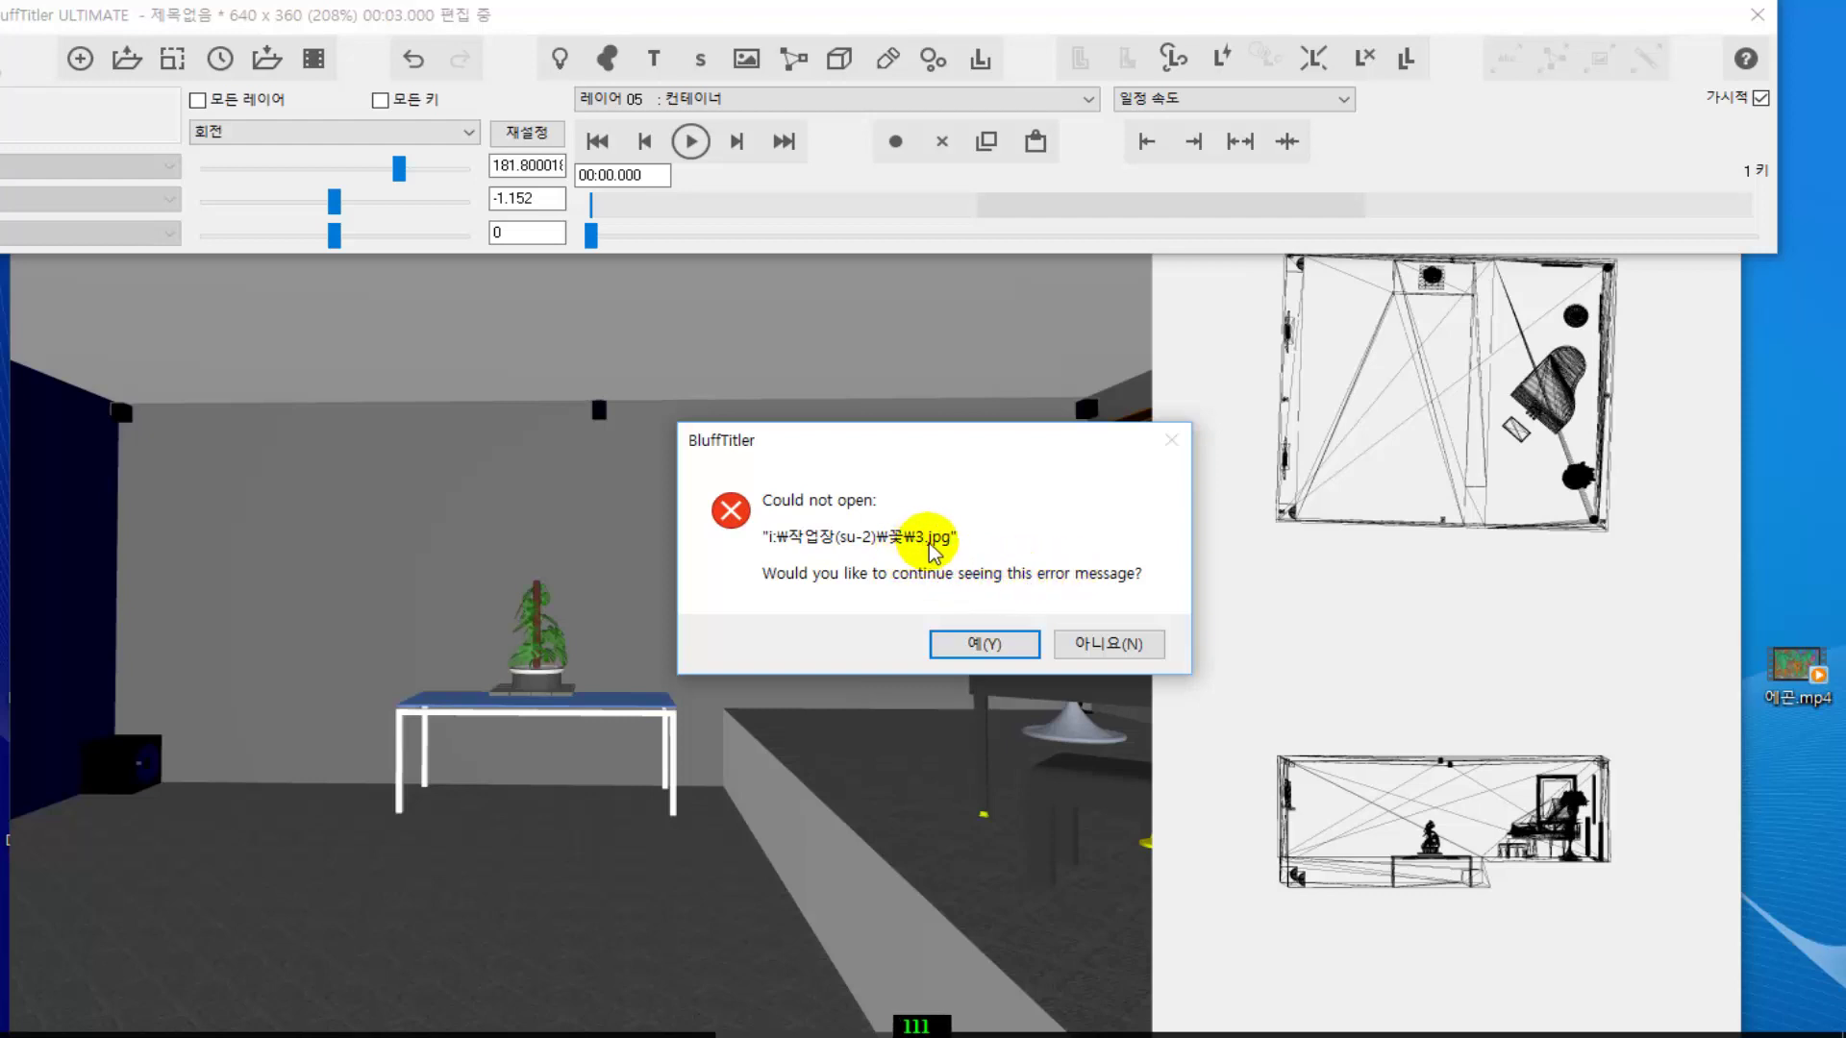
left_click(1111, 644)
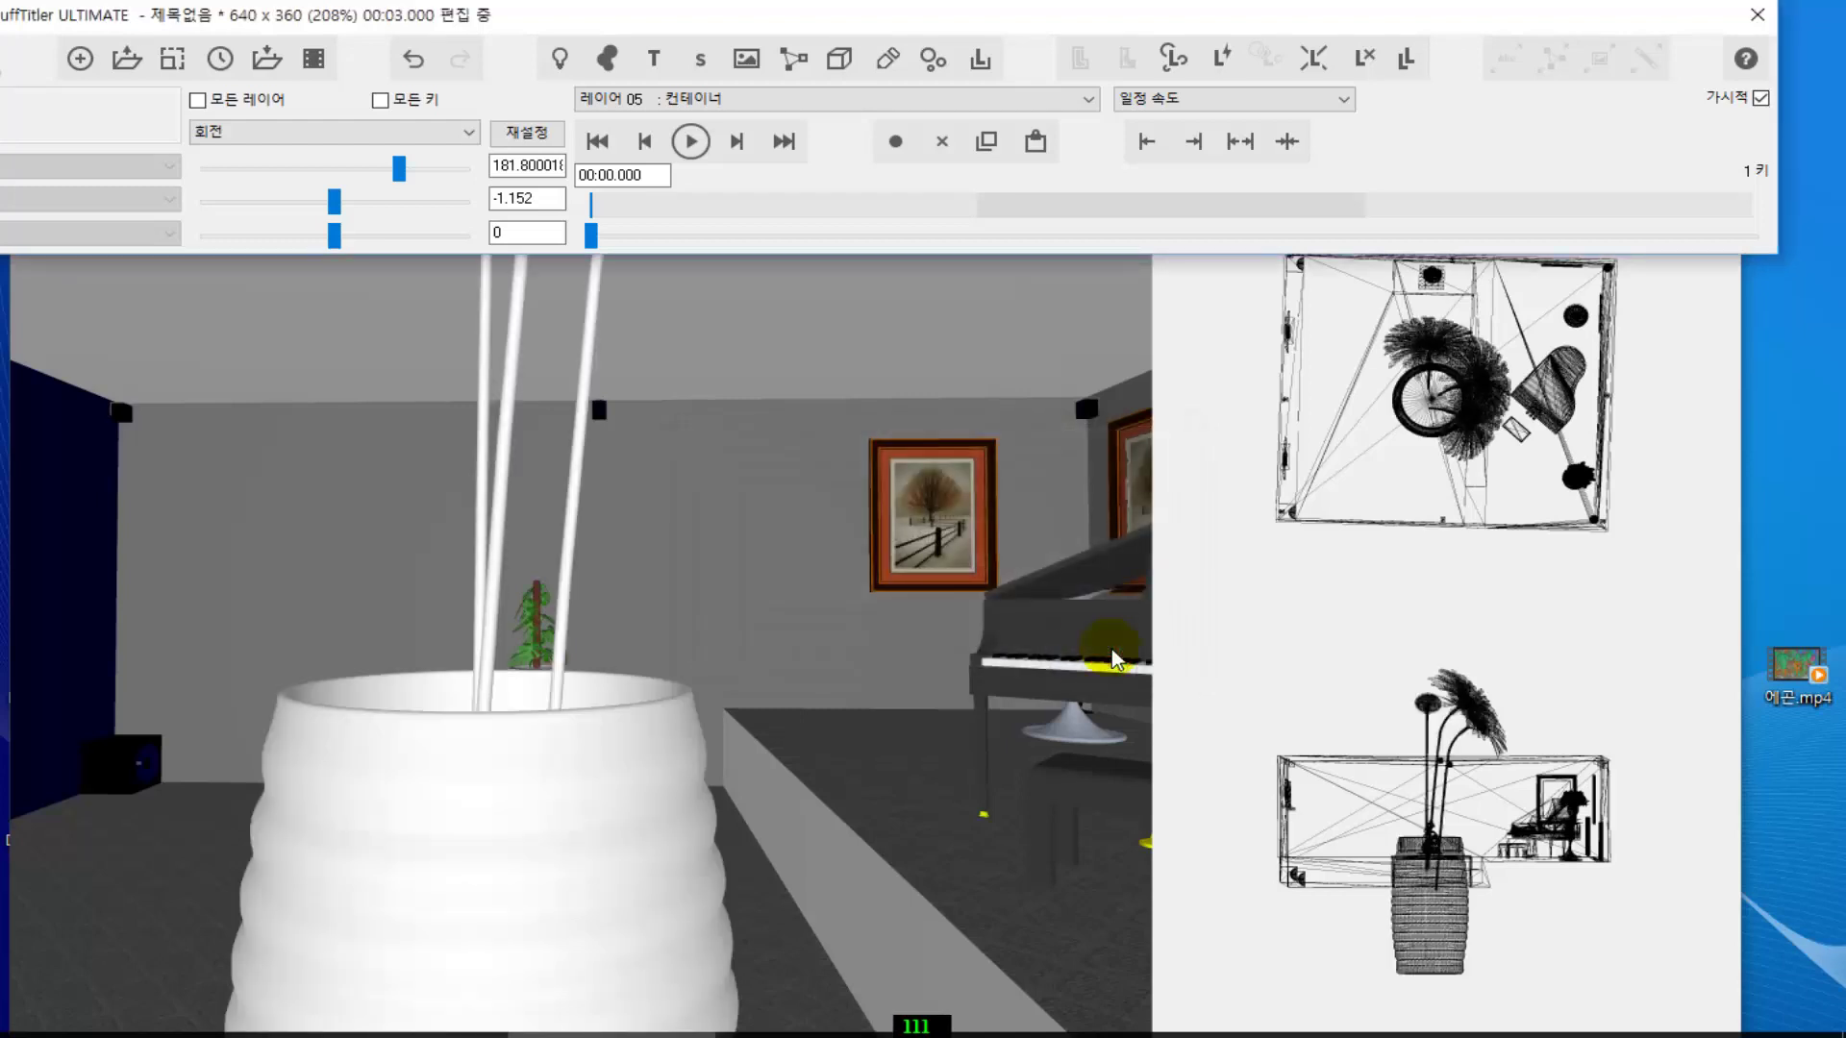
right_click_drag(546, 846, 452, 853)
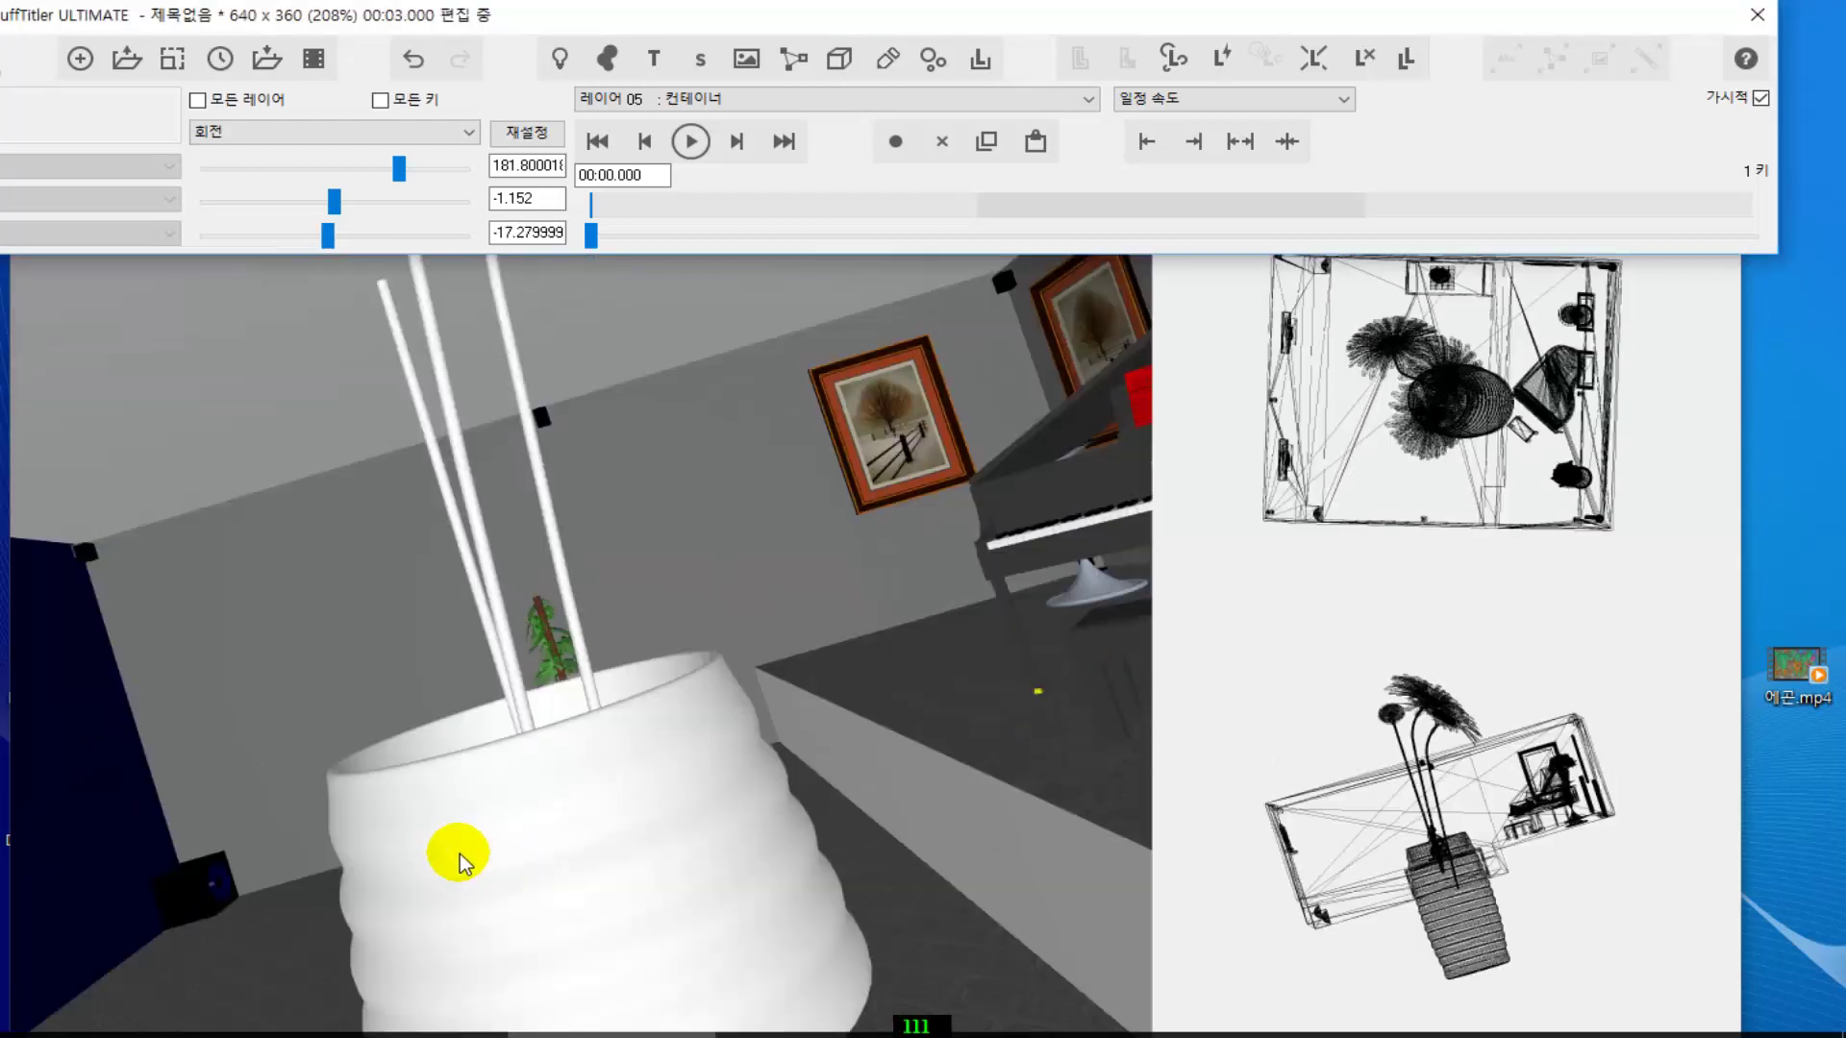
left_click(410, 59)
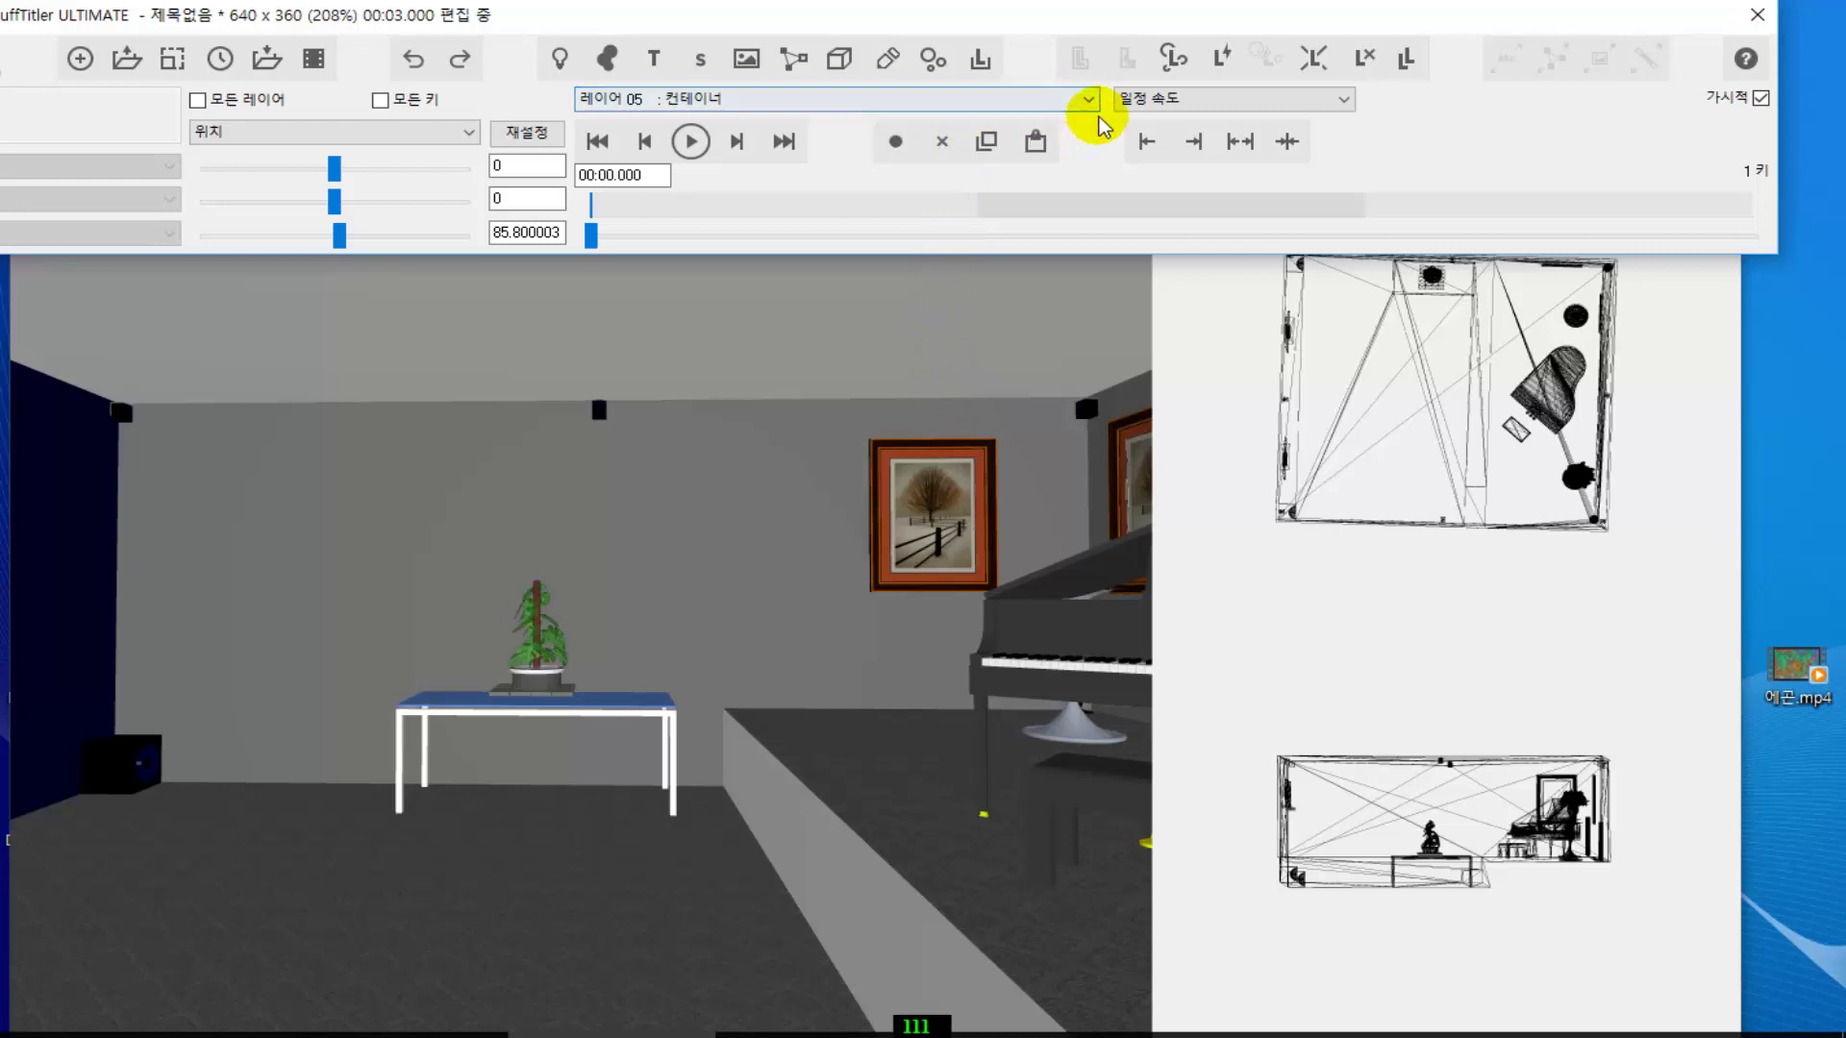
- Add the 3D model file 노랑꽃.X as a new layer connected to container layer 05
left_click(840, 60)
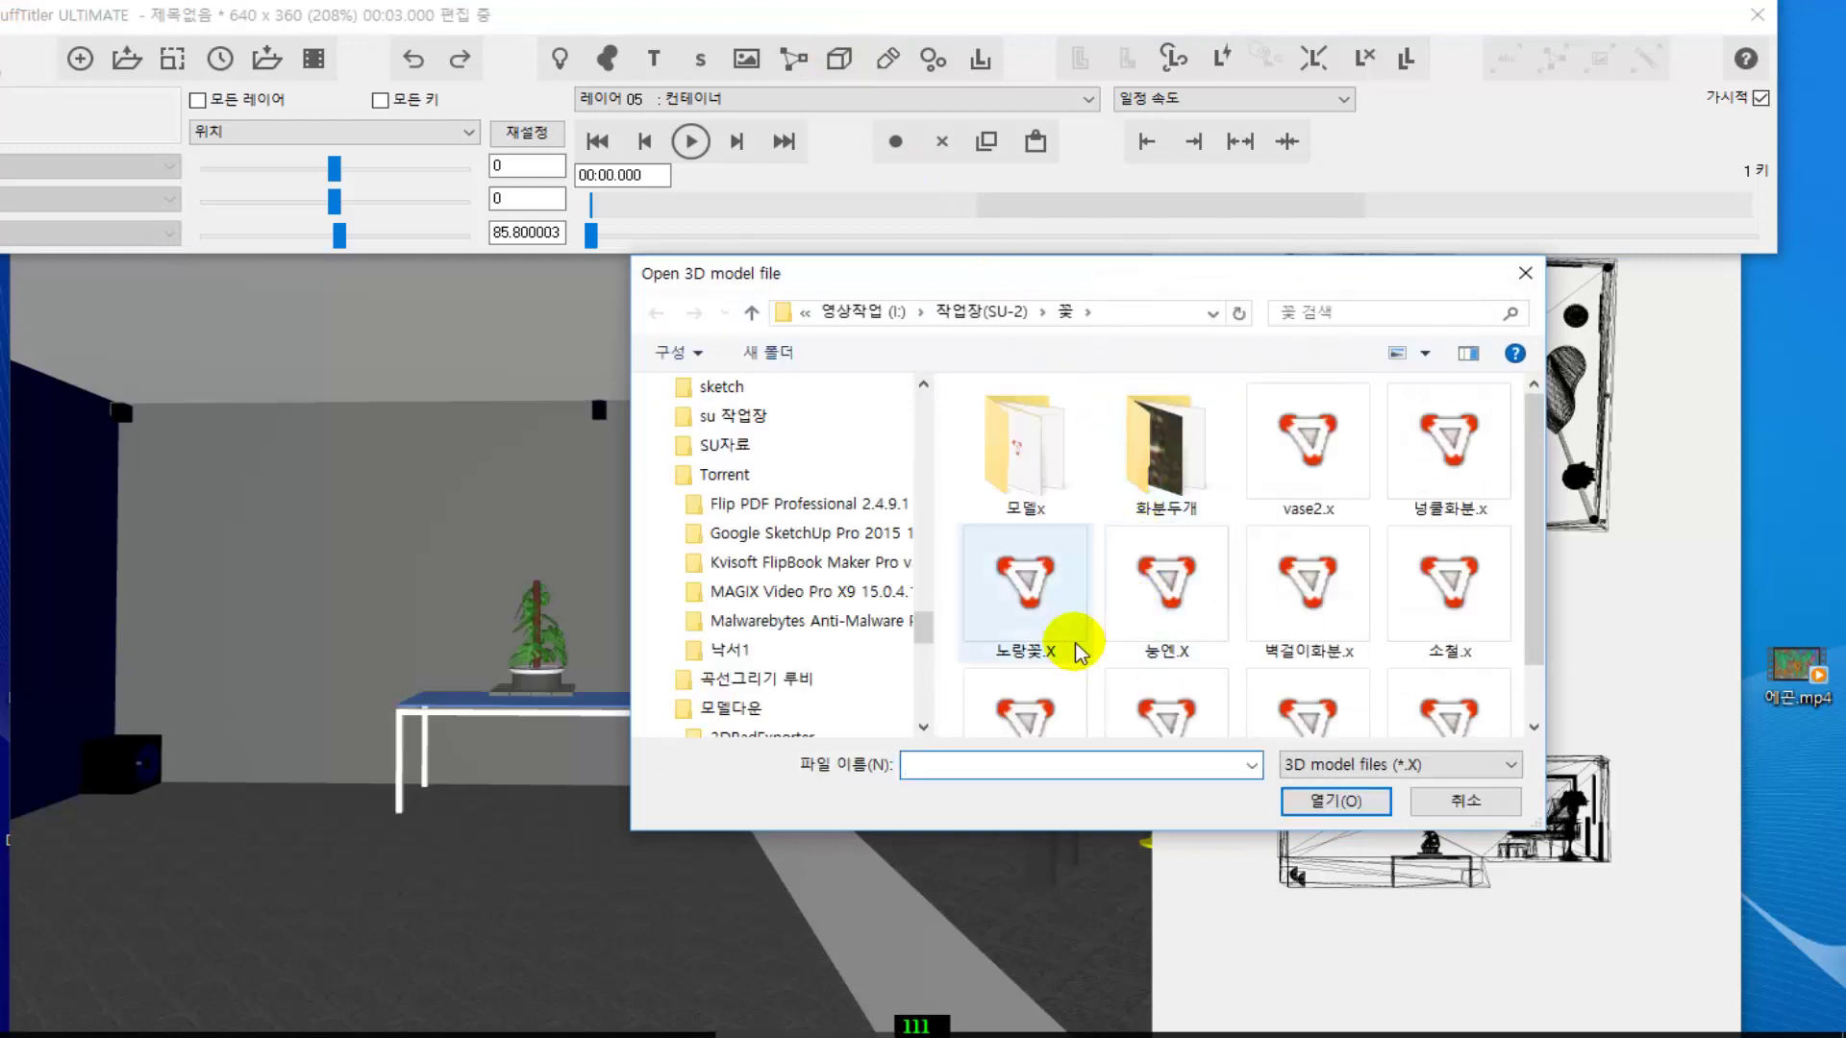
left_click(1040, 609)
left_click(1306, 801)
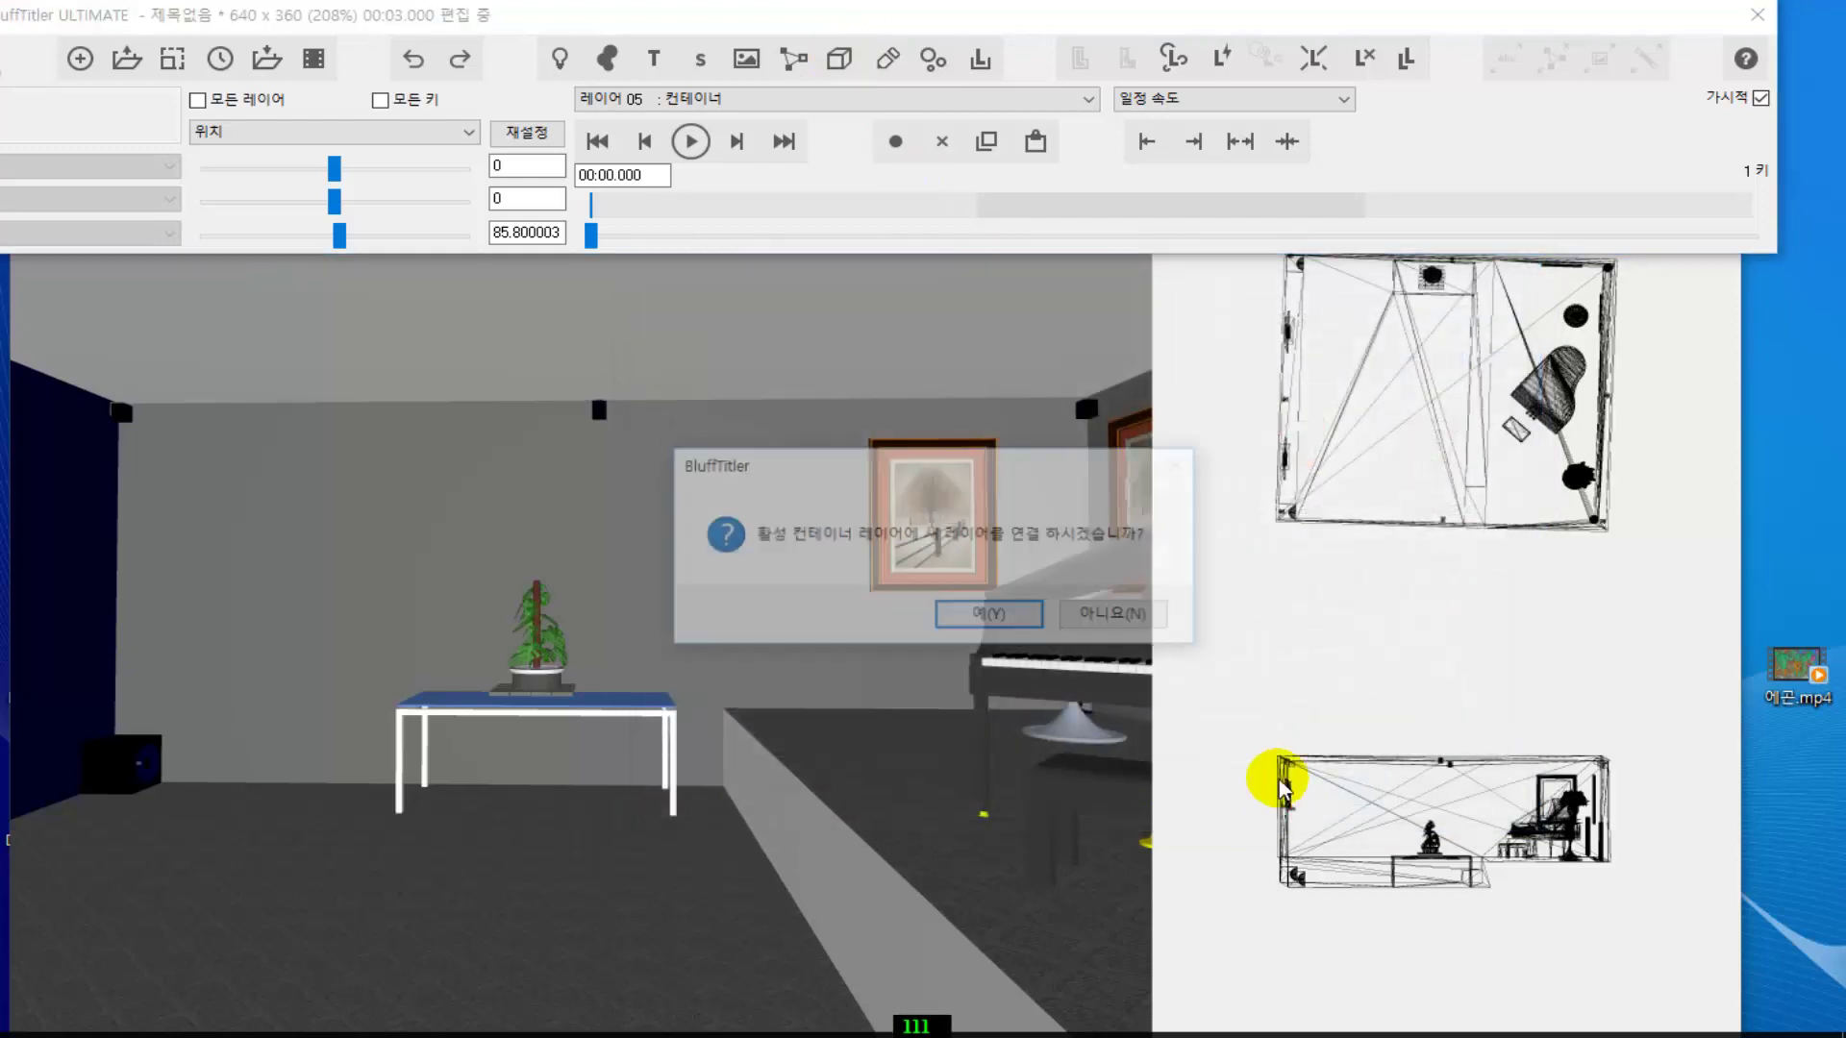
left_click(1008, 620)
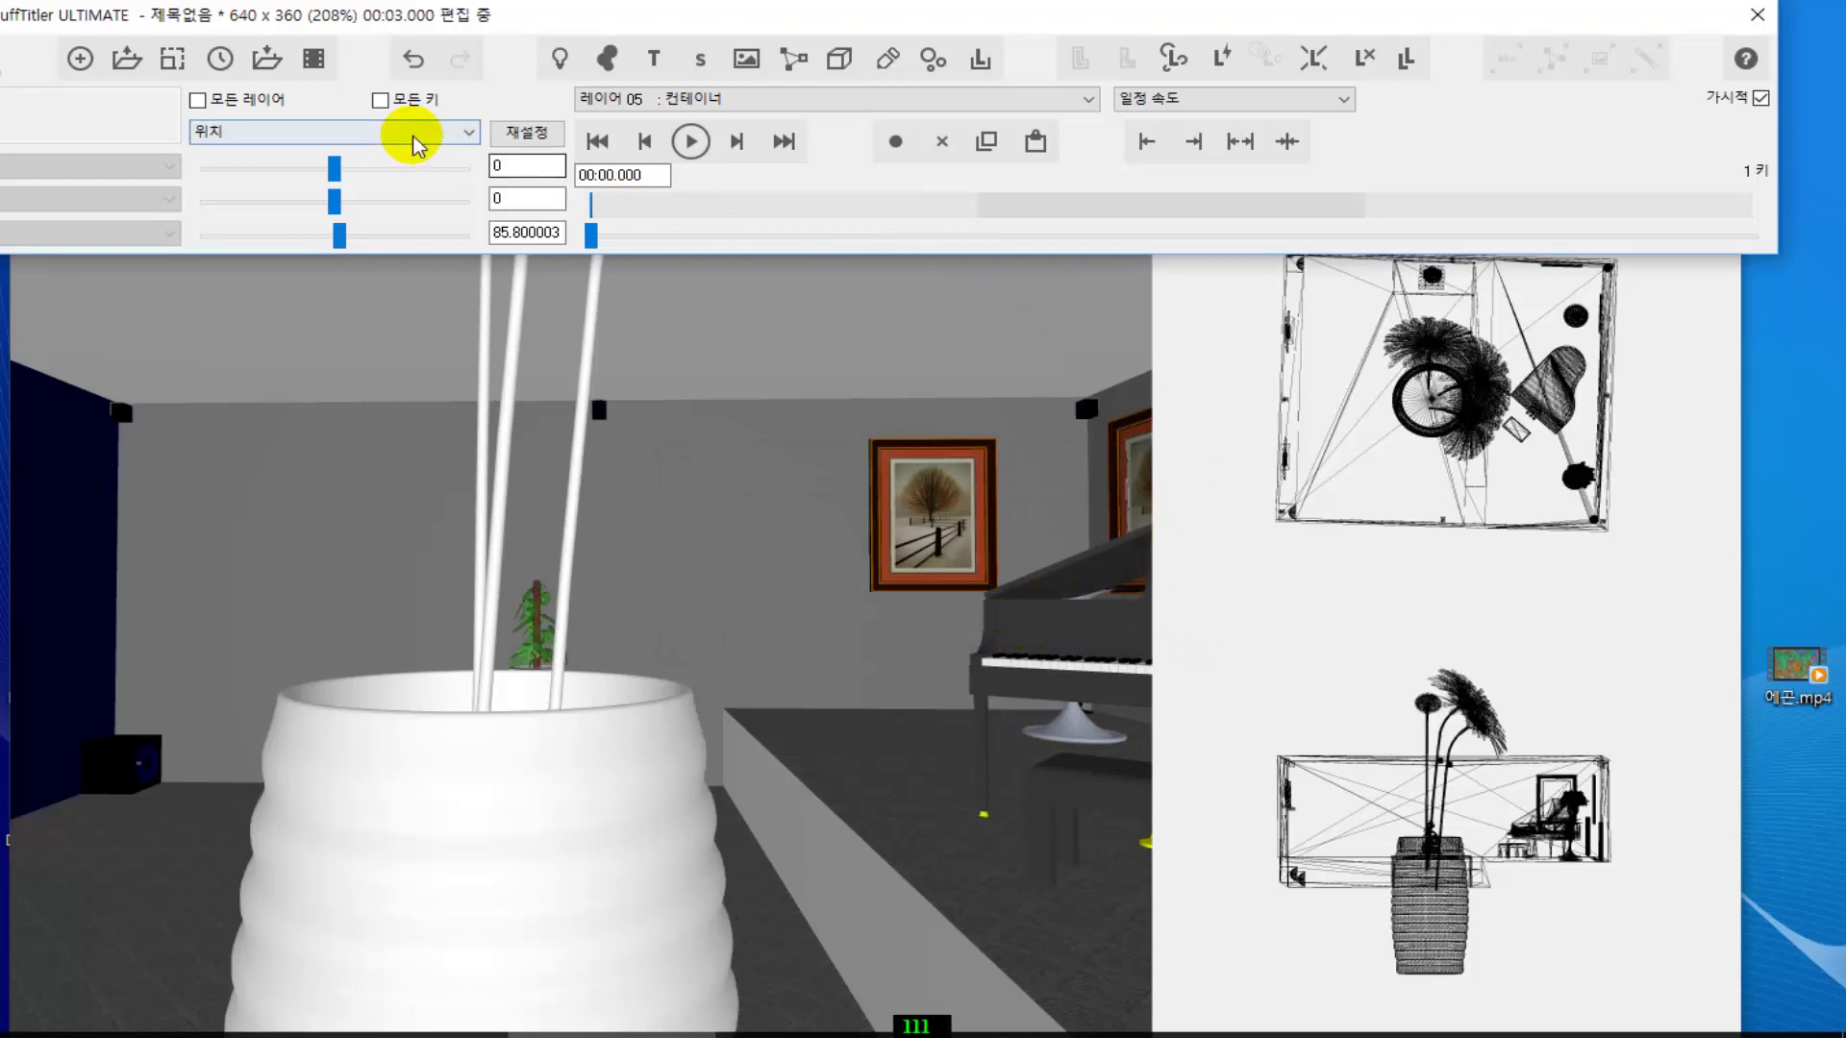
- Try to set the first size value of container layer 05 to about 0.586, and undo the resize
left_click(470, 132)
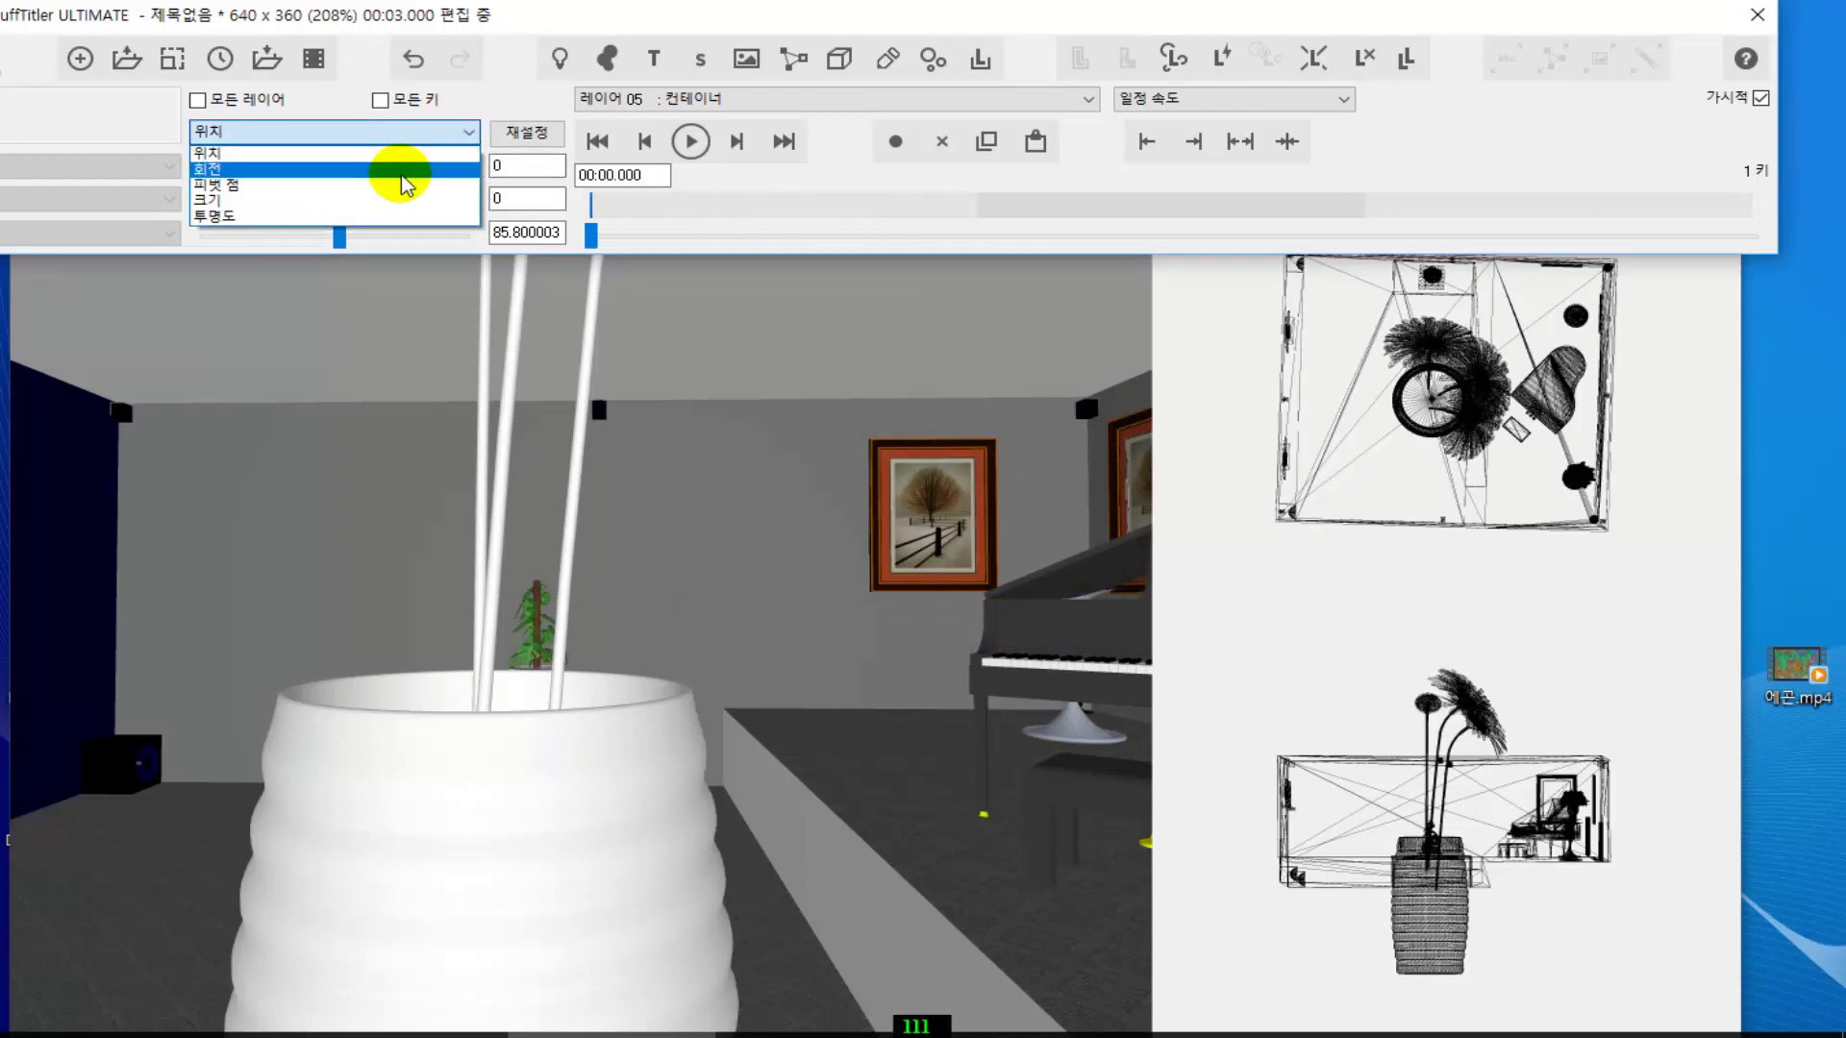
left_click(376, 208)
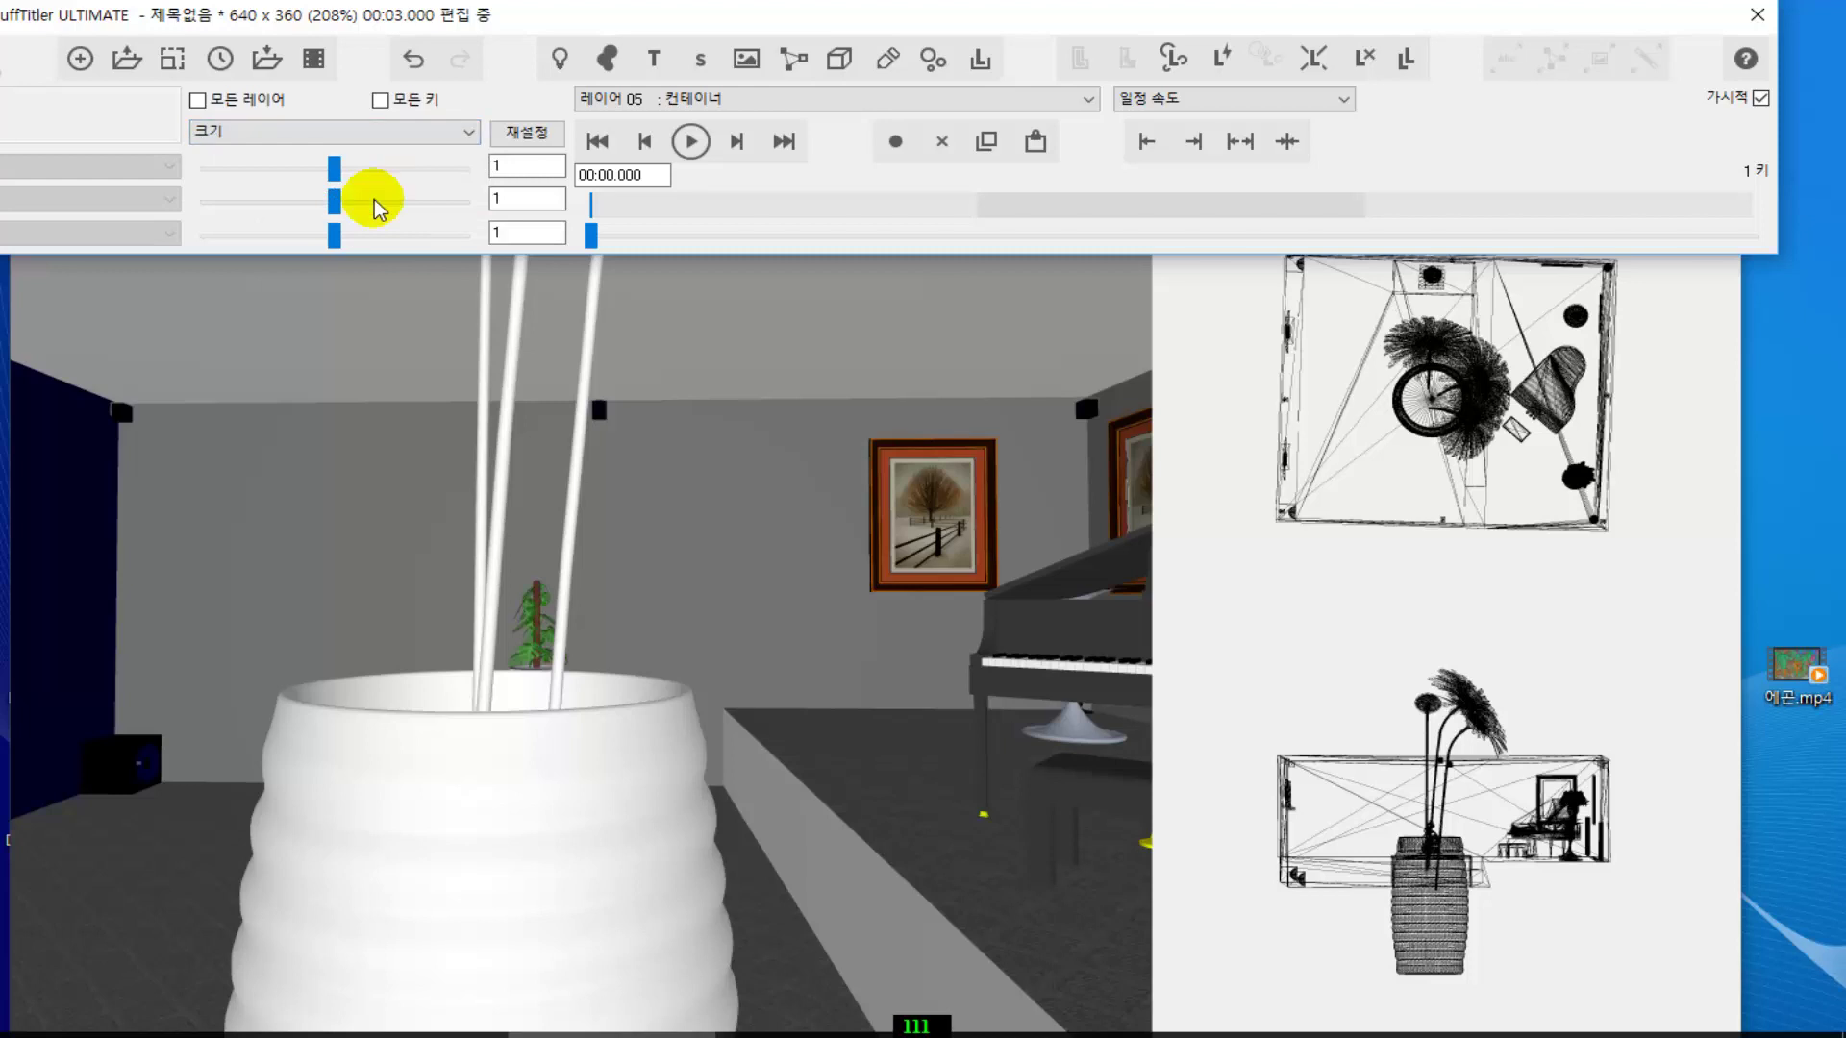
left_click_drag(335, 173, 285, 176)
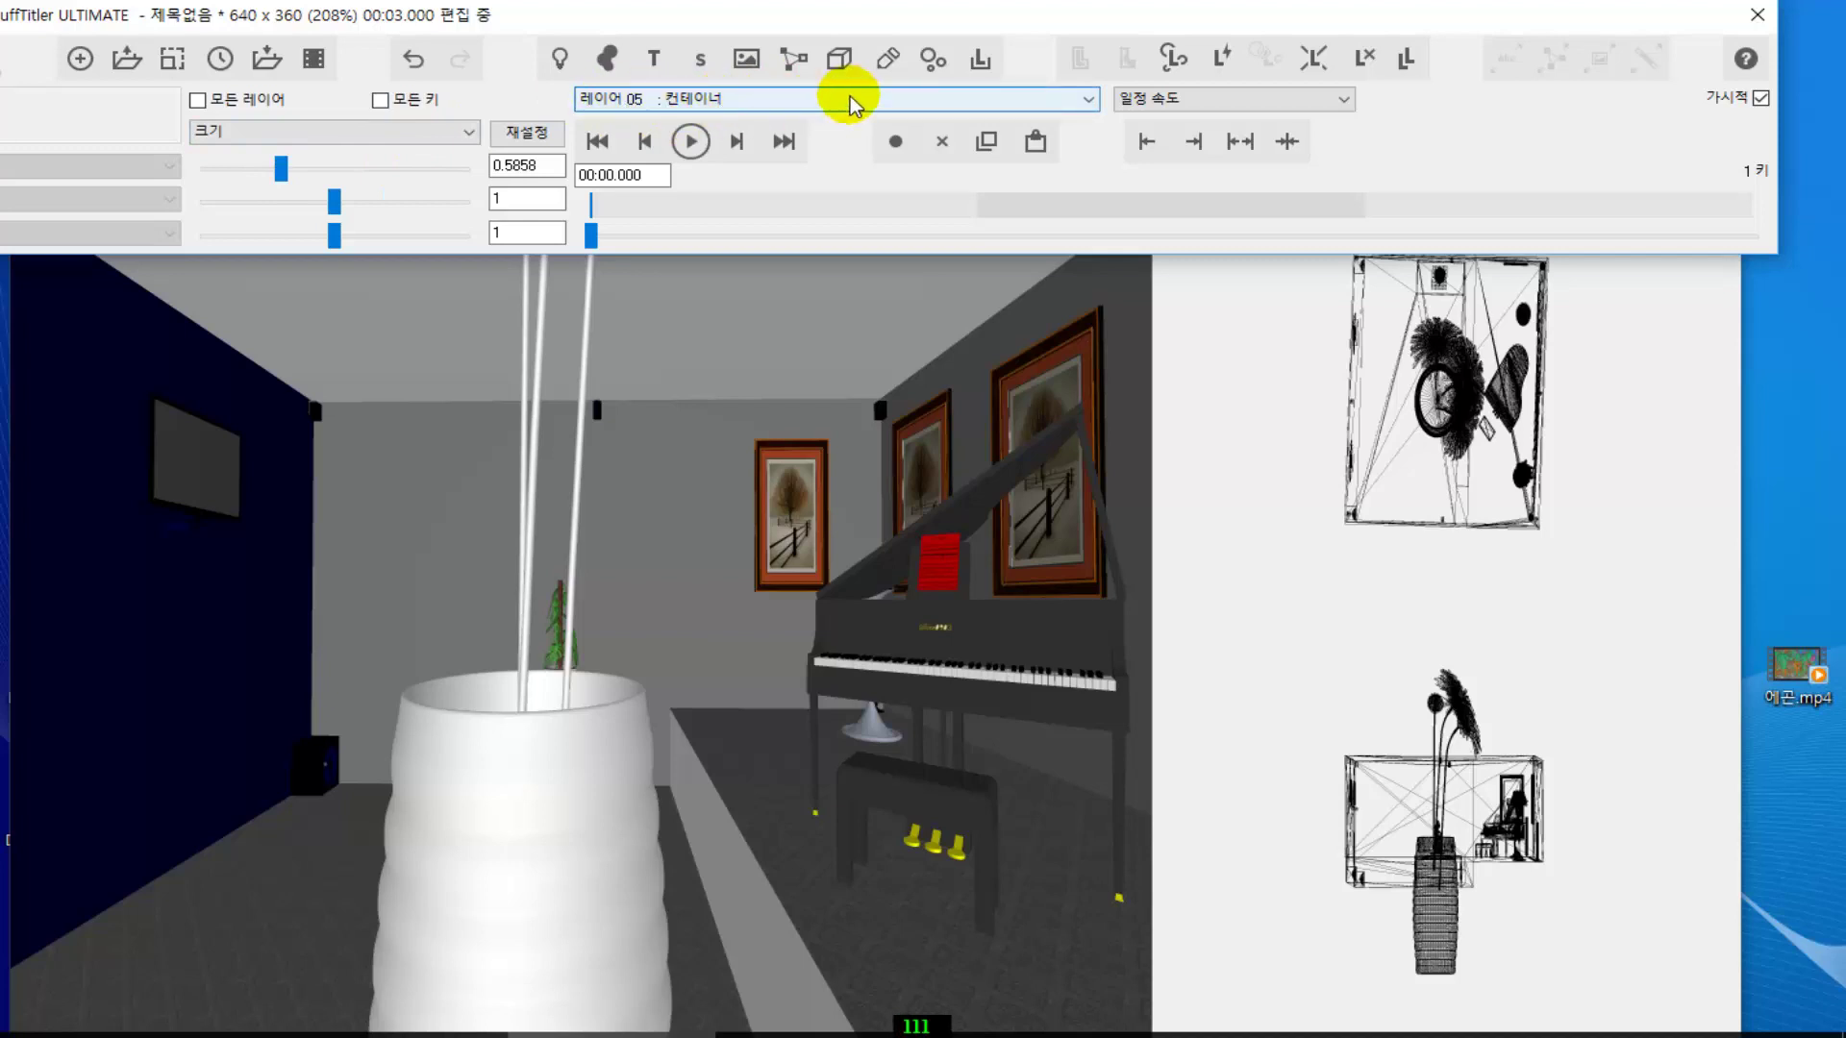
left_click(414, 62)
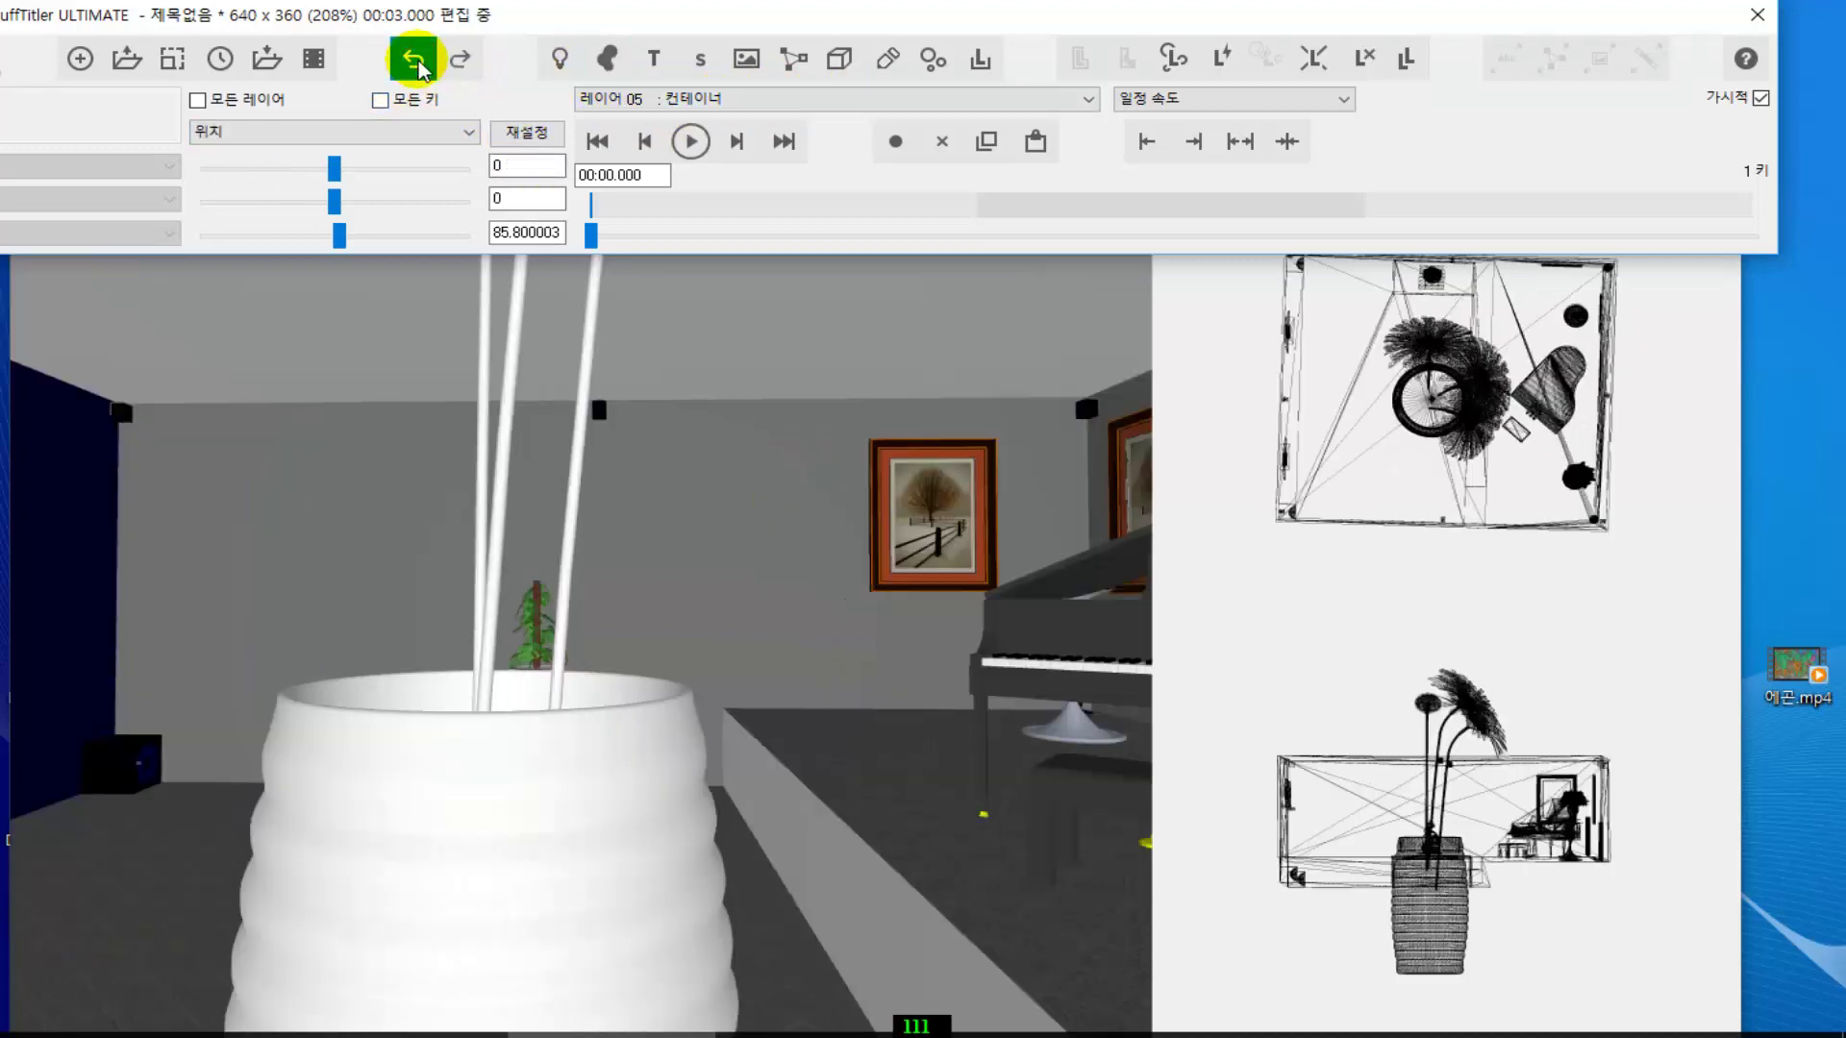
- Scale the flower vase model 노랑꽃.X (layer 13) down uniformly to 0.1614 in all three size values
left_click(1090, 99)
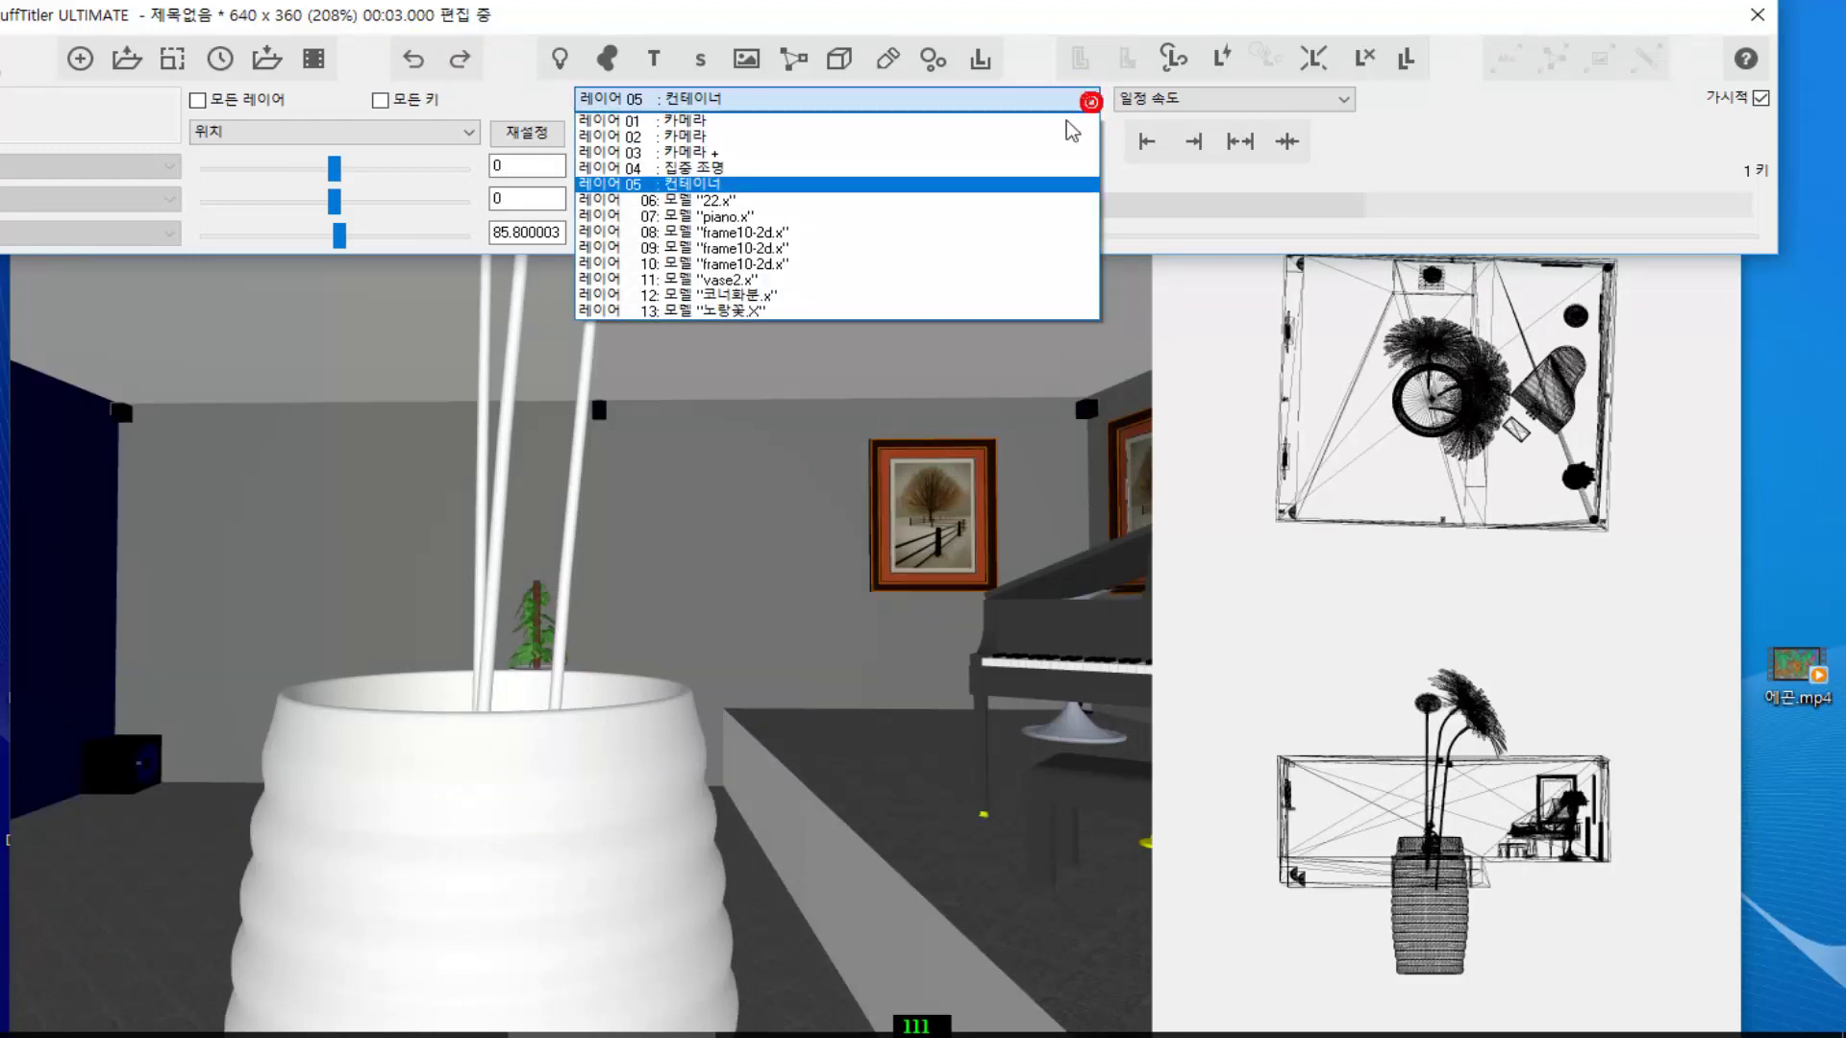
left_click(836, 312)
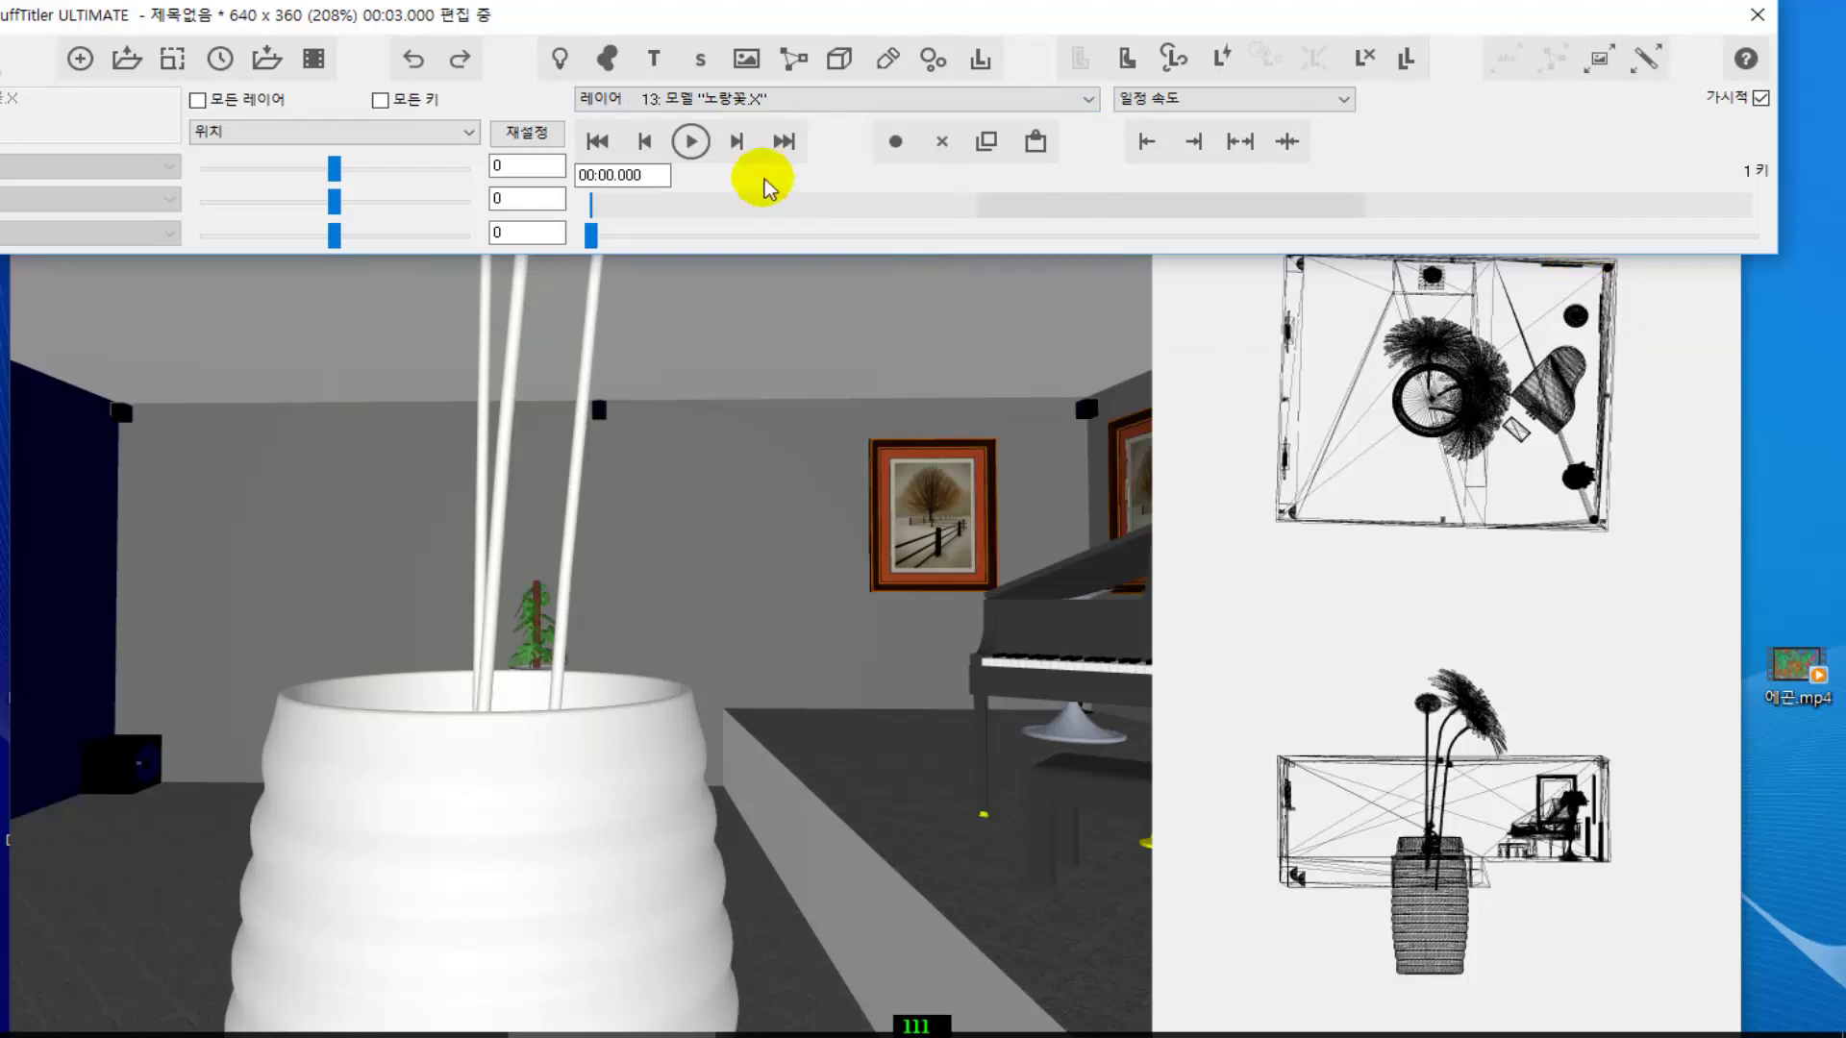
left_click(465, 132)
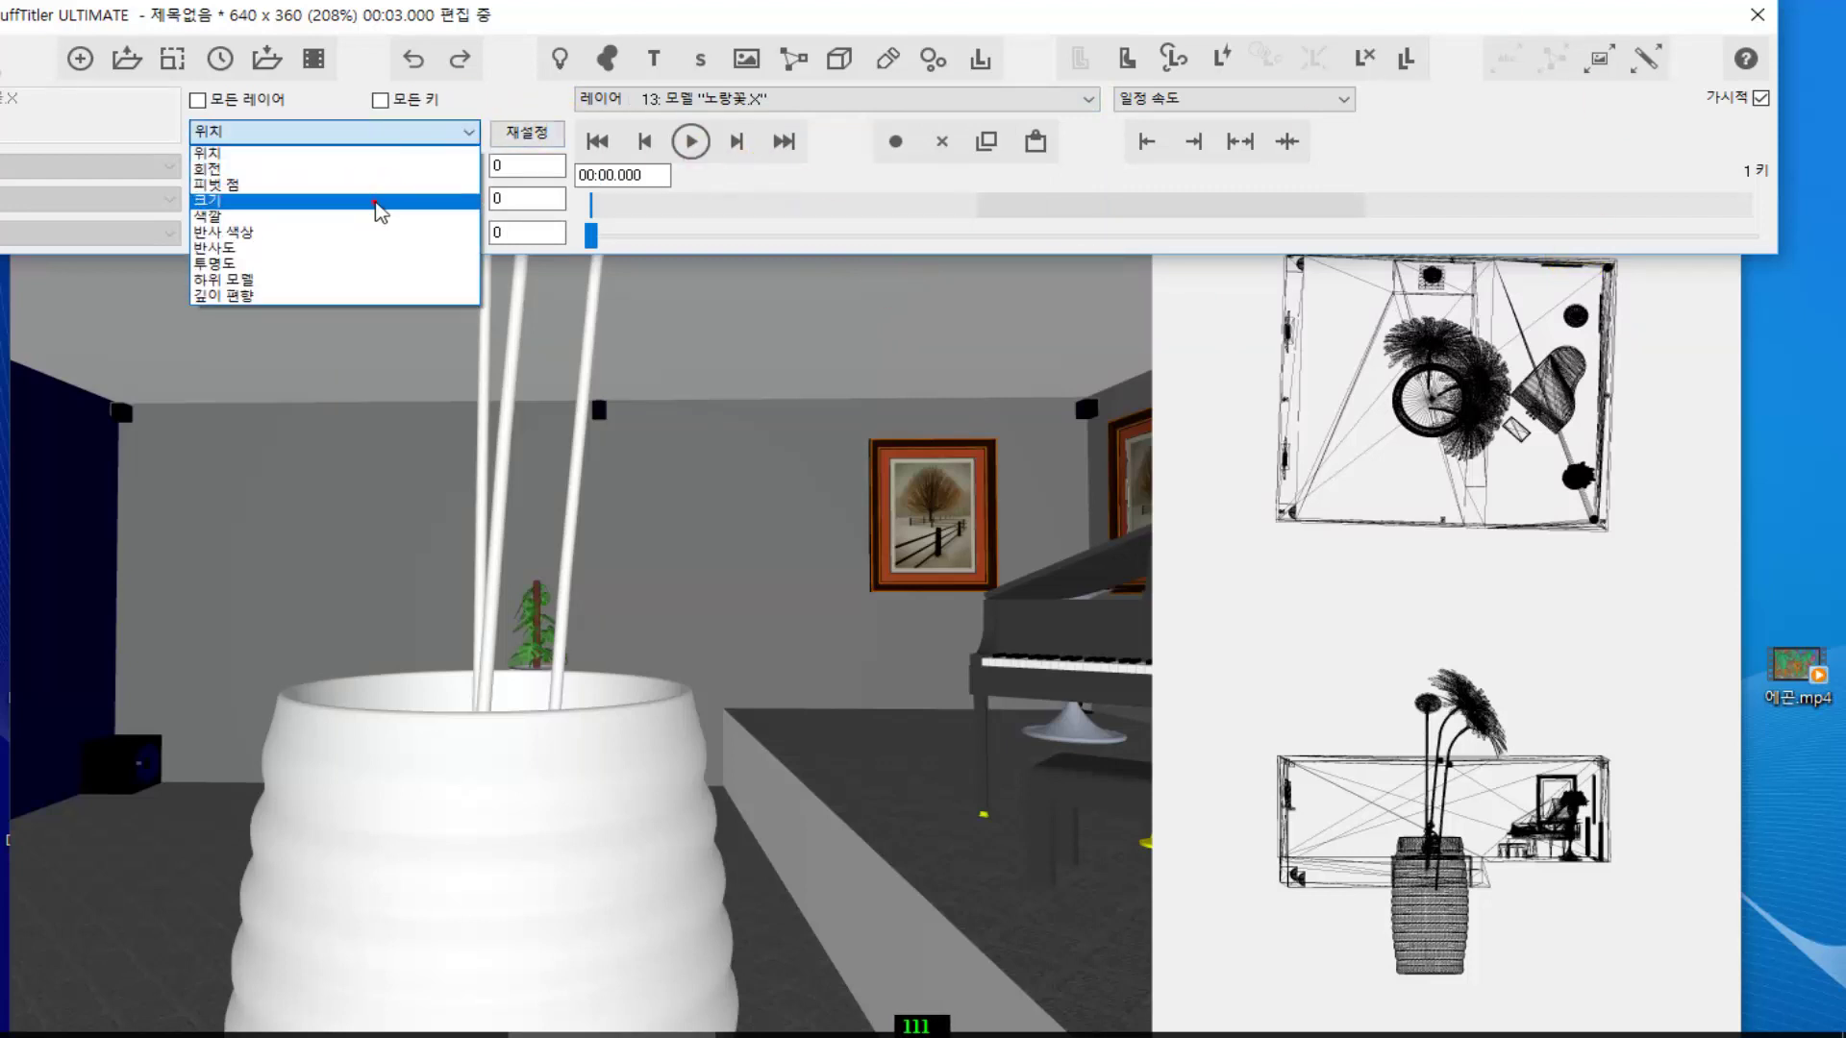
left_click(377, 200)
left_click_drag(334, 169, 246, 170)
left_click(281, 170)
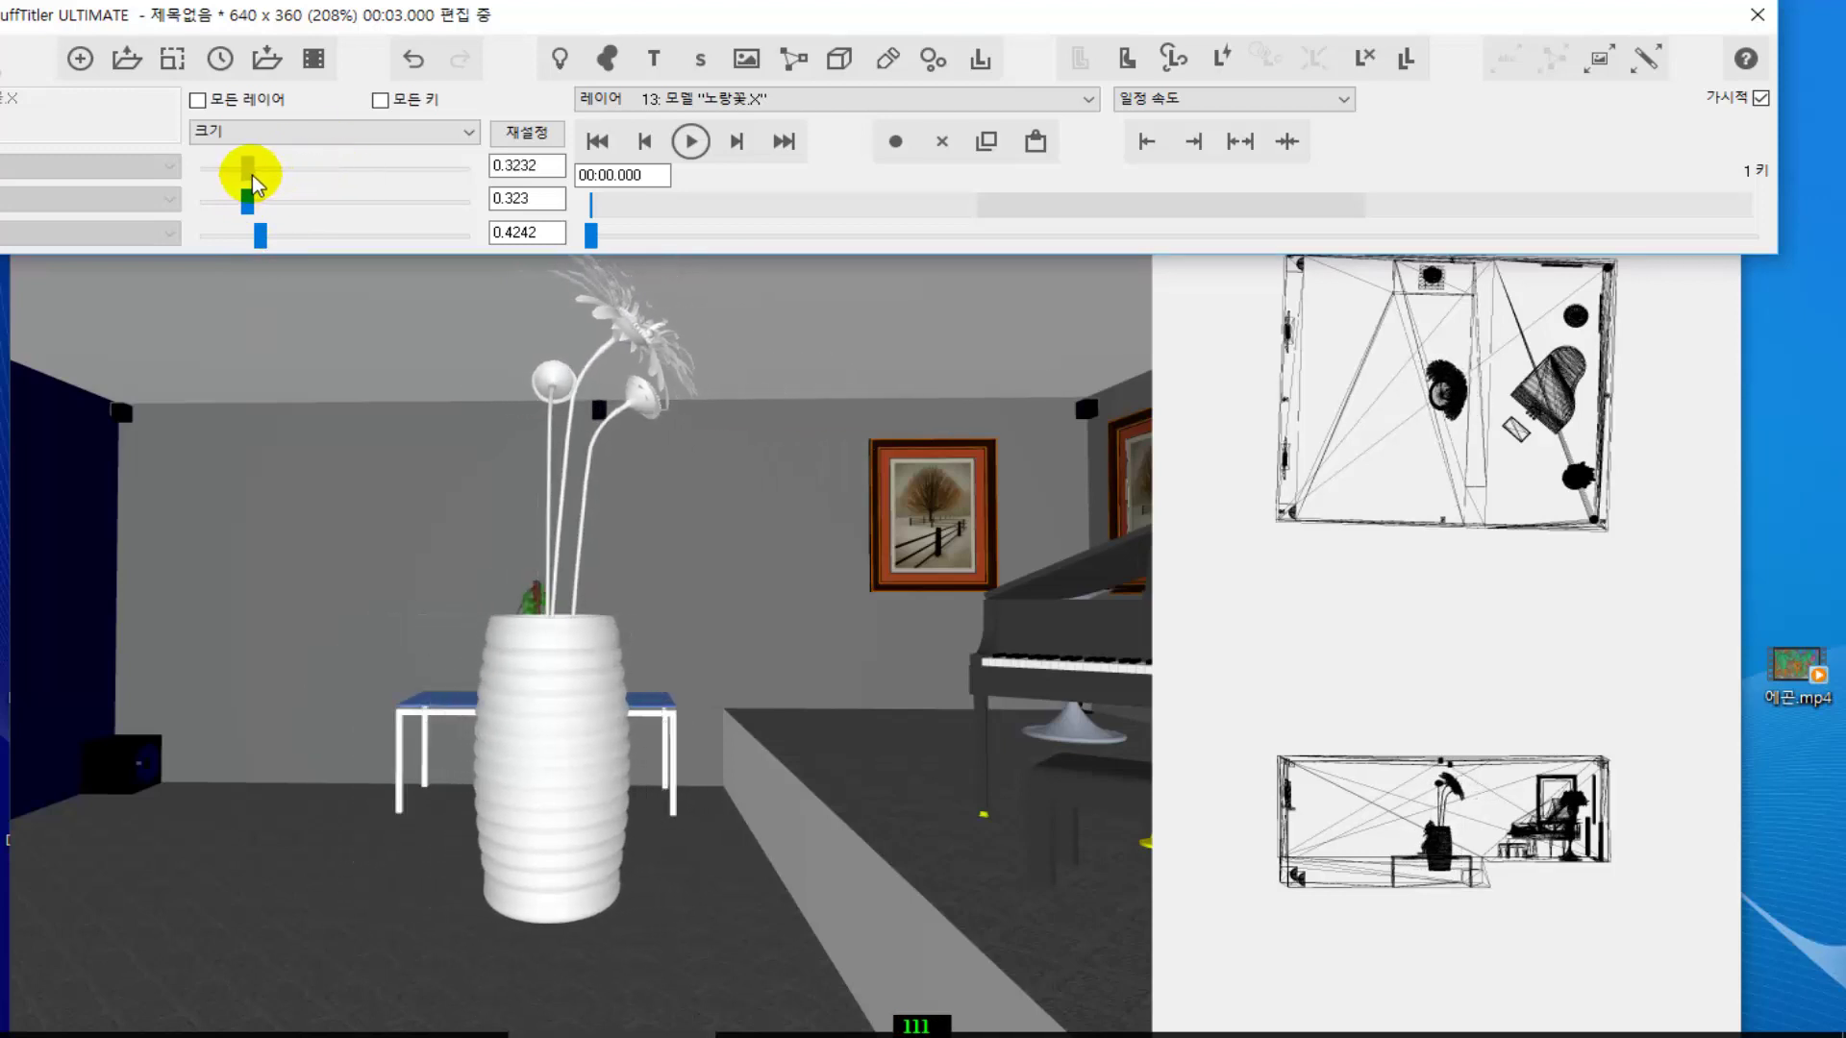
left_click_drag(255, 234, 224, 167)
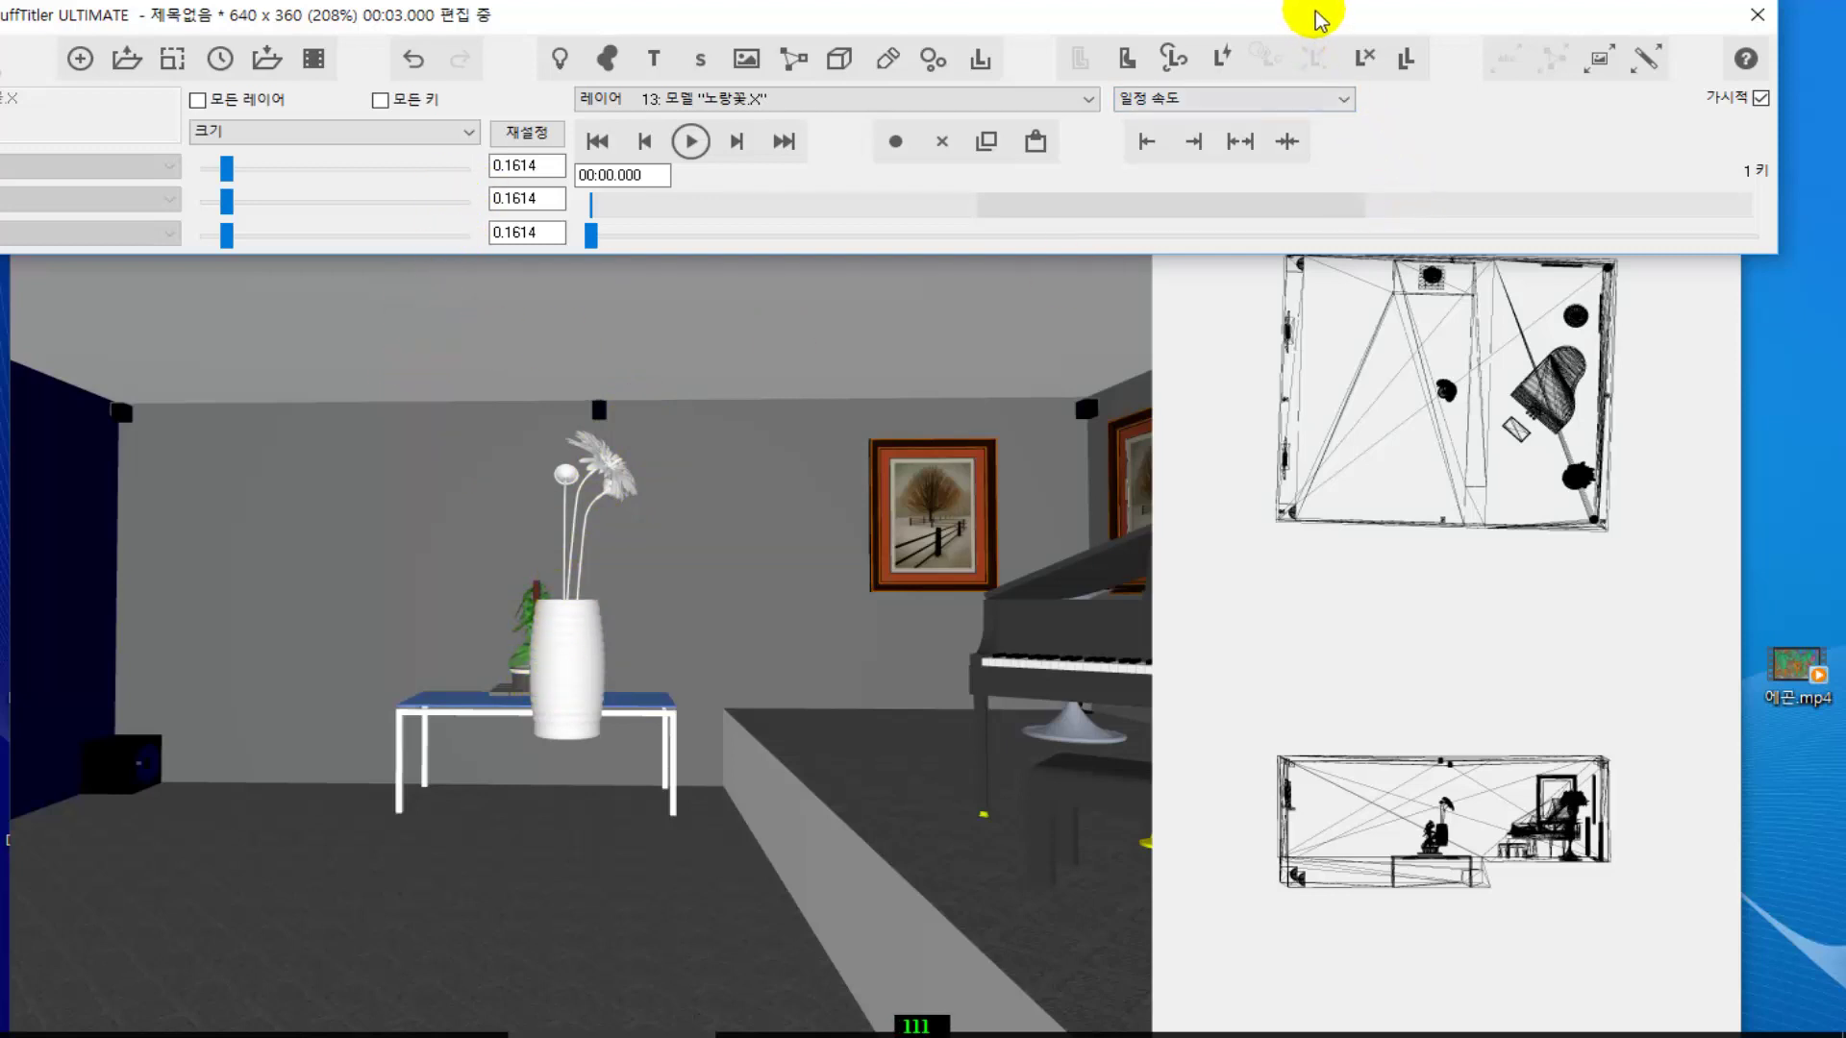
mouse_move(1317, 18)
left_mouse_down()
mouse_move(1278, 310)
mouse_move(1323, 181)
mouse_move(1340, 21)
left_mouse_up()
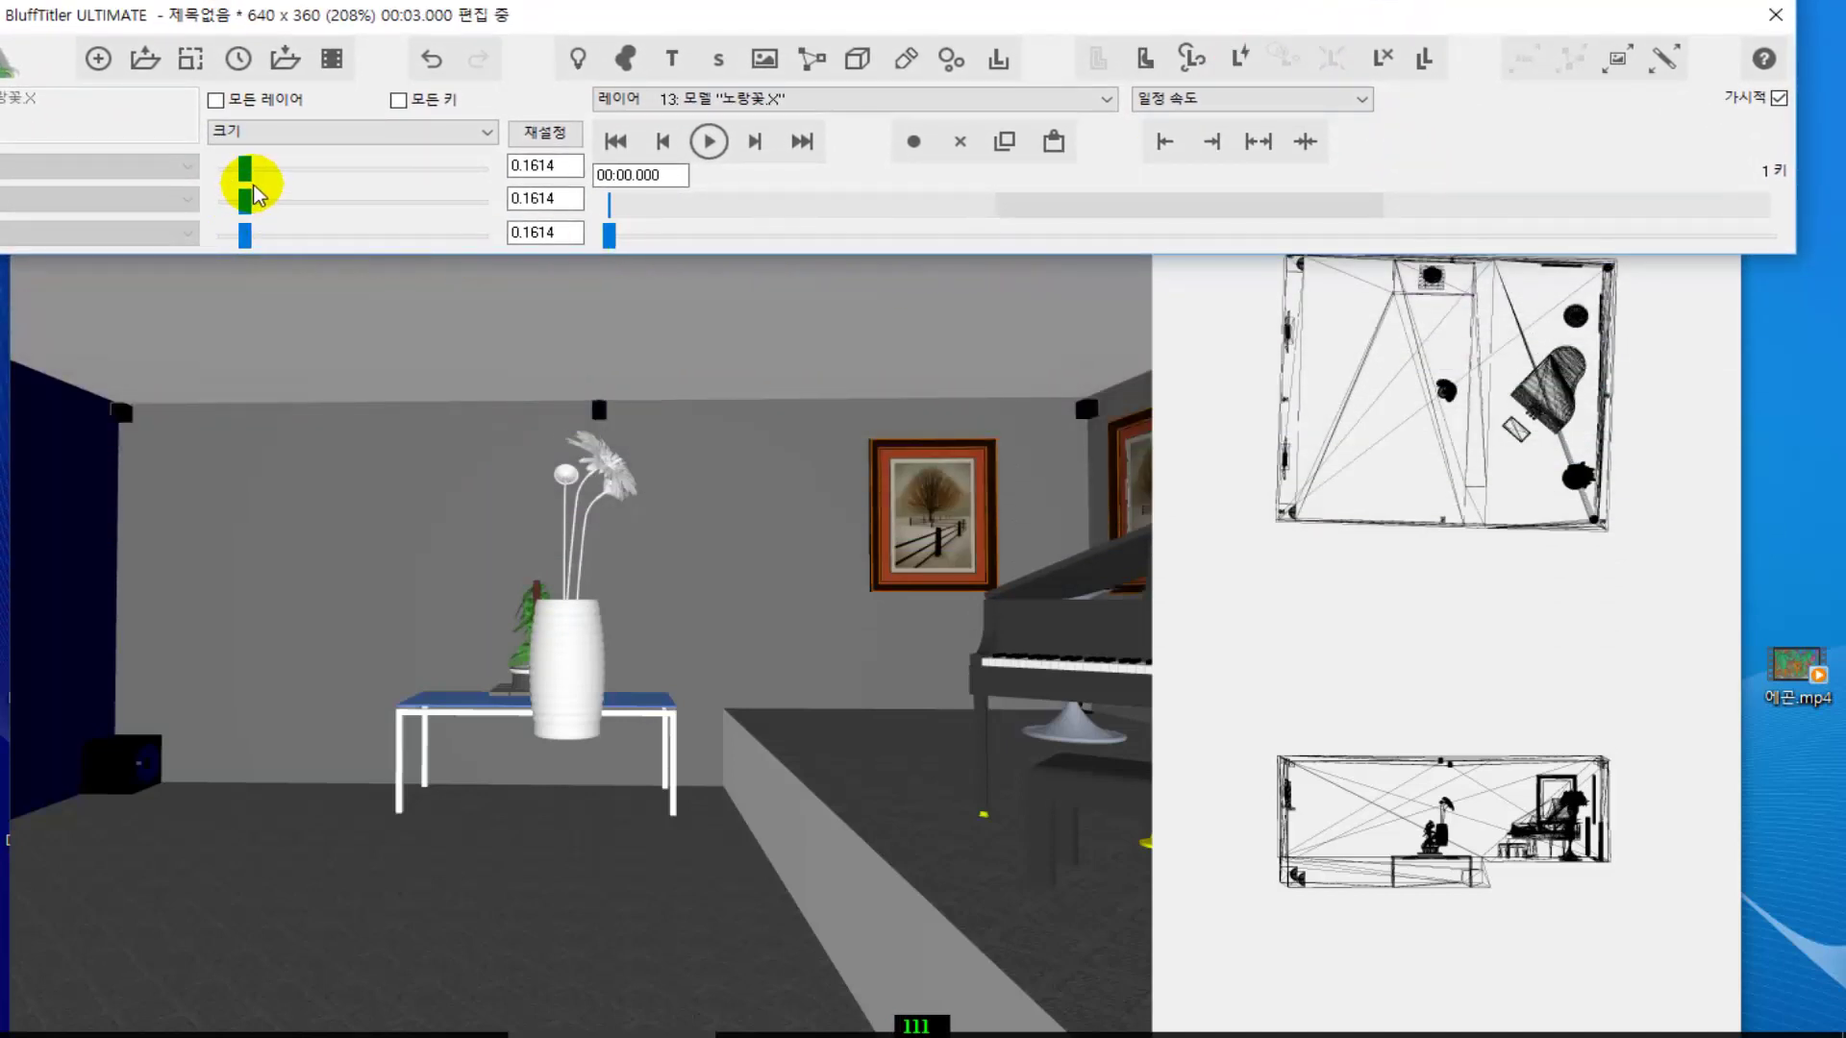
- Scale the flower vase model 노랑꽃.X (layer 13) down uniformly to 0.1 in all three size values
left_click_drag(241, 166, 231, 165)
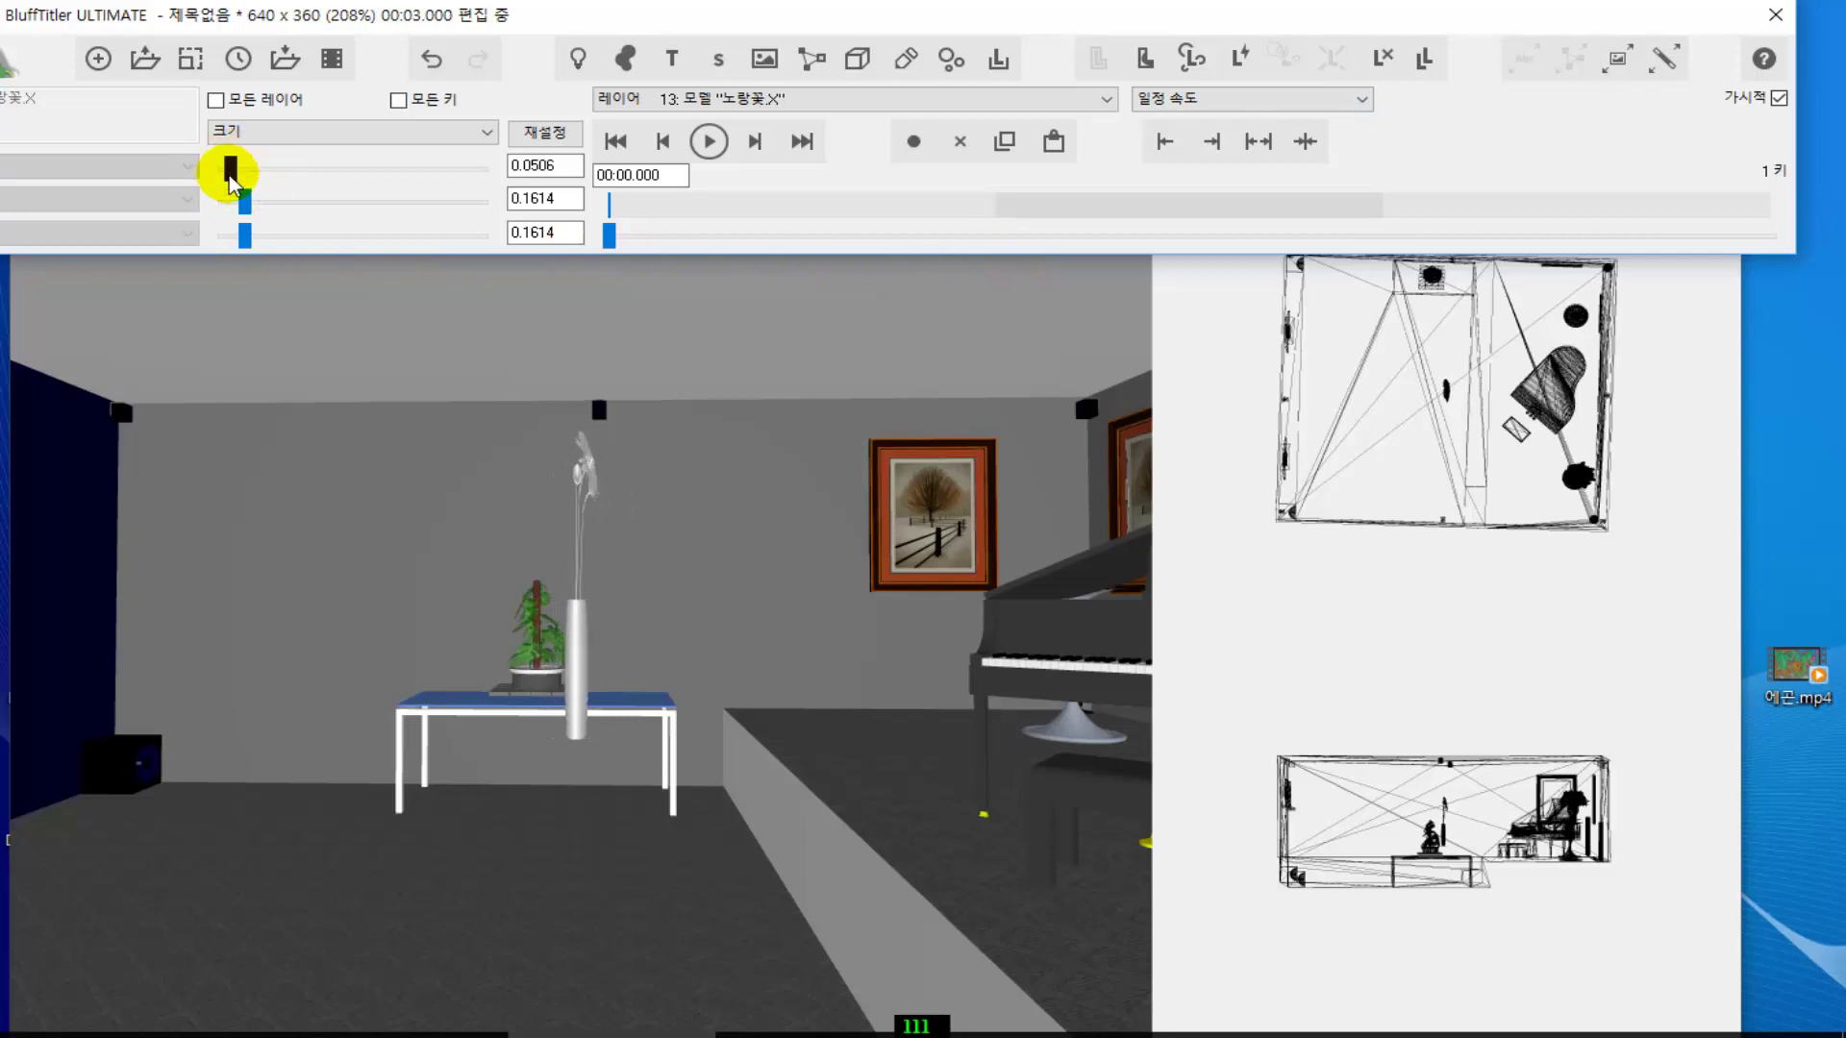
double_click(565, 169)
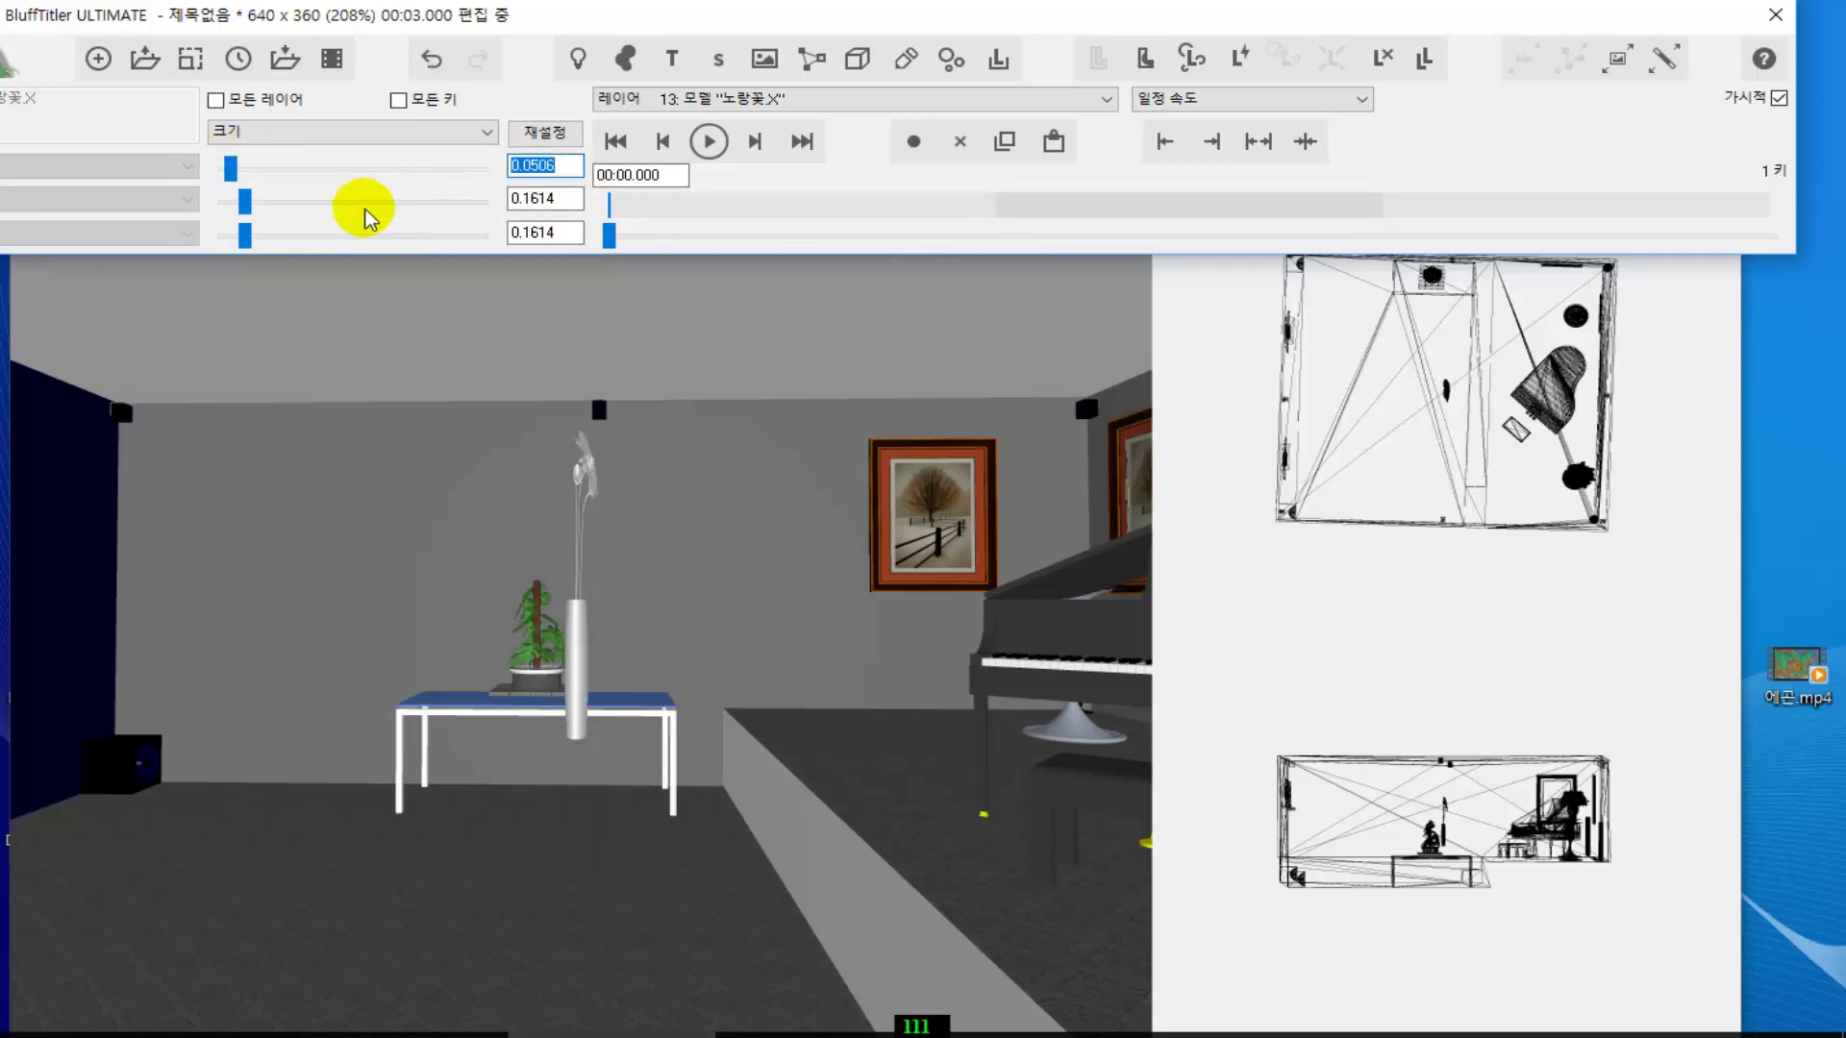
type("0")
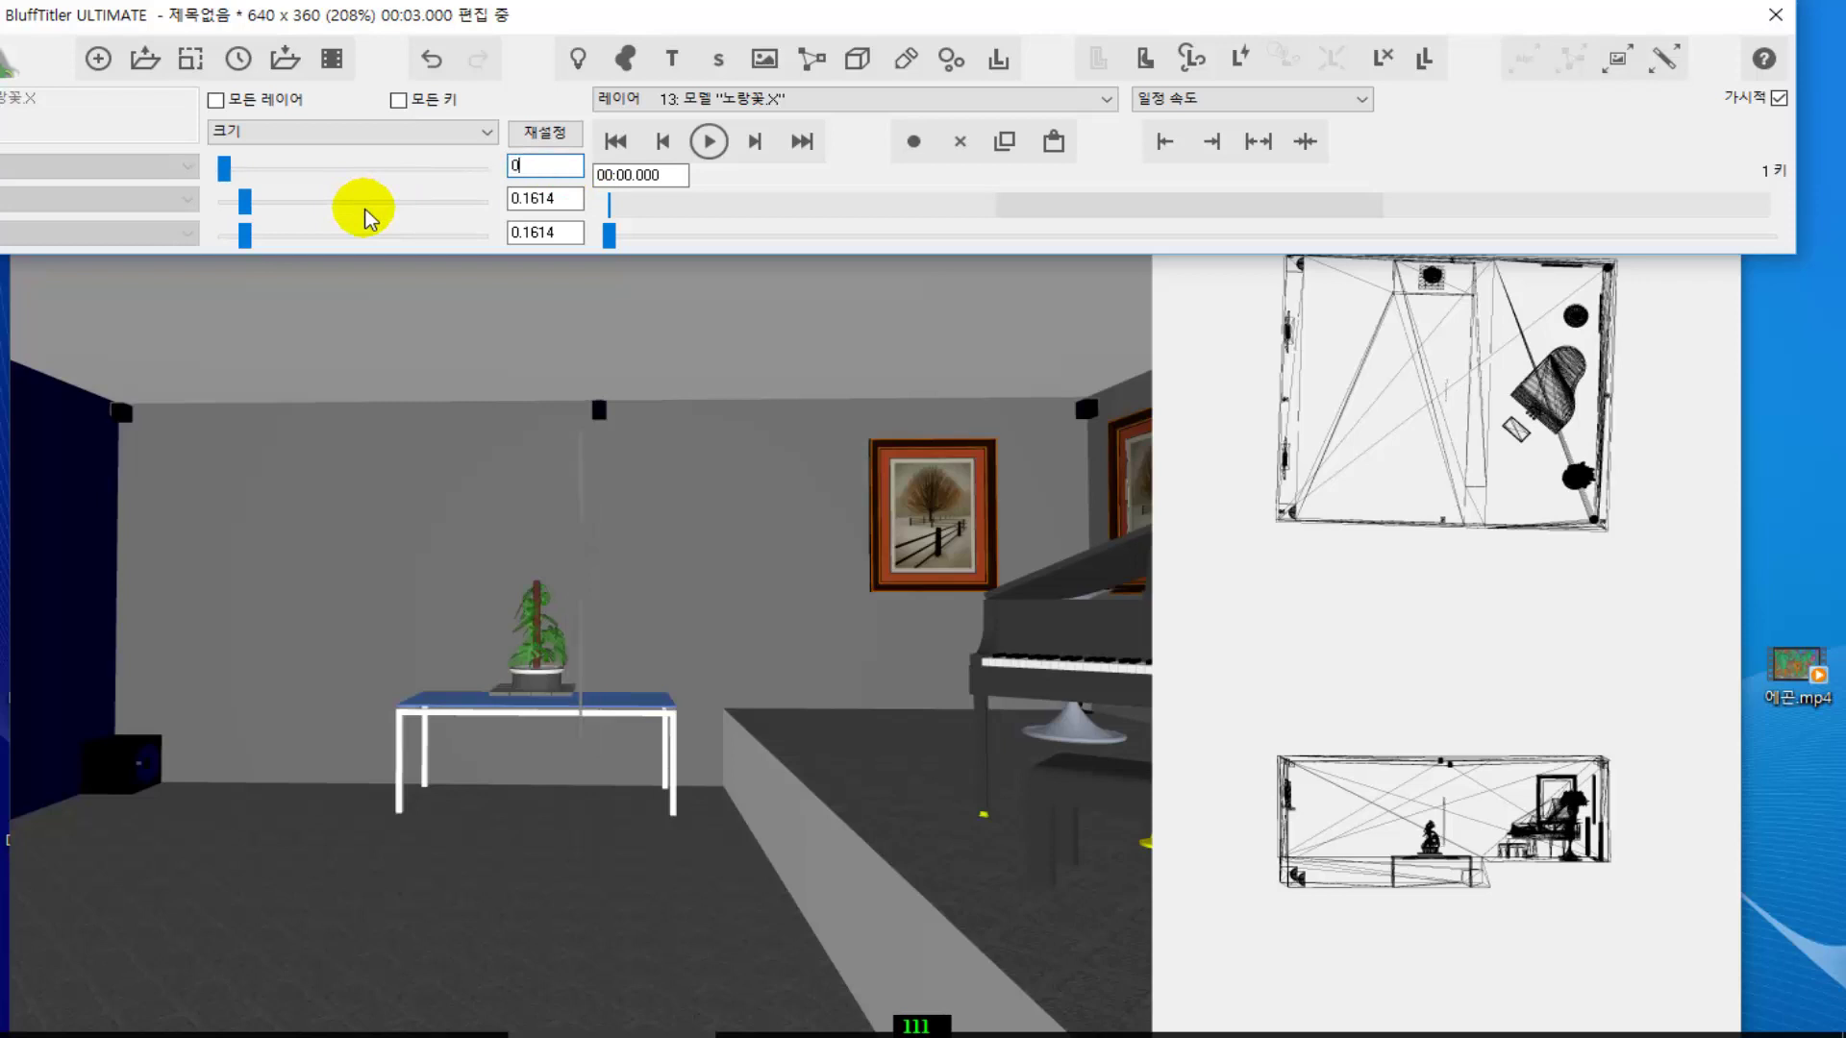
type(".1")
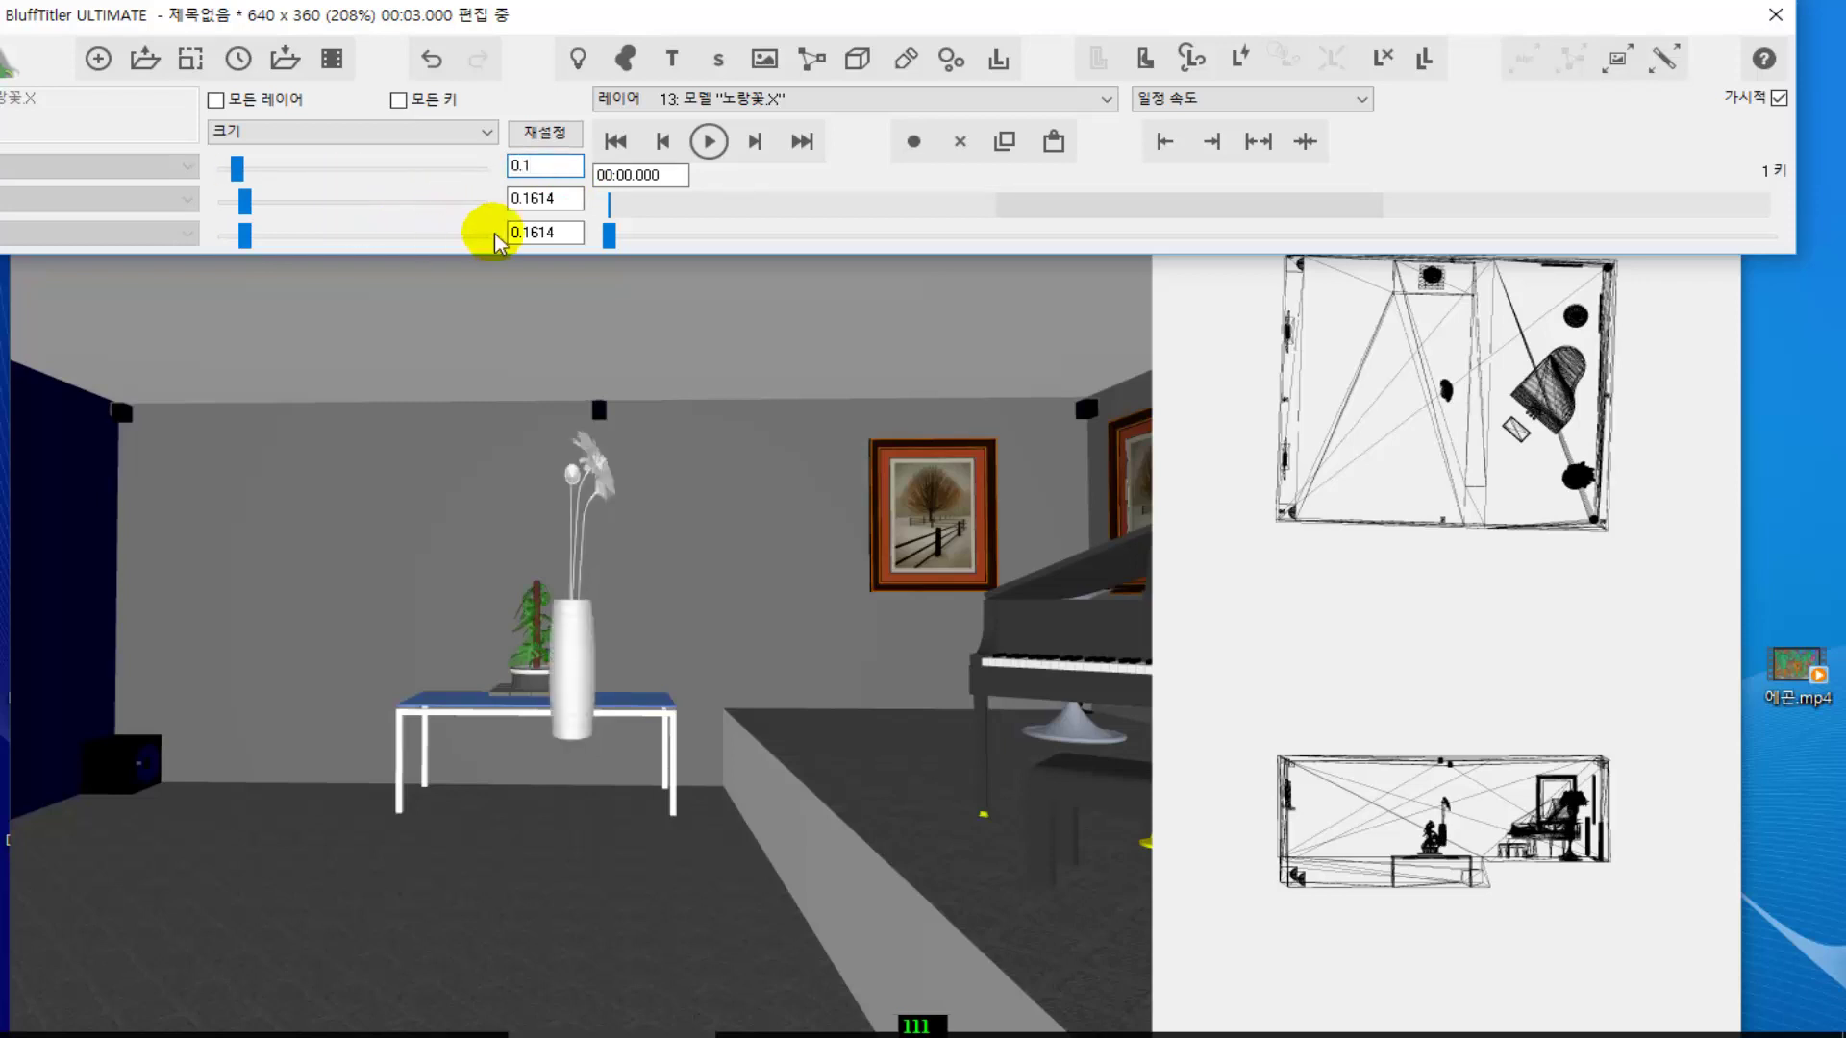
left_click_drag(553, 197, 428, 254)
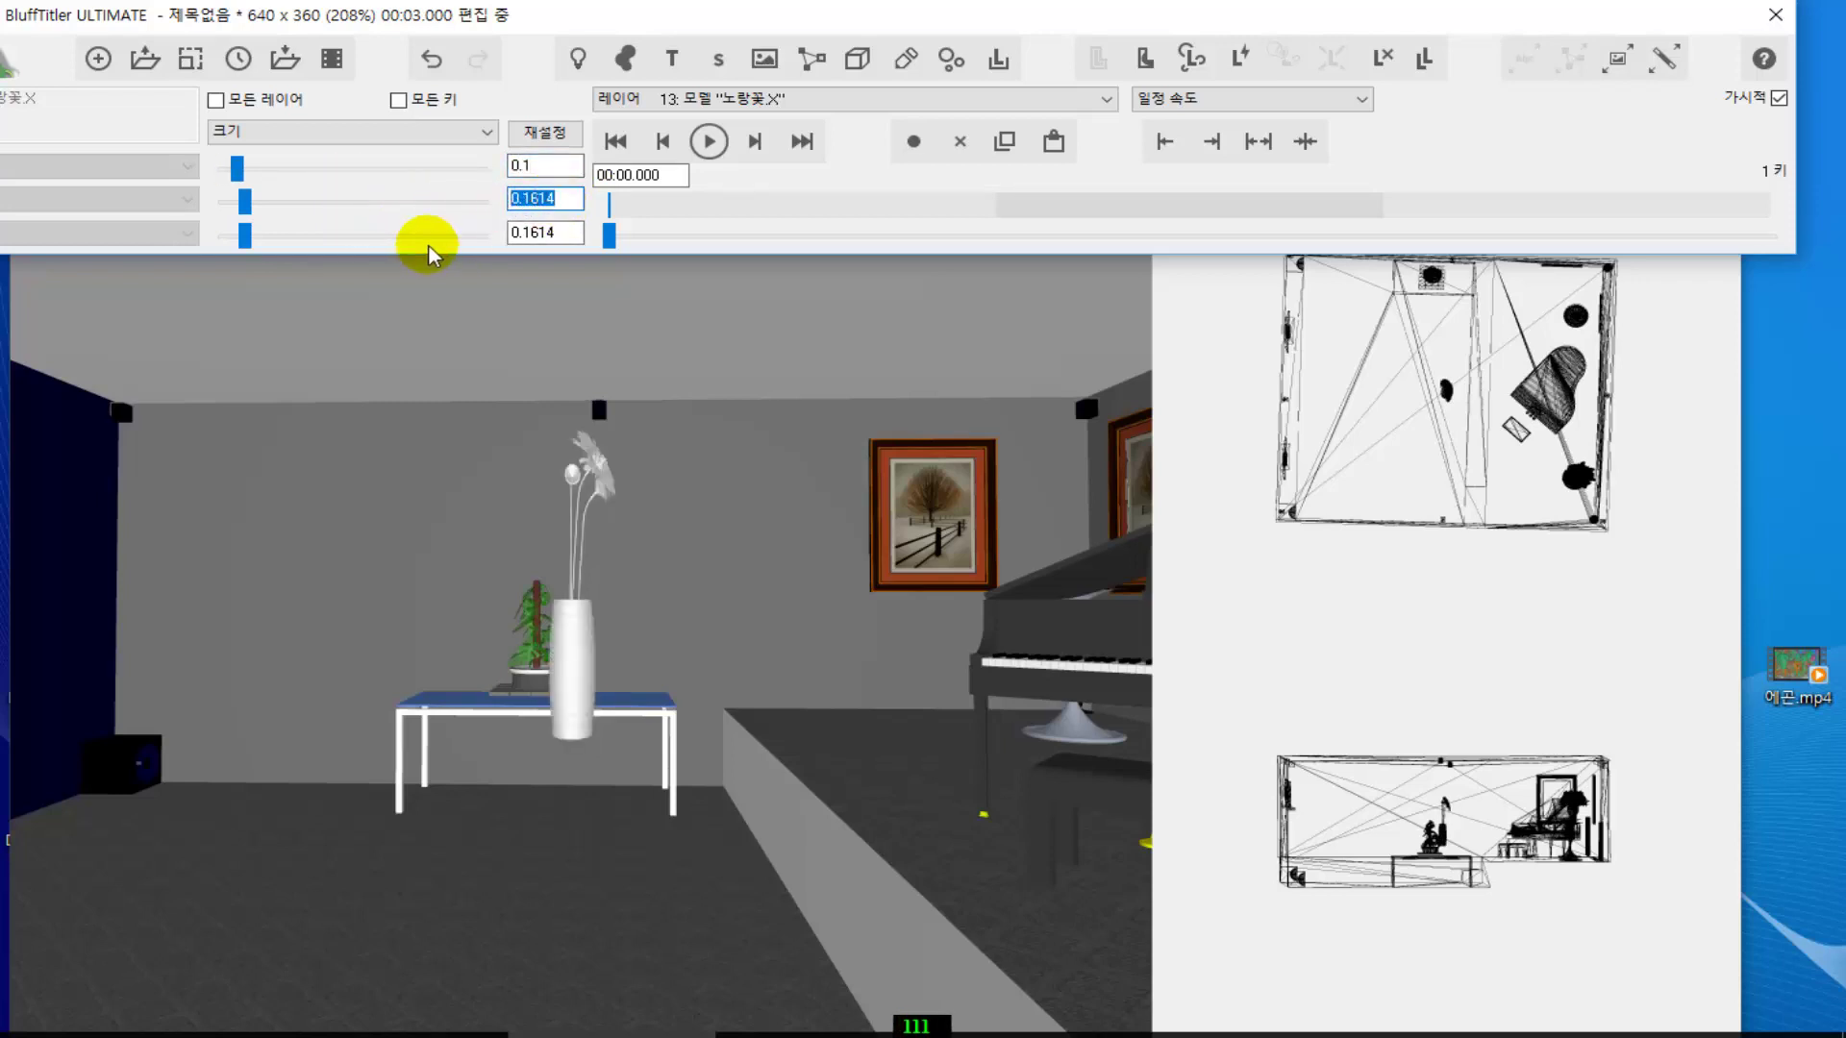
type("0.1")
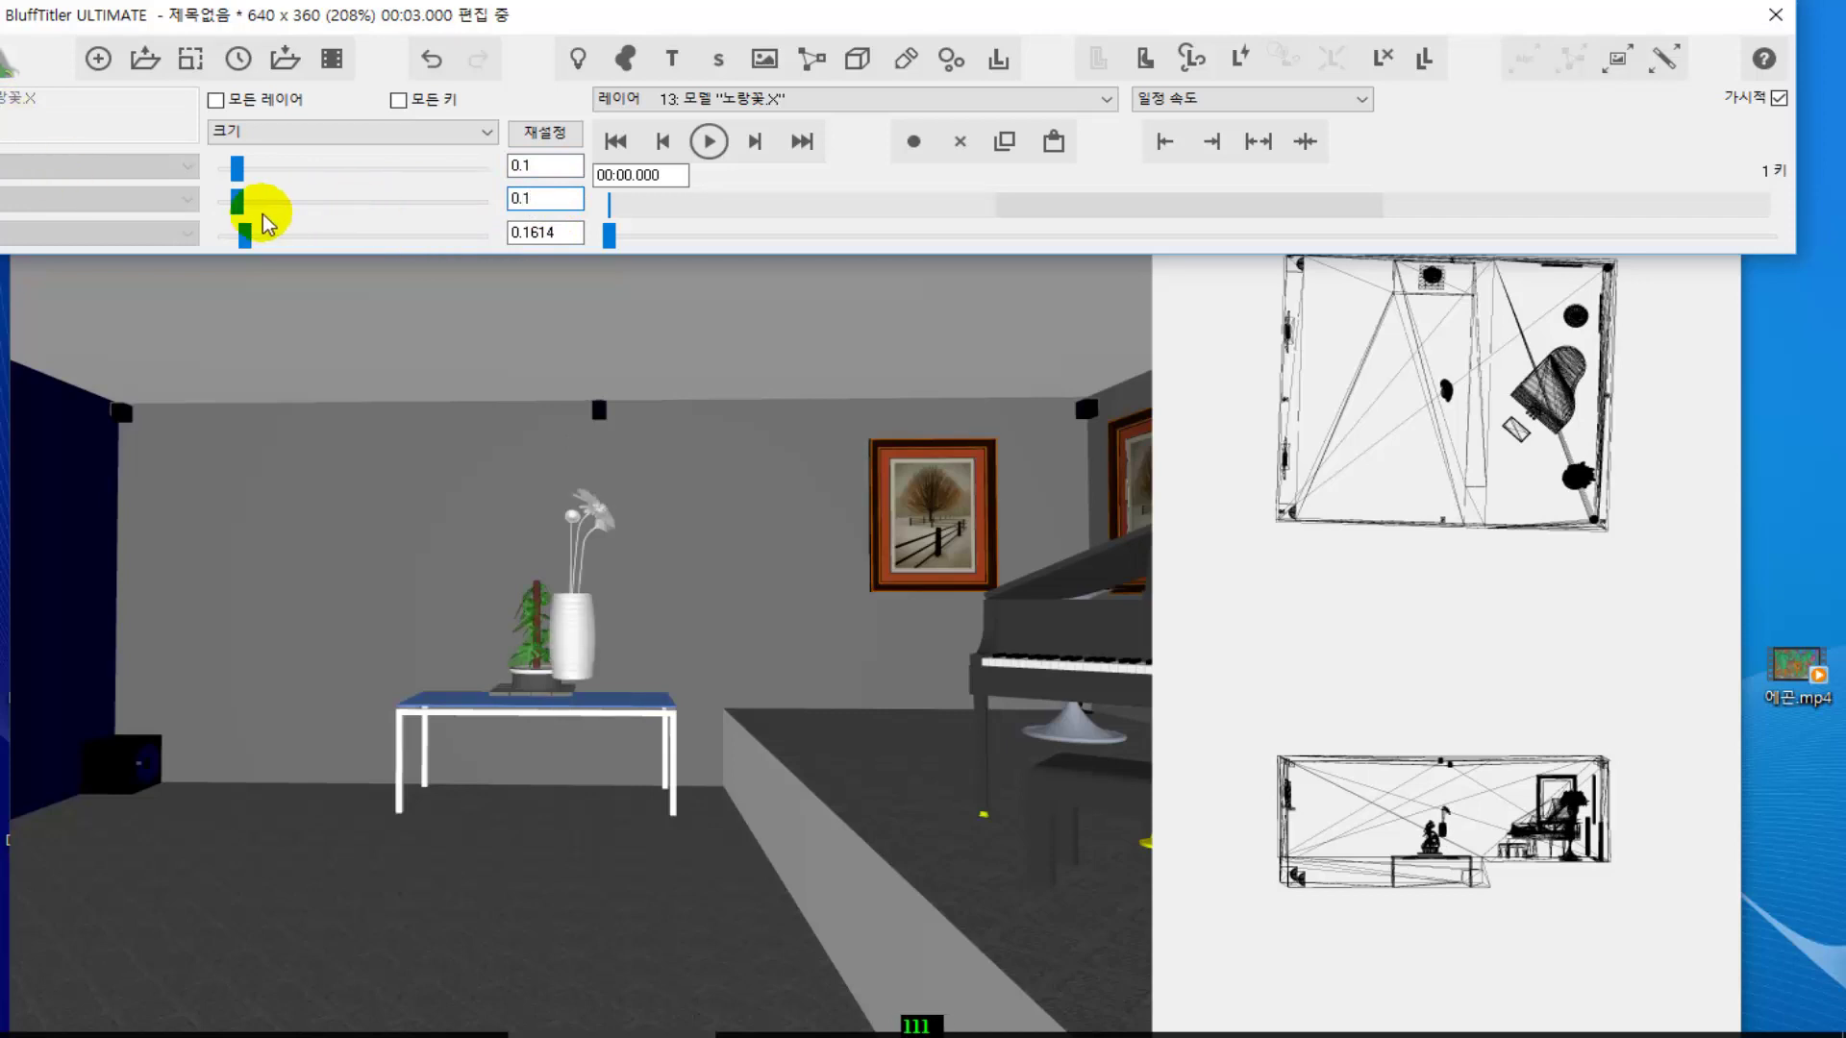
left_click_drag(572, 232, 454, 240)
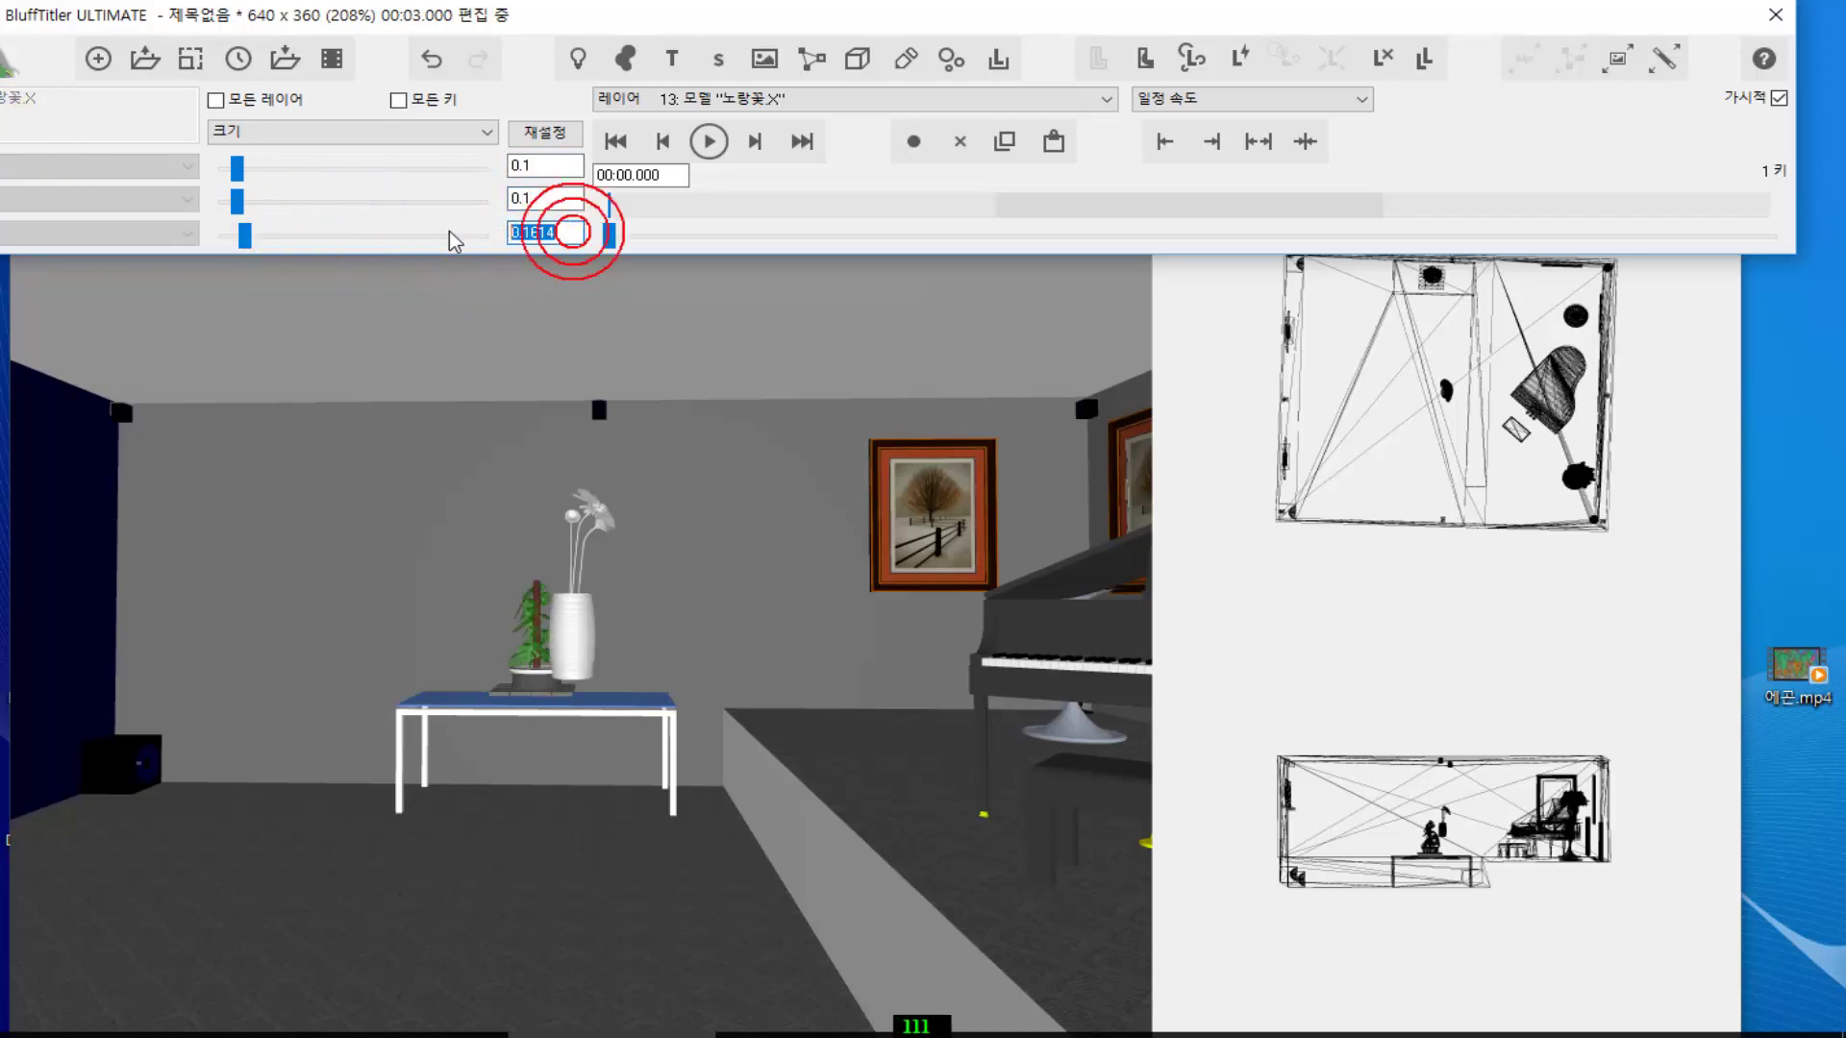
type("0.1")
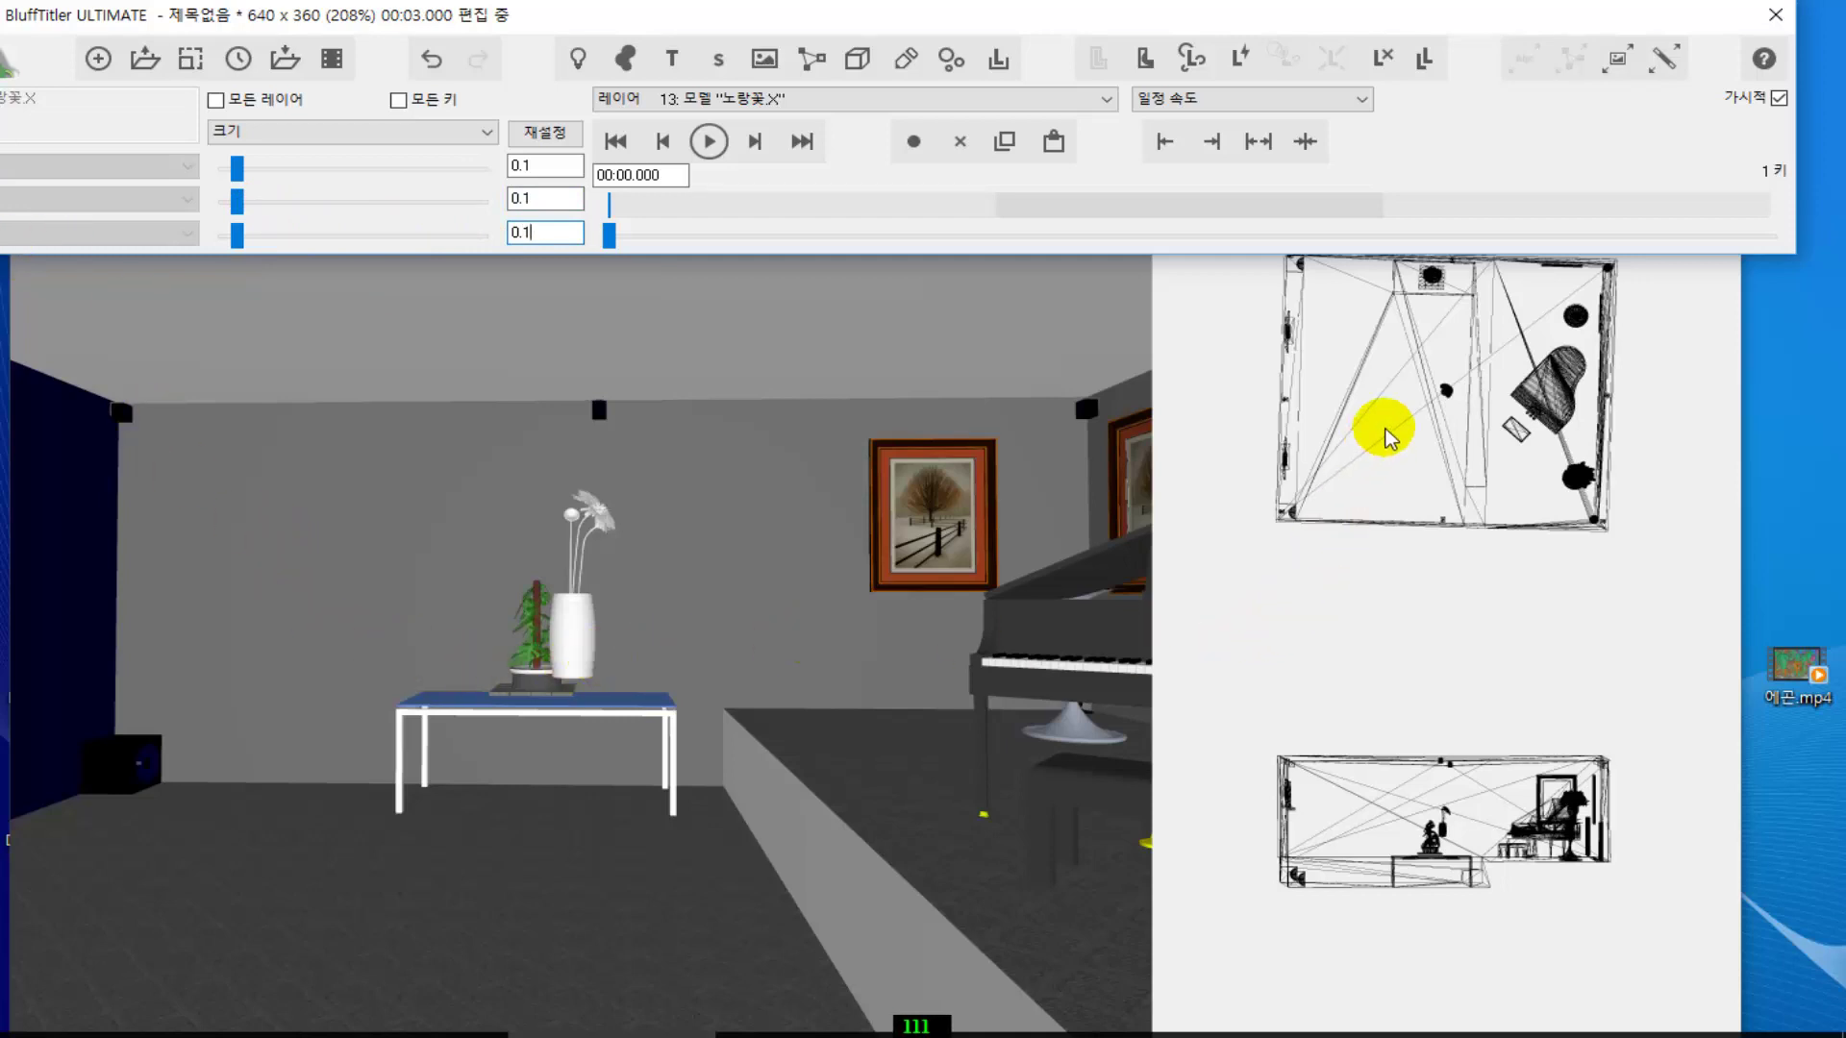
- Move the flower vase in the plan view to the room corner beside the blue wall, at about 92.87, 1.55, -77.11
left_click(1279, 15)
left_click_drag(1279, 16, 1187, 759)
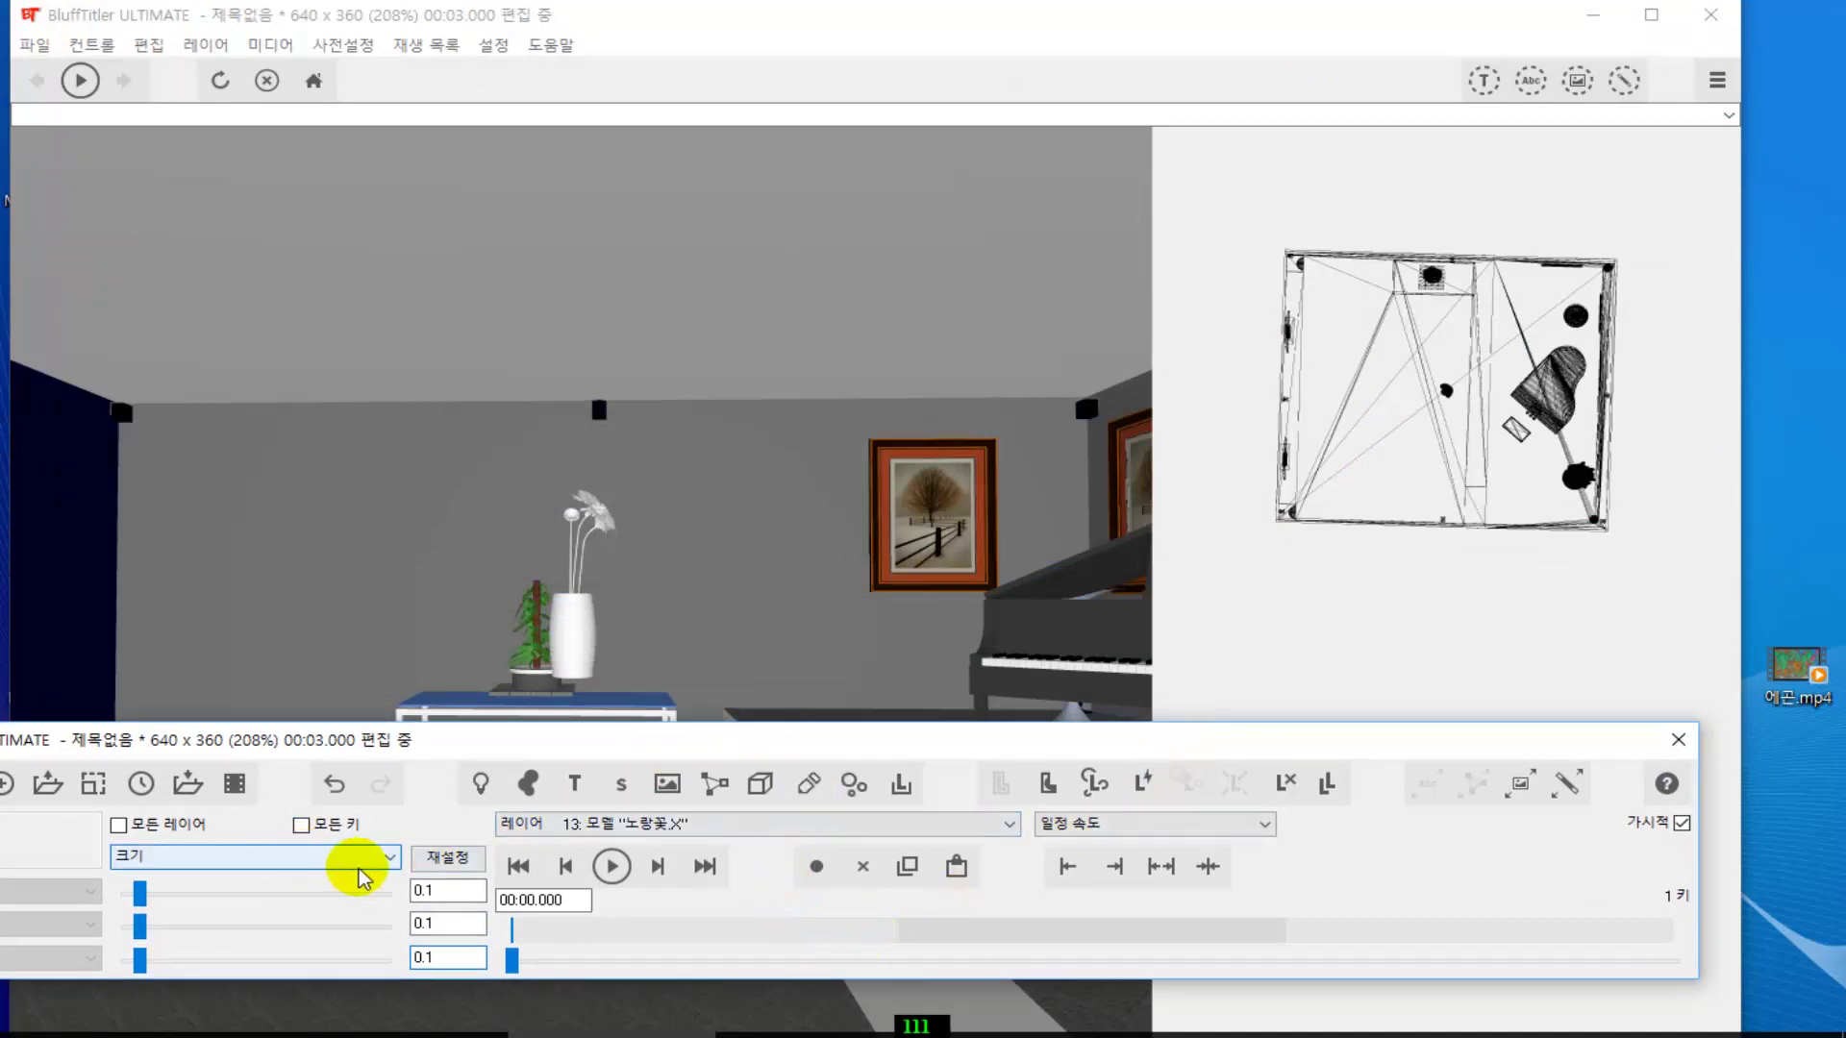
left_click(389, 859)
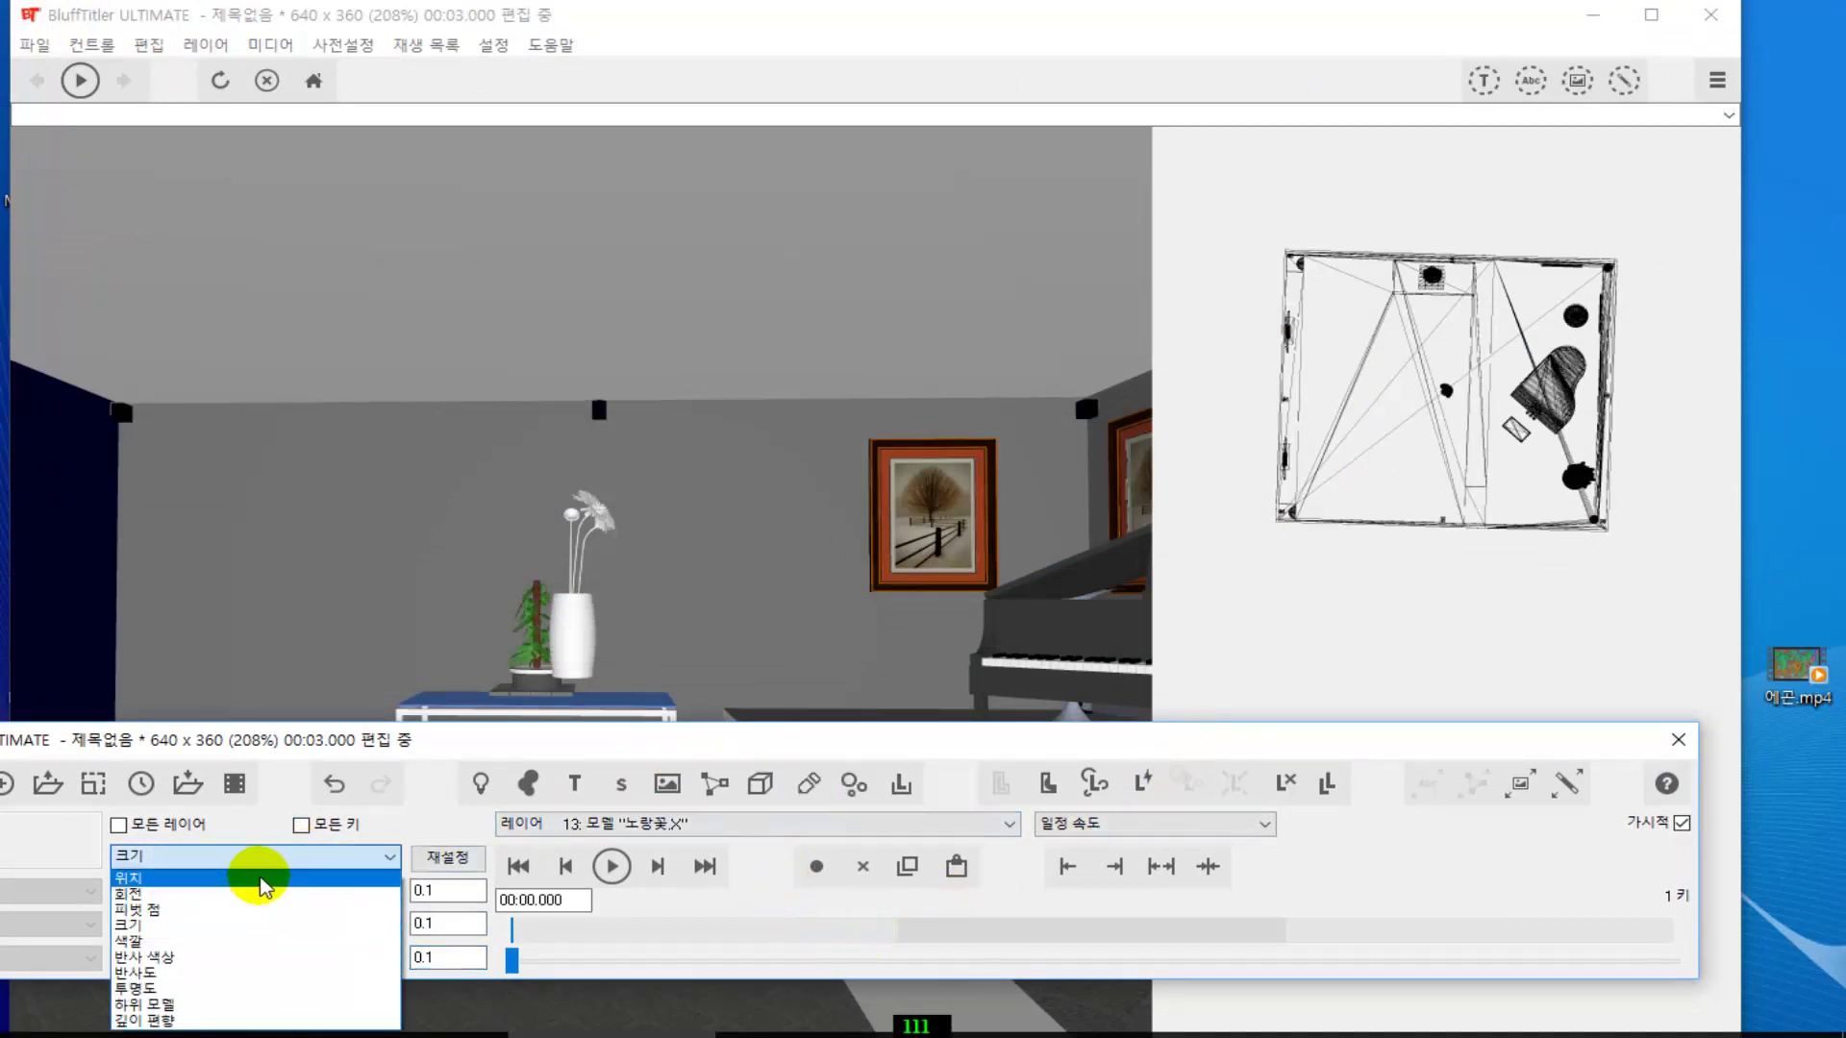
left_click(260, 880)
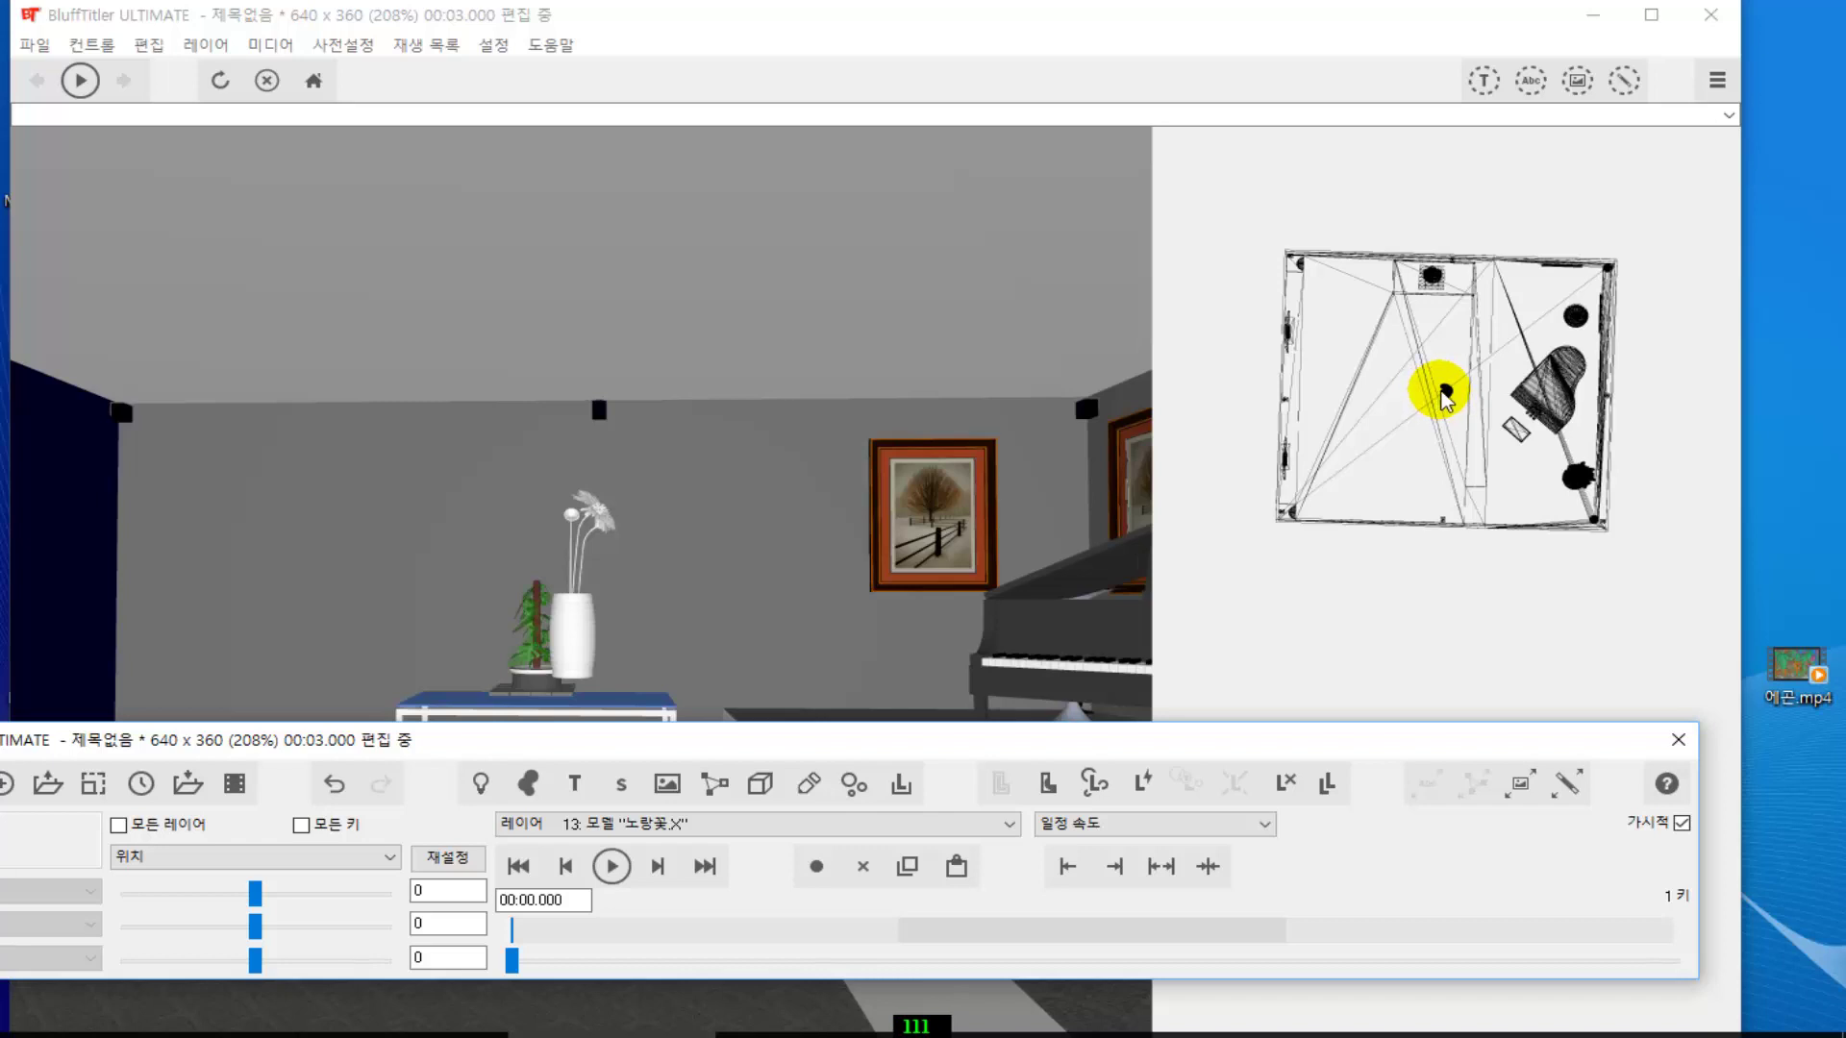
left_click(1445, 392)
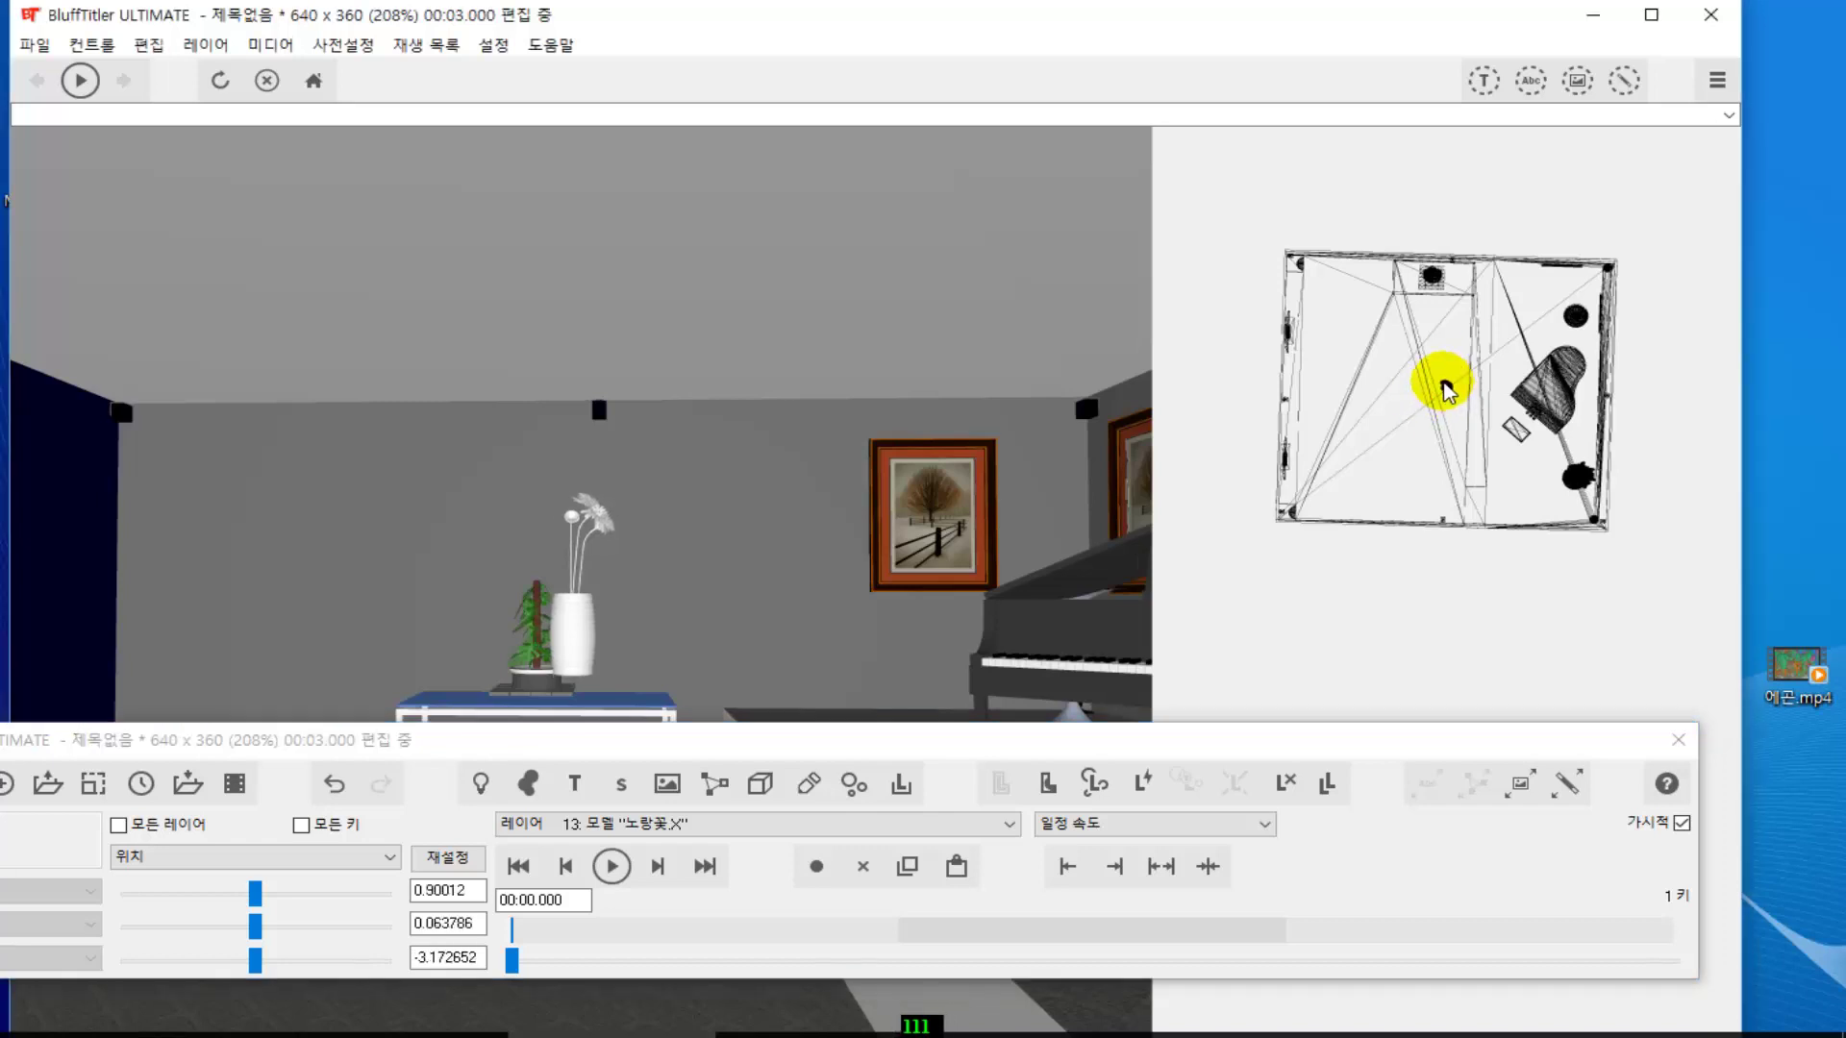
left_click_drag(1445, 392, 1295, 265)
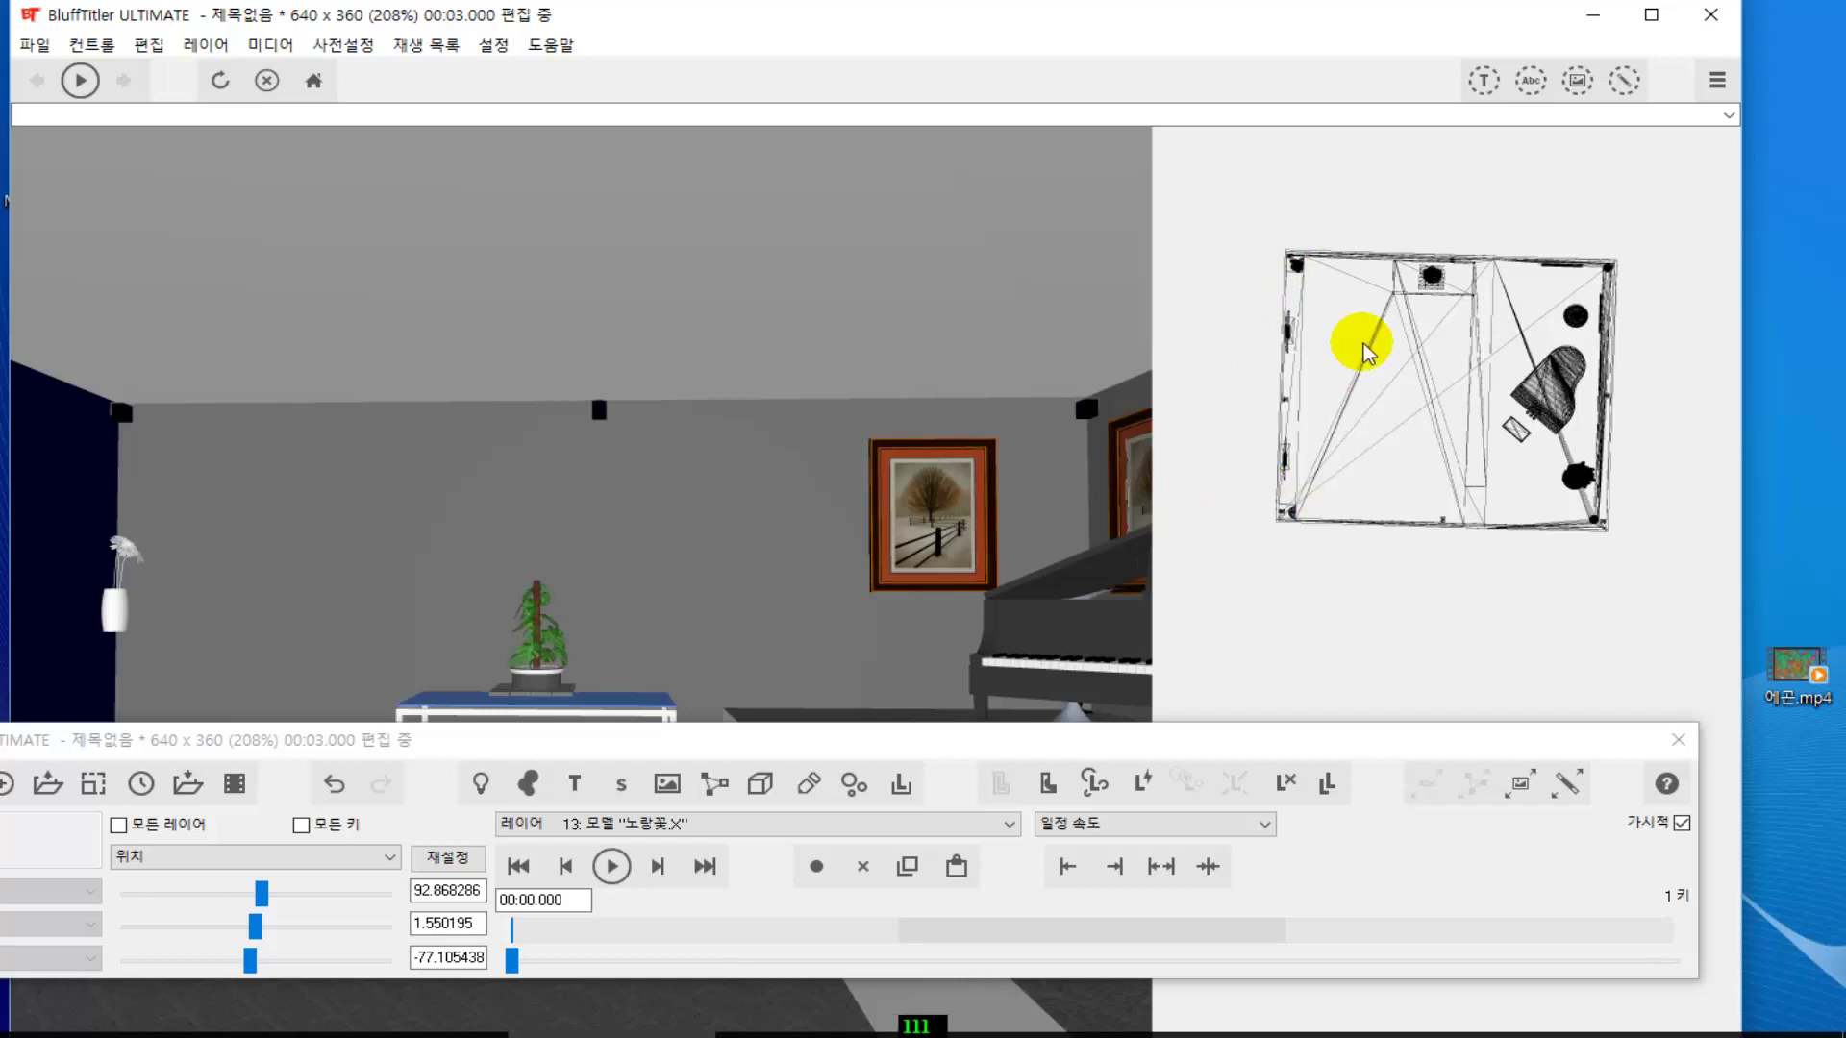
- Lower the flower vase in the side view onto the black box in the corner, at about 92.07, -20.84, -77.58
left_click_drag(1042, 739, 1318, 22)
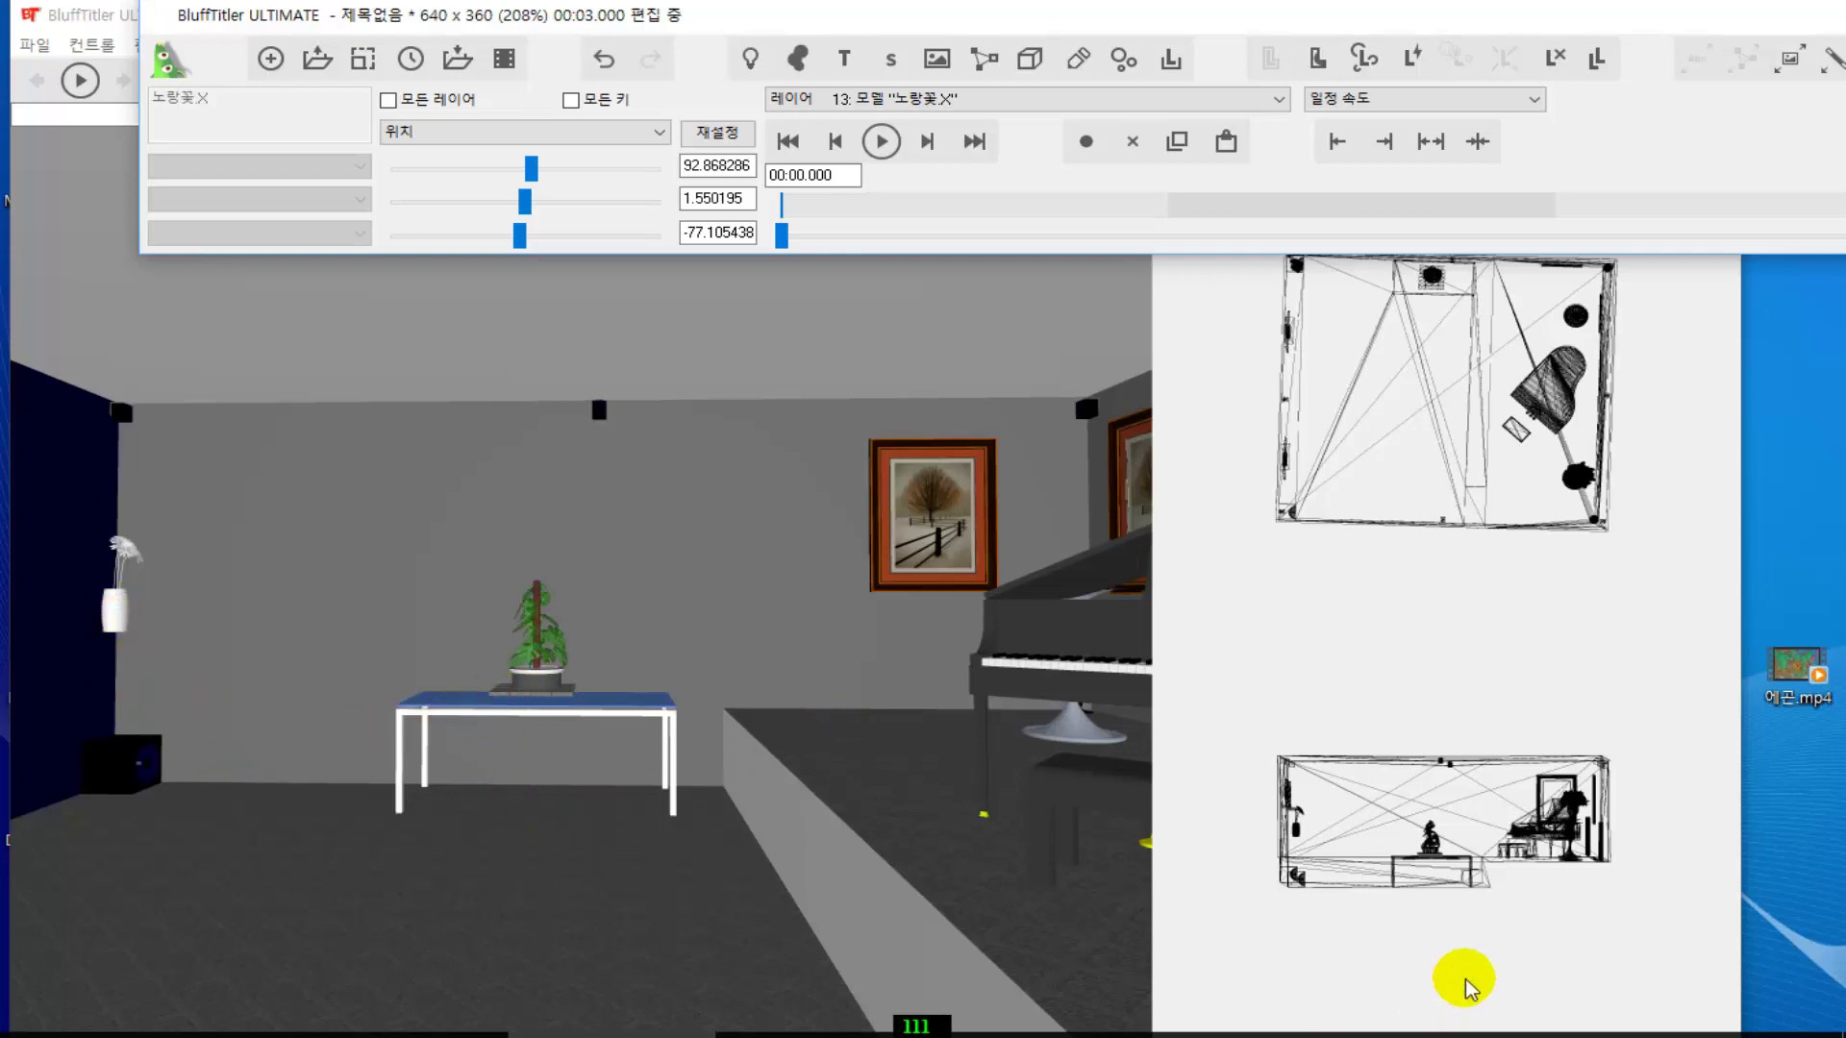
left_click(1297, 832)
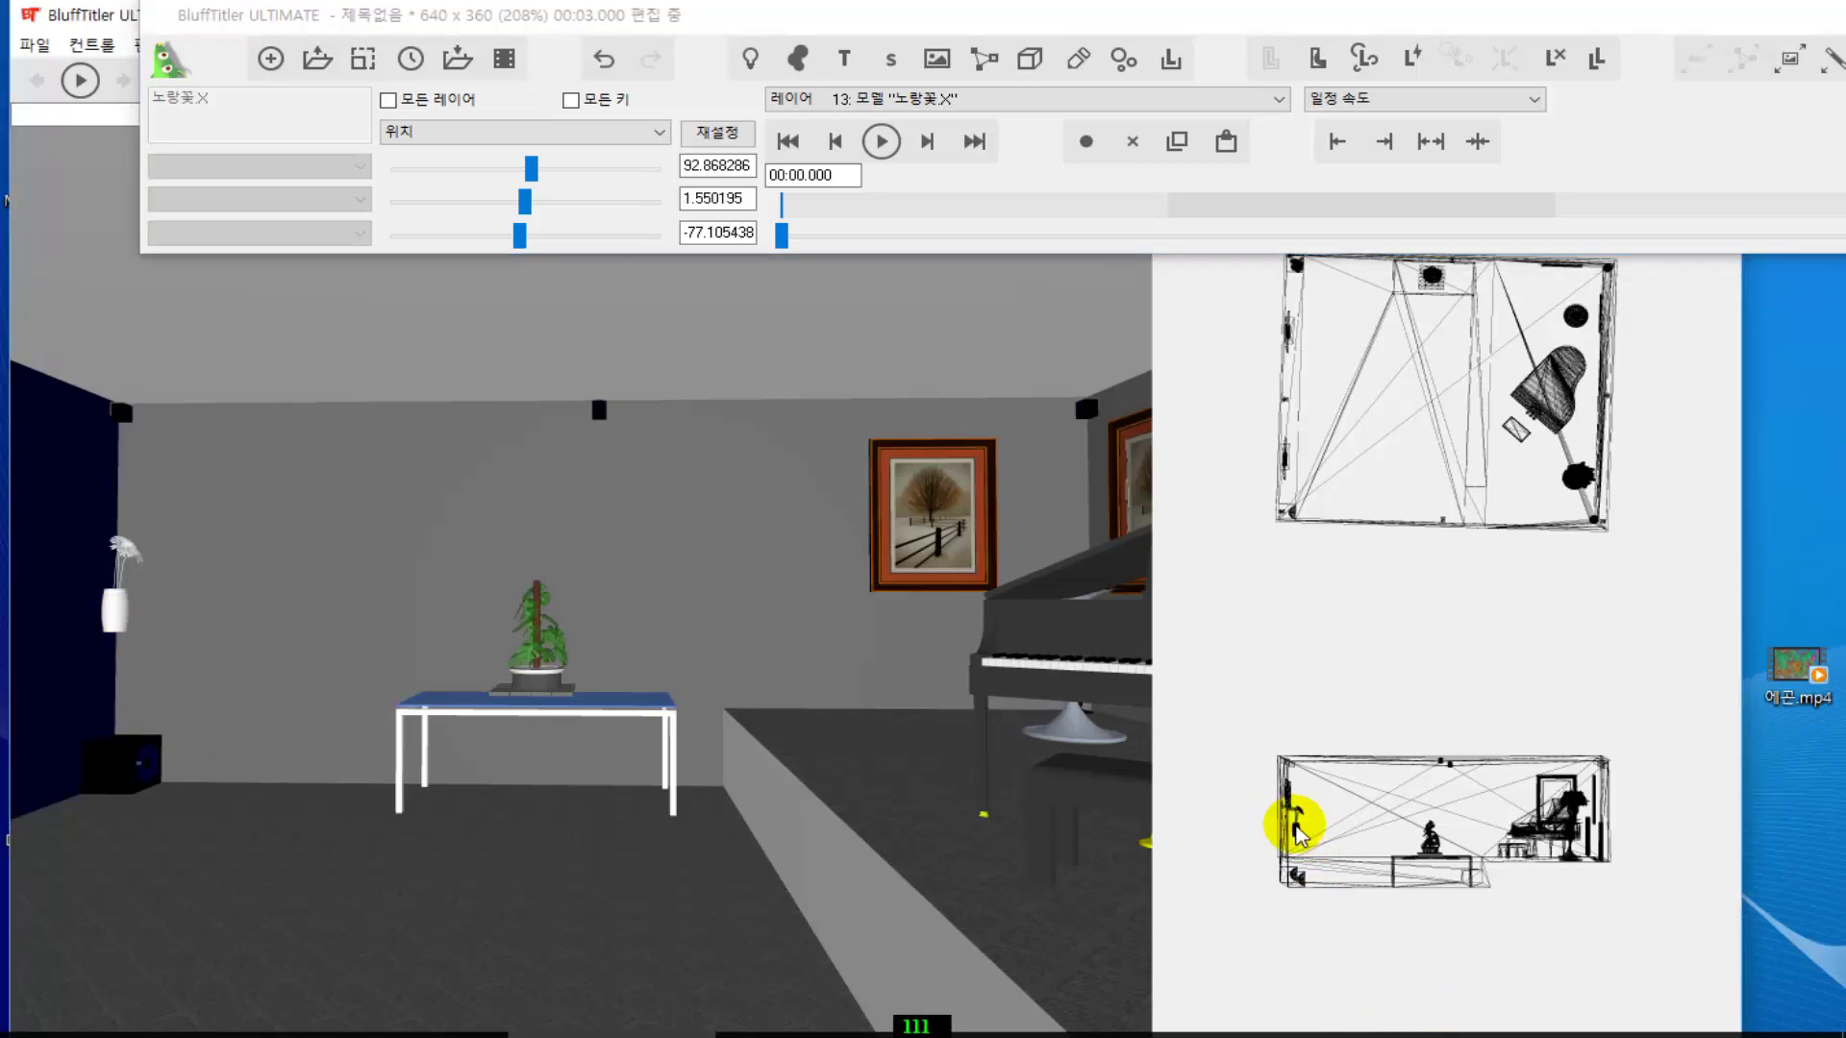
left_click_drag(1296, 832, 1288, 873)
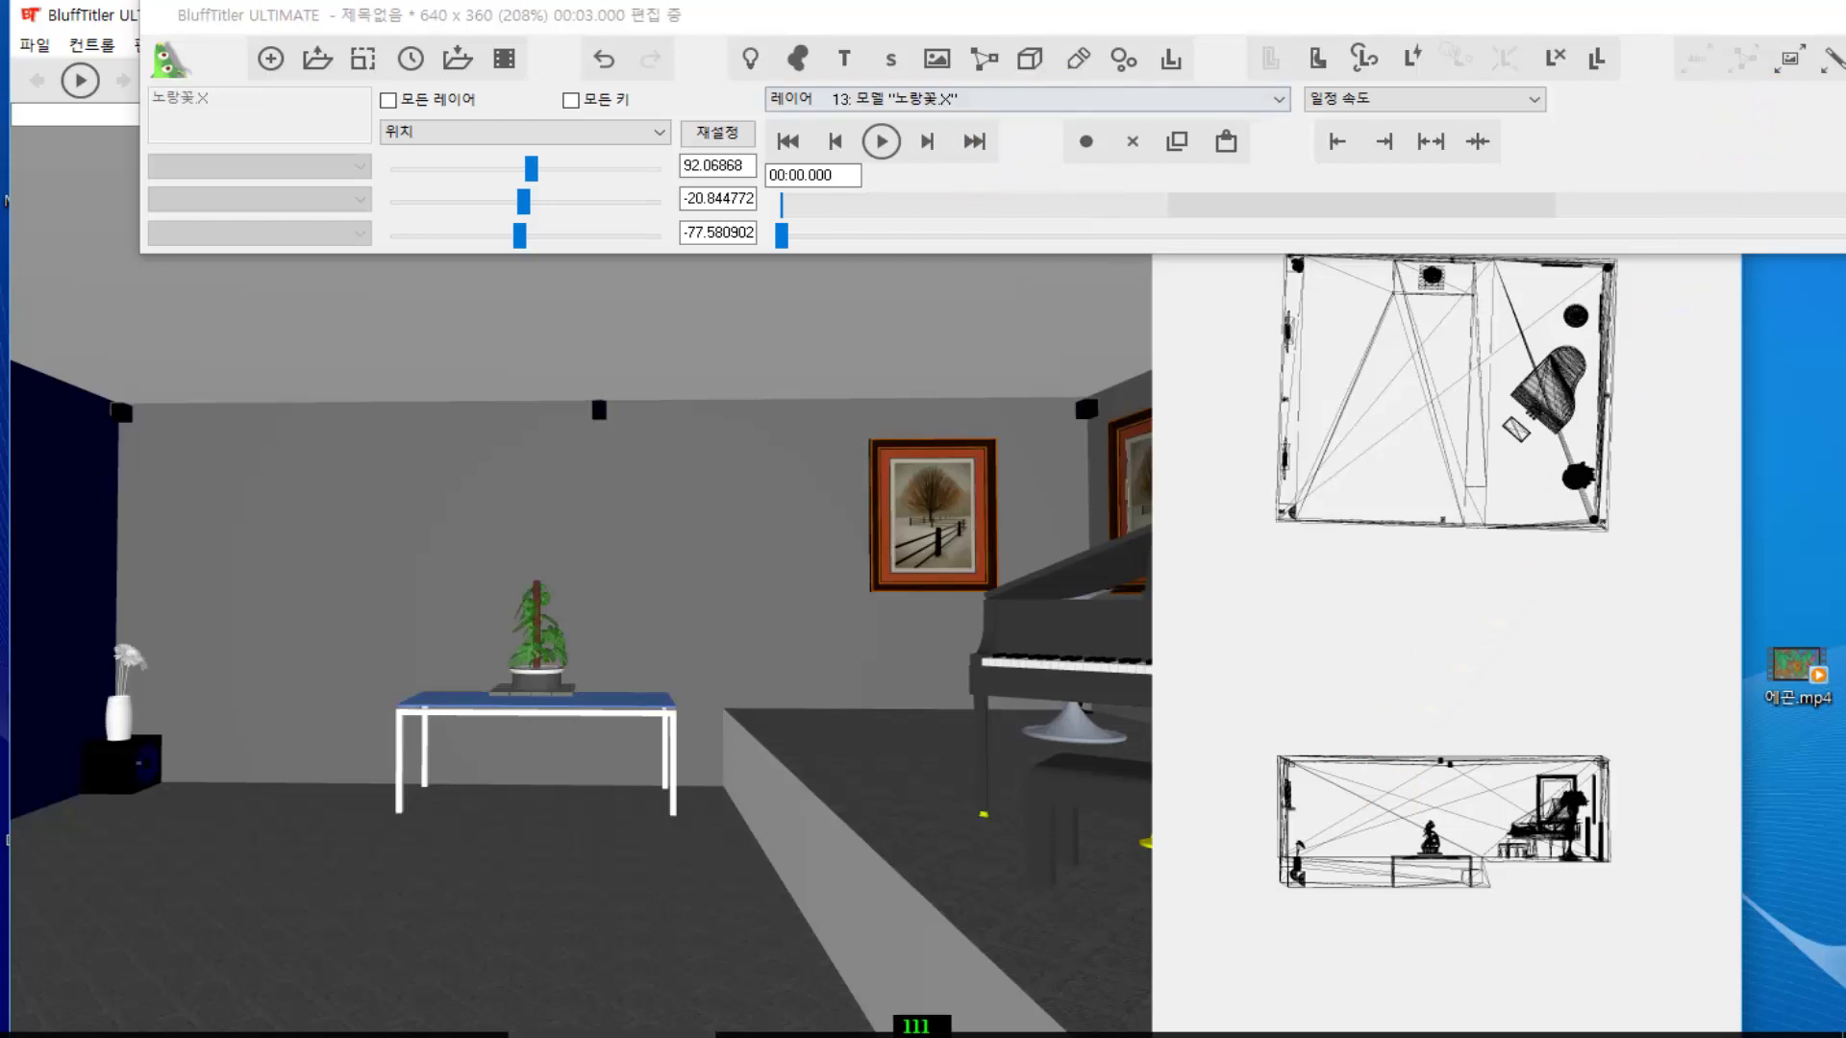
left_click_drag(1180, 14, 1022, 25)
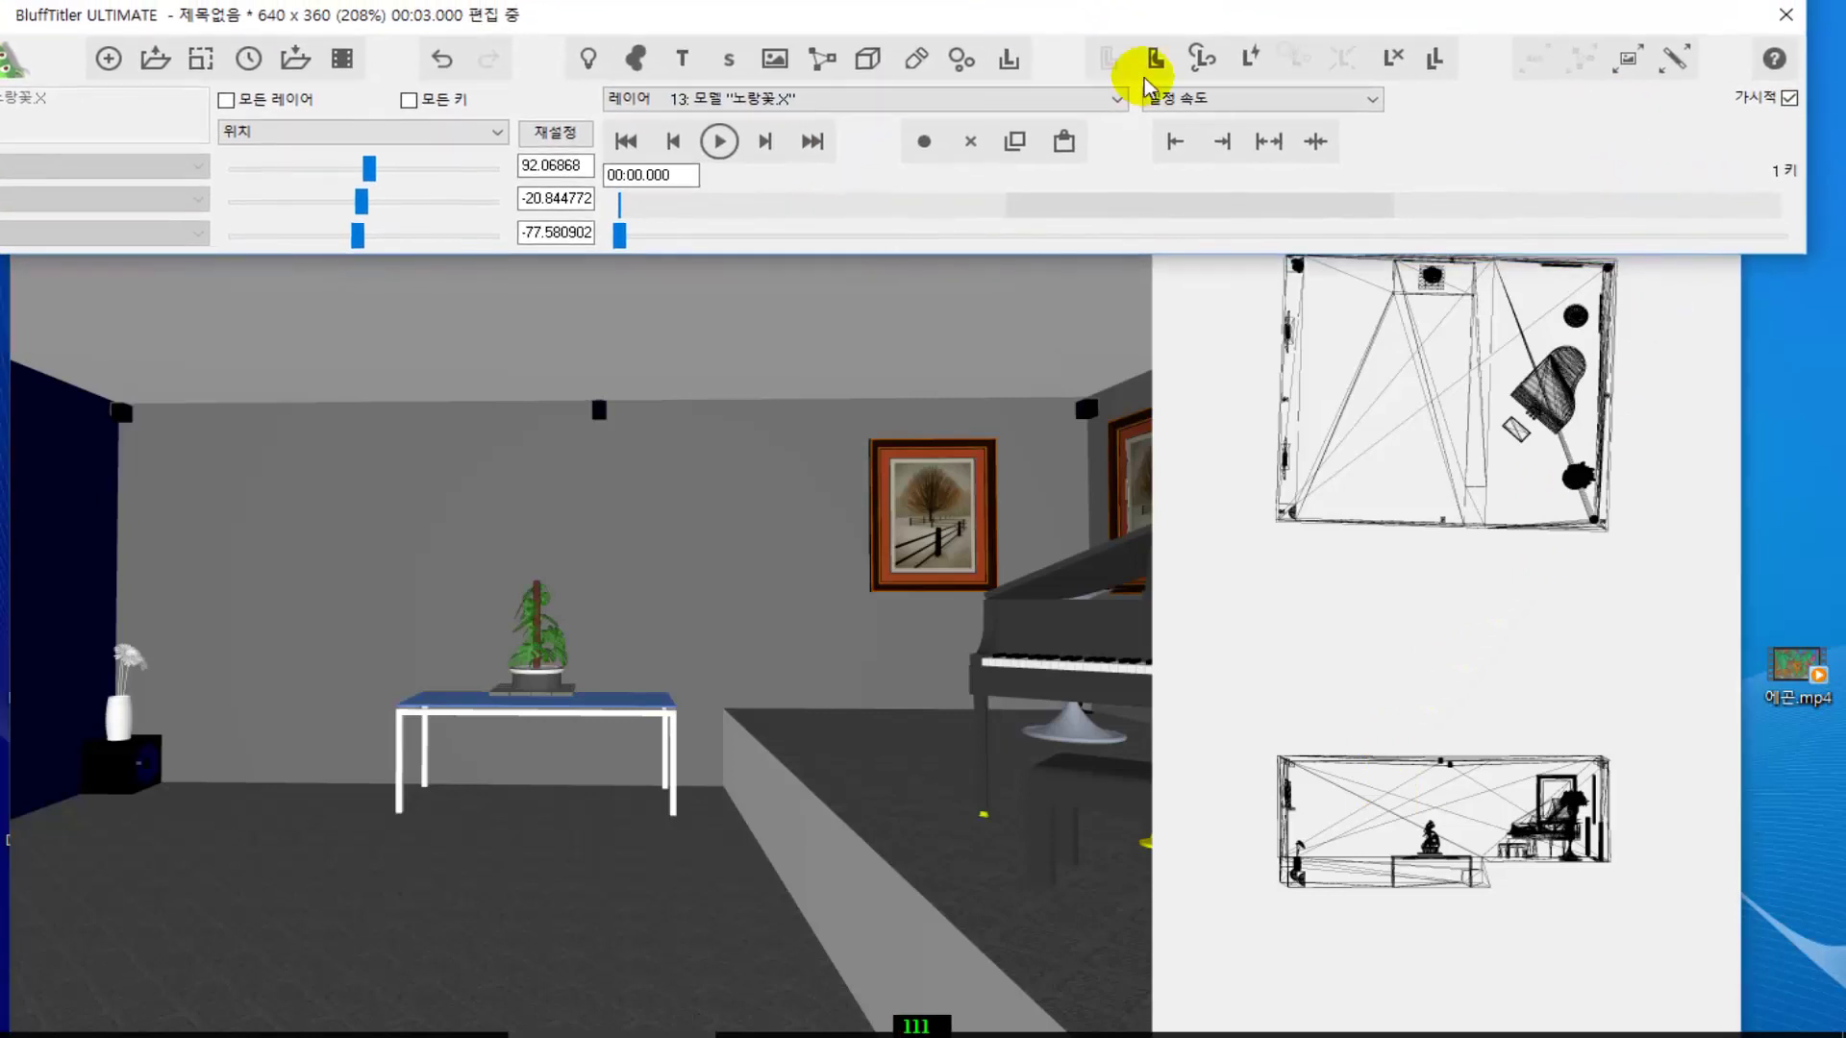
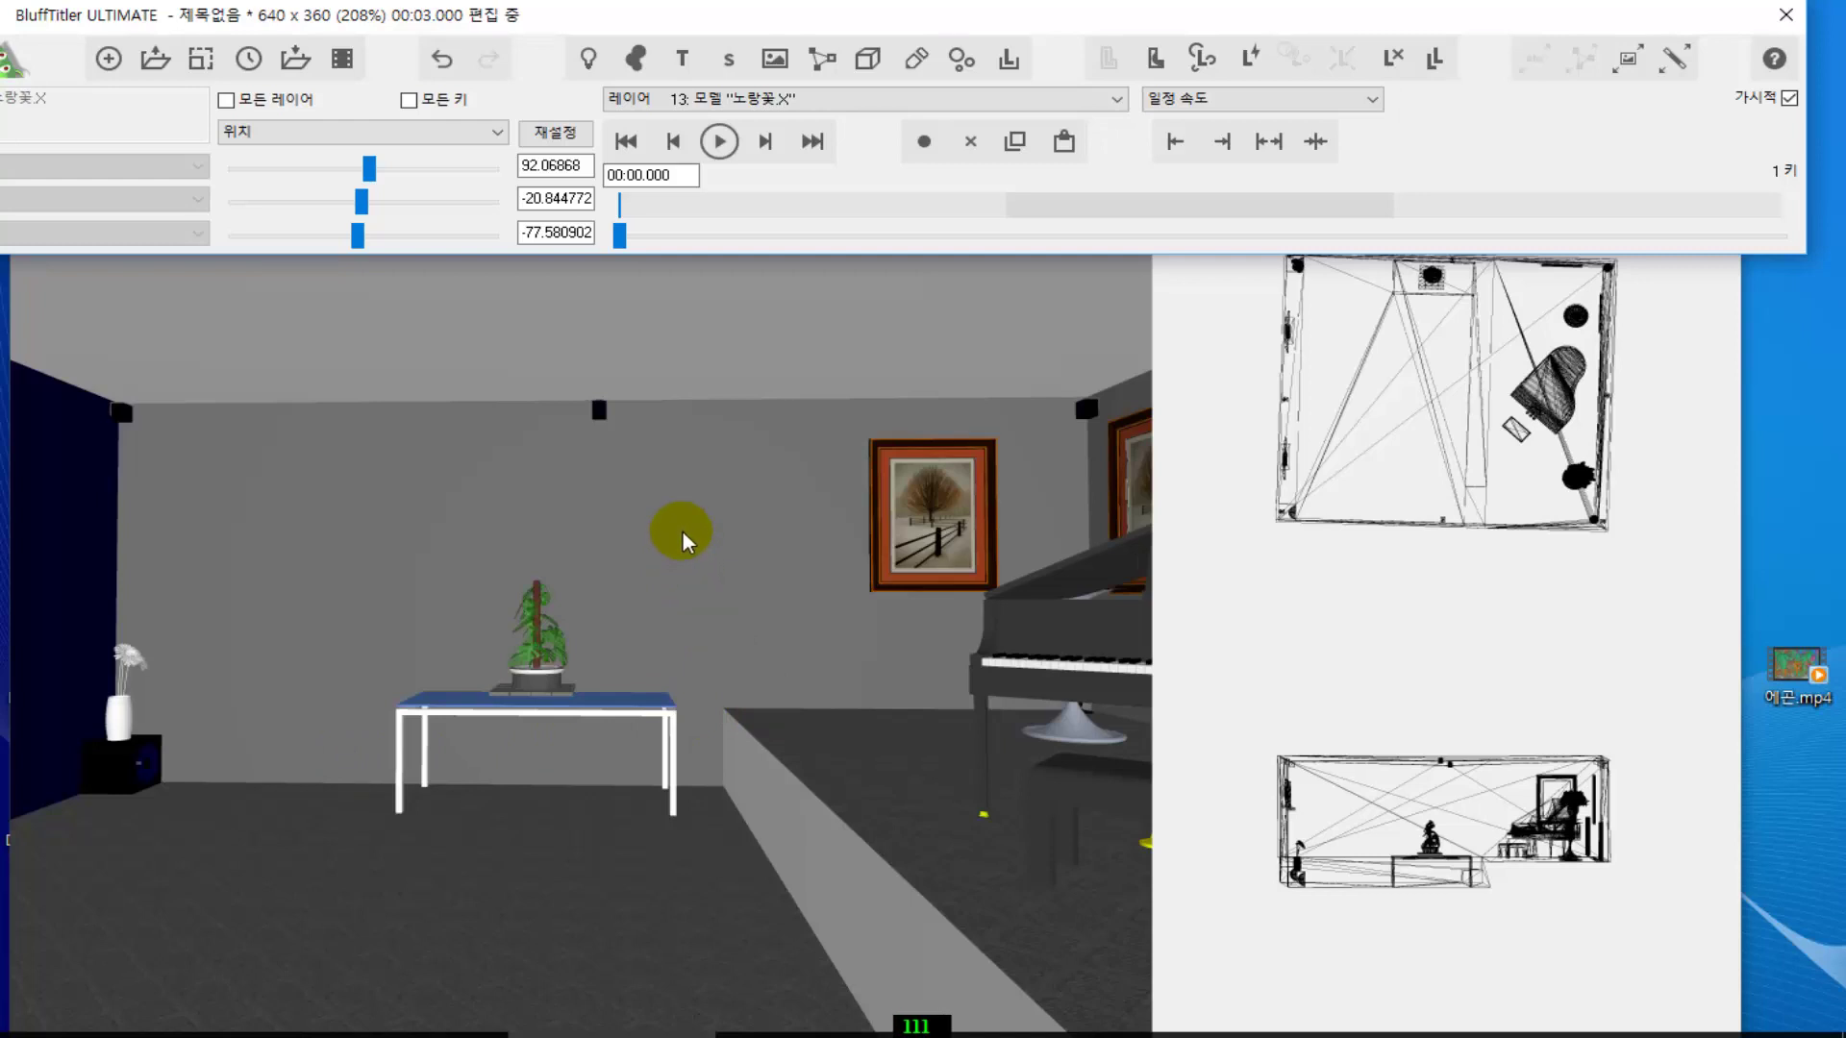
- Try to set the first position value of container layer 05 to -800, and undo the move
left_click(1063, 141)
left_click_drag(1050, 19, 993, 30)
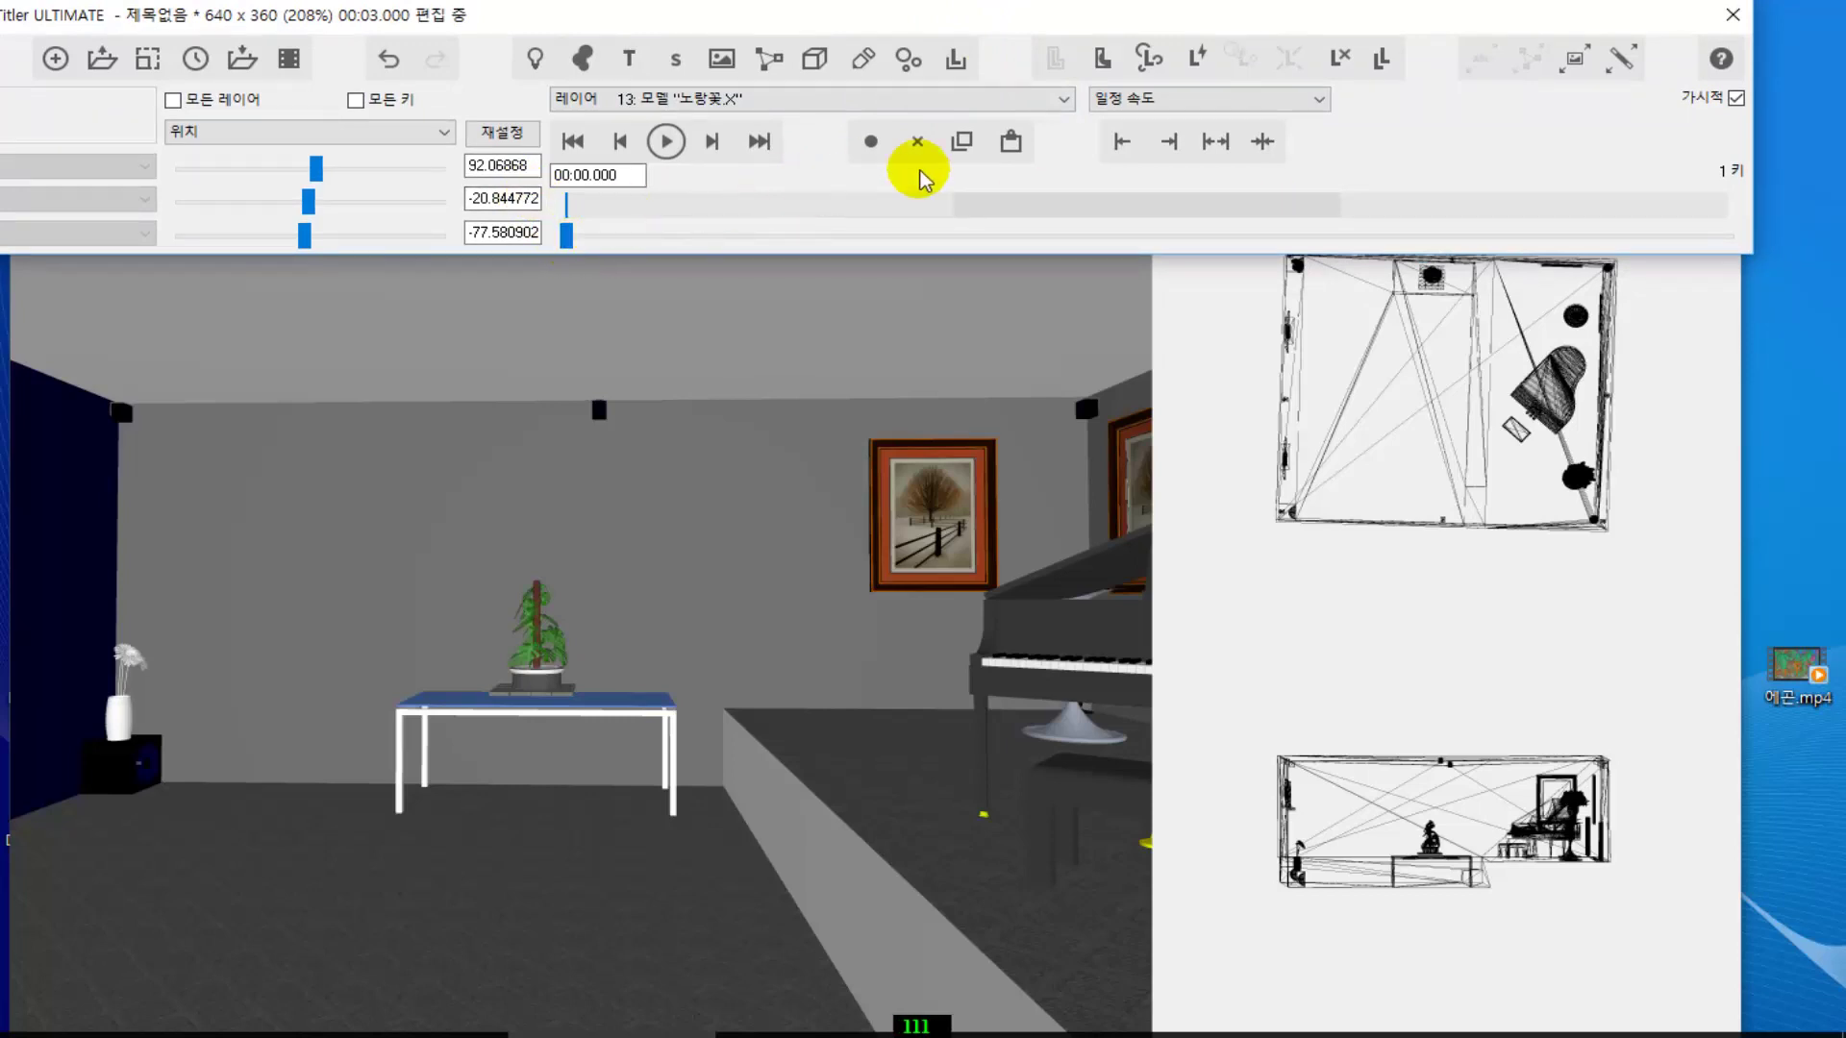
left_click(1059, 100)
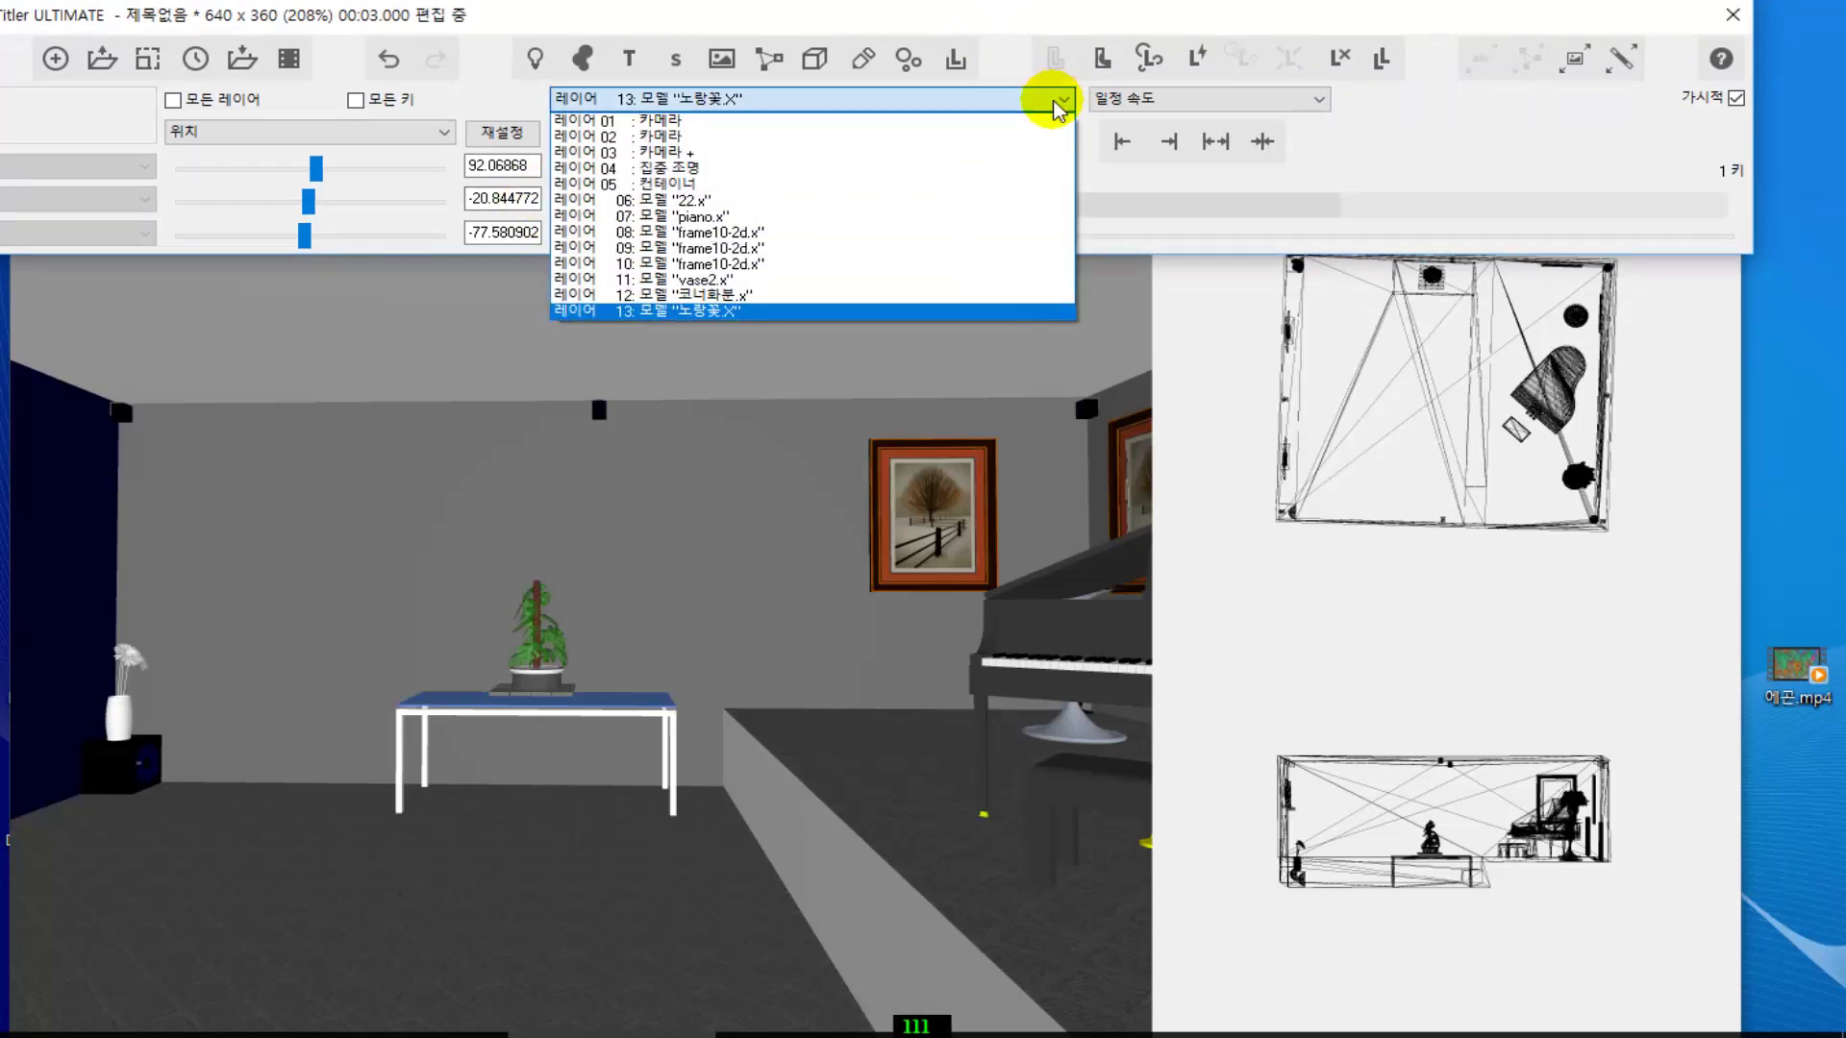
left_click(743, 189)
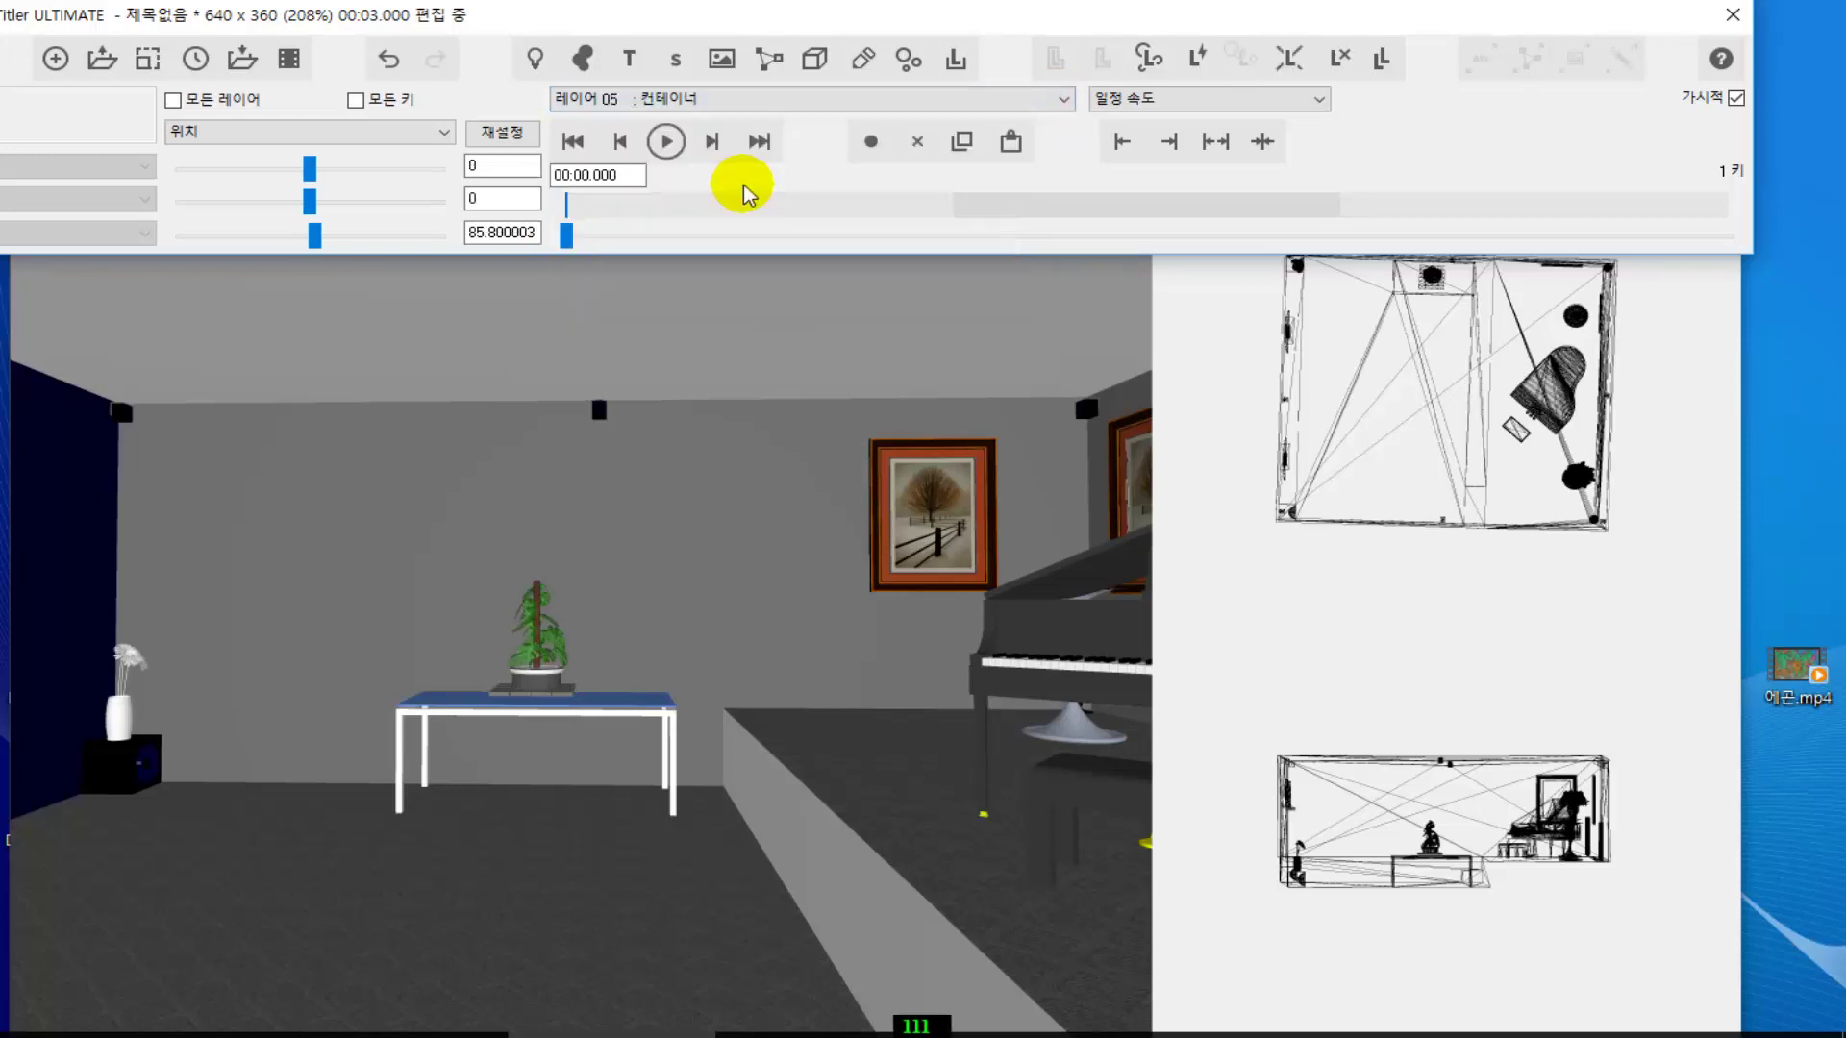
left_click(583, 238)
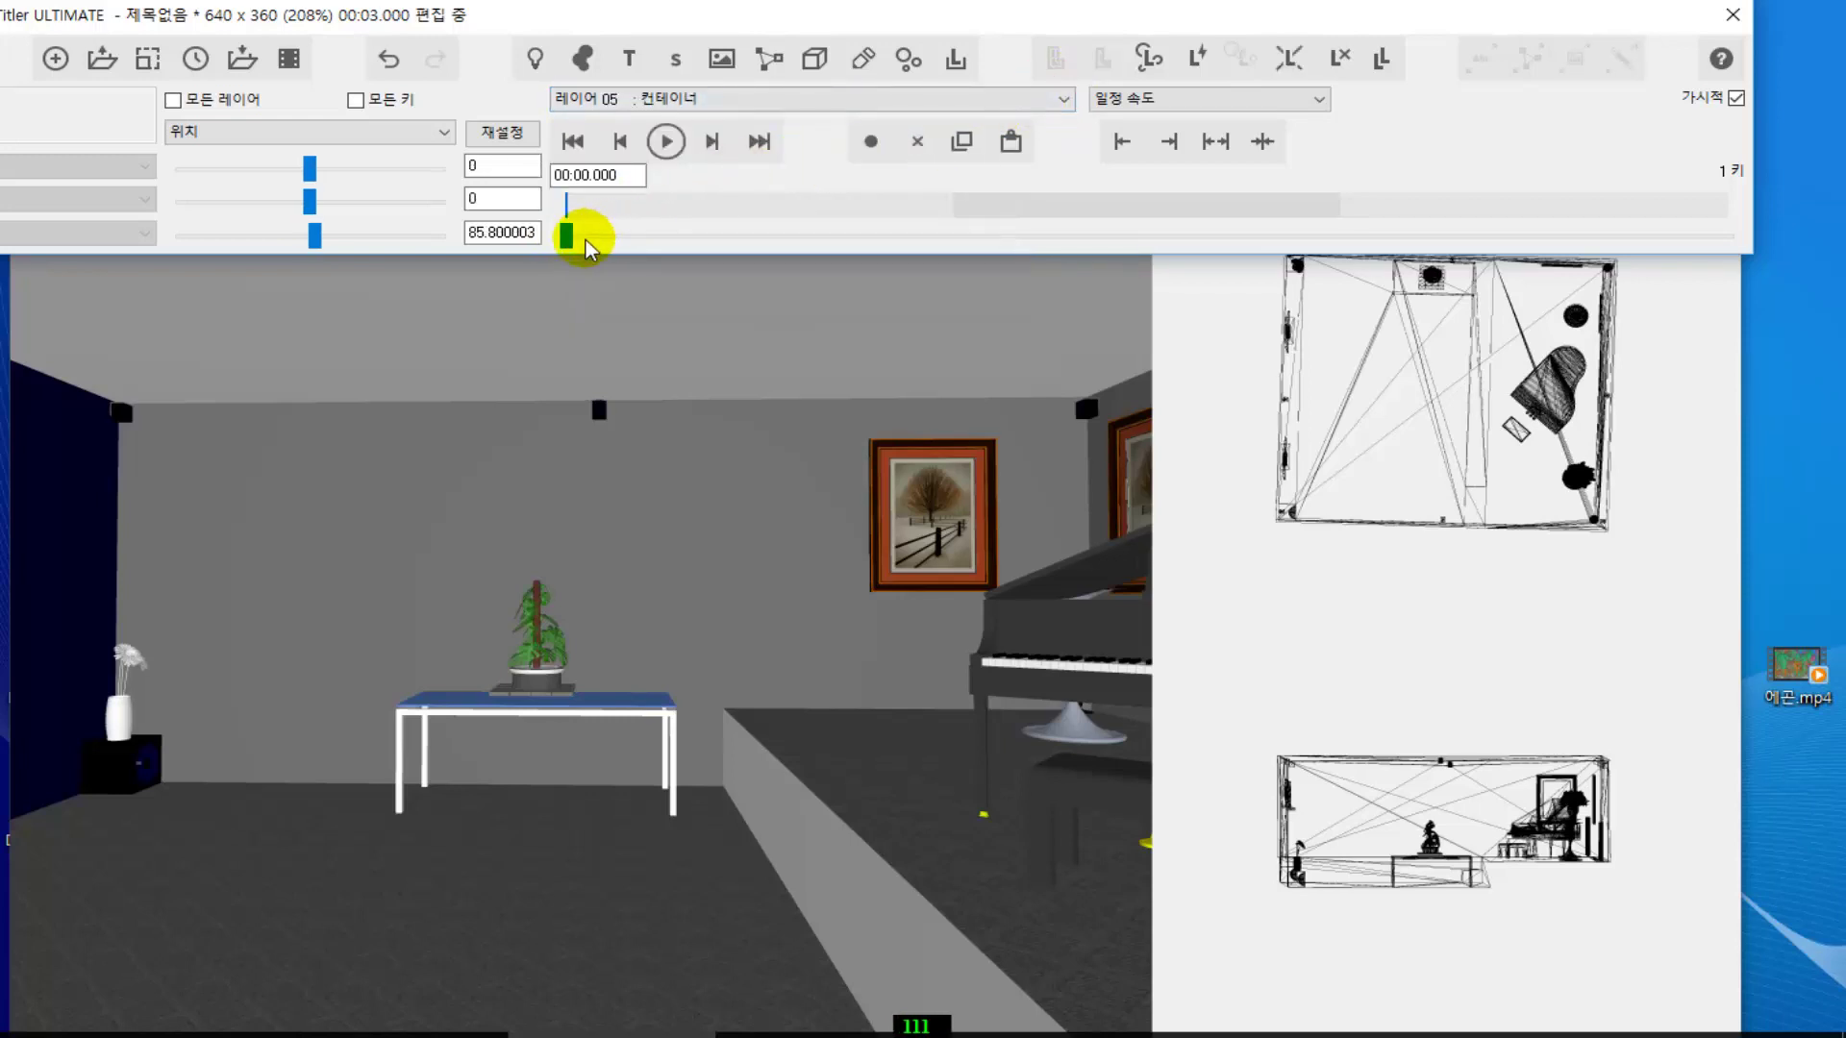
left_click(567, 237)
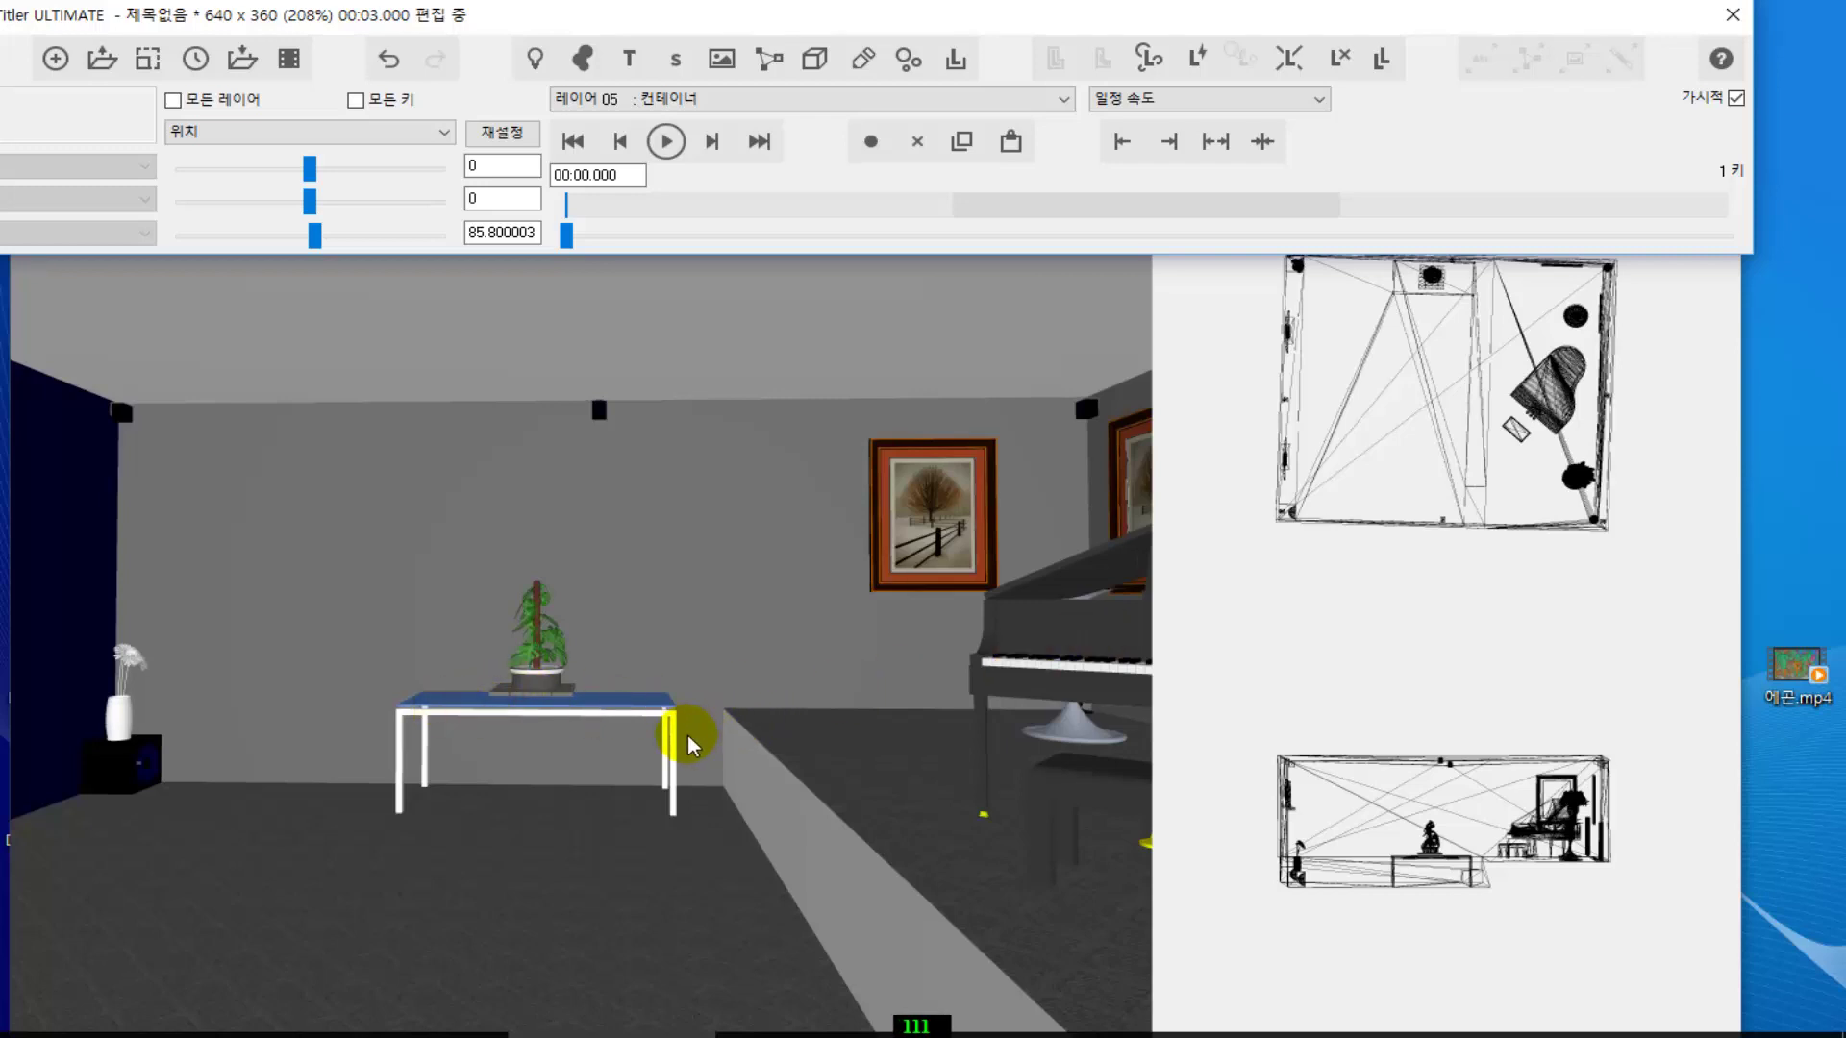
left_click_drag(567, 234, 424, 219)
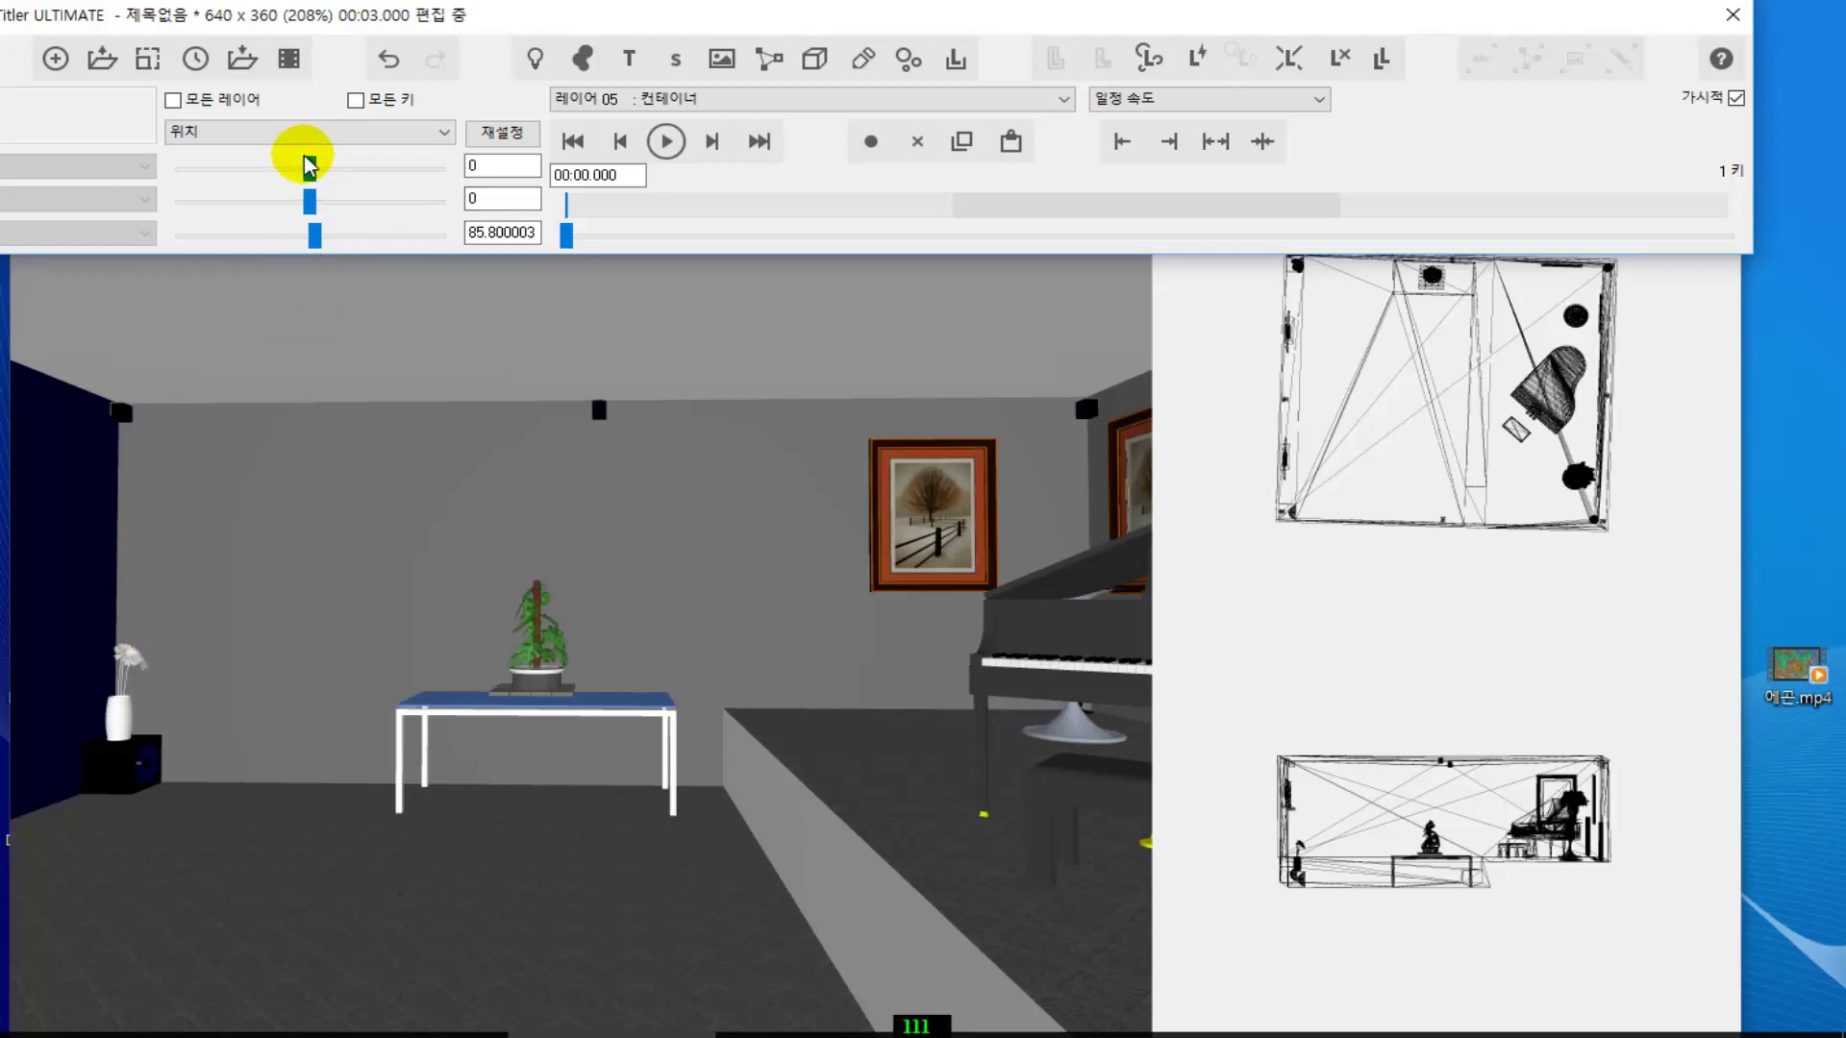
left_click_drag(307, 166, 258, 168)
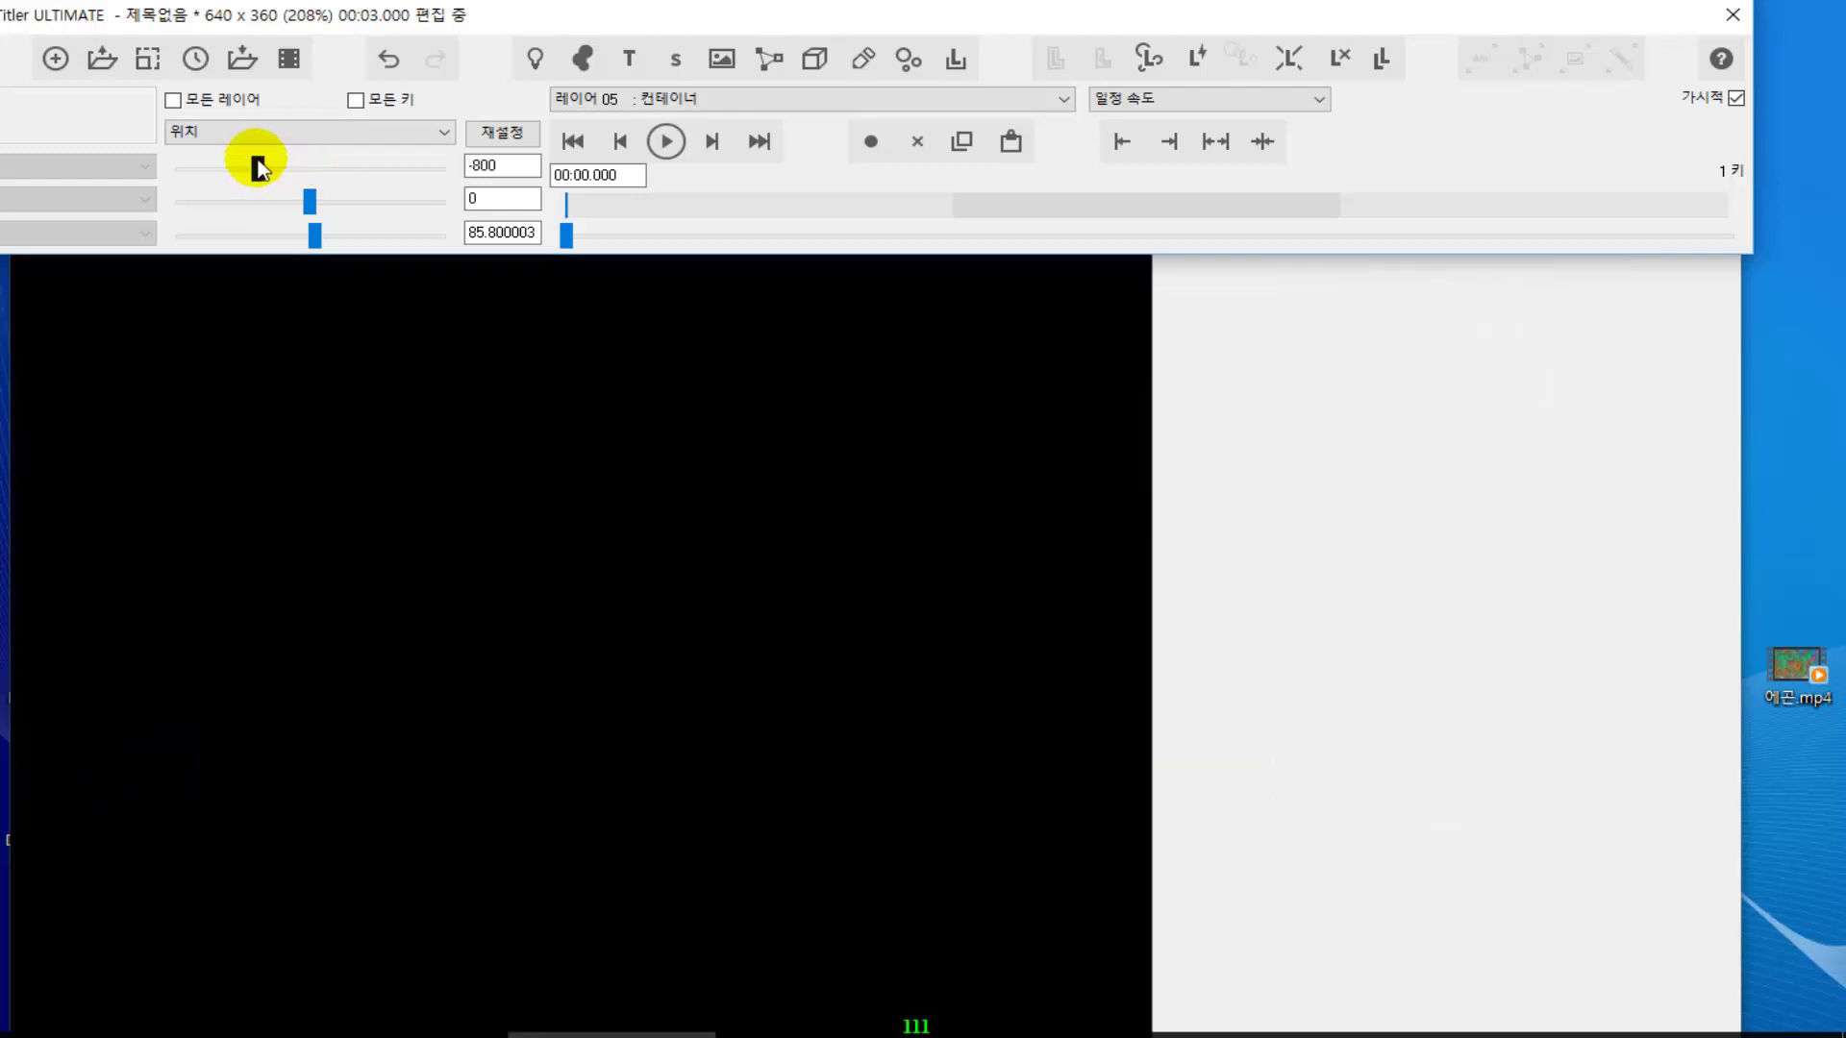
left_click(385, 59)
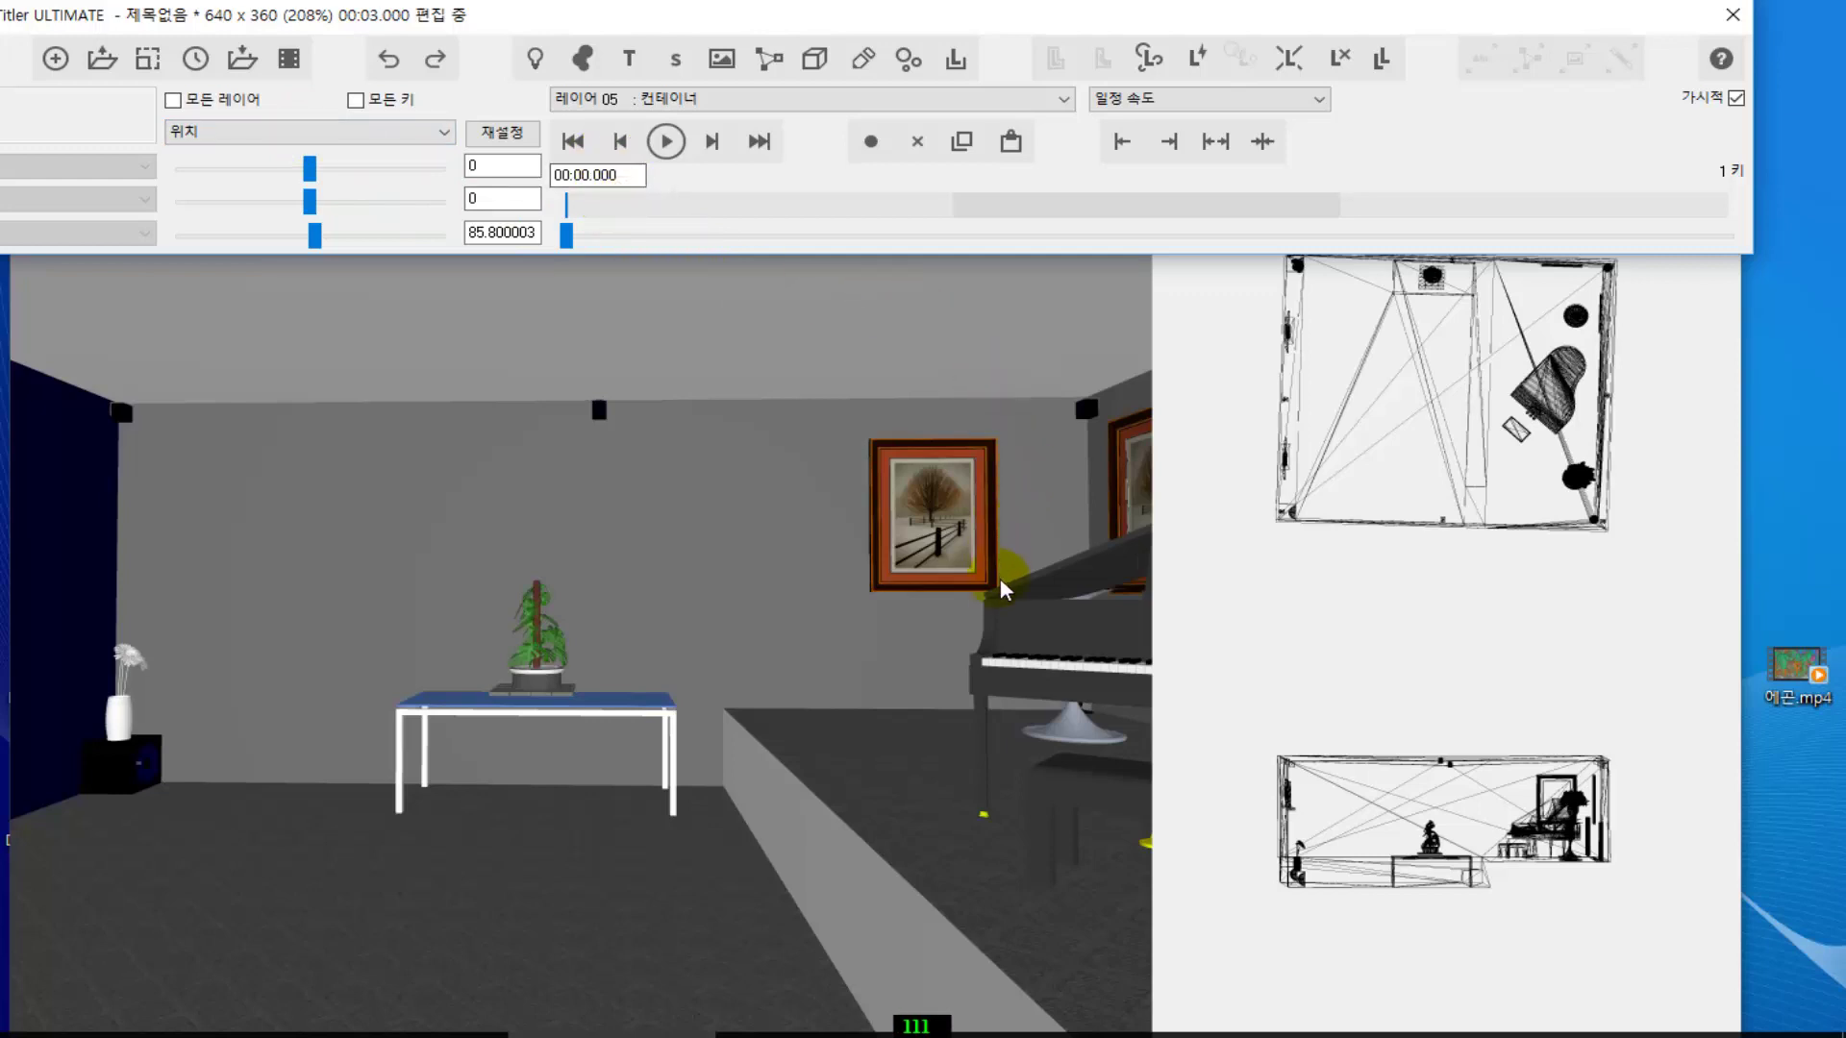
- Start a new show without saving the current one, and delete its default BluffTitler text layer
left_click(1139, 1036)
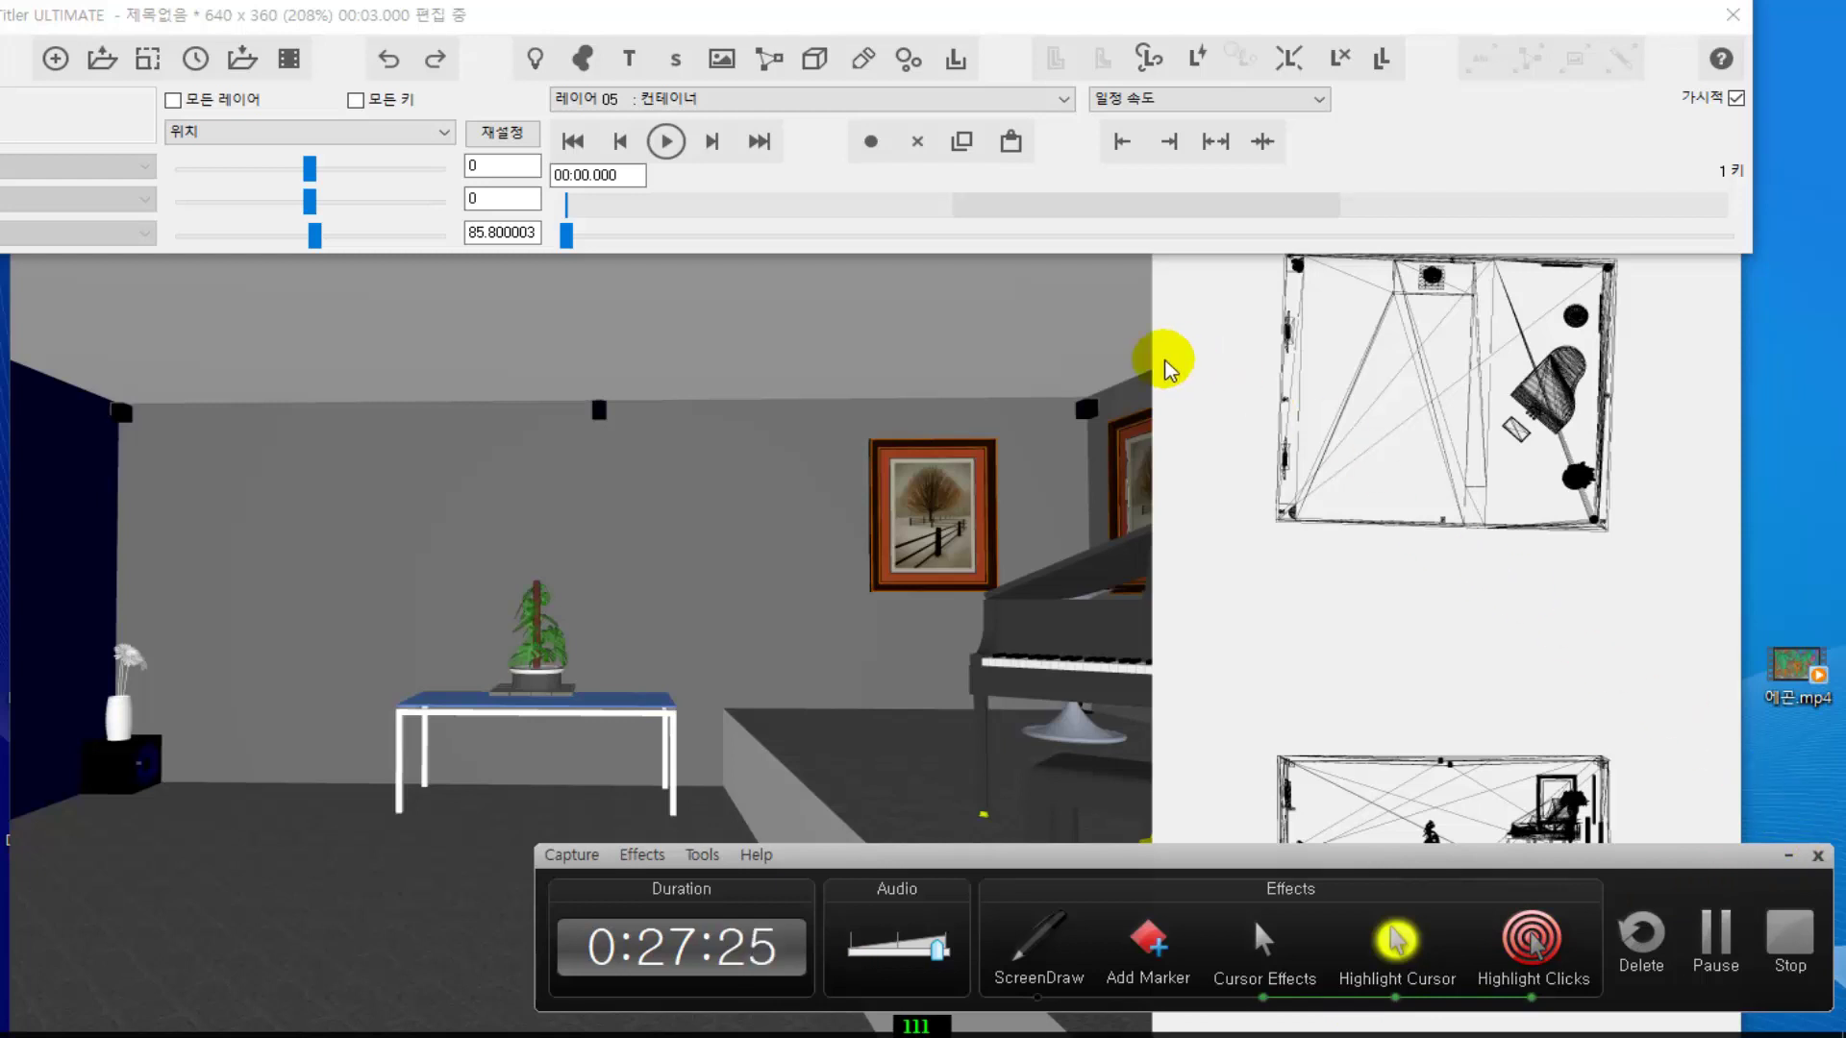
left_click(1581, 687)
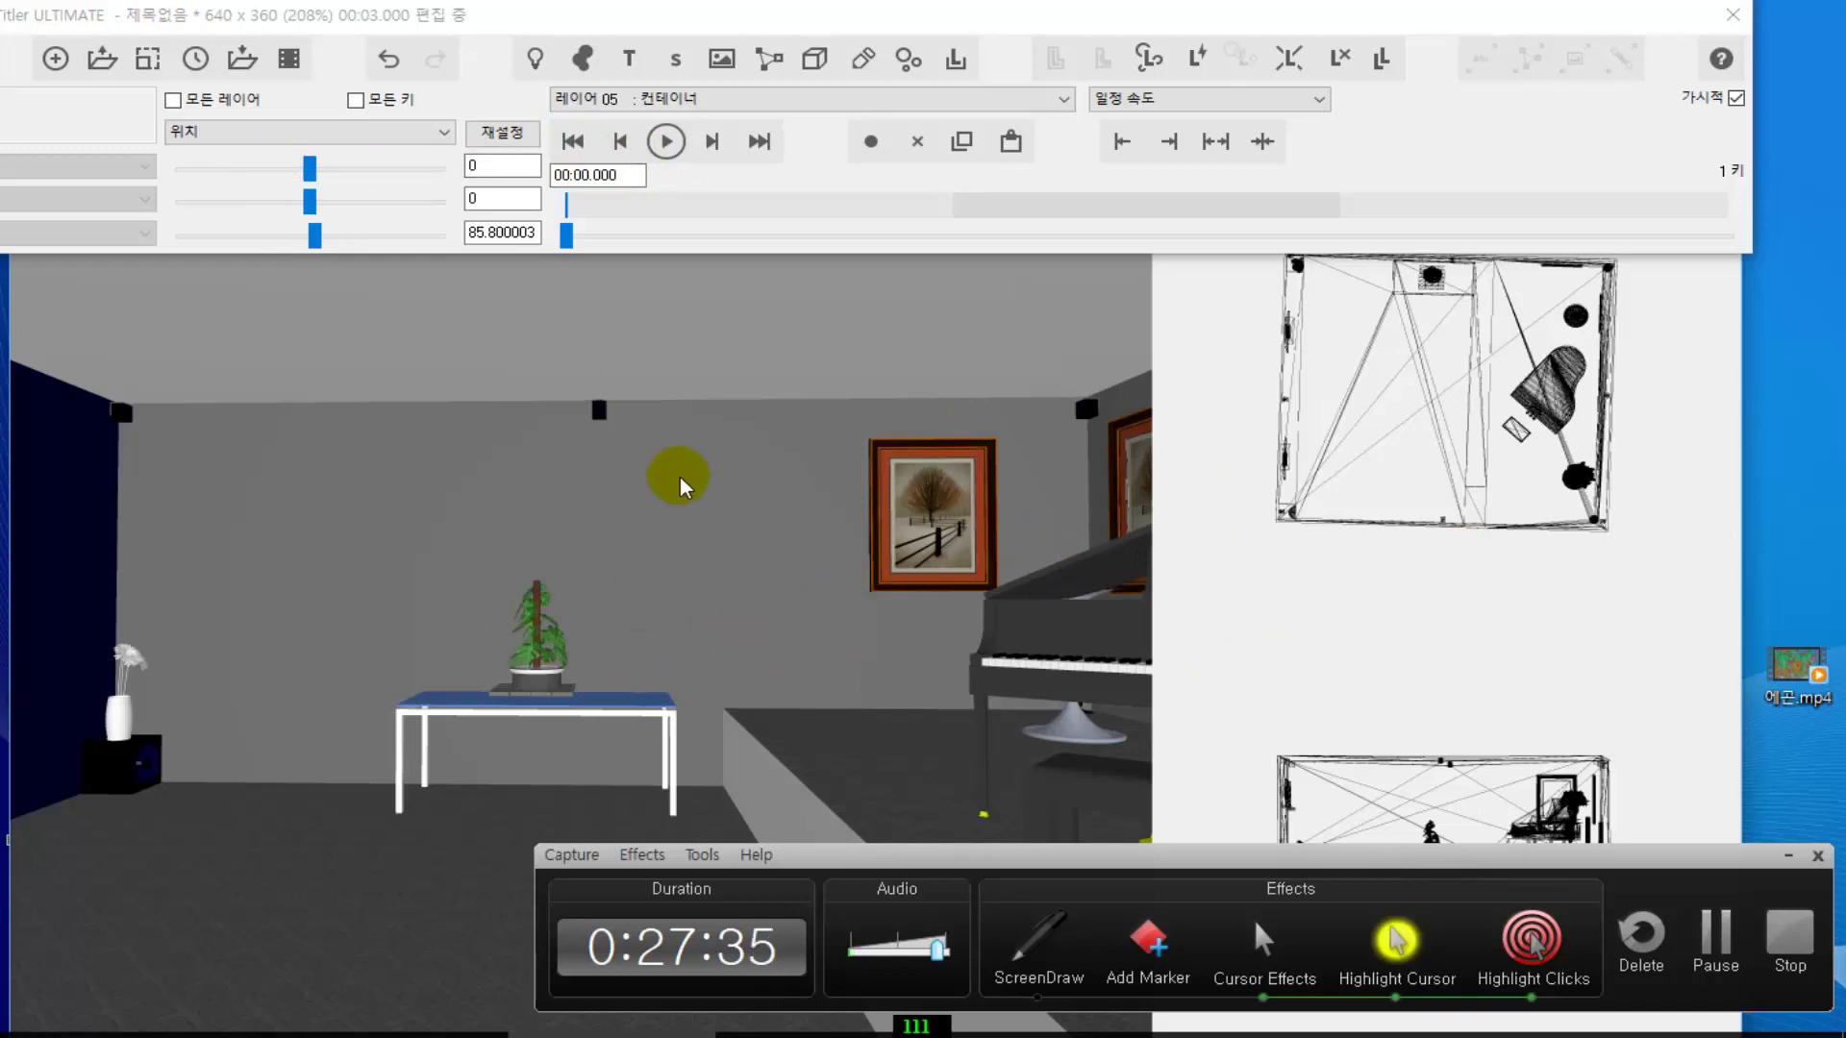
left_click(58, 60)
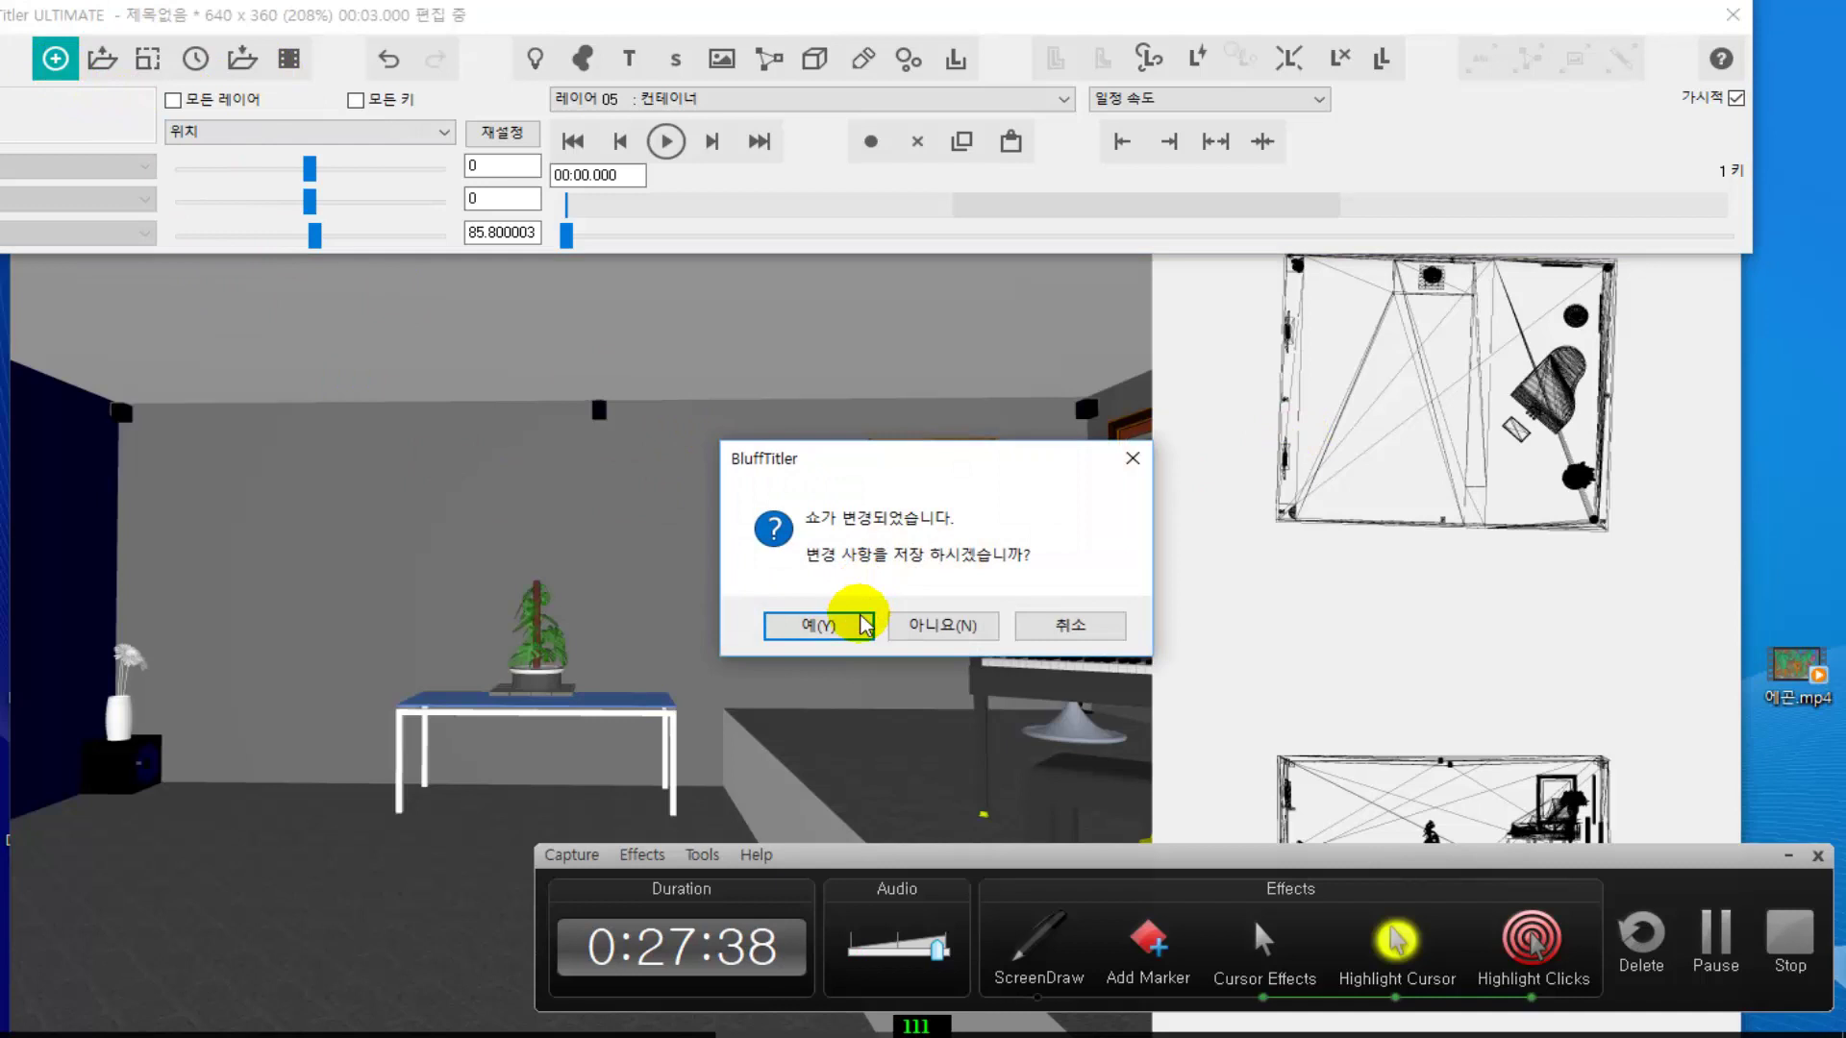
left_click(925, 625)
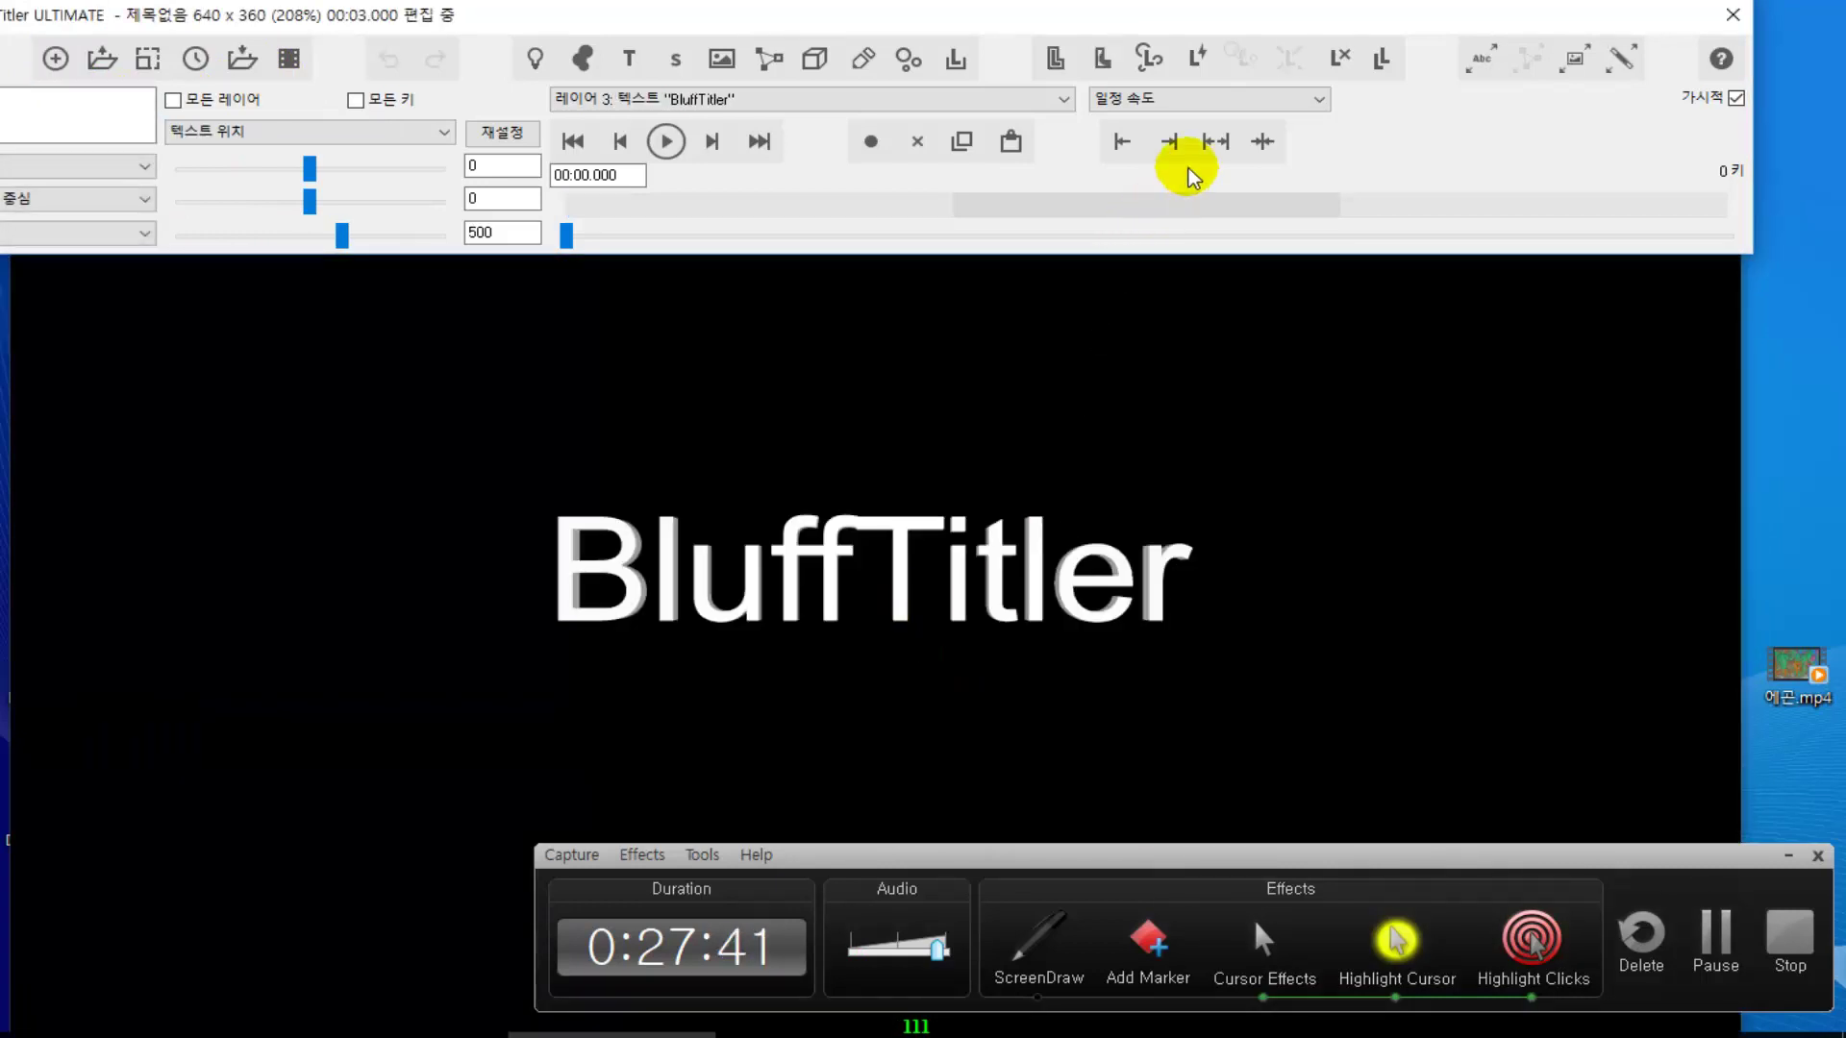
left_click(1341, 64)
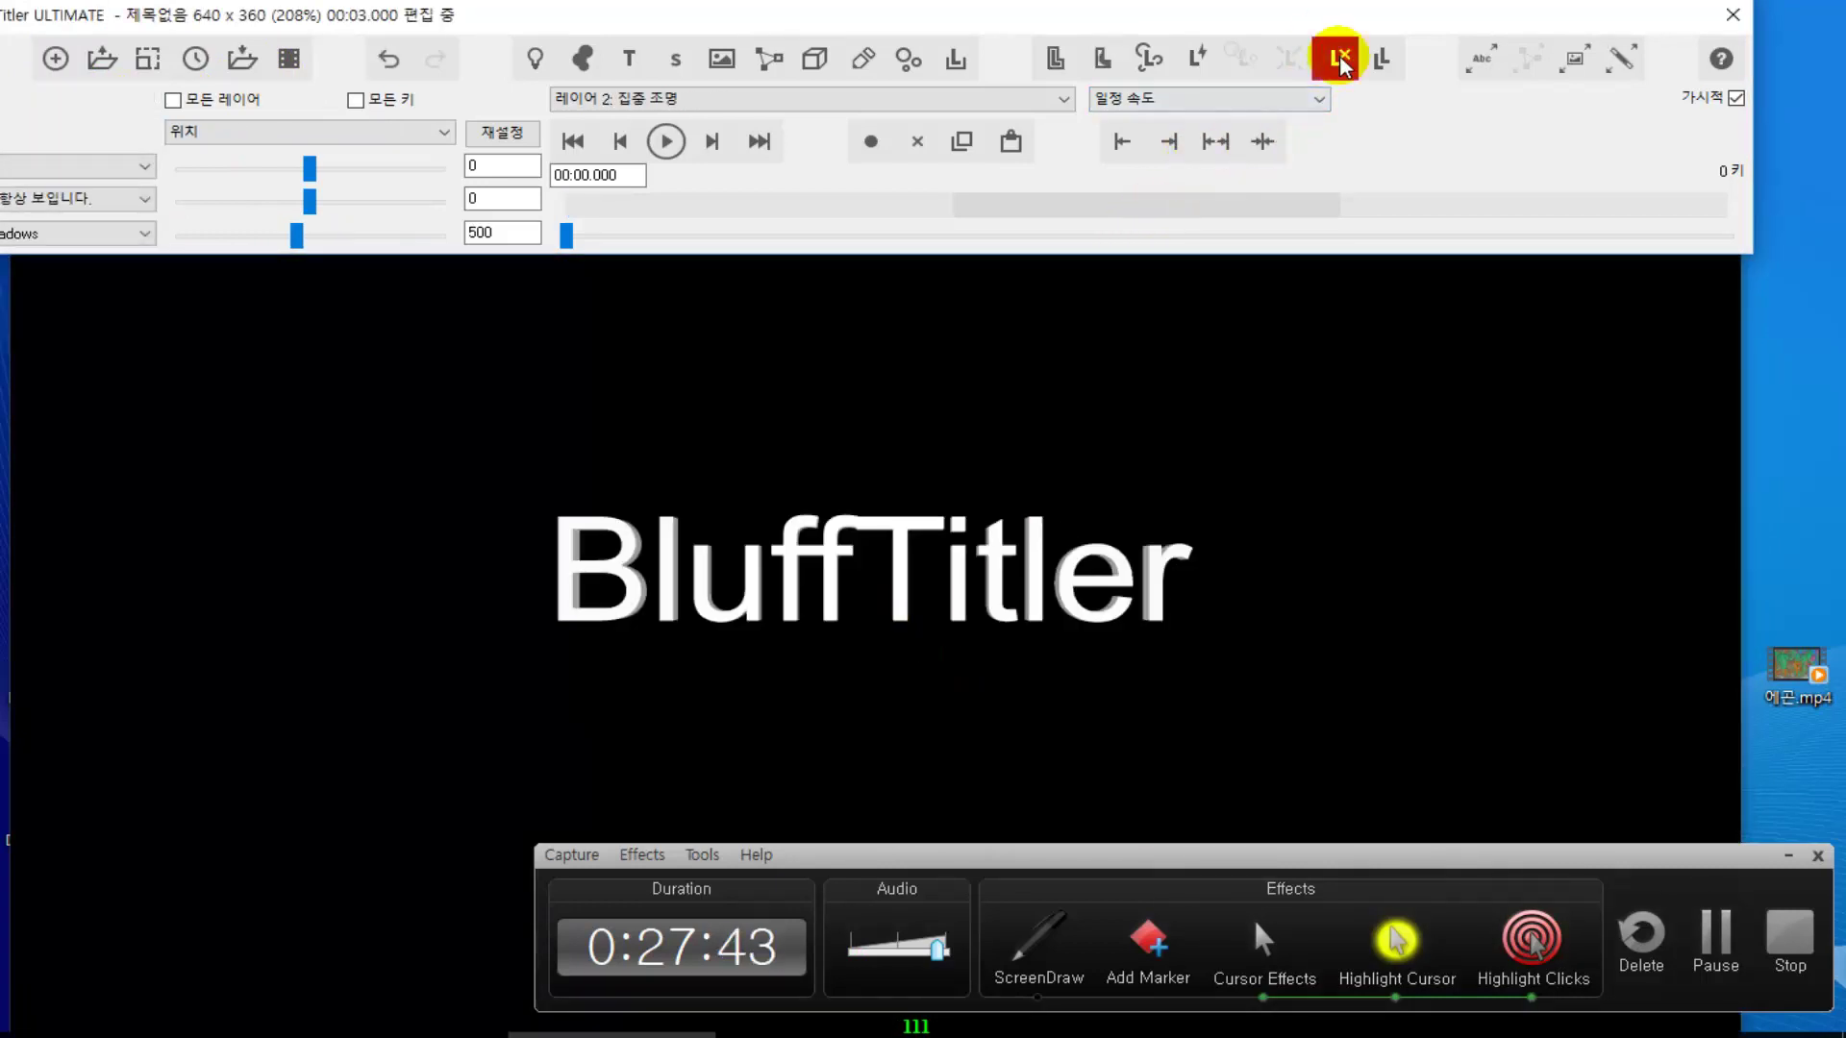
left_click_drag(1006, 858, 997, 880)
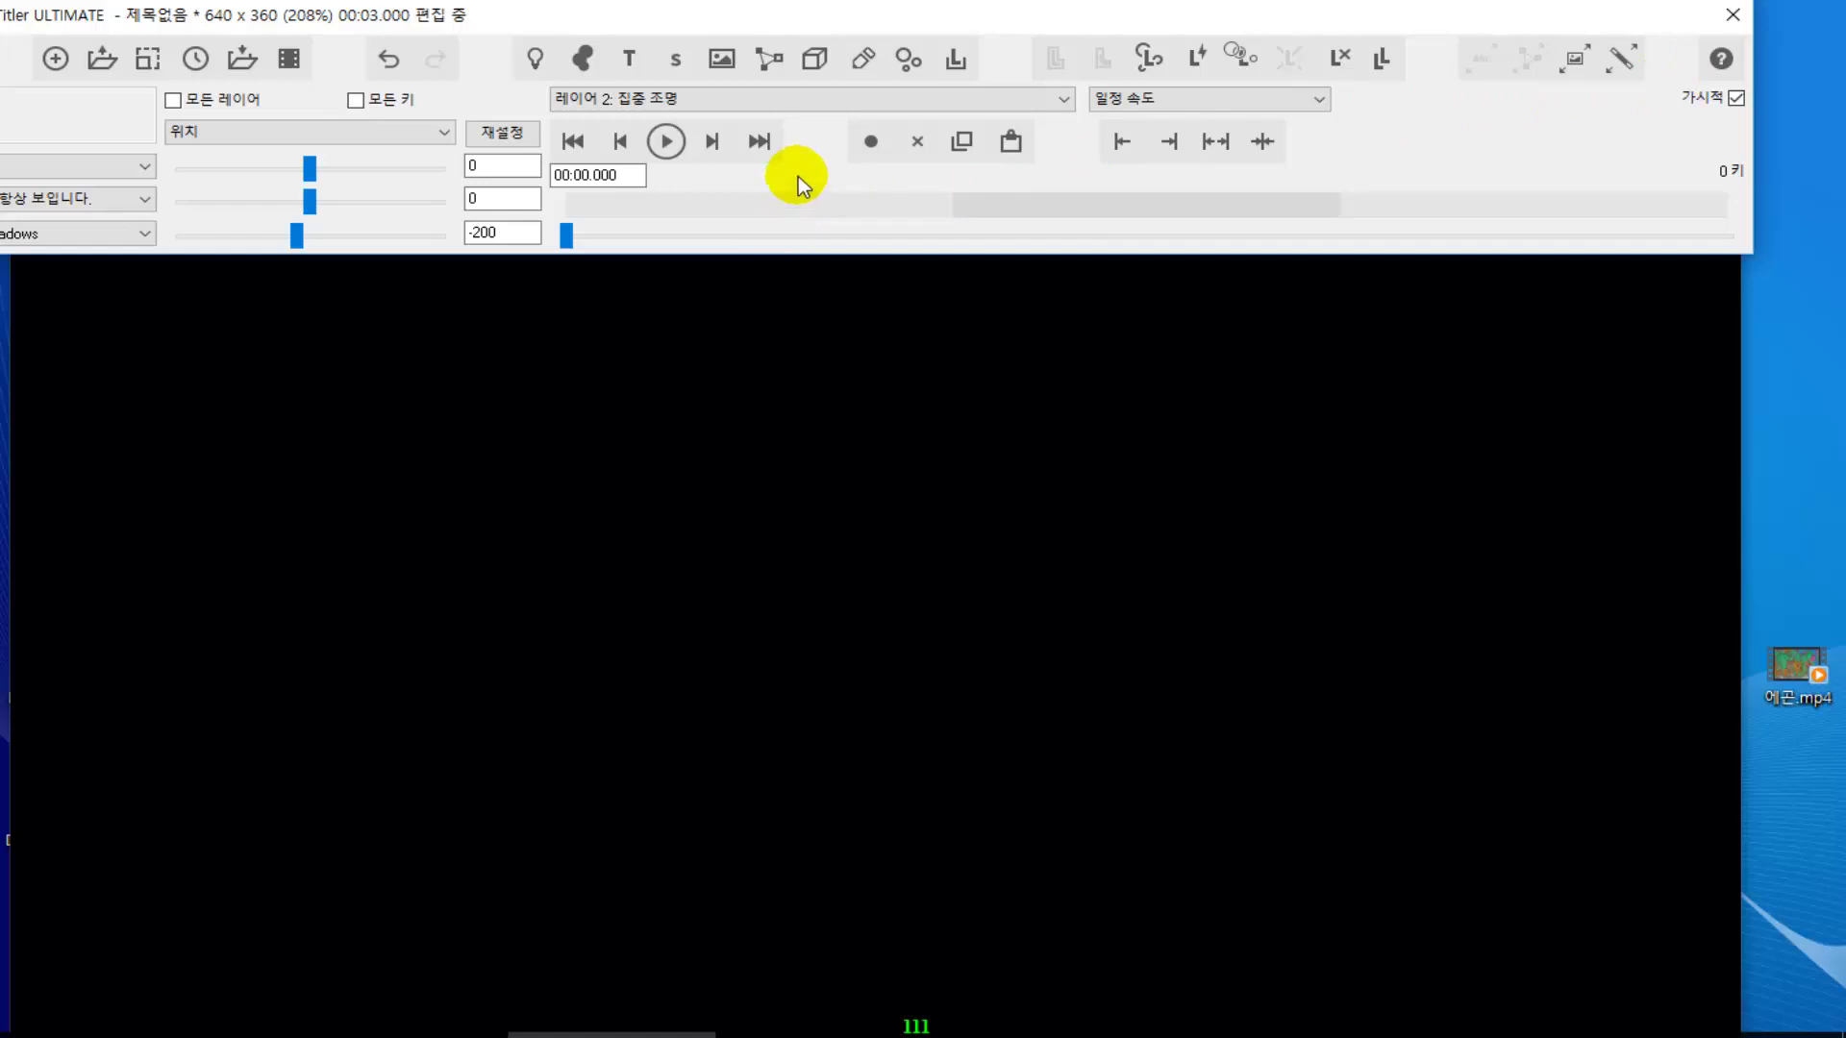
- Add the piano.x model from the piano folder in 작업장(SU-2) and bring it closer to a depth position of 308
left_click(817, 63)
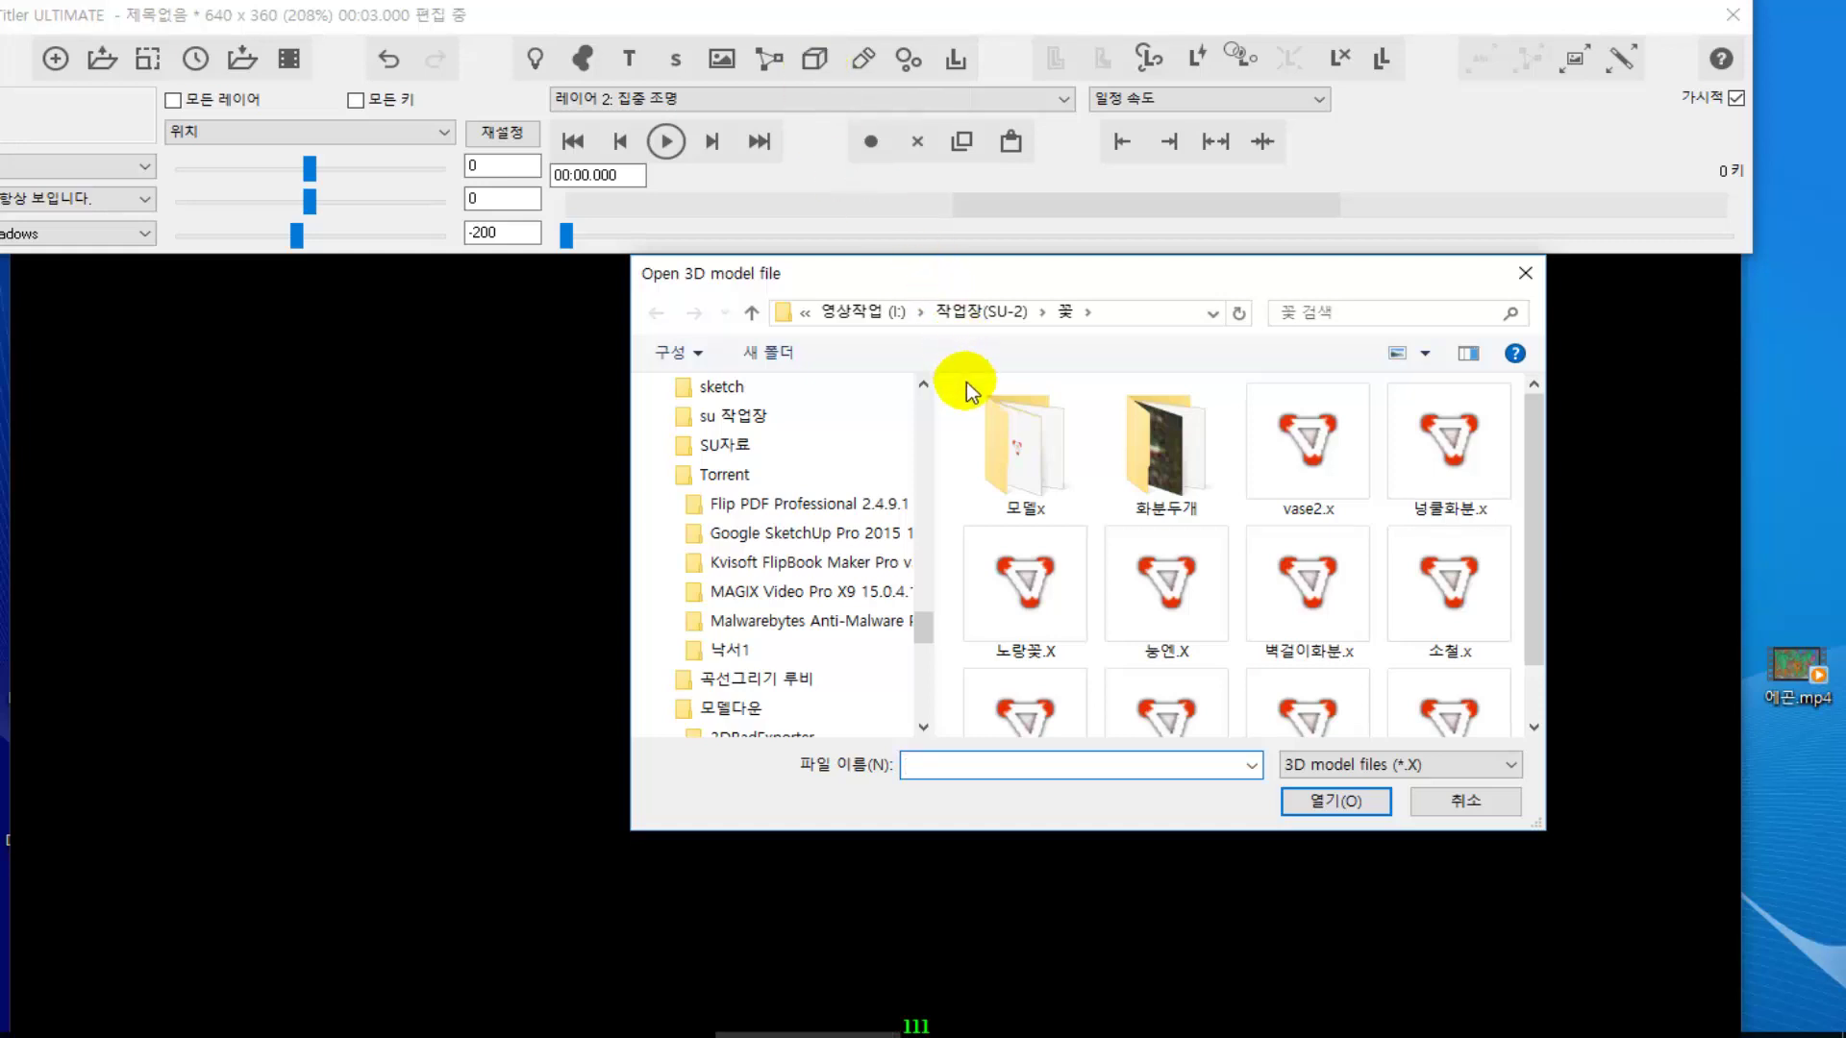
scroll(923, 465, "down", 2)
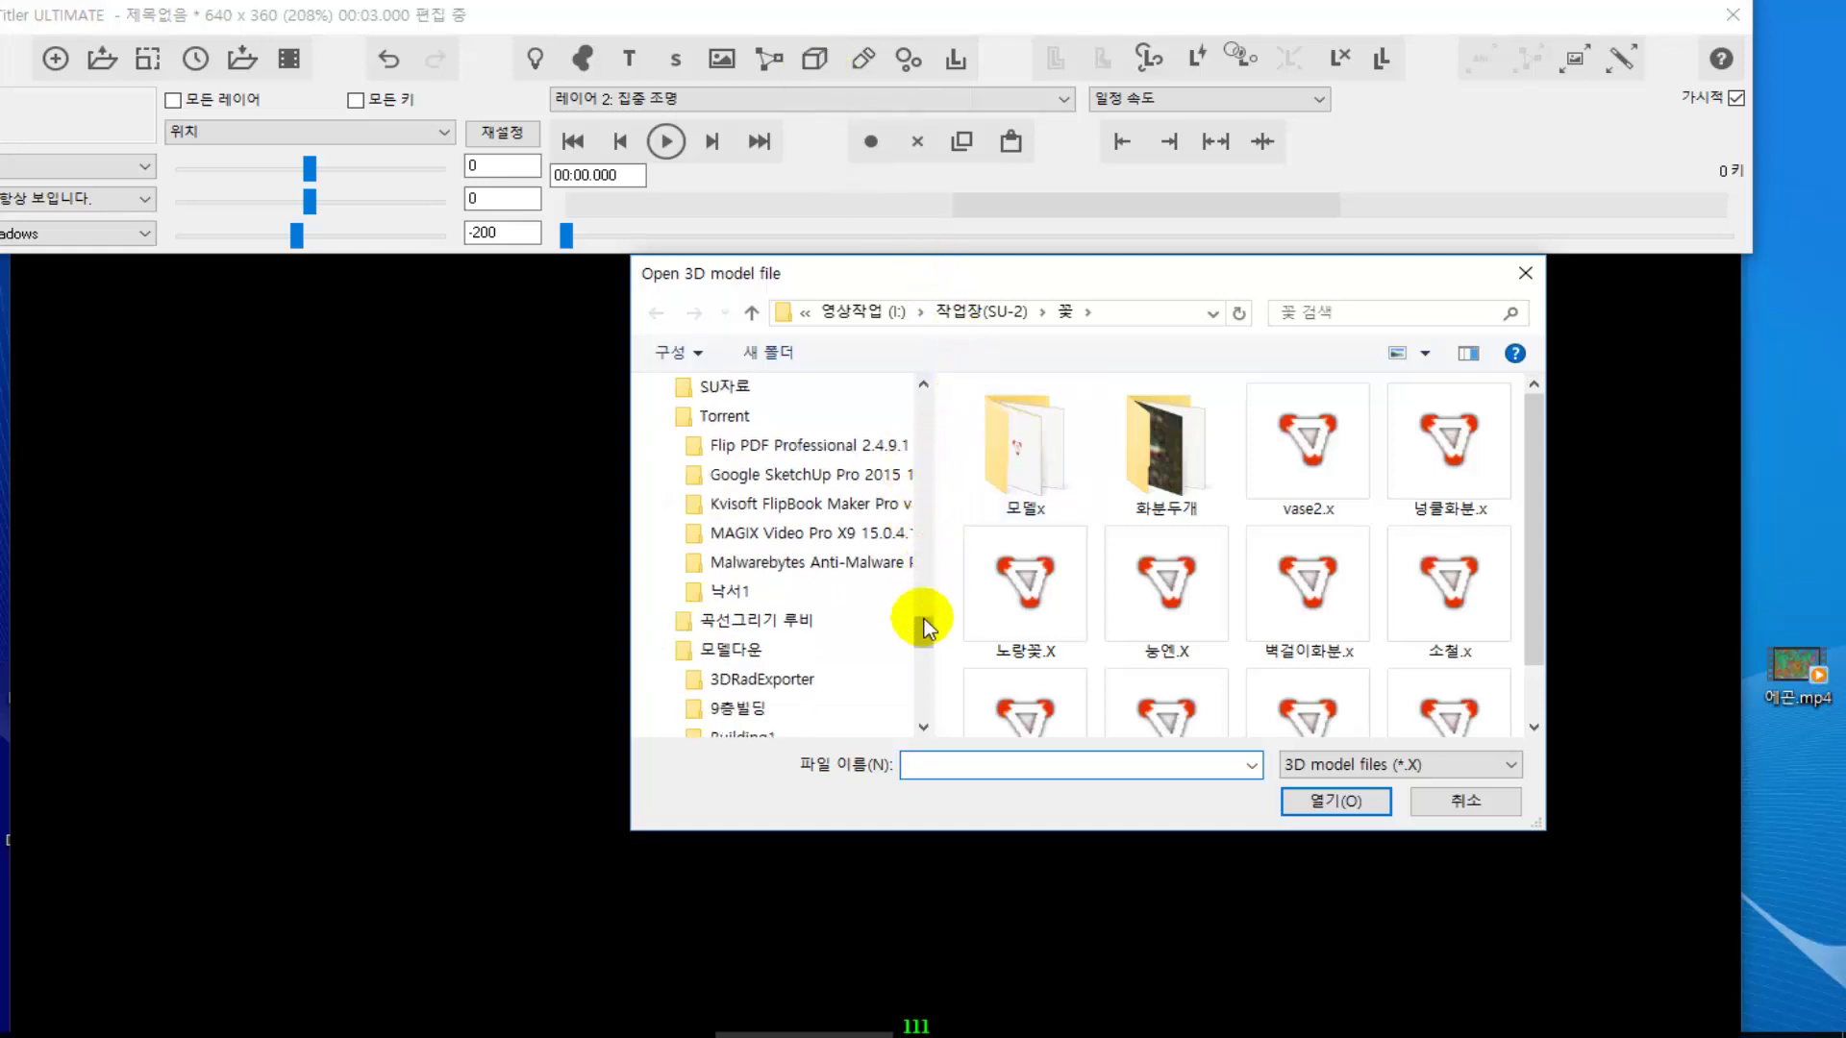
left_click_drag(923, 626, 921, 663)
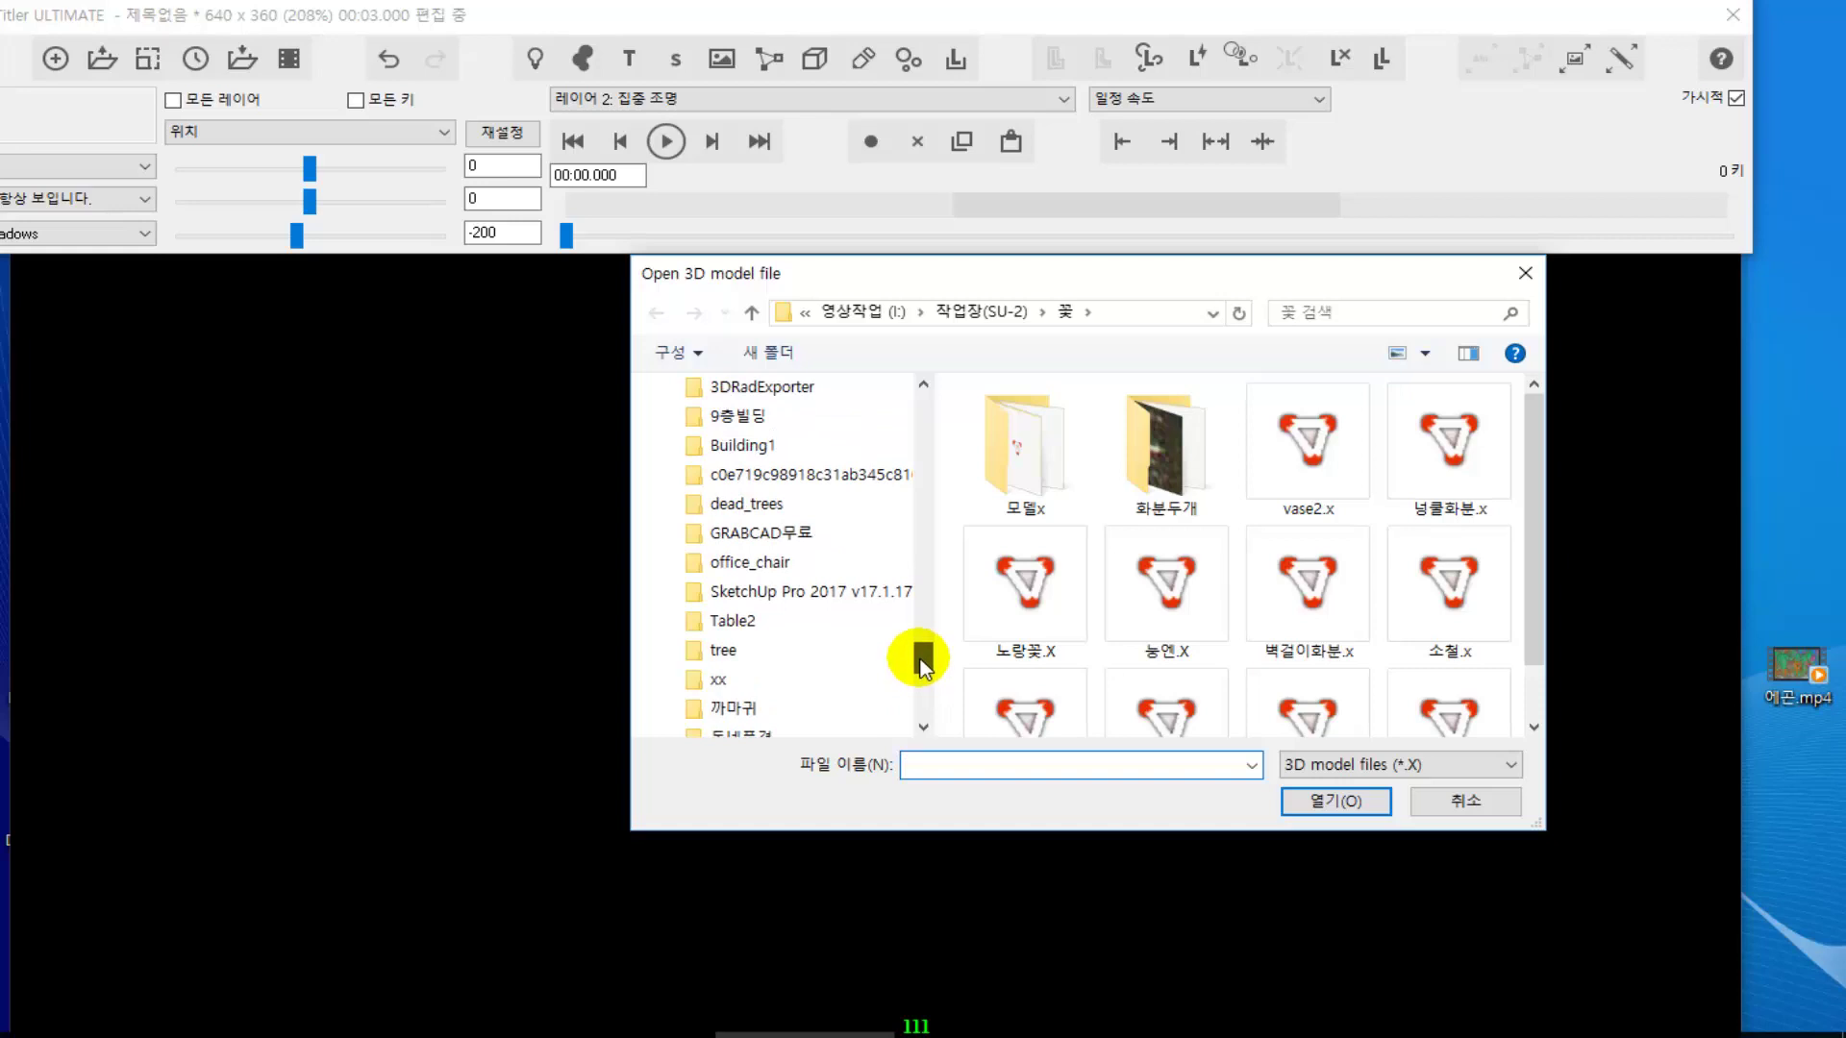
left_click(752, 313)
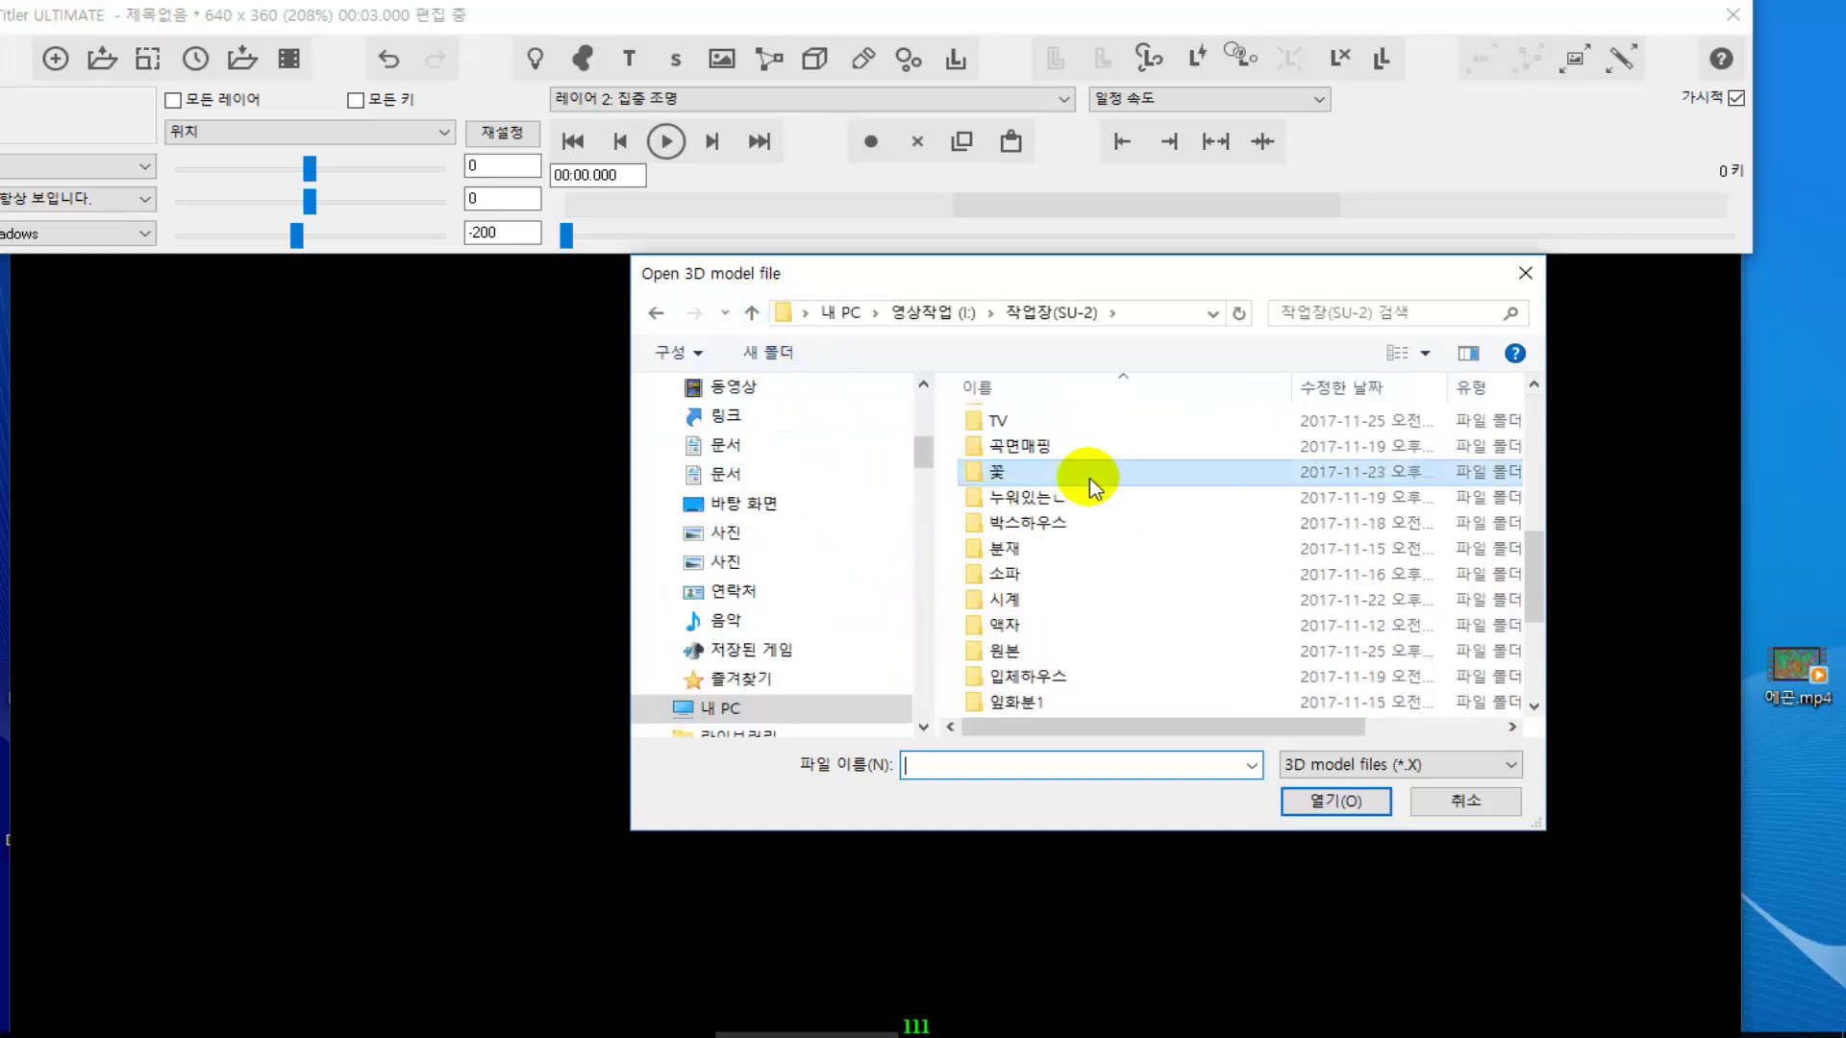
scroll(1115, 519, "down", 2)
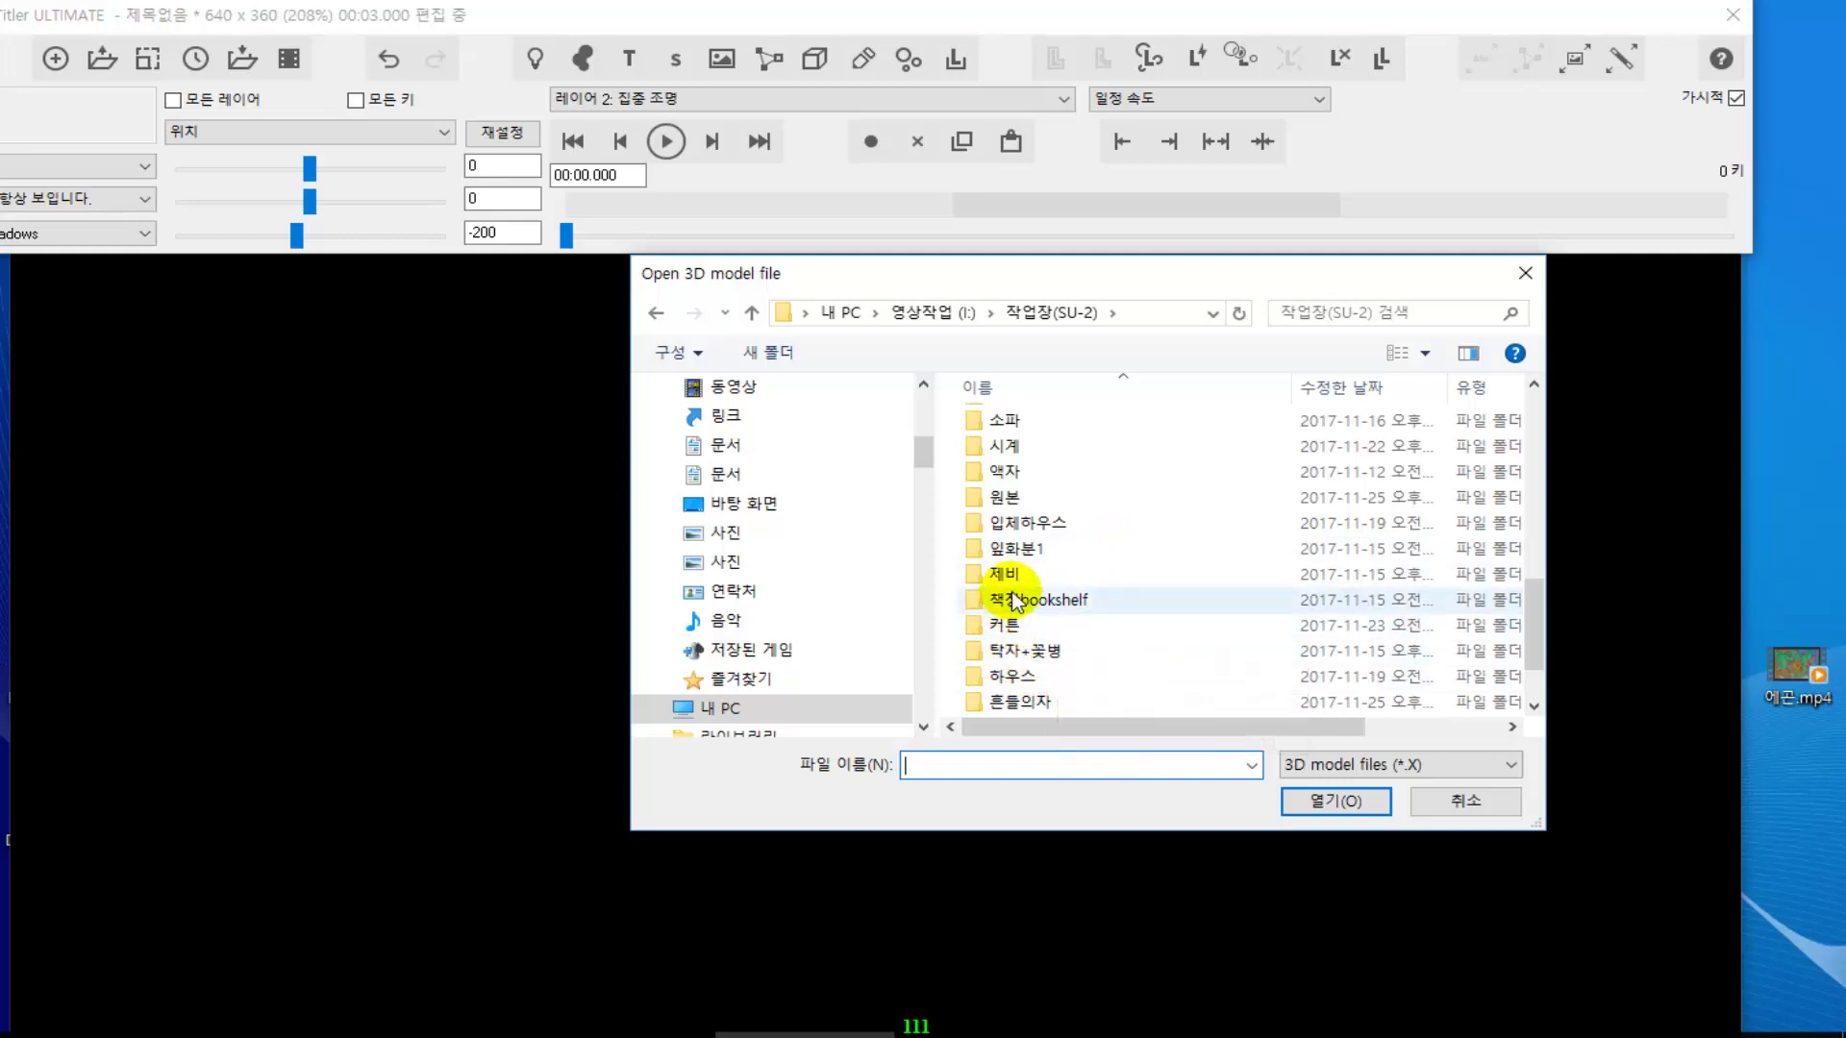
scroll(1014, 602, "up", 1)
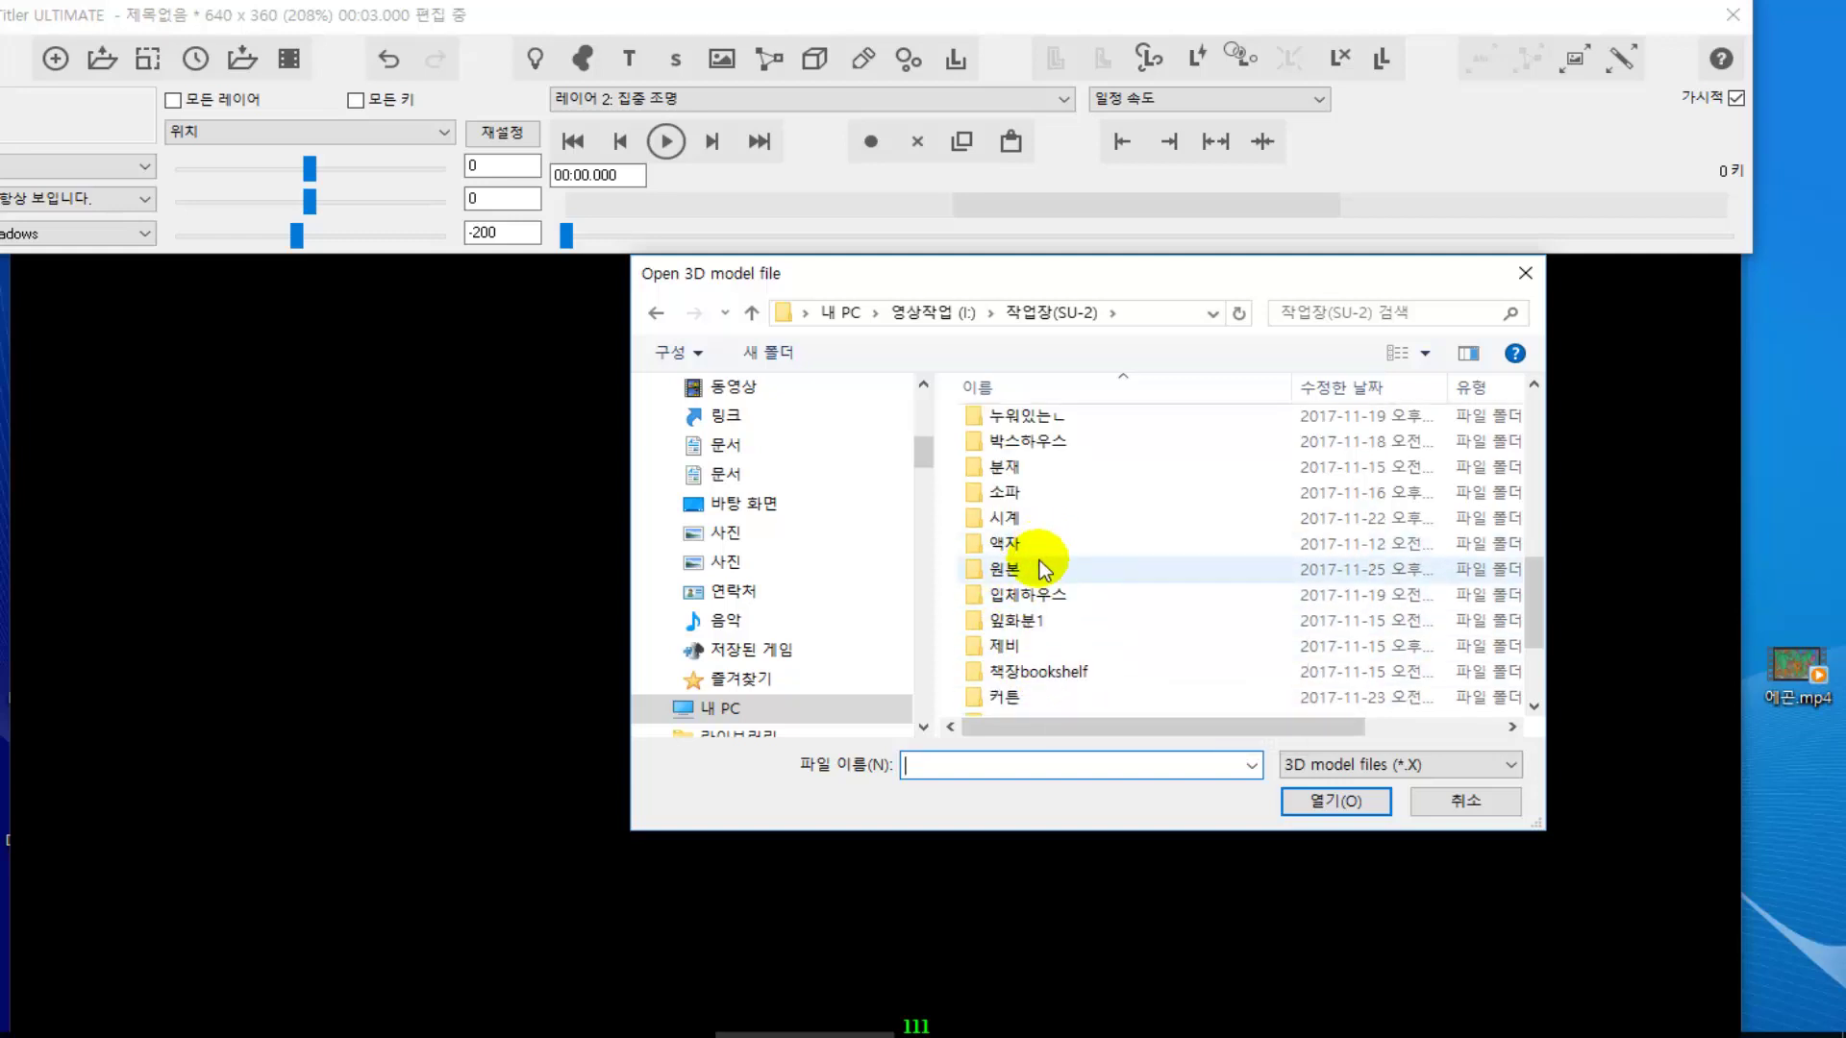
scroll(1043, 567, "up", 3)
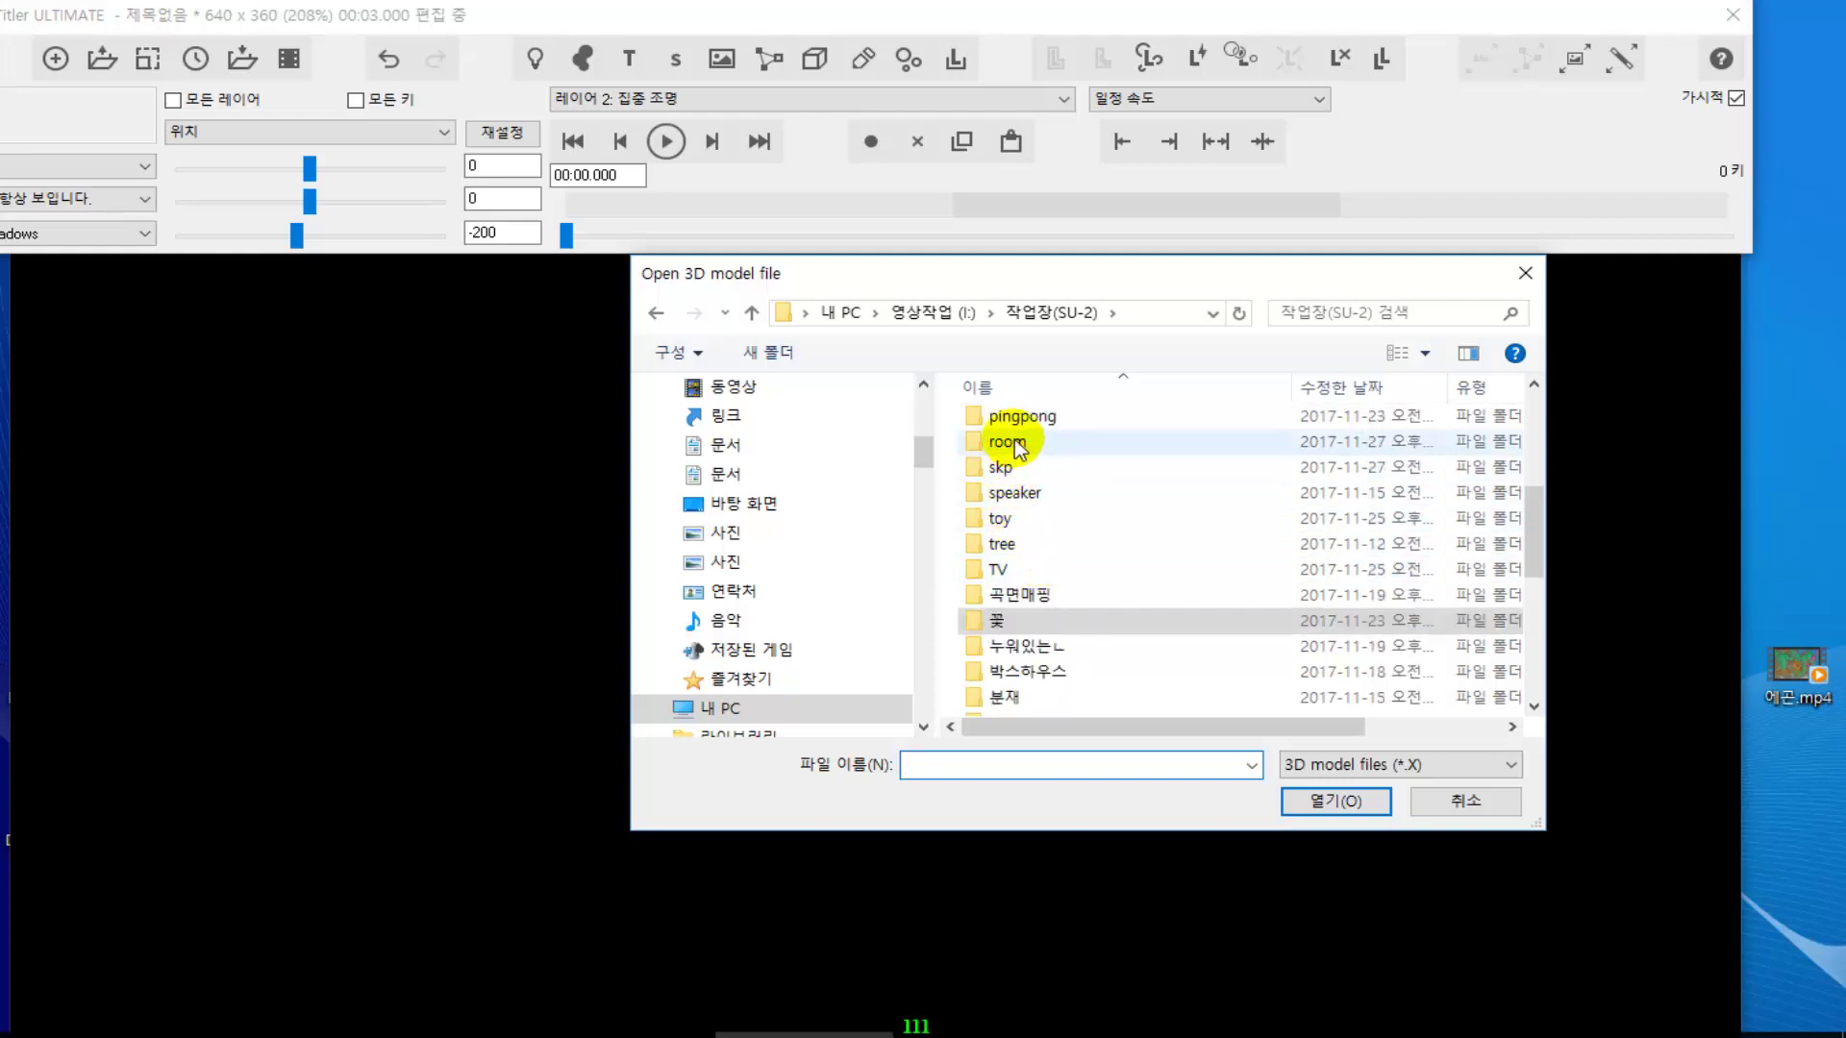
scroll(1036, 418, "up", 1)
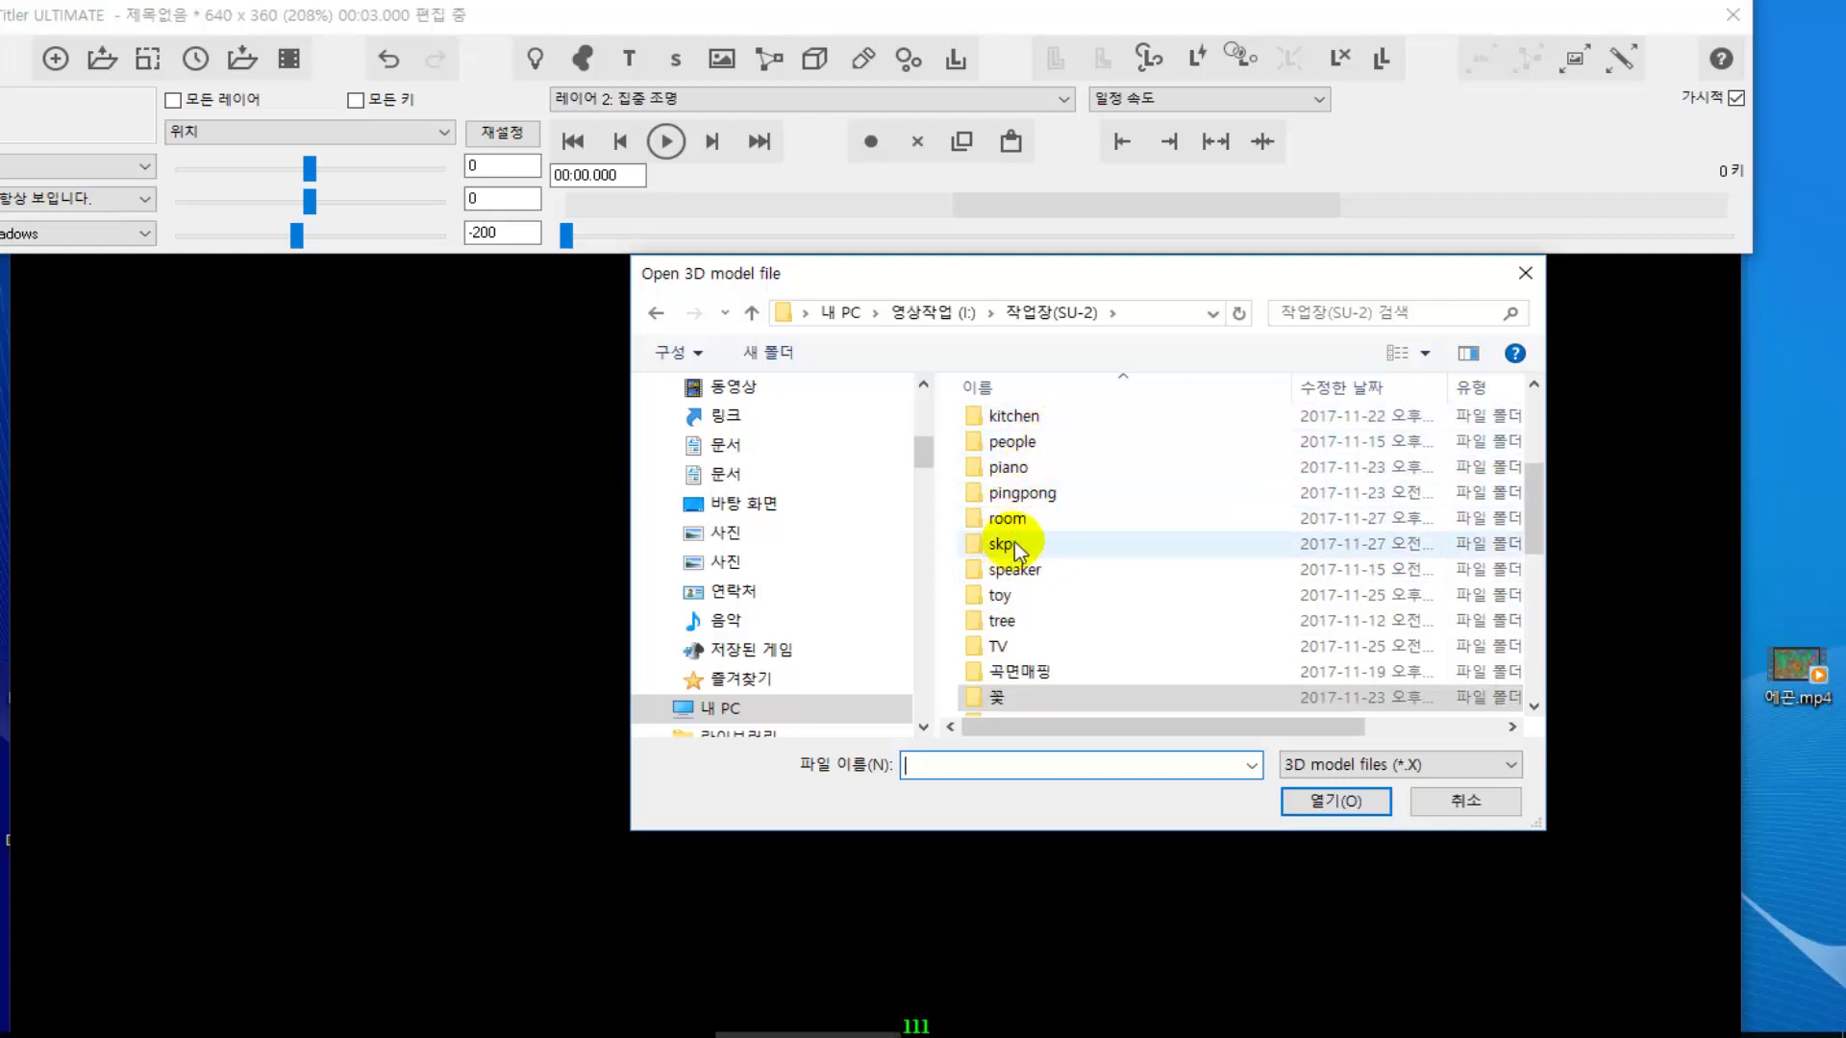
left_click(1008, 471)
double_click(1009, 469)
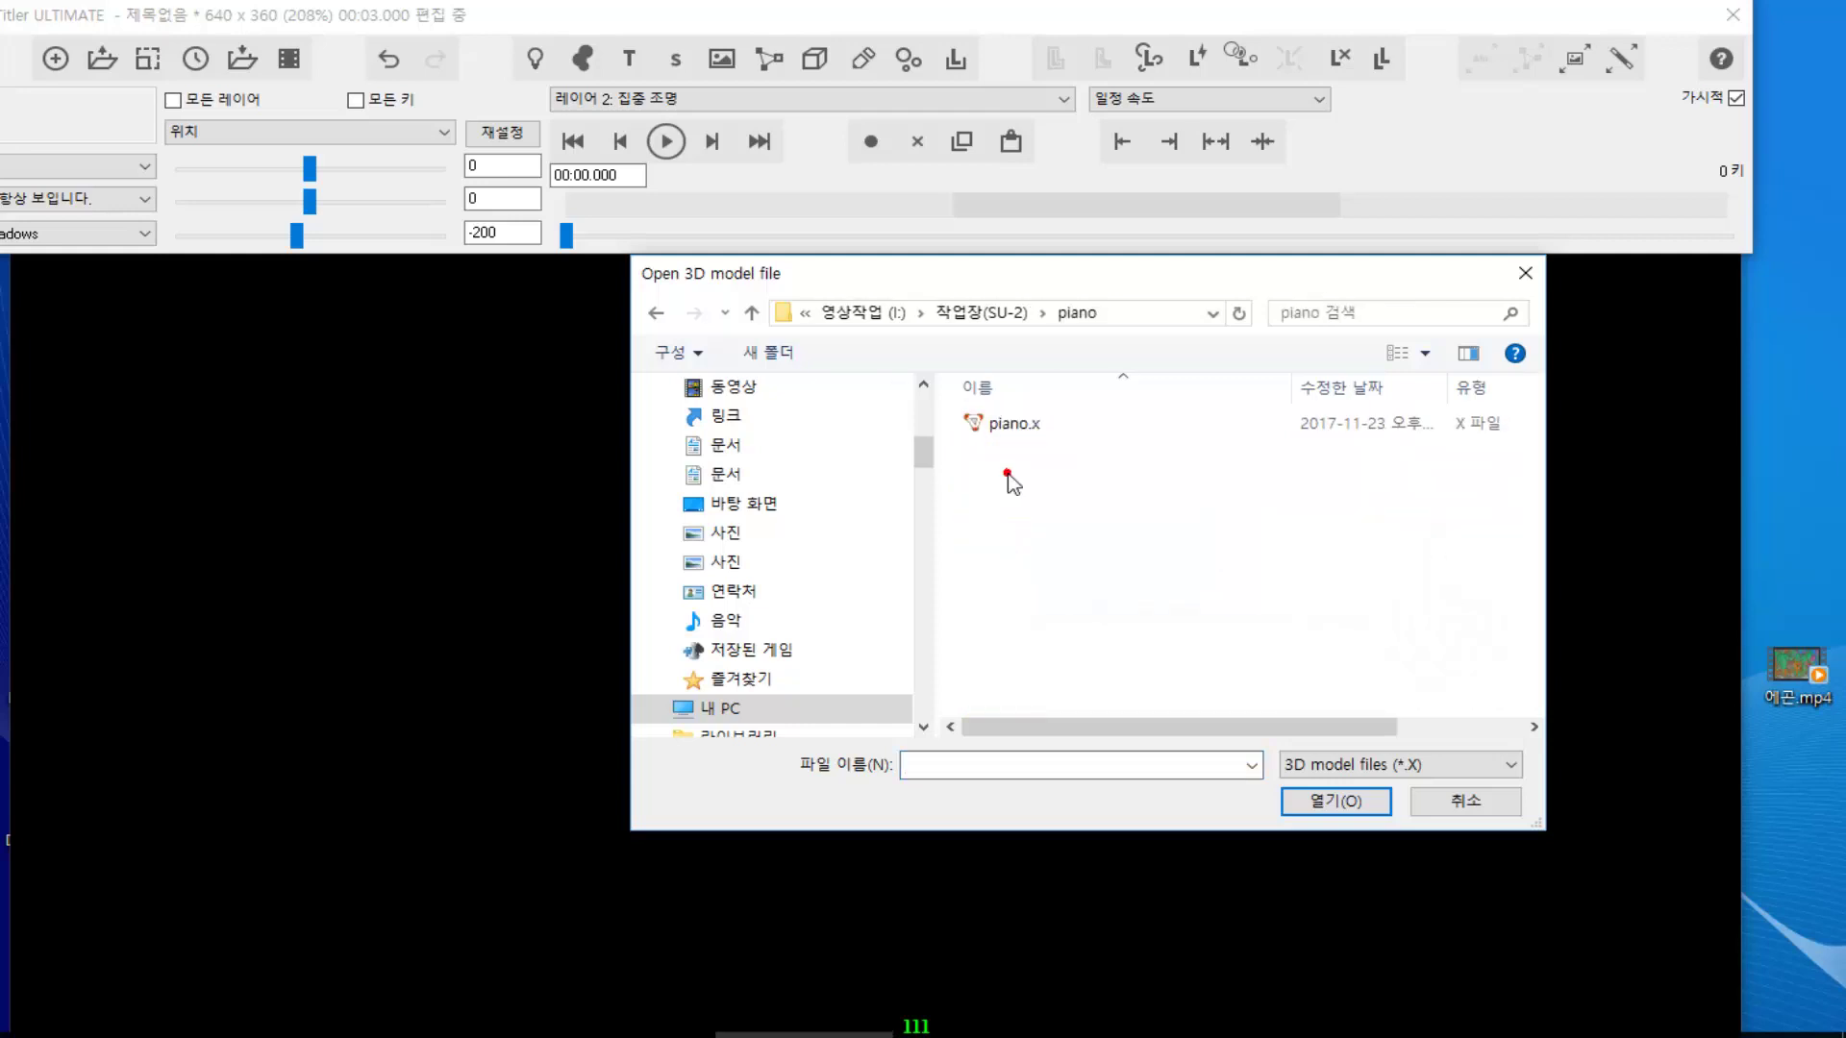
double_click(1021, 423)
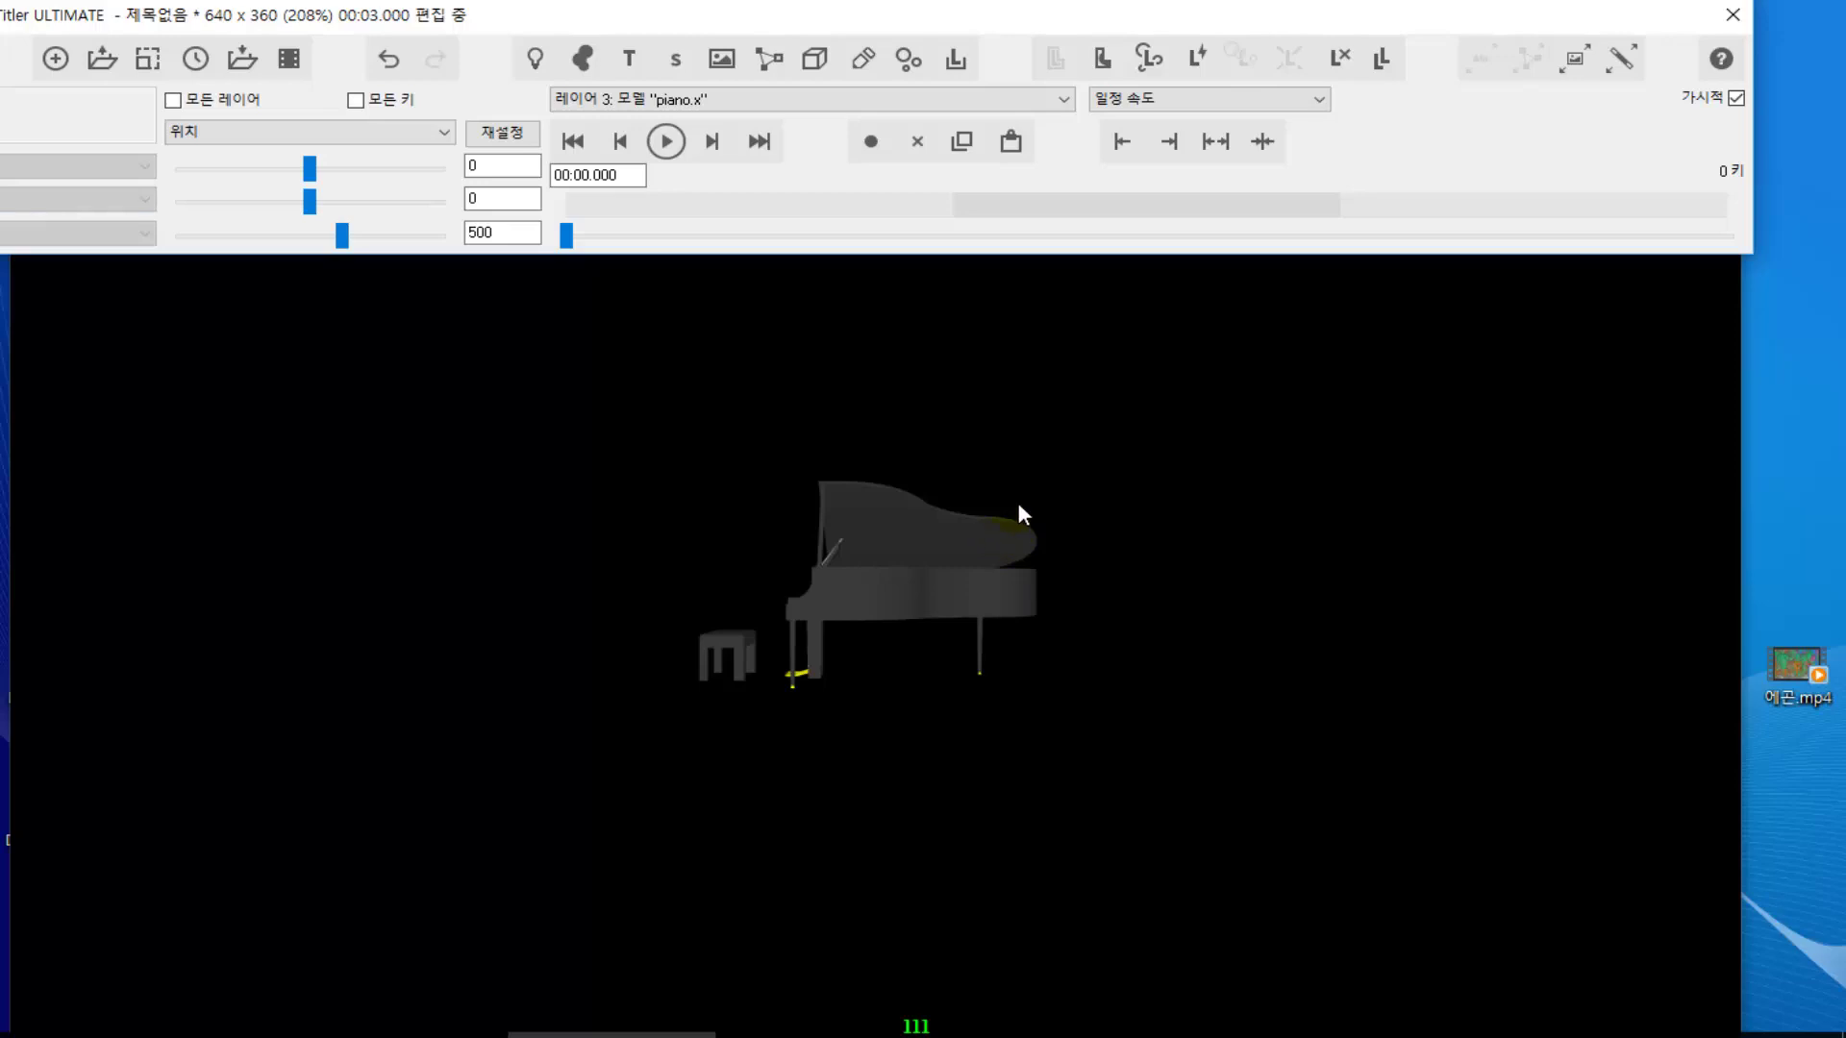
scroll(750, 396, "down", 2)
scroll(713, 358, "up", 4)
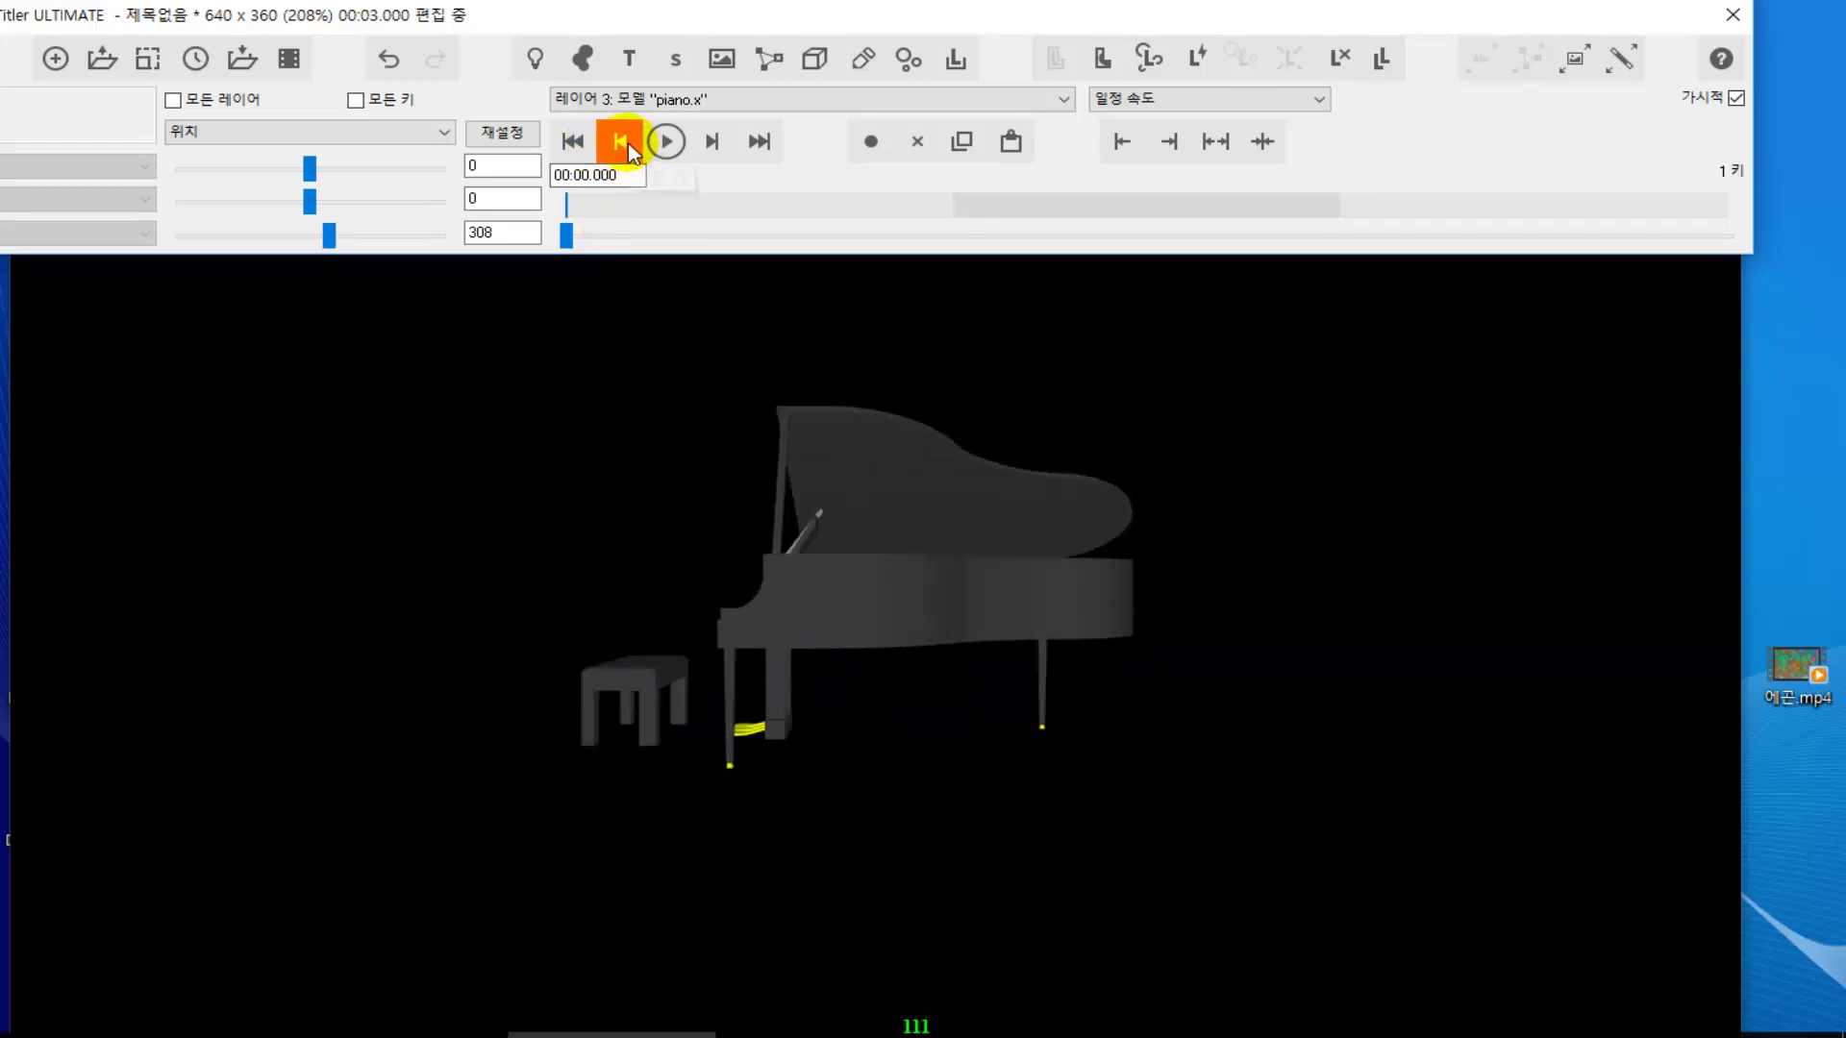
- Add a plasma background layer with the Coconut preset and tint its color 1 to 266, 231, 255
left_click(583, 60)
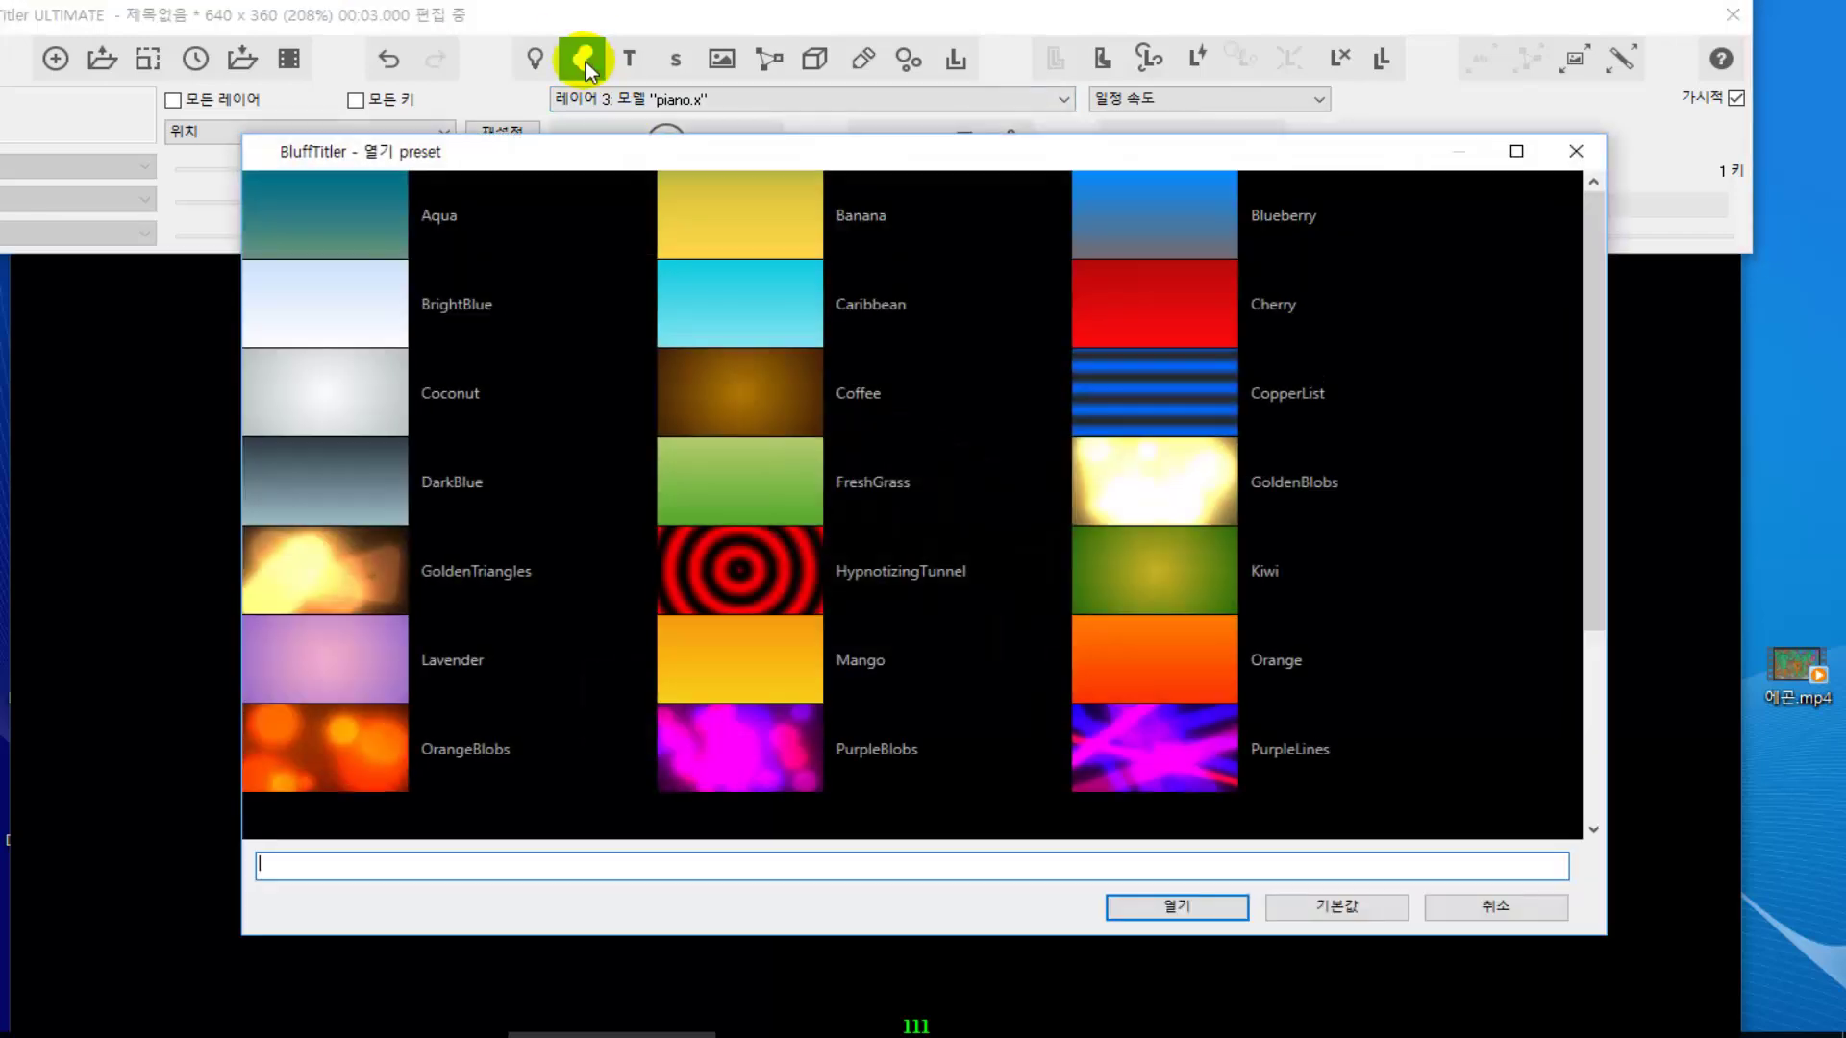
left_click(348, 375)
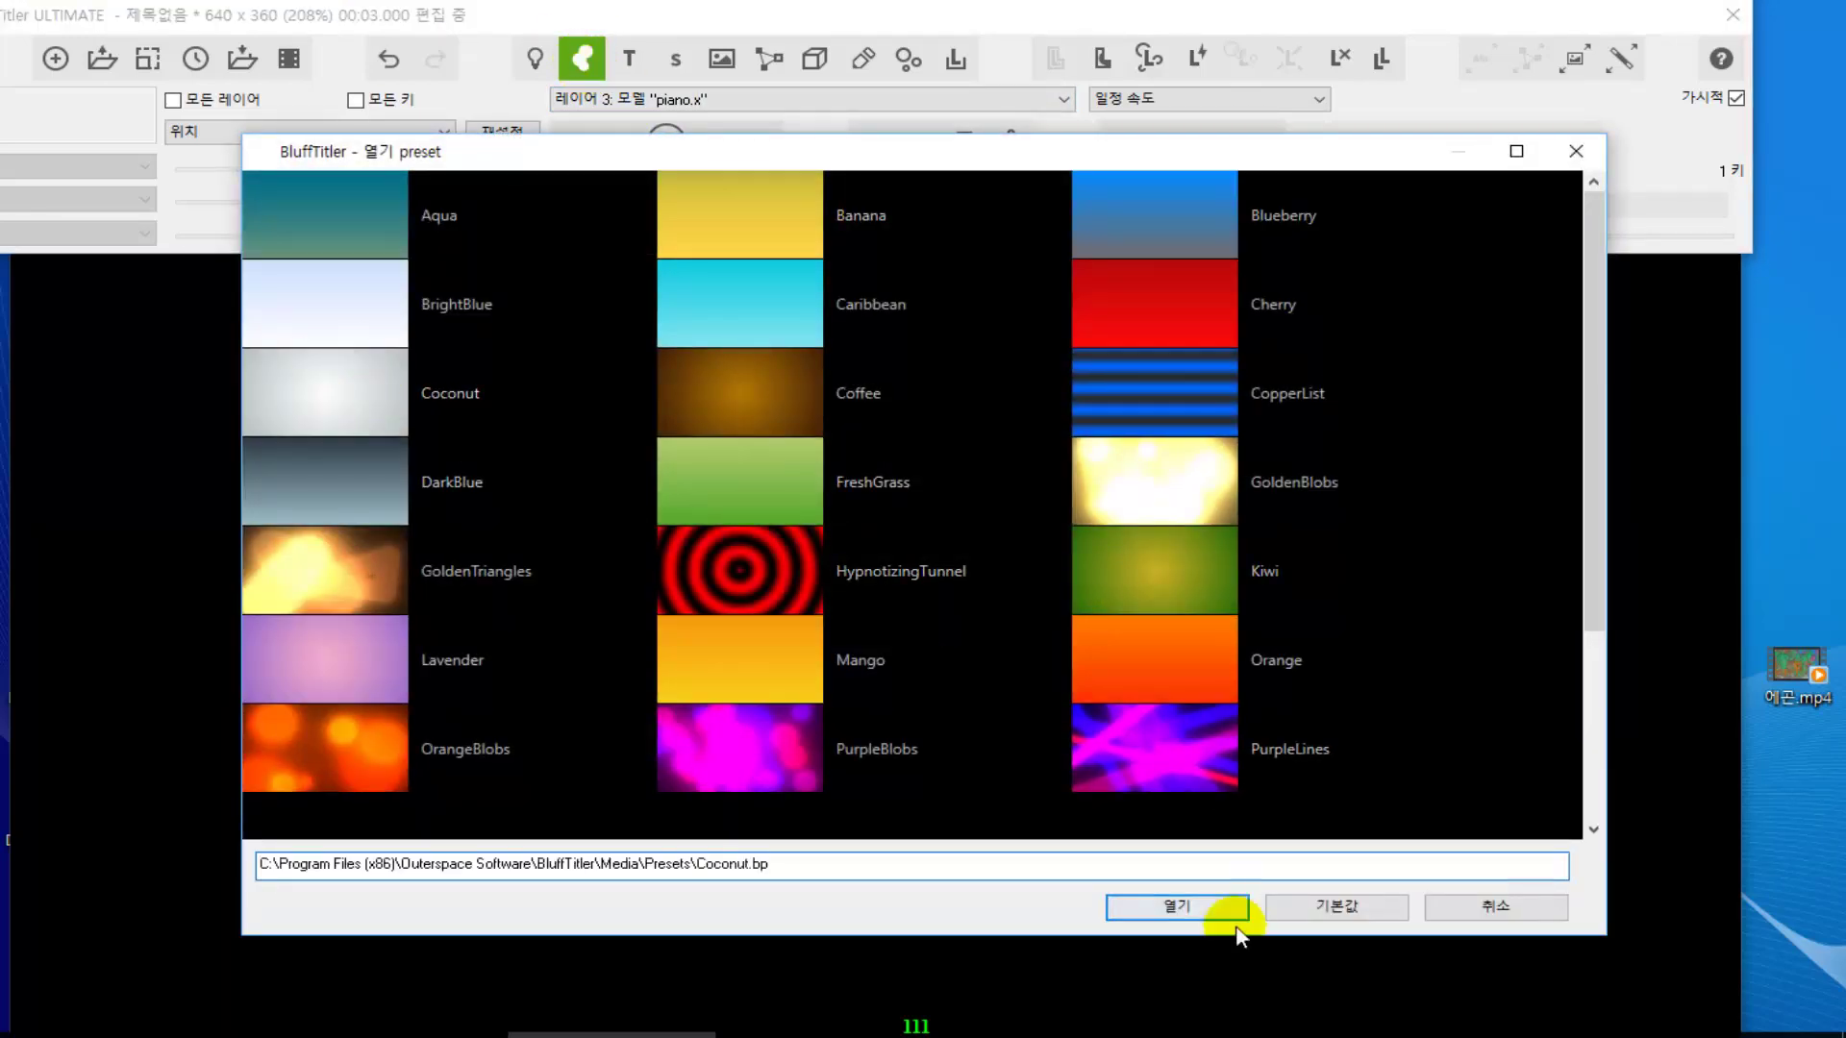
left_click(1205, 902)
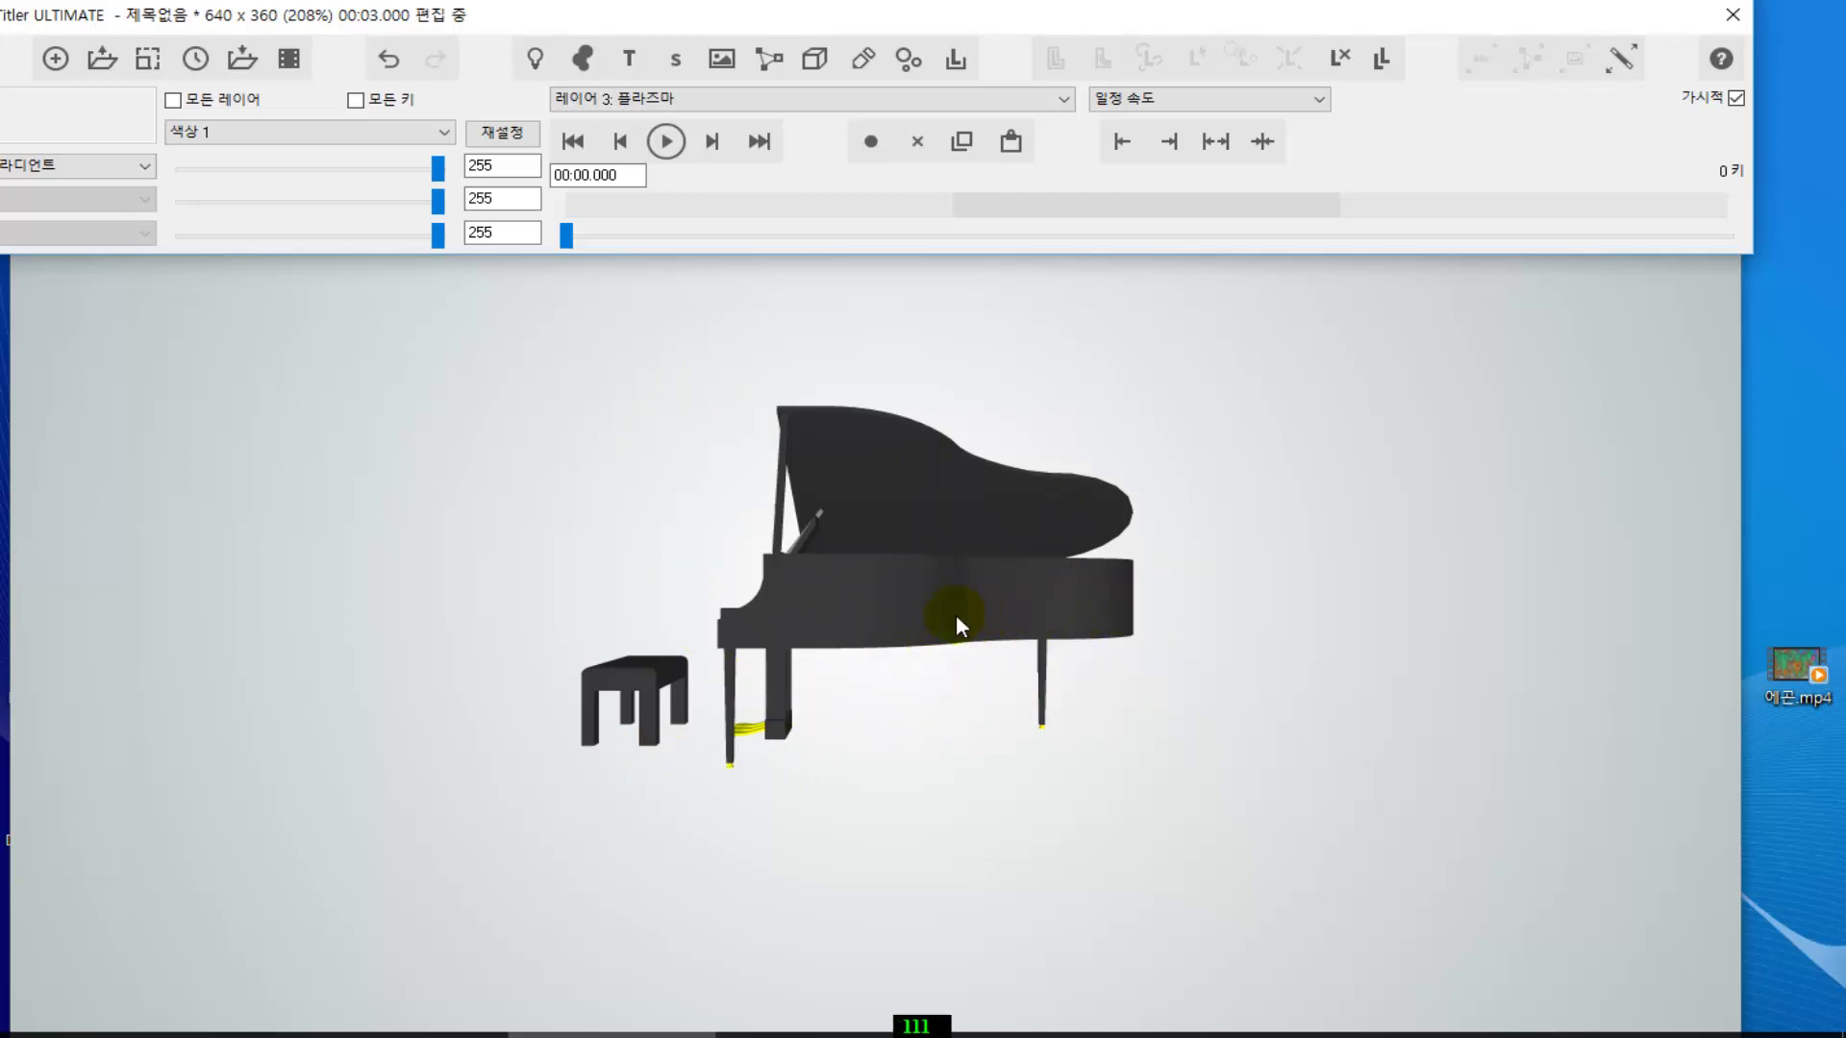
left_click_drag(642, 484, 1028, 716)
left_click_drag(1147, 387, 1137, 716)
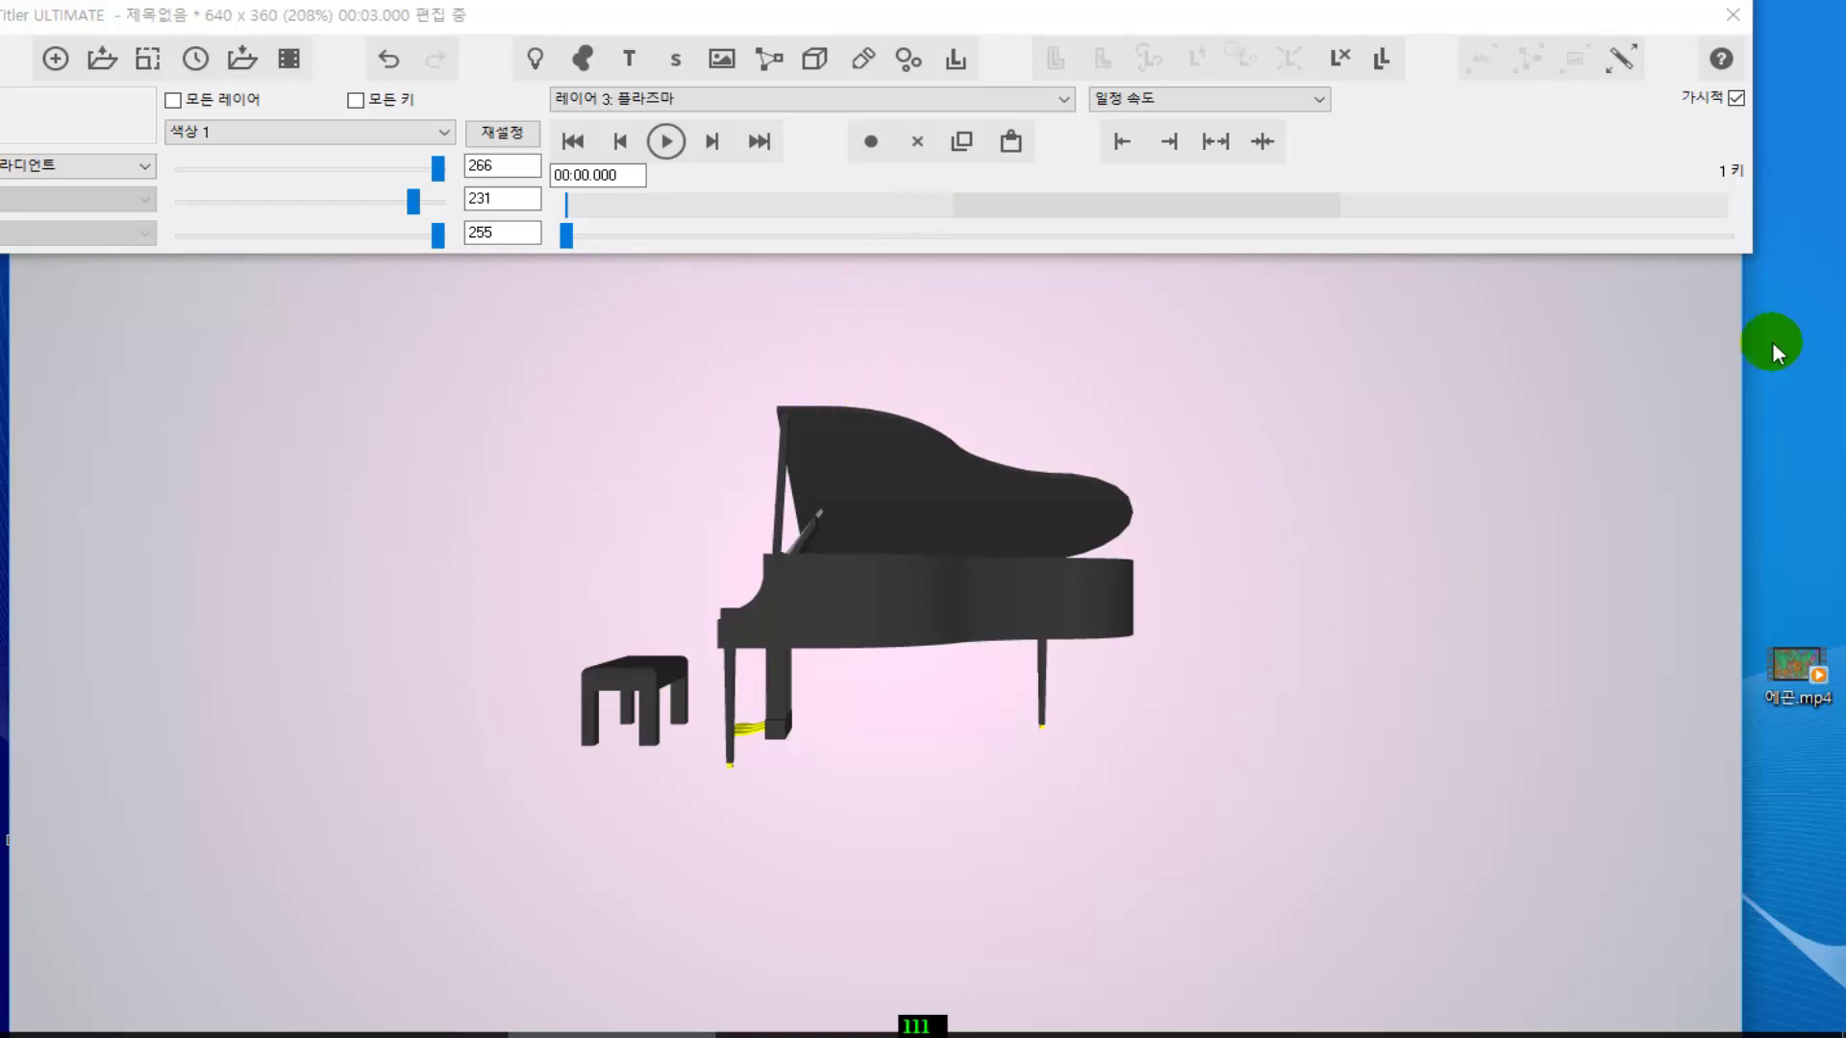
- Unpack the piano.x model layer into separate layers for its 10 submodels
left_click(1063, 99)
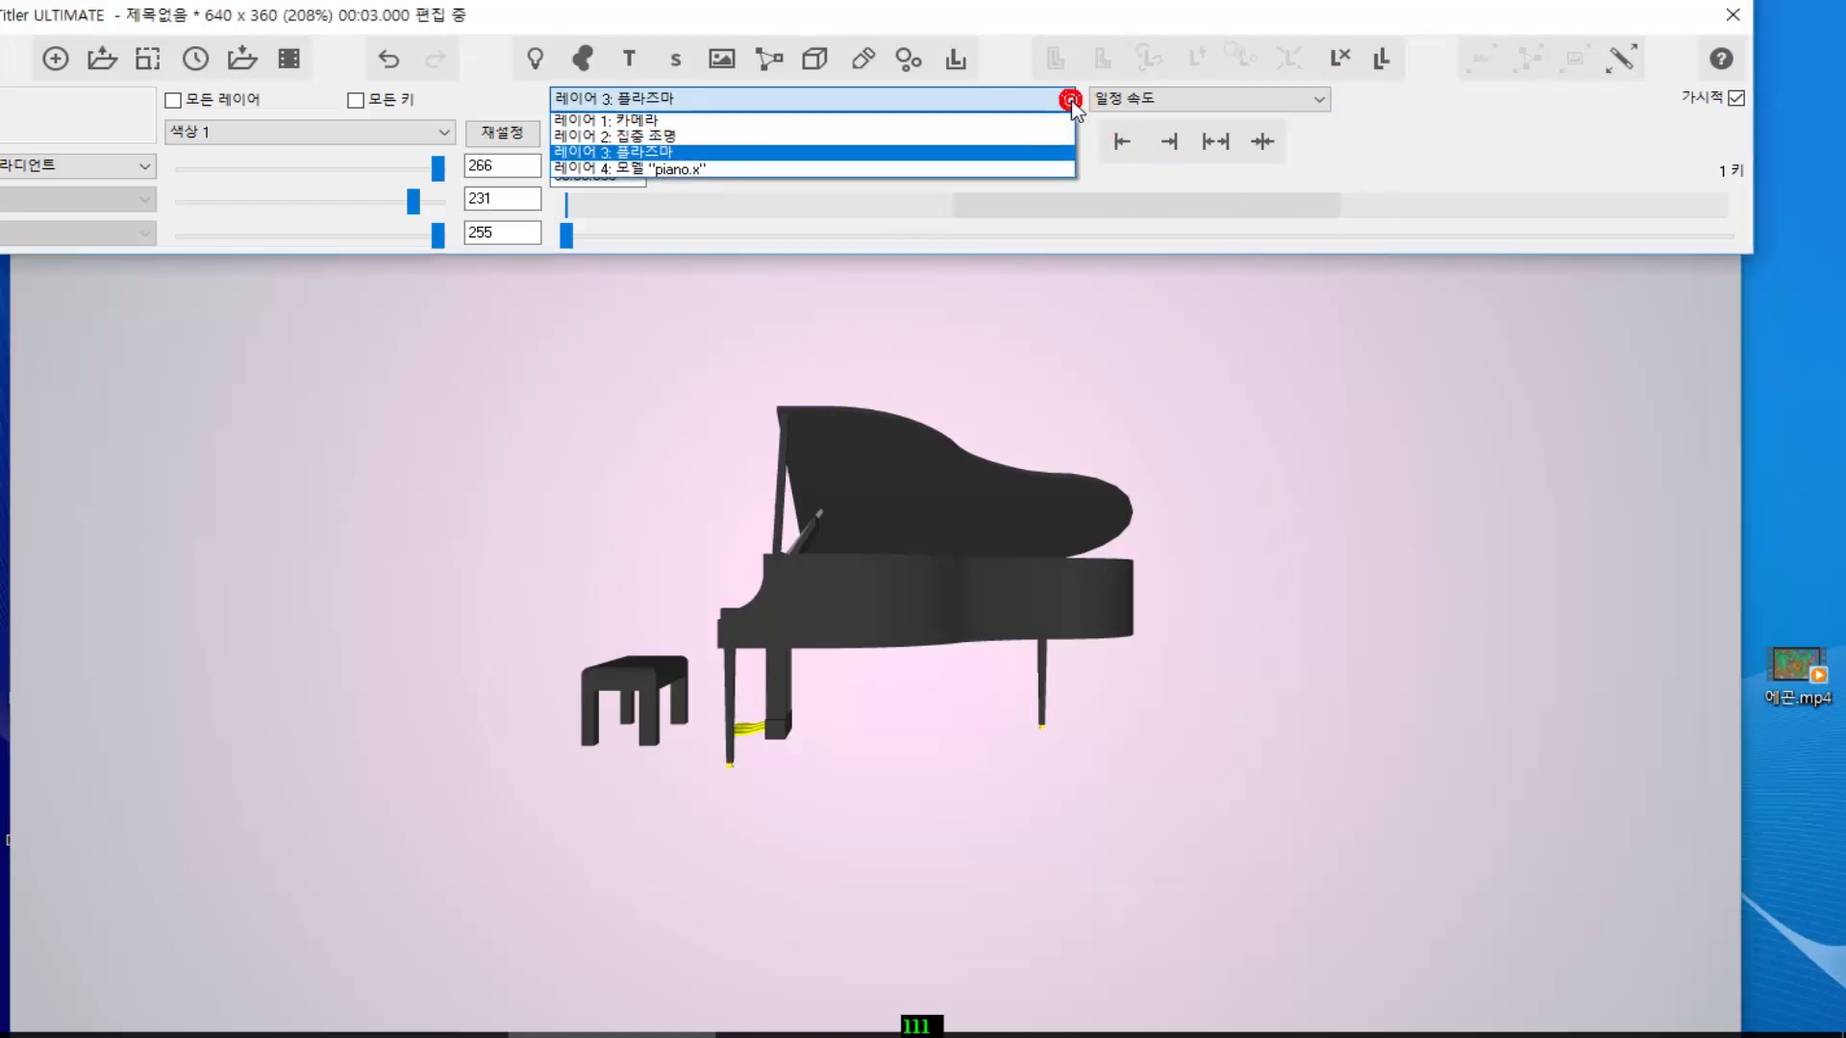
left_click(935, 170)
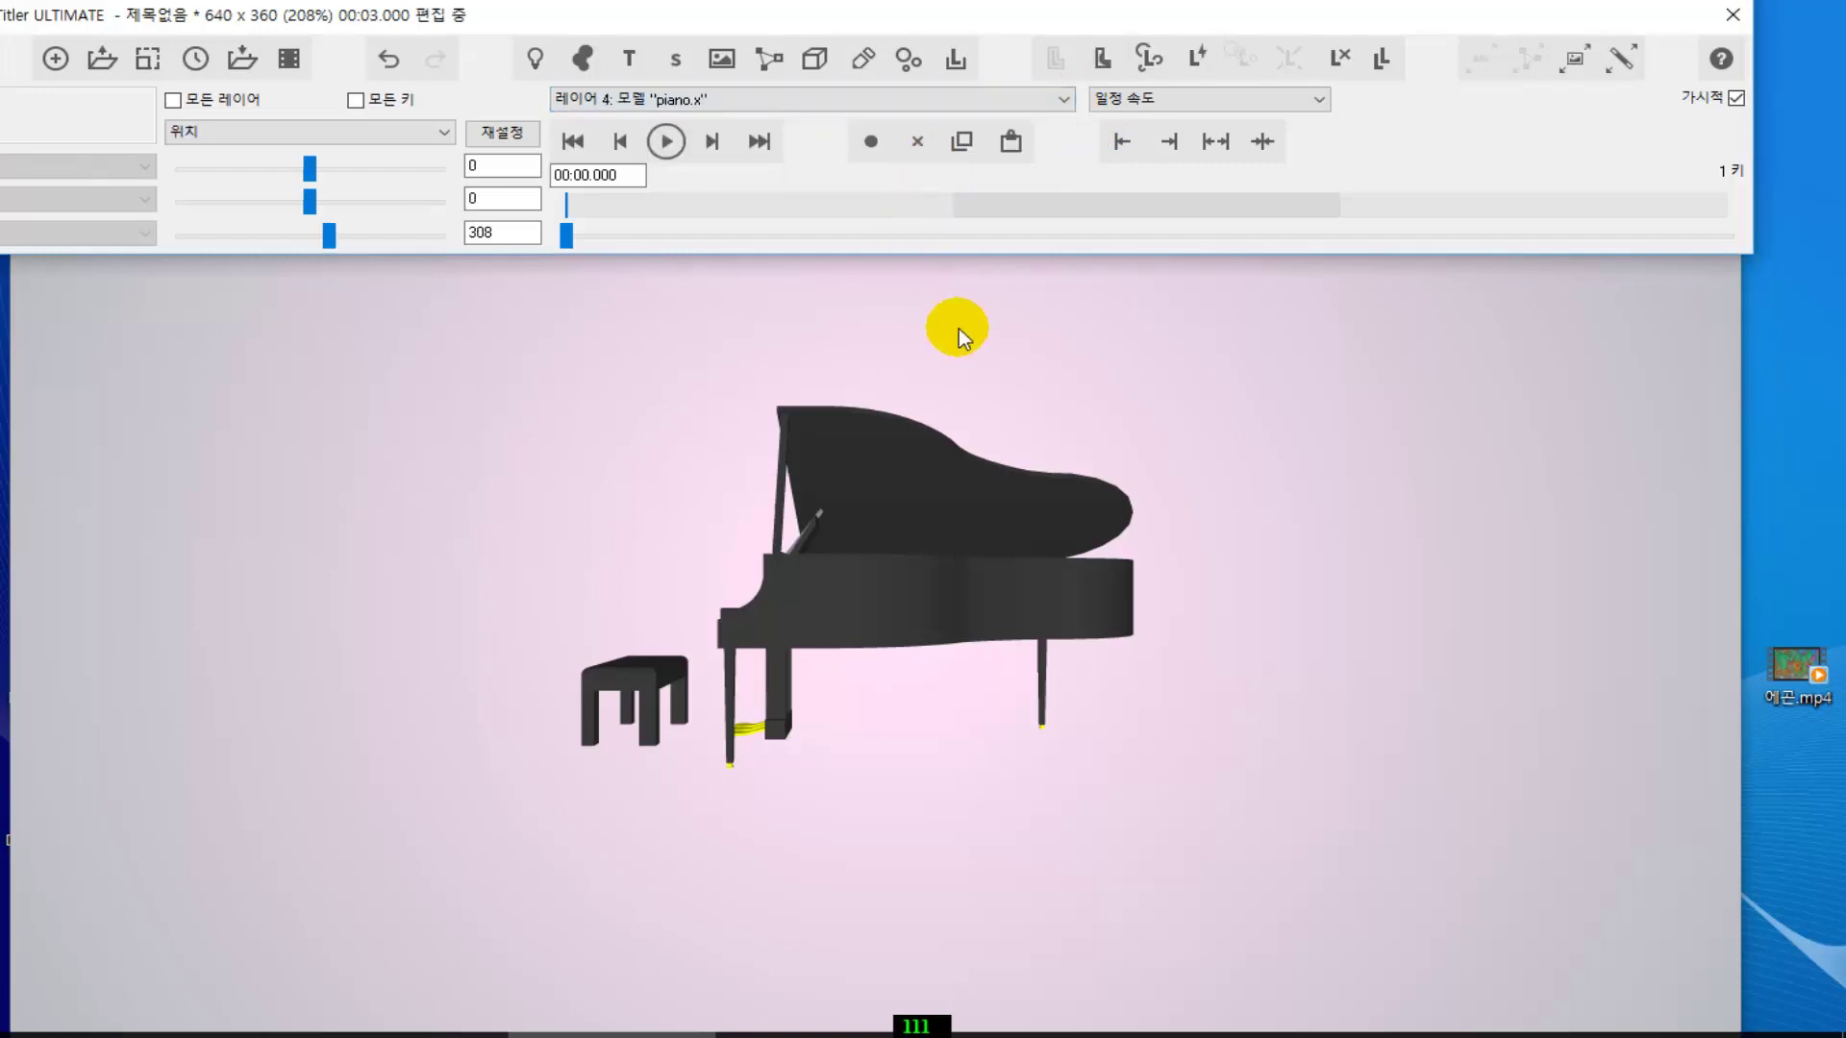
double_click(1030, 480)
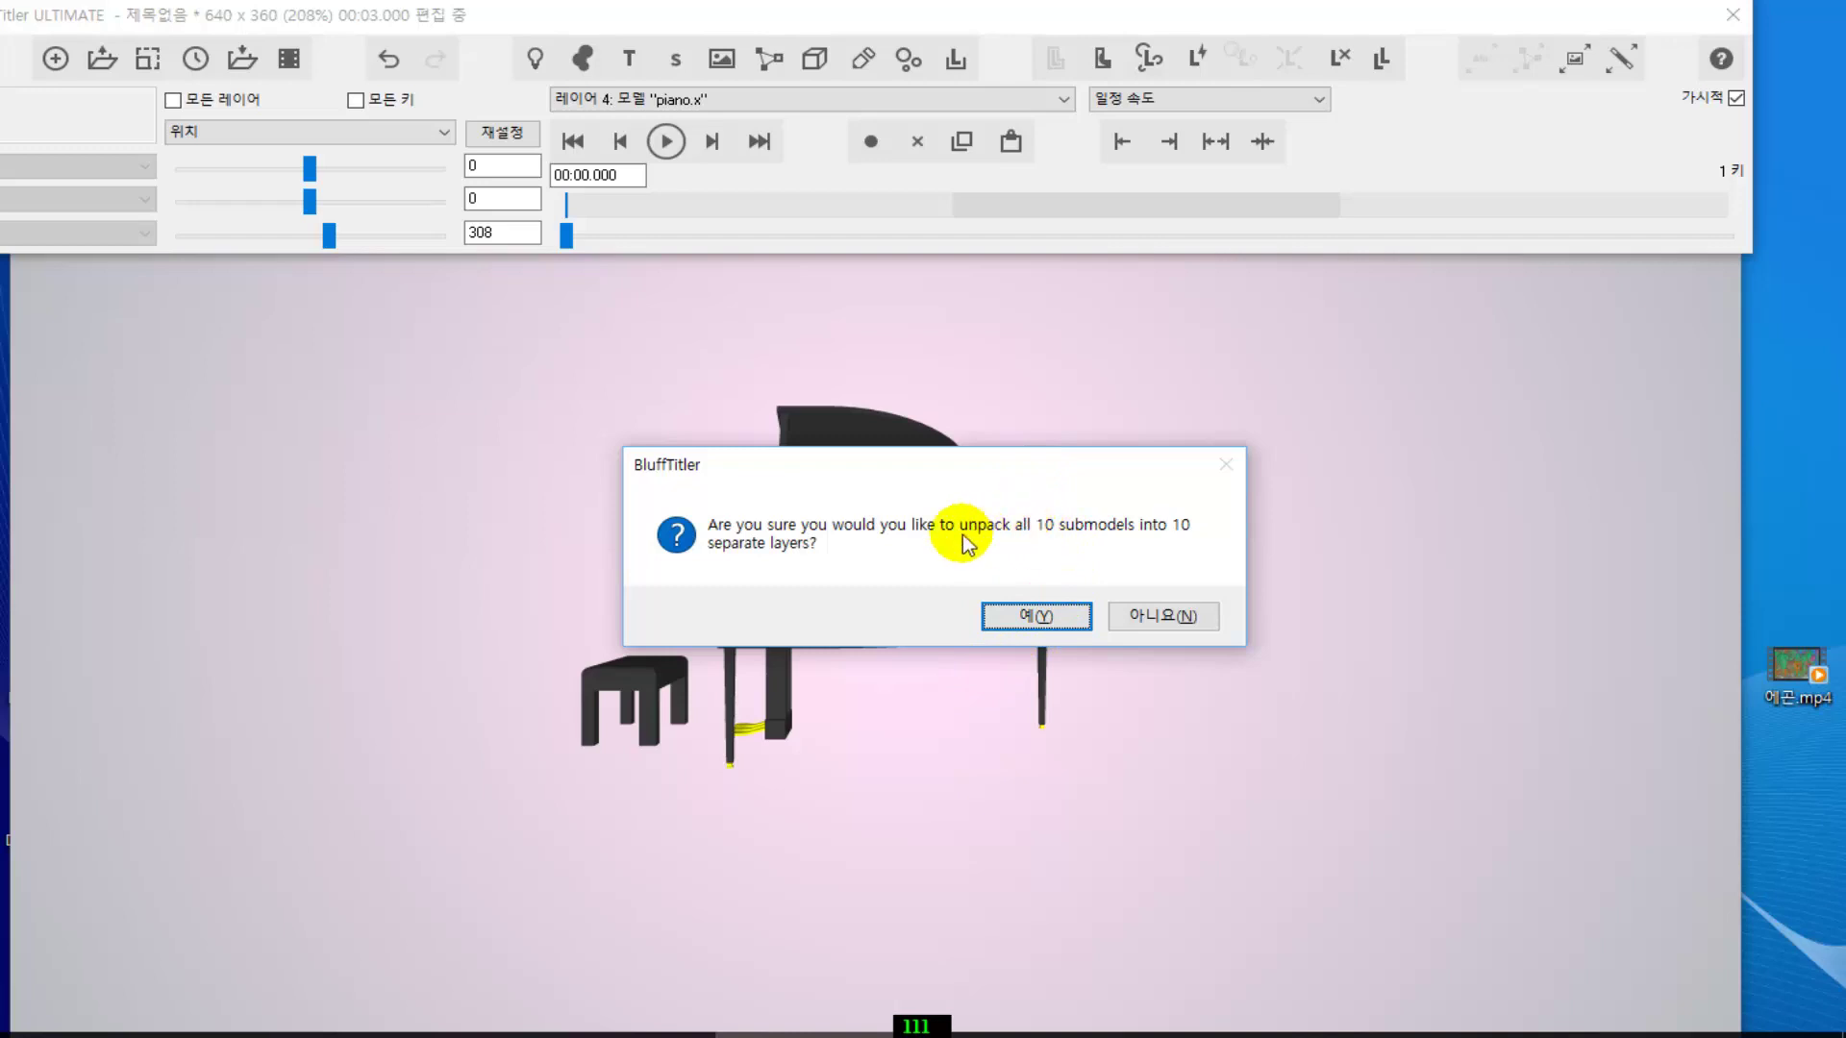
left_click(1030, 616)
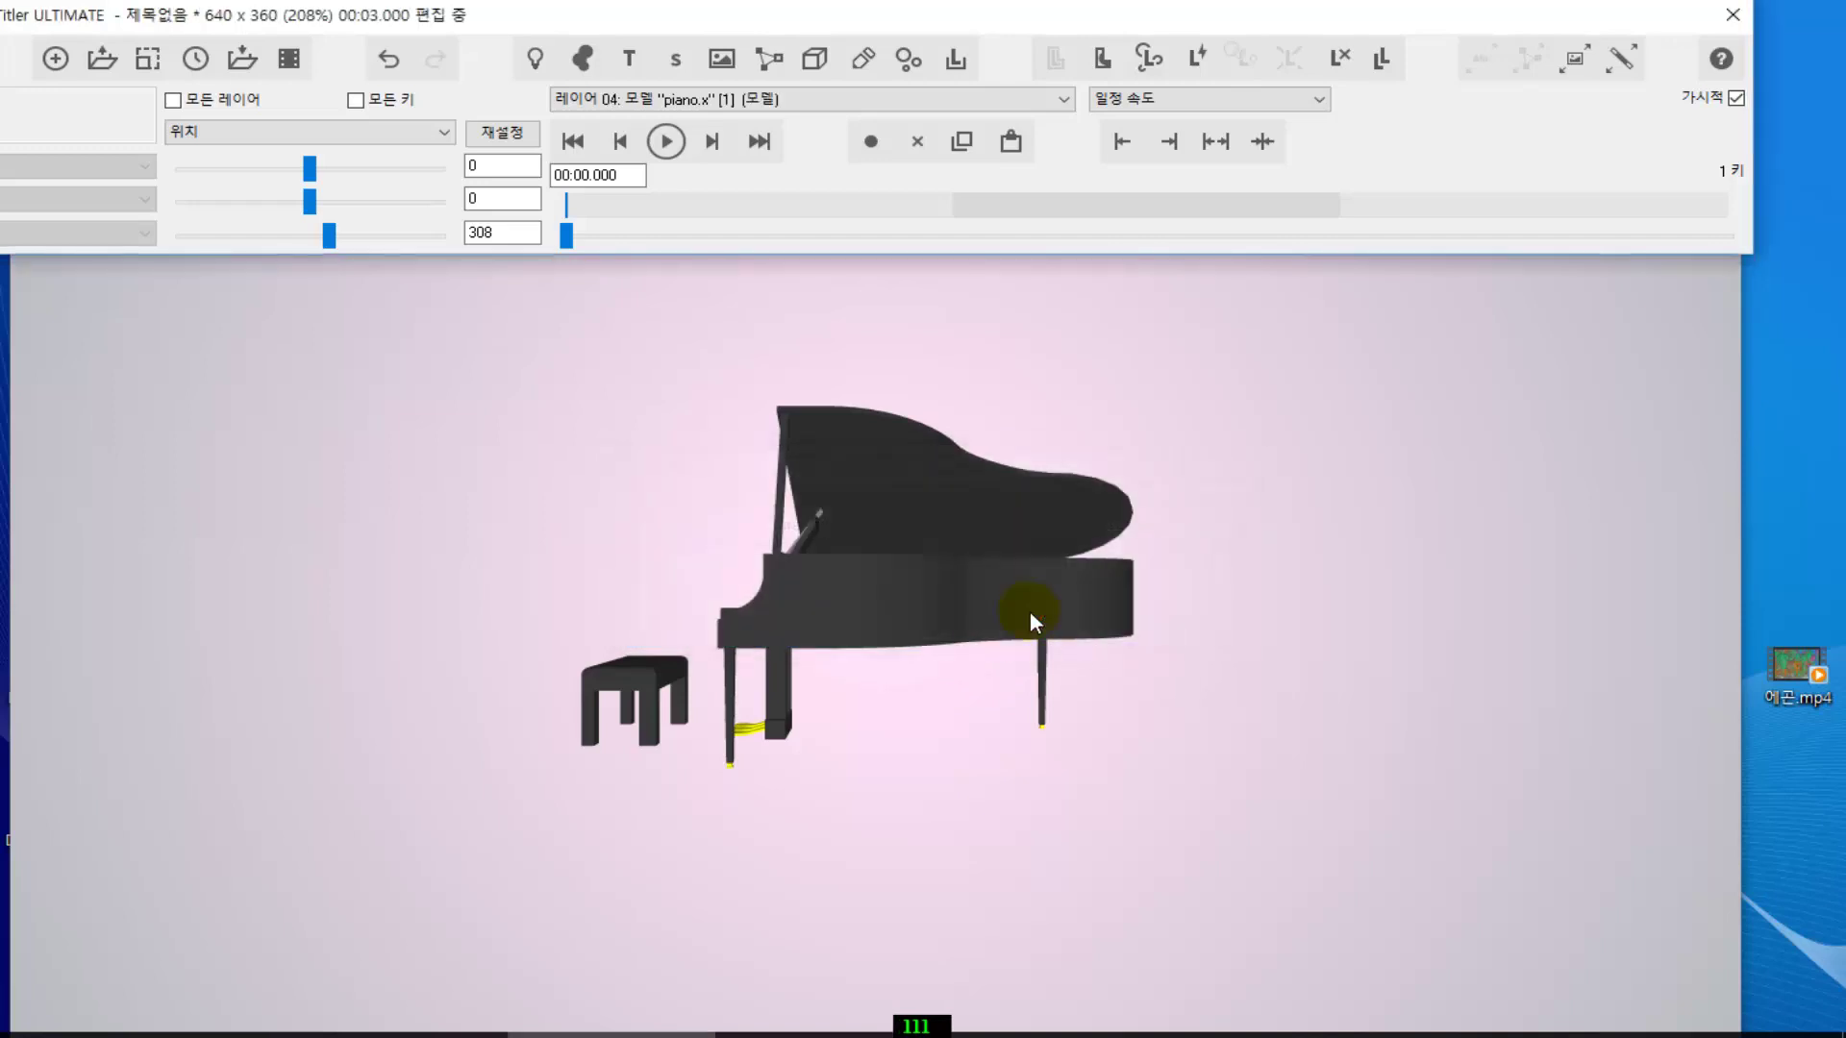
- Review the unpacked layers, then select submodel layer 09 on the piano body and nudge its position to 0, 0.8, 308
left_click(1062, 100)
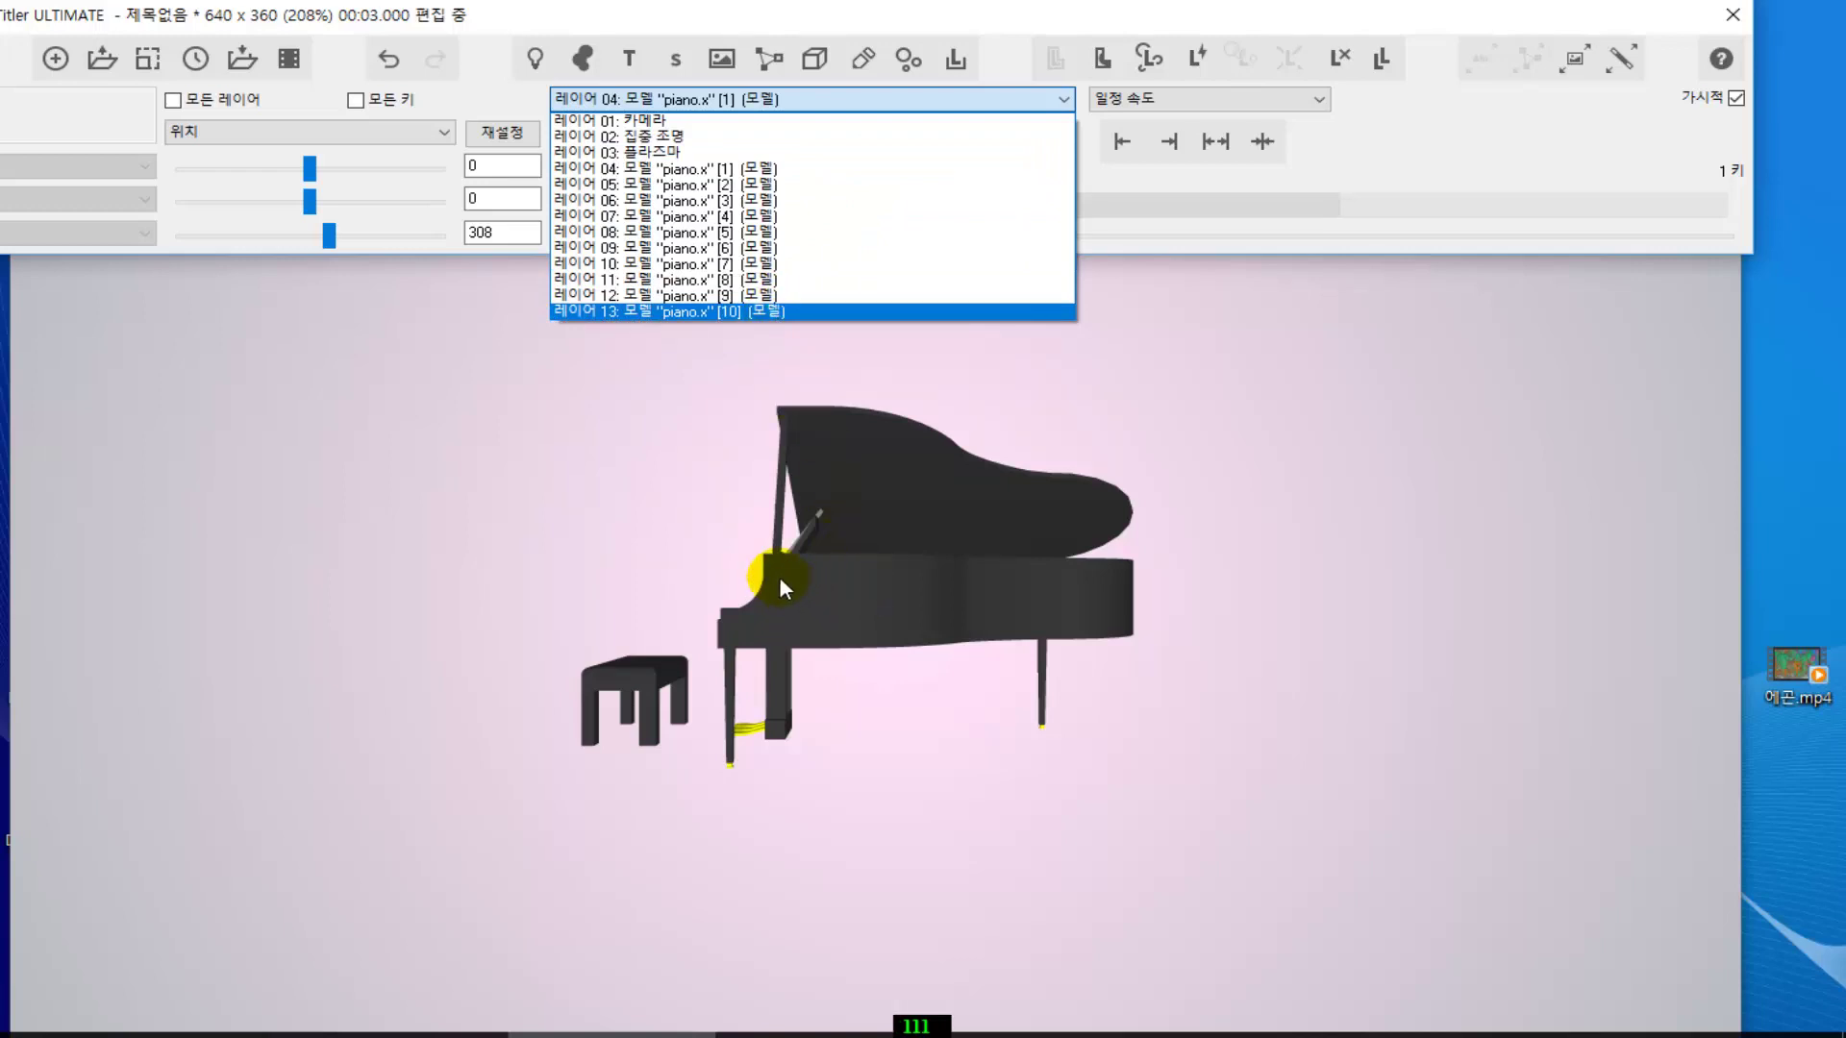
left_click(1023, 359)
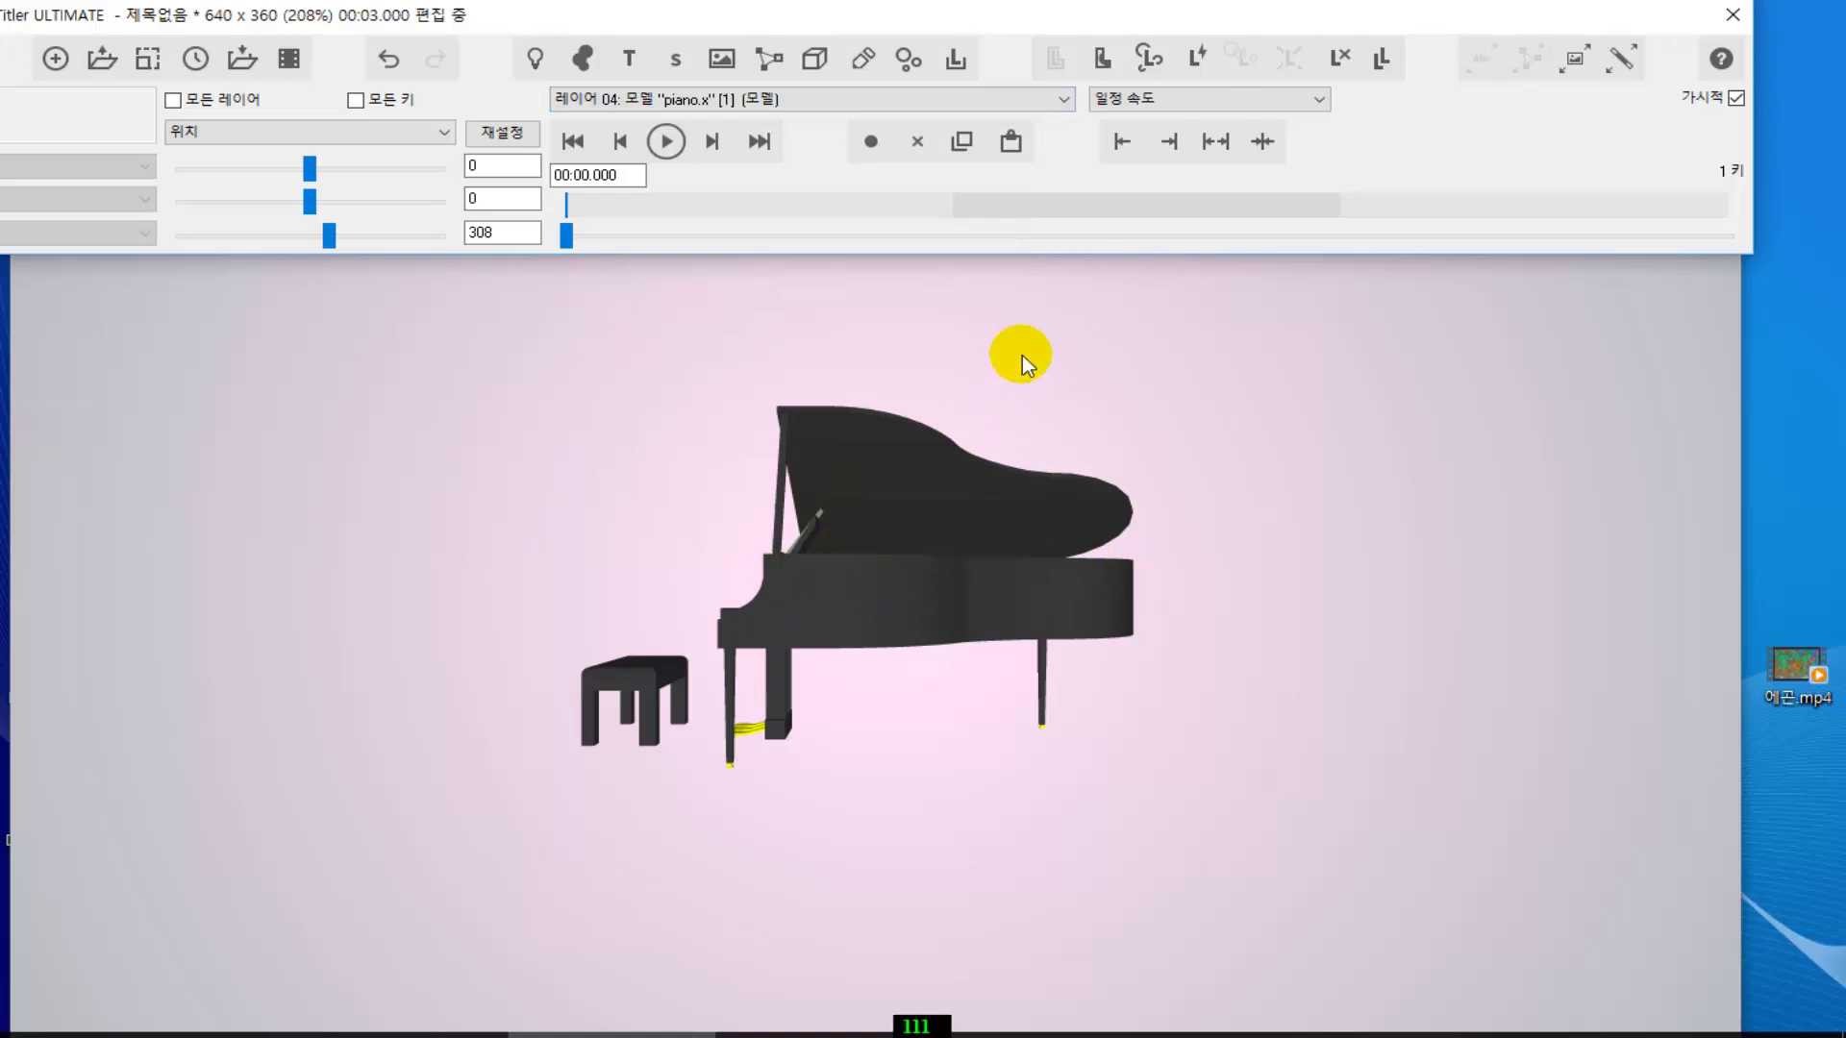
left_click(850, 585)
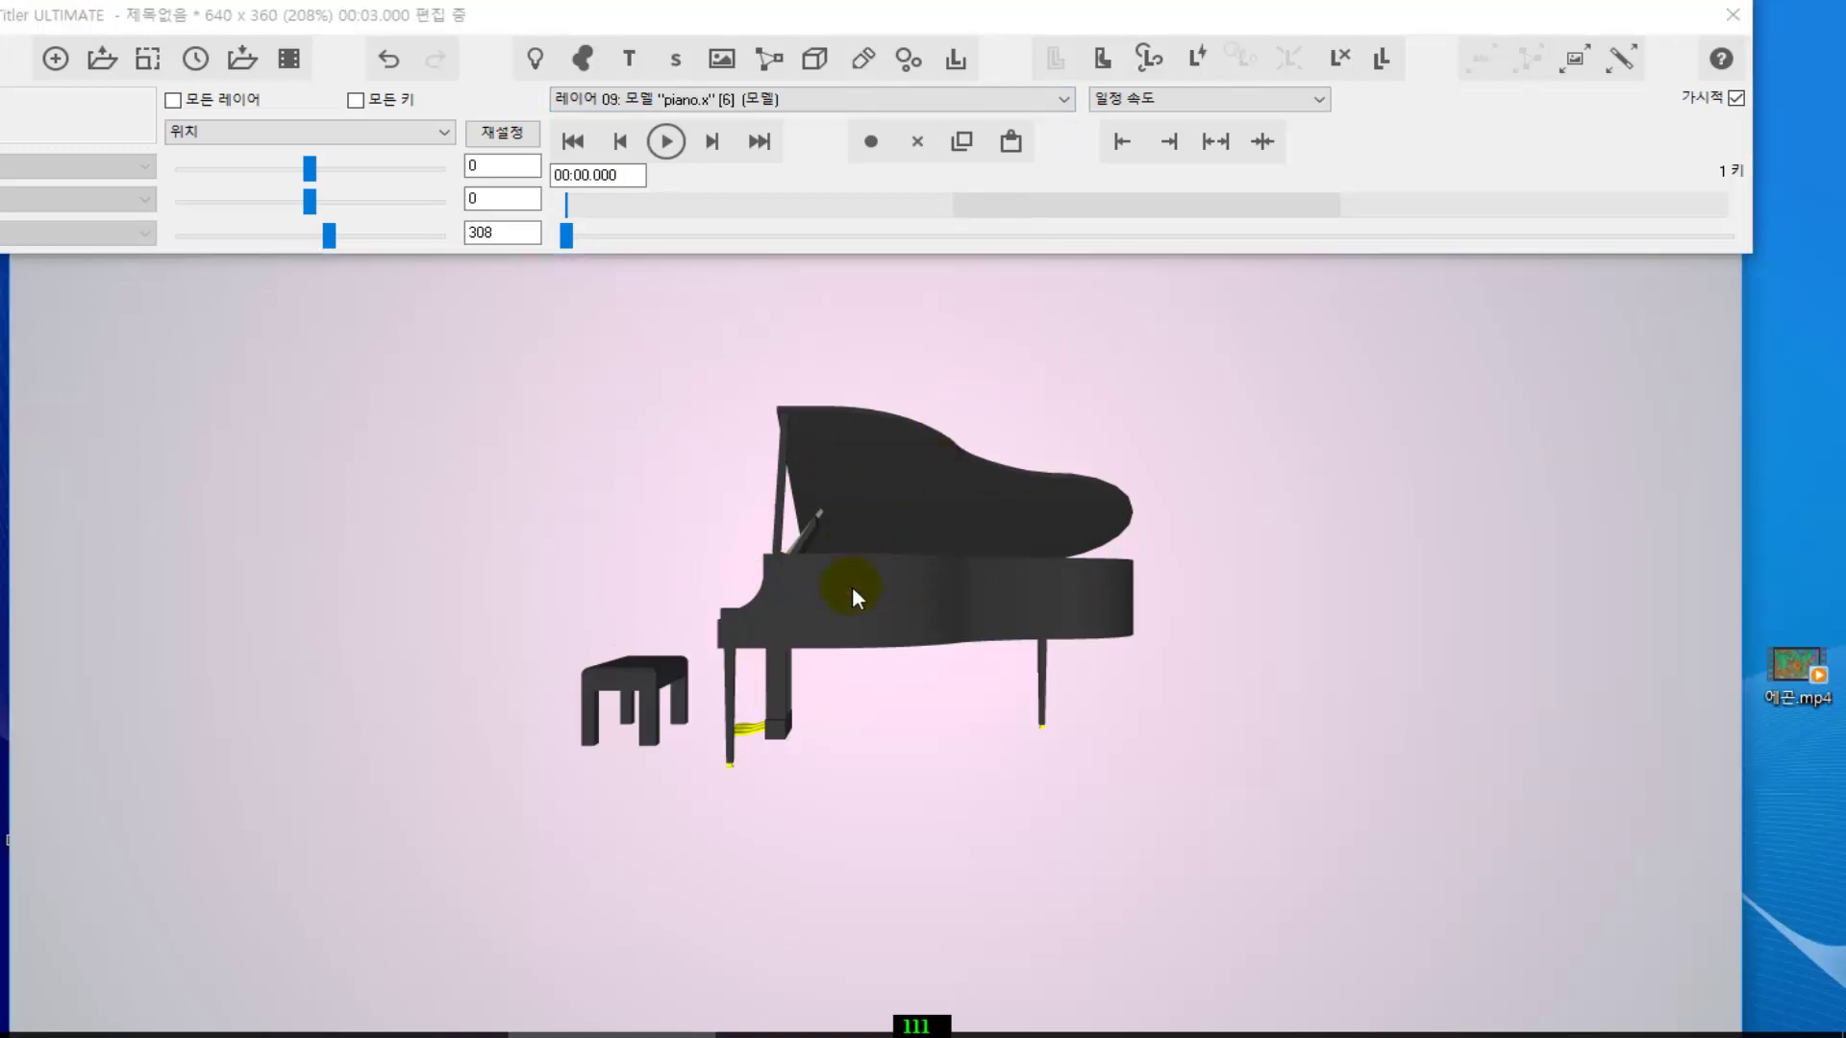
left_click(857, 581)
left_click_drag(904, 505, 907, 494)
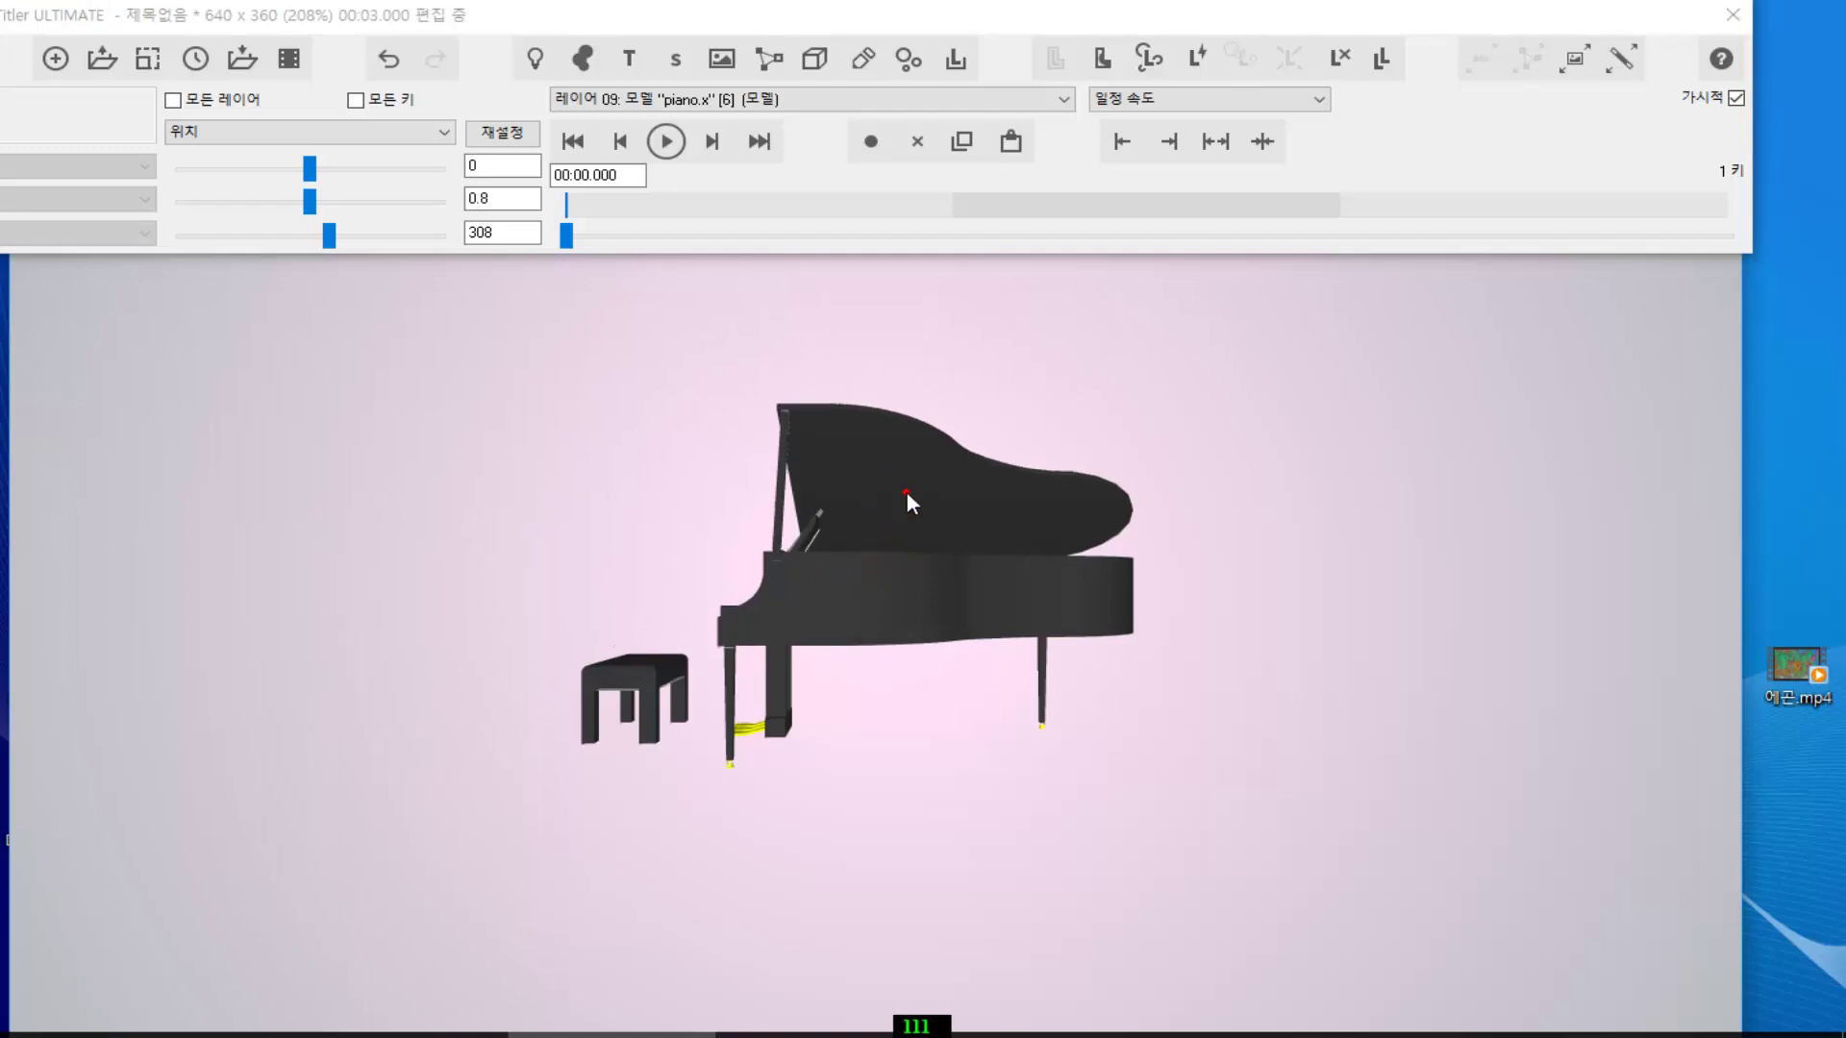
left_click(878, 585)
- Start choosing an image for texture 1 of the selected piano submodel and open the C:\Program Files (x86) folder
left_click(1620, 64)
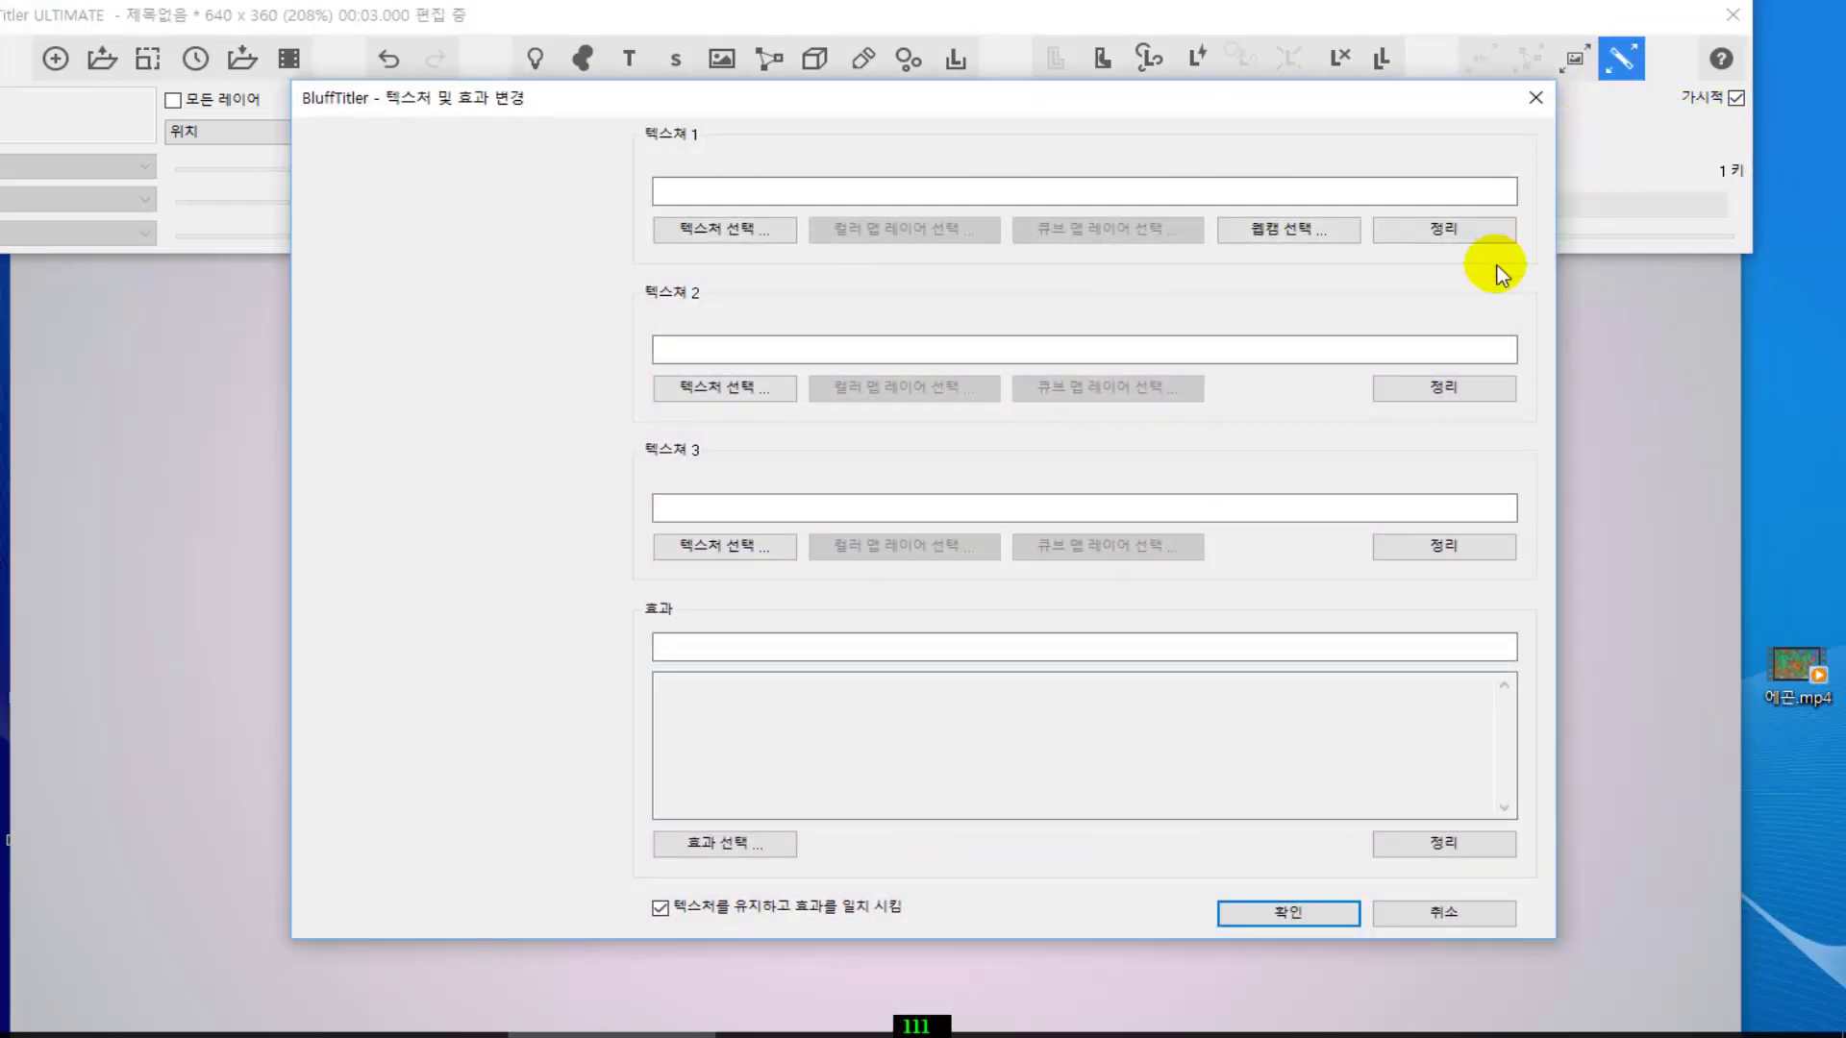
left_click(740, 231)
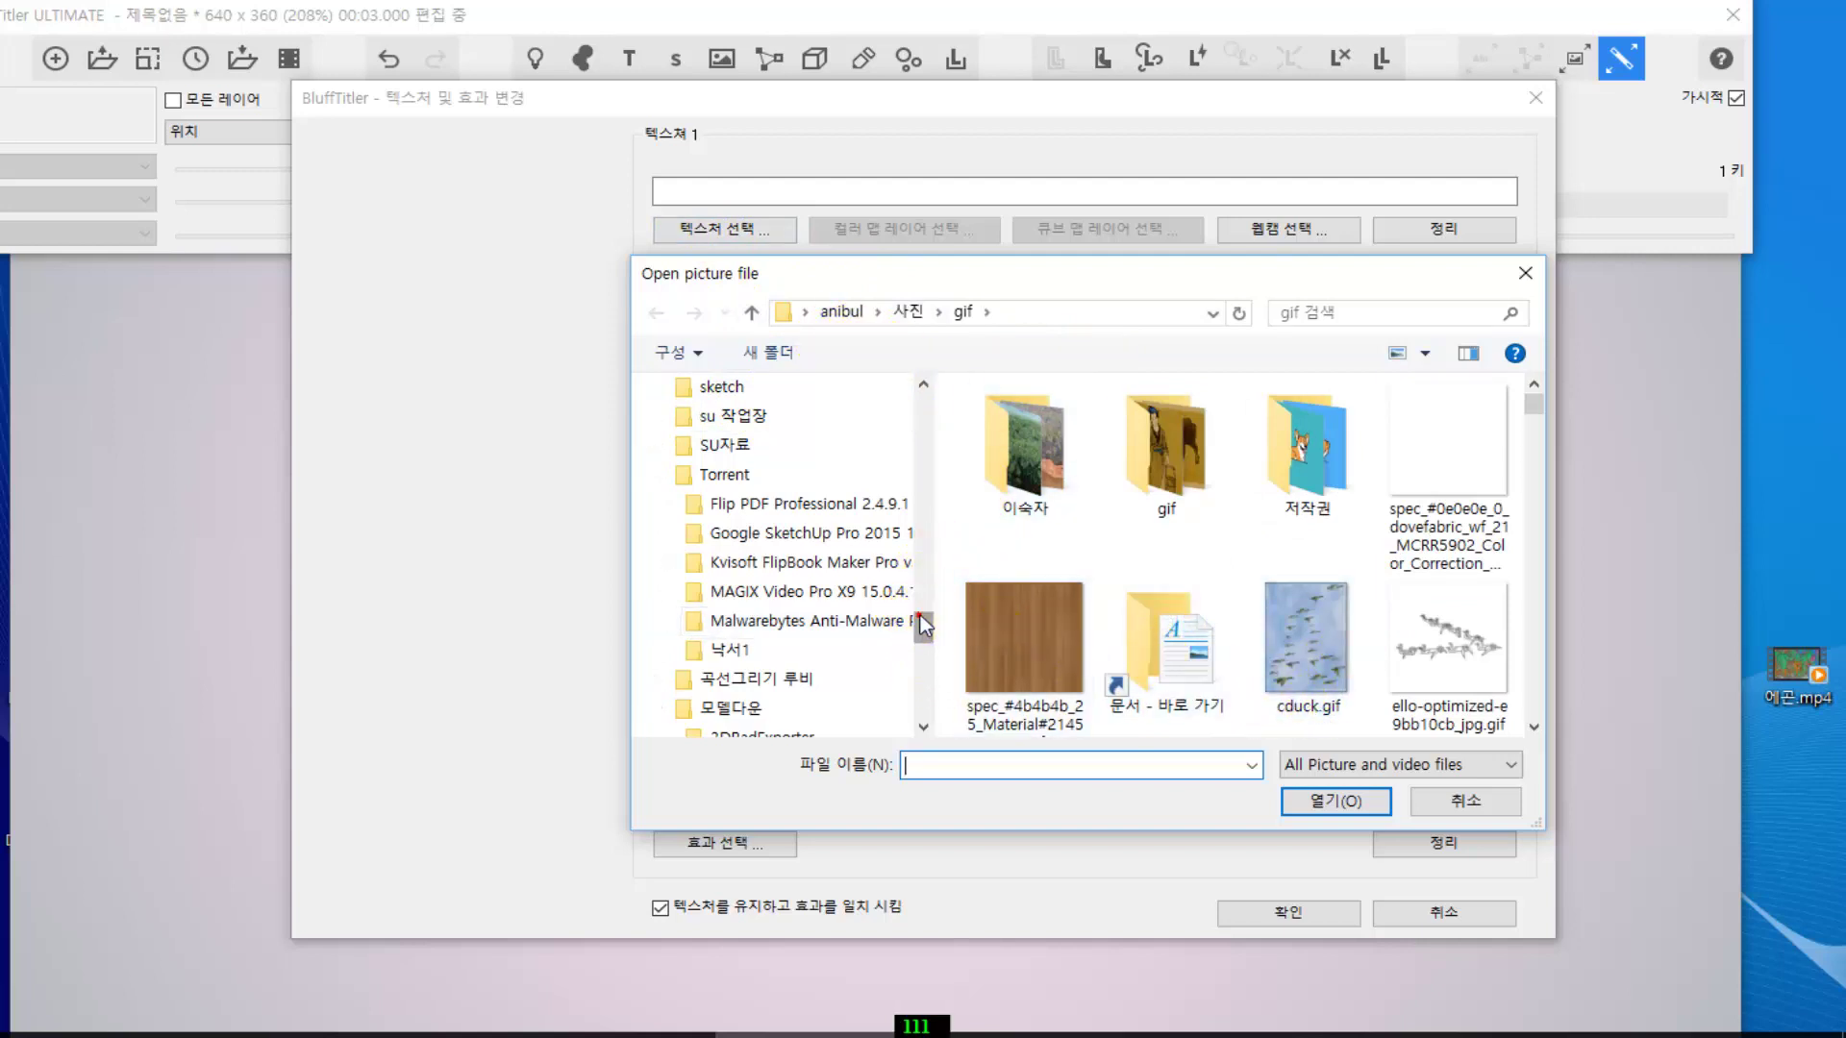
mouse_move(920, 618)
left_mouse_down()
mouse_move(936, 653)
mouse_move(944, 466)
left_mouse_up()
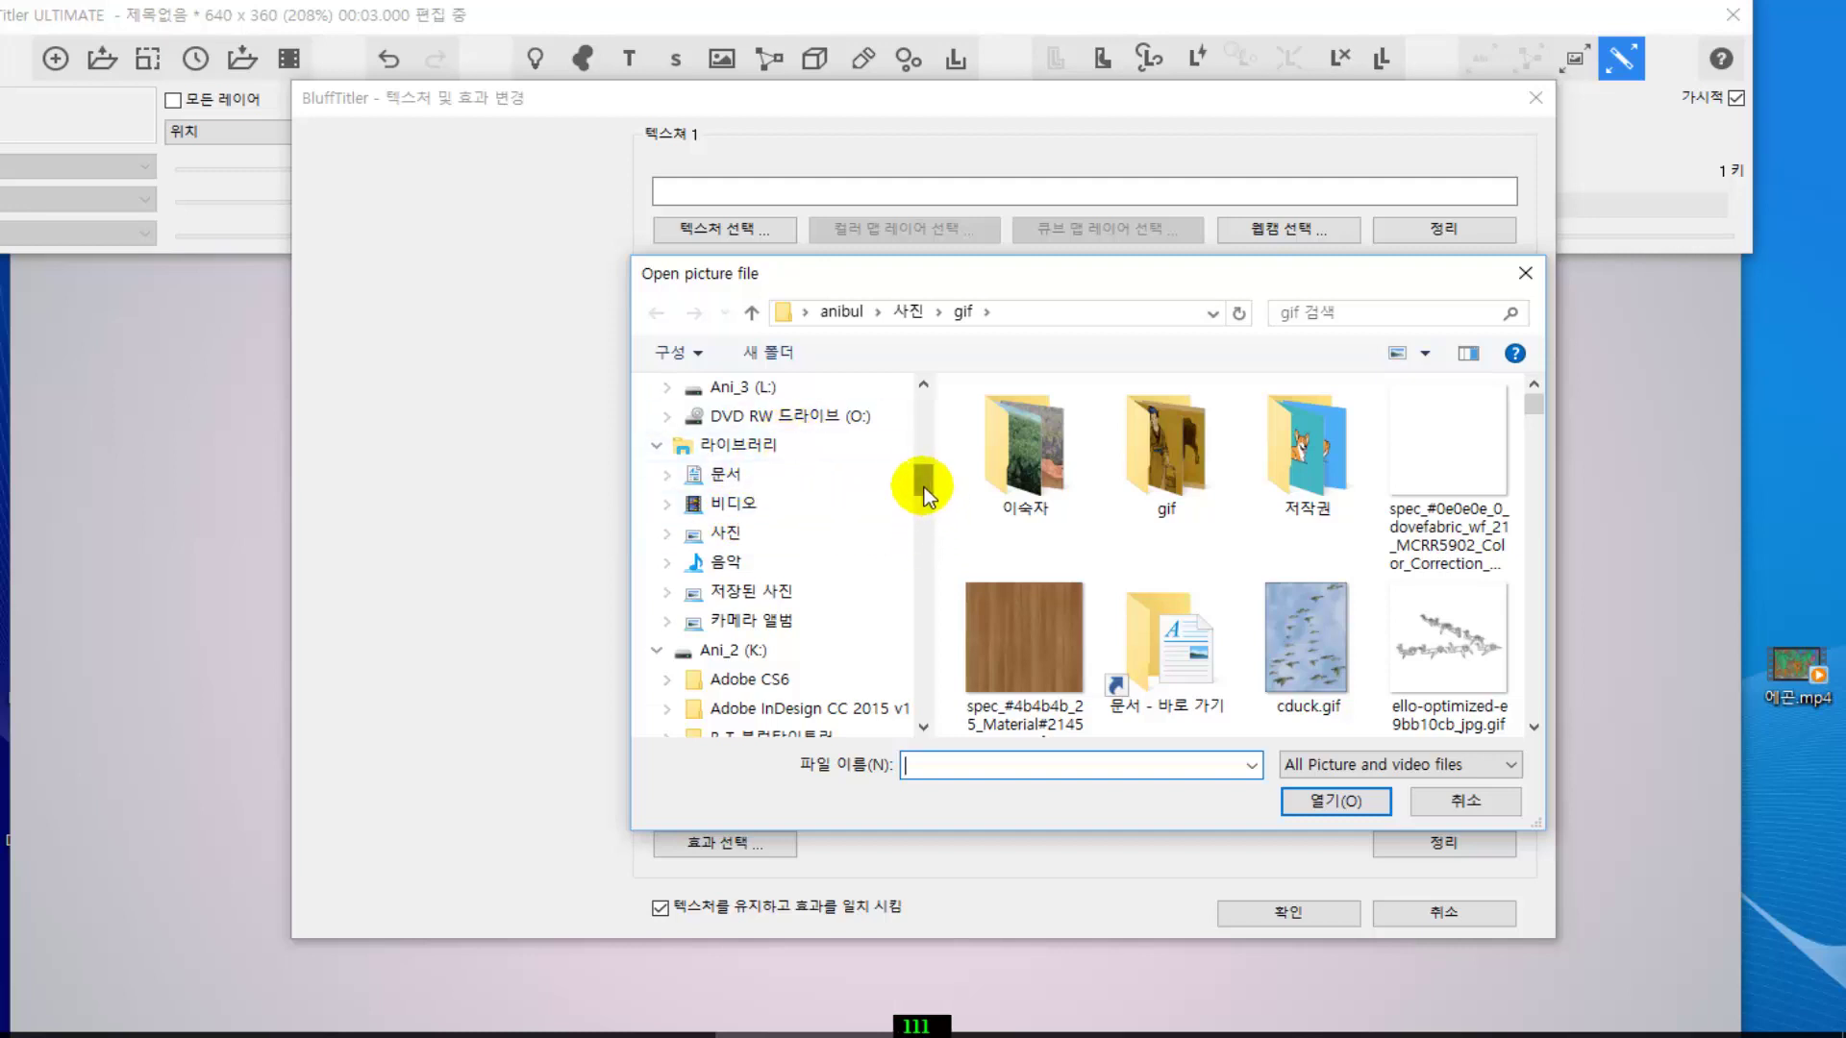
left_click_drag(925, 492, 926, 432)
left_click(798, 477)
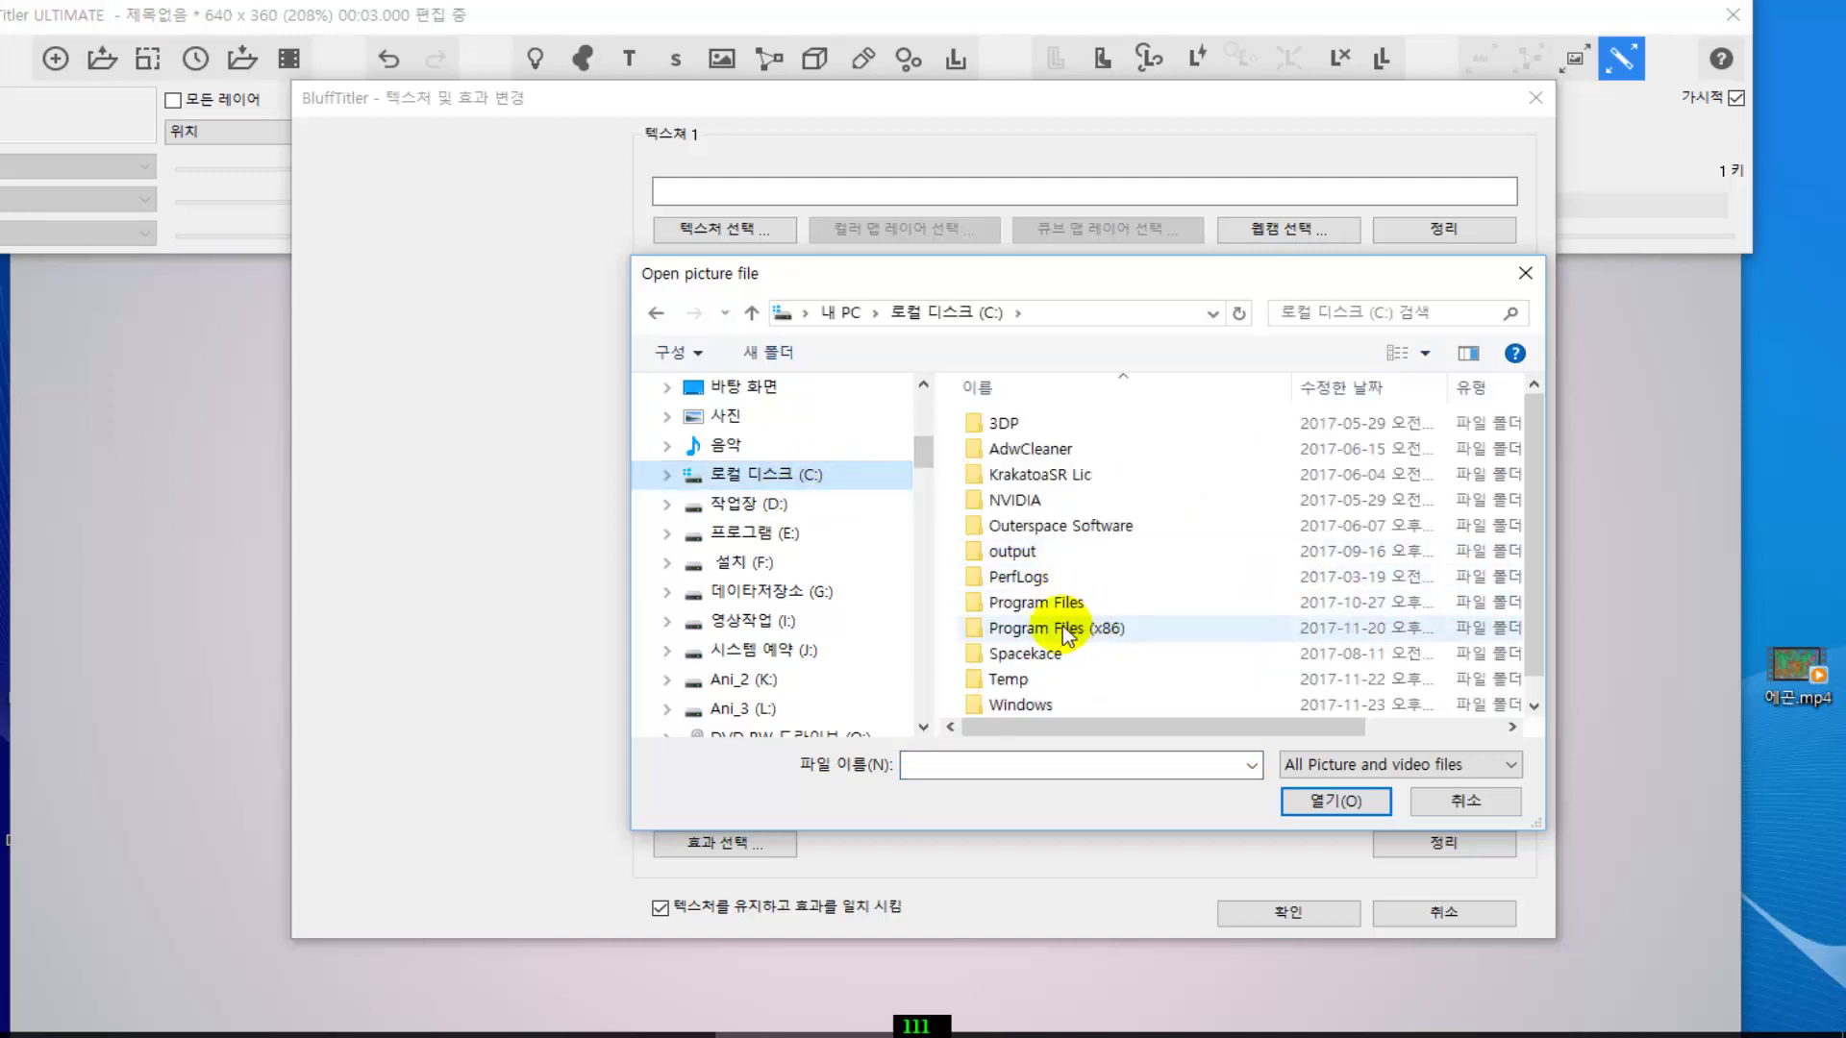
double_click(1062, 629)
- Browse on to Outerspace Software\BluffTitler\Media\Textures to find an image for texture 1
scroll(1077, 605, "down", 3)
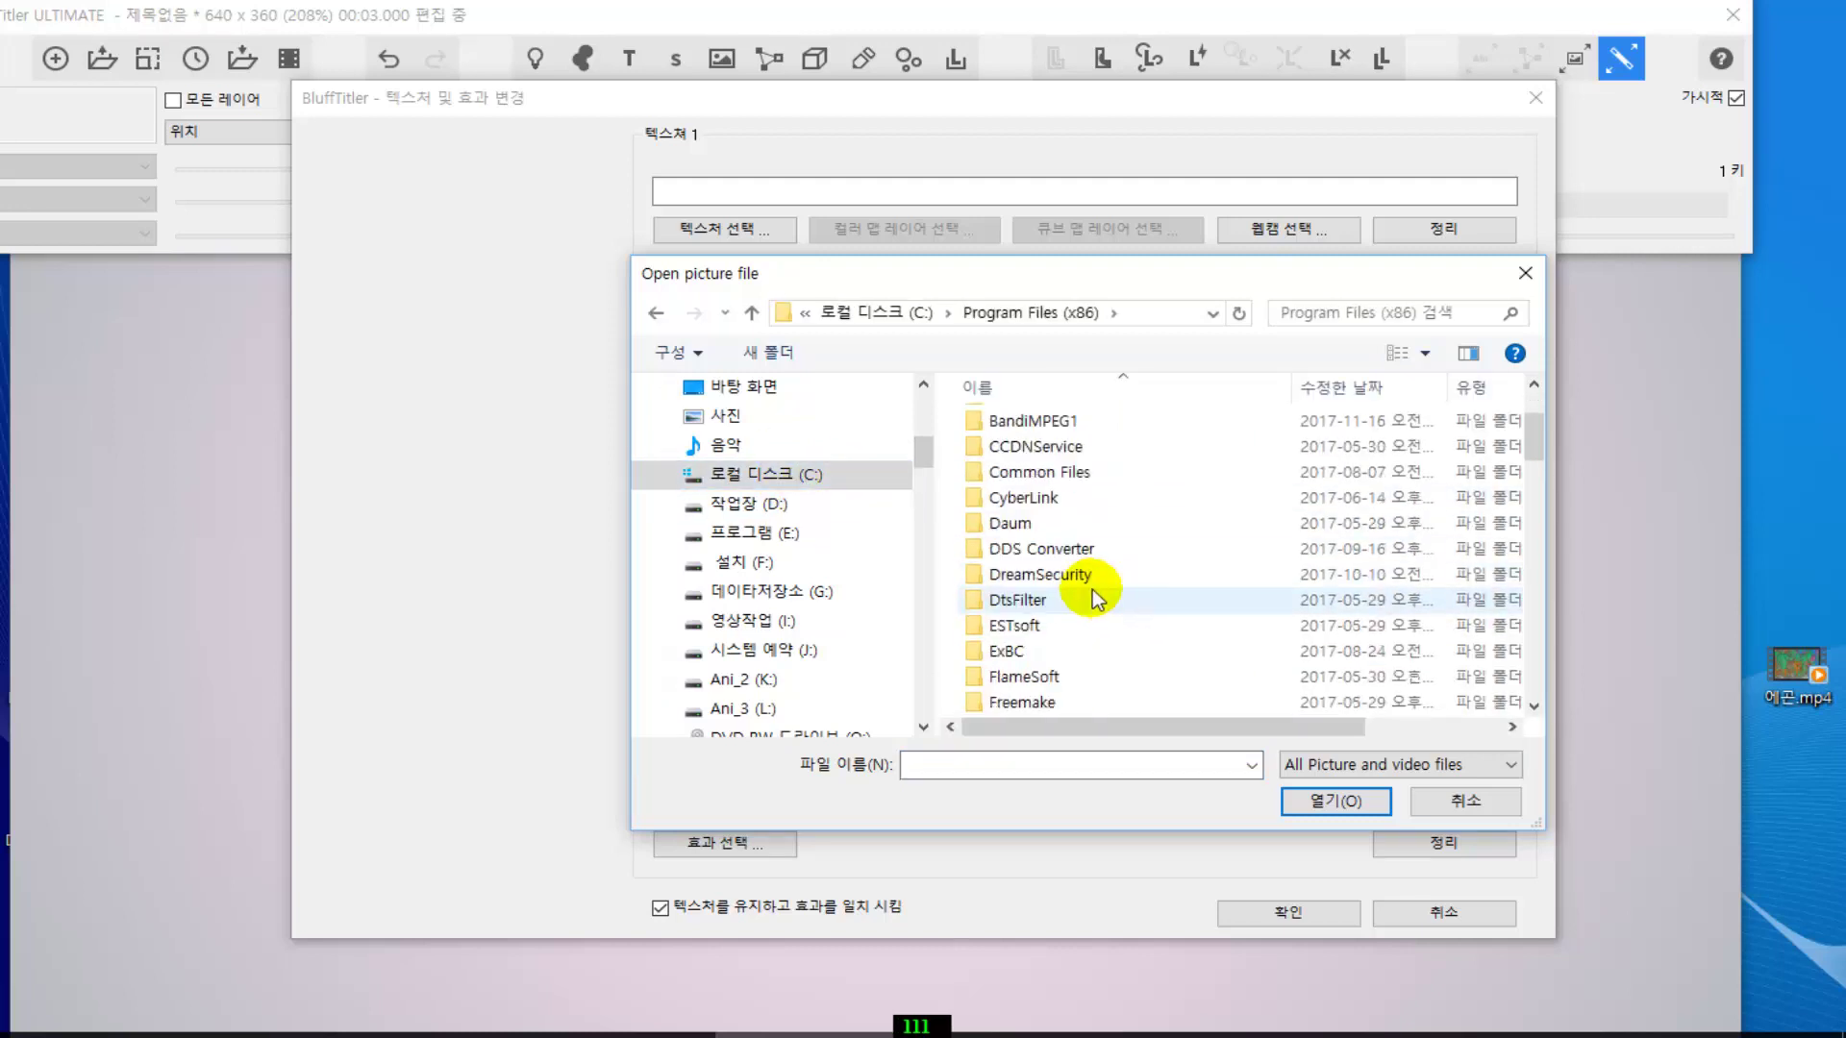
scroll(1057, 558, "down", 2)
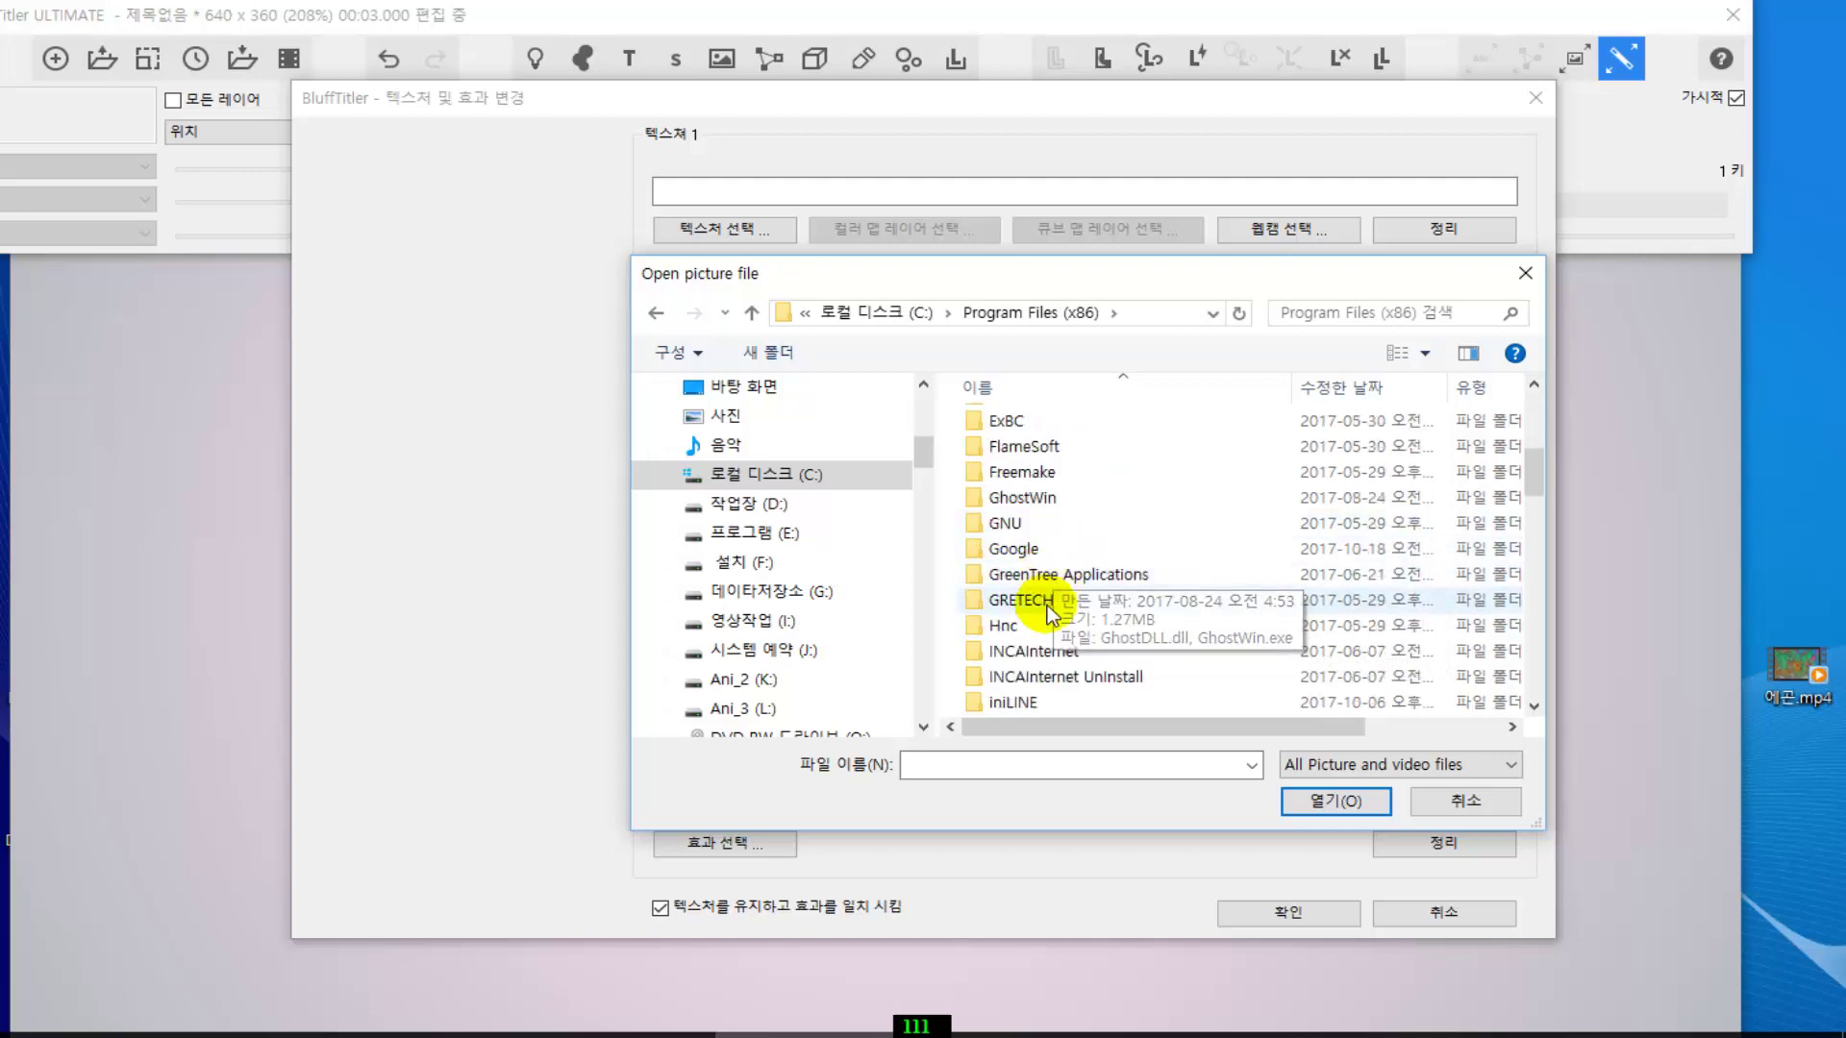
scroll(1040, 625, "down", 7)
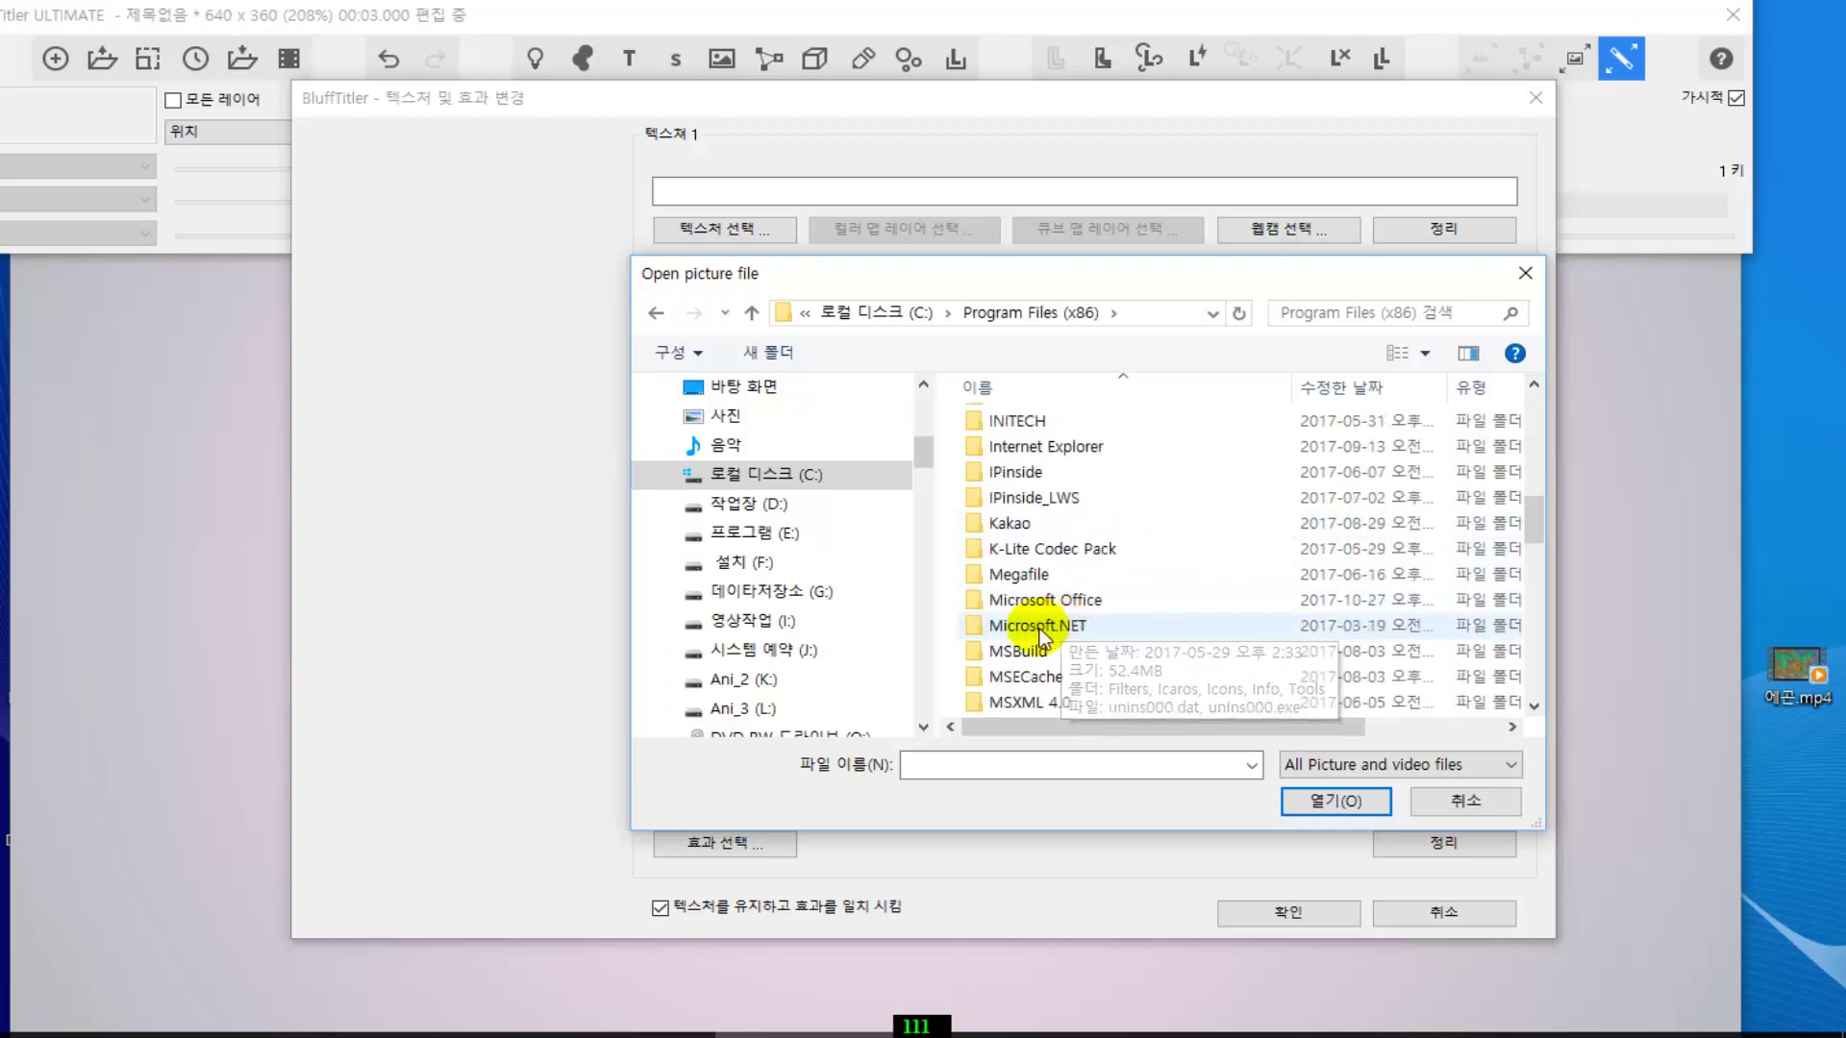
scroll(1038, 634, "down", 2)
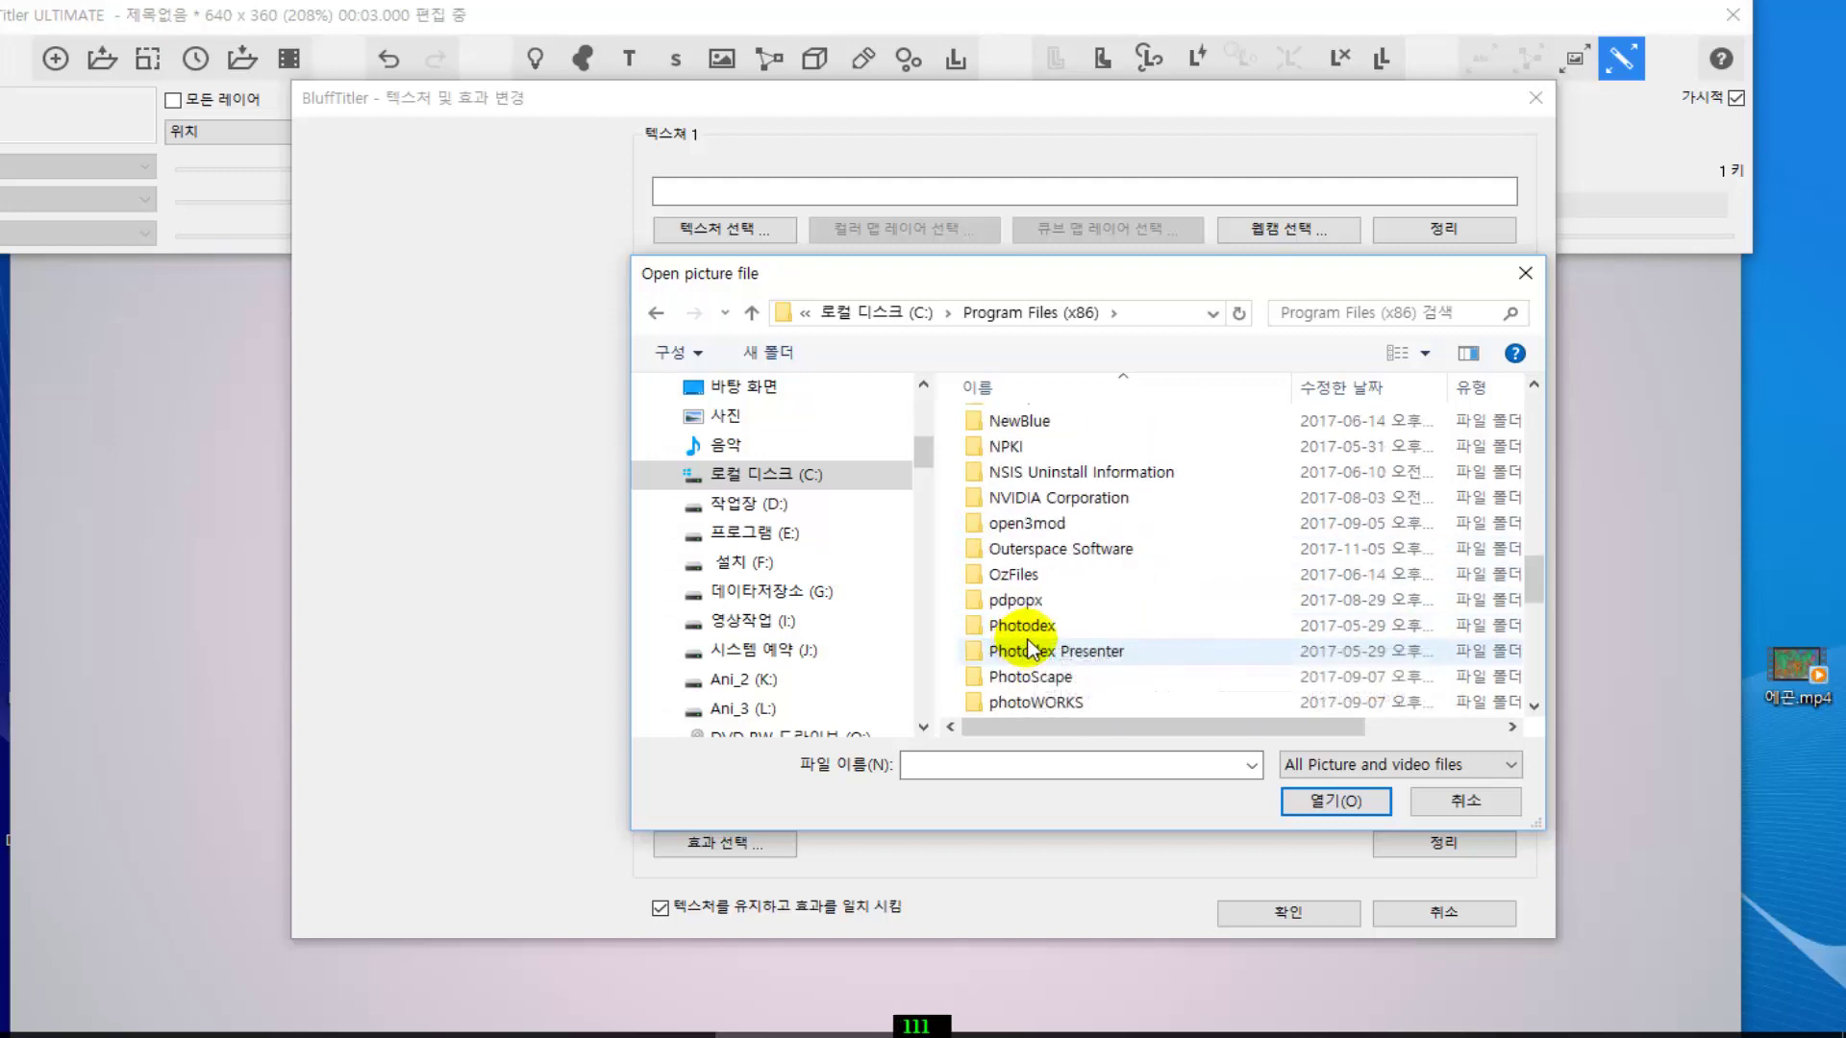
double_click(1036, 549)
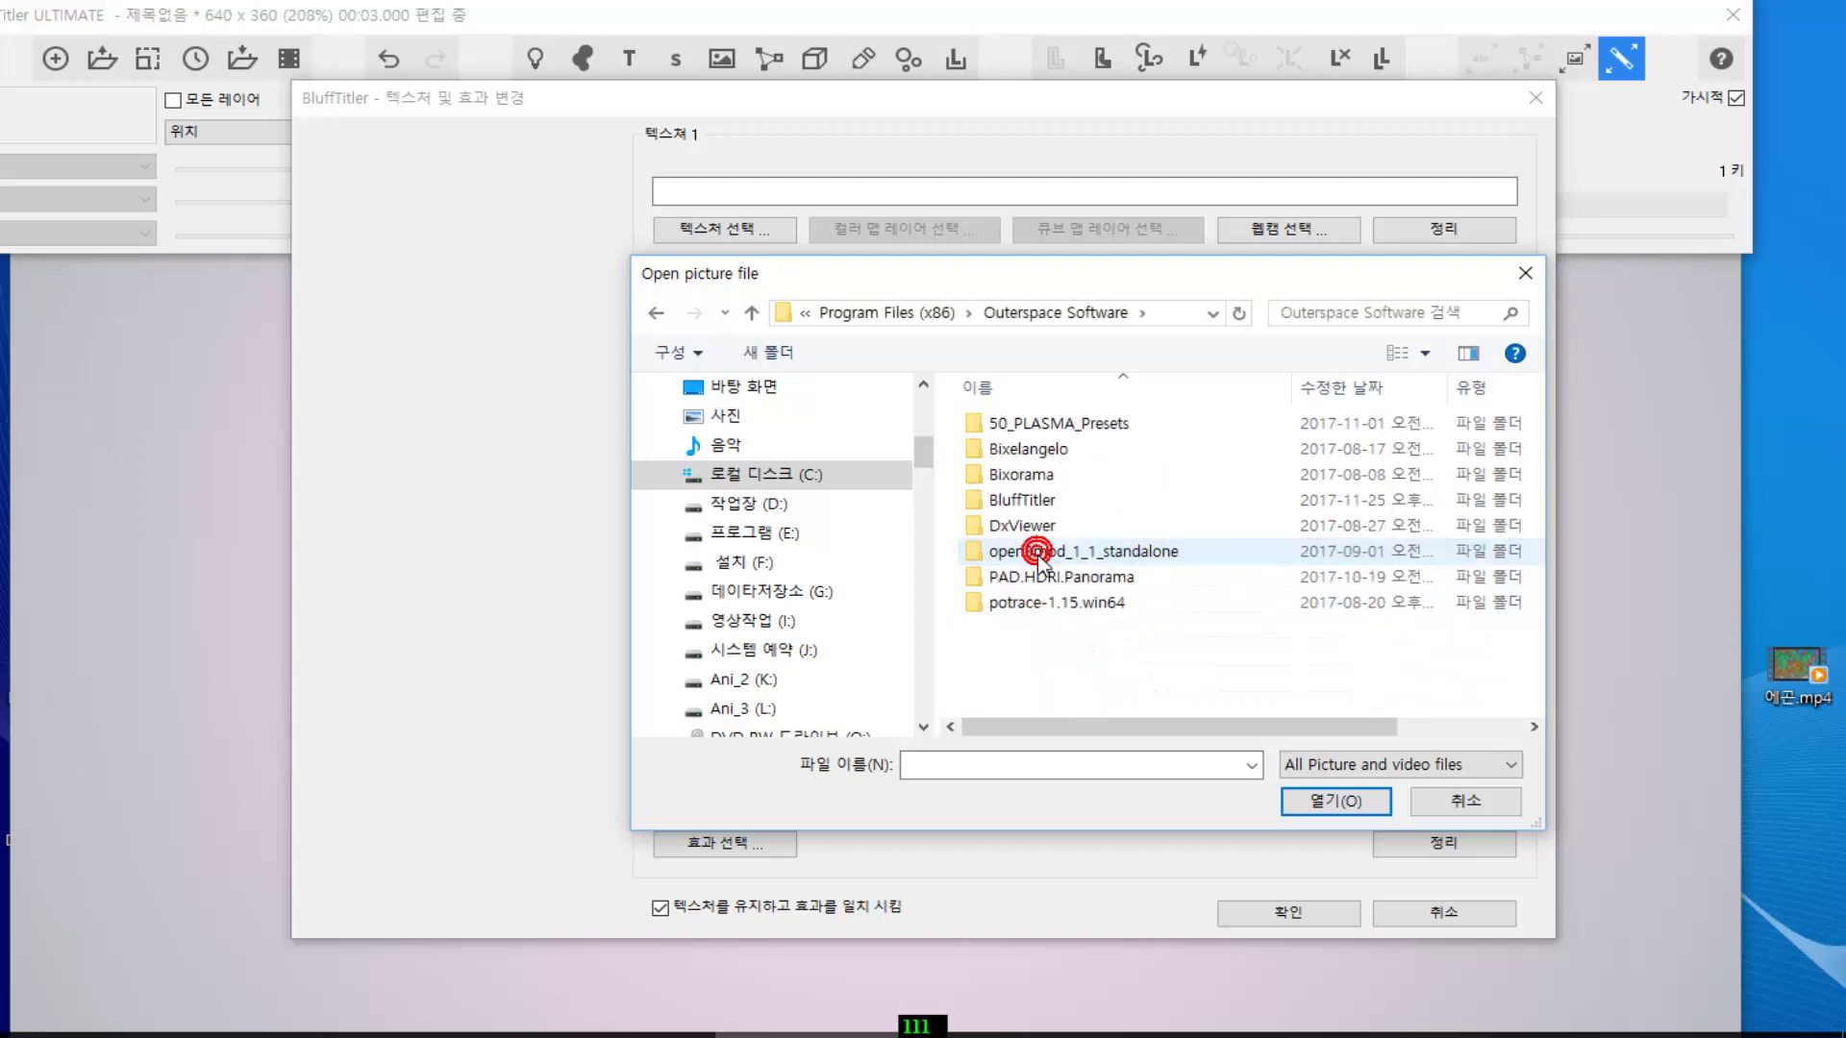
double_click(1025, 500)
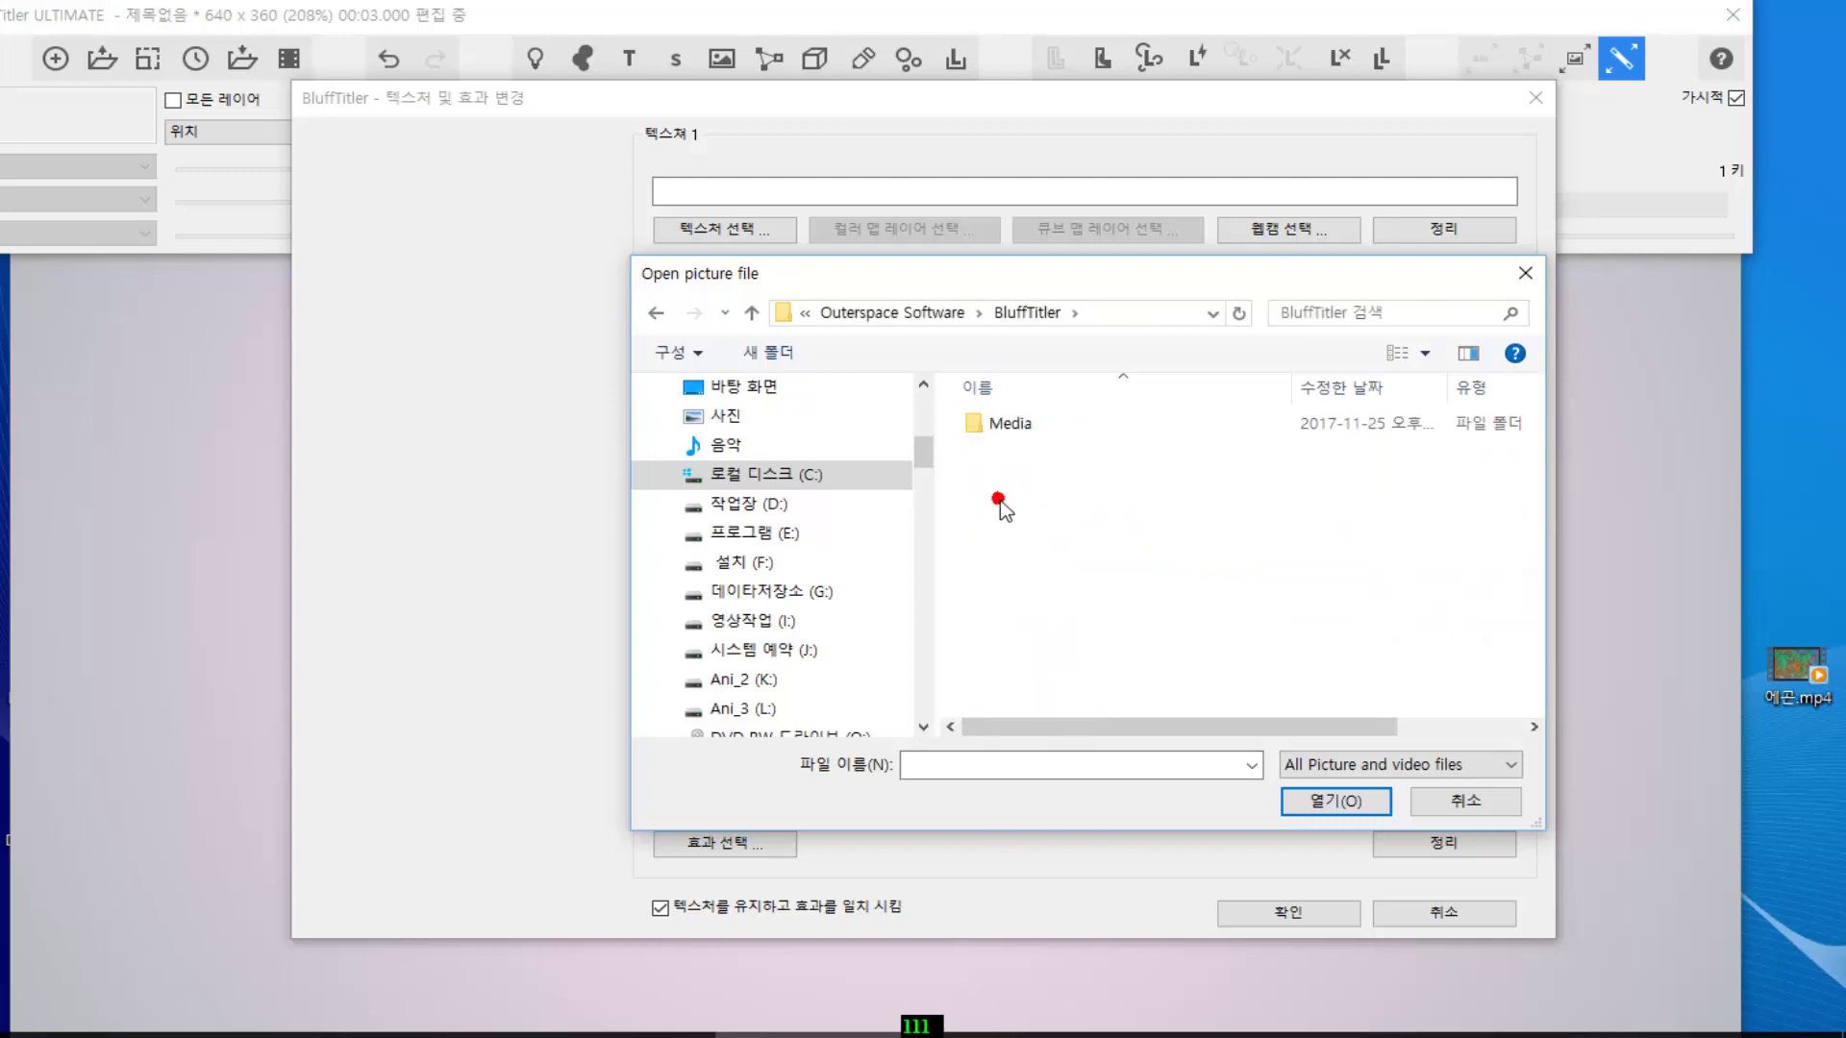
double_click(996, 429)
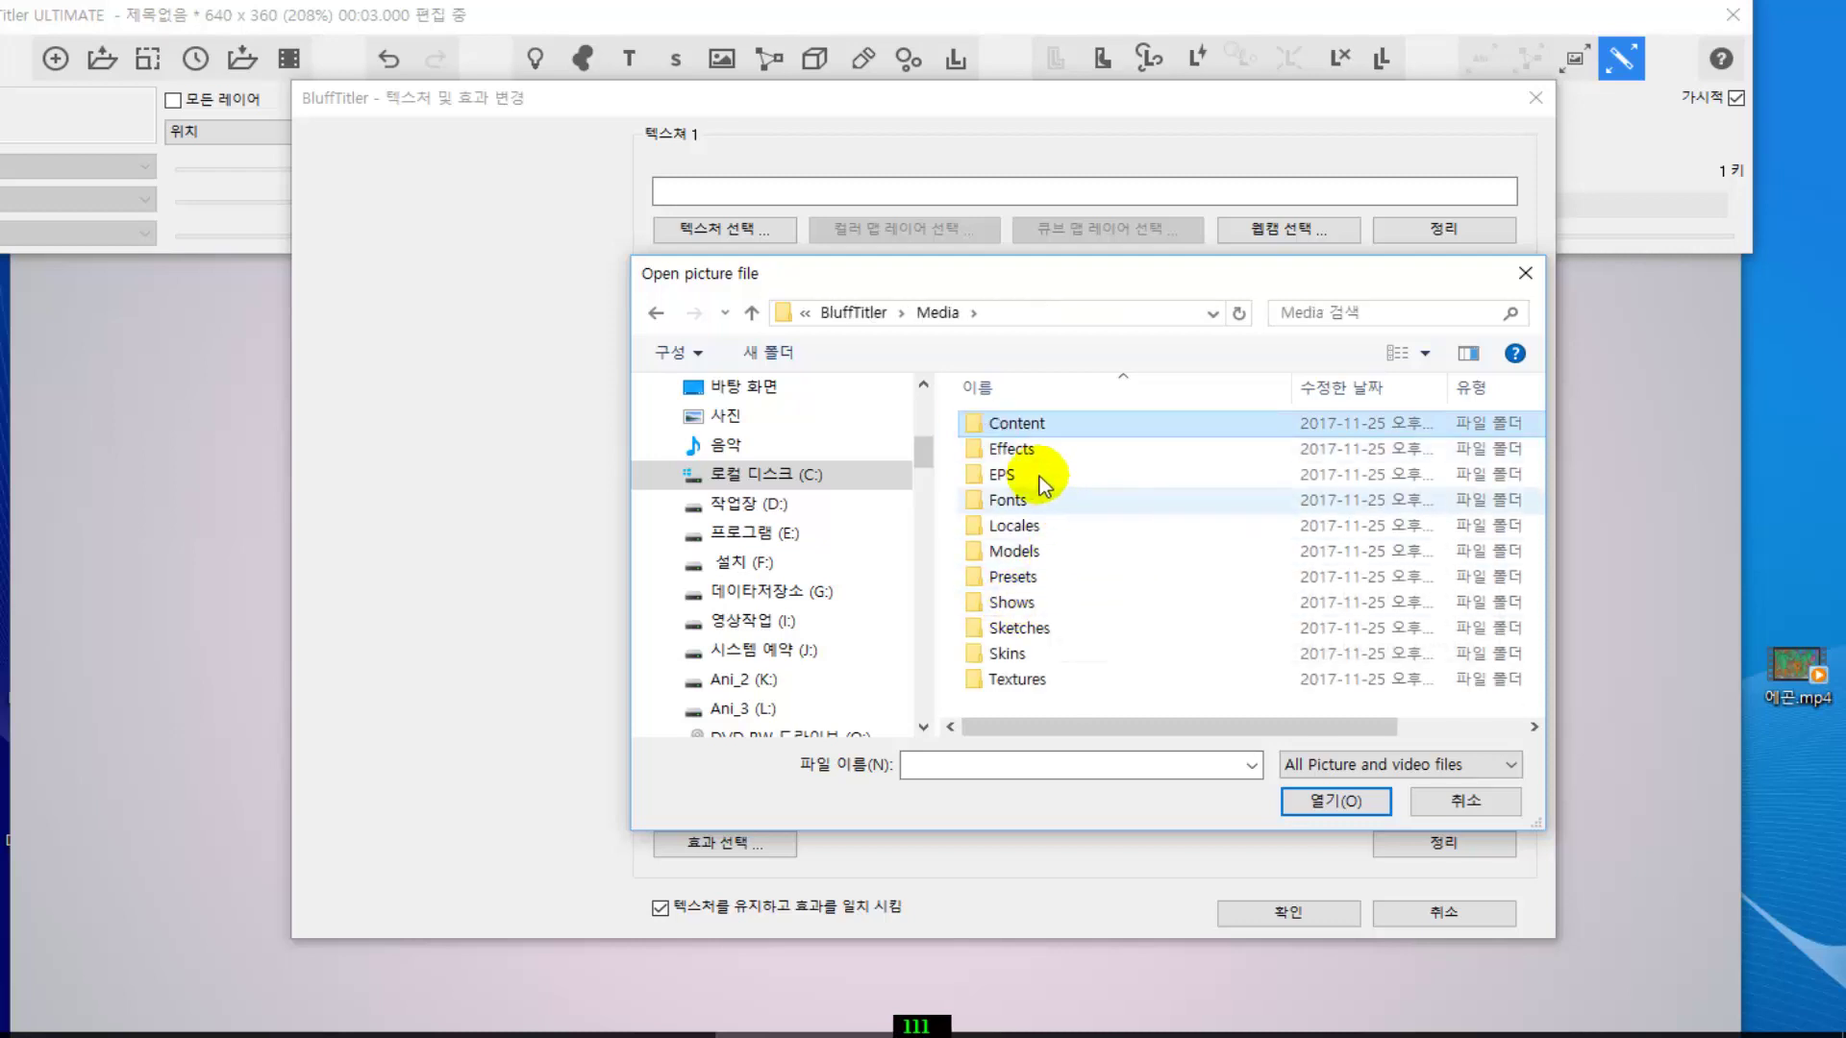
double_click(1011, 681)
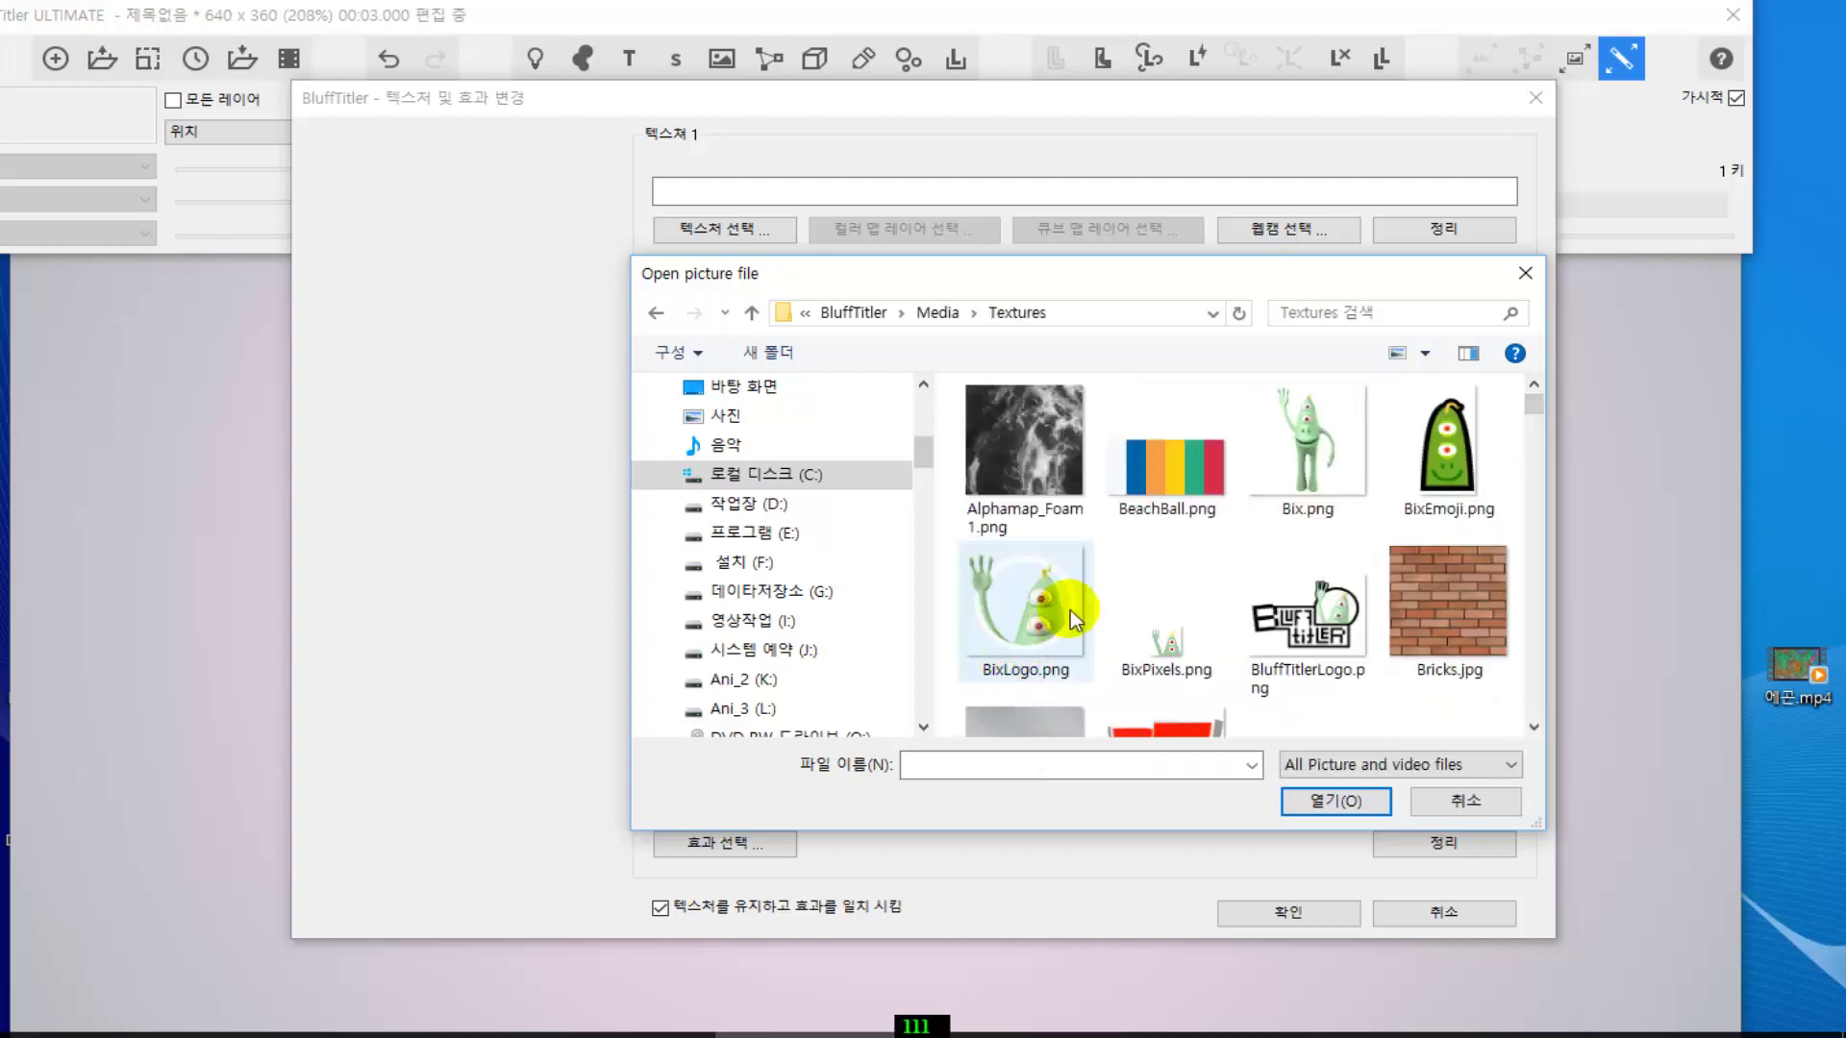
- Apply CubeMap.dds as texture 1 of the piano submodel with the automatically matched cubemap effect
scroll(1192, 538, "down", 9)
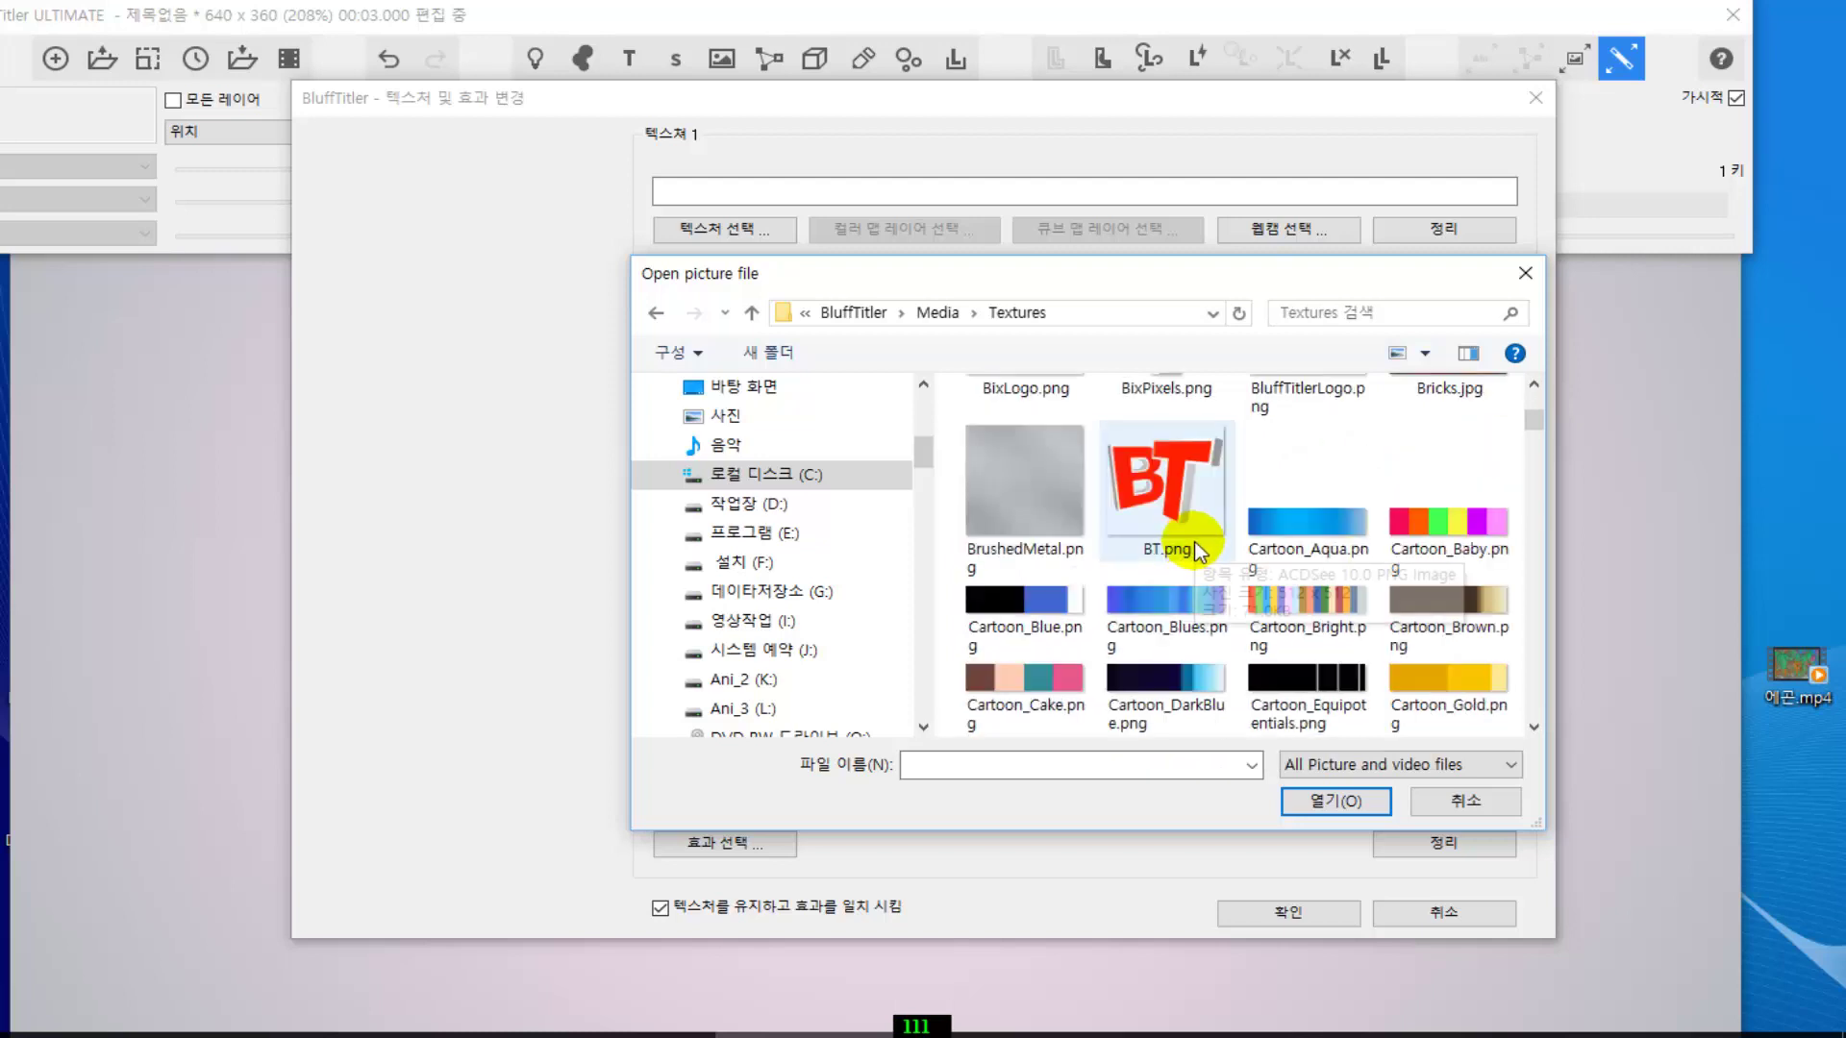
scroll(1196, 550, "down", 2)
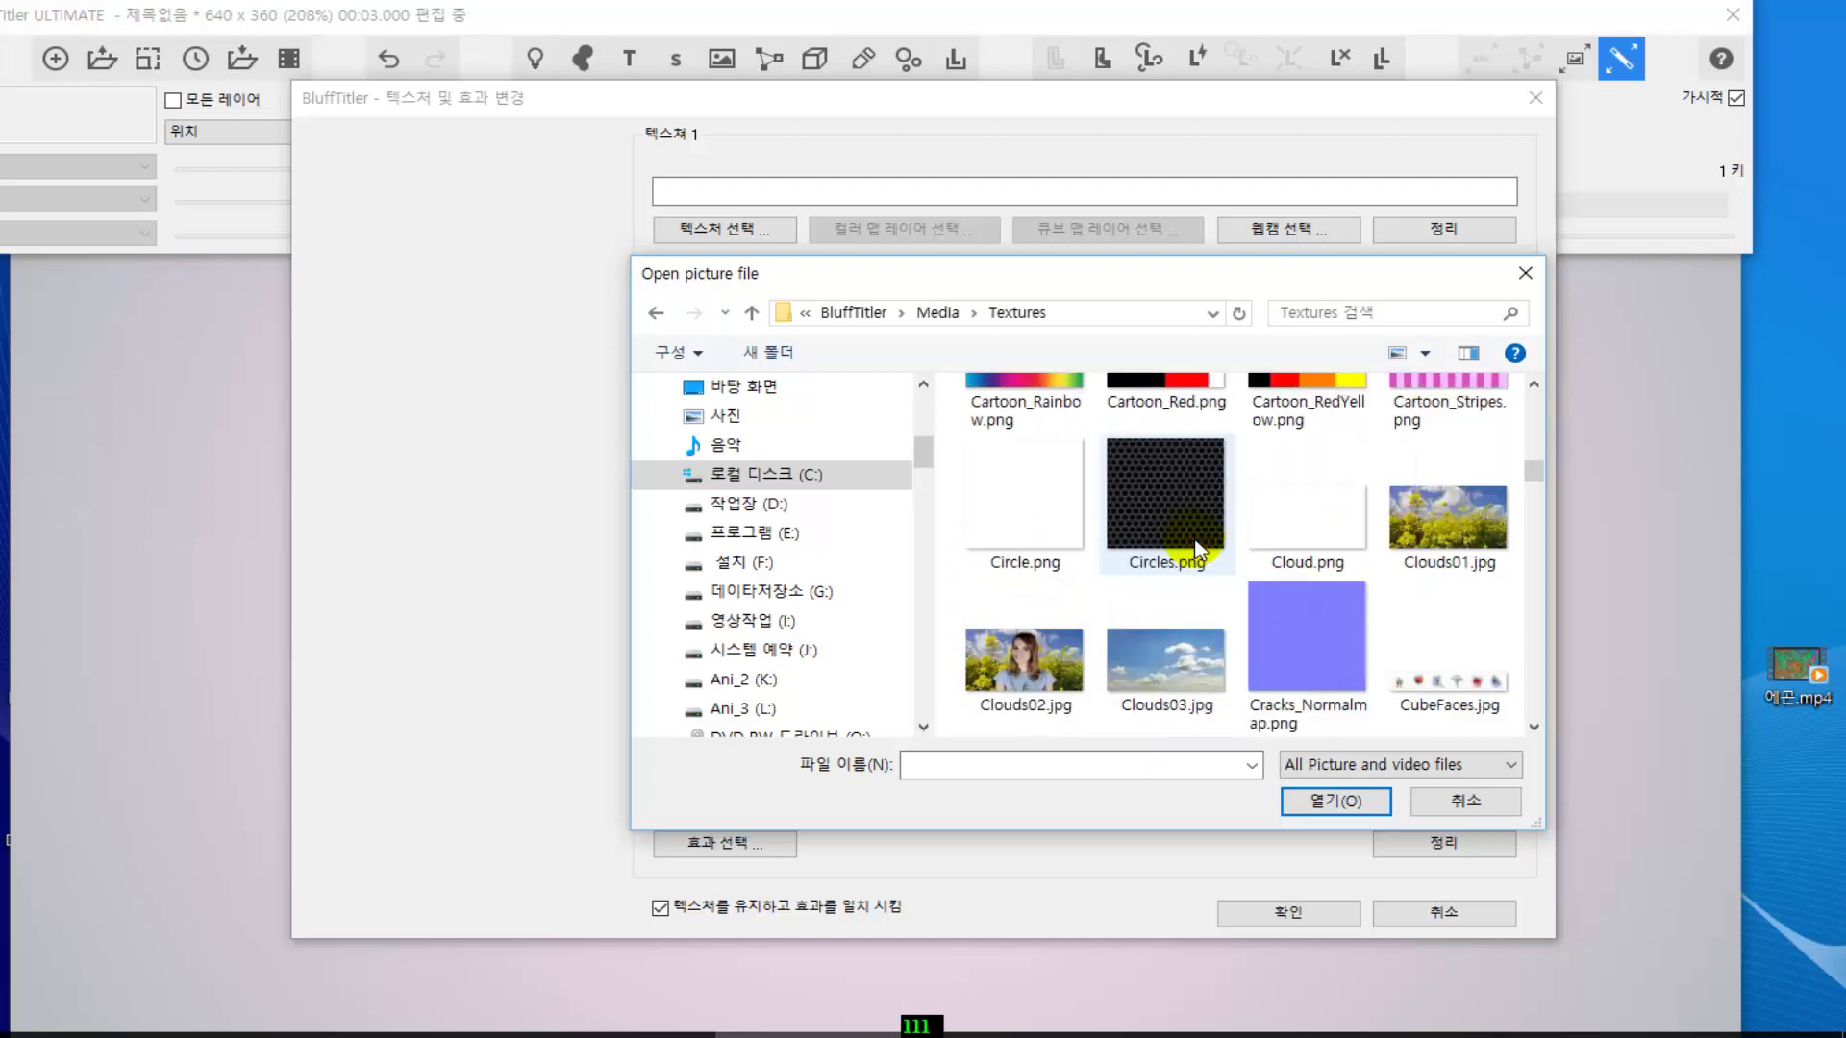
scroll(1196, 549, "down", 2)
scroll(1197, 550, "down", 2)
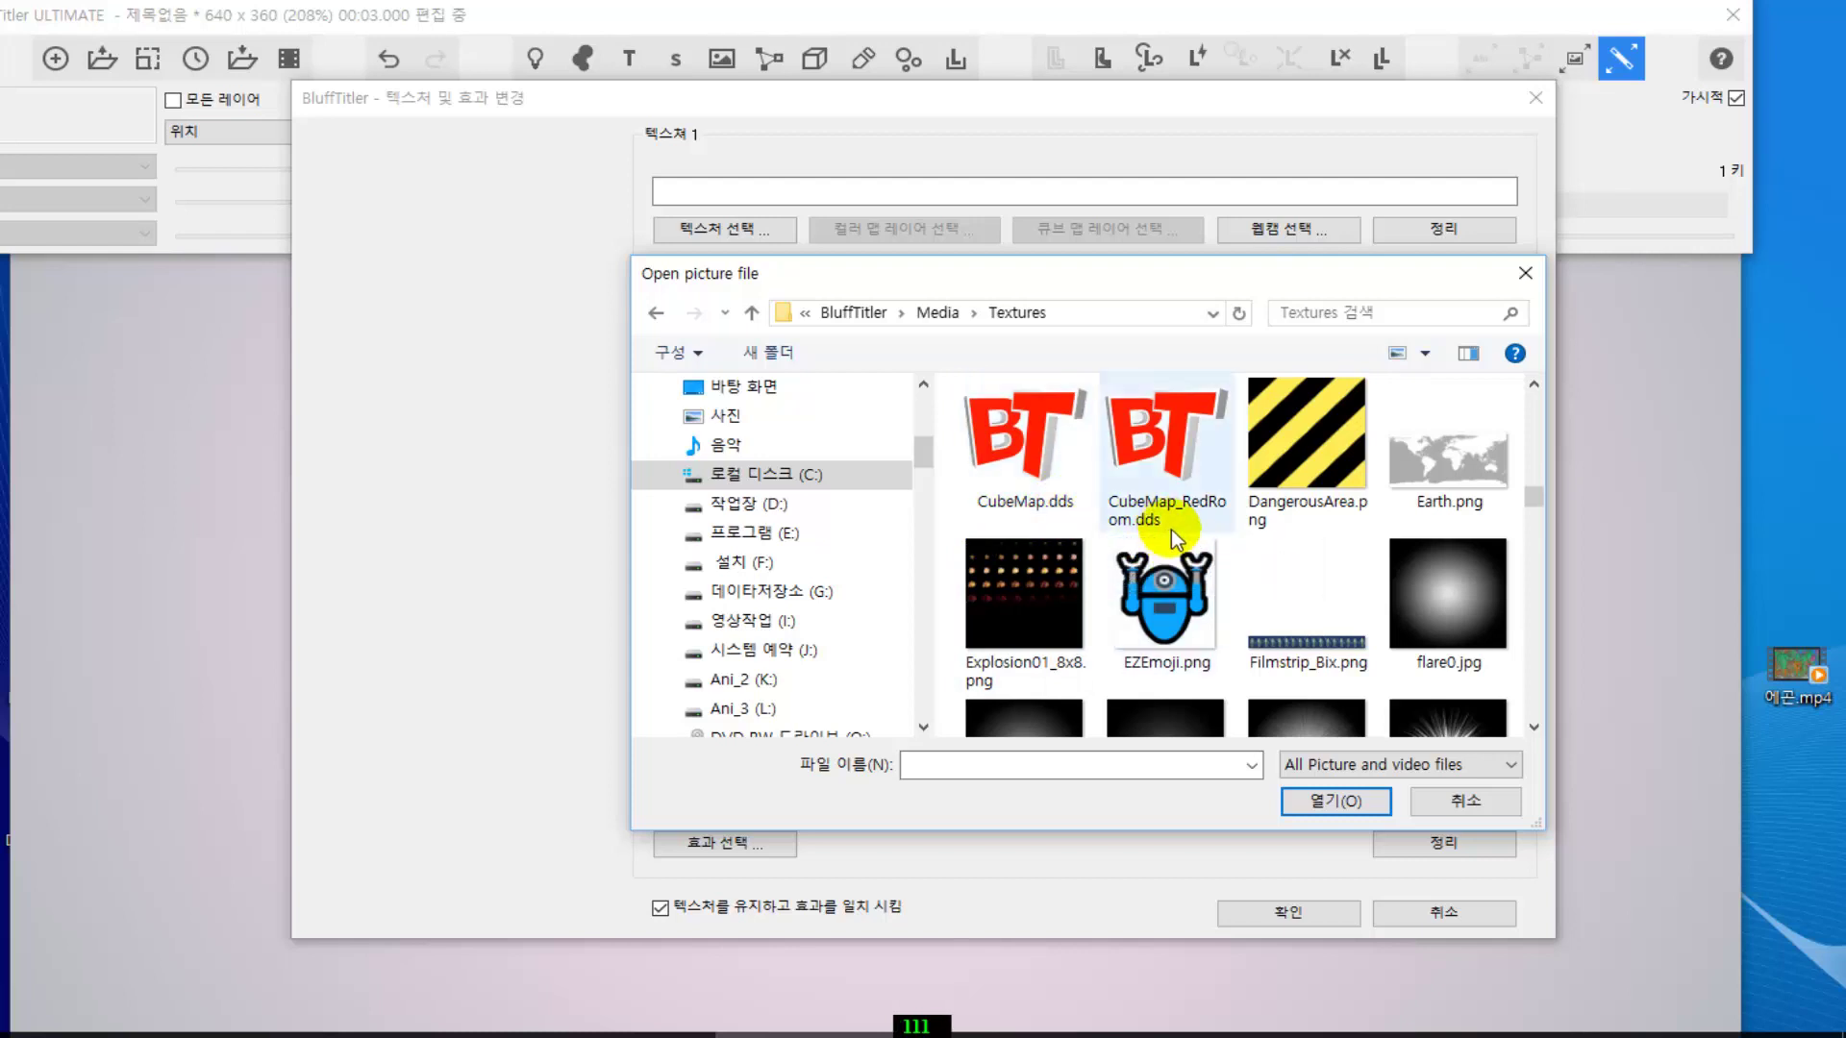
left_click_drag(1536, 493, 1536, 487)
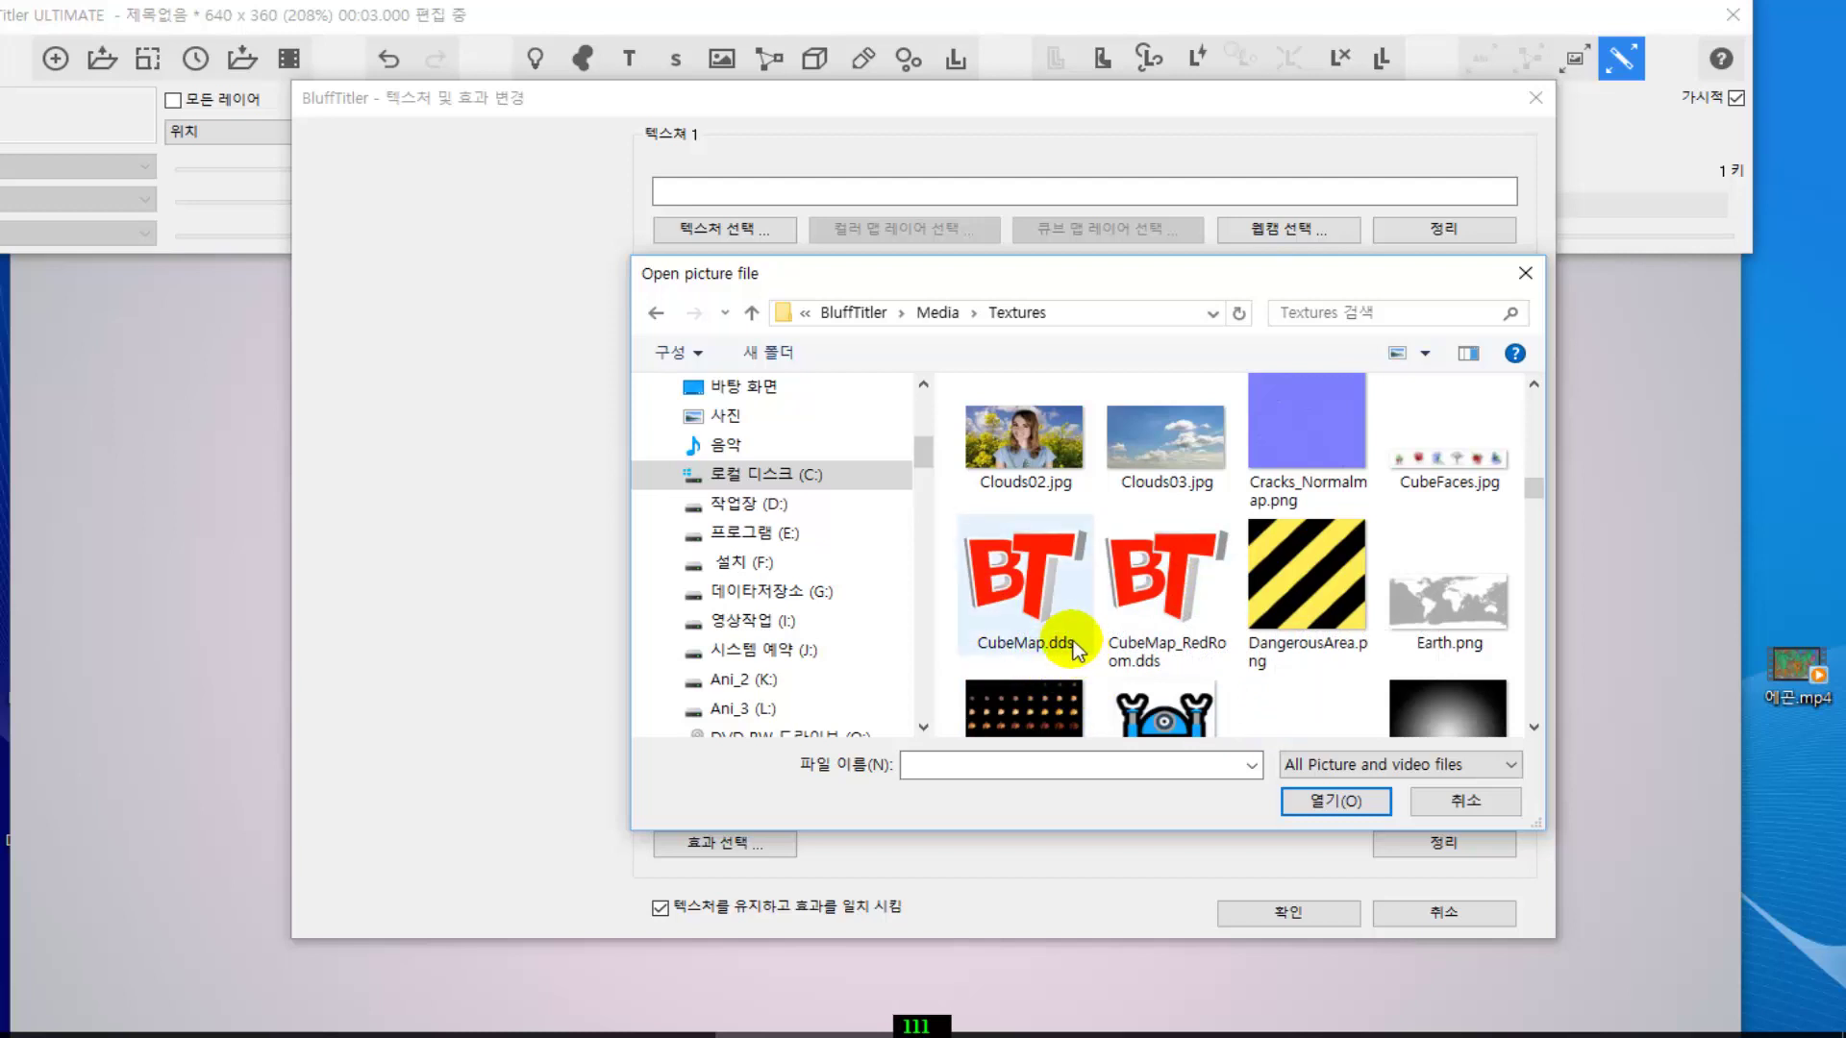
double_click(1047, 584)
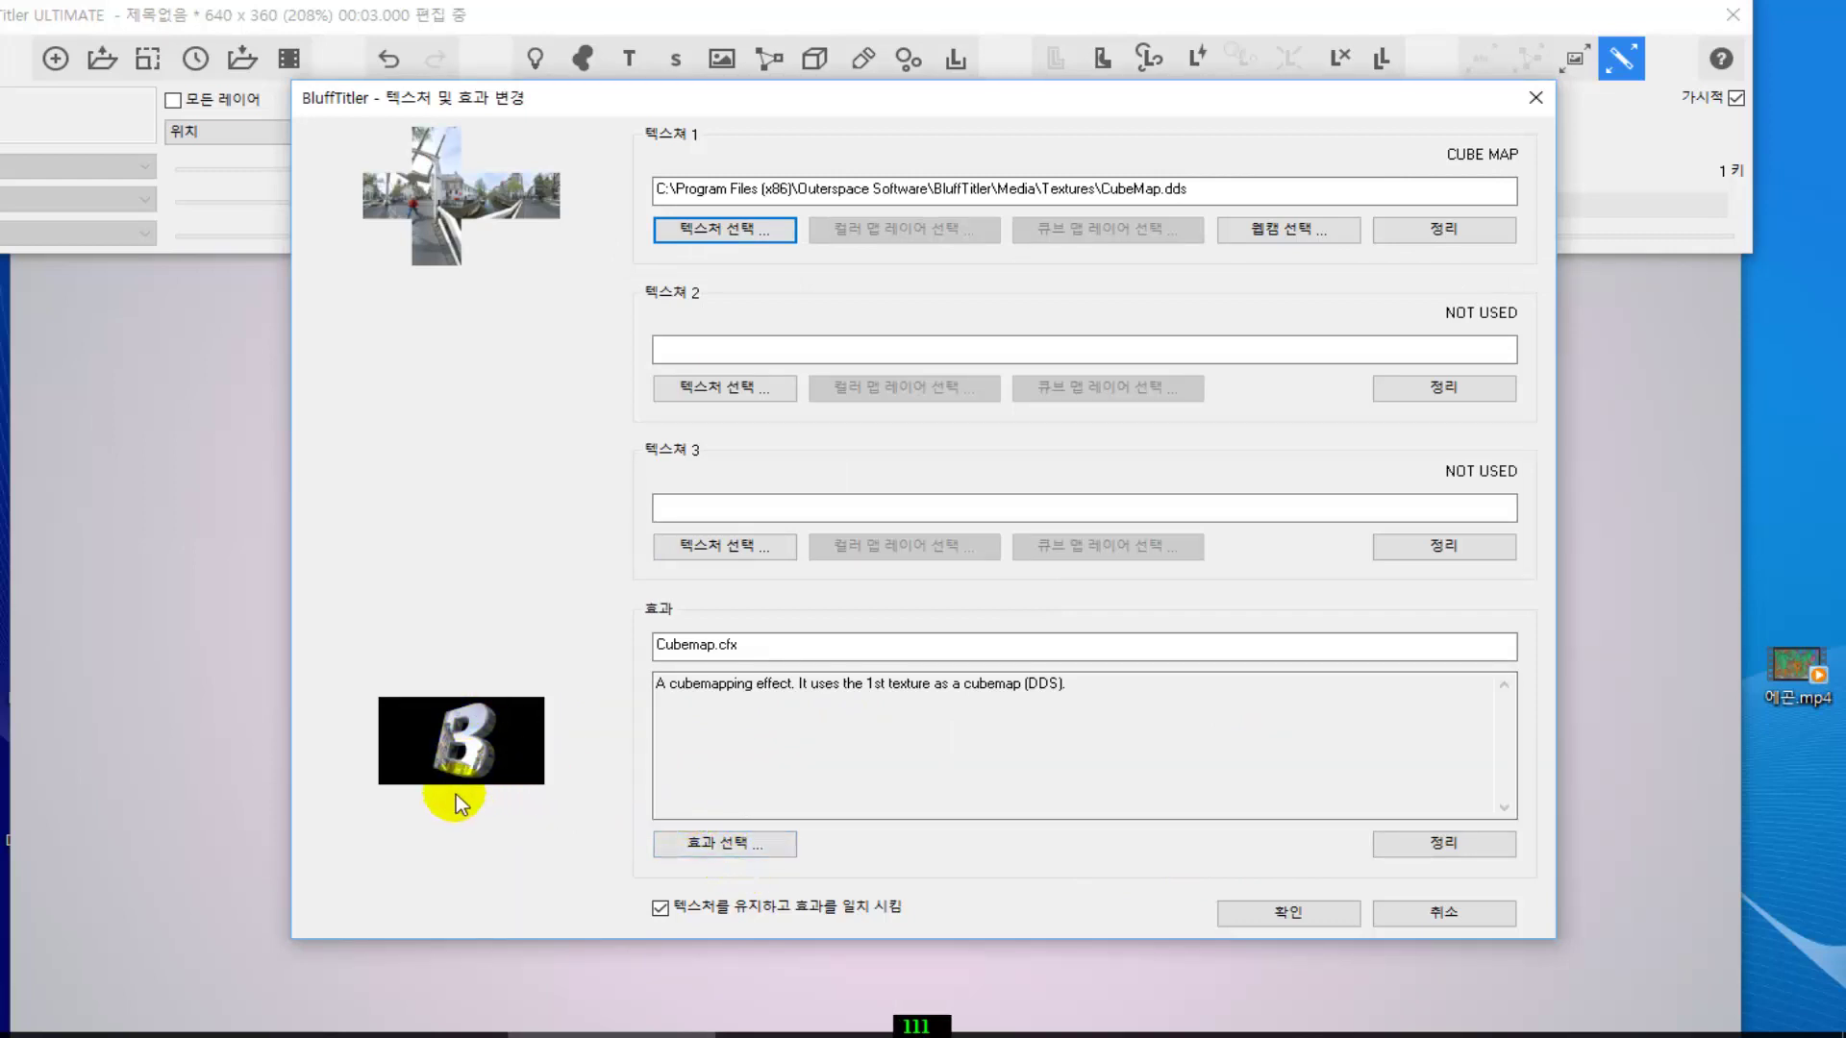
left_click(1293, 916)
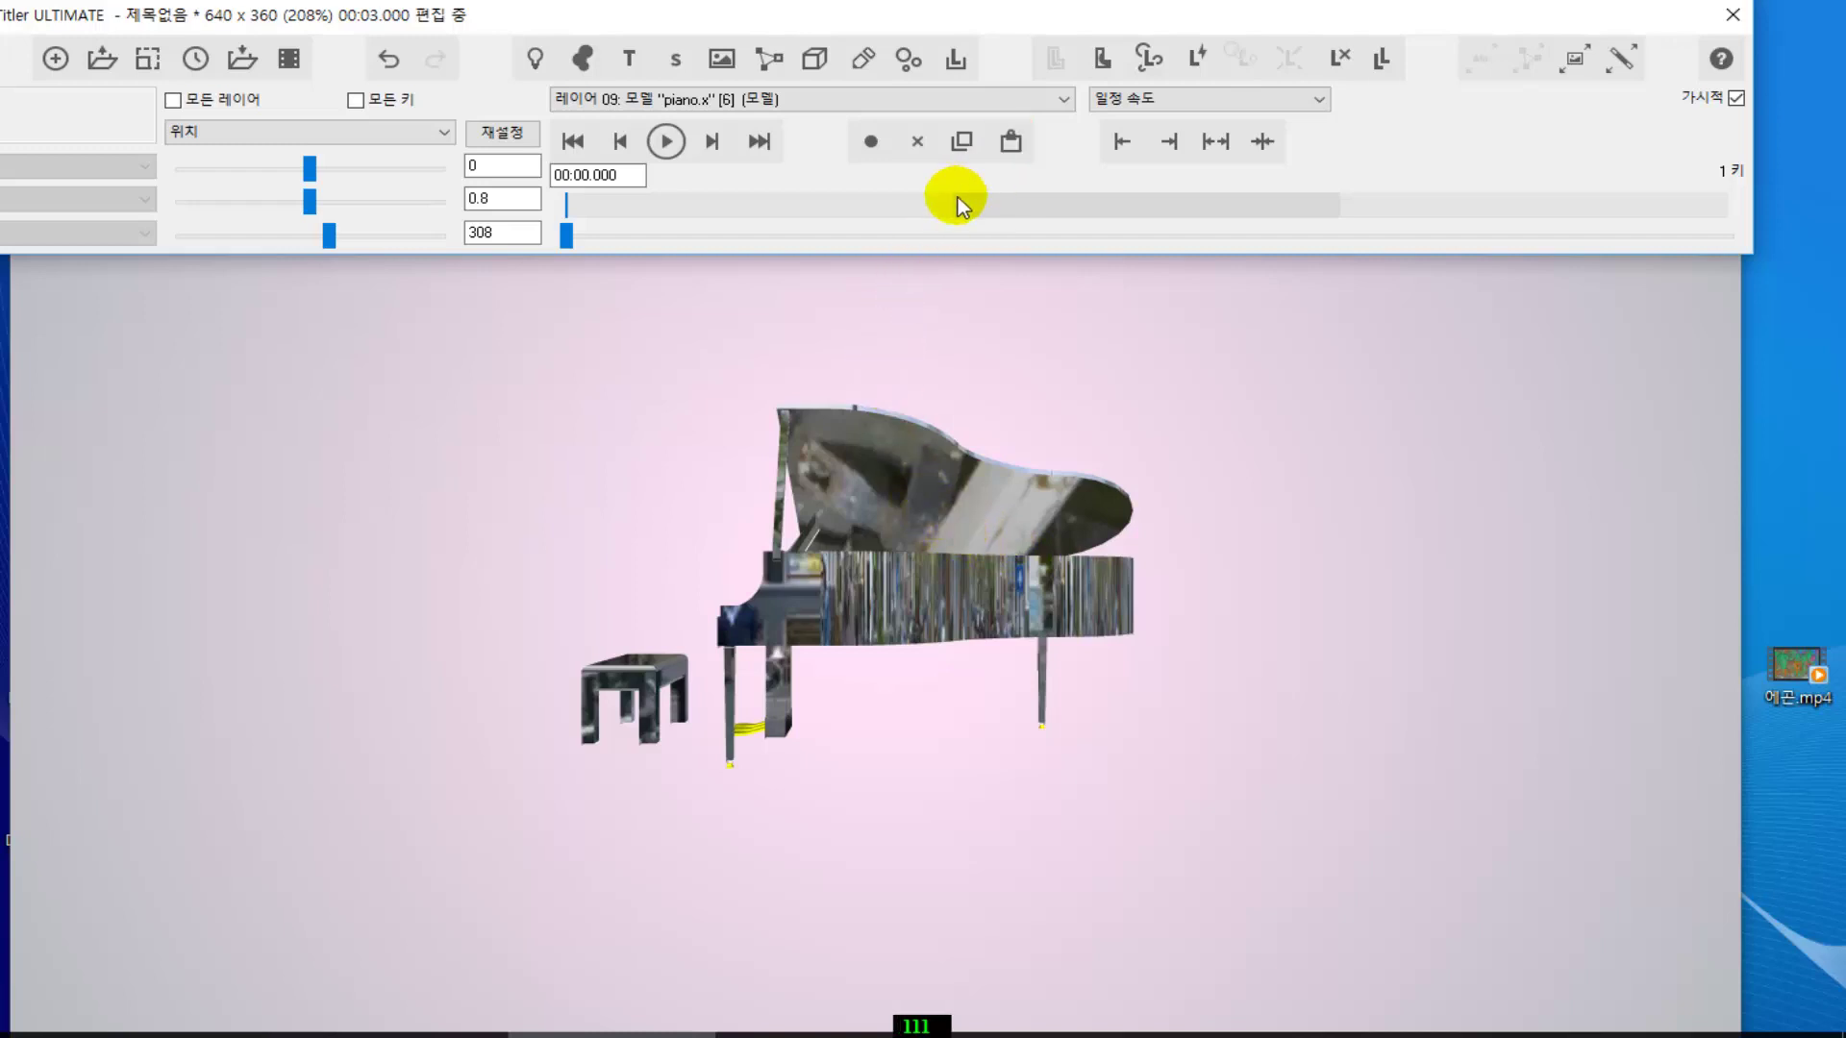
- Select the camera layer and rotate the camera to about -14.54, -3.74, 0
left_click(1064, 99)
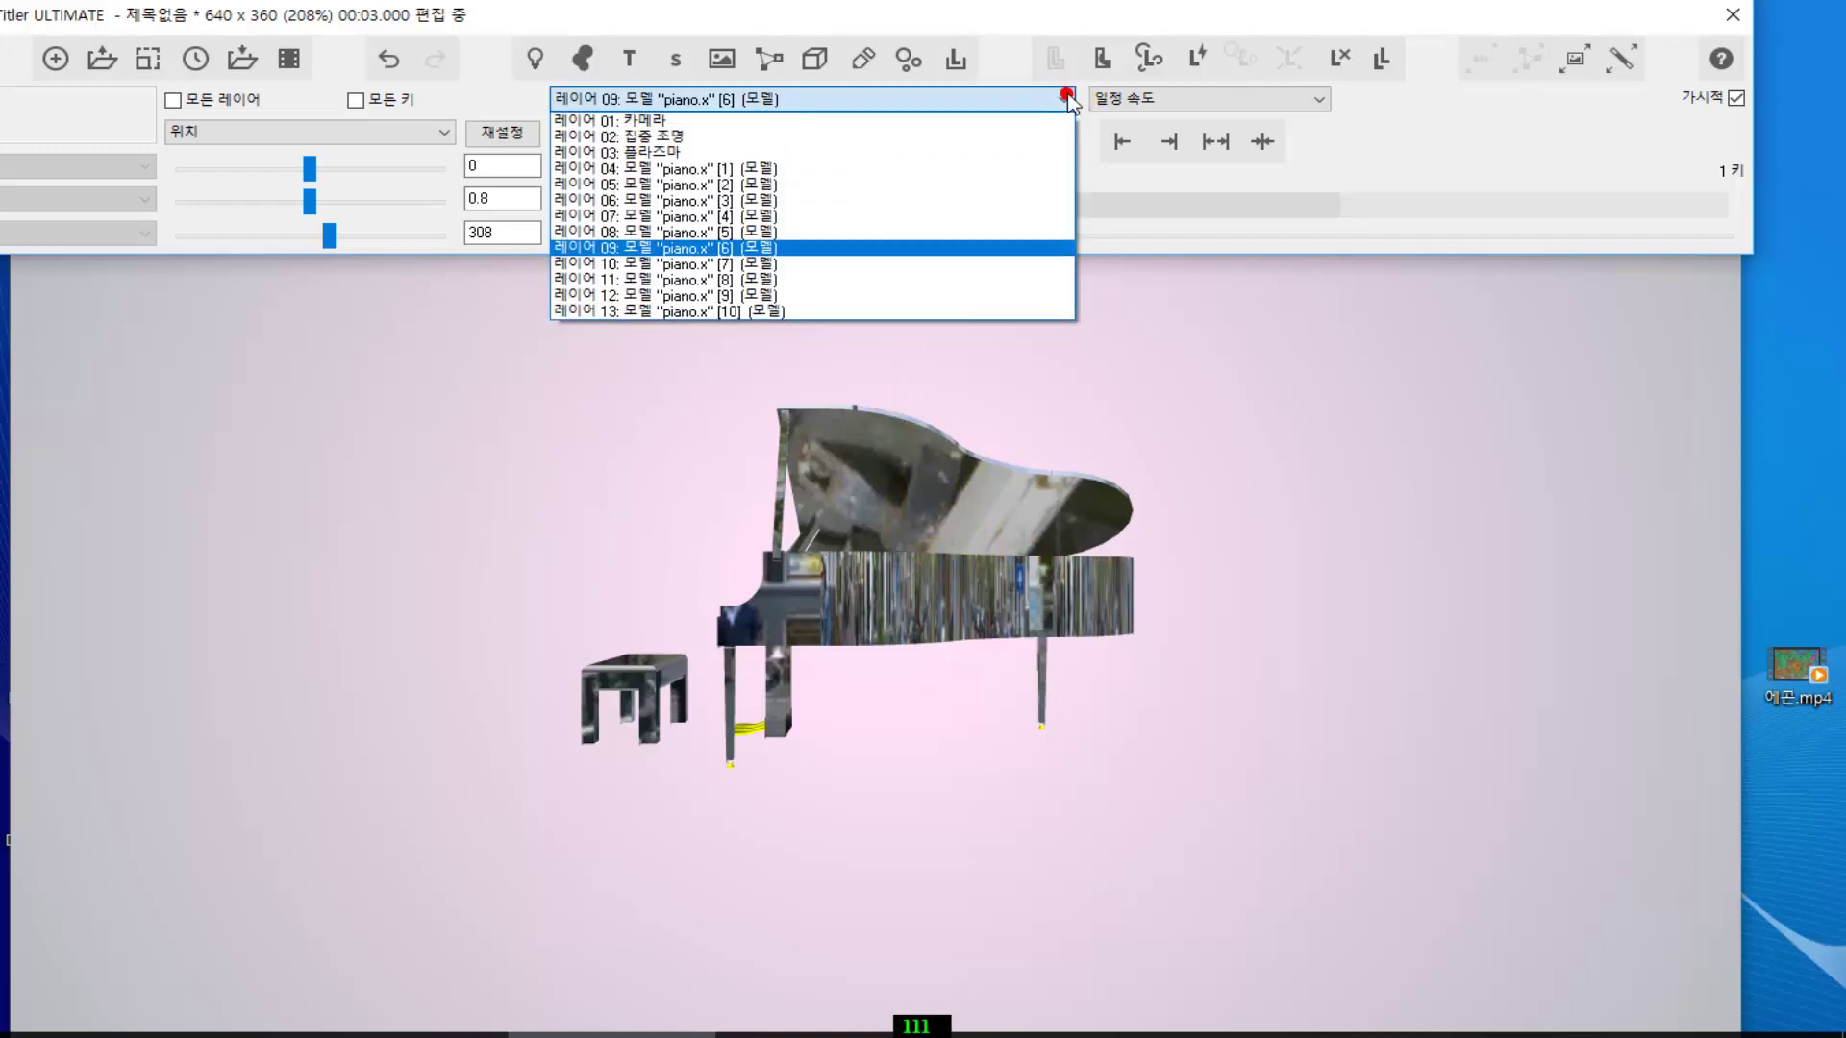
left_click(868, 119)
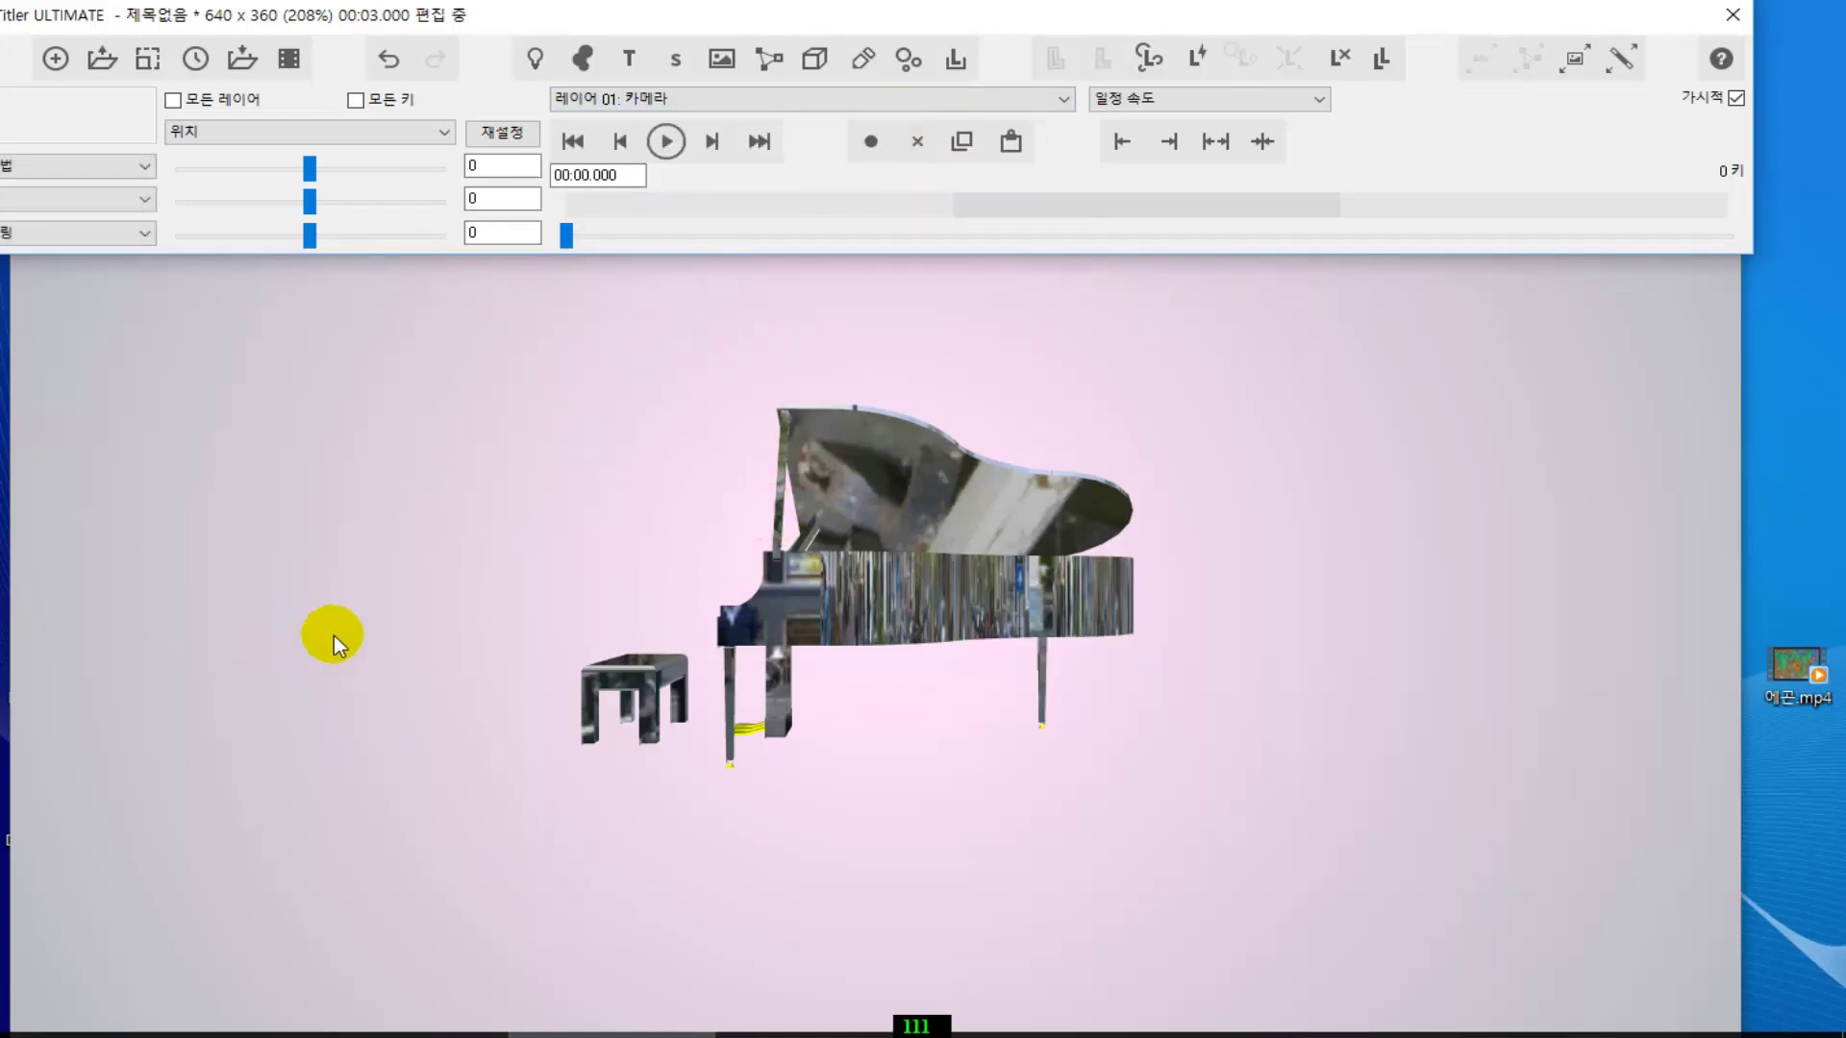
left_click(445, 127)
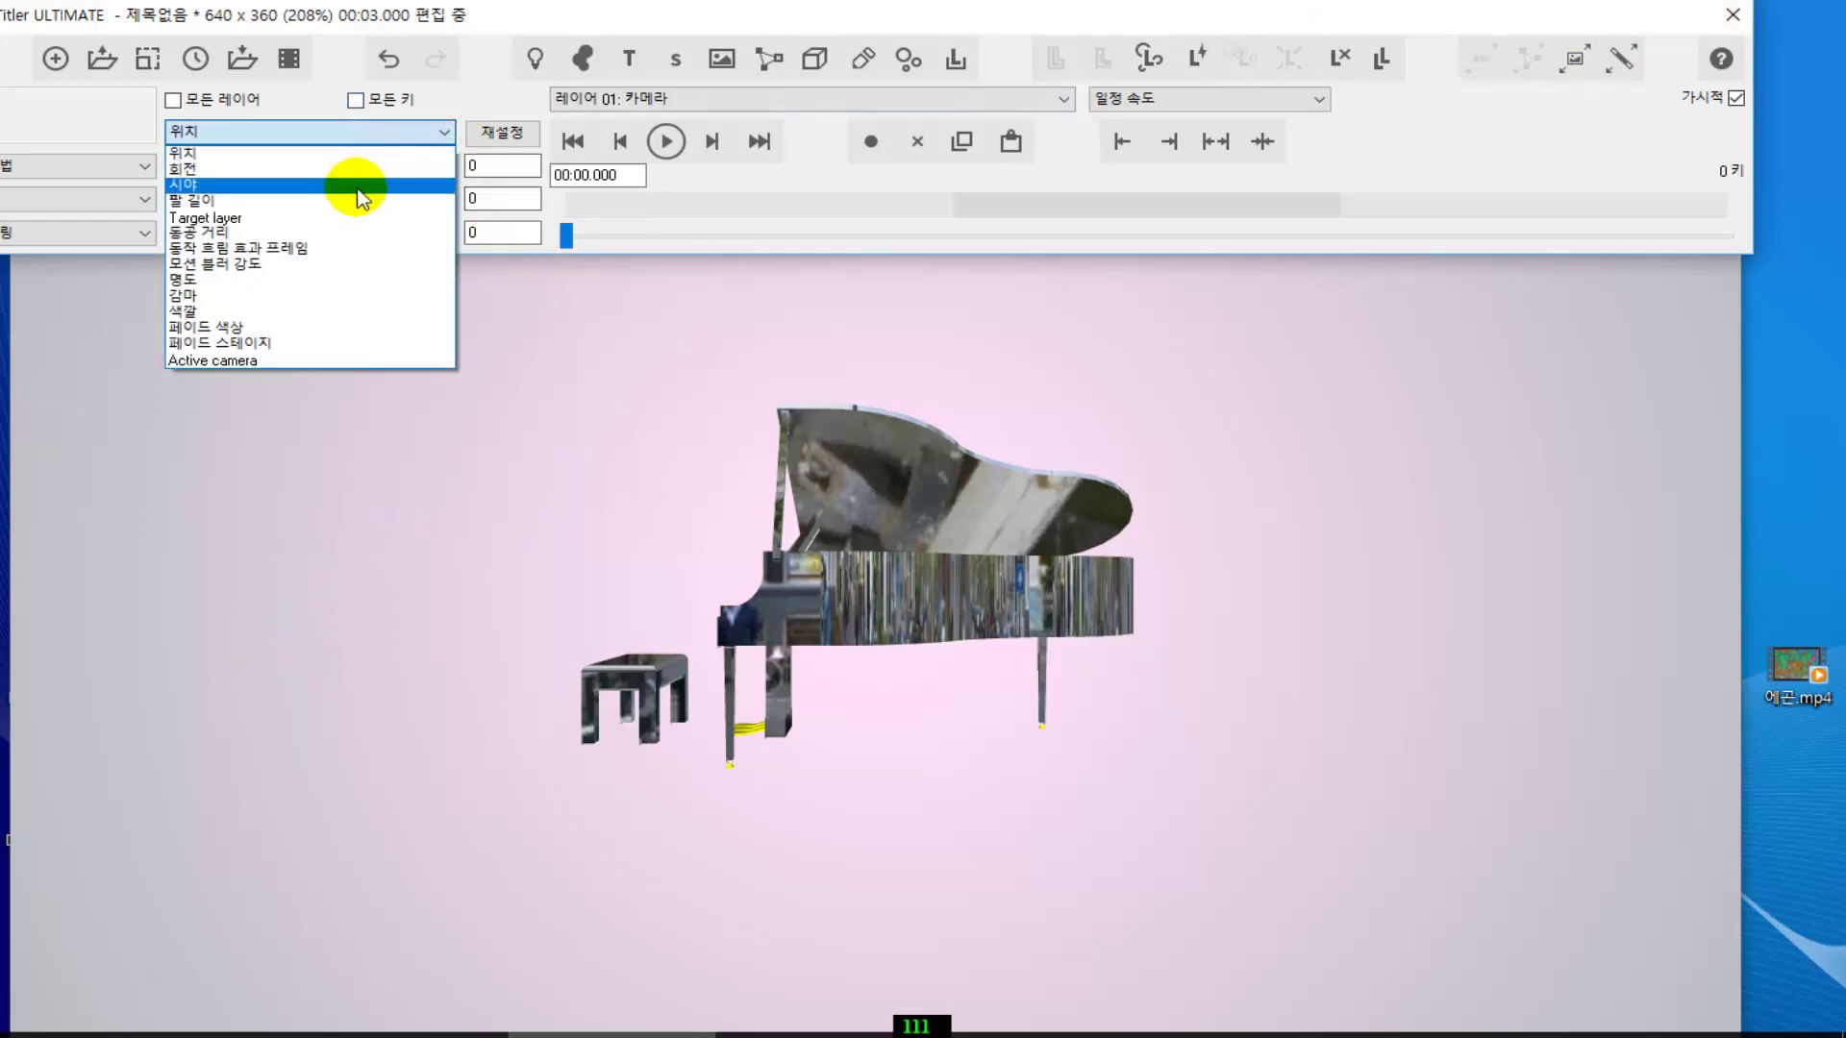
left_click(341, 169)
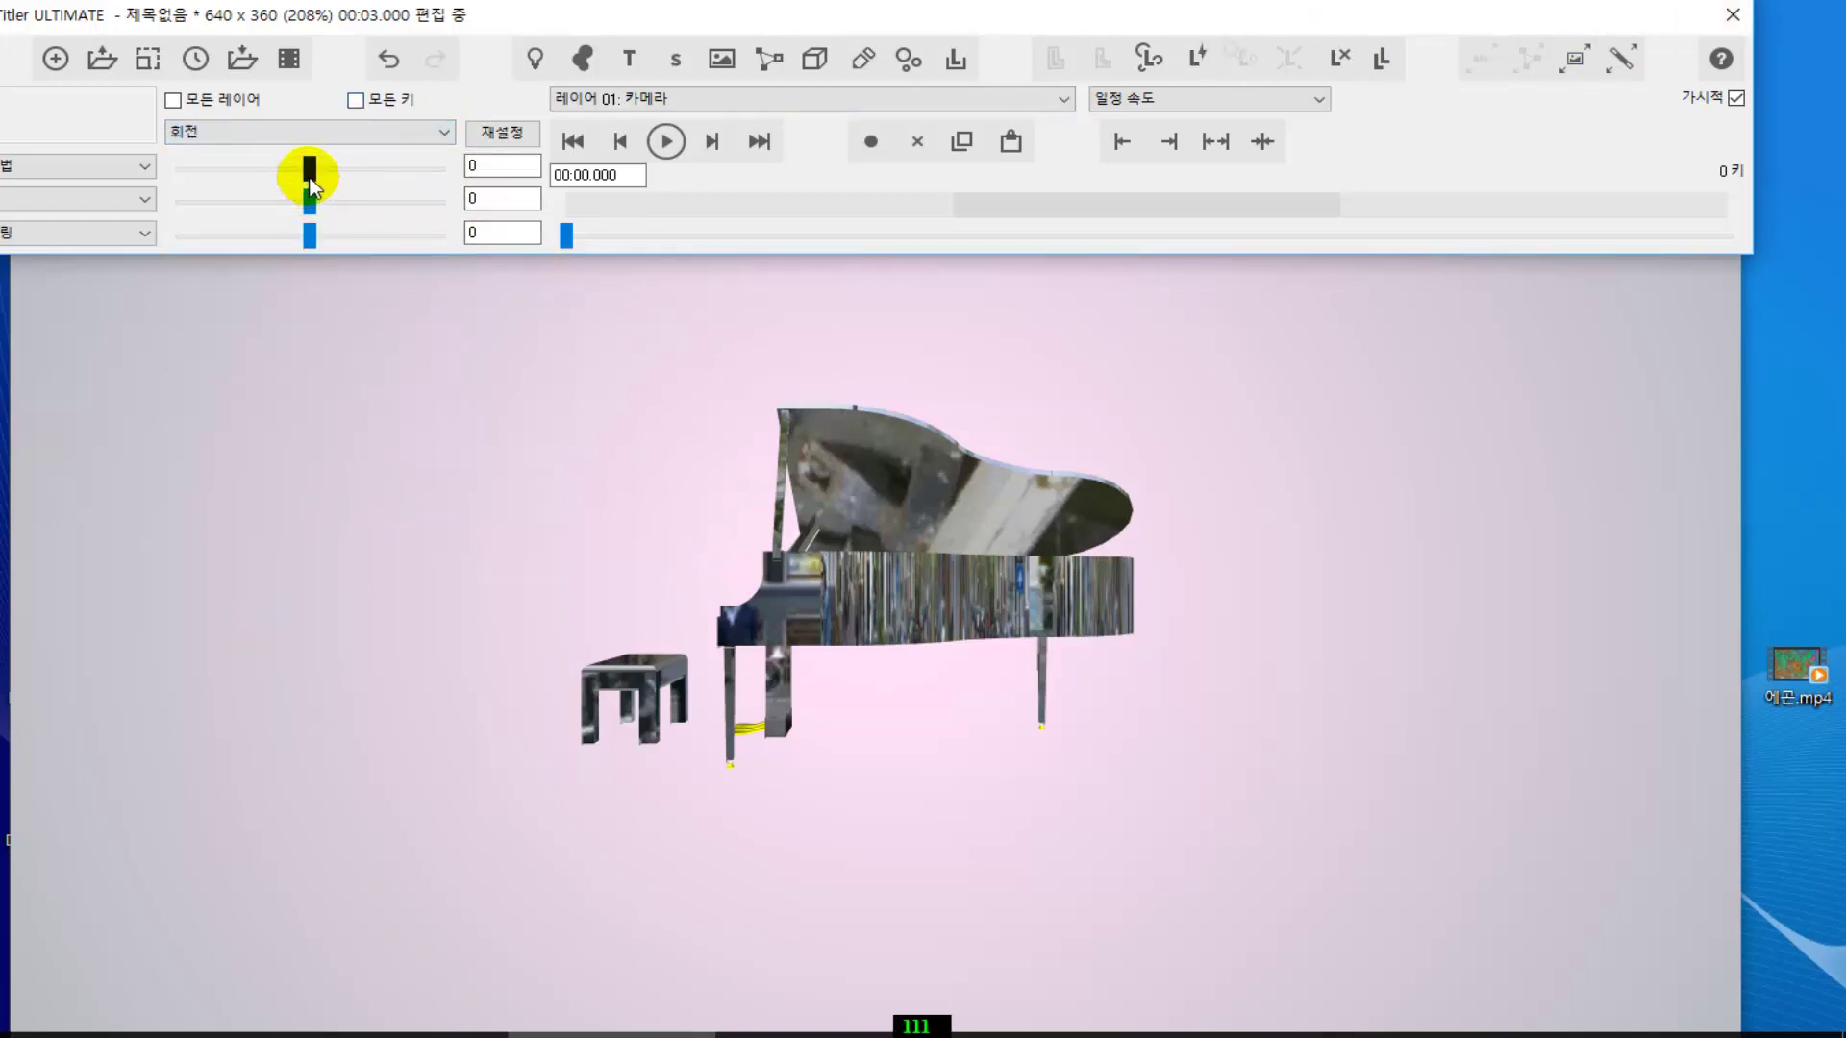
mouse_move(311, 179)
left_mouse_down()
mouse_move(297, 152)
mouse_move(315, 164)
left_mouse_up()
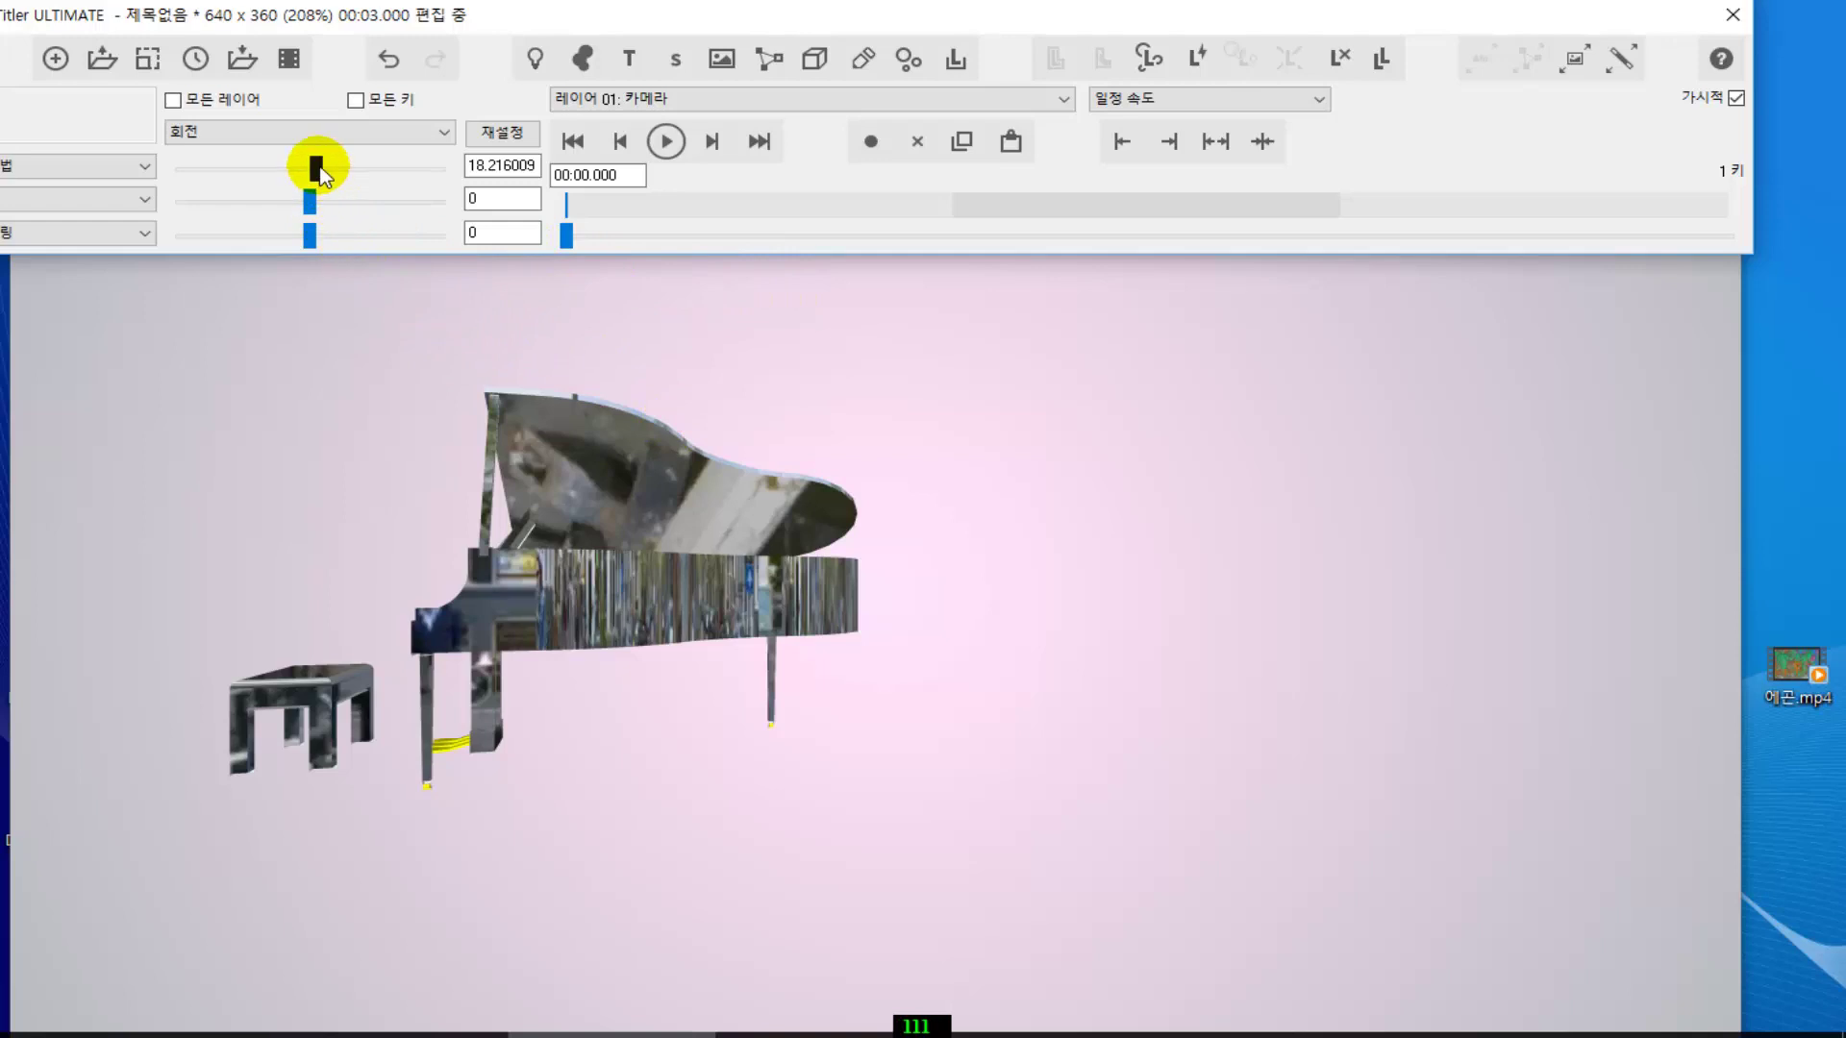
mouse_move(319, 169)
left_mouse_down()
mouse_move(298, 152)
mouse_move(309, 195)
left_mouse_up()
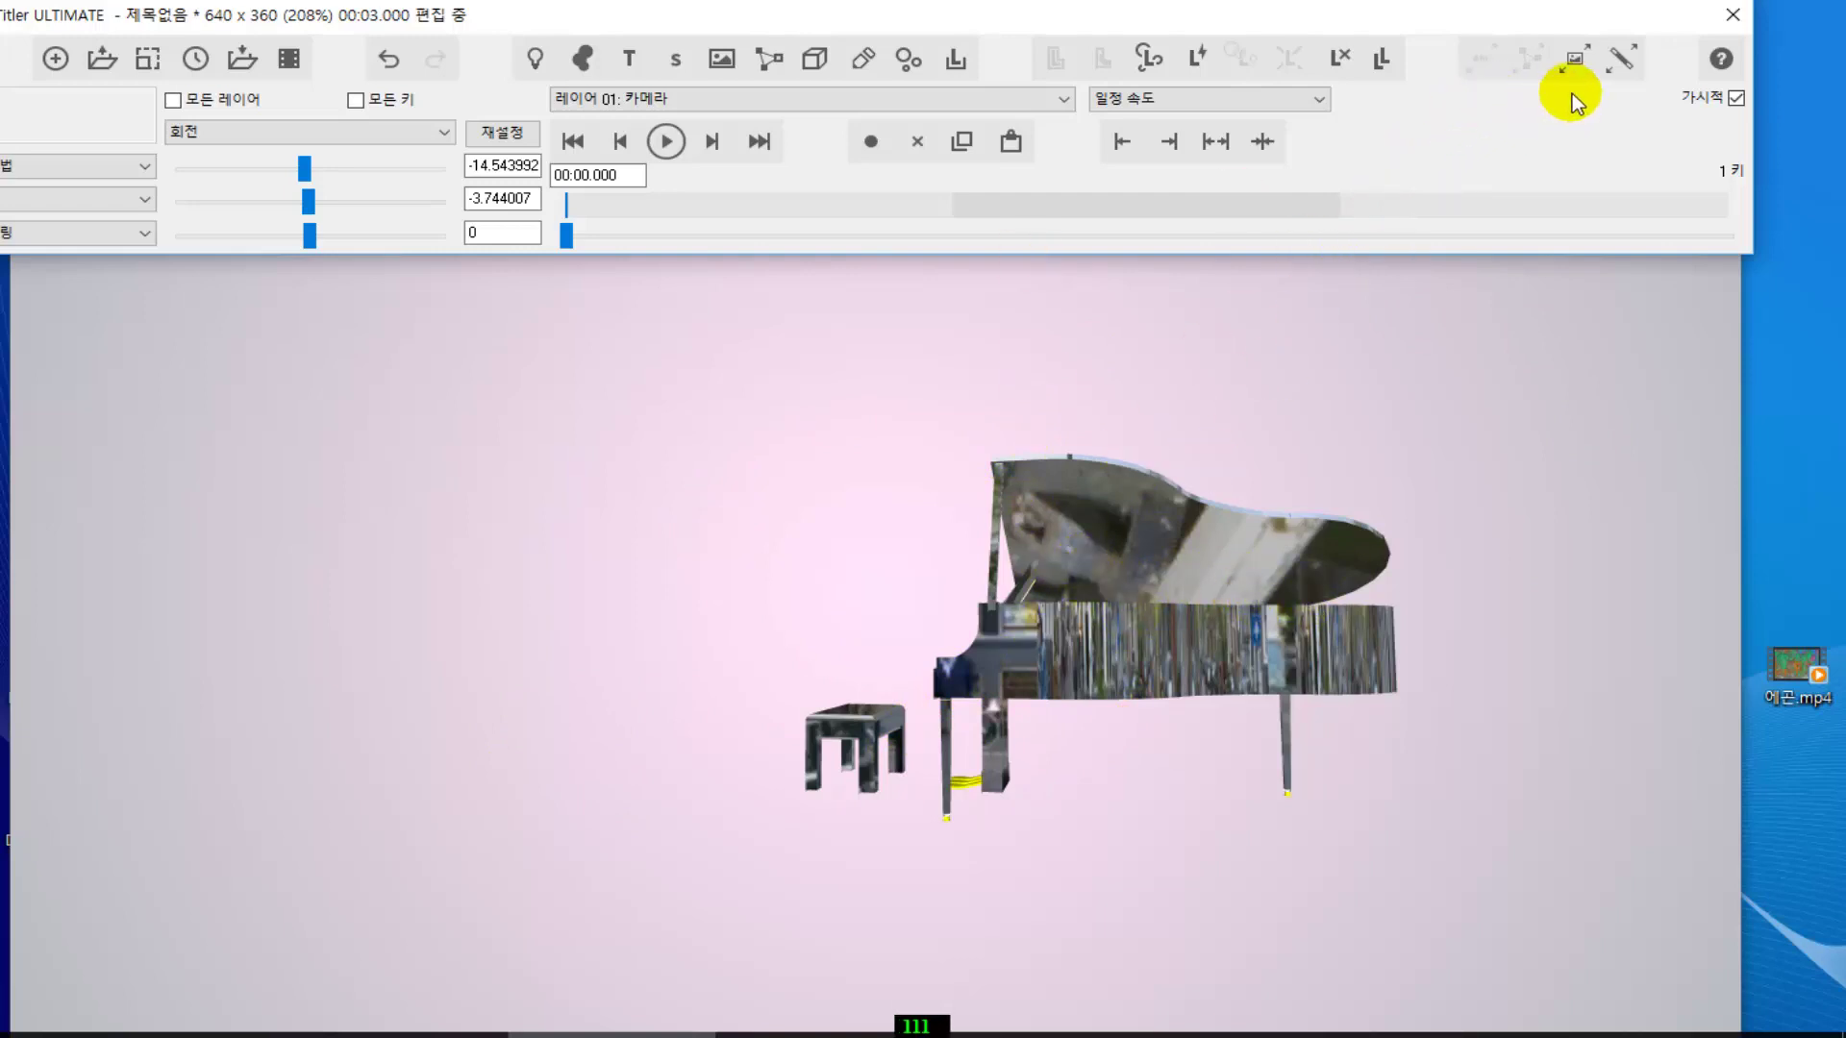
left_click(1620, 67)
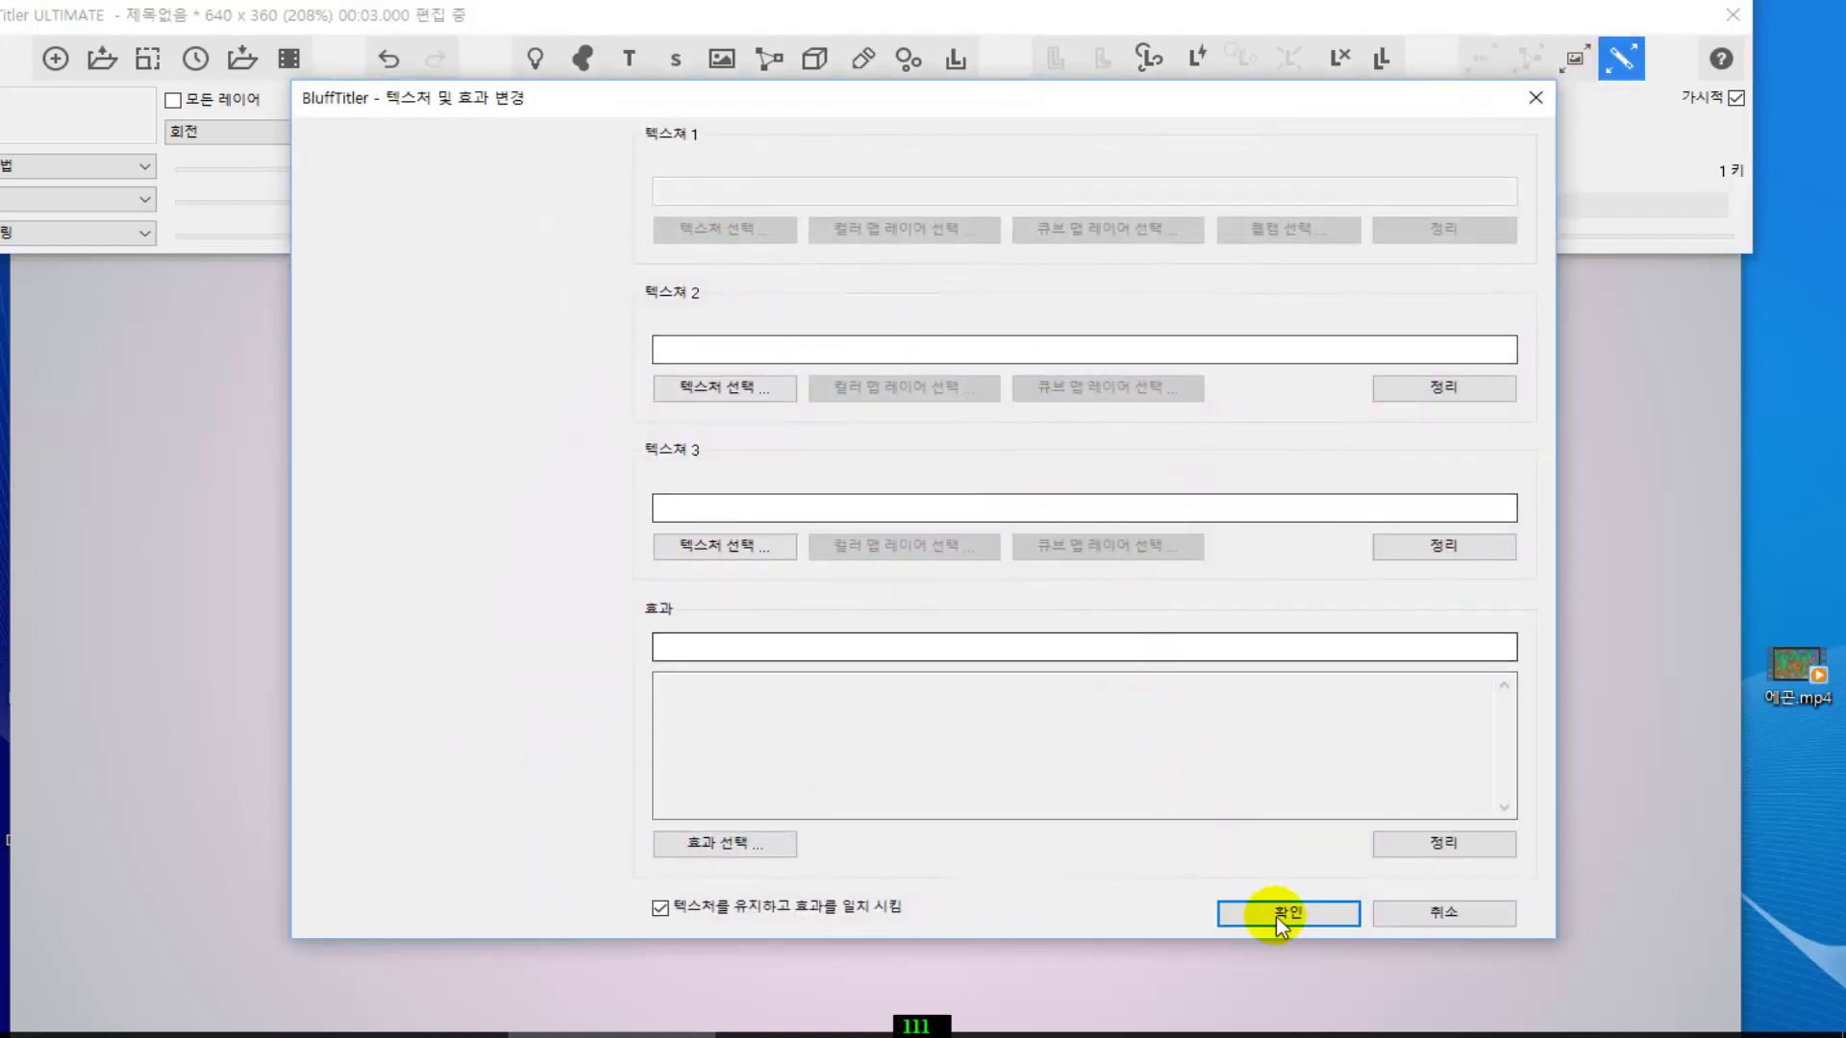
left_click(1451, 914)
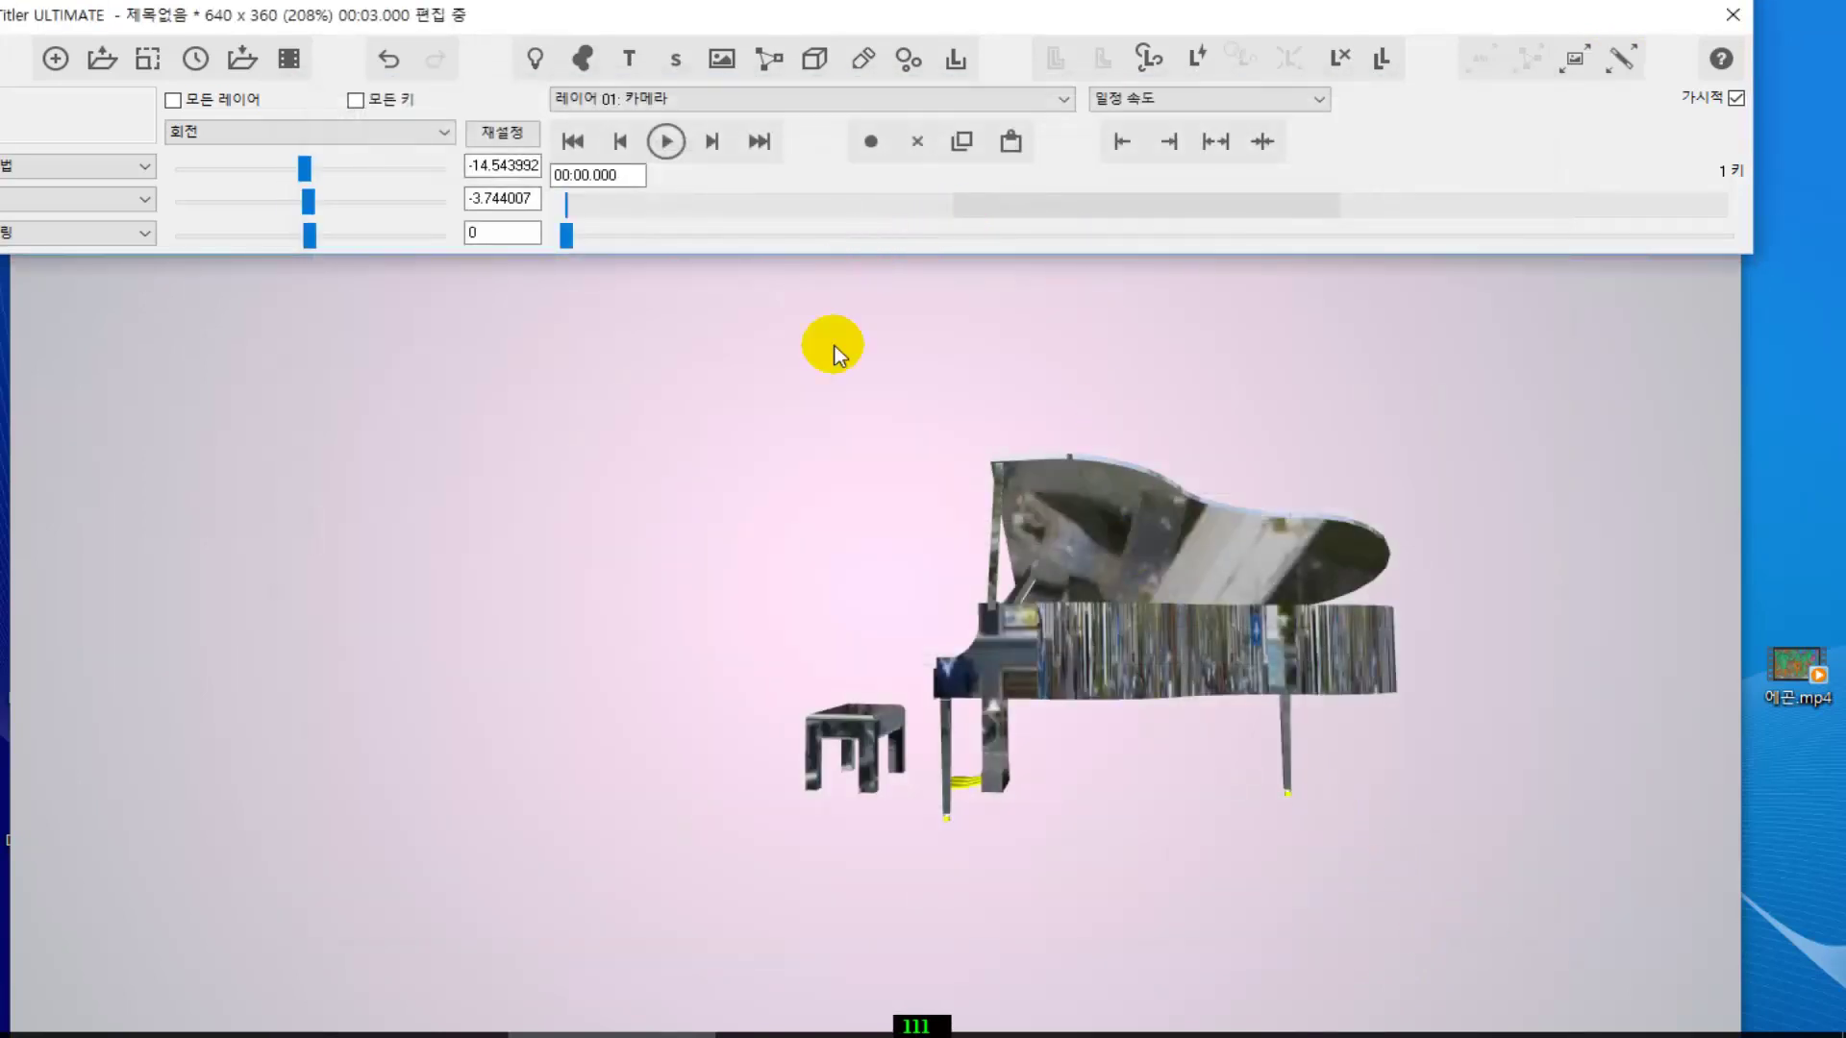
- Reselect piano submodel layer 09 and replace its texture 1 with CubeMap_RedRoom.dds
left_click(1094, 566)
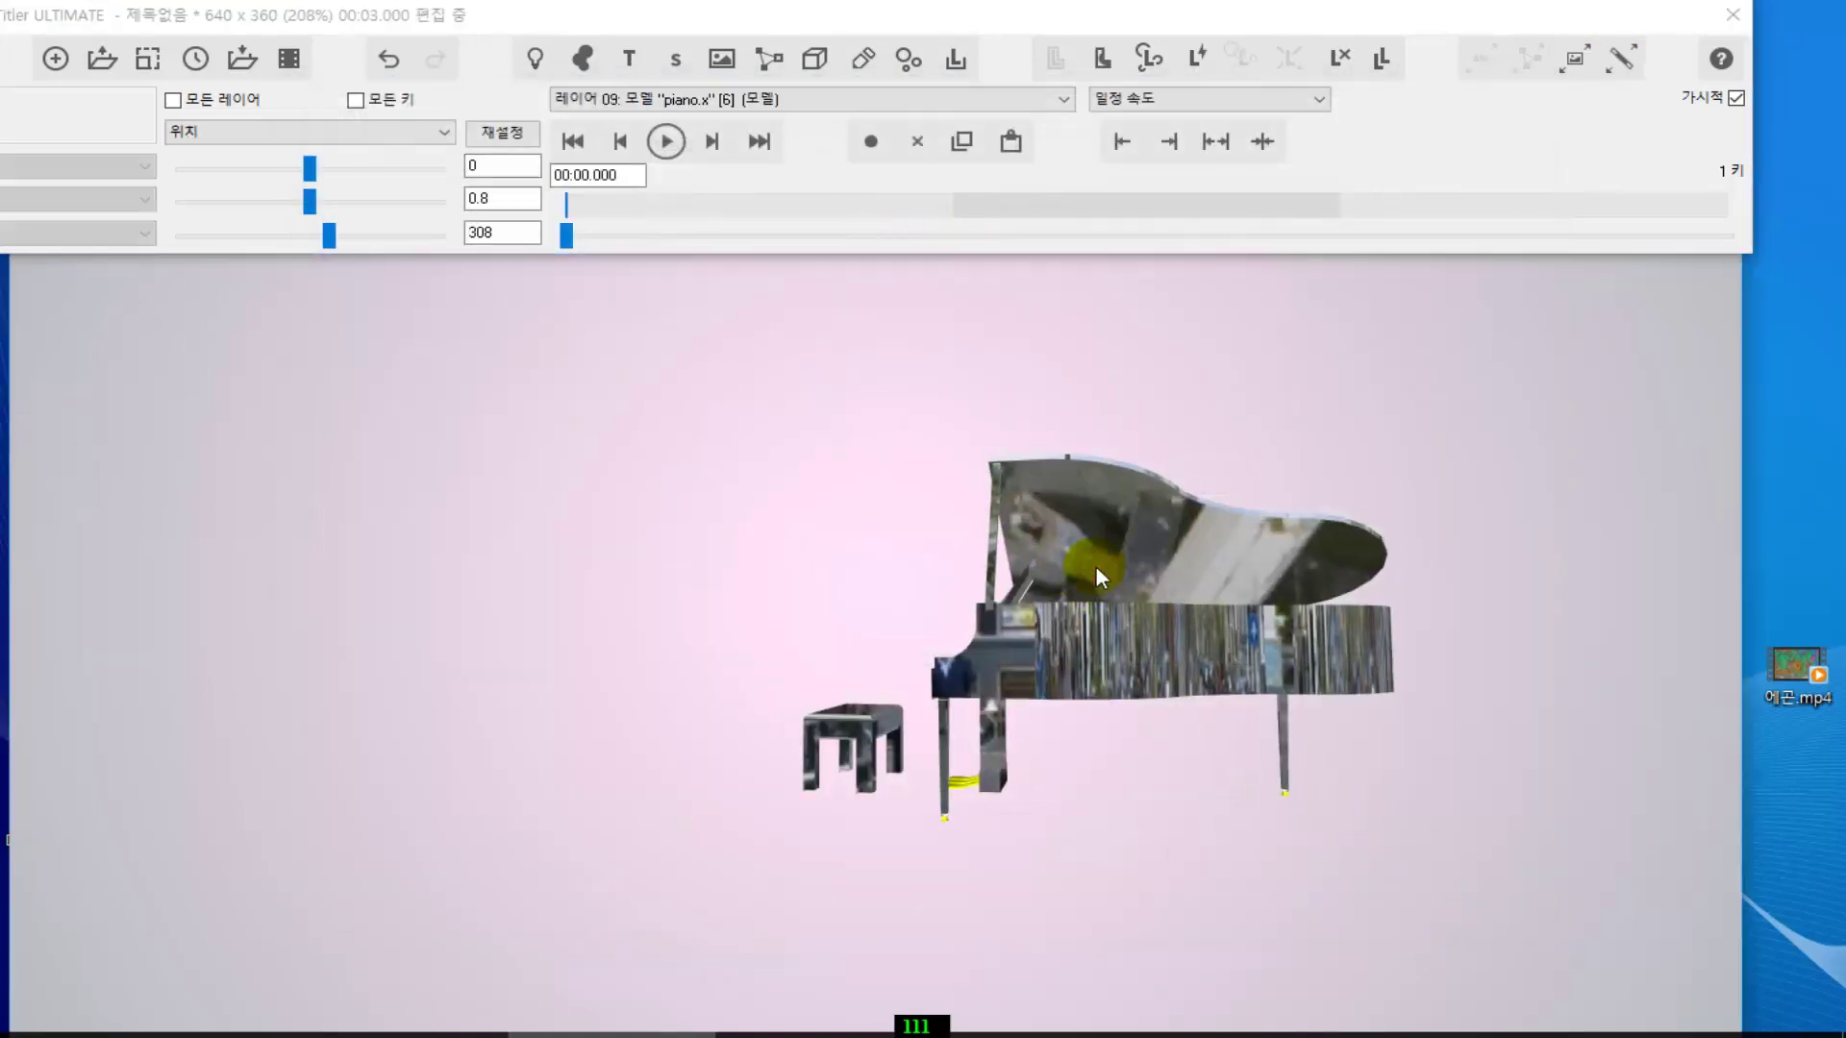
left_click(1617, 67)
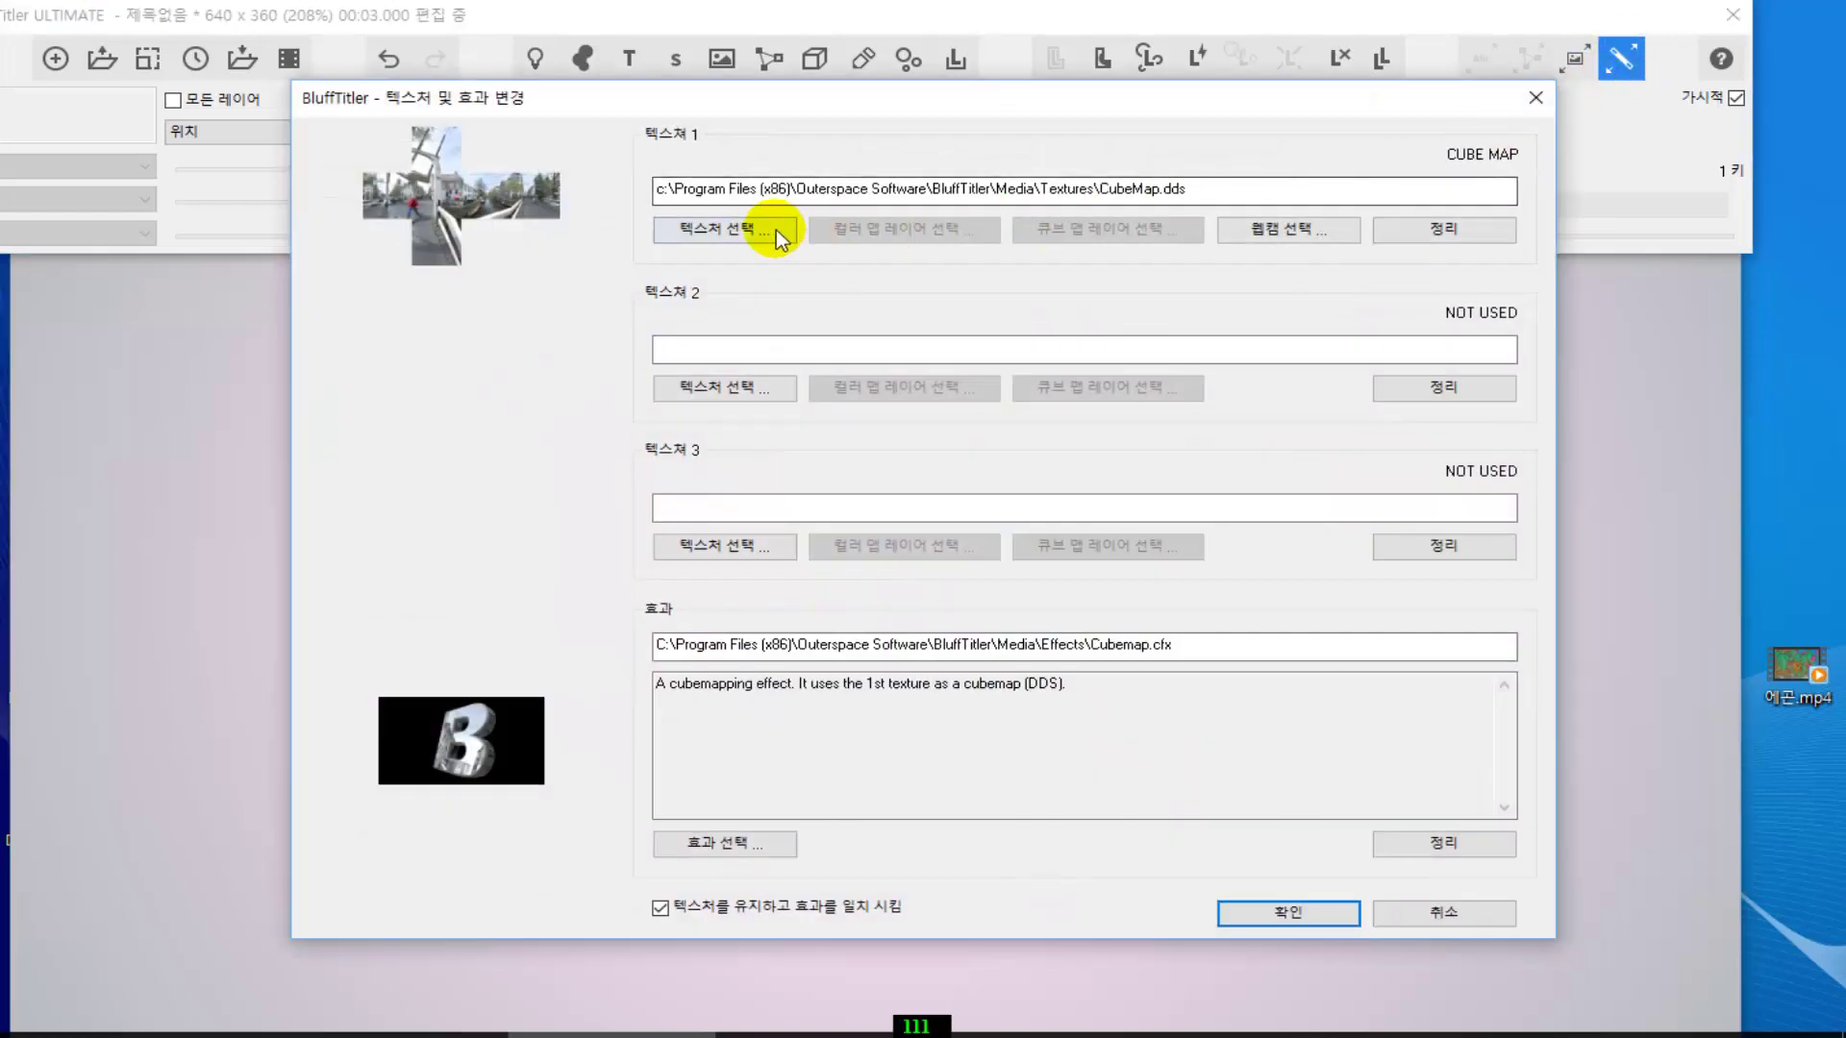
left_click(767, 230)
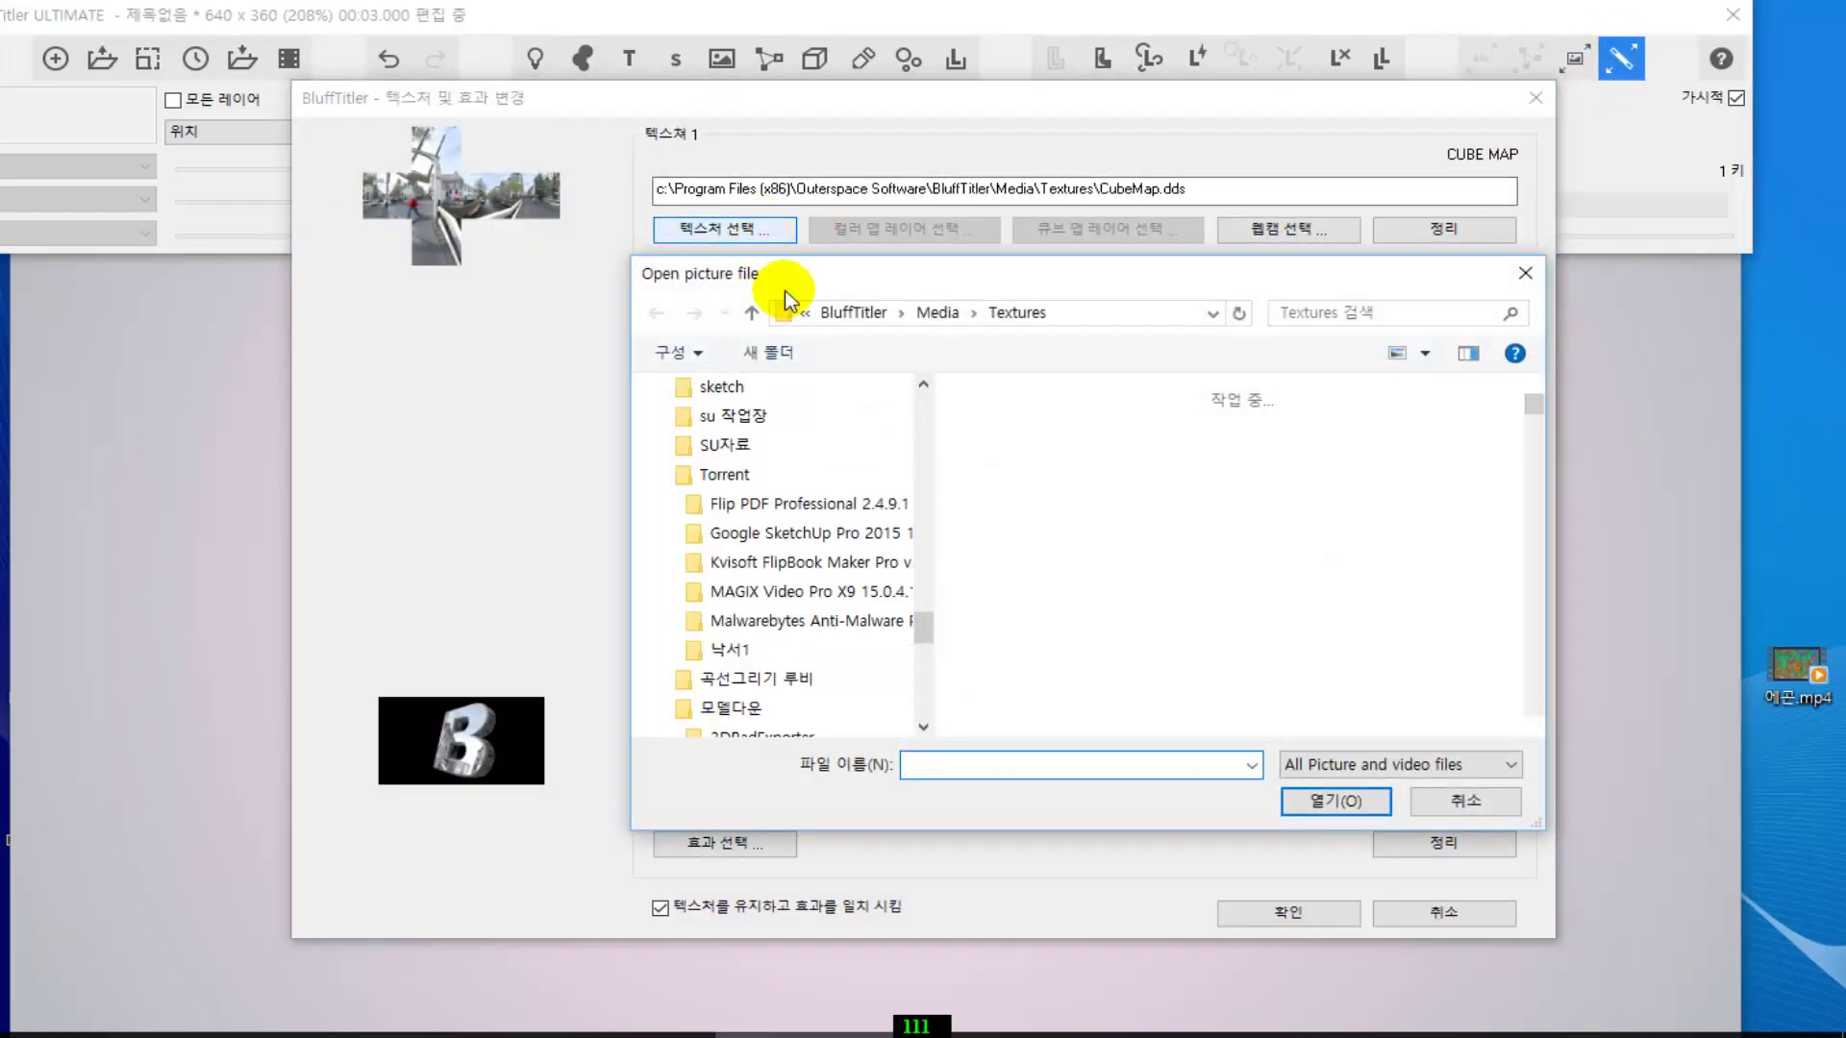
scroll(1048, 423, "down", 5)
scroll(1048, 423, "down", 4)
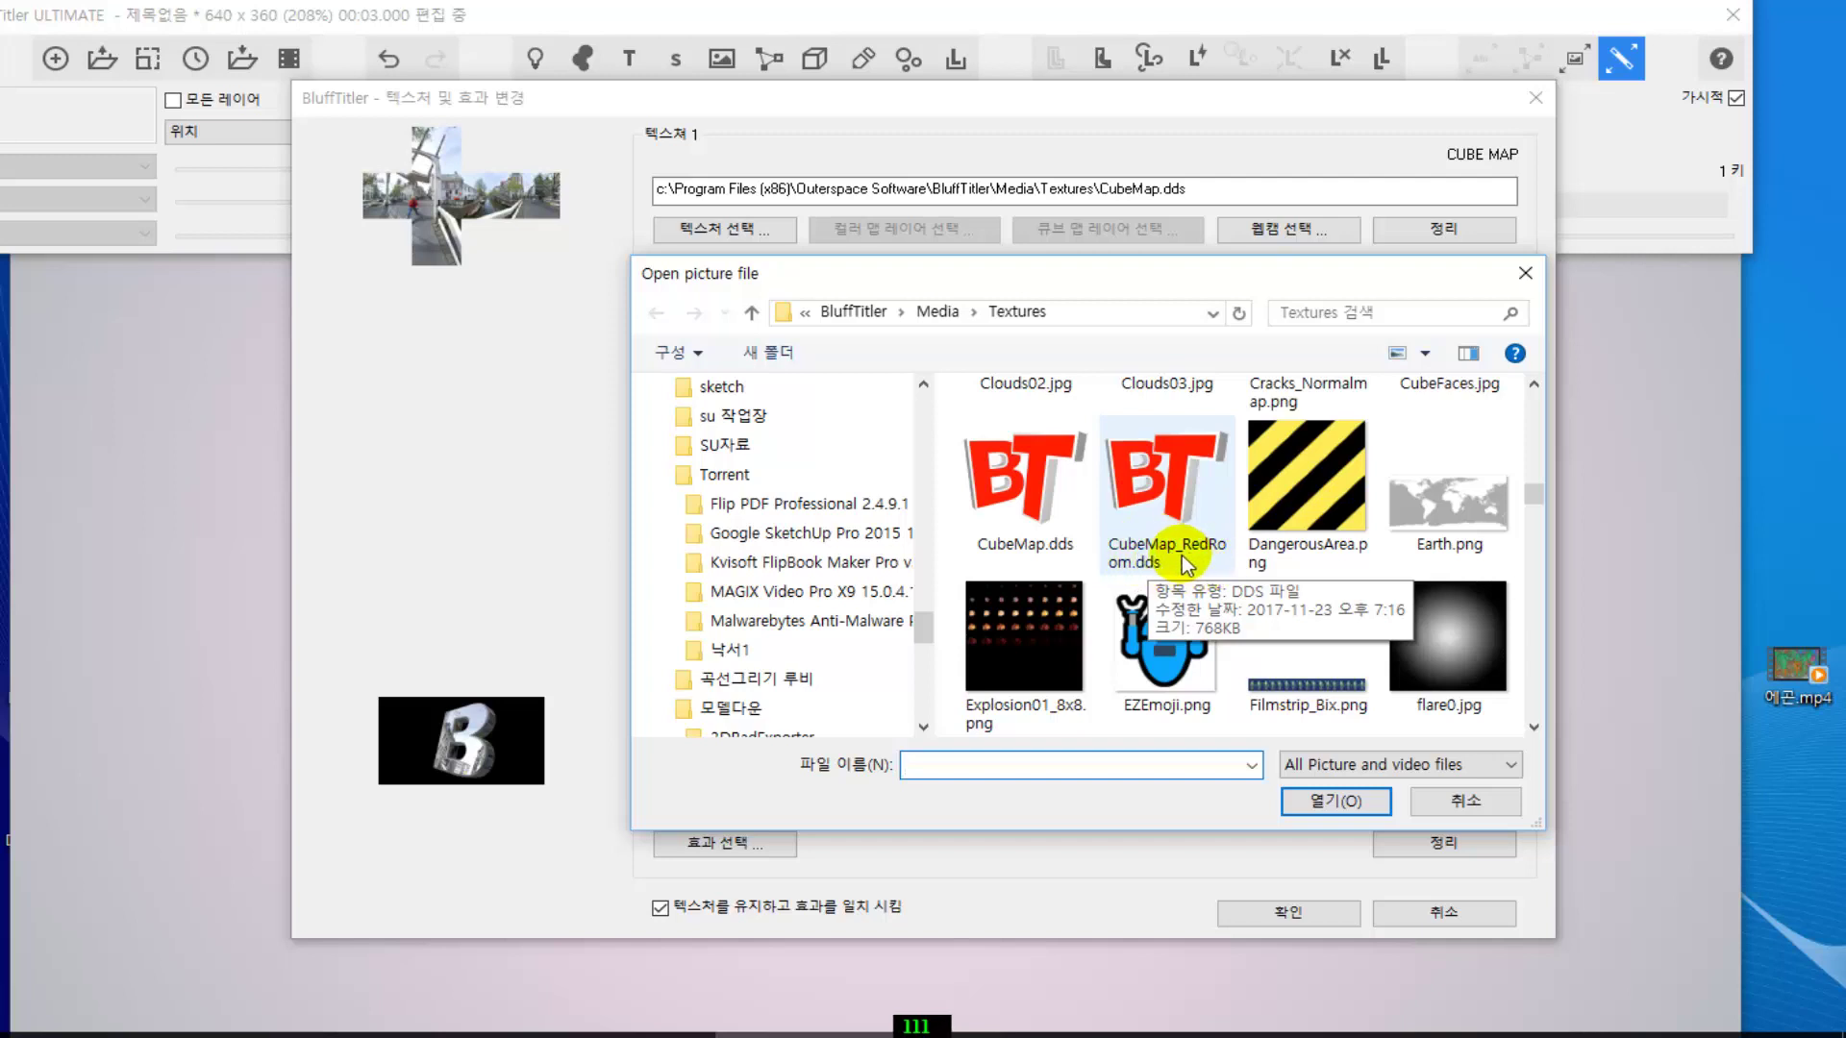
left_click(1174, 506)
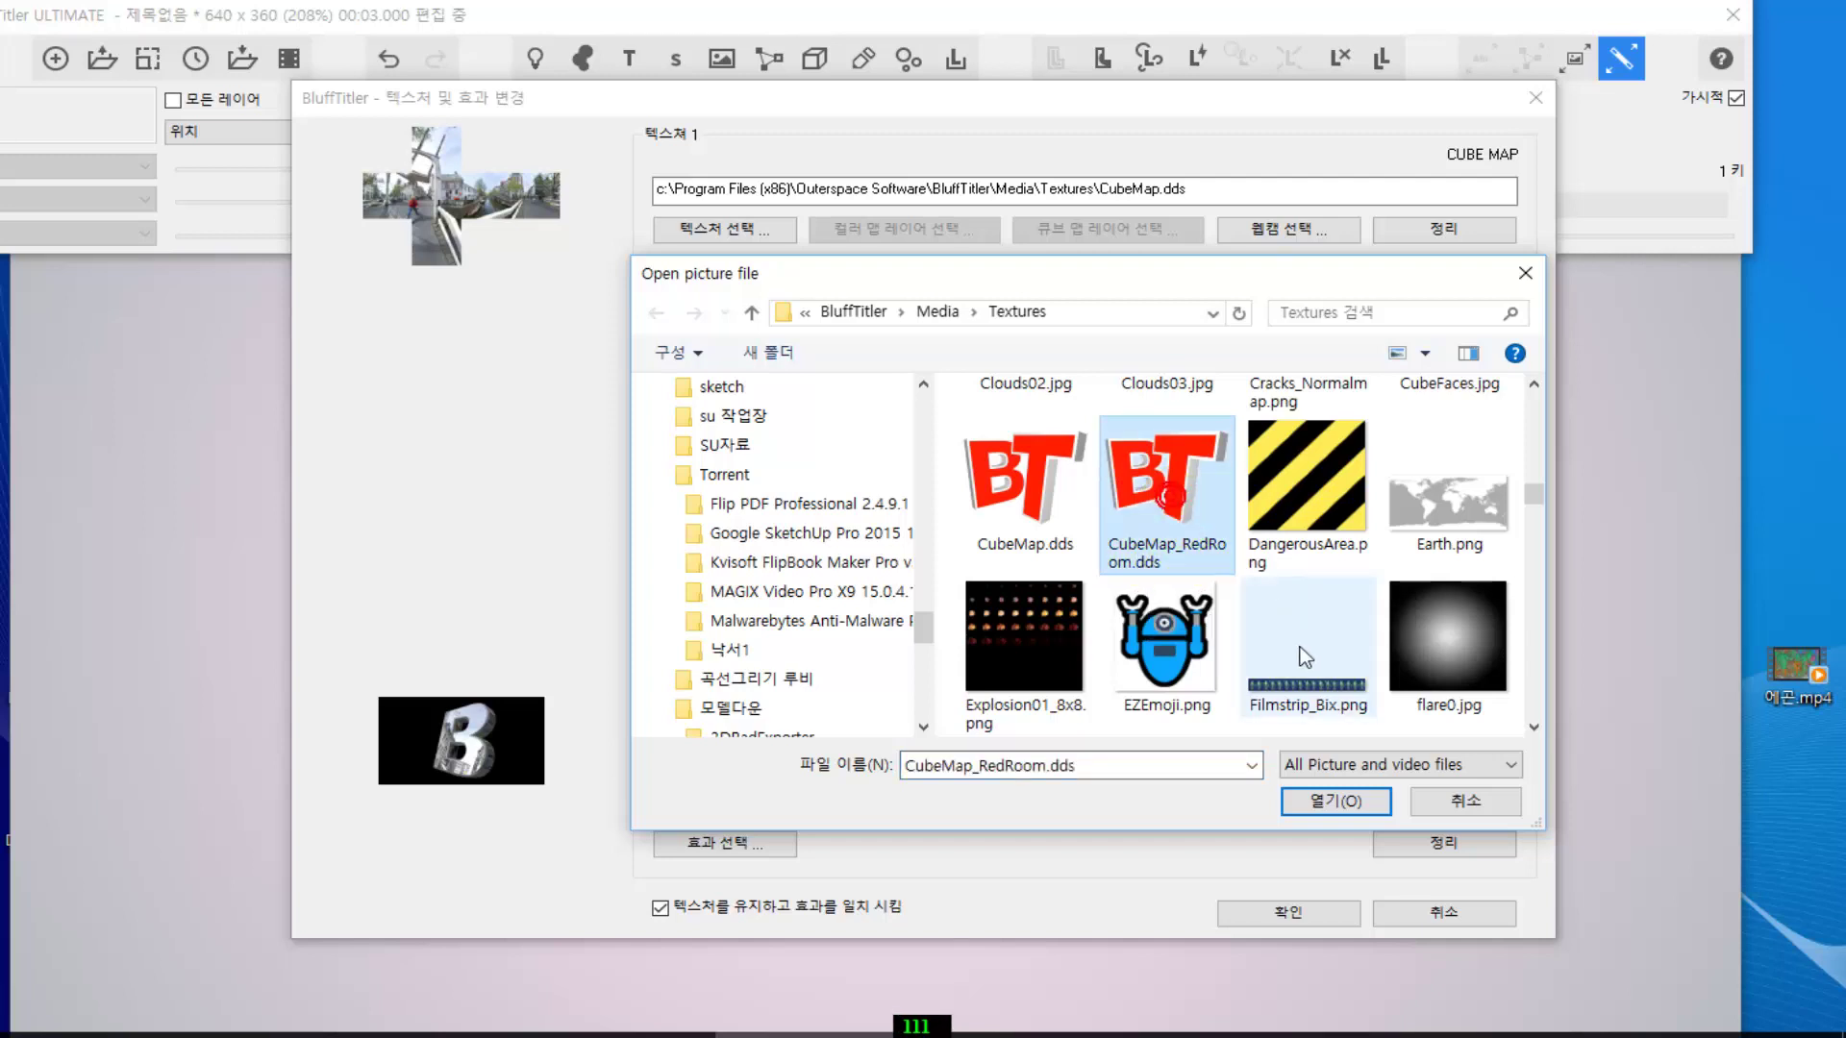
left_click(1292, 799)
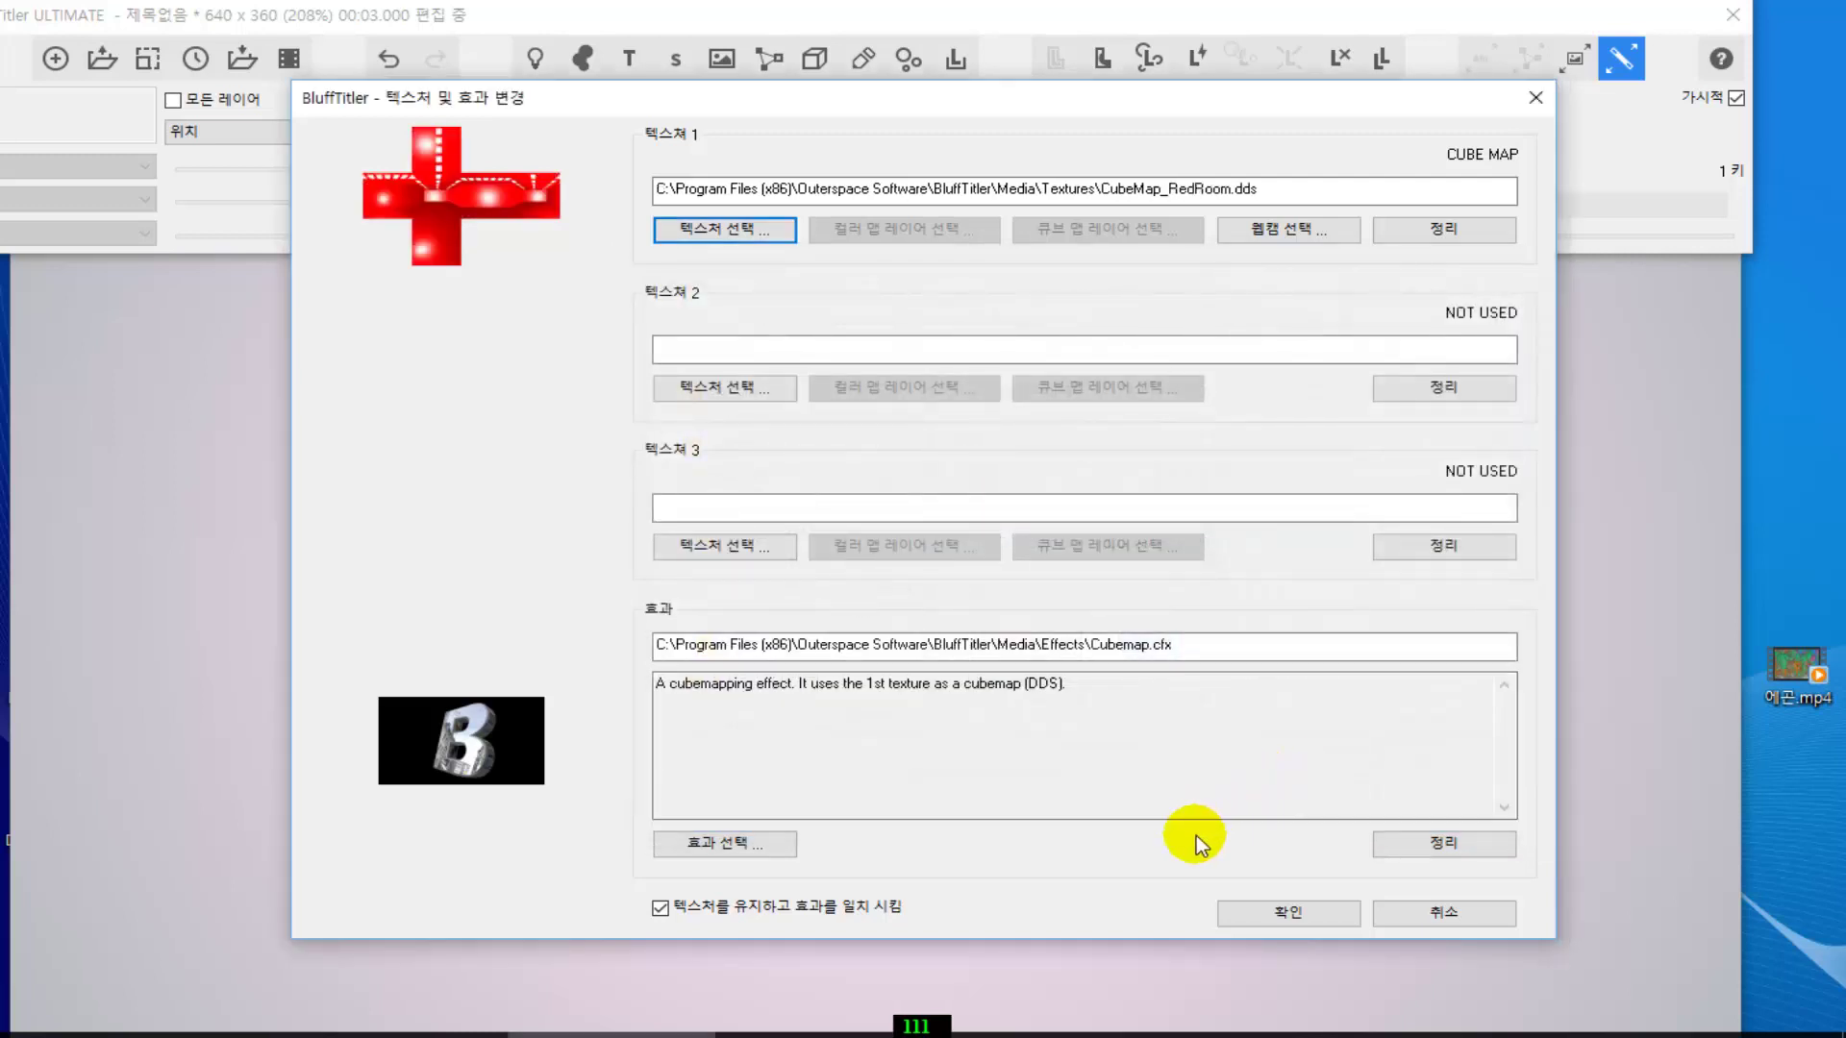
left_click(1269, 915)
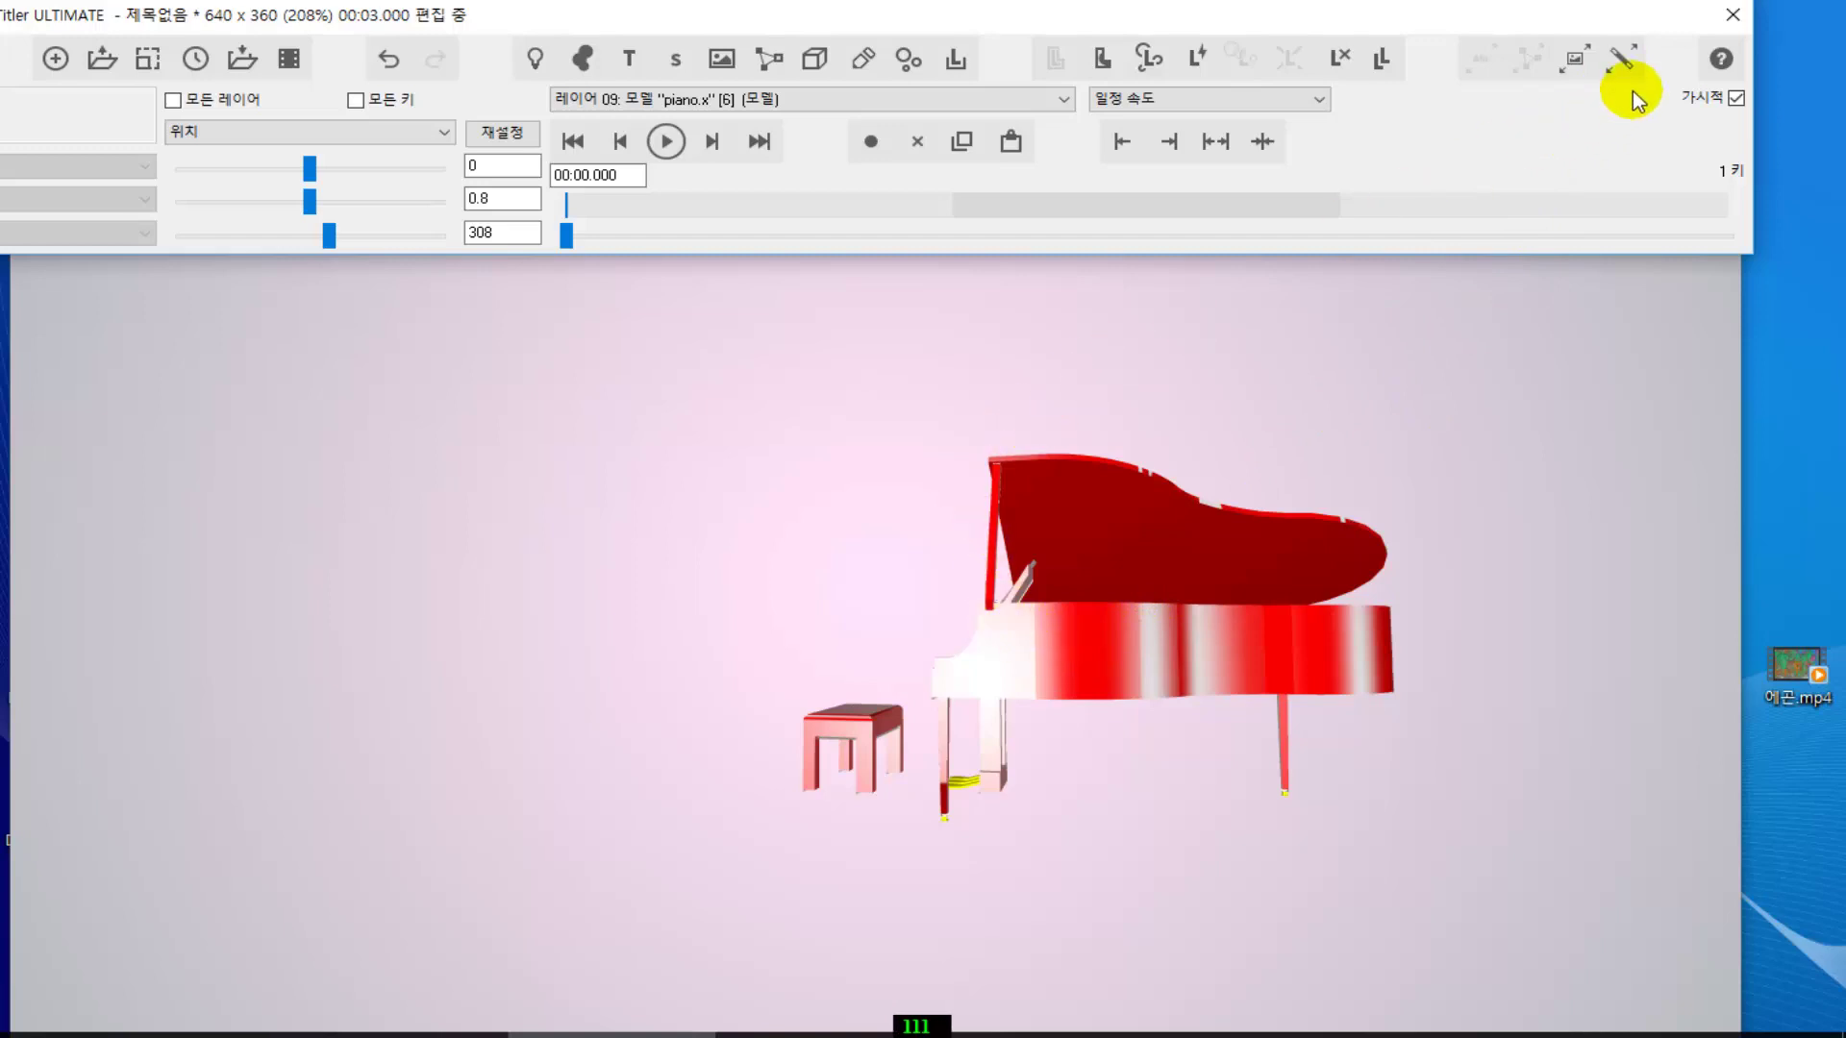
- Check the texture file path and effect assigned to the selected piano submodel
left_click(1621, 61)
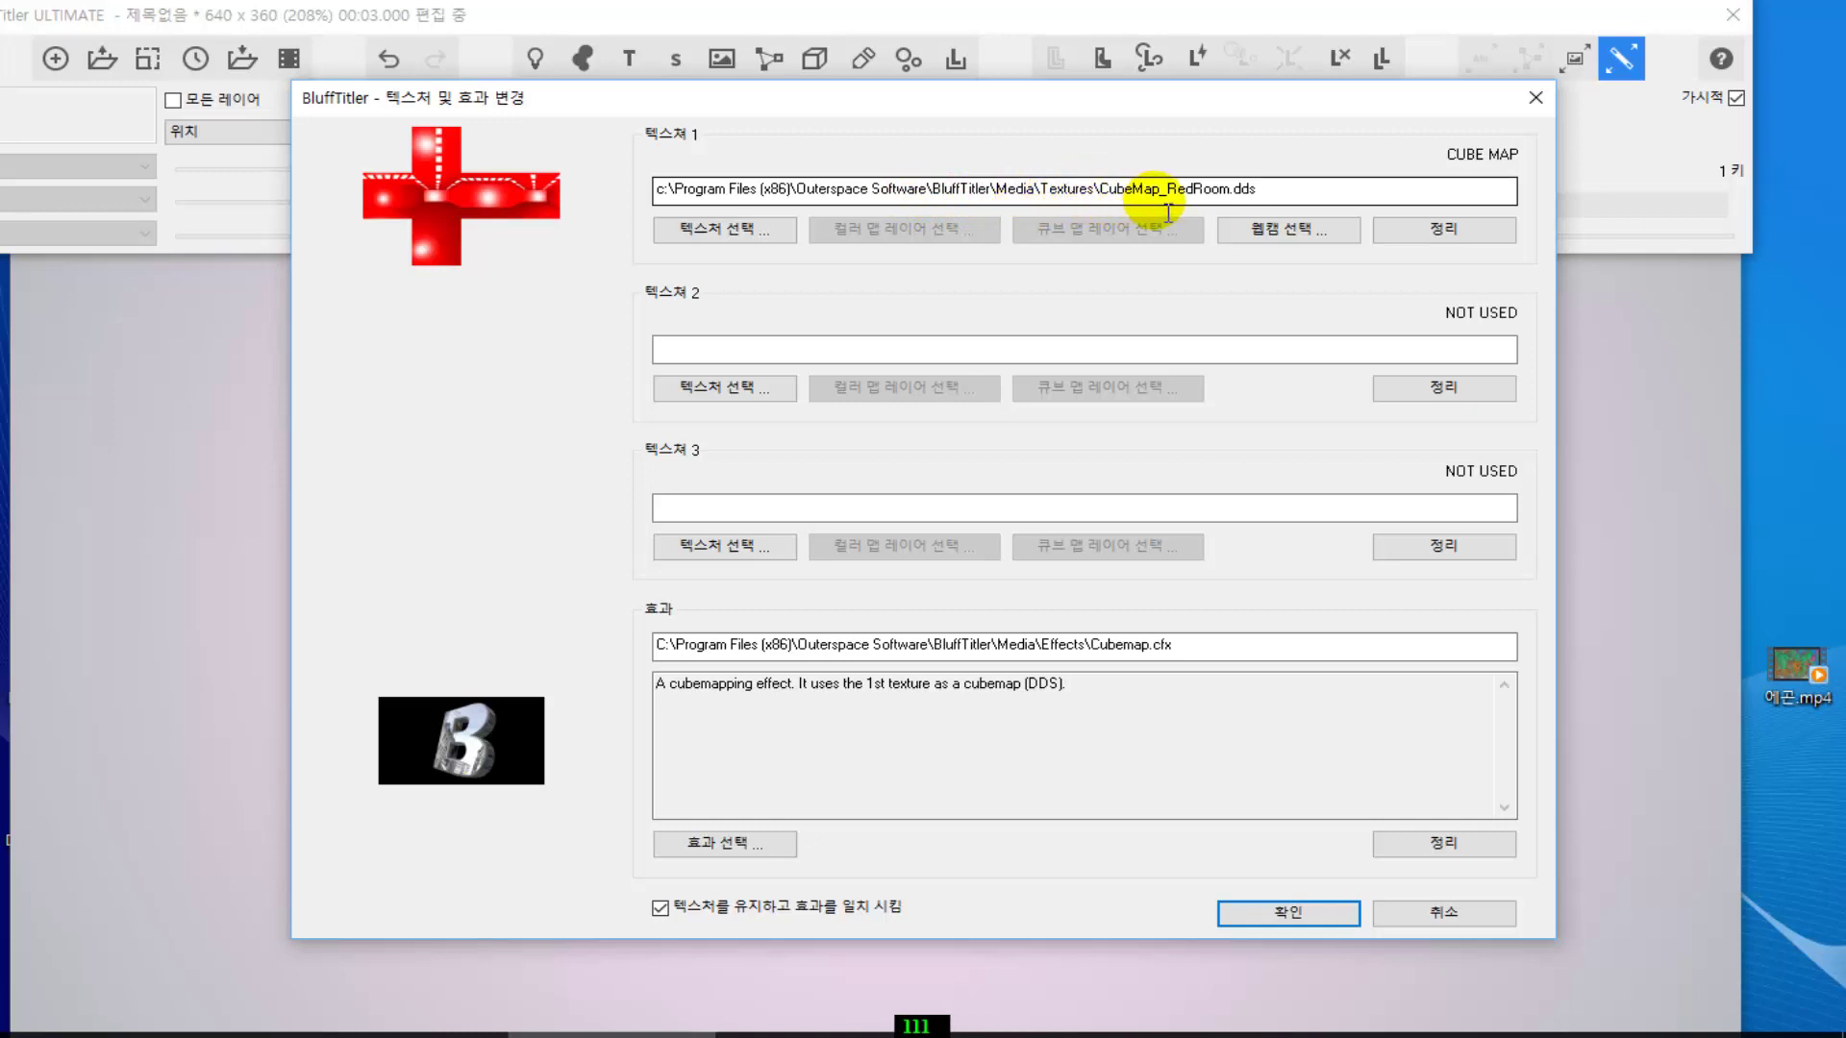
double_click(1278, 188)
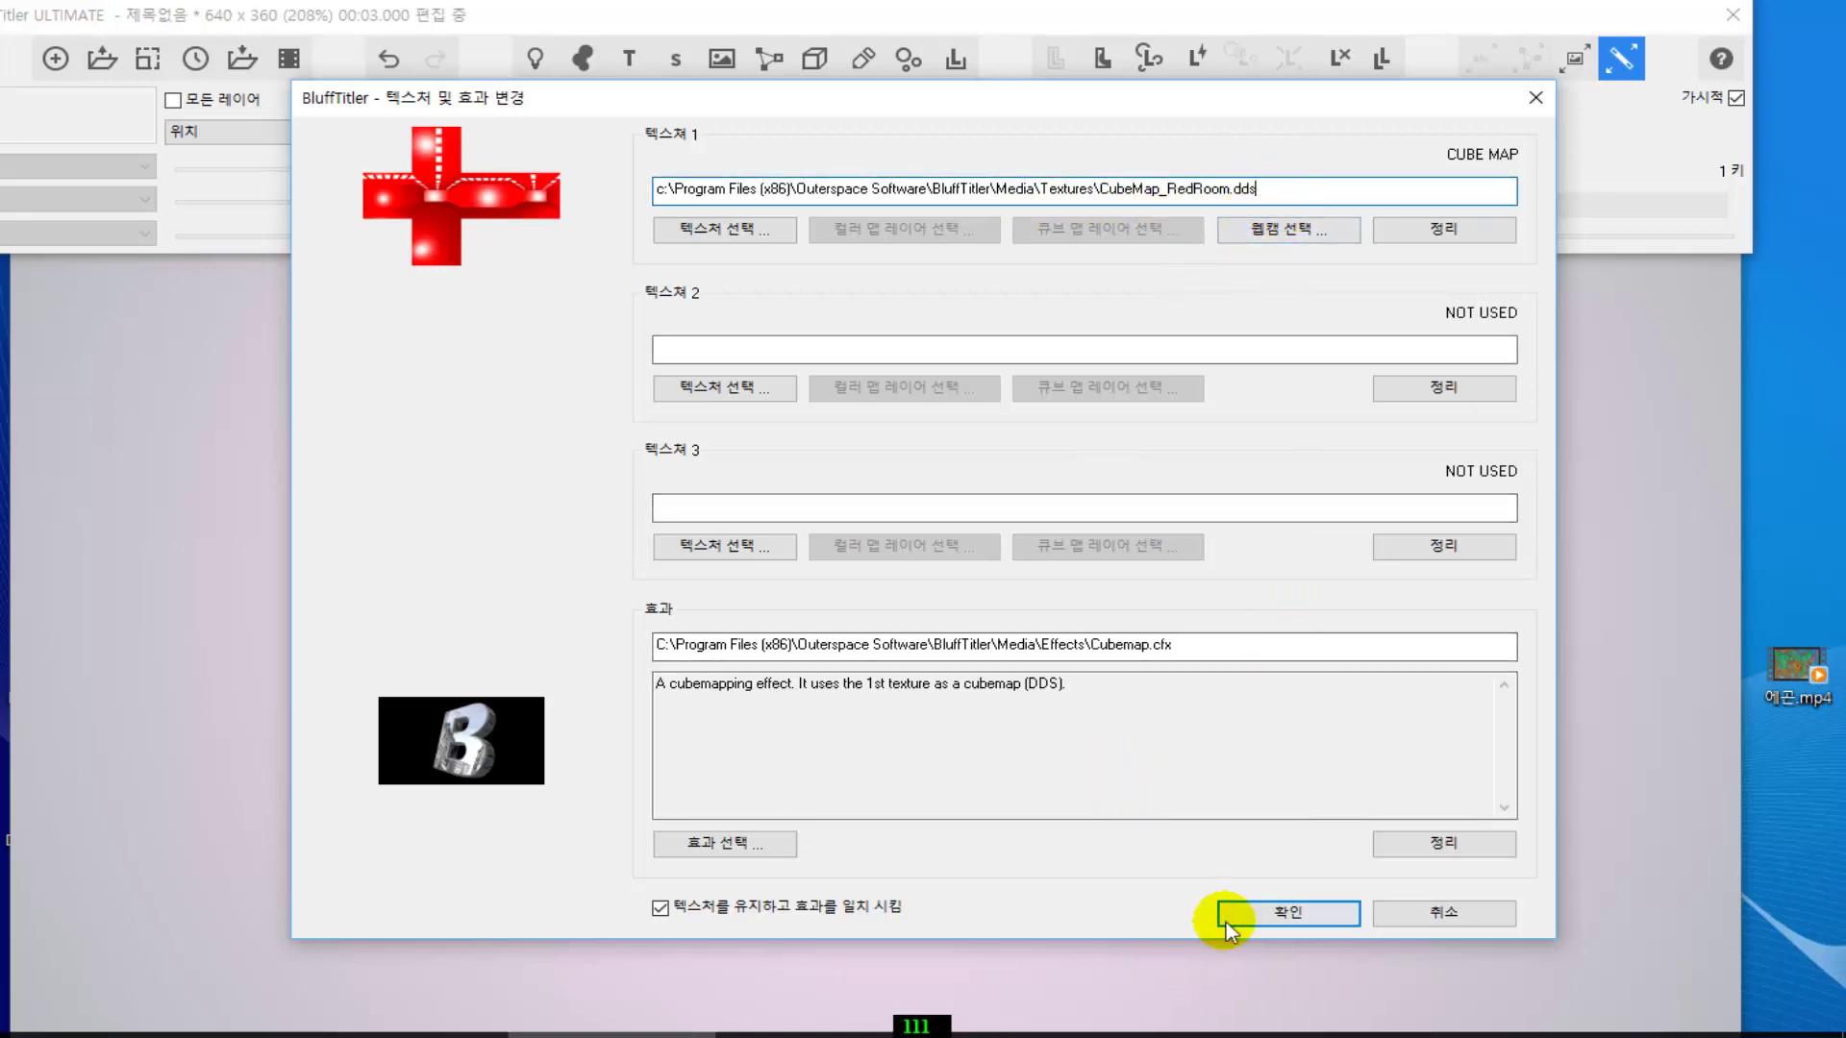
left_click(1290, 913)
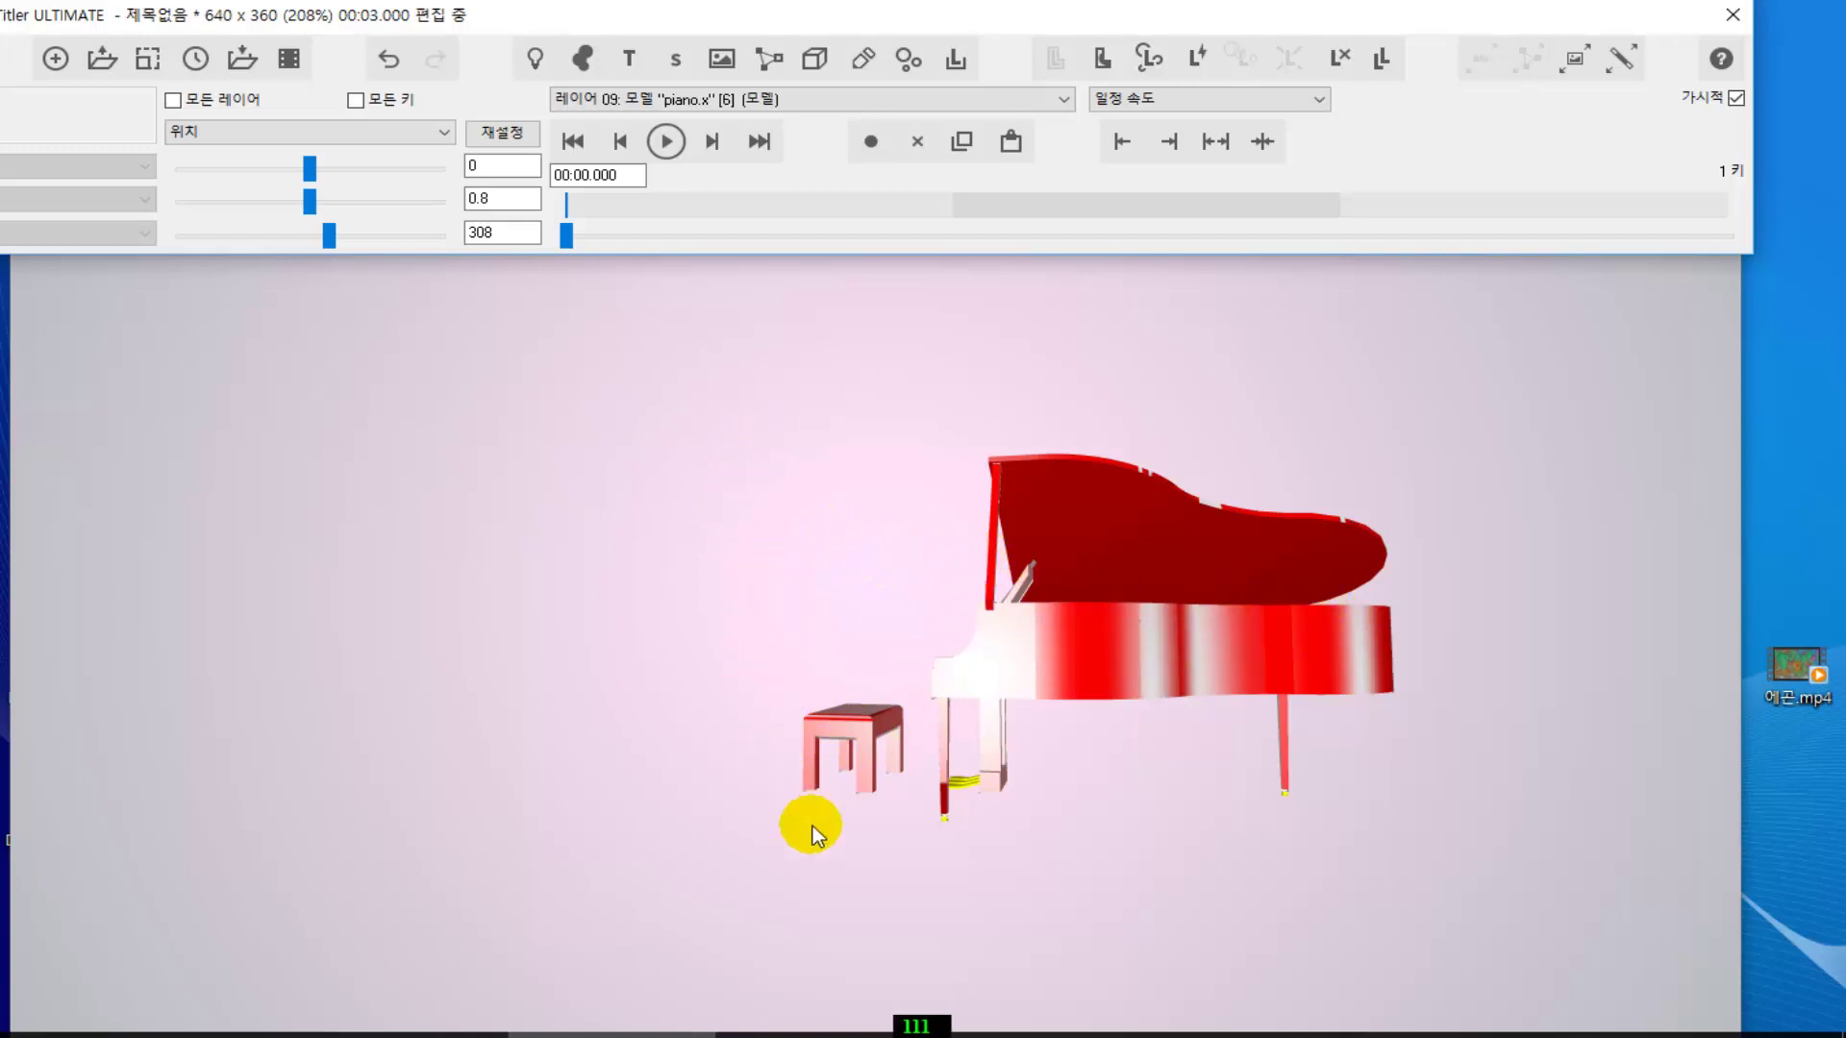
left_click(1105, 1037)
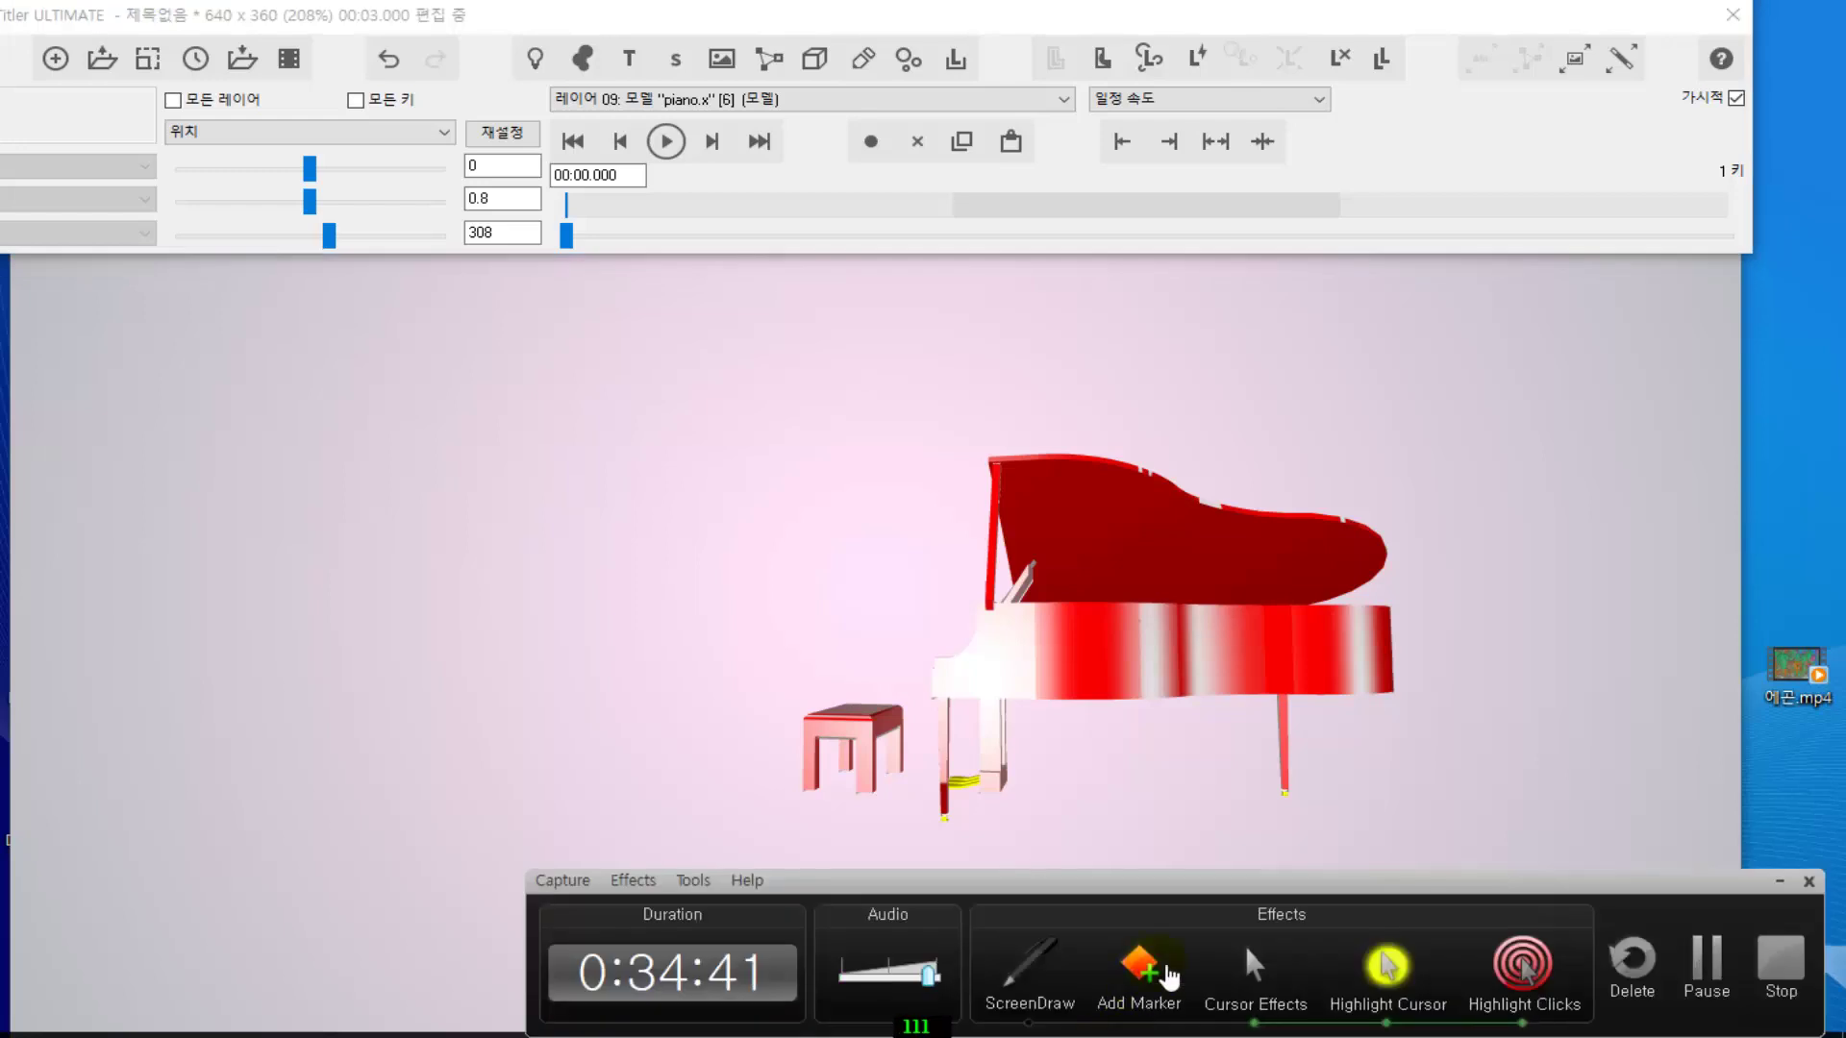